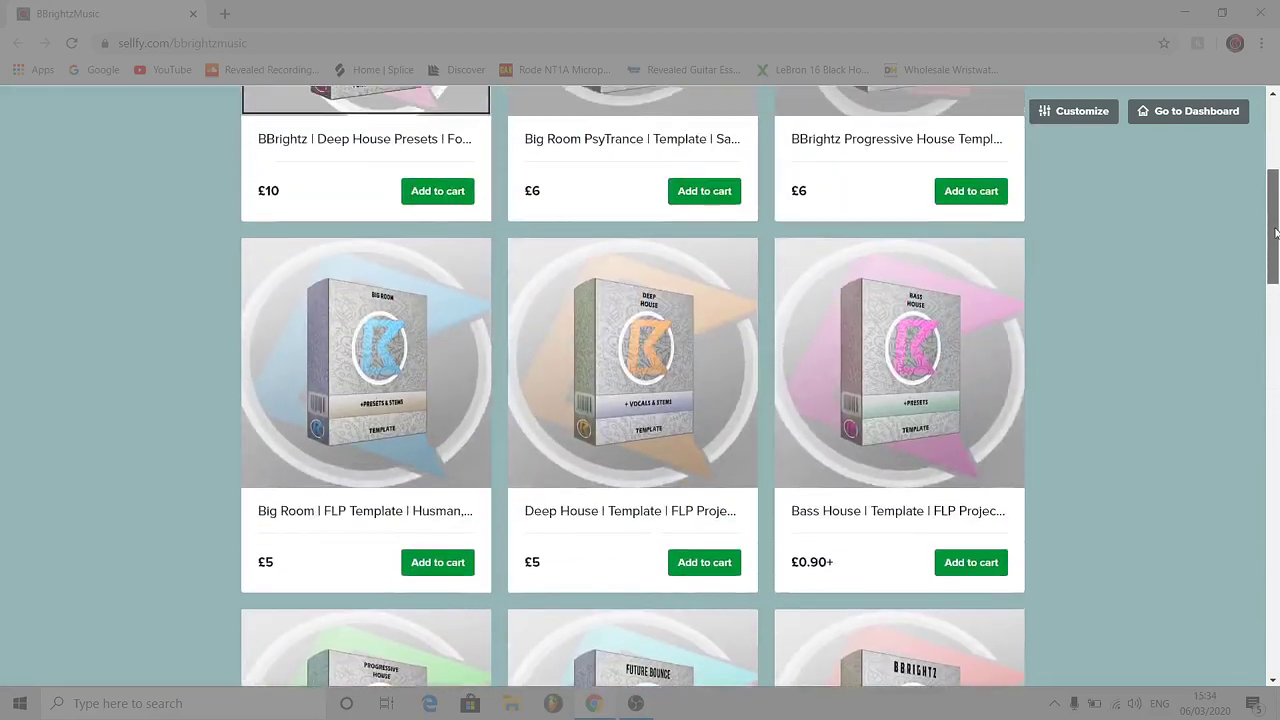
left_click_drag(1276, 233, 1276, 146)
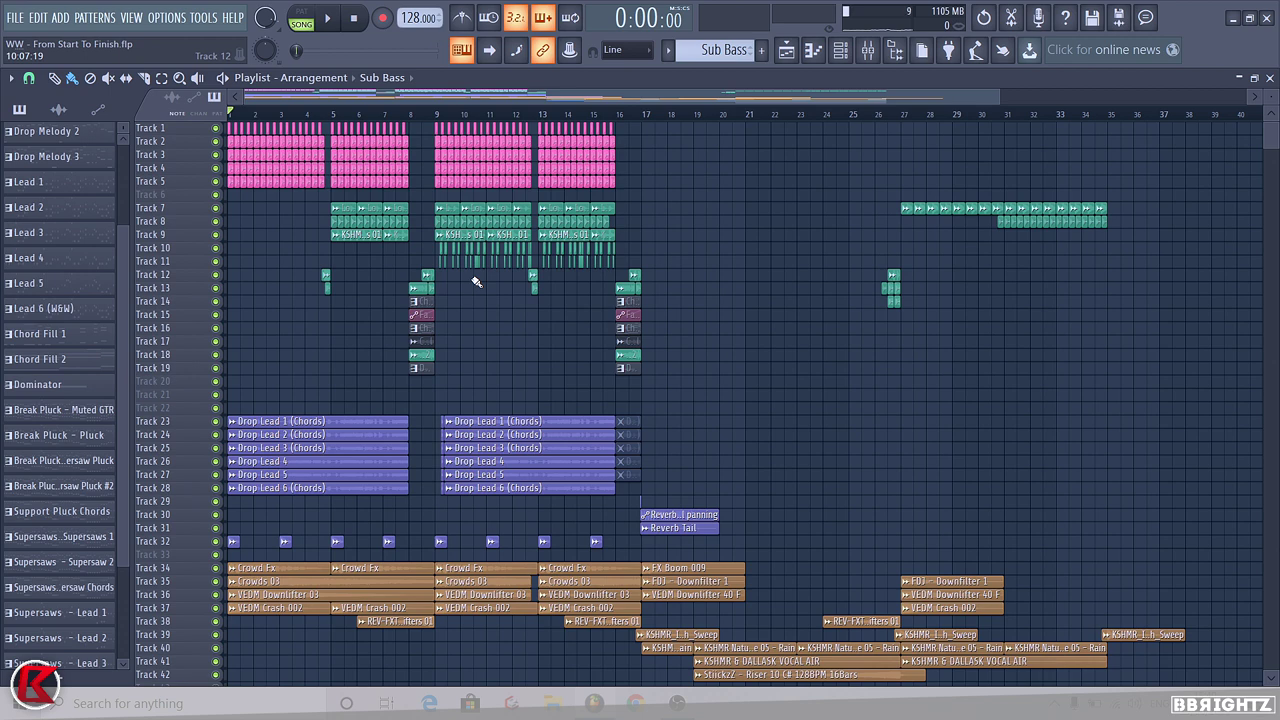
Play the arrangement from the start through the break while reviewing the drum, lead, effects and supersaw tracks
scroll(763, 277, "down", 5)
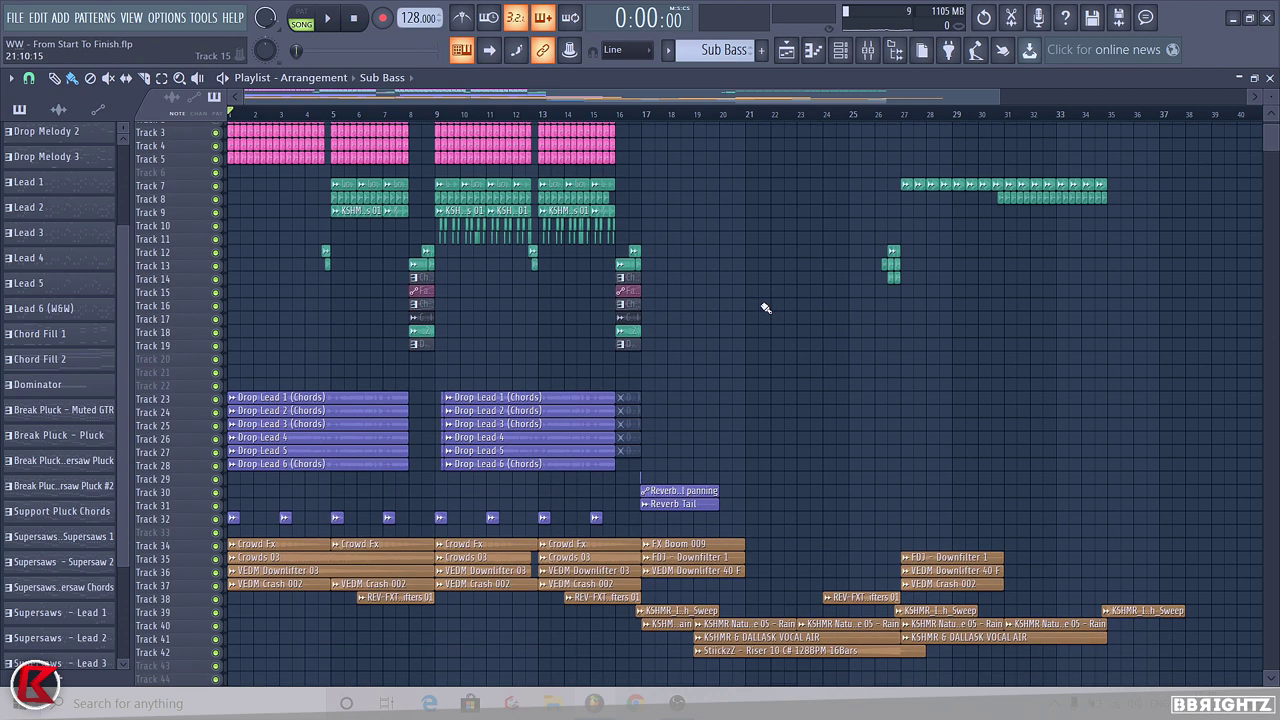
scroll(764, 264, "down", 5)
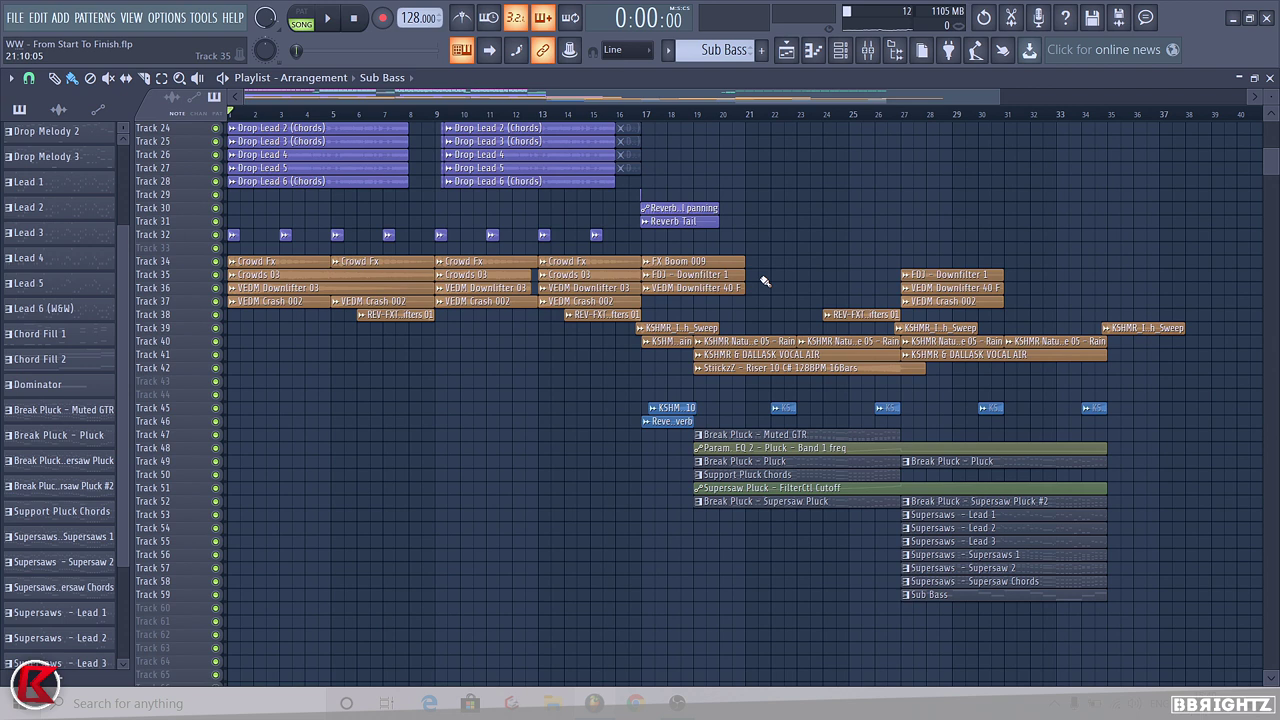
scroll(765, 281, "up", 5)
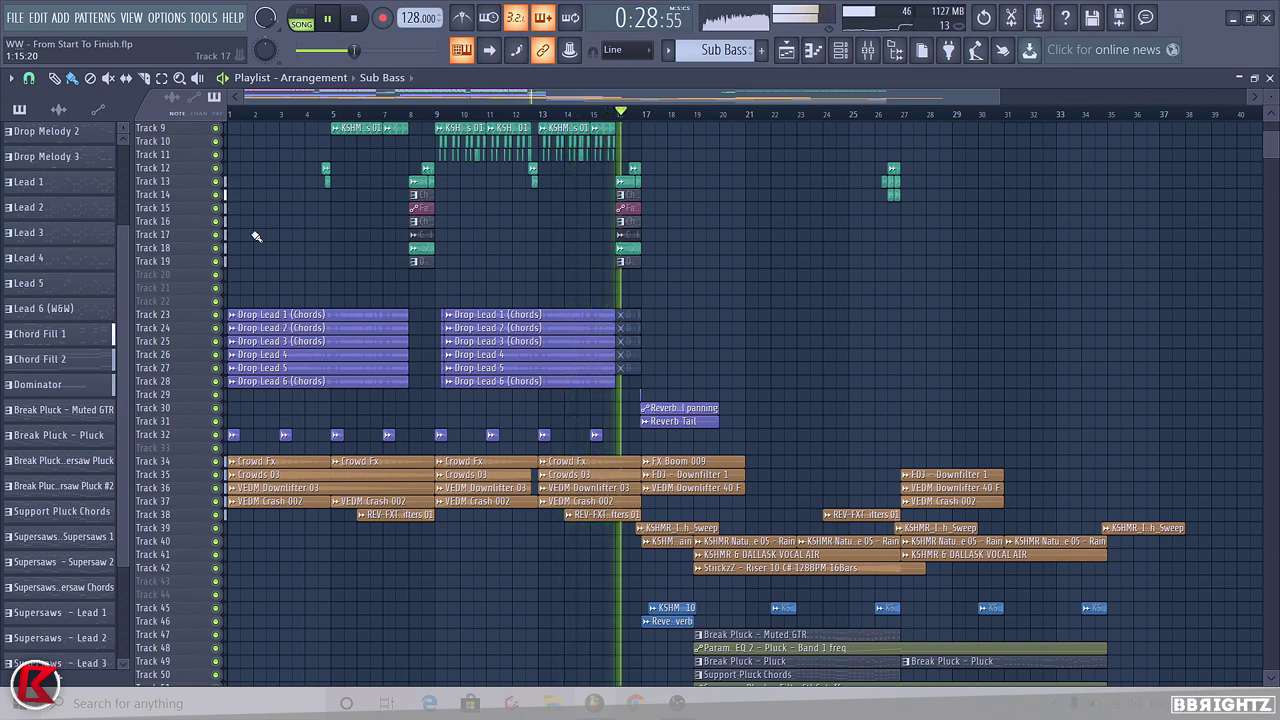
scroll(256, 236, "down", 1)
scroll(700, 400, "down", 2)
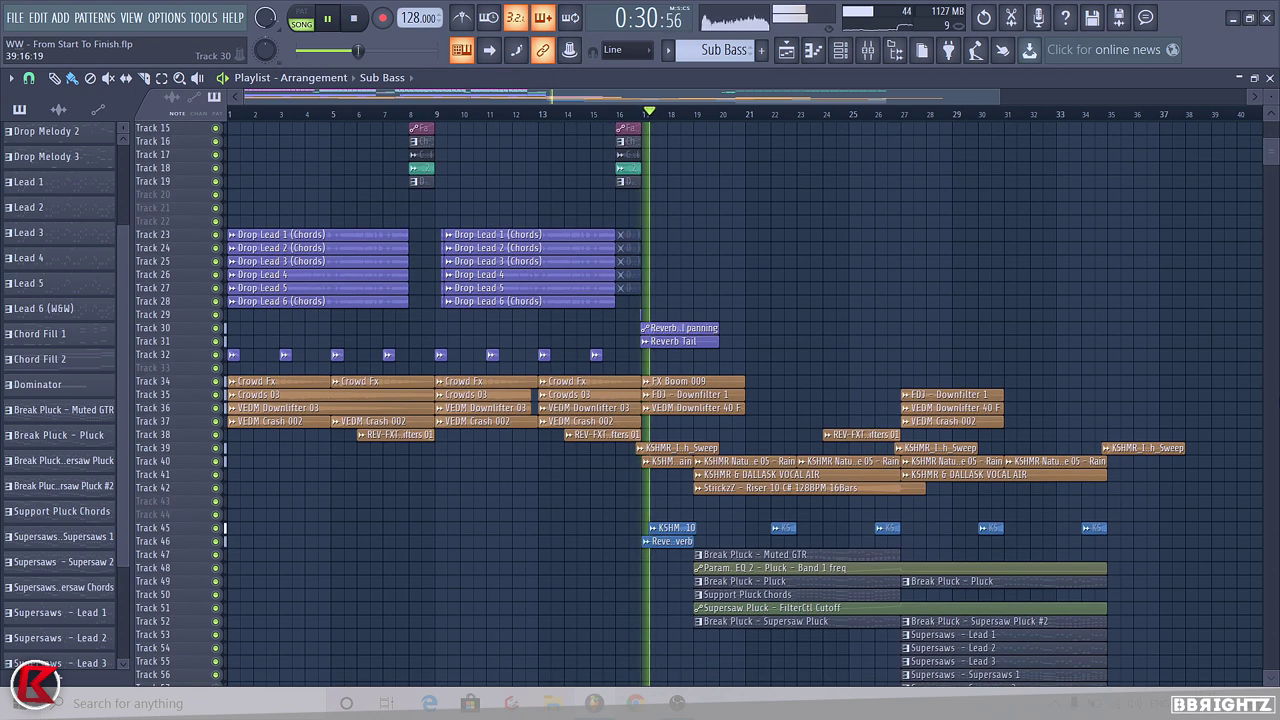
scroll(700, 400, "down", 2)
scroll(700, 400, "down", 1)
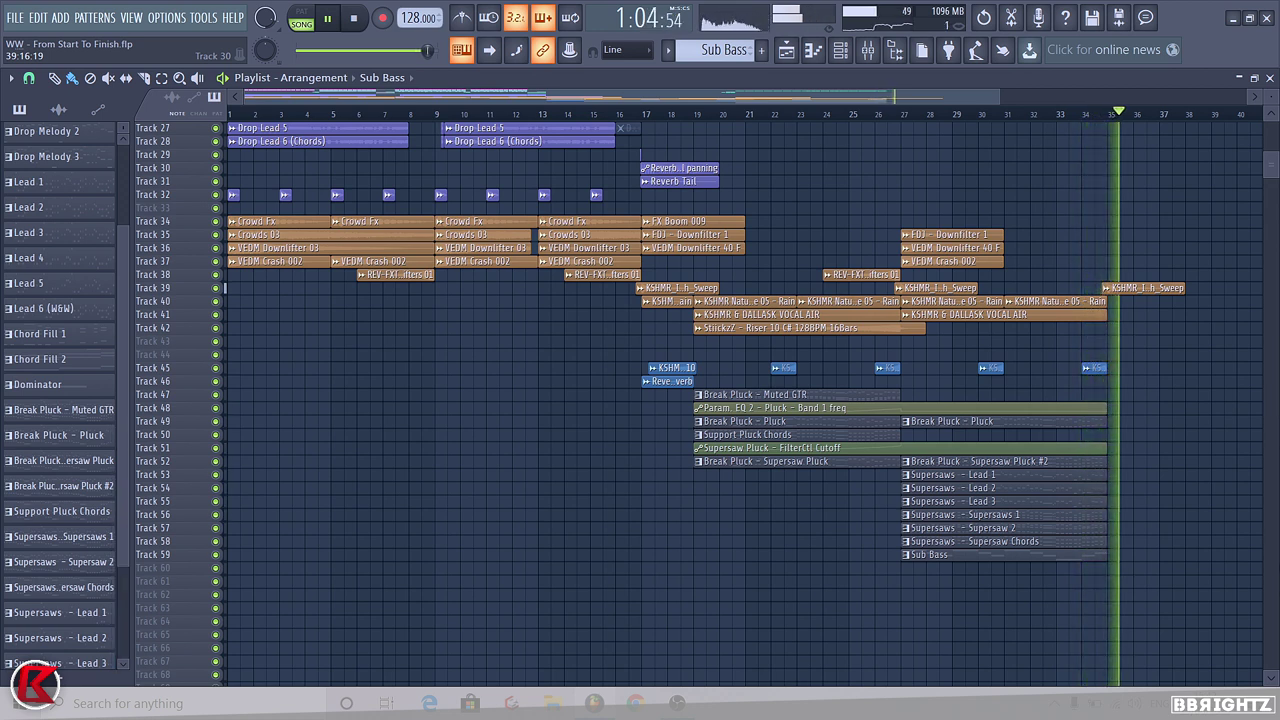
key("space")
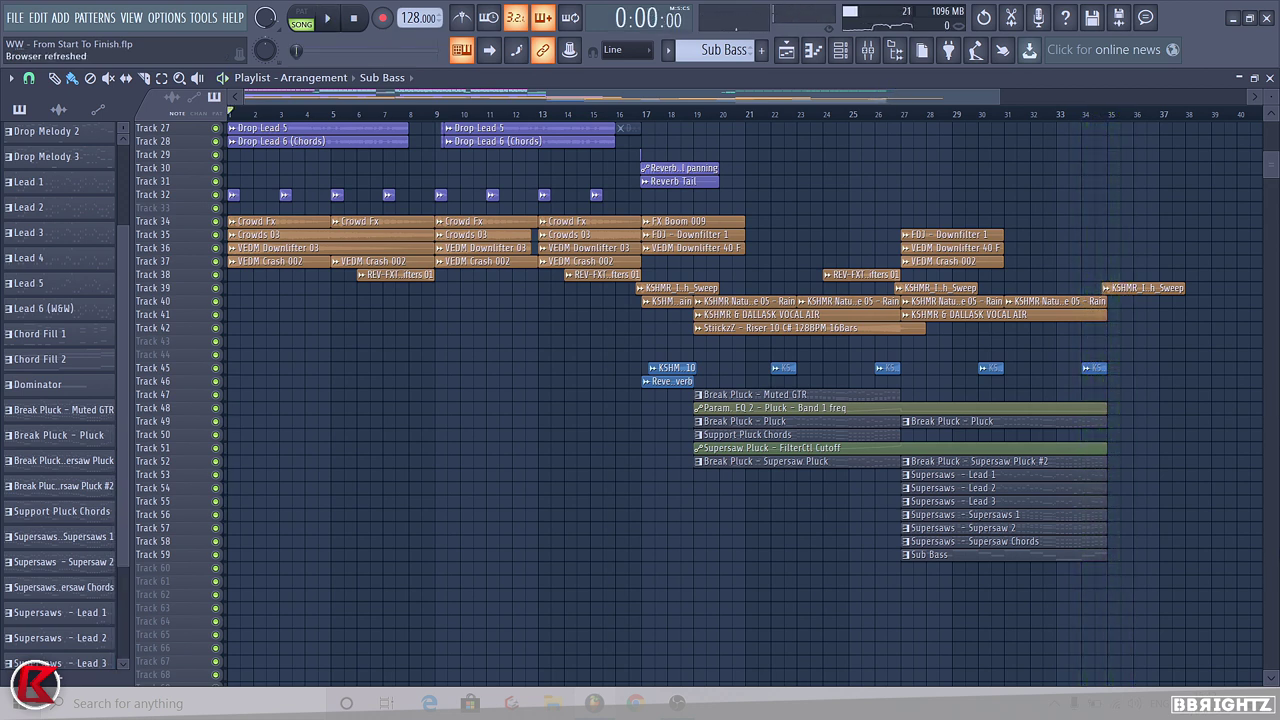
Highlight the effects clips on Tracks 39 to 42, followed by the supersaw and sub bass clips on Tracks 52 to 59
left_click_drag(1275, 165, 1277, 146)
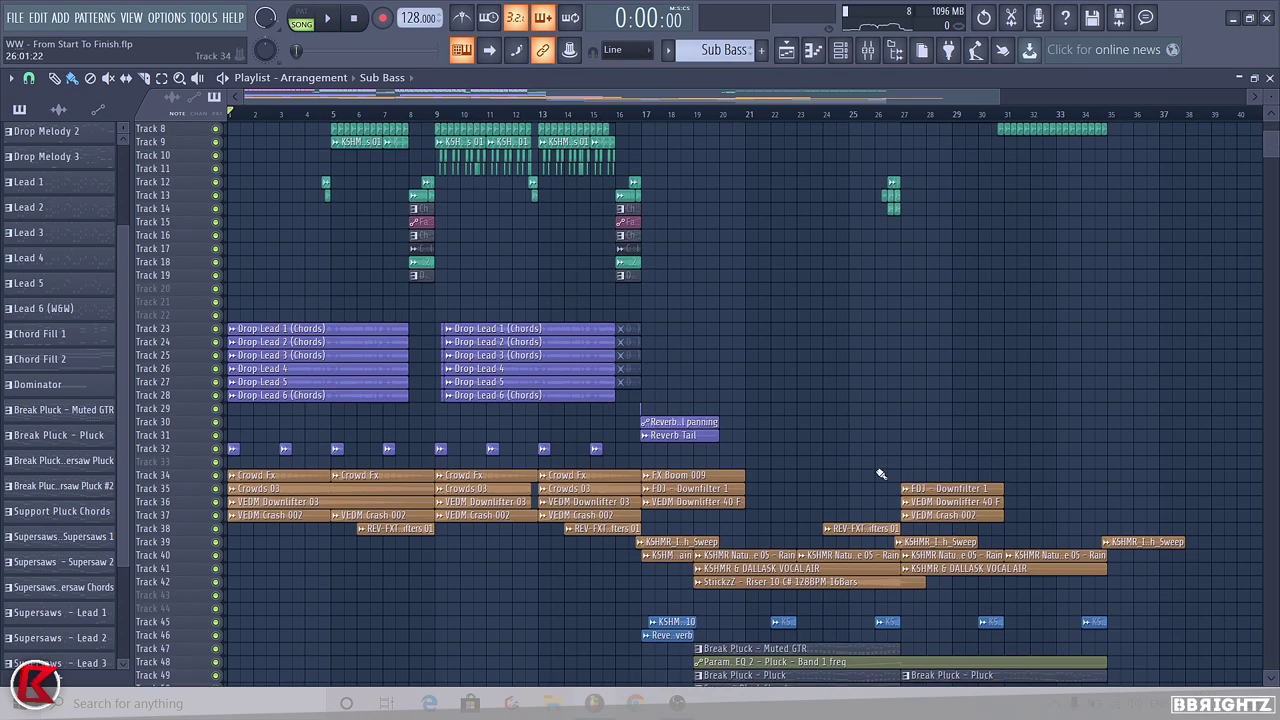
scroll(690, 460, "down", 5)
left_click_drag(698, 446, 909, 496)
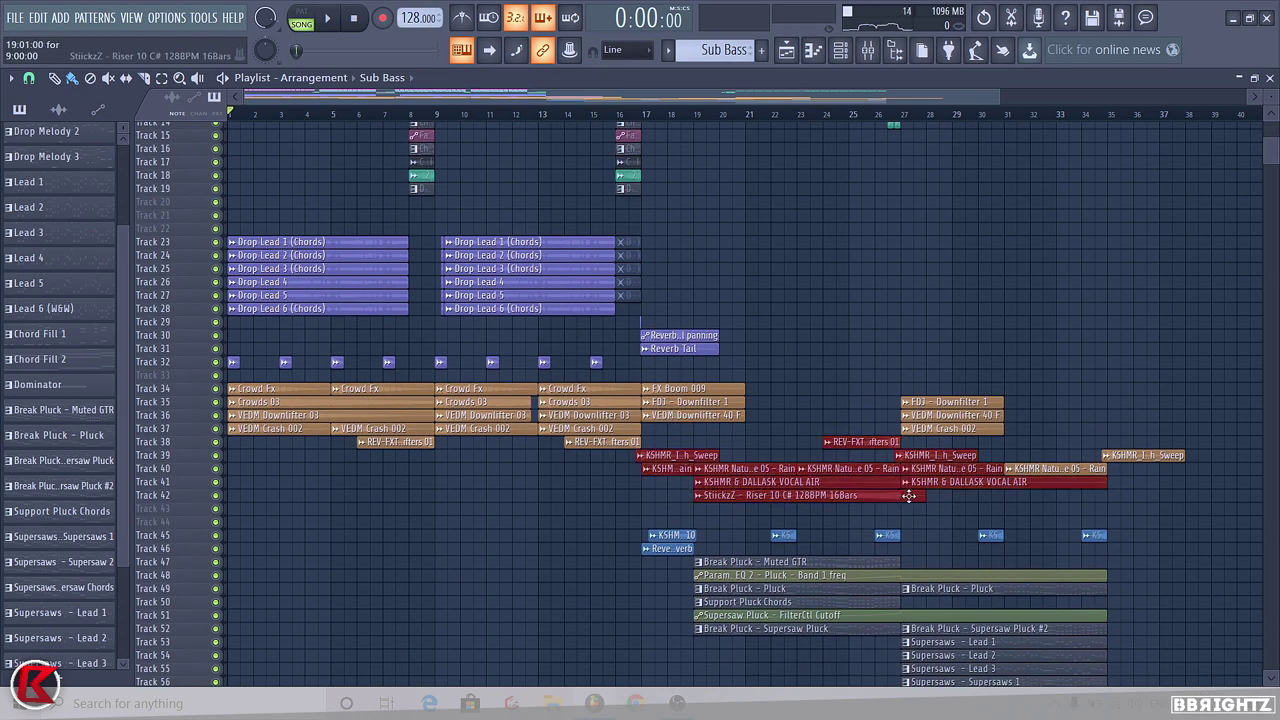
scroll(911, 525, "down", 5)
left_click_drag(973, 665, 967, 562)
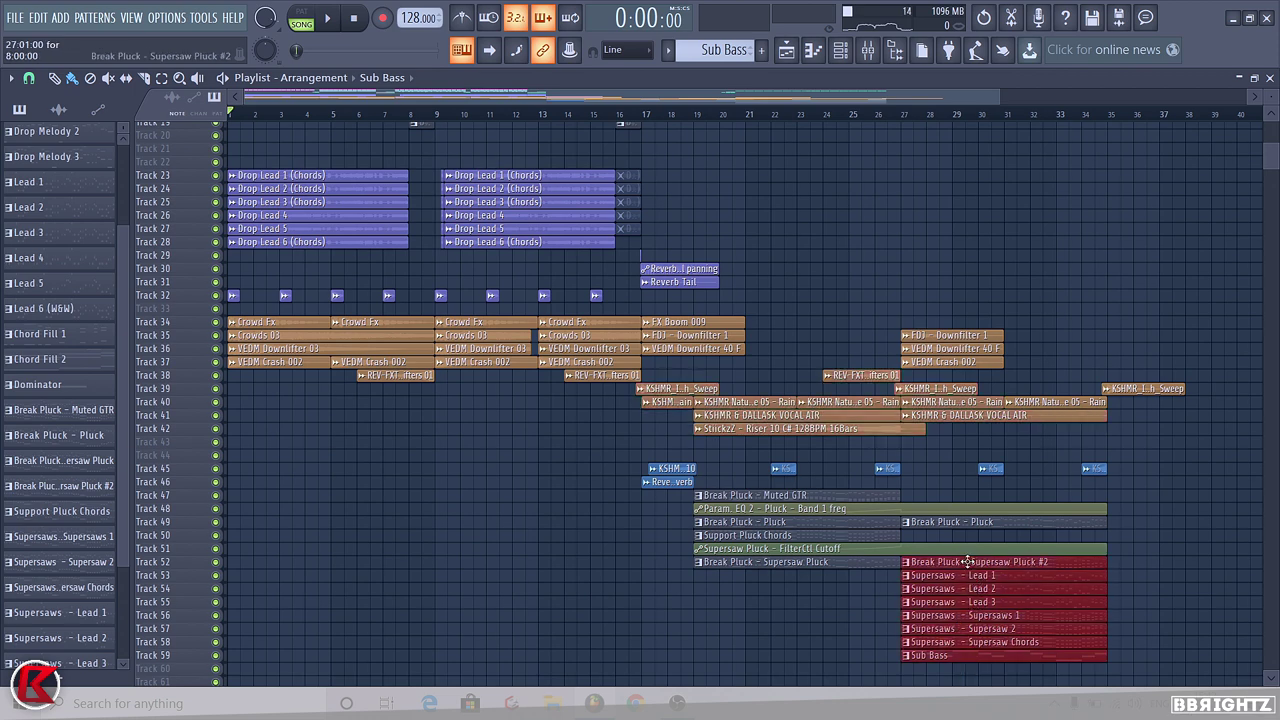
scroll(966, 600, "down", 3)
left_click(960, 644)
right_click(960, 645)
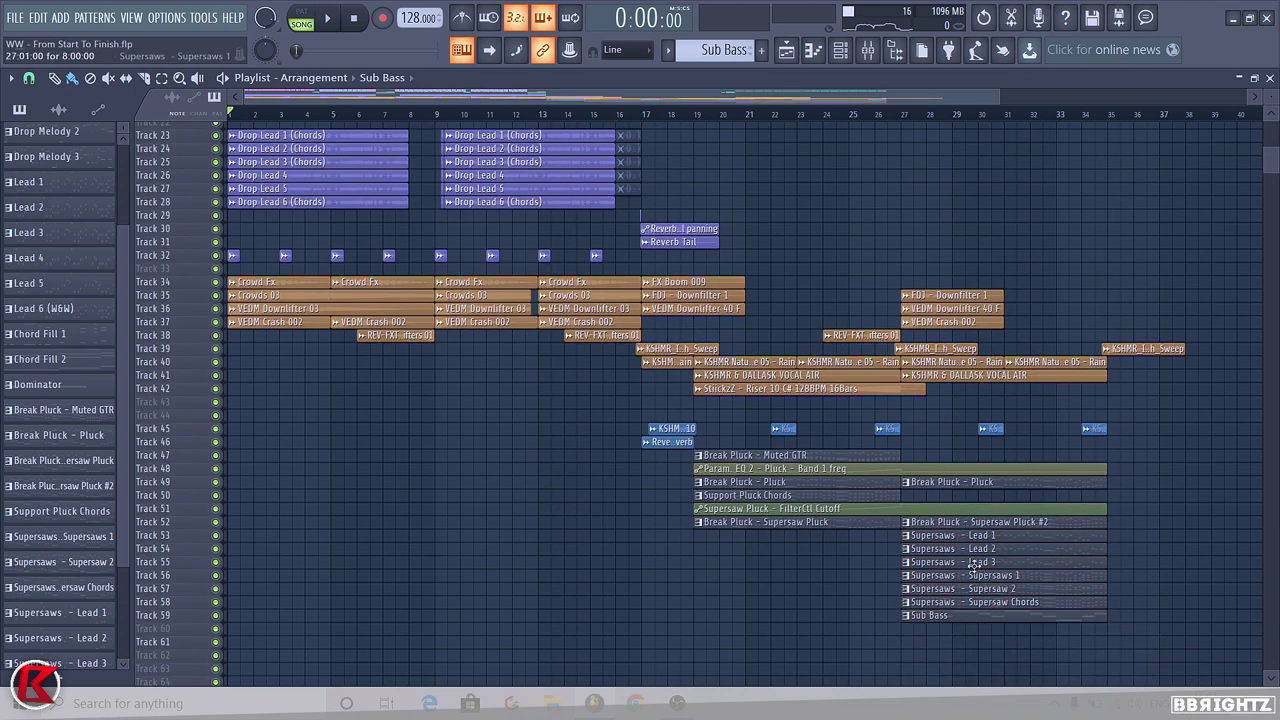
scroll(973, 565, "up", 2)
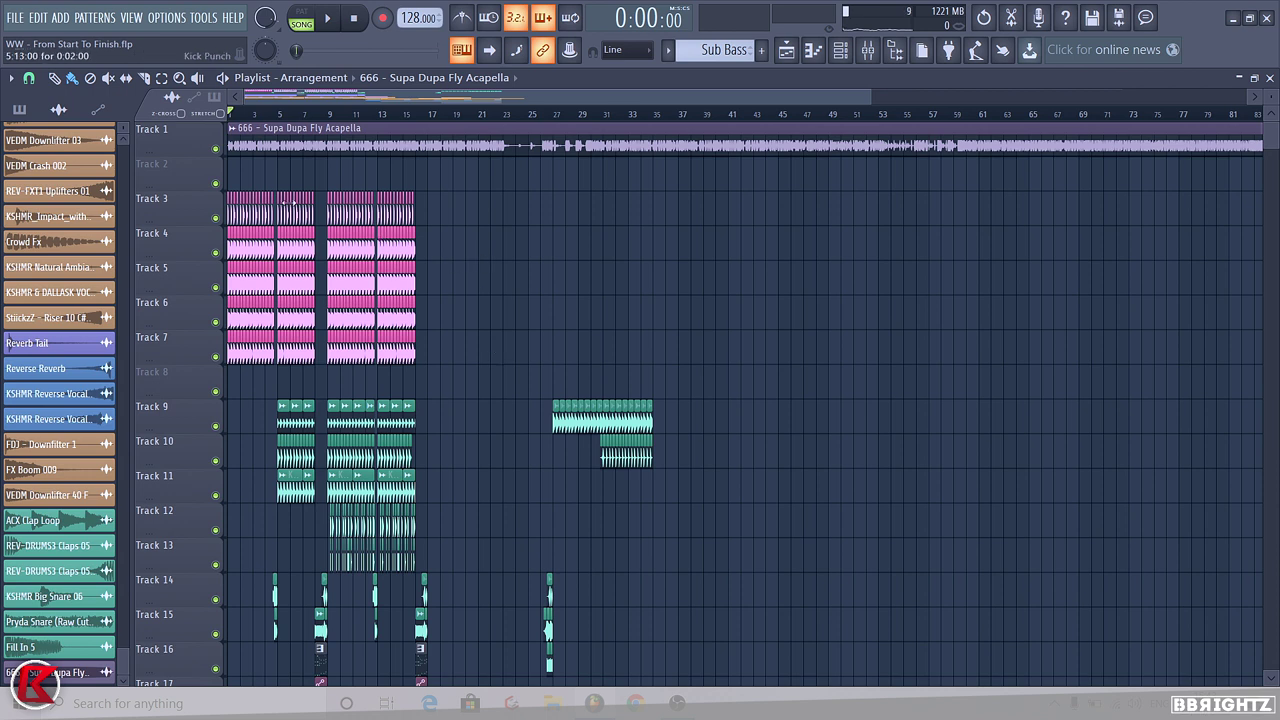
Solo the acapella track and adjust the 666 - Supa Dupa Fly Acapella's time-stretching pitch, with stretch mode Auto
scroll(228, 202, "up", 9)
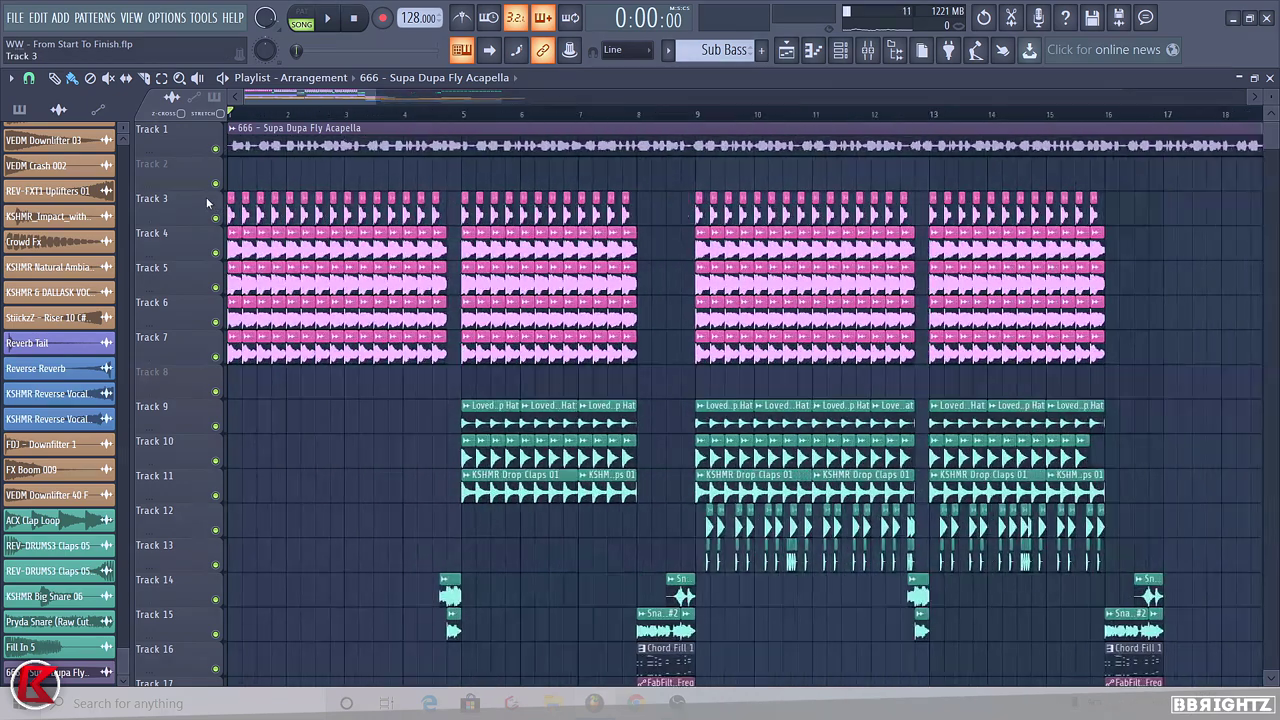
scroll(208, 150, "down", 2)
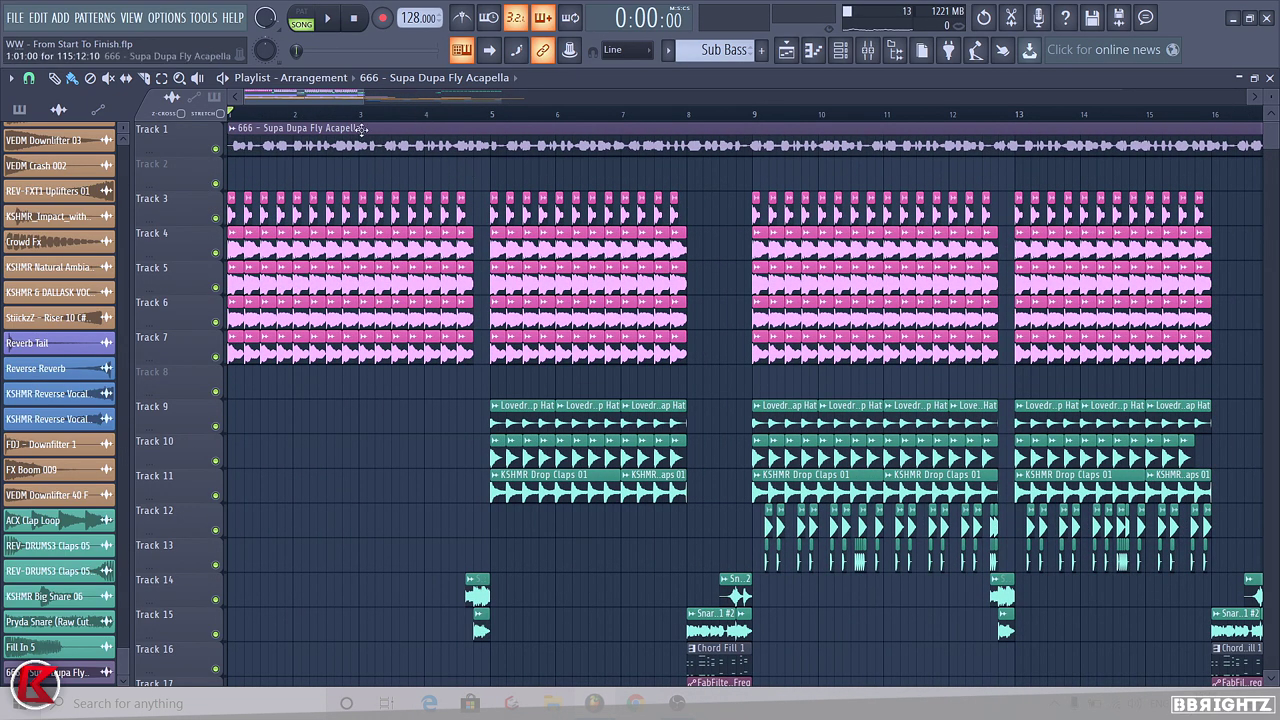
scroll(226, 148, "up", 6)
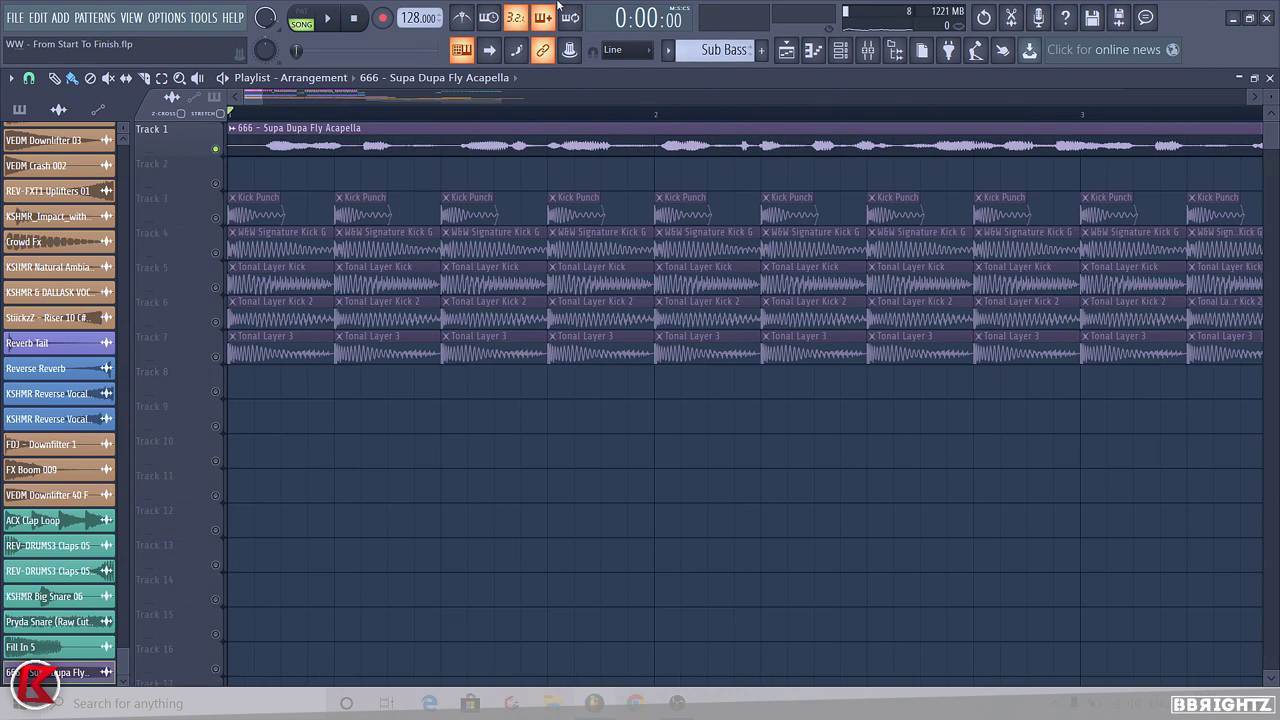
double_click(291, 137)
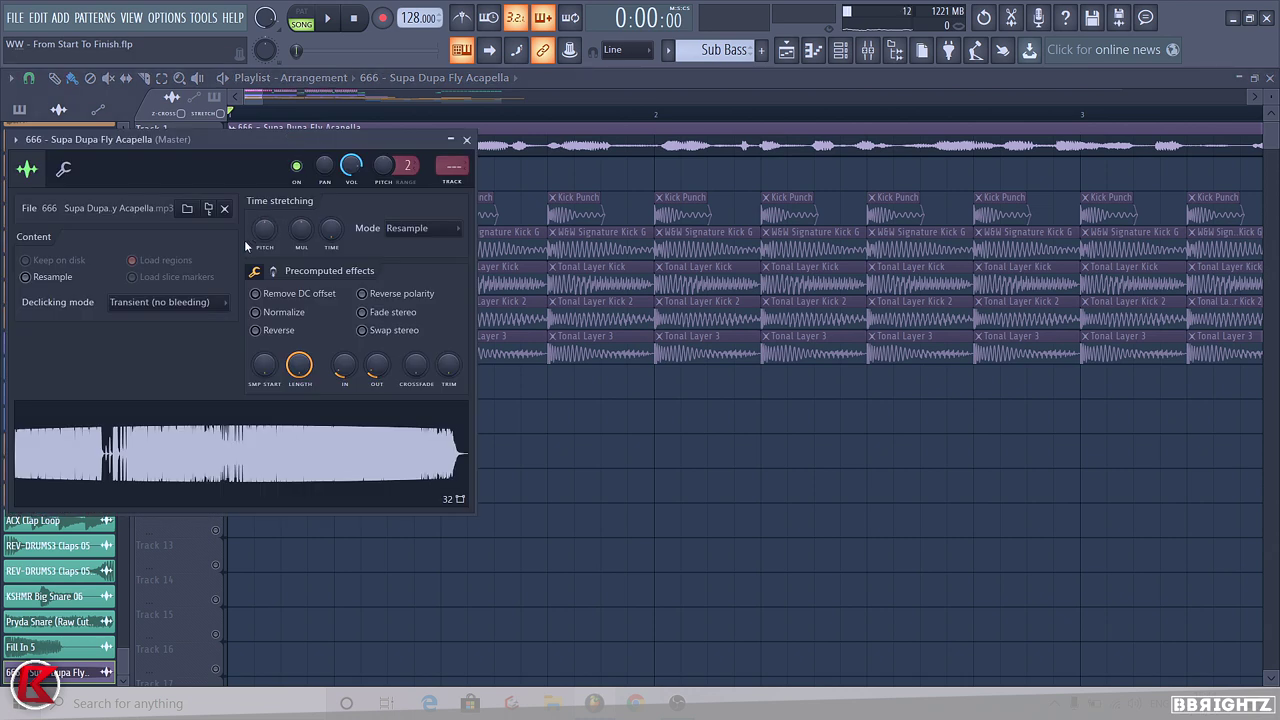
left_click_drag(268, 227, 268, 252)
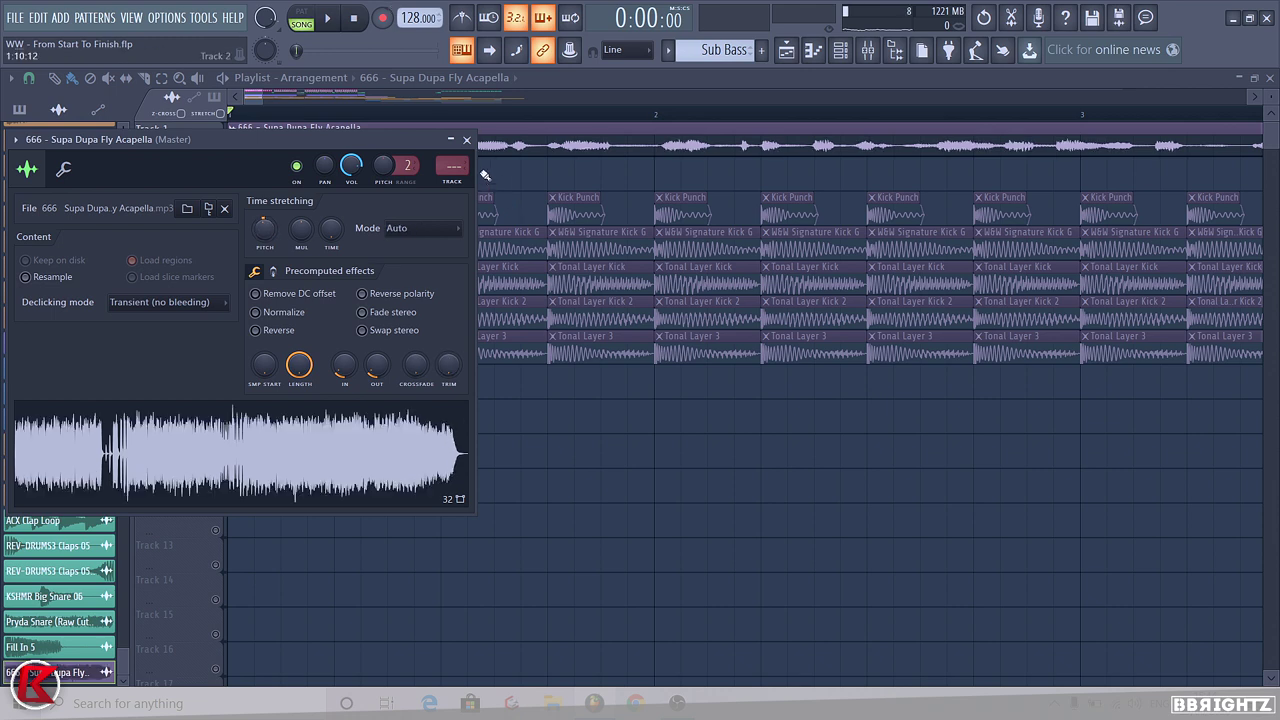
left_click(466, 140)
Make Track 1 taller and shorten the acapella clip so it ends at bar 27
scroll(168, 225, "up", 5)
left_click_drag(178, 151, 246, 188)
scroll(228, 186, "down", 1)
scroll(249, 209, "down", 8)
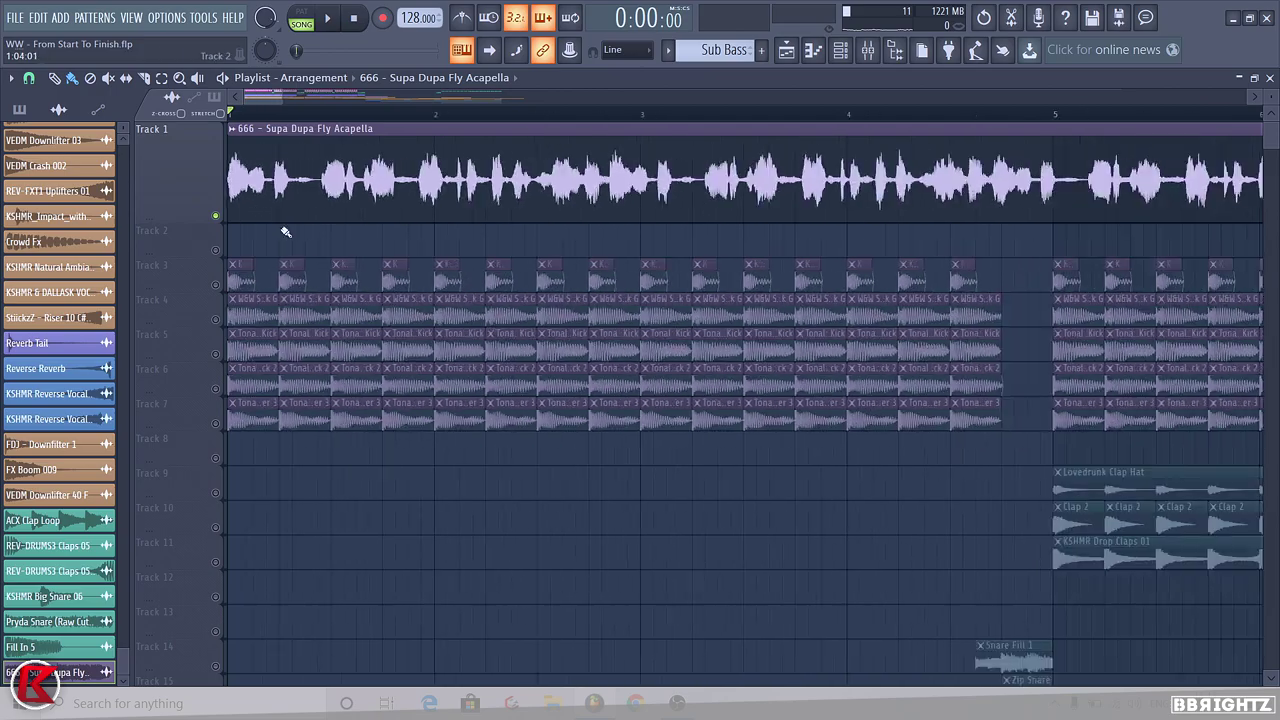
scroll(626, 209, "down", 6)
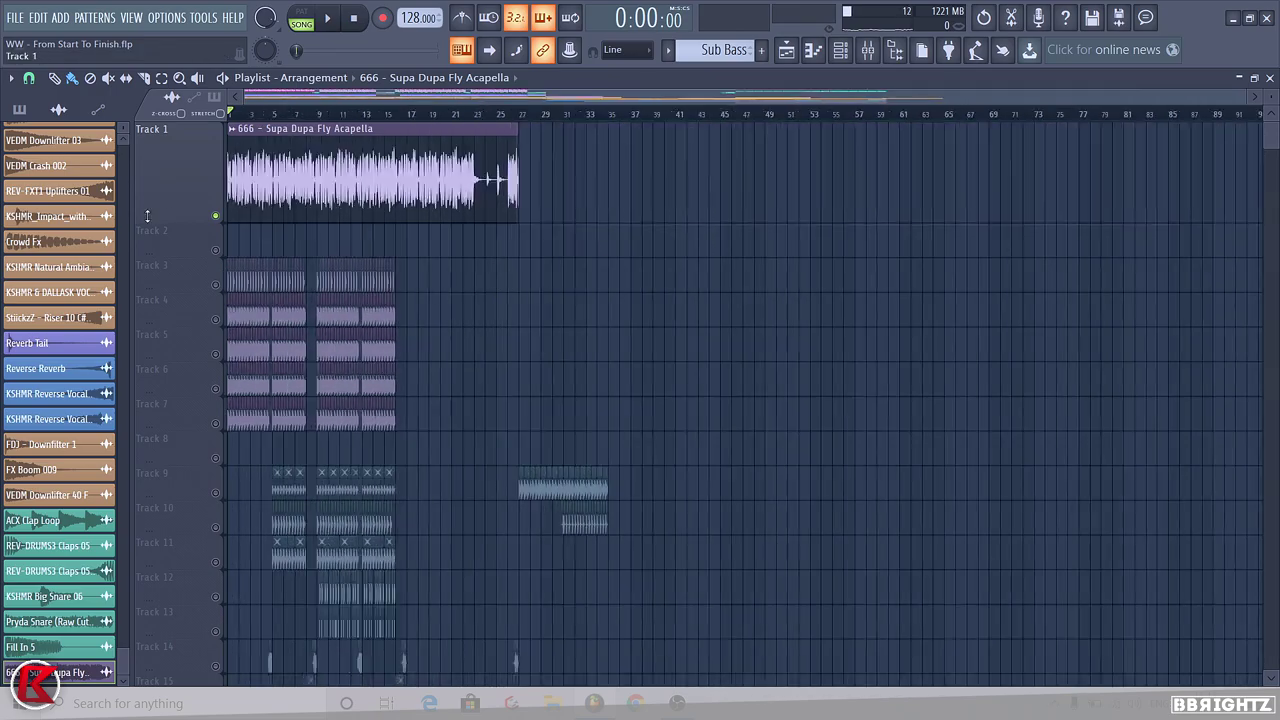
Inspect the full length of the acapella clip and play its opening with the track soloed
scroll(170, 215, "up", 15)
scroll(170, 215, "down", 5)
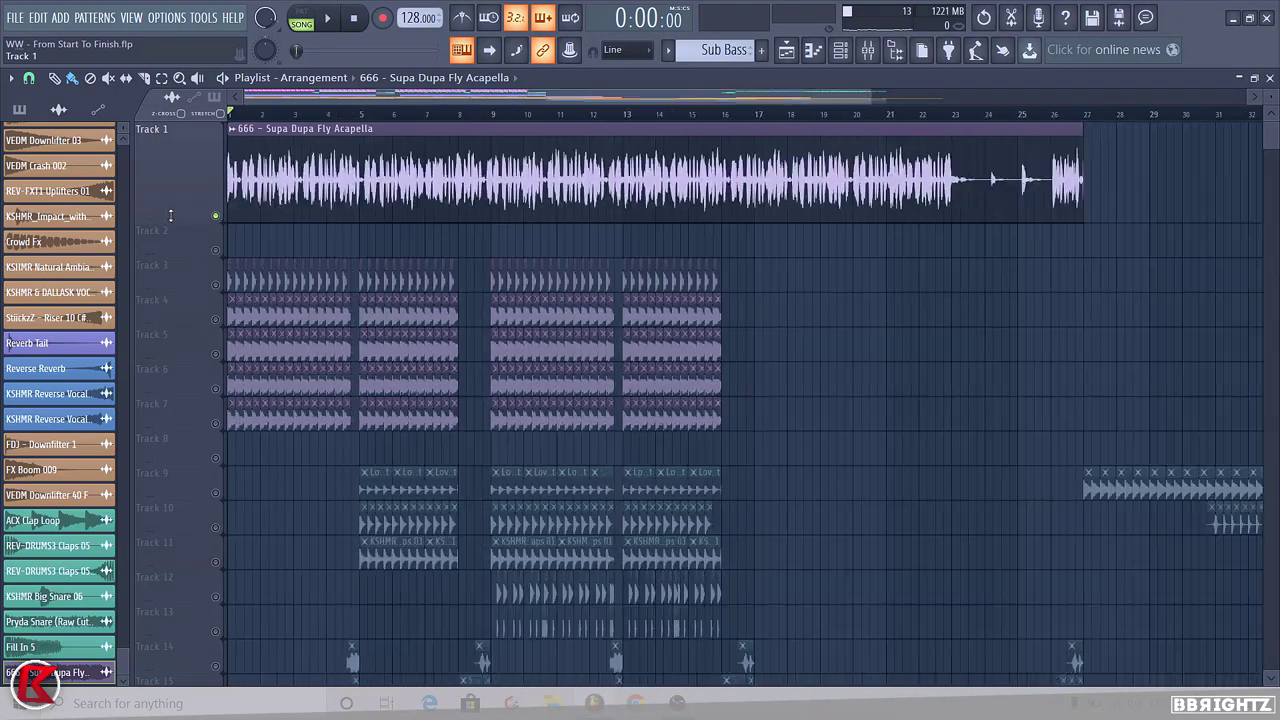
scroll(756, 143, "down", 2)
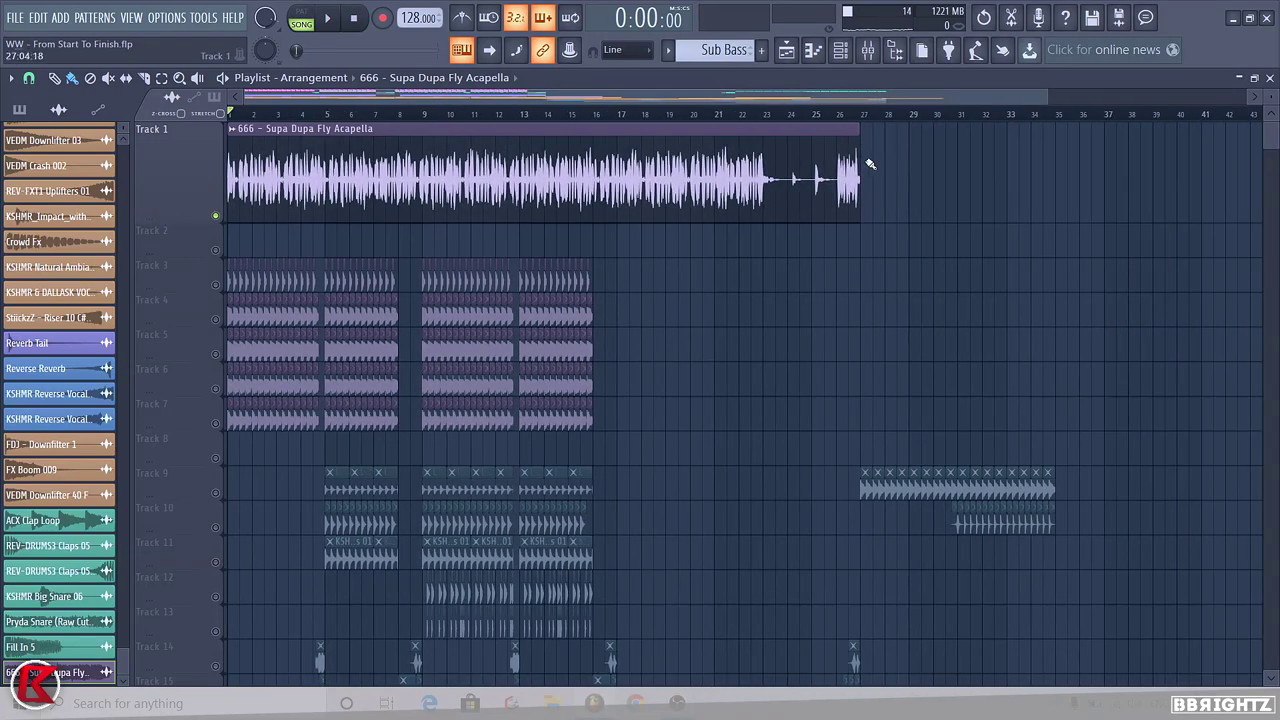
scroll(214, 212, "up", 1)
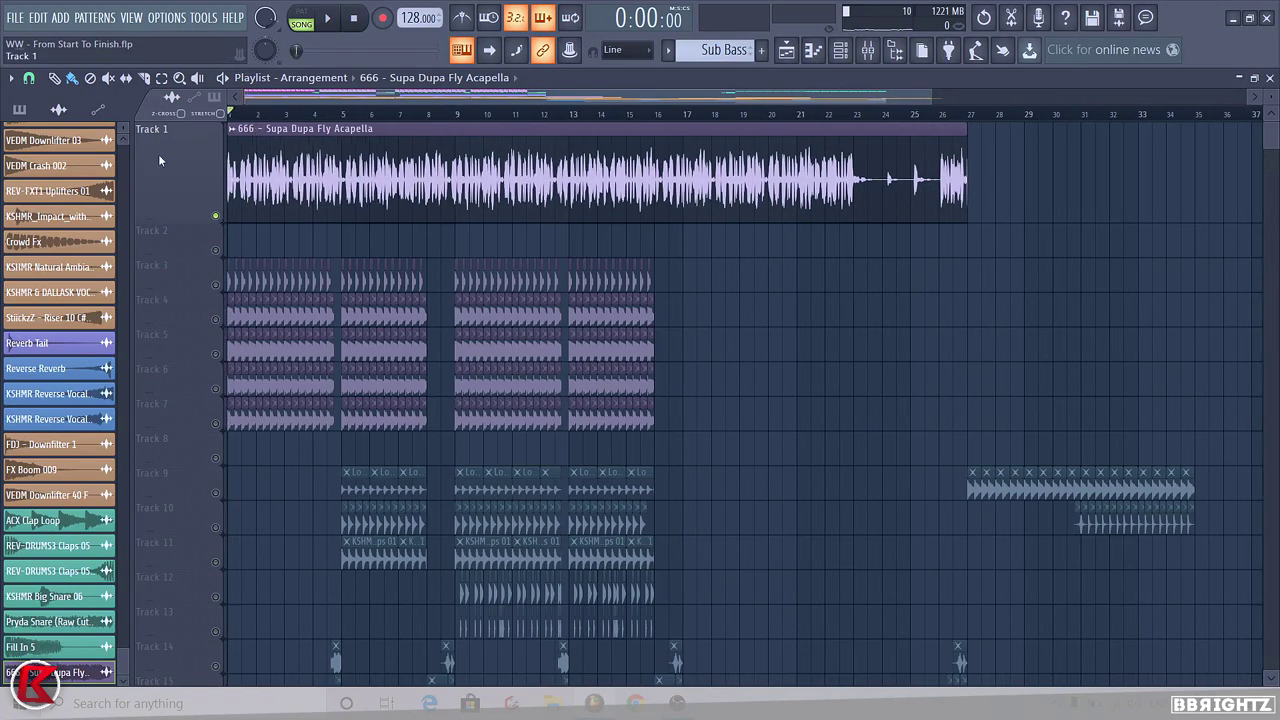
key("space")
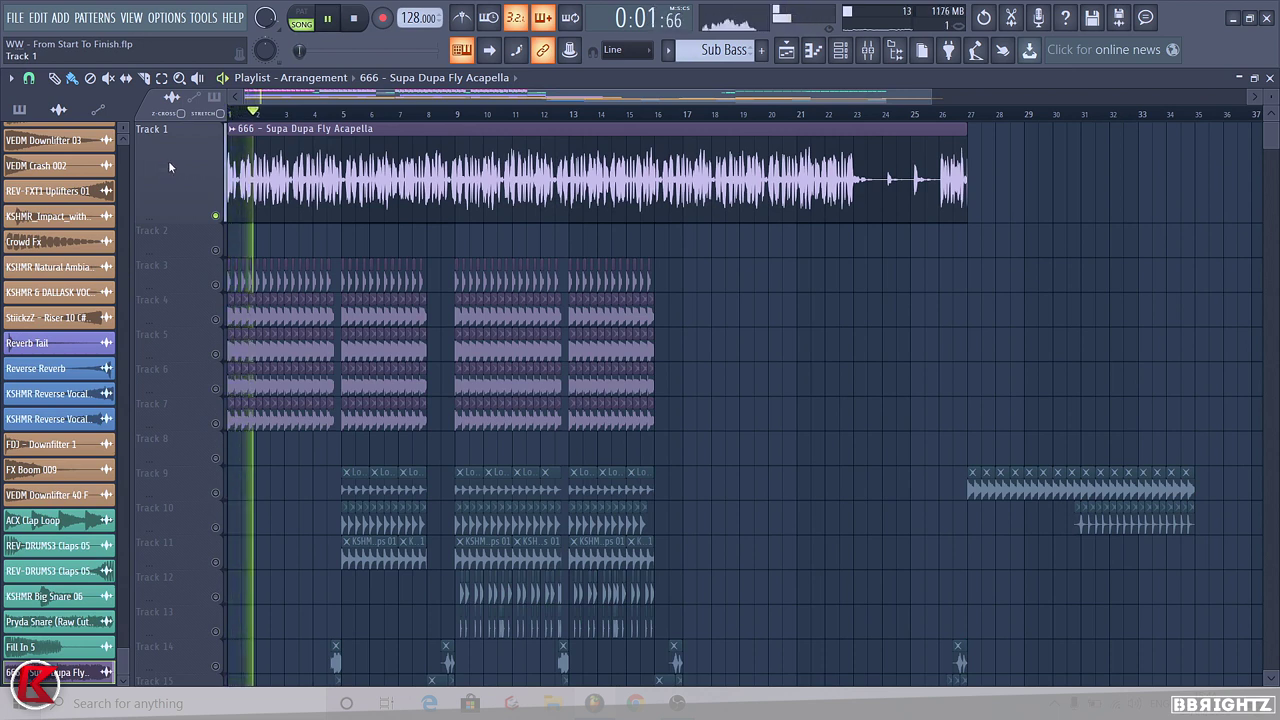
key("space")
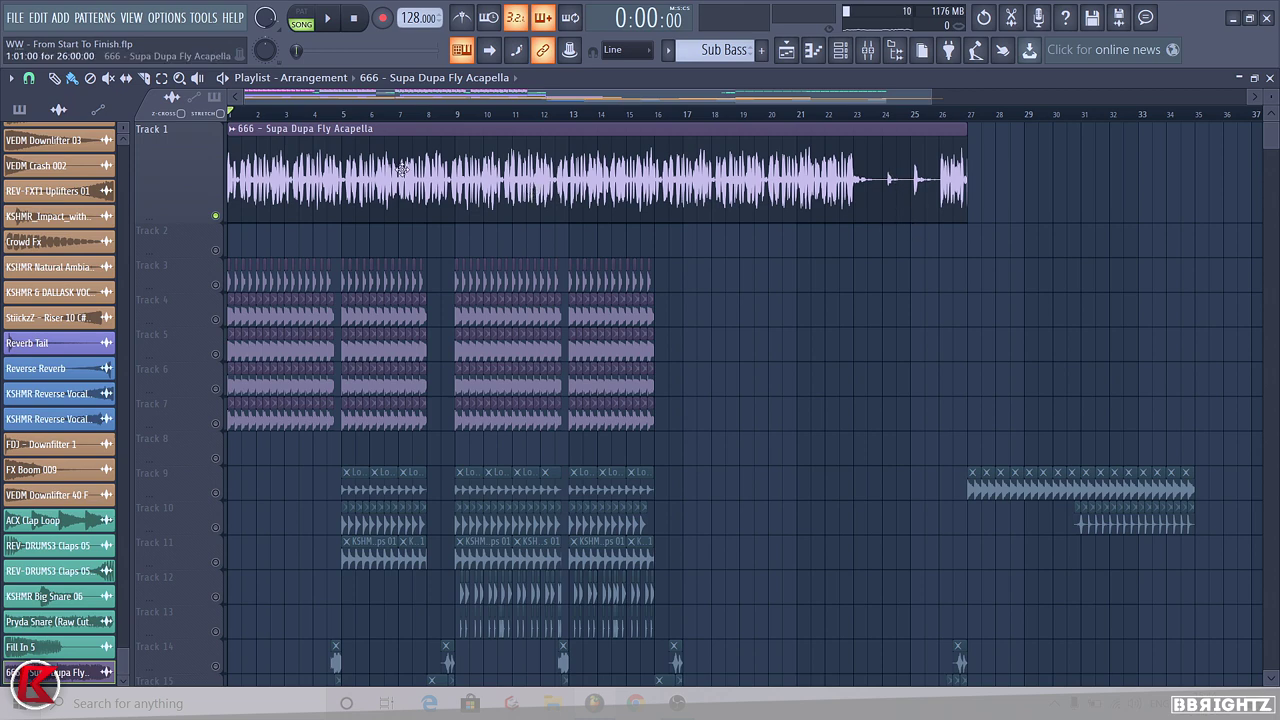
Shift the five kick tracks one place over in the mixer, from Tonal Layer 3 to Kick Punch, to free insert 1
left_click(867, 49)
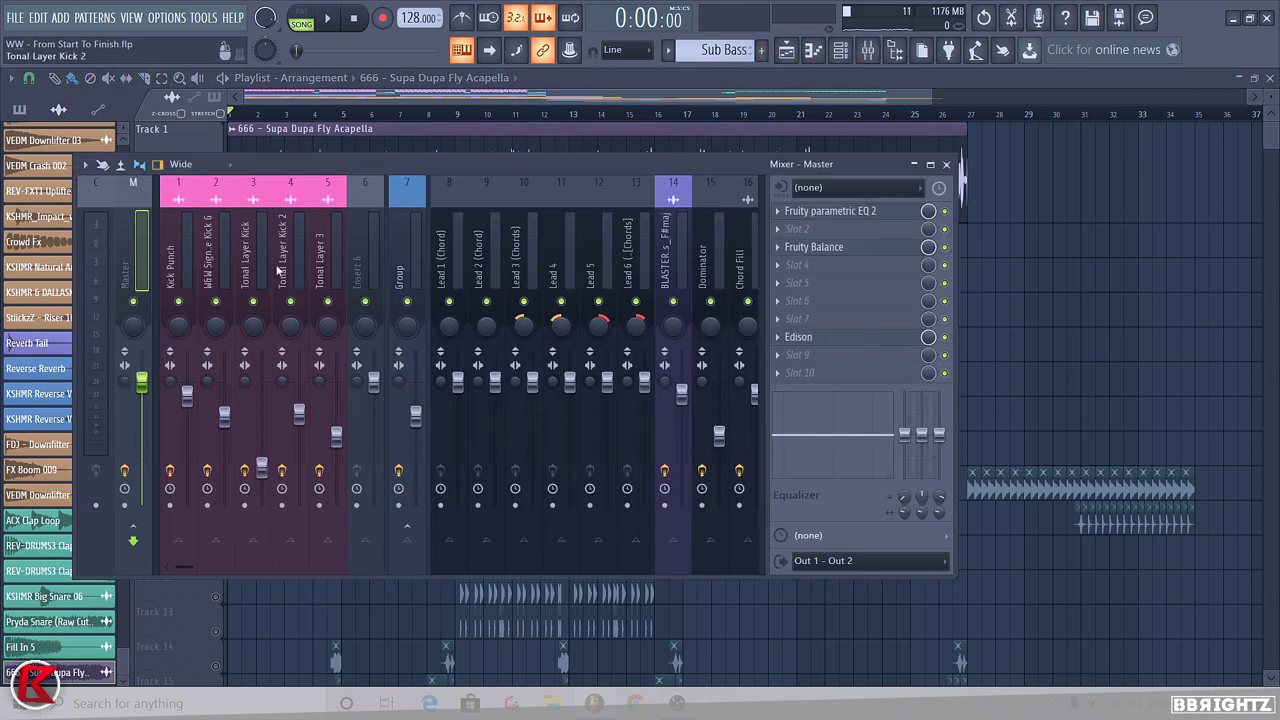
left_click(328, 258)
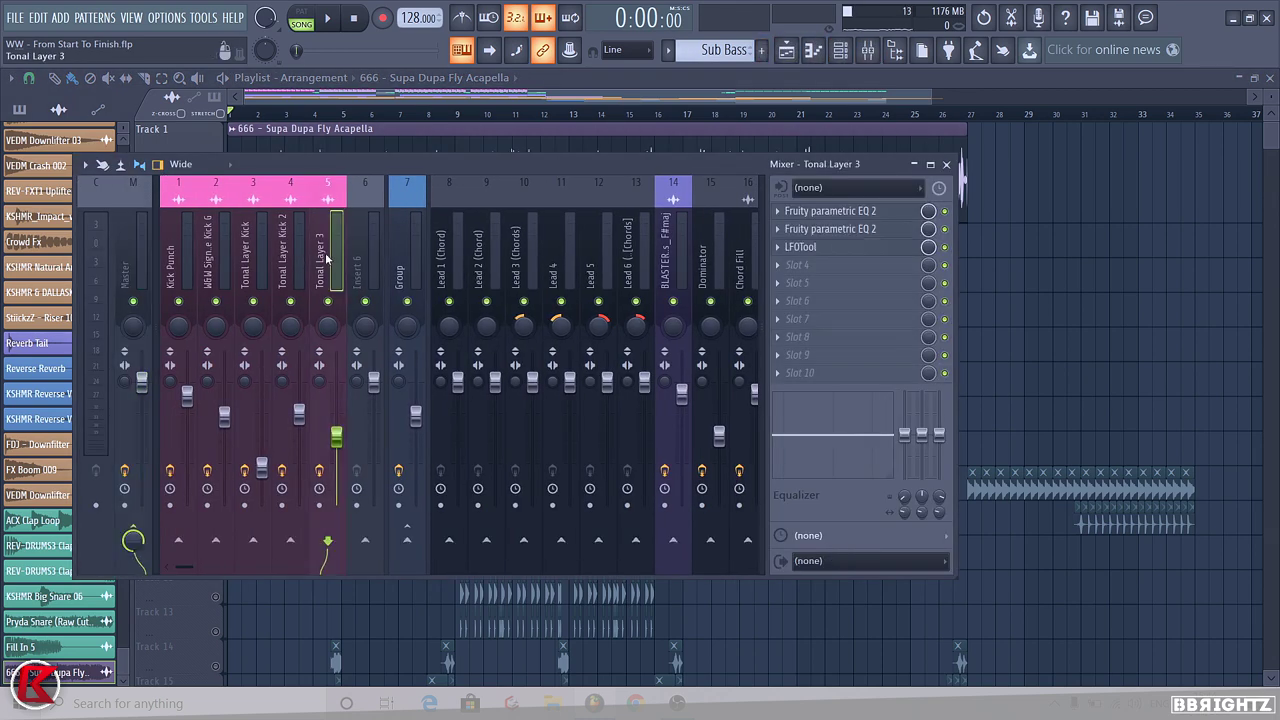
key("alt+Right")
left_click(291, 258)
key("alt+Right")
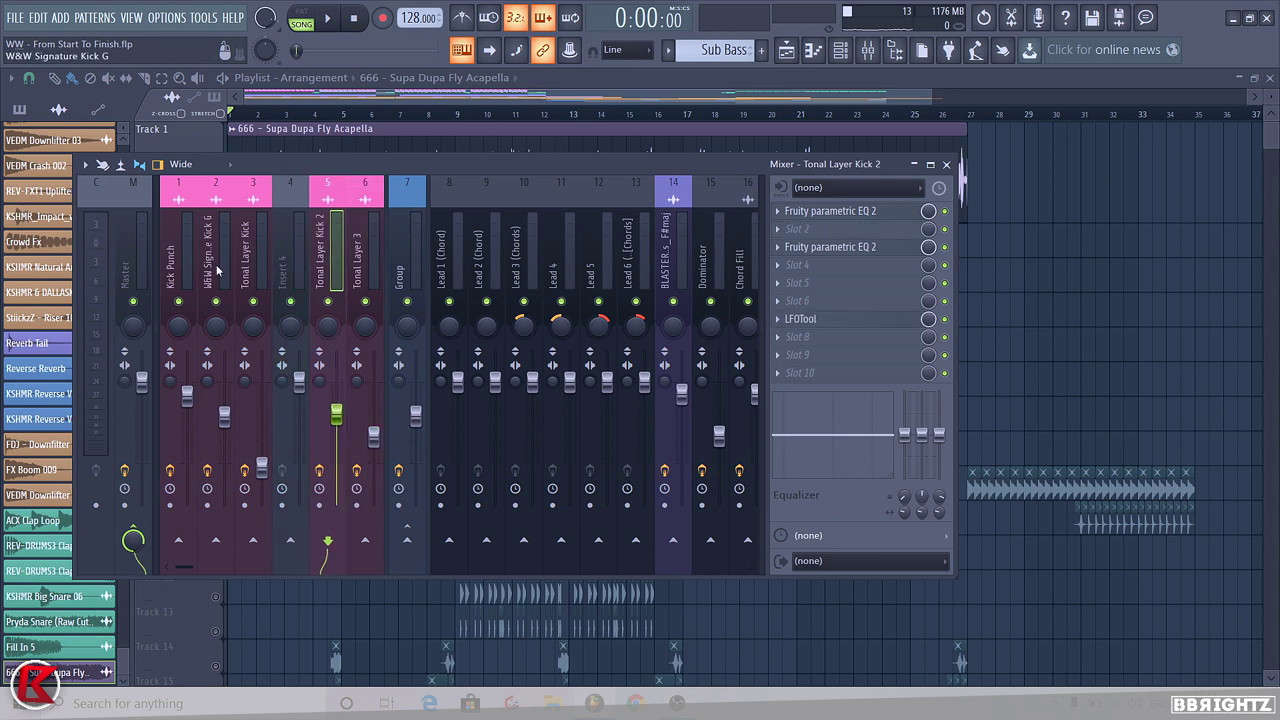
left_click(246, 262)
key("alt+Right")
left_click(214, 262)
key("alt+Right")
left_click(178, 260)
key("alt+Right")
Route the acapella to mixer insert 1 and cut its lows with a high-pass band 1 in Fruity parametric EQ 2
left_click(177, 262)
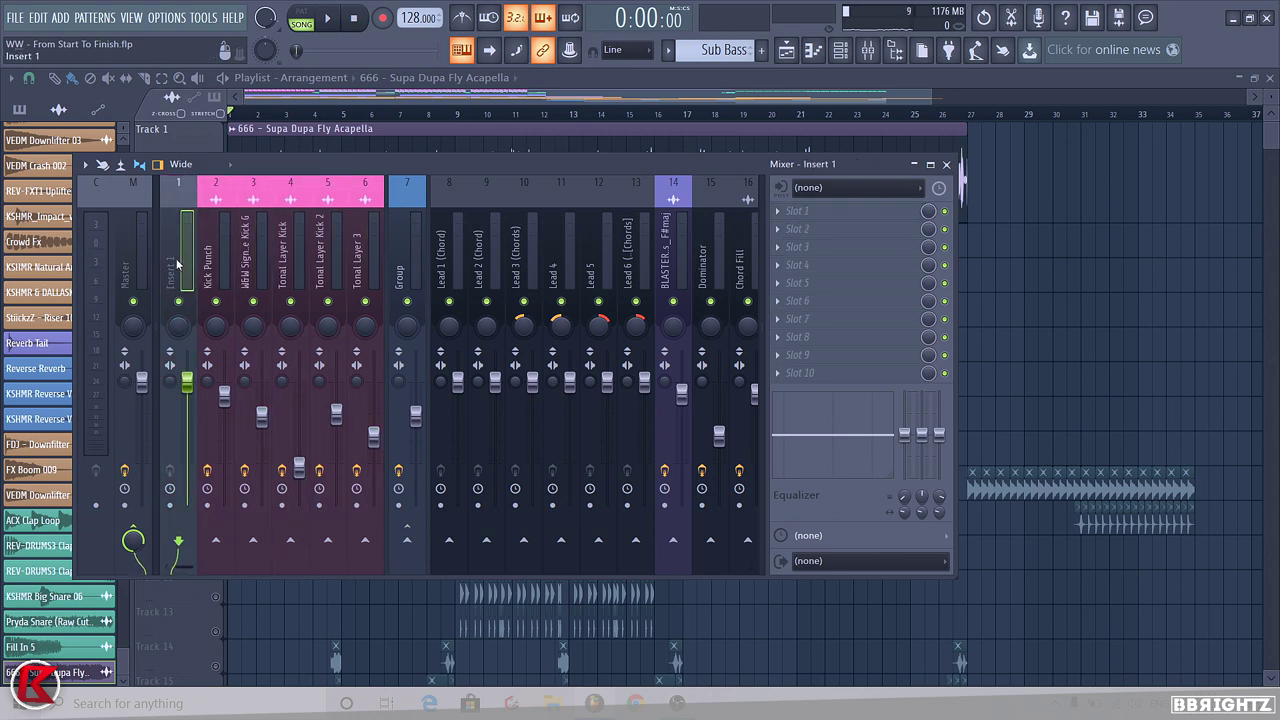
key("ctrl+l")
key("s")
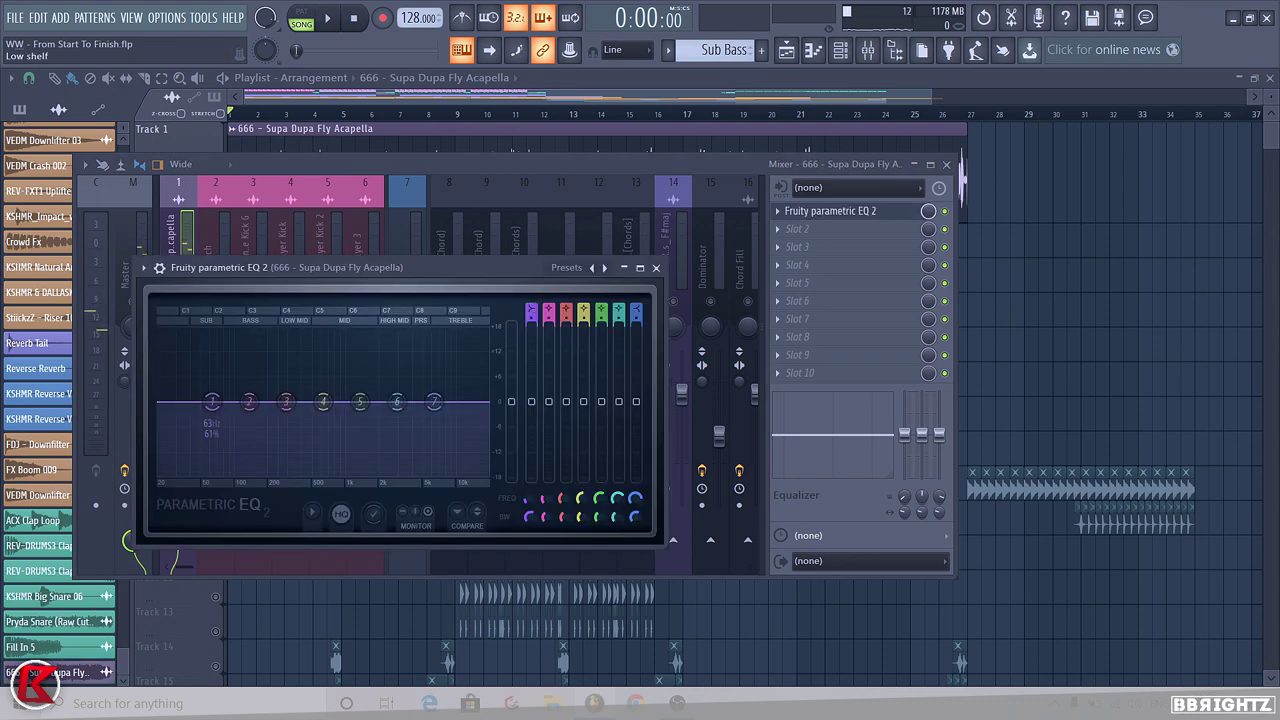
left_click_drag(531, 311, 532, 322)
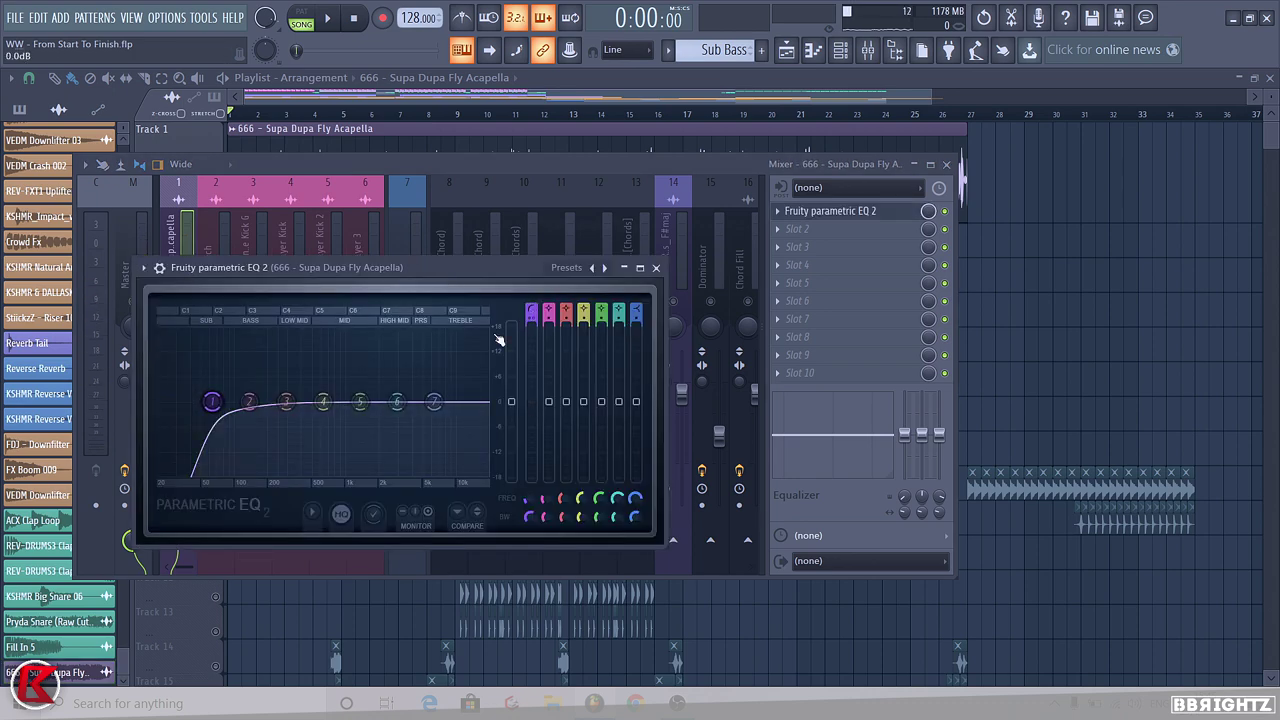
Load ValhallaVintageVerb in slot 7 of the acapella's mixer track and set its LowCut to 400 Hz
left_click(778, 319)
left_click(433, 336)
left_click(668, 432)
type("400 Hz")
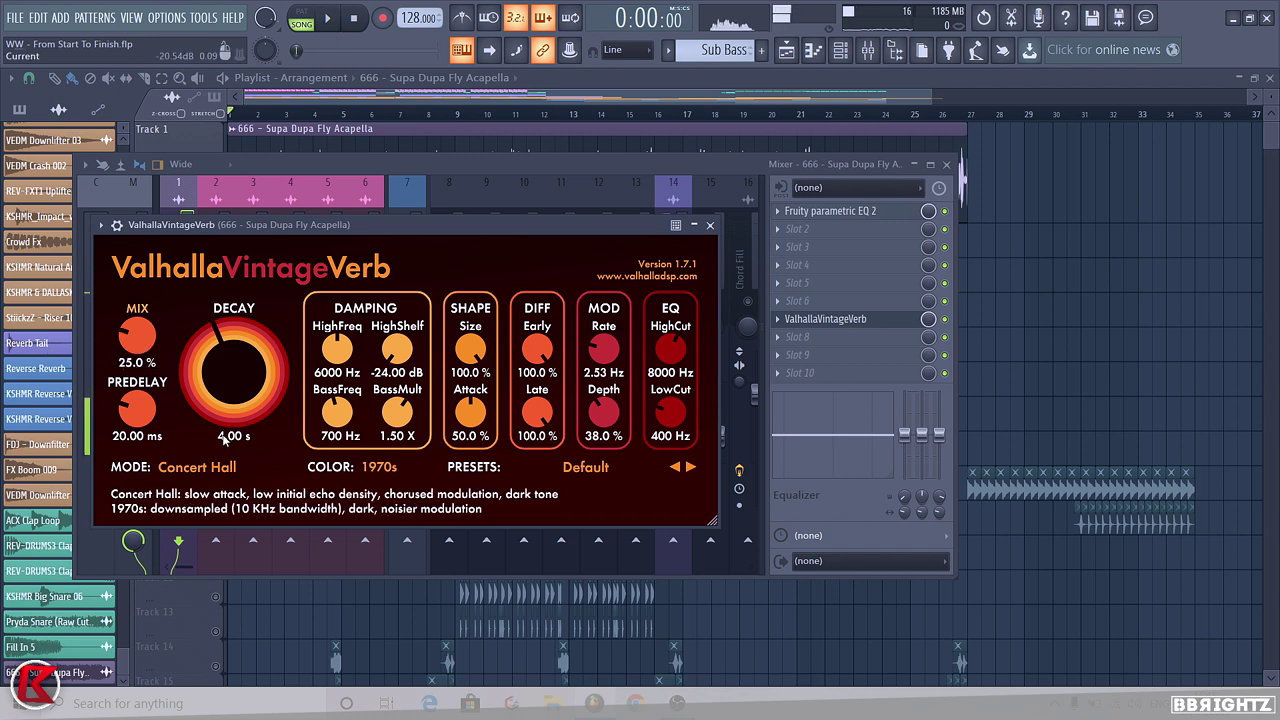
key("Return")
Set the acapella reverb's mix to 20% and decay to 3.00 s, and start playback to hear it
left_click(137, 363)
type("20")
key("Return")
key("space")
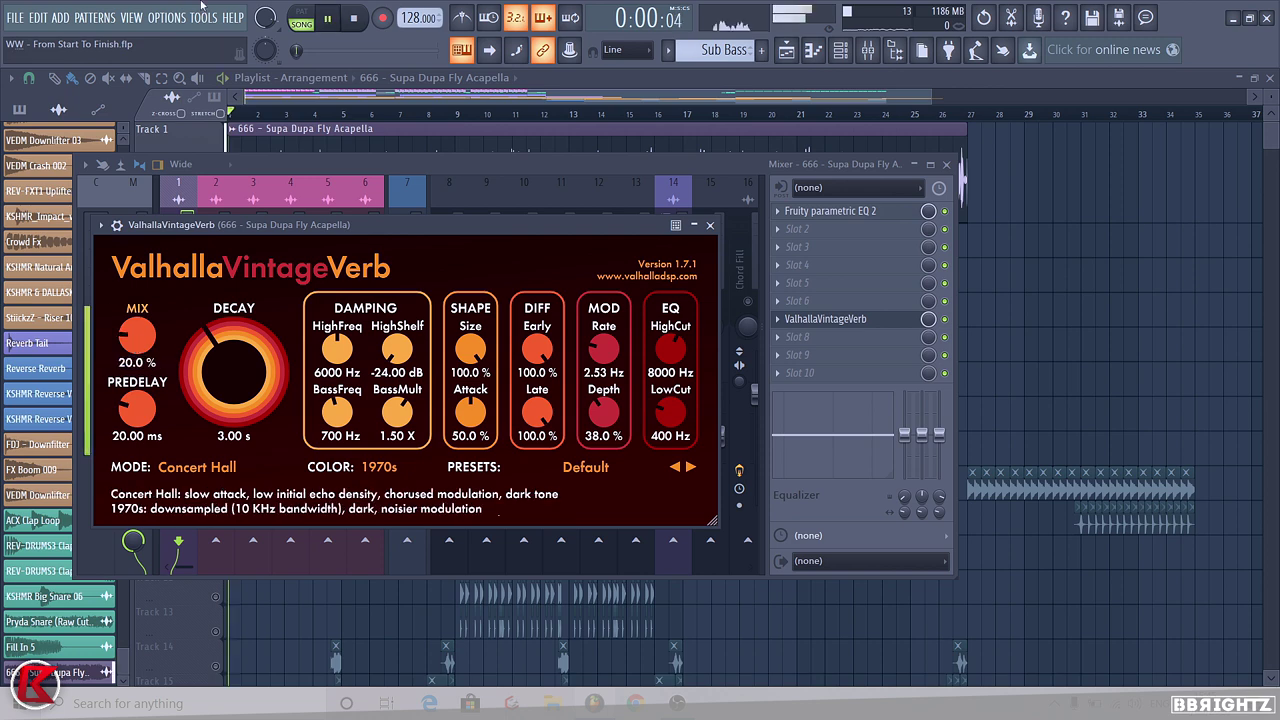
Place the acapella clip at bar 19 on Track 1 and play the unsoloed arrangement into the vocal
left_click(710, 224)
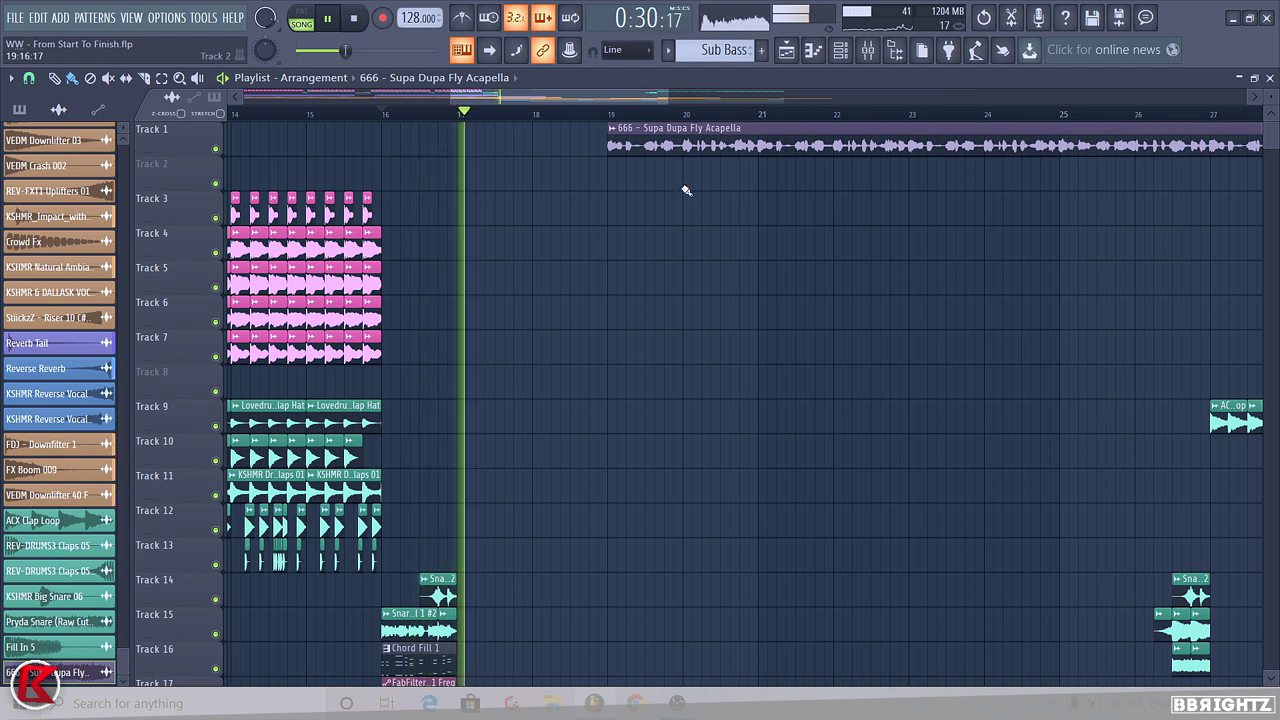
scroll(686, 206, "up", 3)
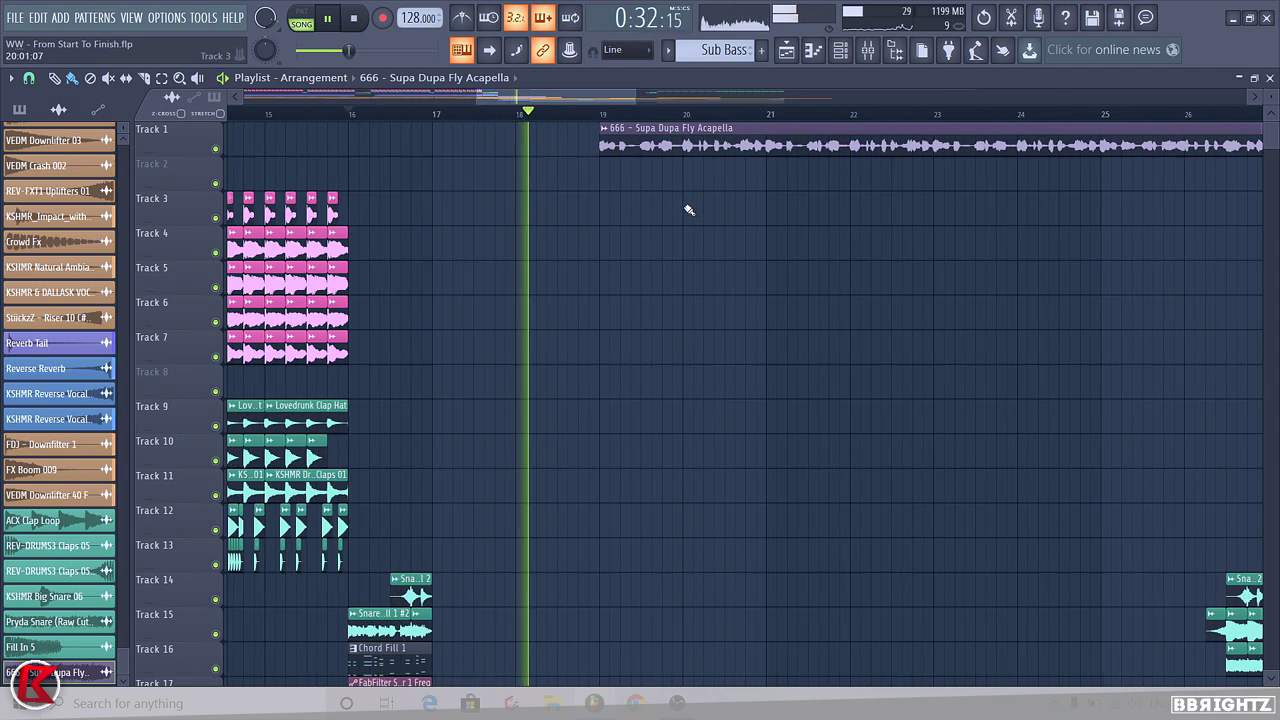
scroll(672, 158, "down", 1)
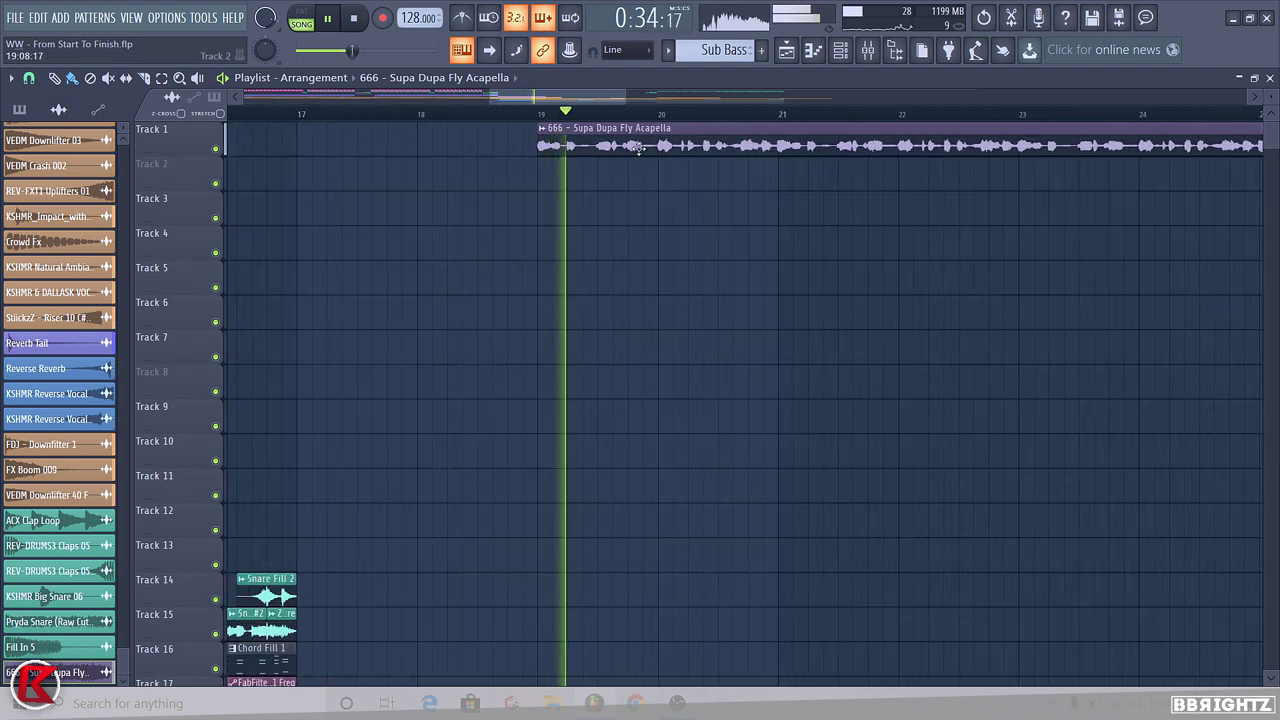
Slice the acapella at bar 20, copy its first one-bar phrase to bar 21 on Track 2, and move the muted remainder to Track 3
left_click(658, 152)
scroll(662, 155, "down", 2)
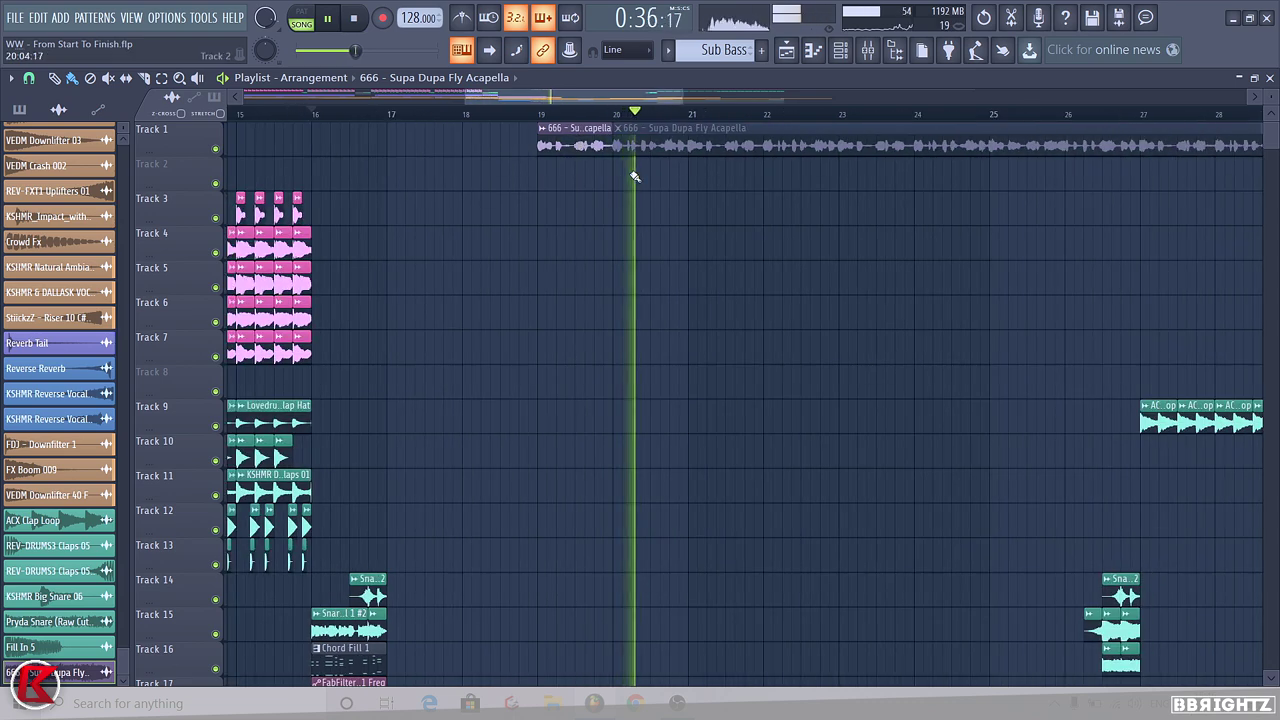
left_click(696, 172)
scroll(697, 152, "down", 3)
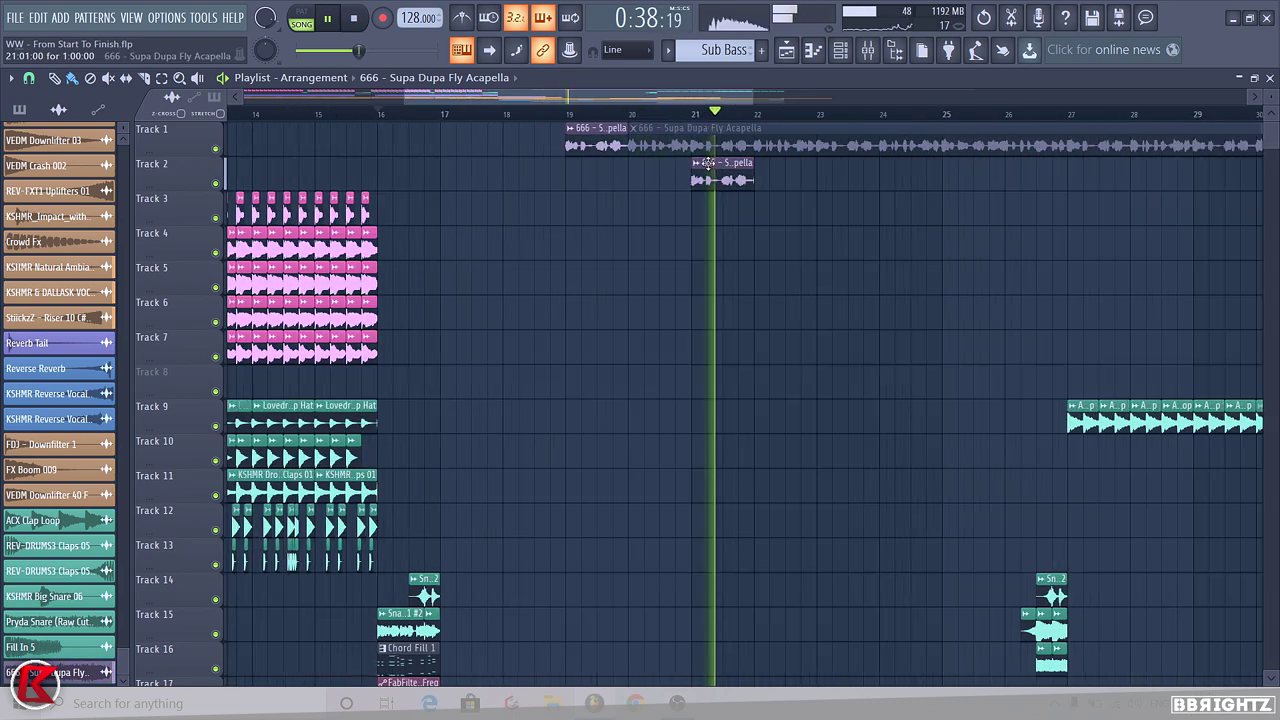
left_click_drag(714, 150, 735, 208)
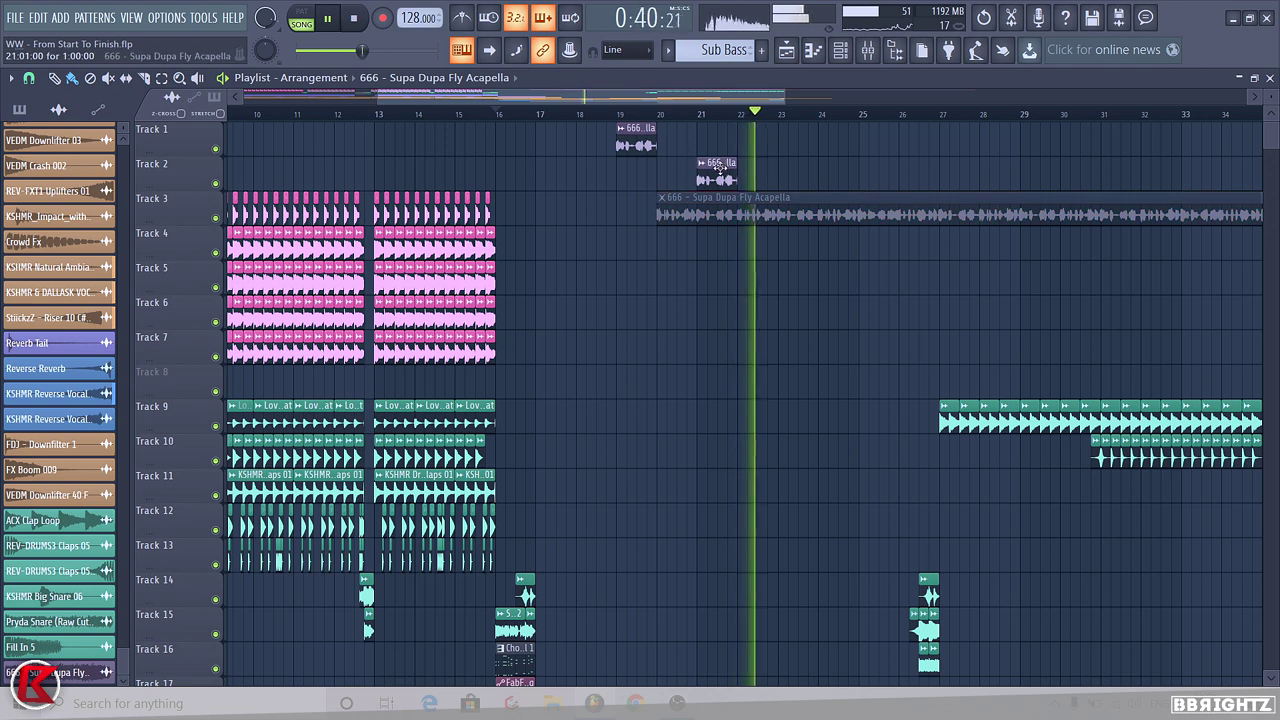
Stop playback and place another copy of the one-bar acapella phrase at bar 23 on Track 1
key("space")
left_click(783, 151)
scroll(1019, 175, "up", 4)
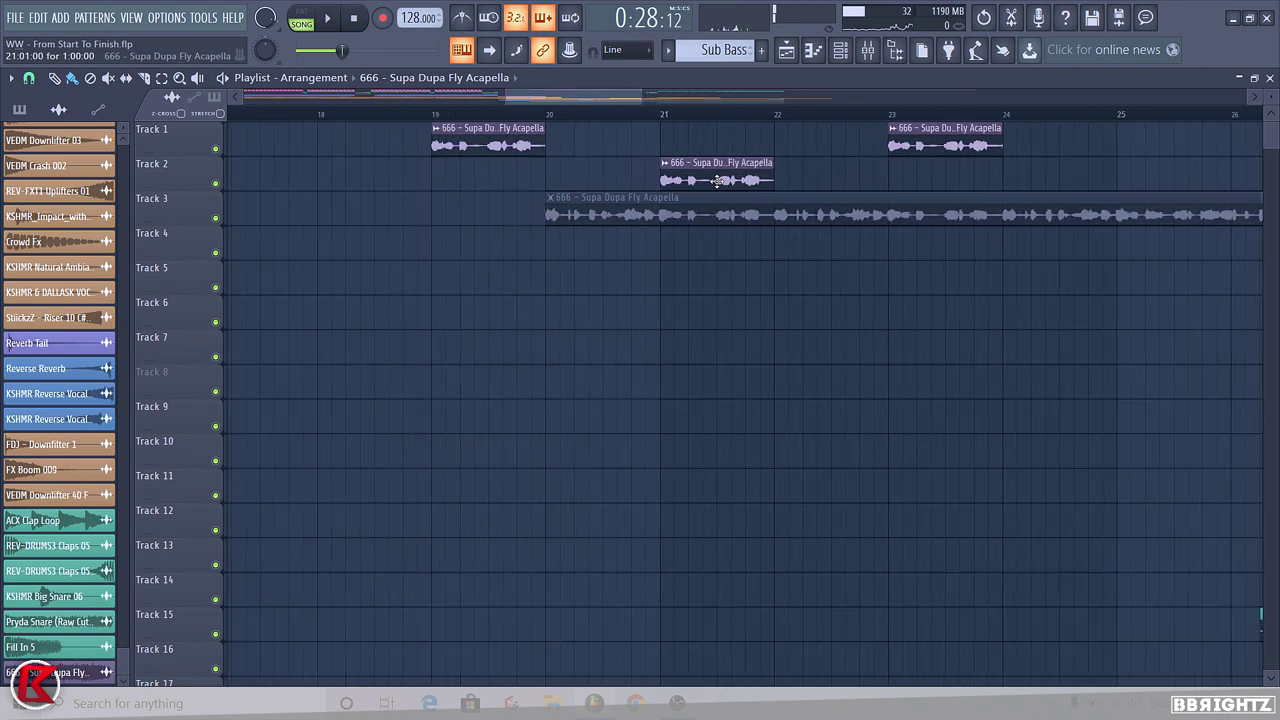
Add two short vocal chops cut from a copied phrase directly before bar 23 and move them up to Track 1
left_click(1019, 175)
scroll(1044, 175, "up", 2)
scroll(1063, 176, "down", 3)
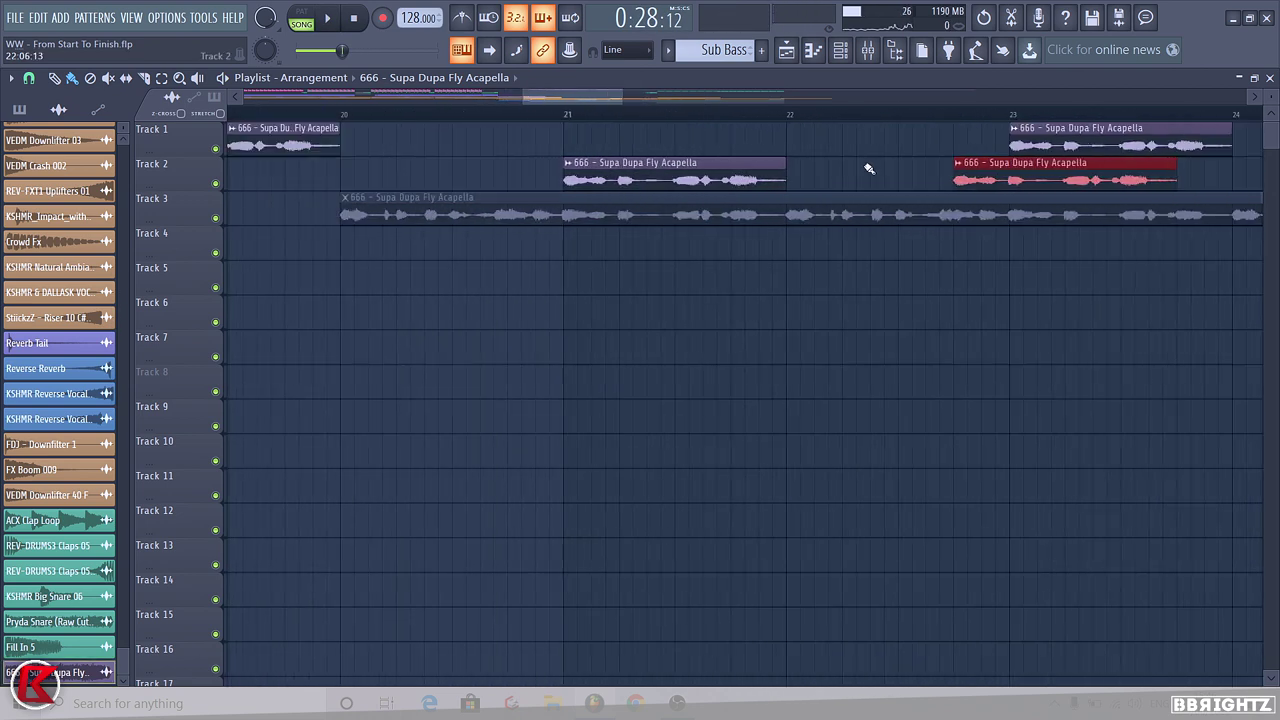
left_click_drag(1052, 181, 943, 196)
left_click(566, 113)
key("space")
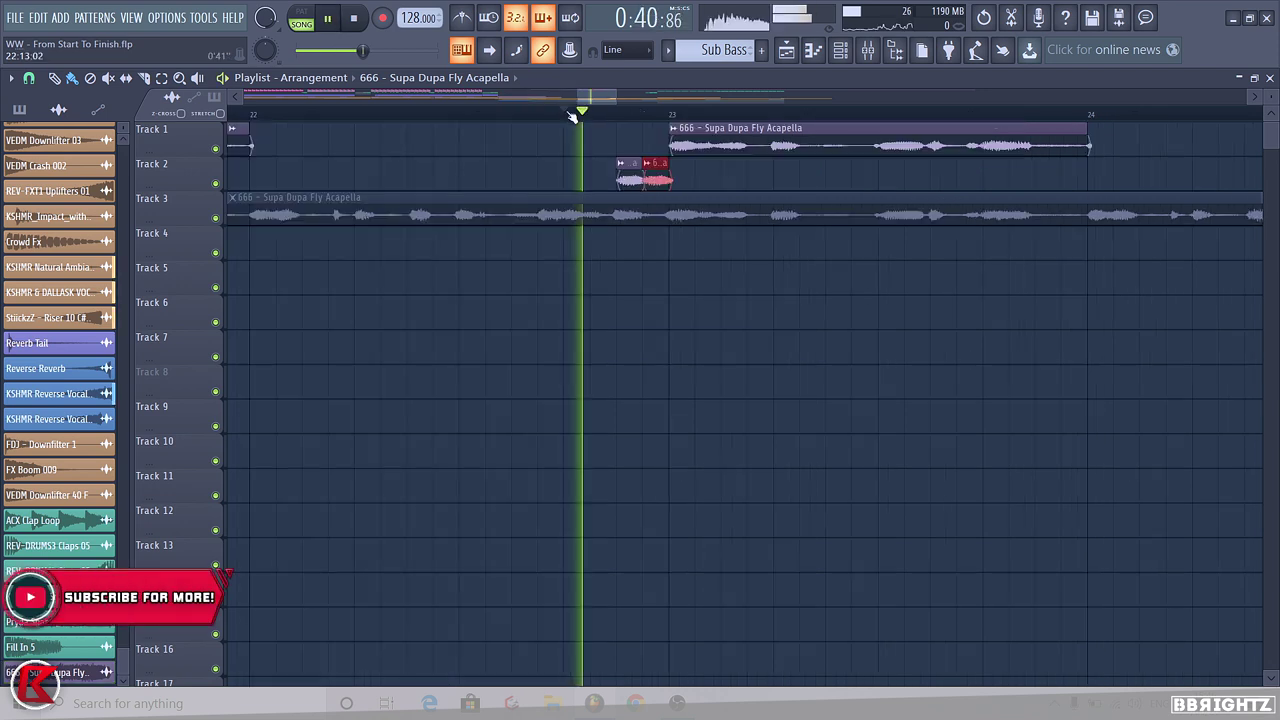
left_click_drag(674, 174, 584, 178)
key("shift+Up")
scroll(600, 174, "down", 3)
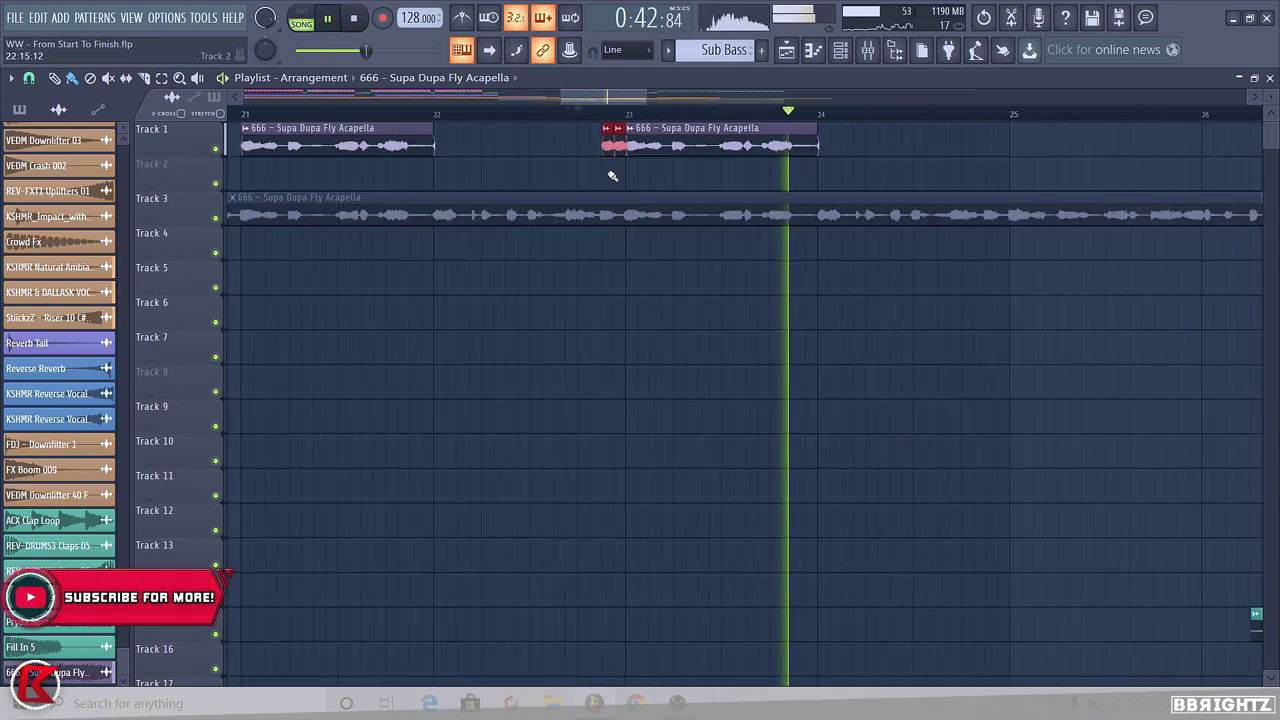
Shorten the ends of both vocal chops before bar 23 to leave small gaps, and play the passage back
key("space")
scroll(620, 155, "up", 3)
scroll(622, 152, "up", 3)
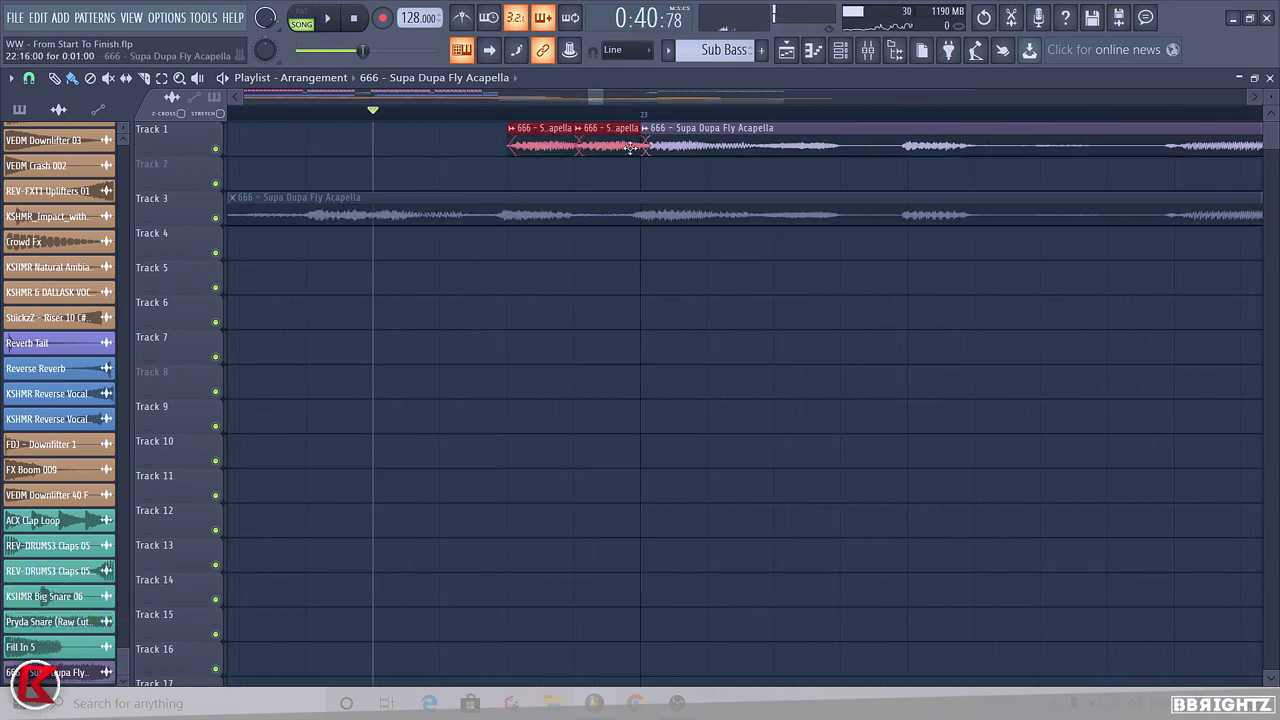
left_click_drag(624, 155, 610, 158)
key("space")
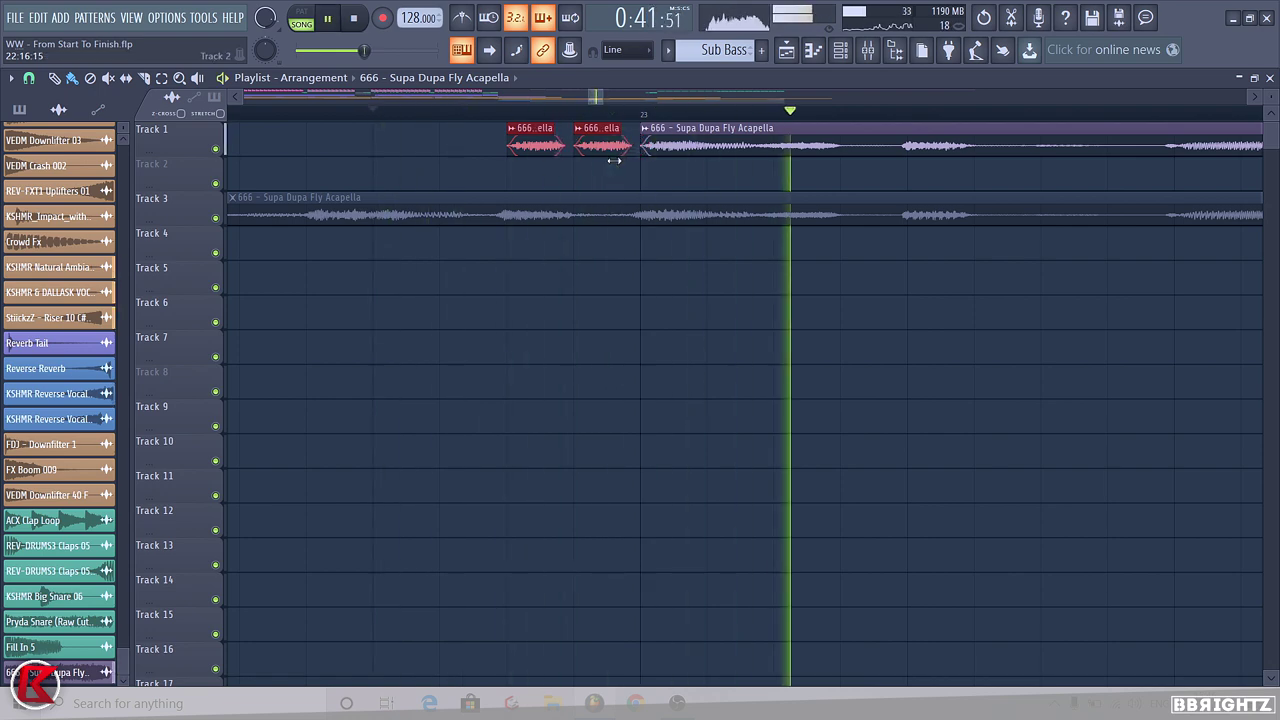
key("space")
key("space")
scroll(551, 229, "down", 4)
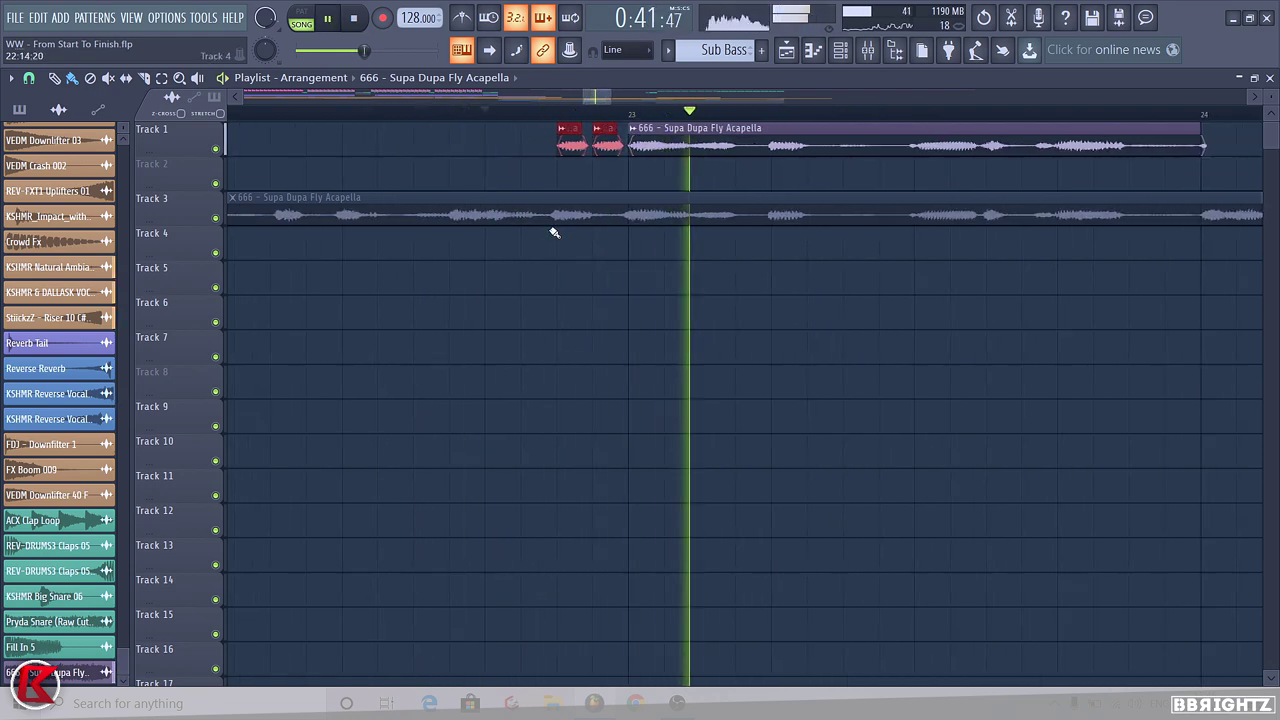
Place the acapella phrase at bar 25 on Track 1 and extend it to bar 27
scroll(657, 153, "down", 2)
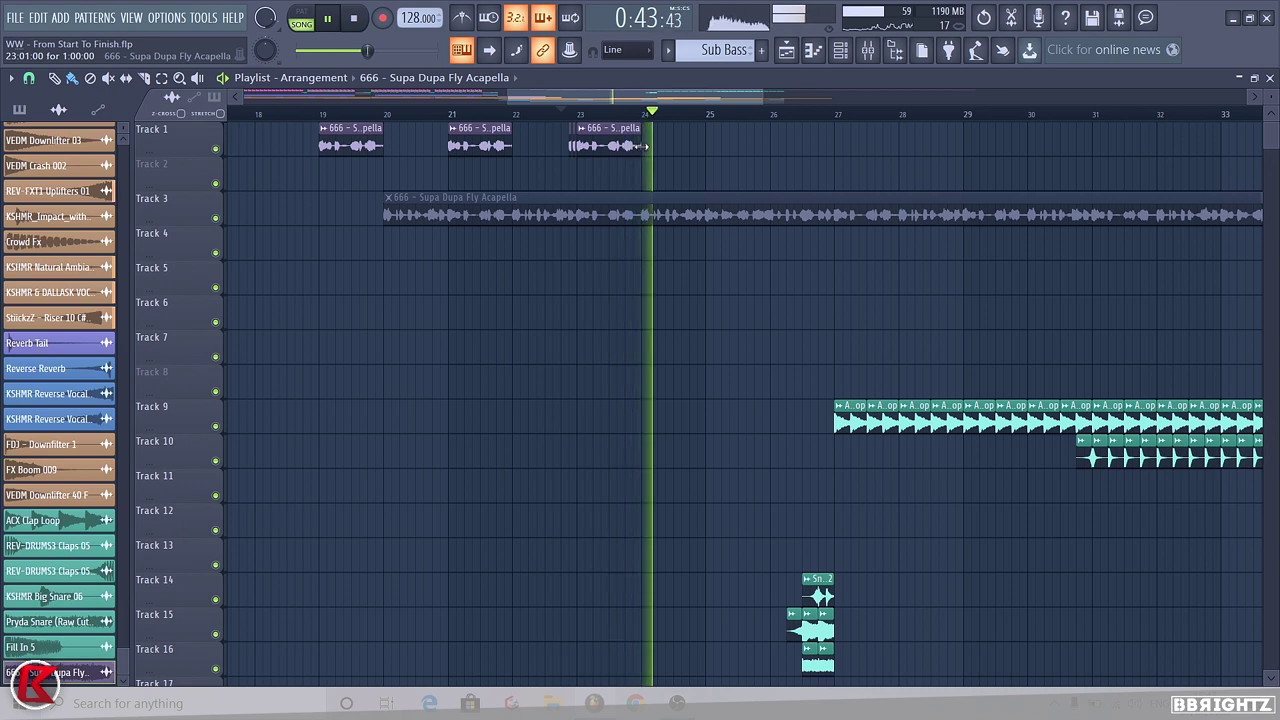
left_click(710, 149)
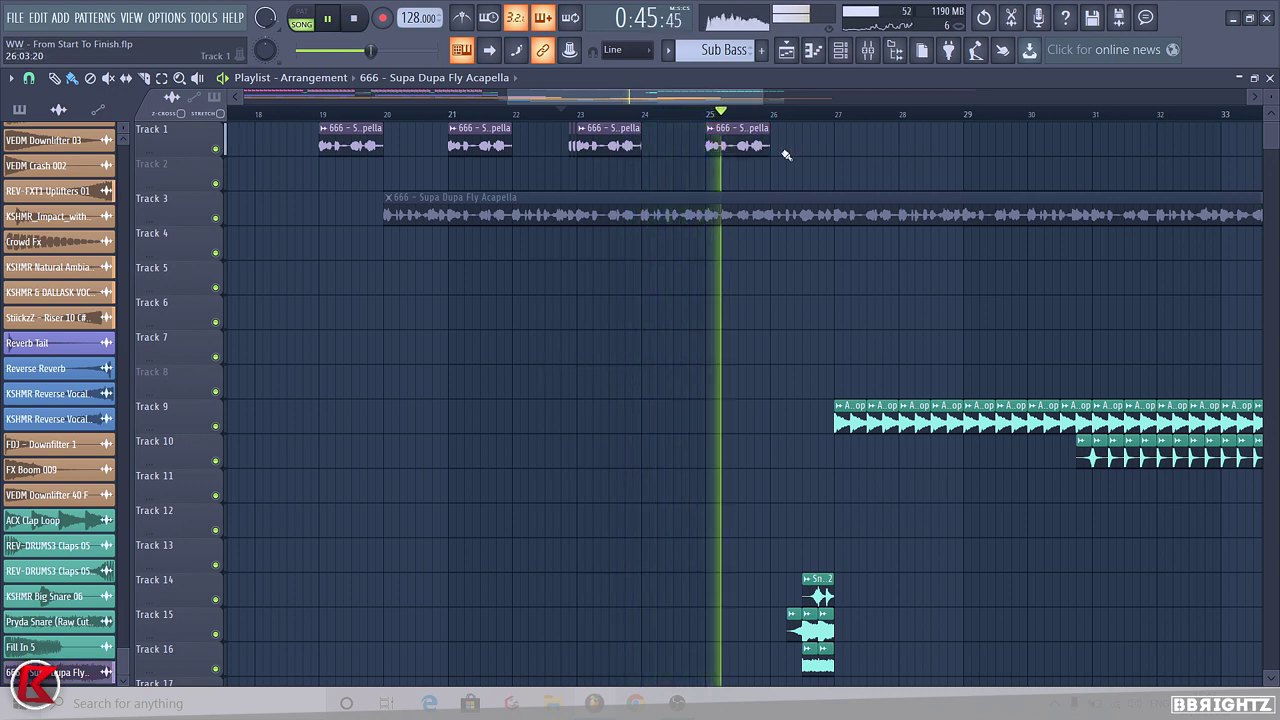
left_click_drag(768, 150, 834, 163)
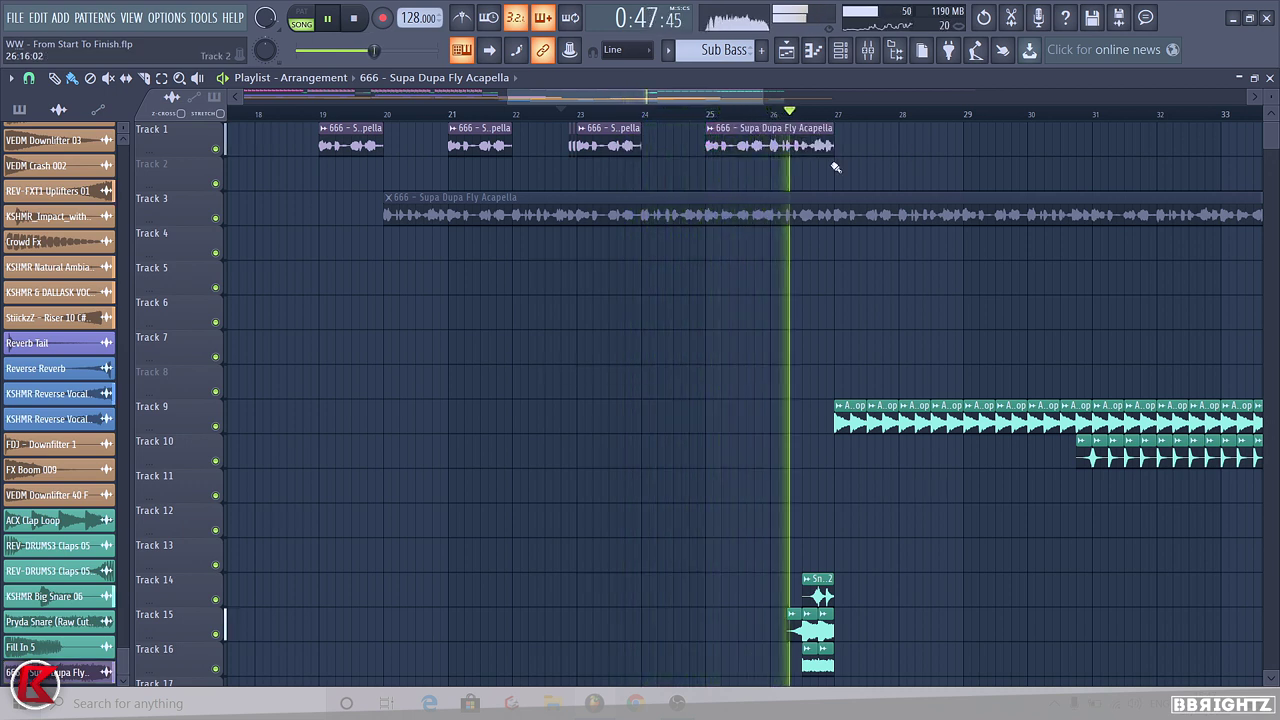
key("space")
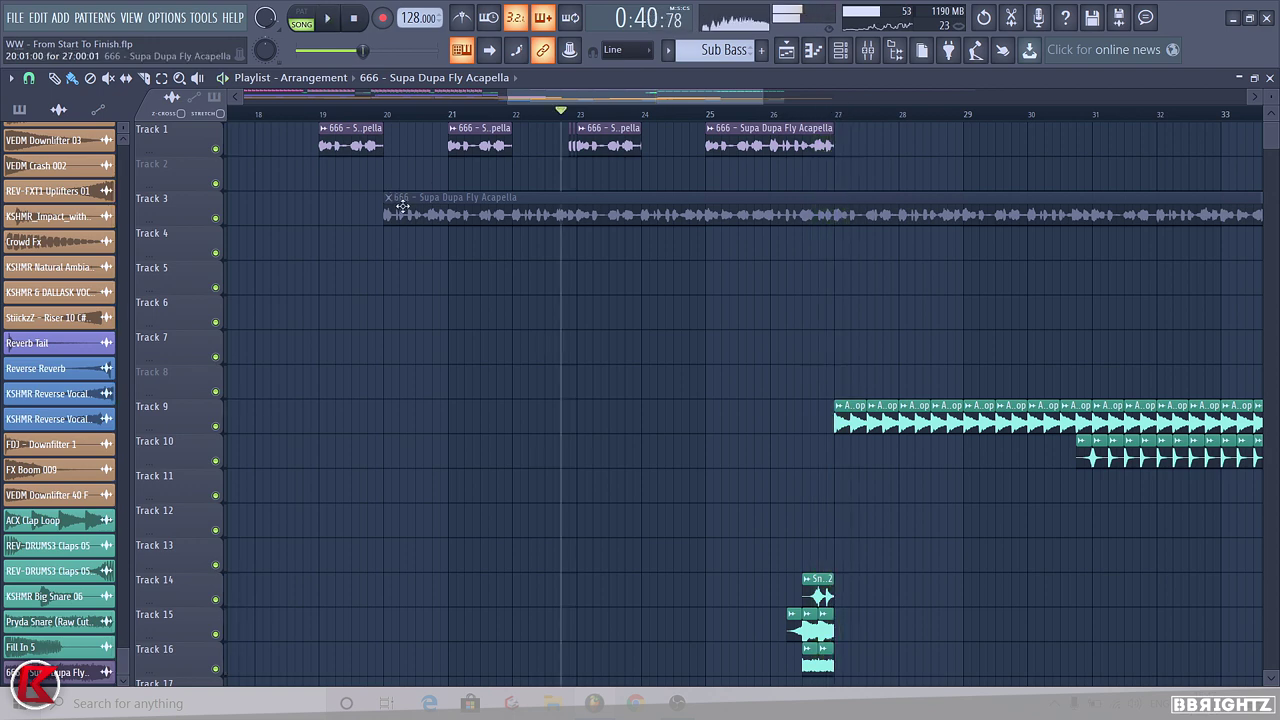
scroll(392, 150, "down", 3)
left_click(845, 52)
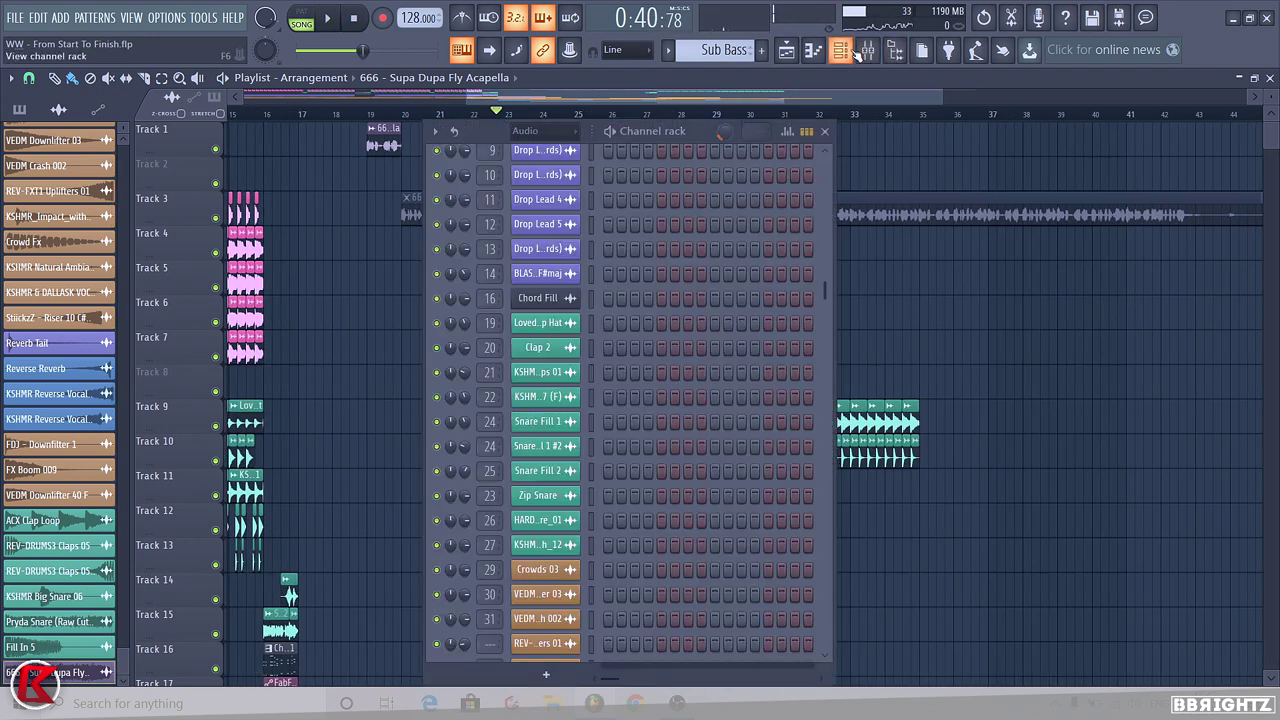
left_click(845, 52)
left_click_drag(403, 115, 438, 120)
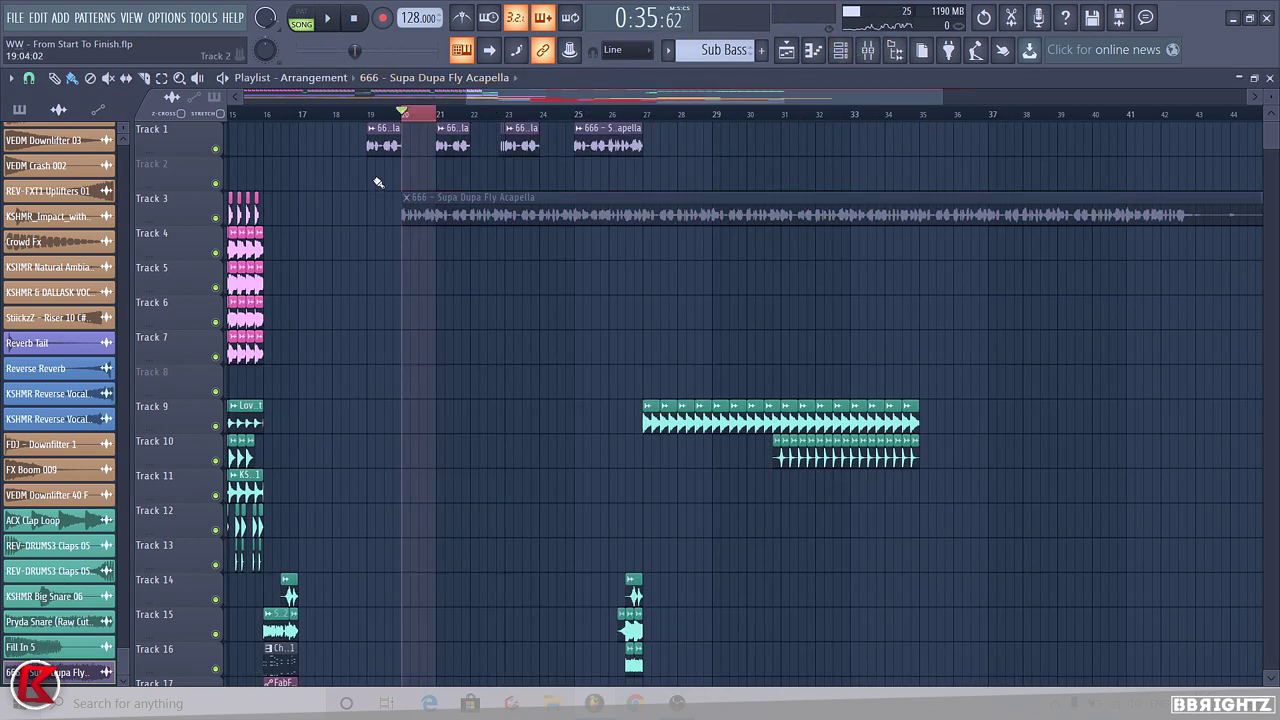
scroll(393, 214, "down", 3)
scroll(1082, 208, "up", 1)
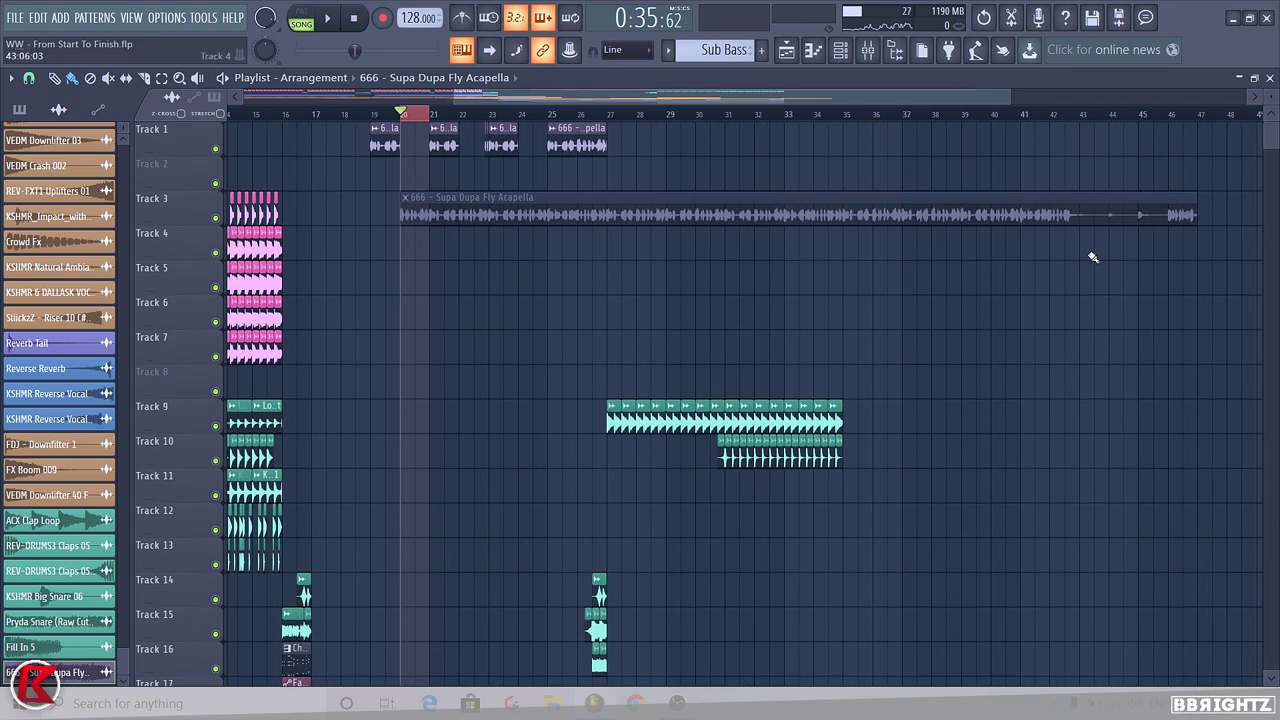
Load Fruity Delay 3 in slot 5 of the acapella's mixer track and choose its Ping pong preset
key("F9")
left_click(779, 283)
mouse_move(803, 301)
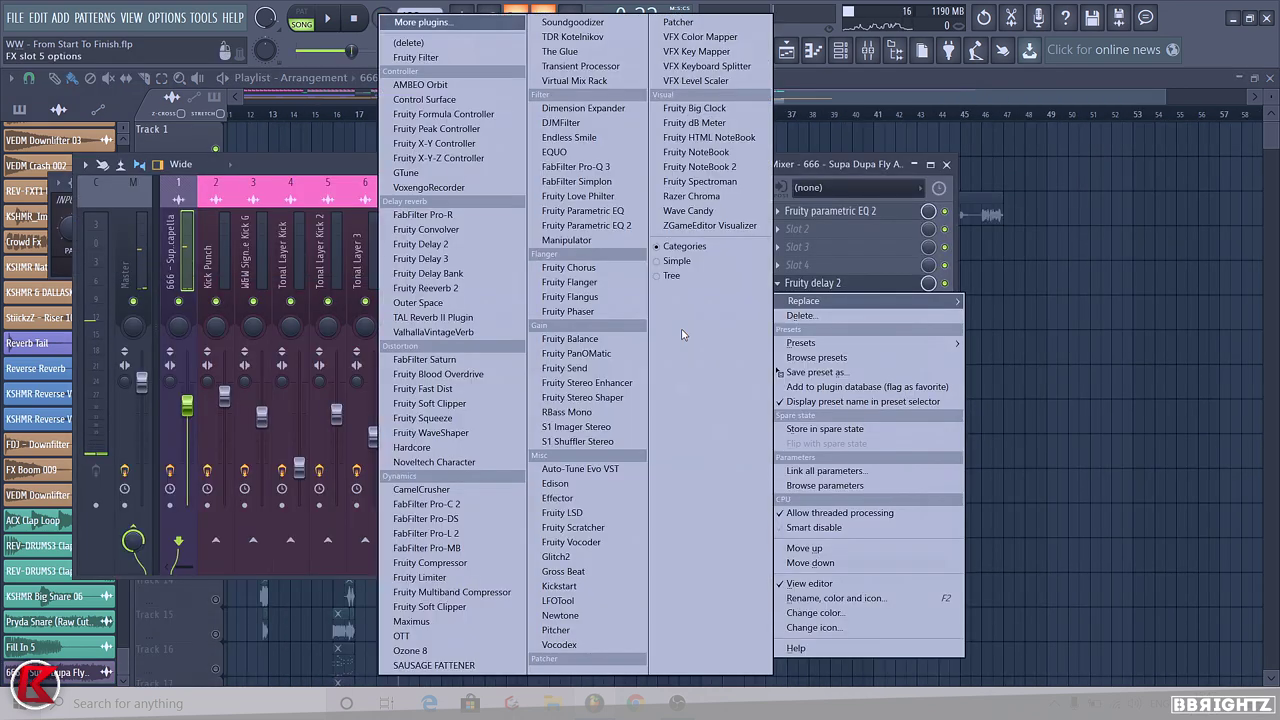
left_click(400, 261)
right_click(619, 183)
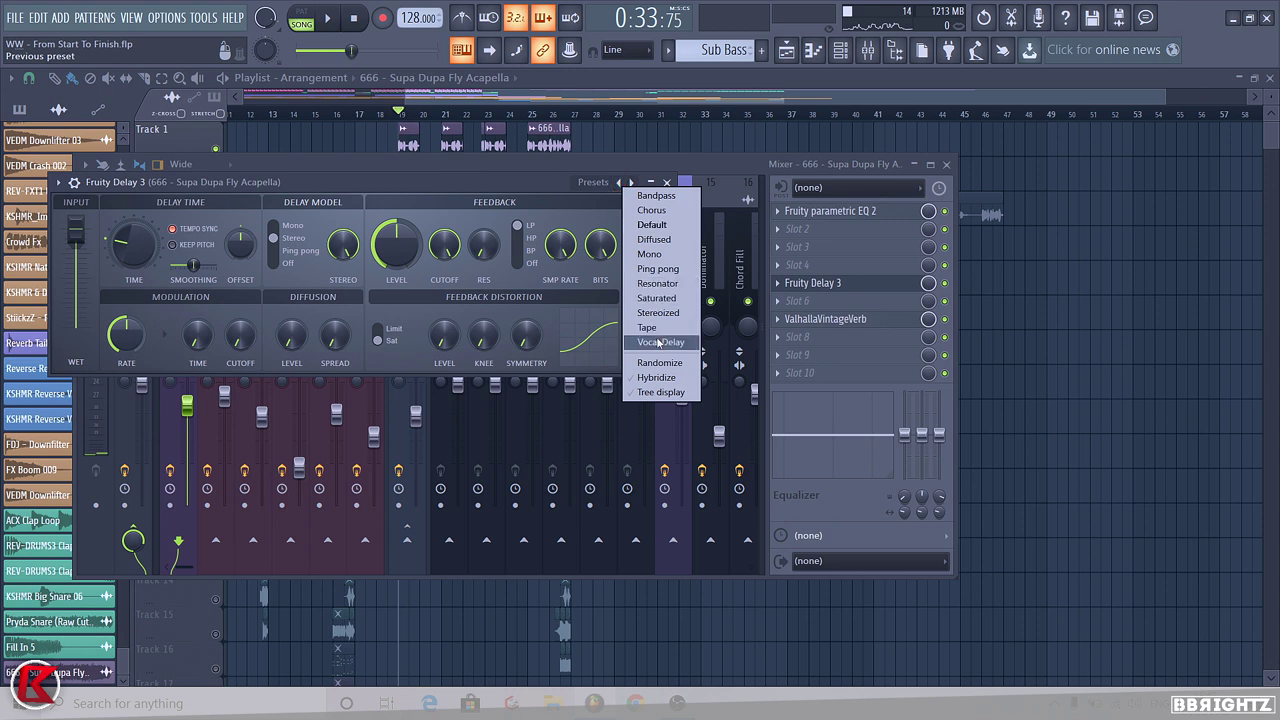
left_click(657, 269)
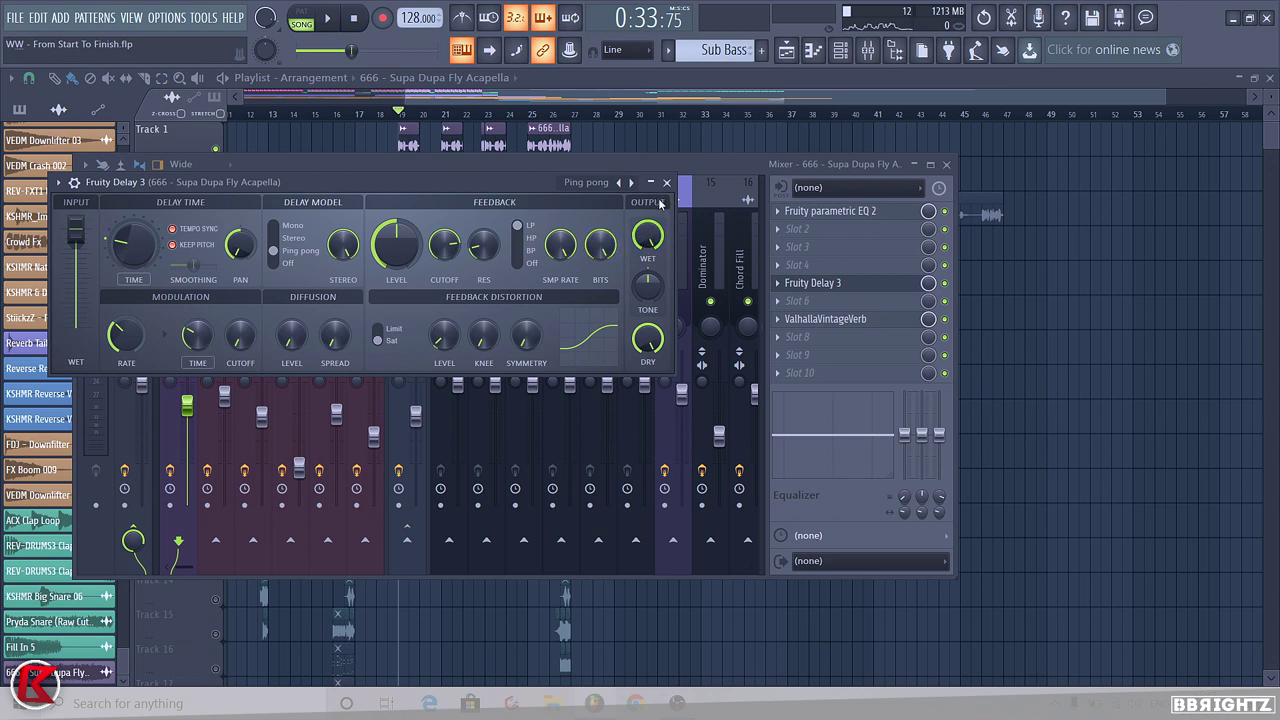
Adjust Fruity Delay 3's delay time and lower its output wet level to about 64% while auditioning the vocal
key("space")
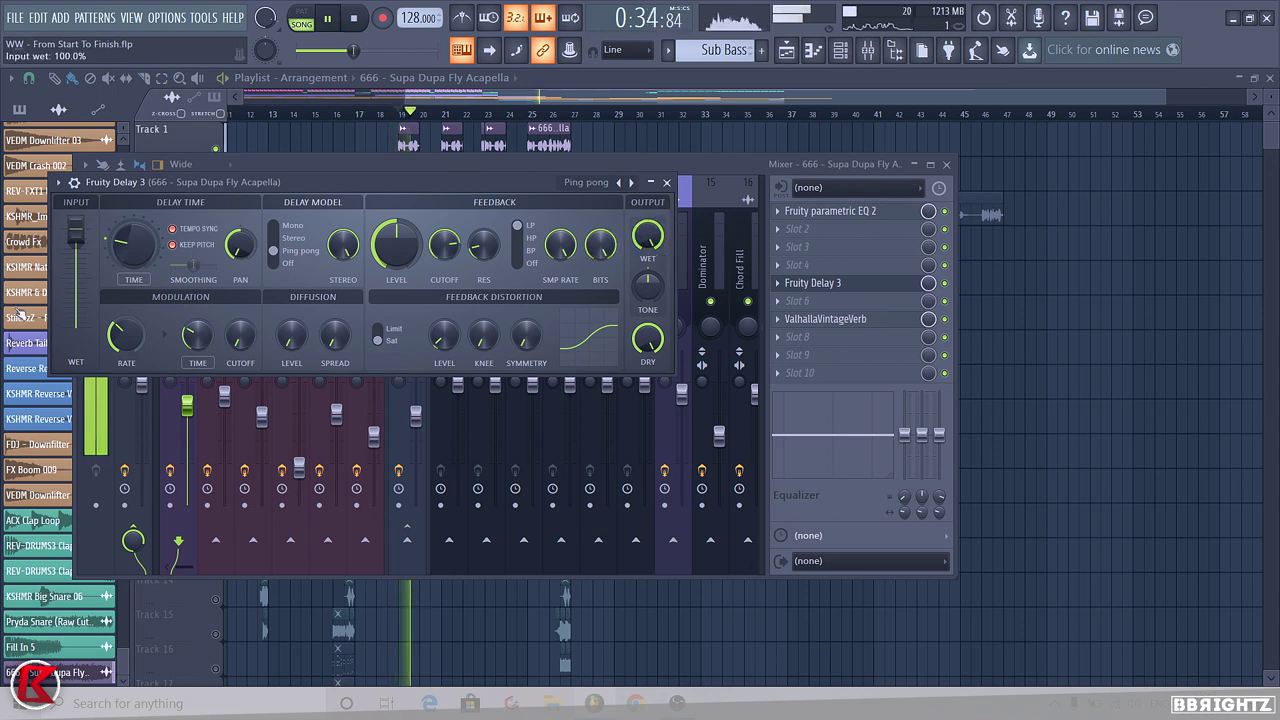
key("space")
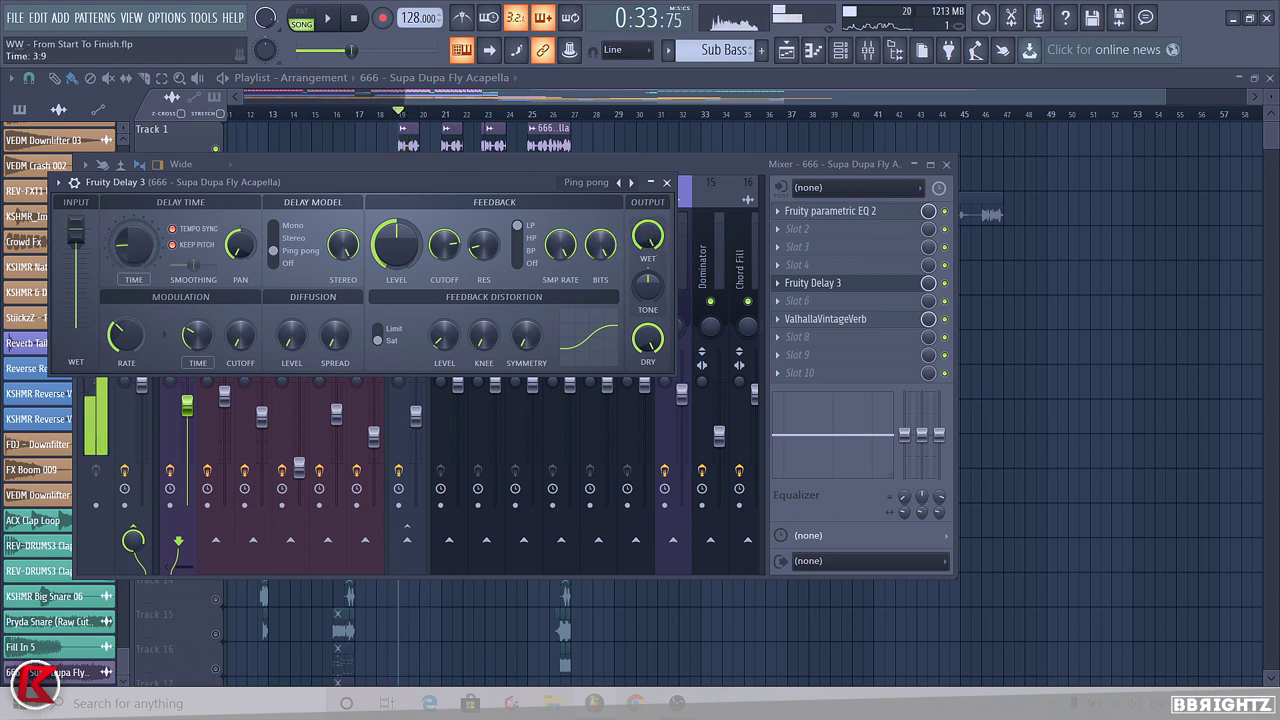
key("space")
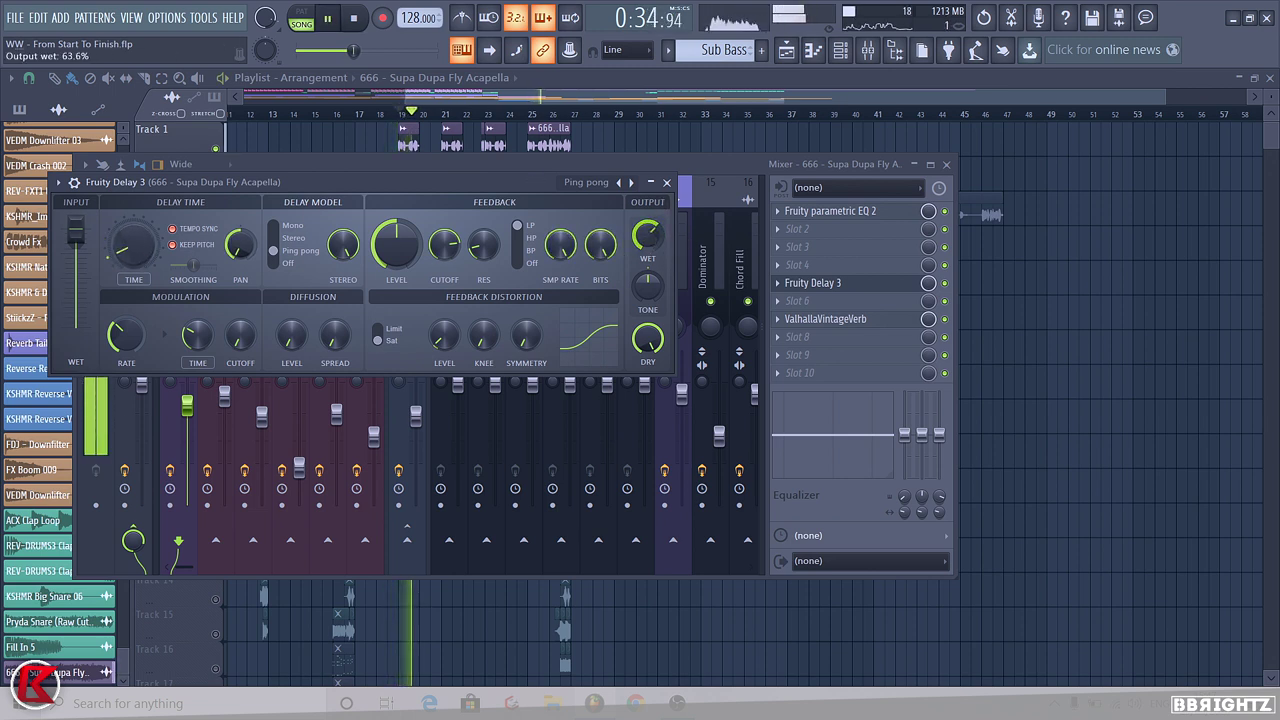
left_click(880, 283)
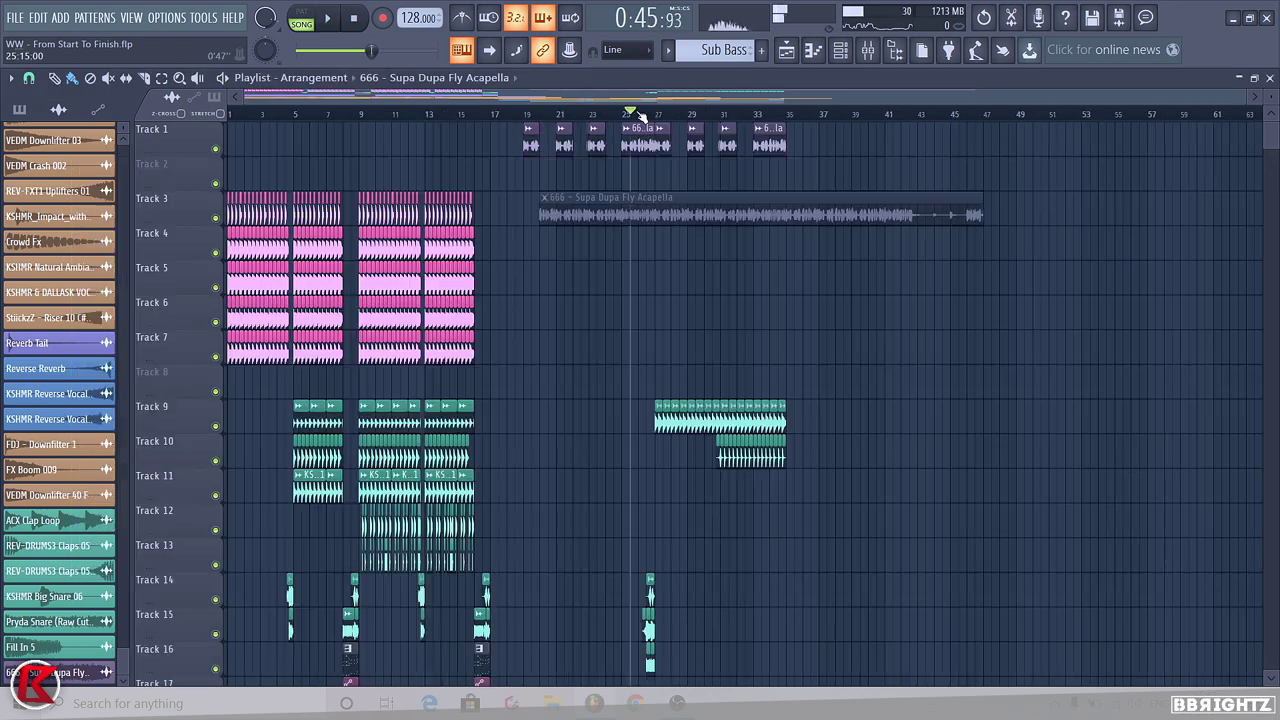
Raise the acapella's mixer track volume to about 93% while the arrangement plays
scroll(777, 214, "up", 1)
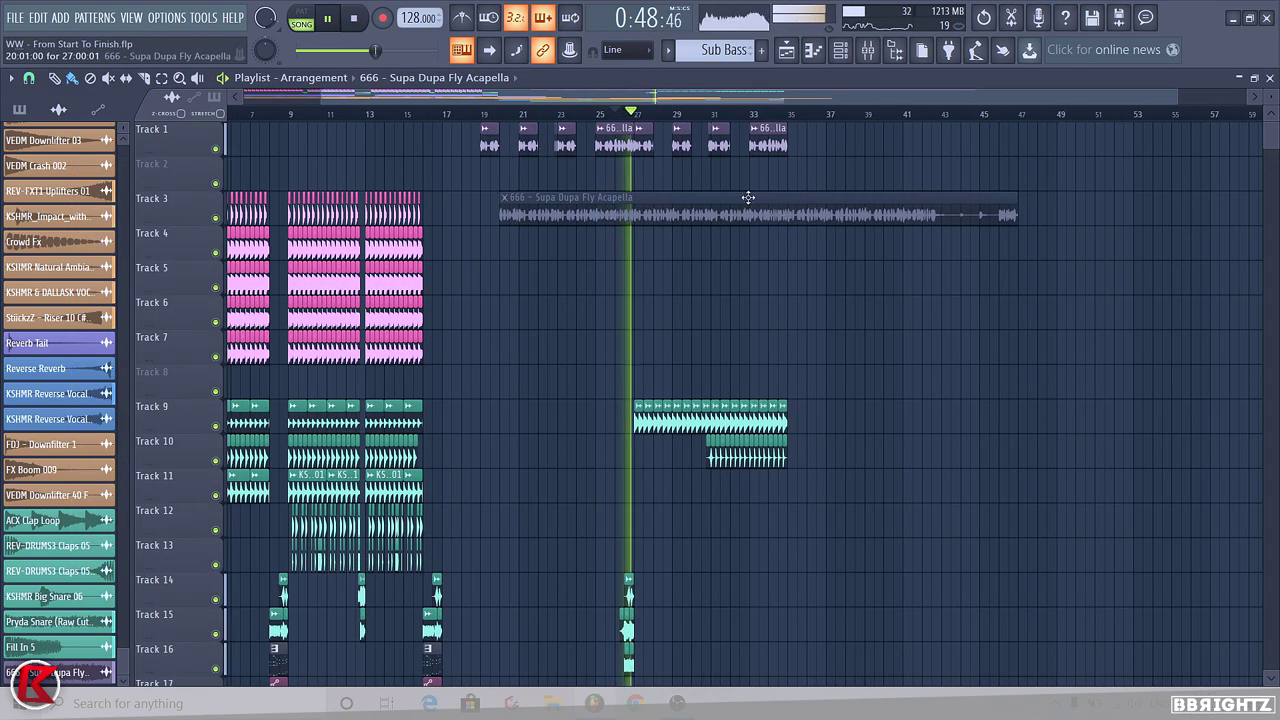
left_click(867, 50)
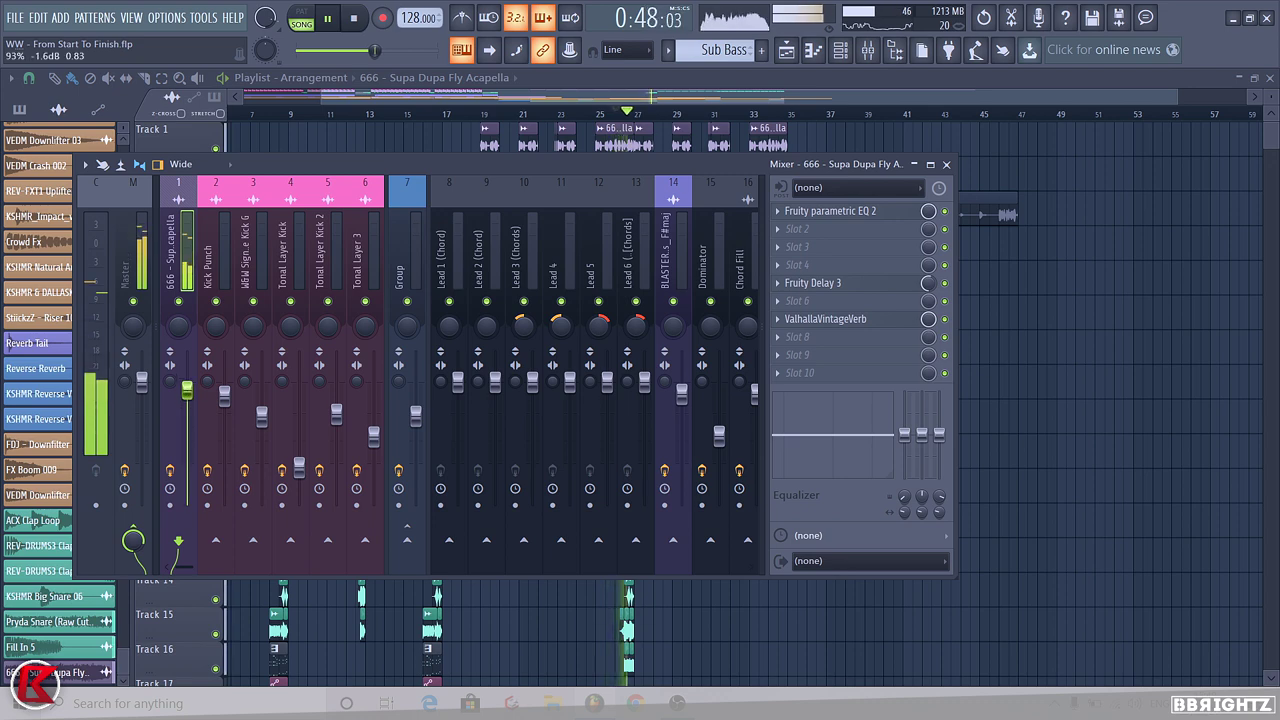
left_click_drag(187, 397, 188, 394)
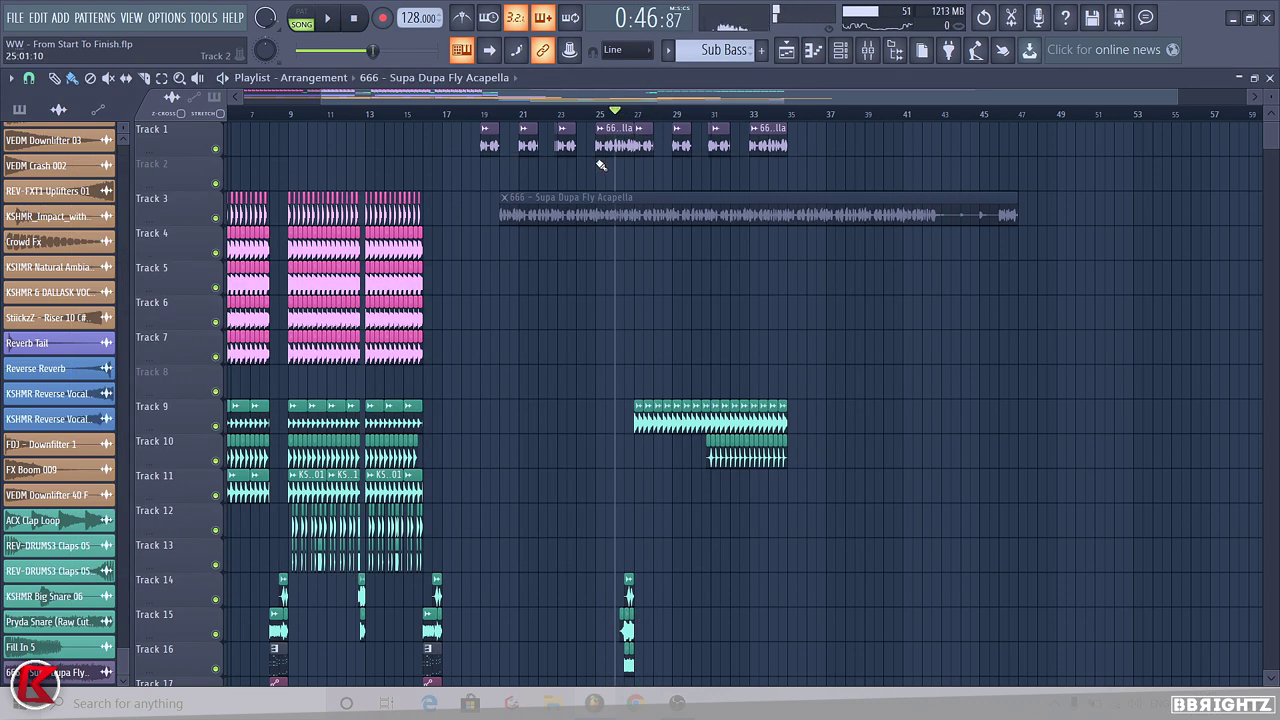
Review the break's arrangement from the acapella clips down to the effects and riser tracks
scroll(1108, 206, "down", 10)
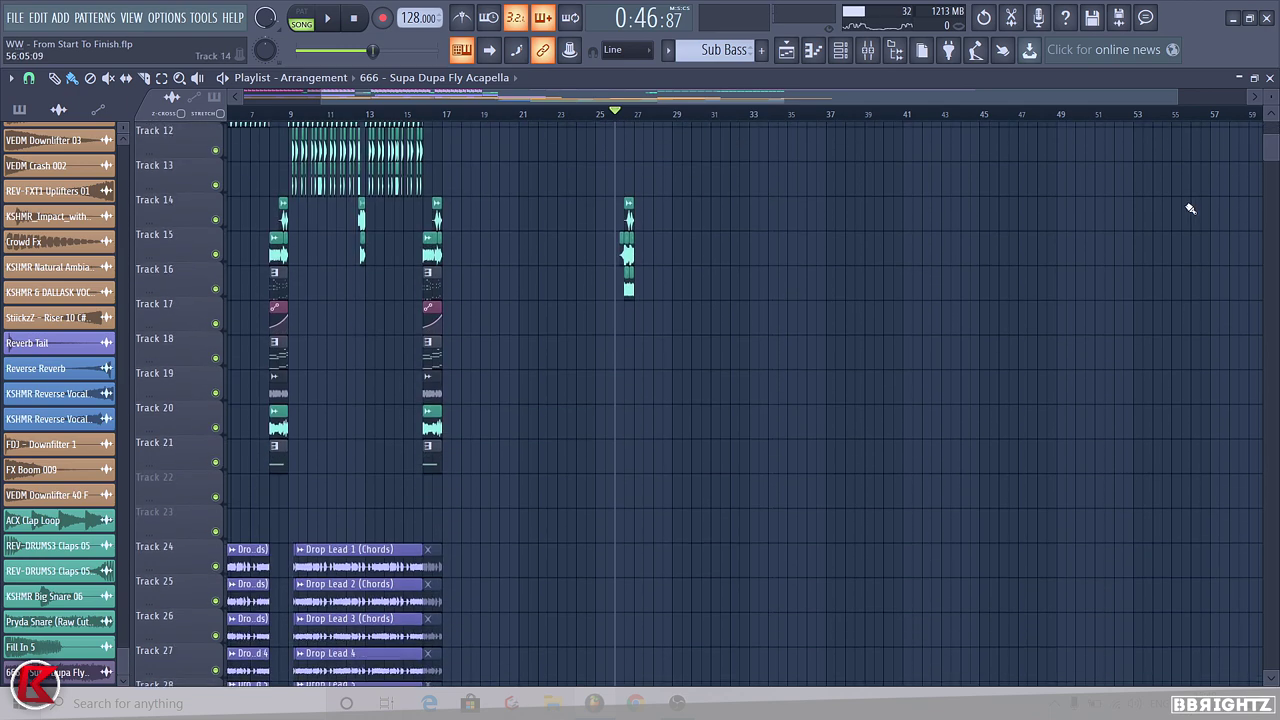
scroll(566, 429, "down", 3)
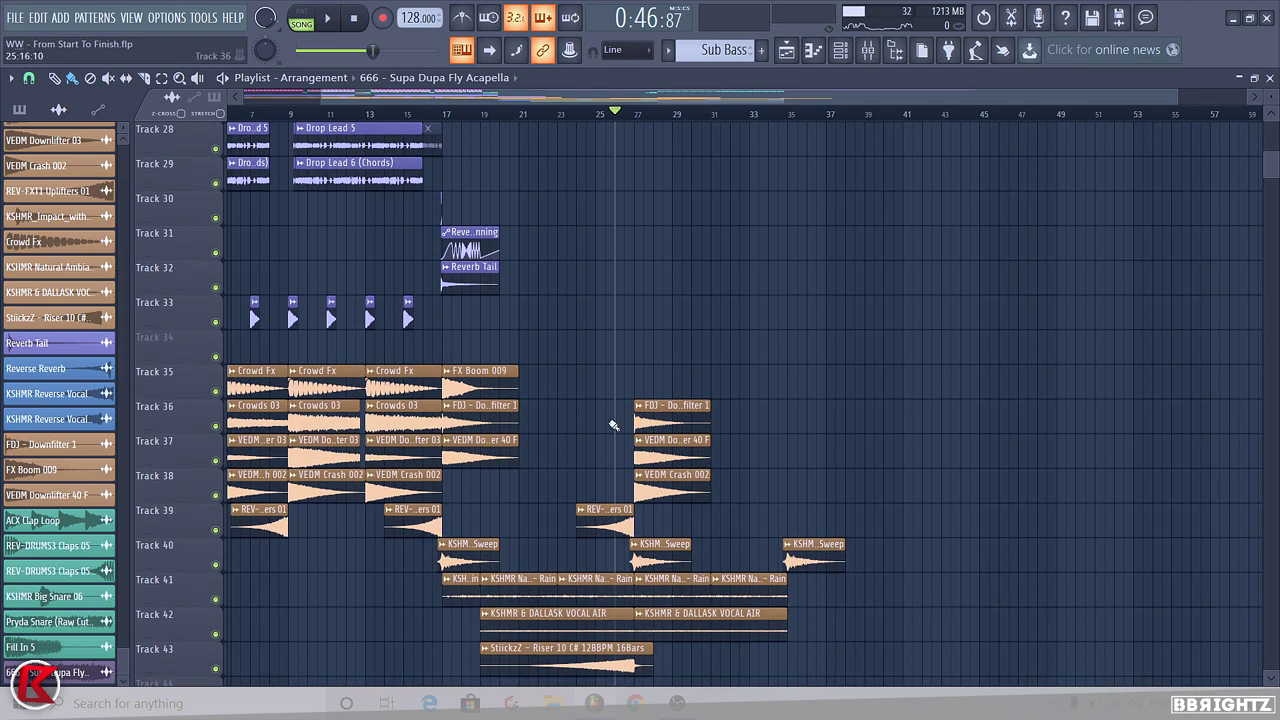
scroll(960, 336, "up", 12)
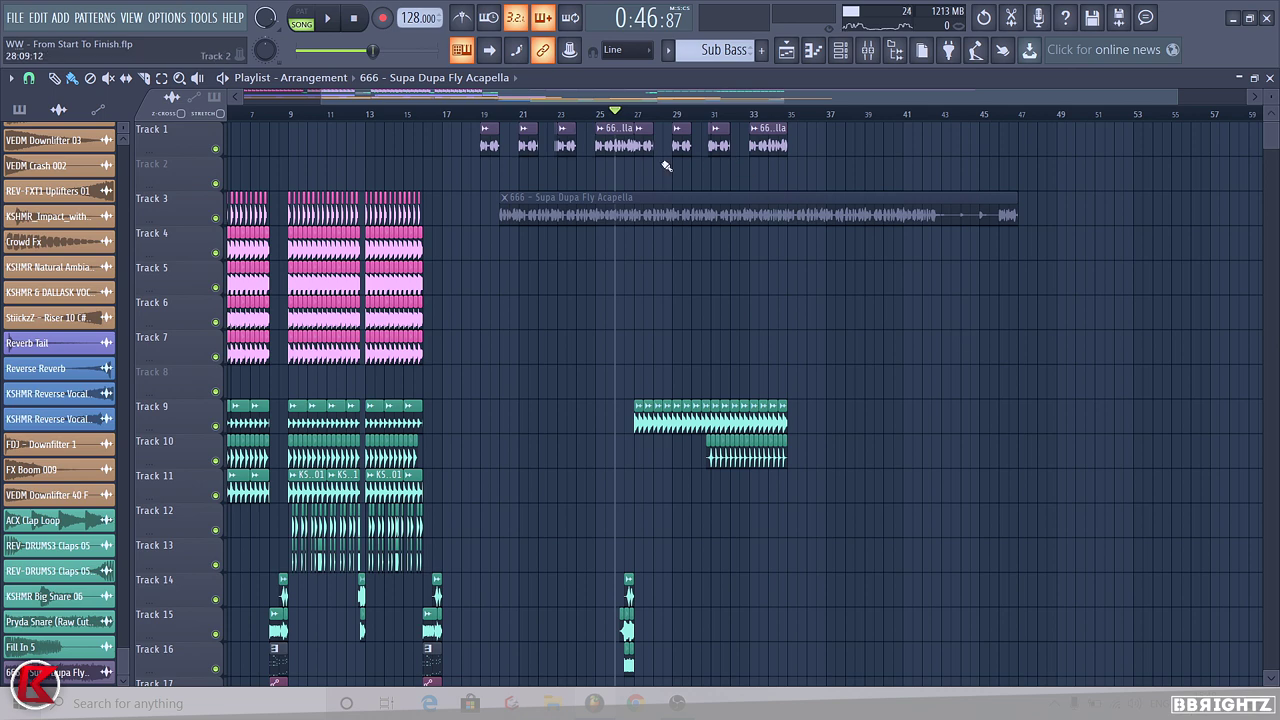
left_click(868, 51)
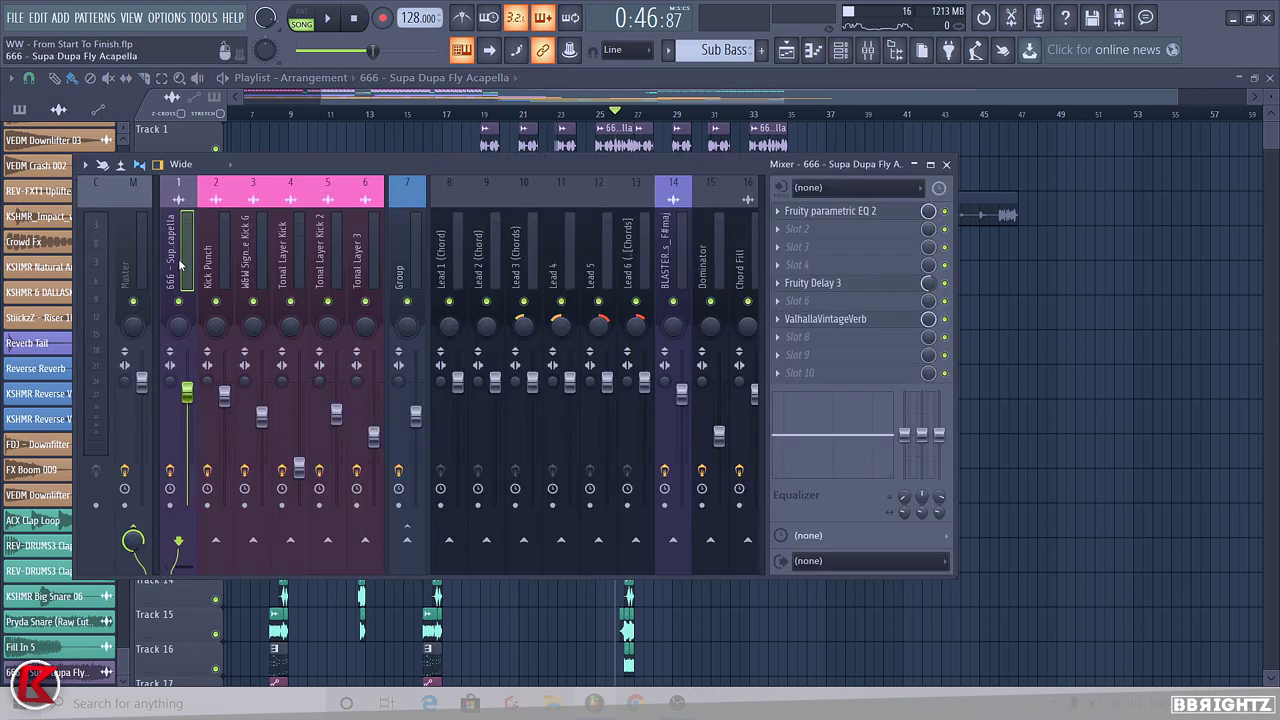
key("F9")
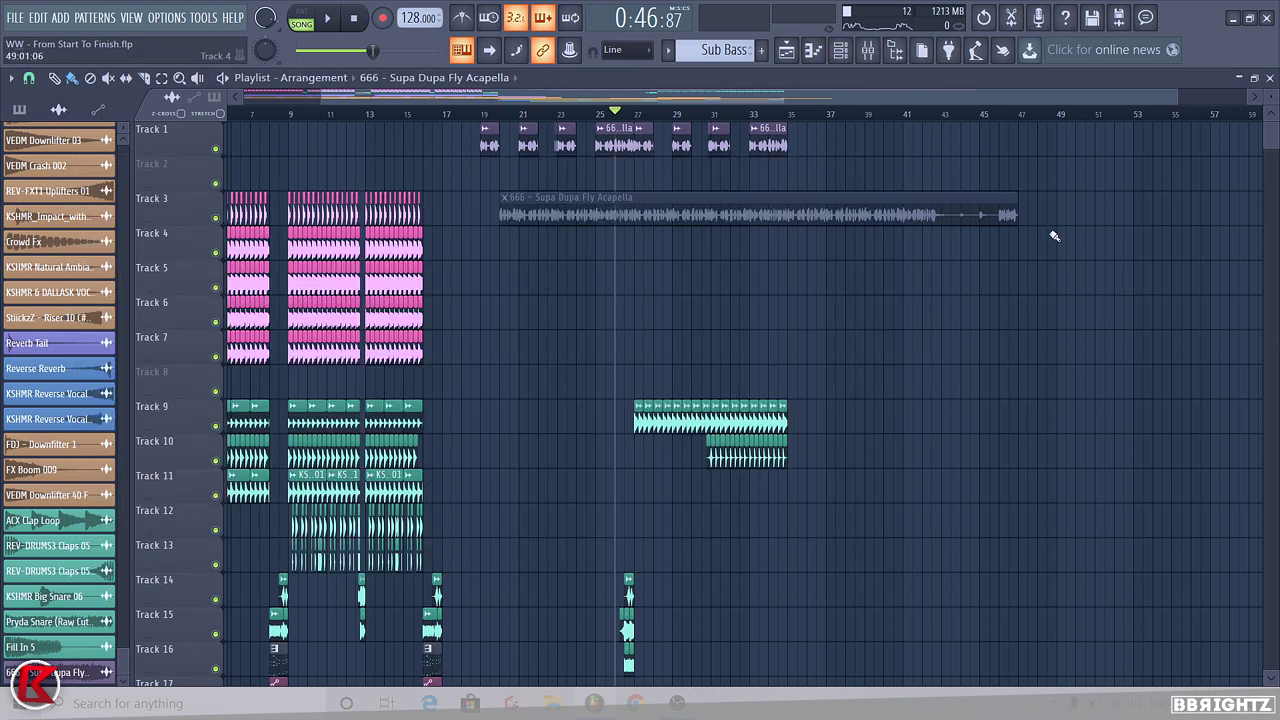
scroll(510, 190, "up", 5, "ctrl")
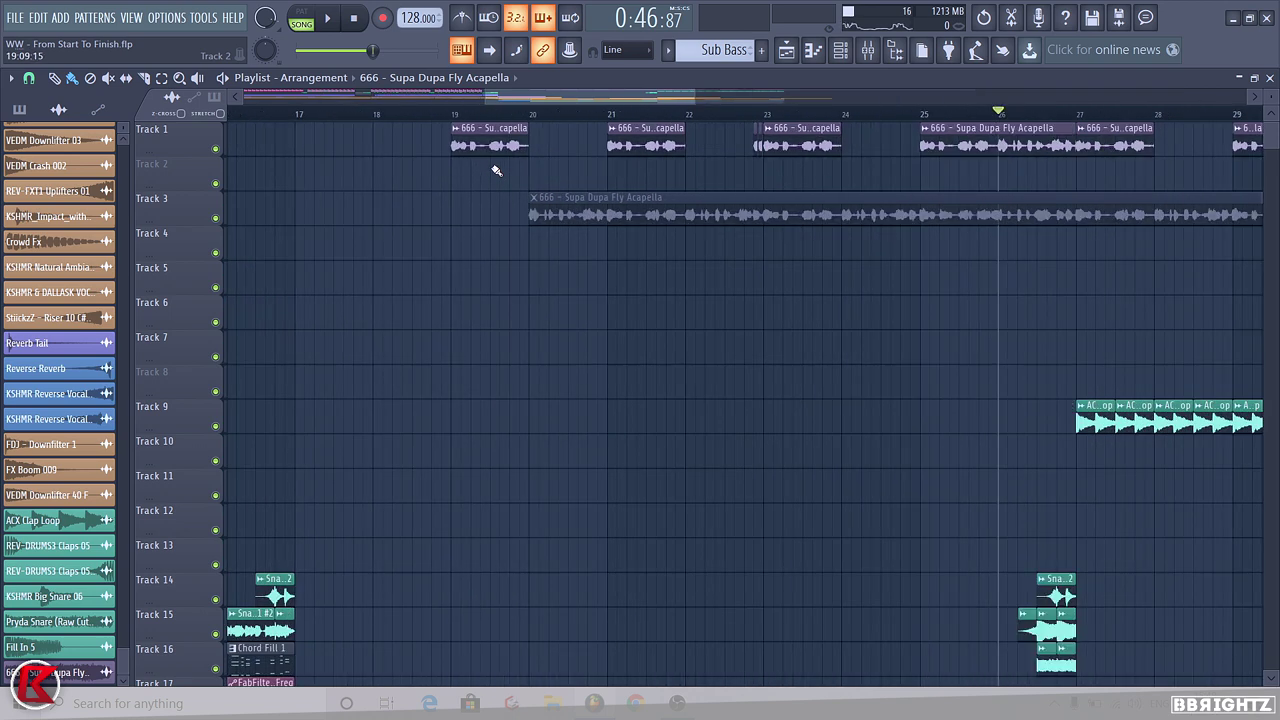
Add Fruity Multiband Compressor and a second Fruity parametric EQ 2 to the acapella's effect chain, ahead of the delay and reverb
left_click(868, 51)
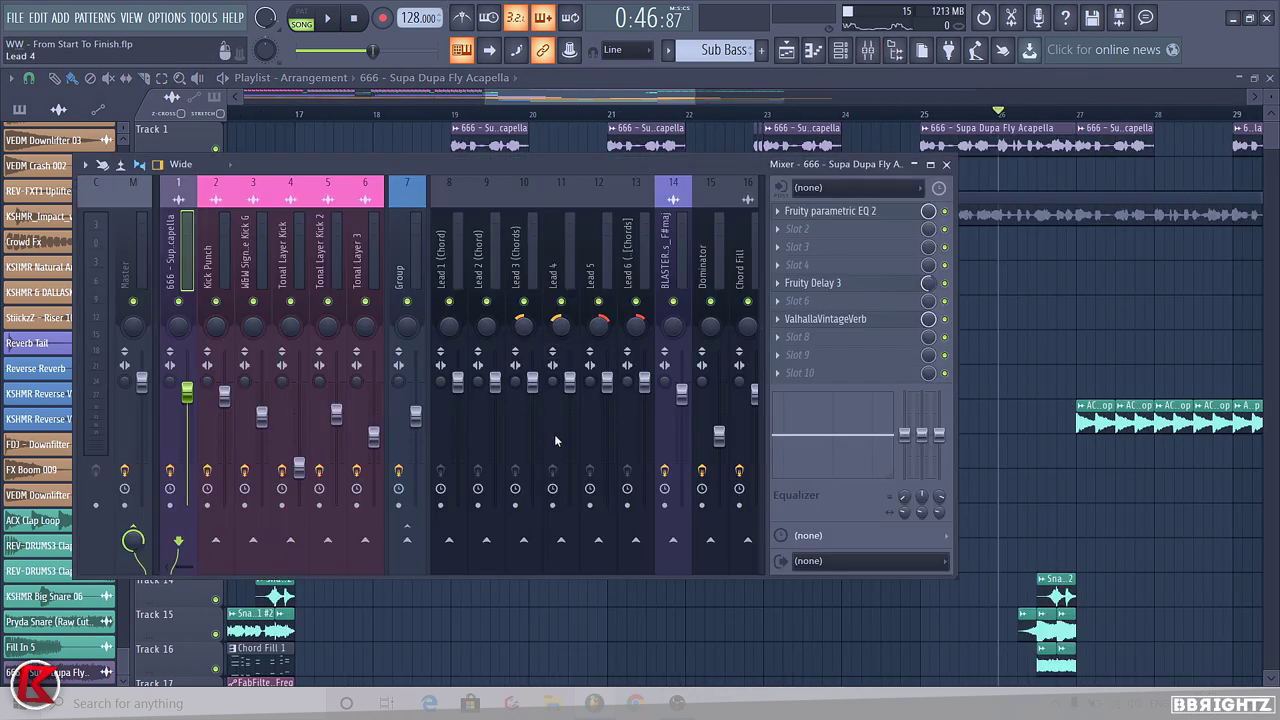
left_click(519, 327)
scroll(603, 234, "down", 8)
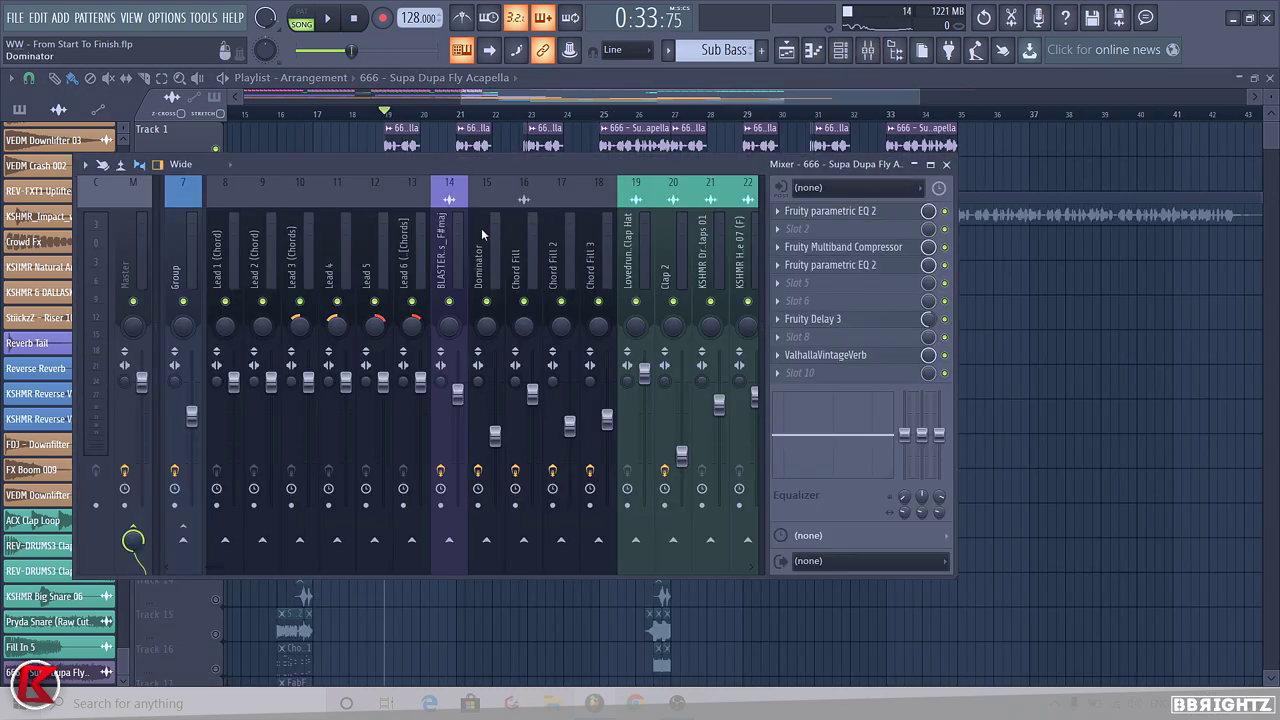
Look through the mixer tracks from the drums and effects to the pluck and lead group, and return to the acapella track
scroll(481, 234, "up", 5)
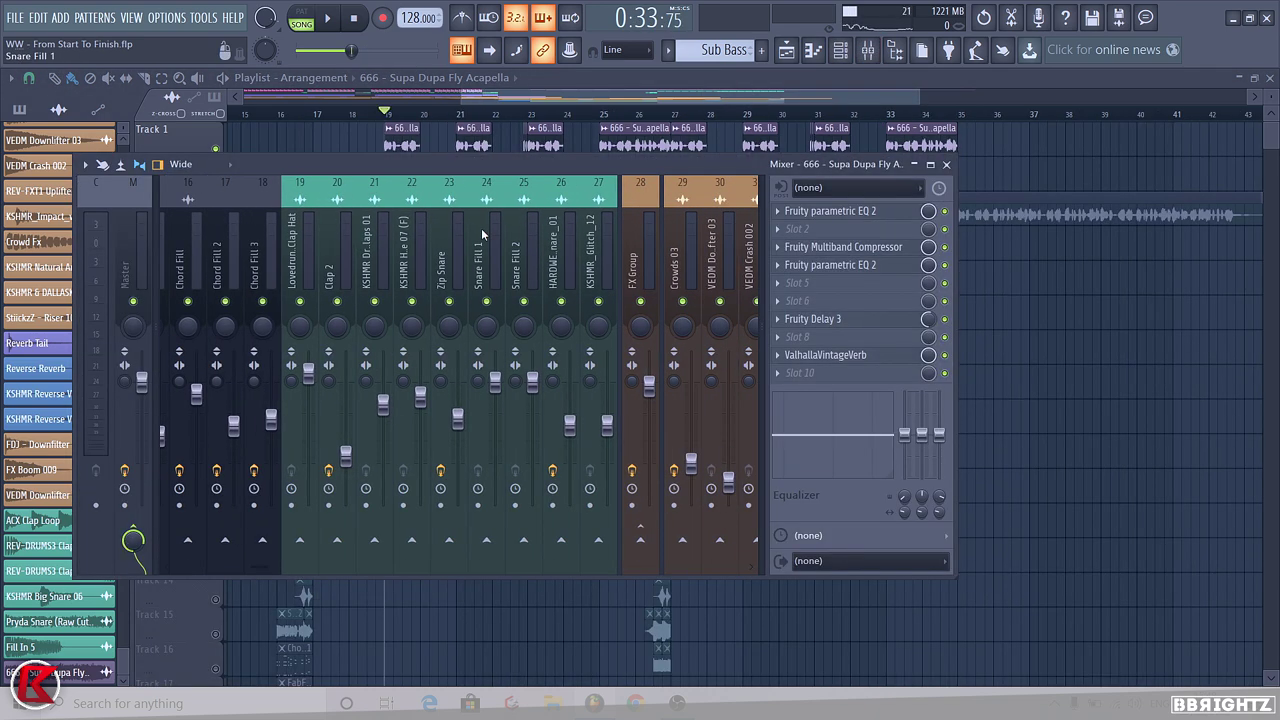
scroll(493, 246, "down", 20)
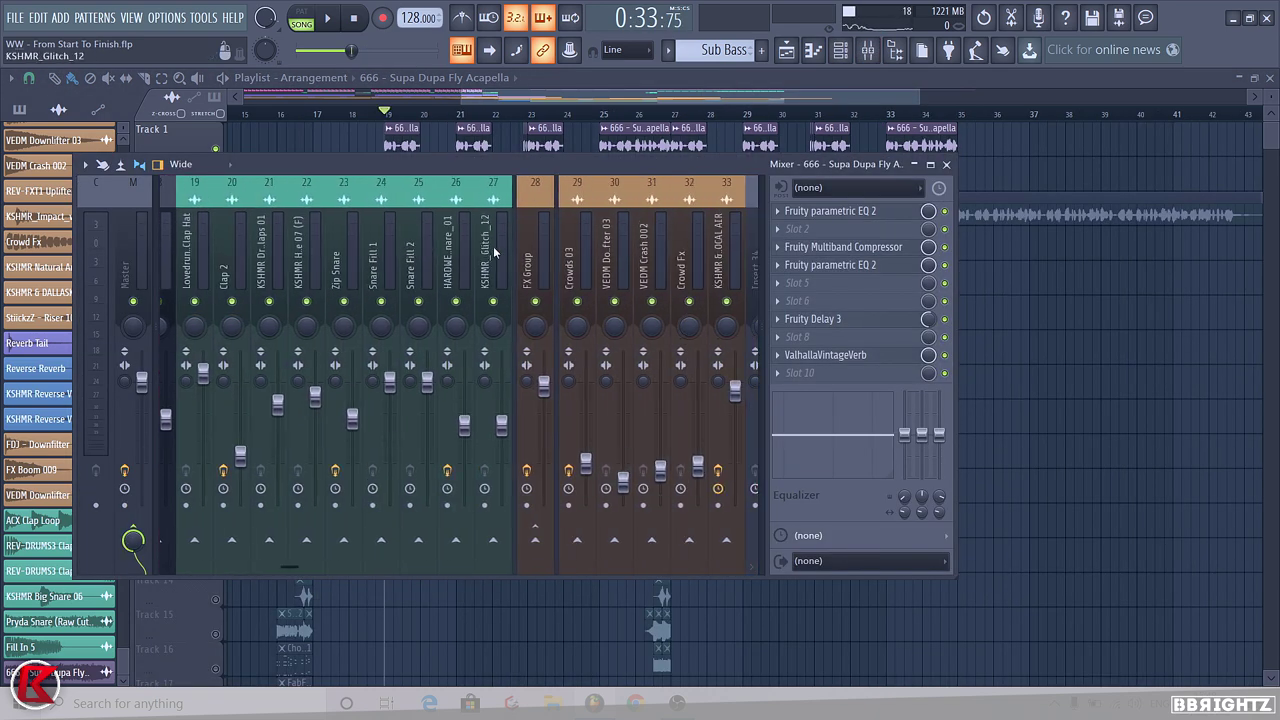
left_click(518, 262)
left_click(580, 258)
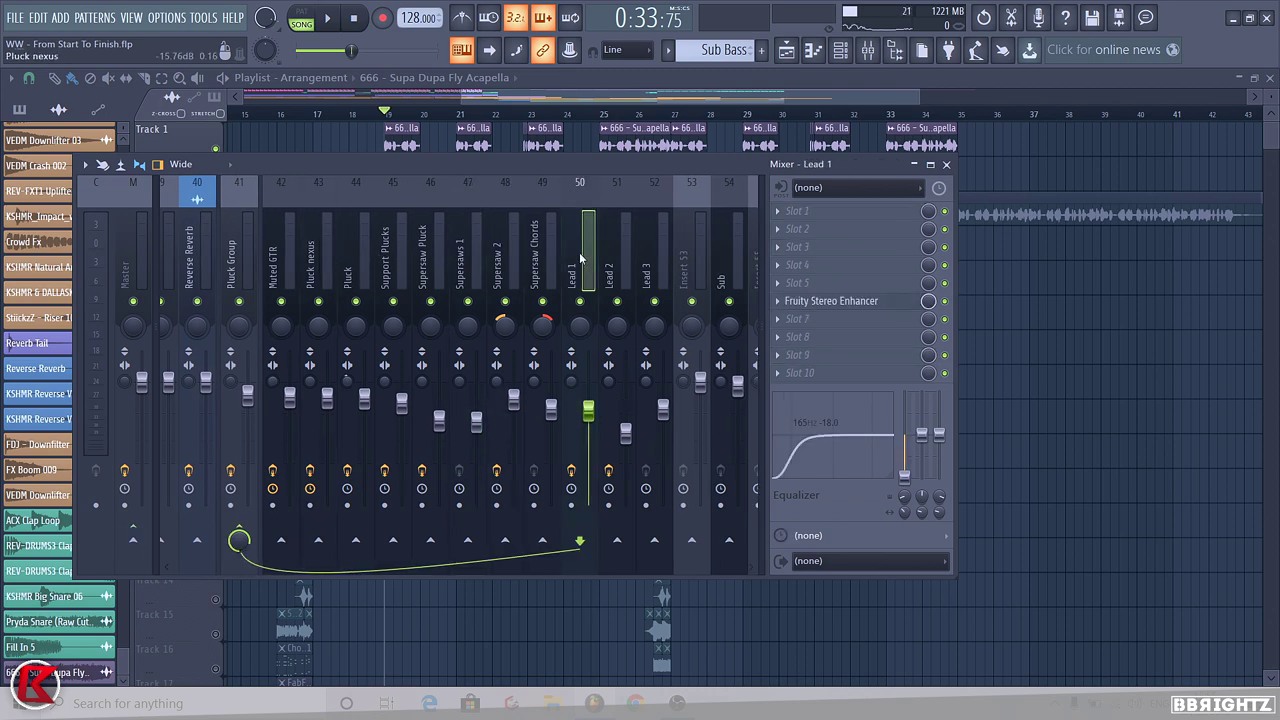
key("F9")
left_click(868, 49)
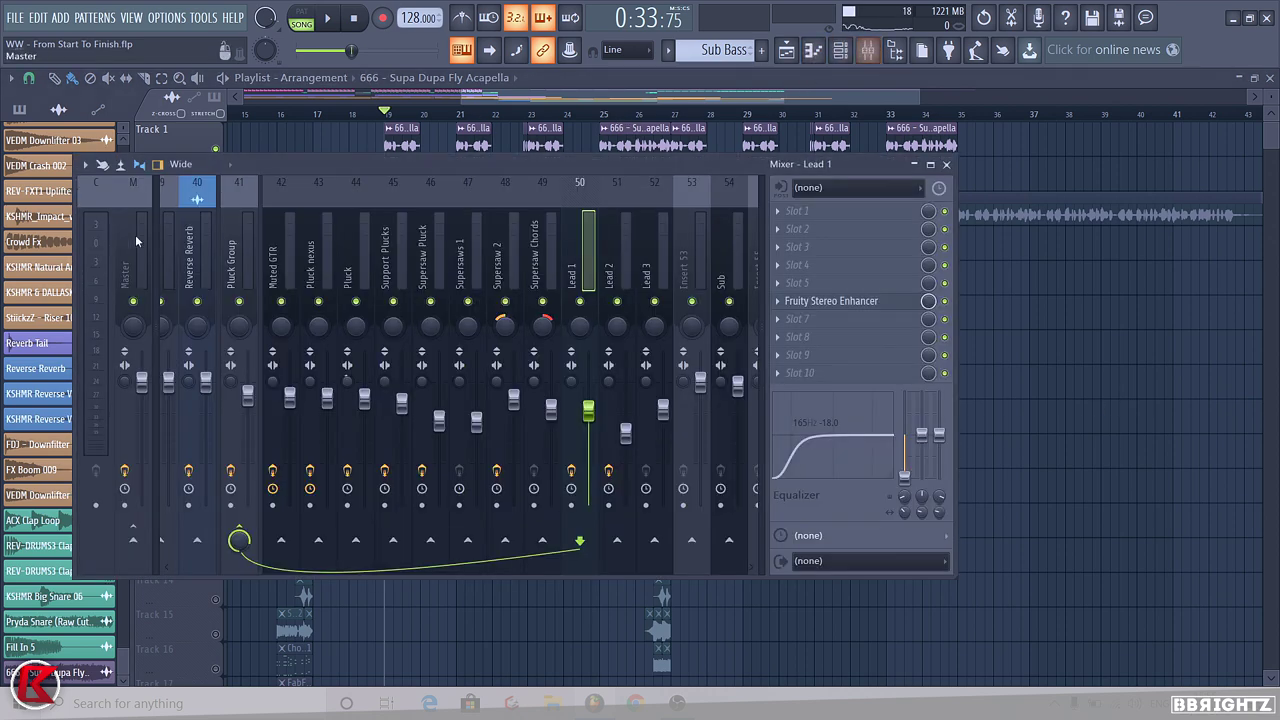
scroll(135, 234, "up", 20)
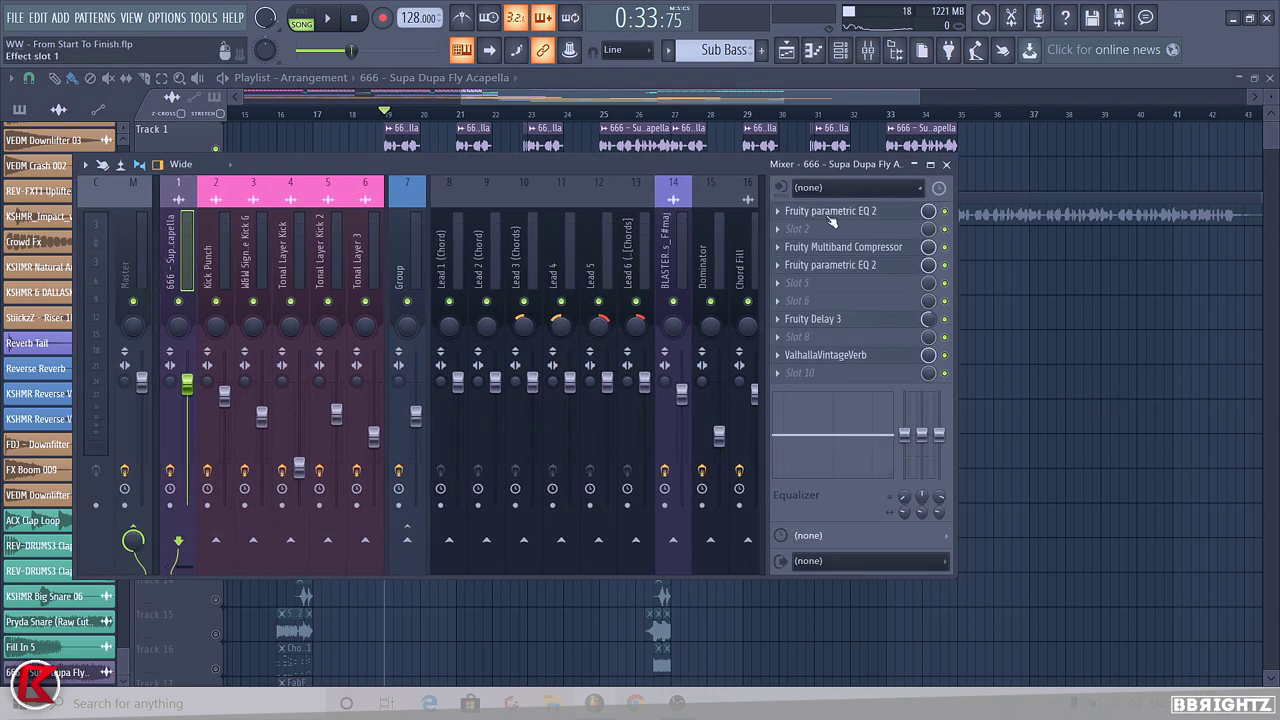
Examine the first Fruity parametric EQ 2 on the acapella, checking its low cut, band 6 dip and high boost while auditioning the vocal
left_click(827, 217)
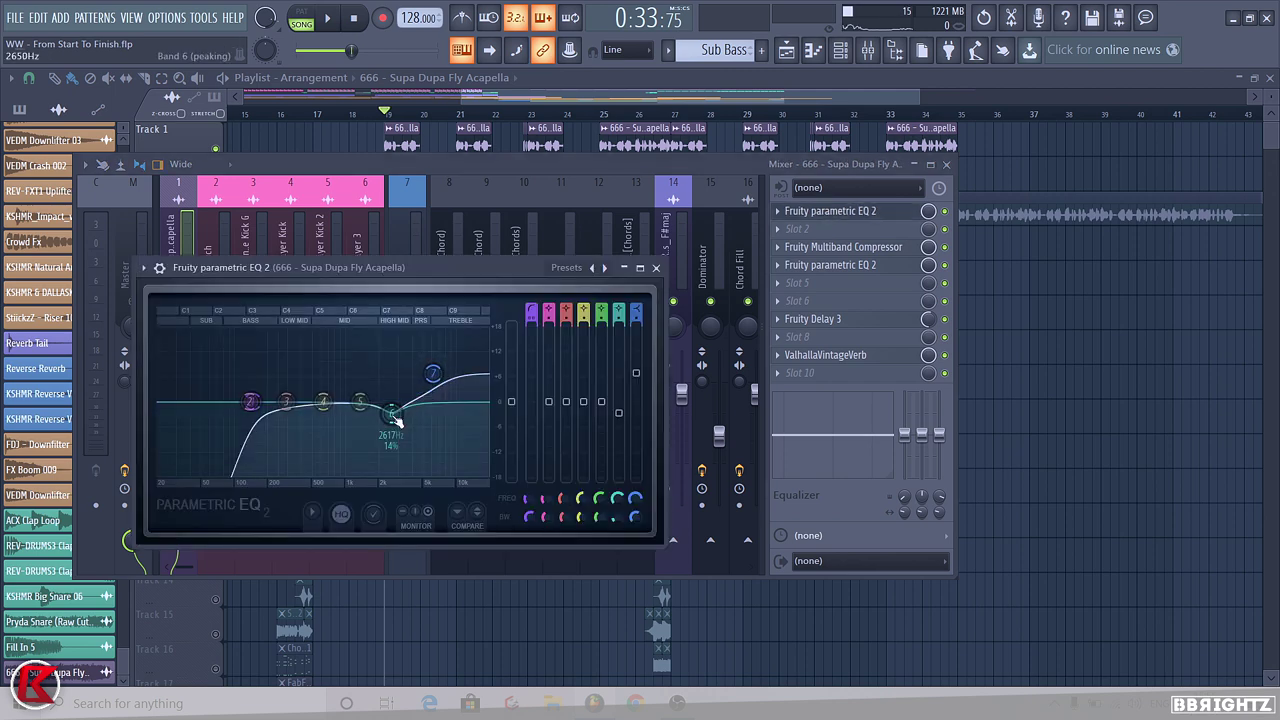
right_click(1068, 440)
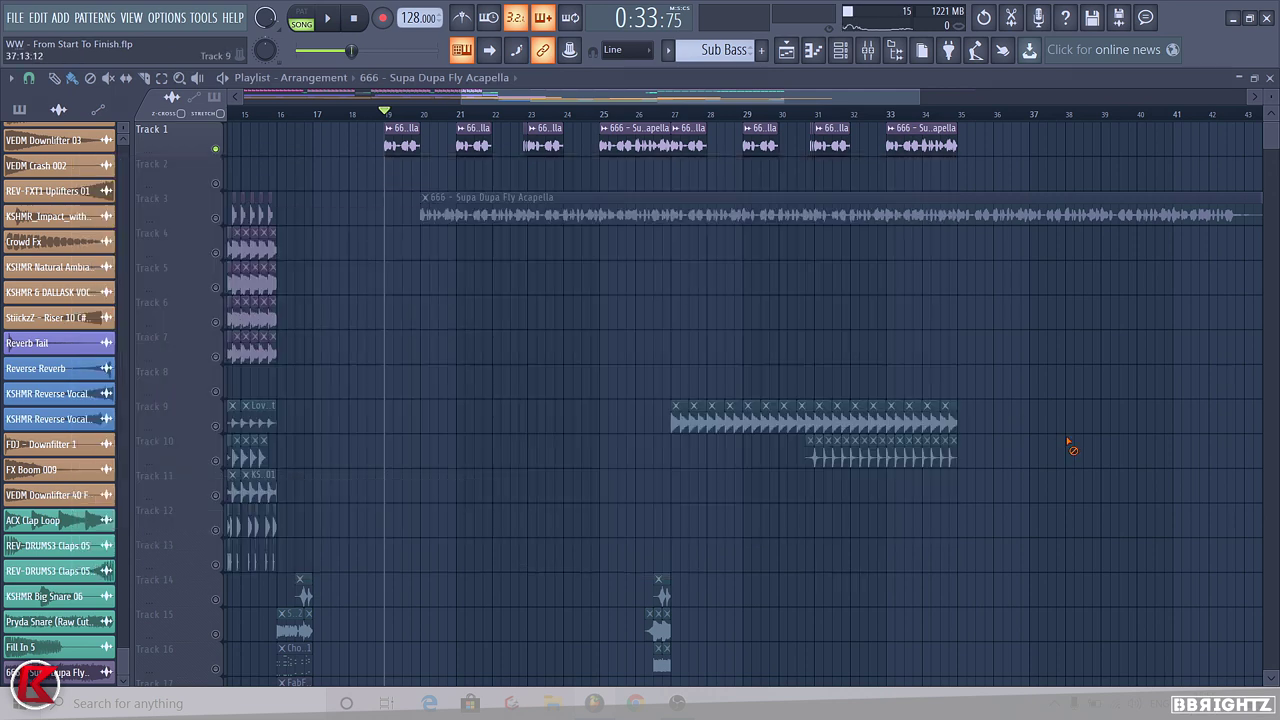
left_click(868, 51)
left_click(826, 215)
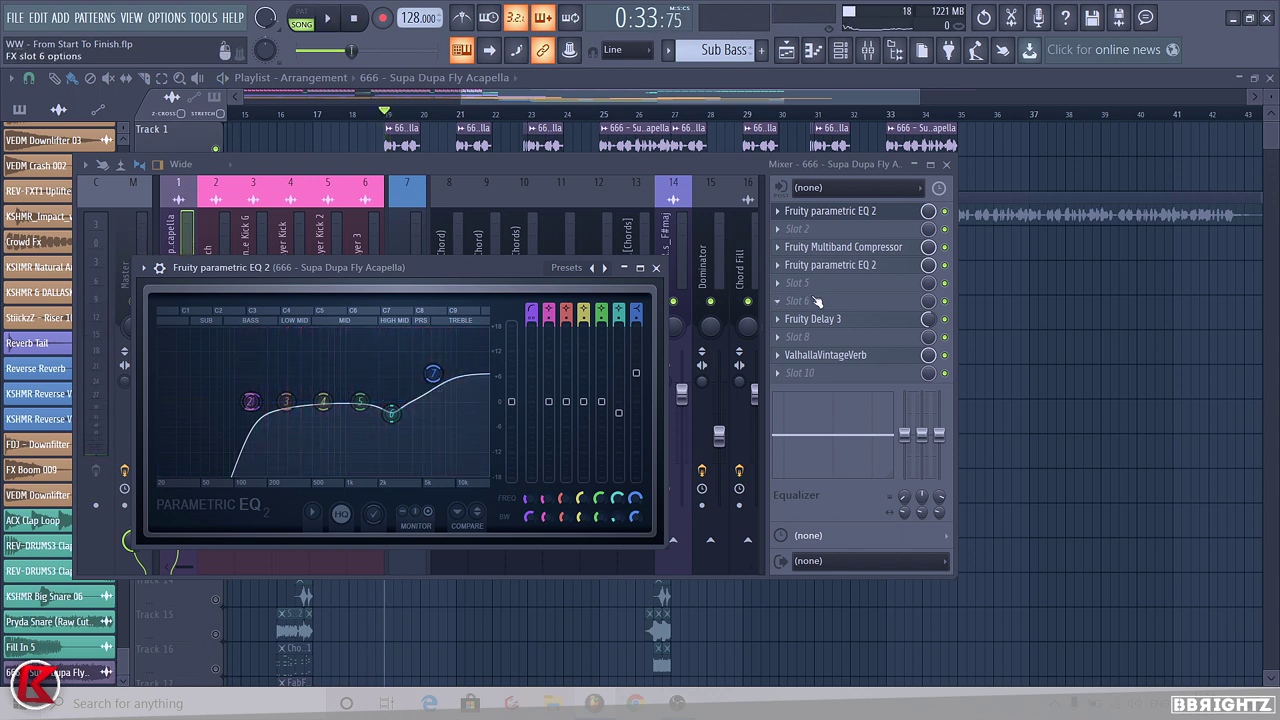
left_click(405, 116)
key("space")
key("space")
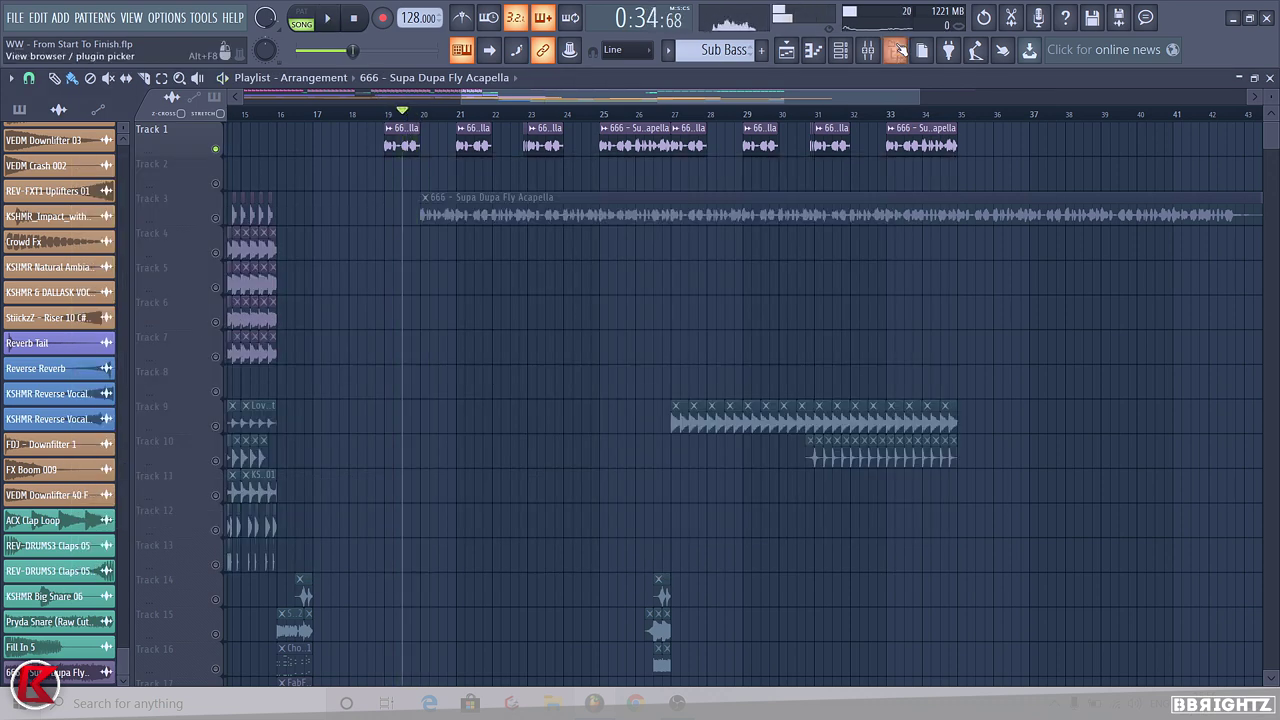
left_click(868, 50)
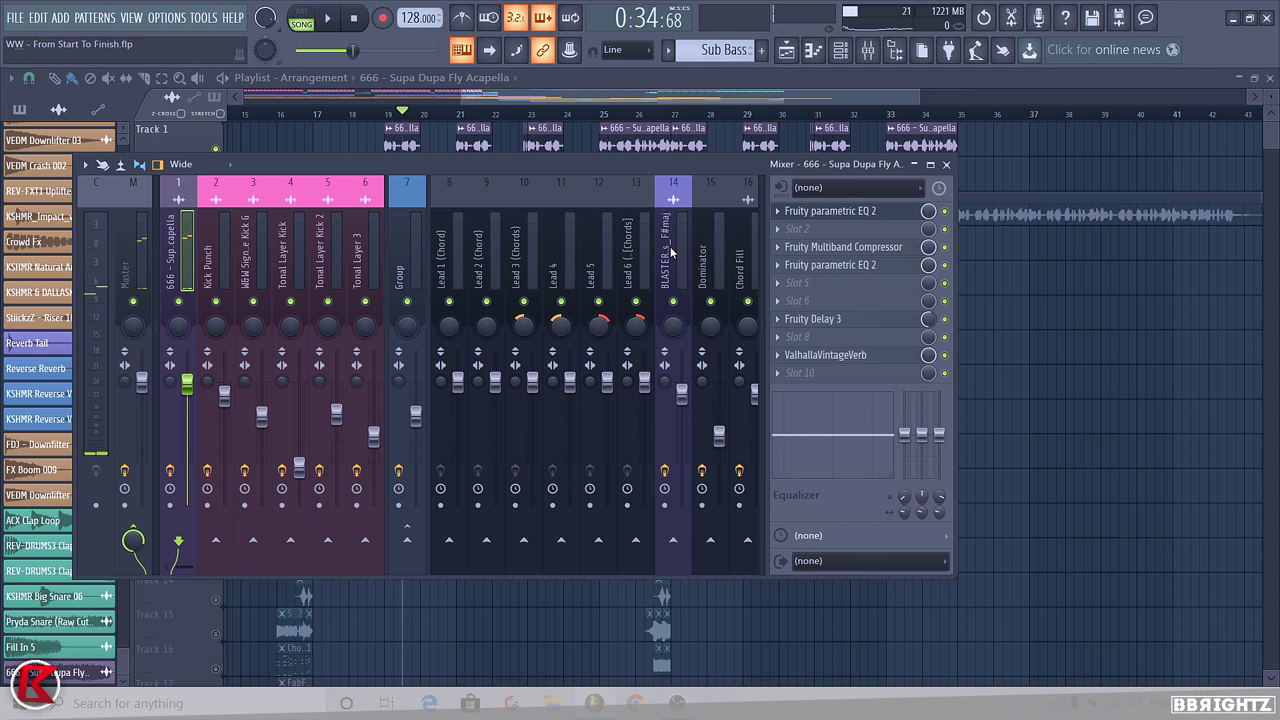
left_click(855, 214)
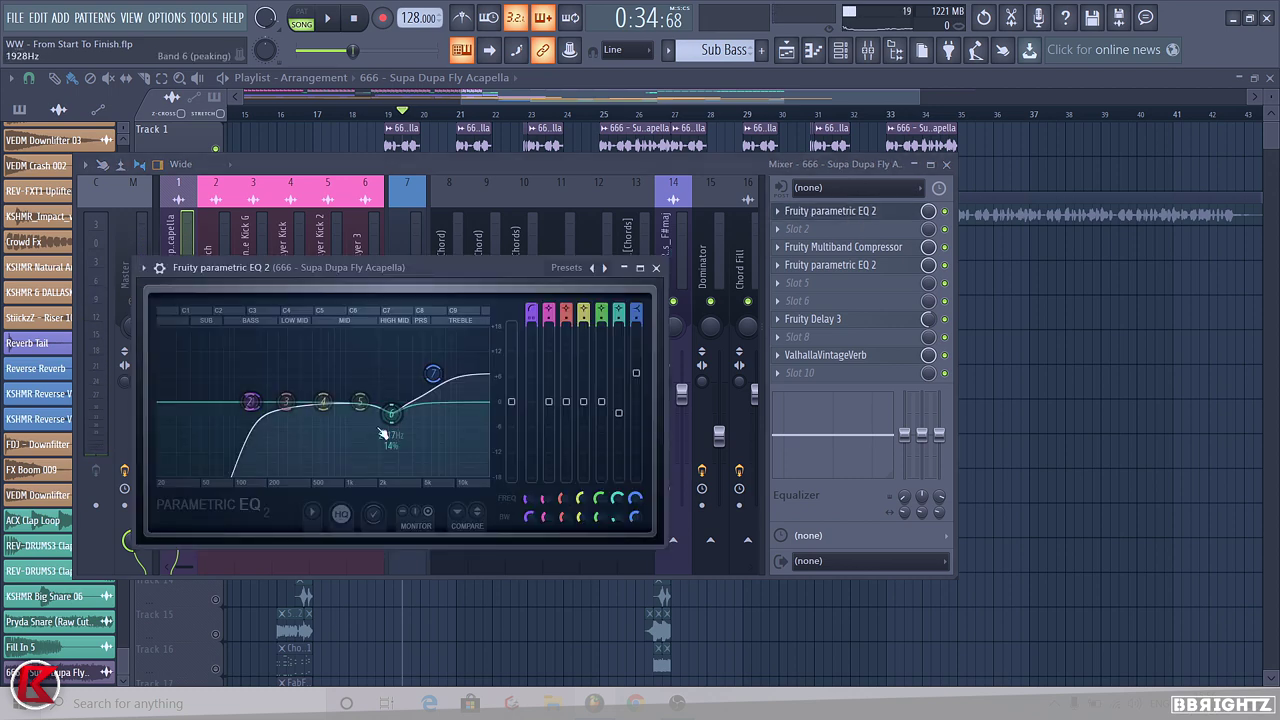
left_click(815, 213)
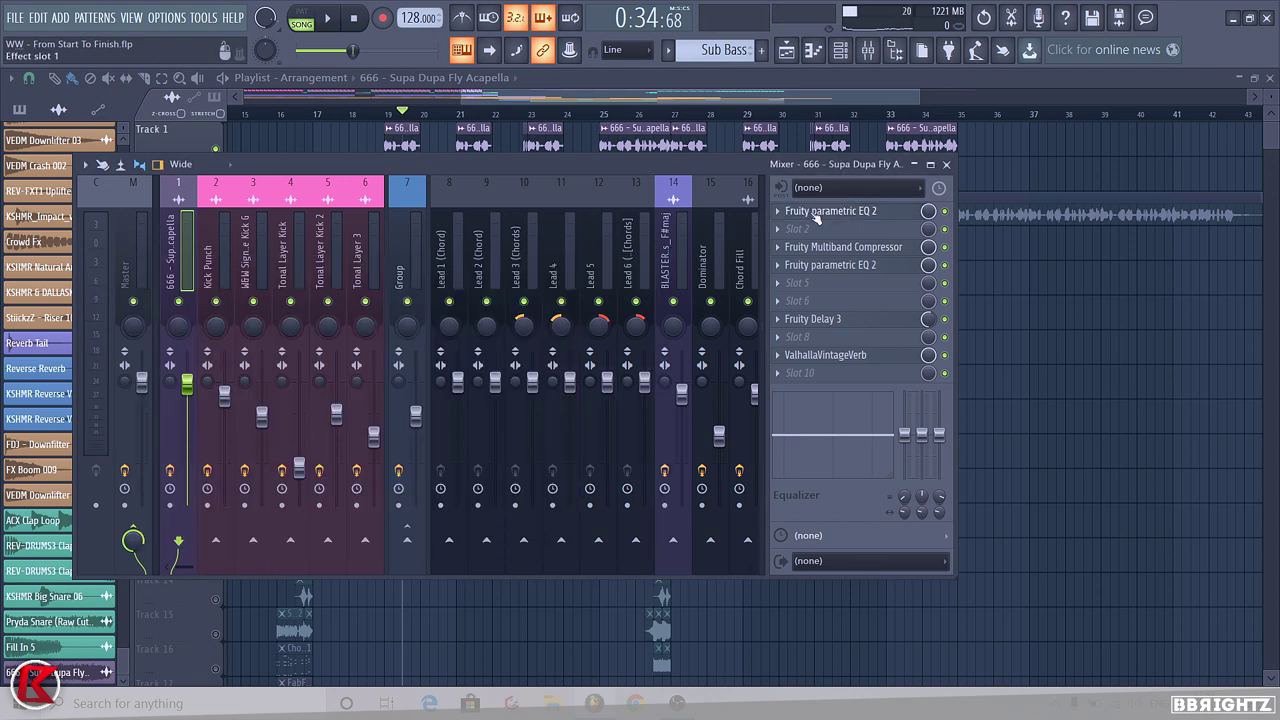
Check the acapella's Fruity Multiband Compressor, second parametric EQ and Fruity Delay 3, and play back the processed vocal
left_click(831, 249)
left_click(840, 249)
left_click(830, 265)
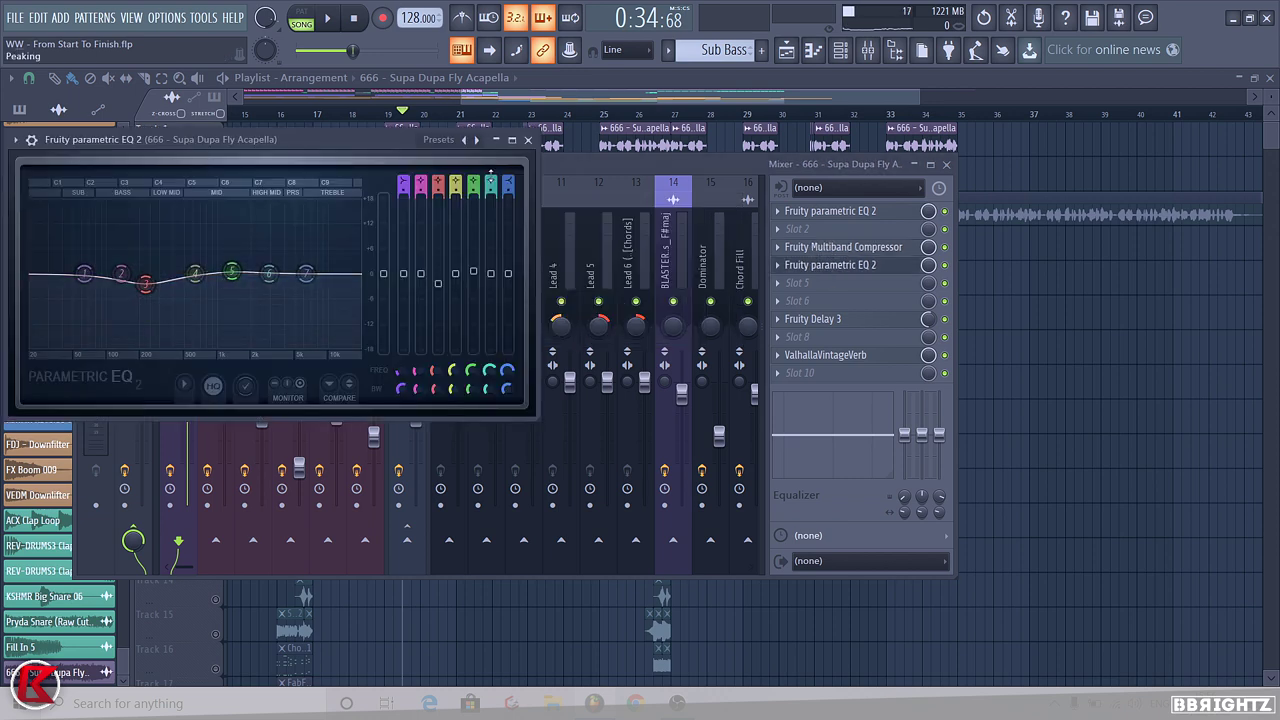
left_click(528, 140)
left_click(808, 320)
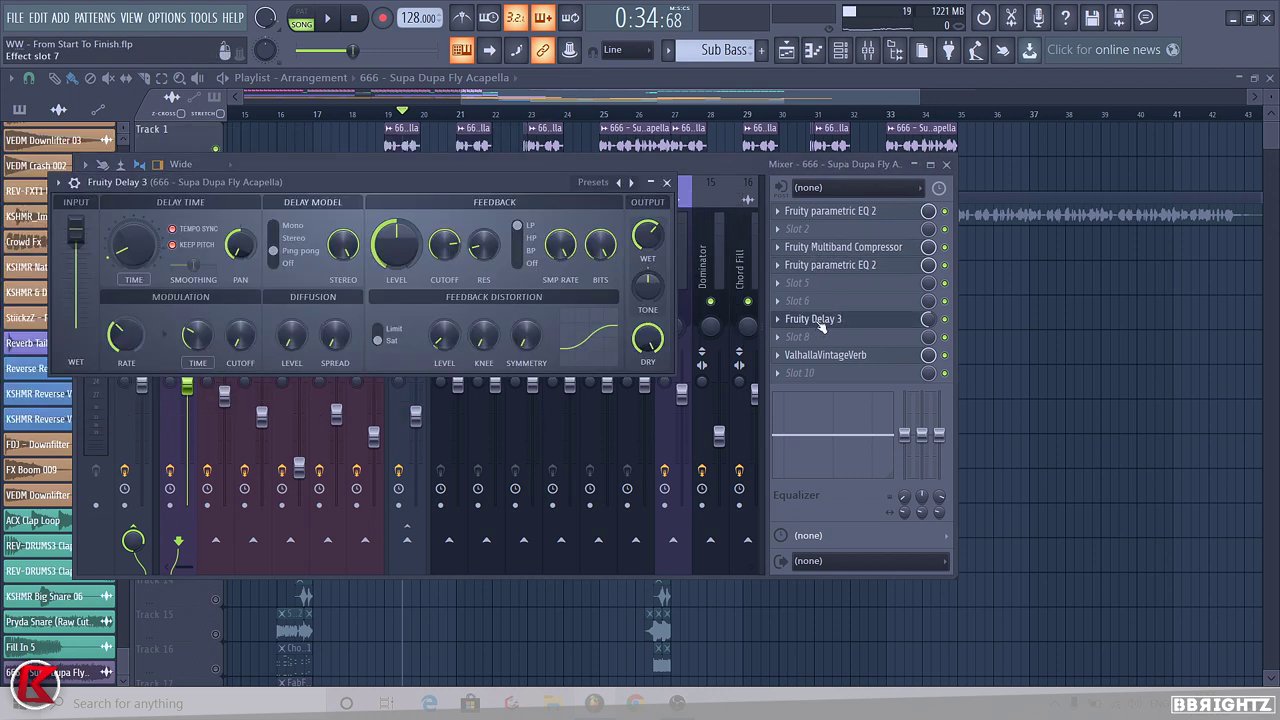
left_click(818, 320)
left_click(946, 165)
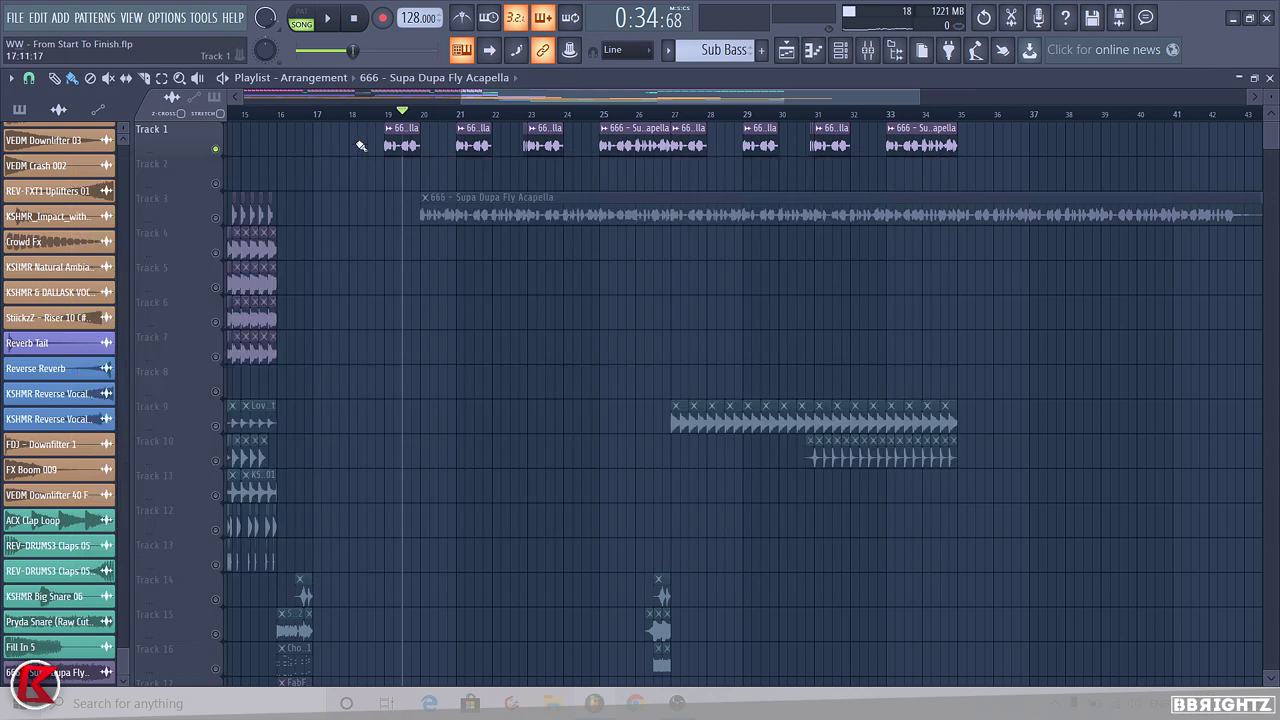
key("space")
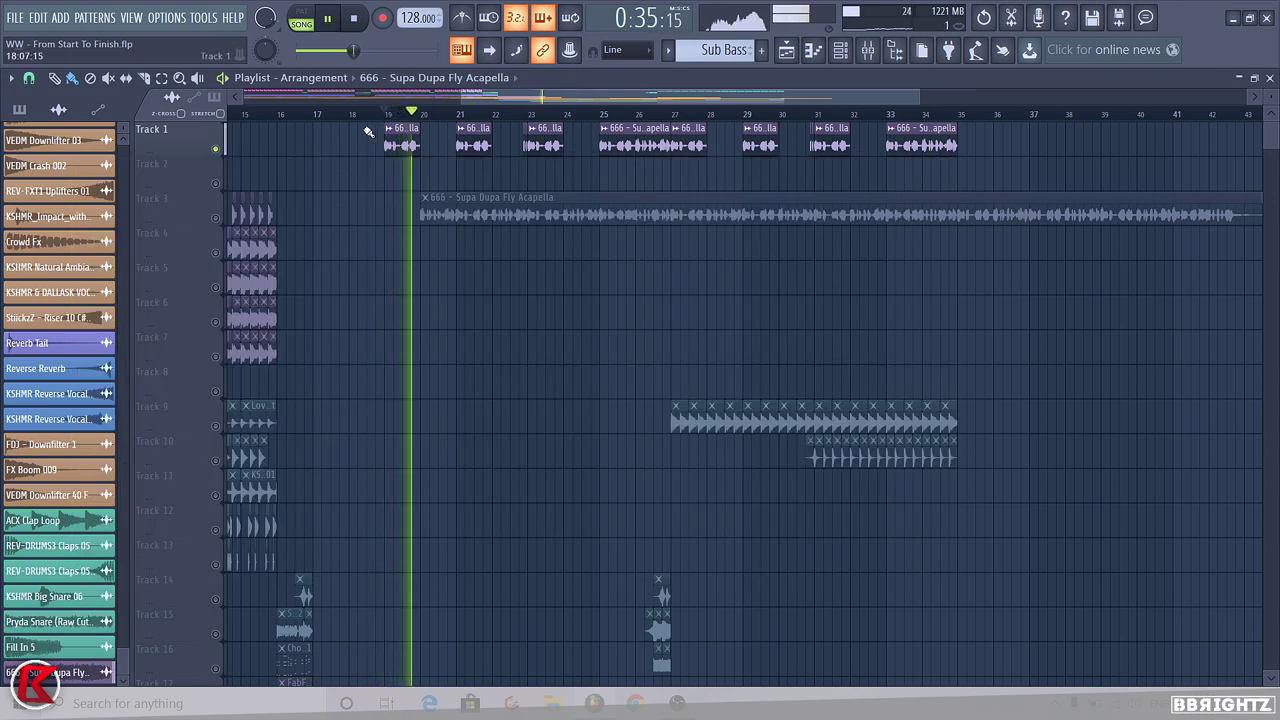
key("space")
Select the playlist's time range from bar 19 to bar 27 and solo the acapella clips on Track 1
right_click(215, 149)
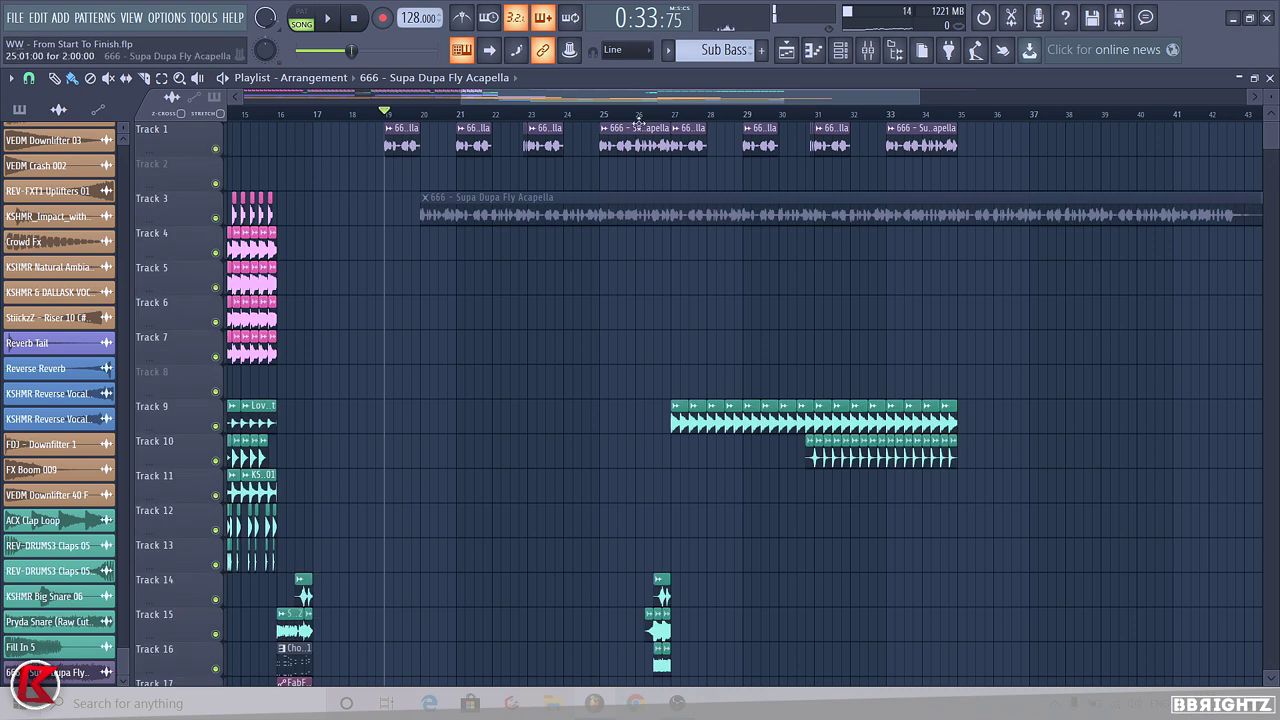
left_click_drag(392, 120, 679, 139)
left_click(738, 318, "ctrl")
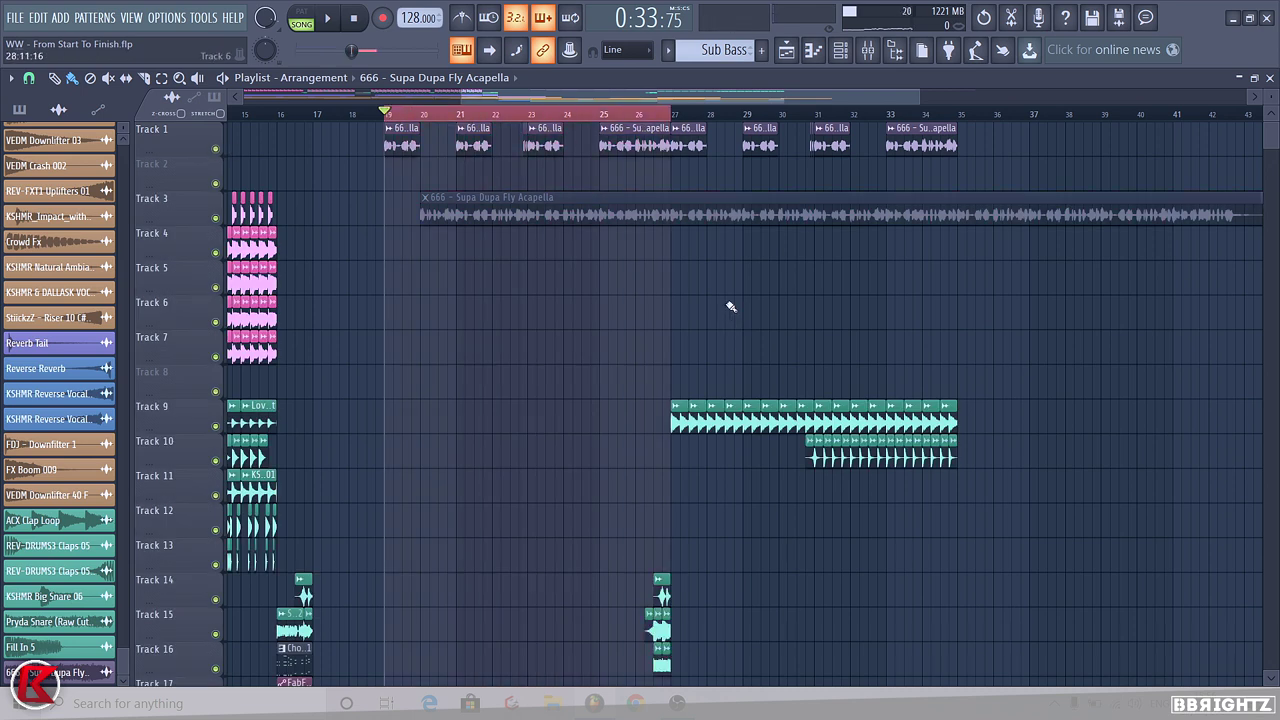
left_click(673, 118)
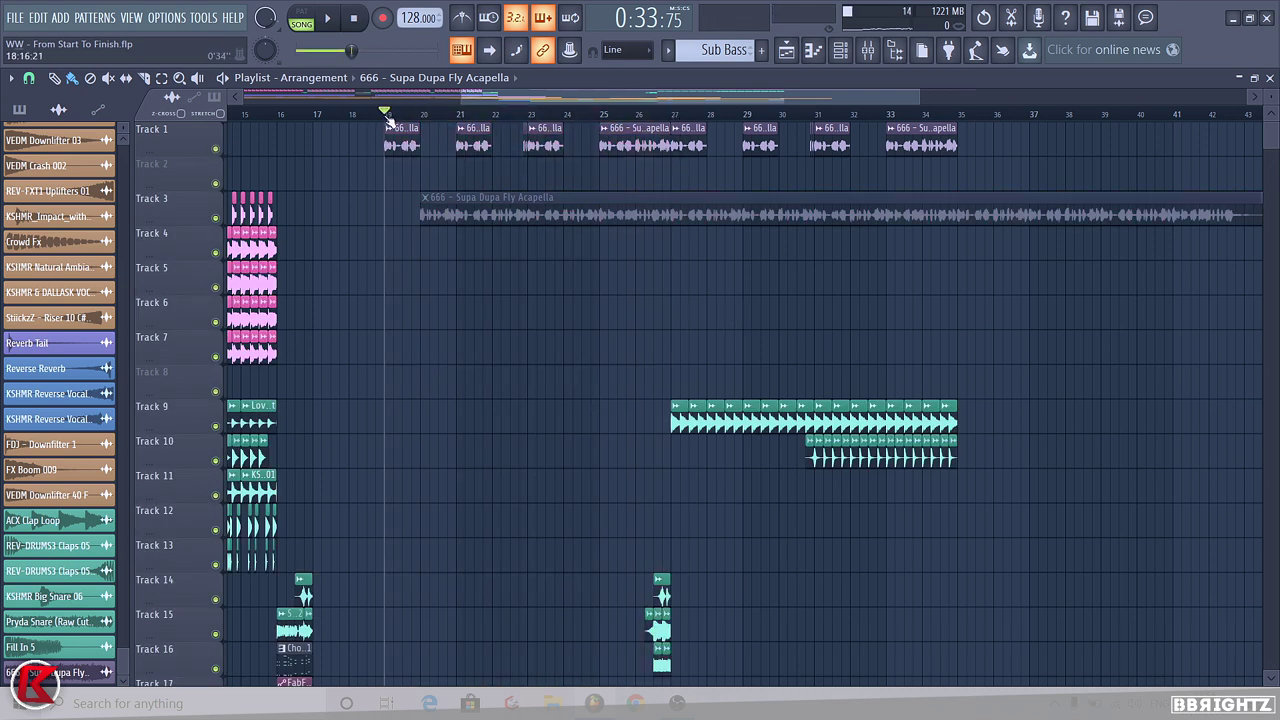
left_click_drag(388, 117, 666, 157)
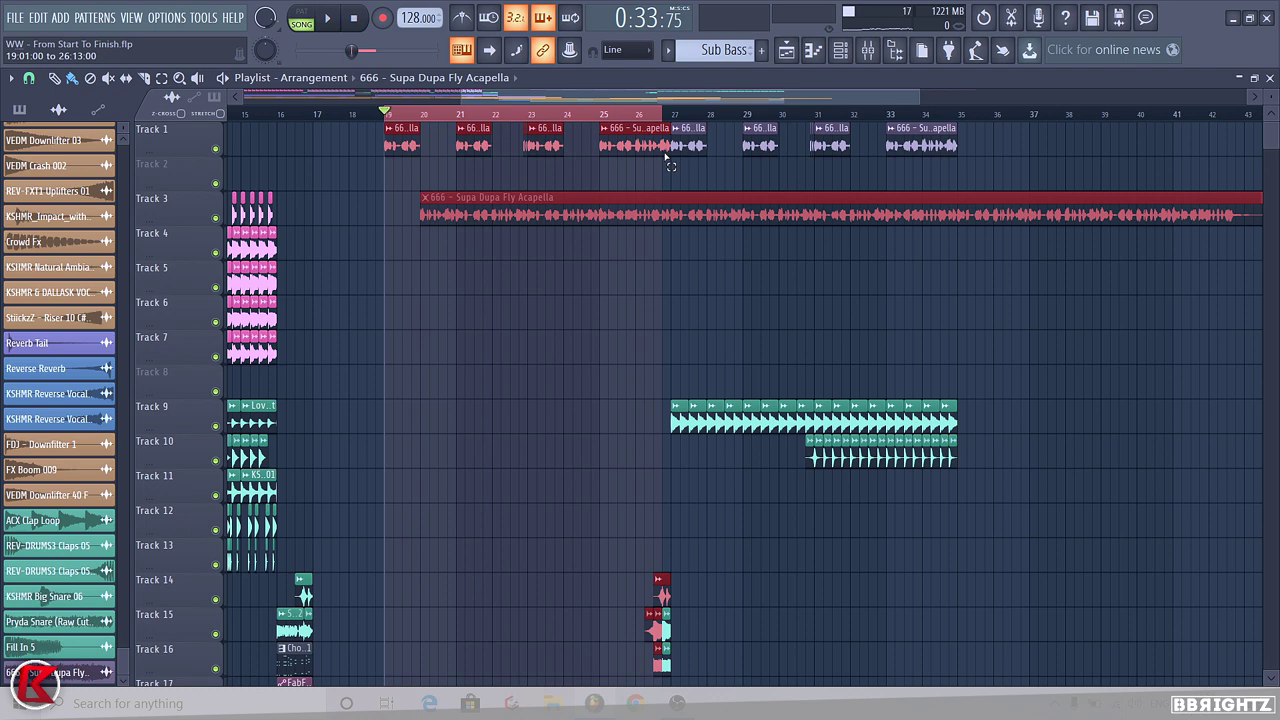
right_click(215, 149)
left_click(868, 50)
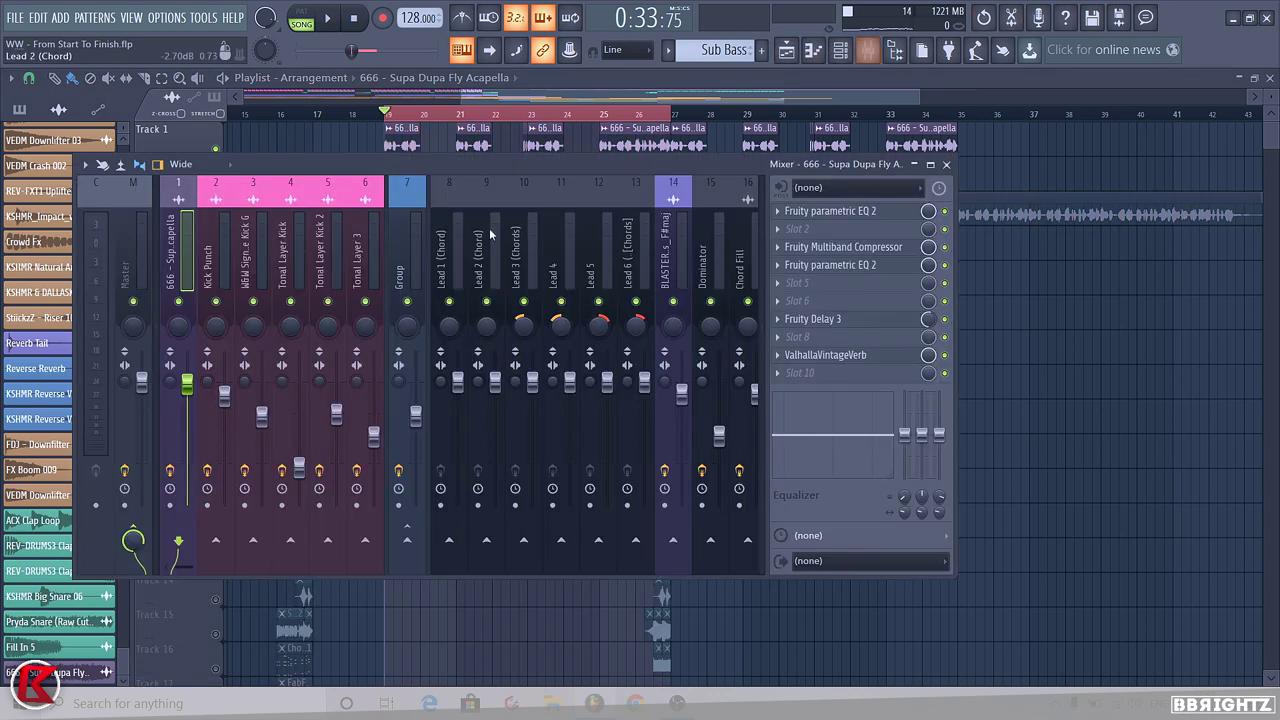
Add Fruity Love Philter to effect slot 6 of the acapella track and adjust its filter cutoff while the vocal plays
left_click(790, 300)
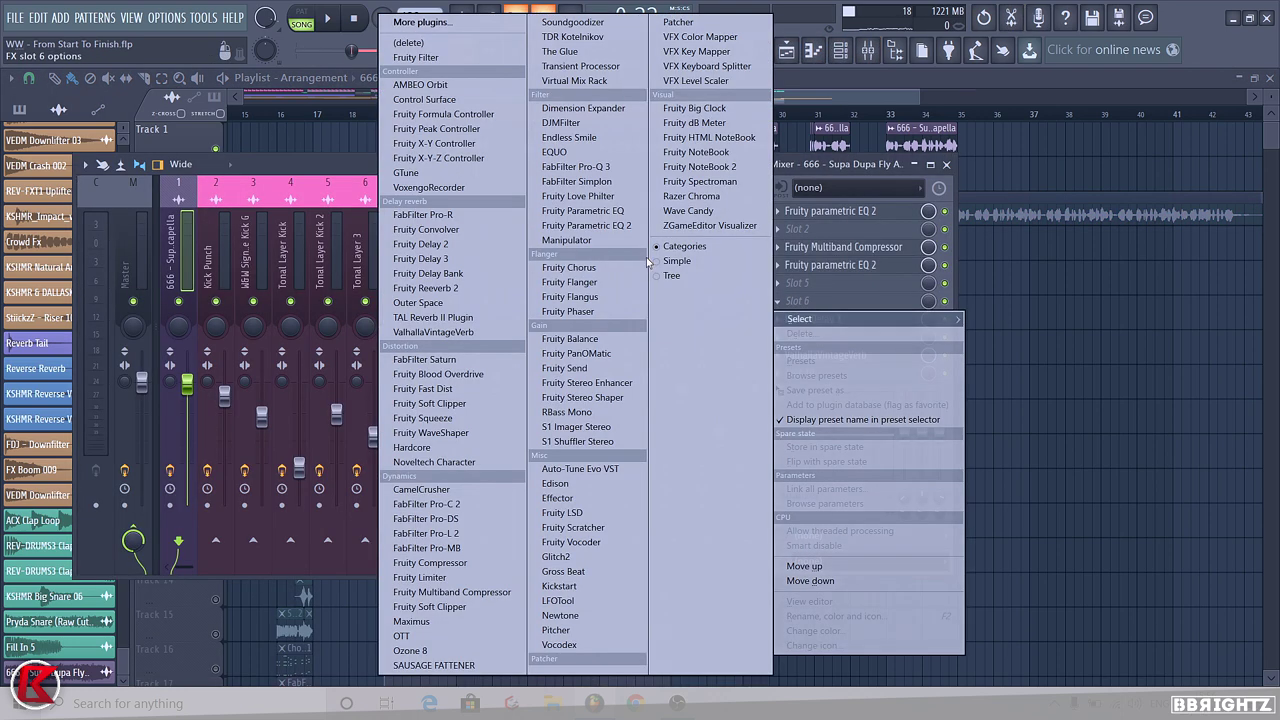
left_click(609, 197)
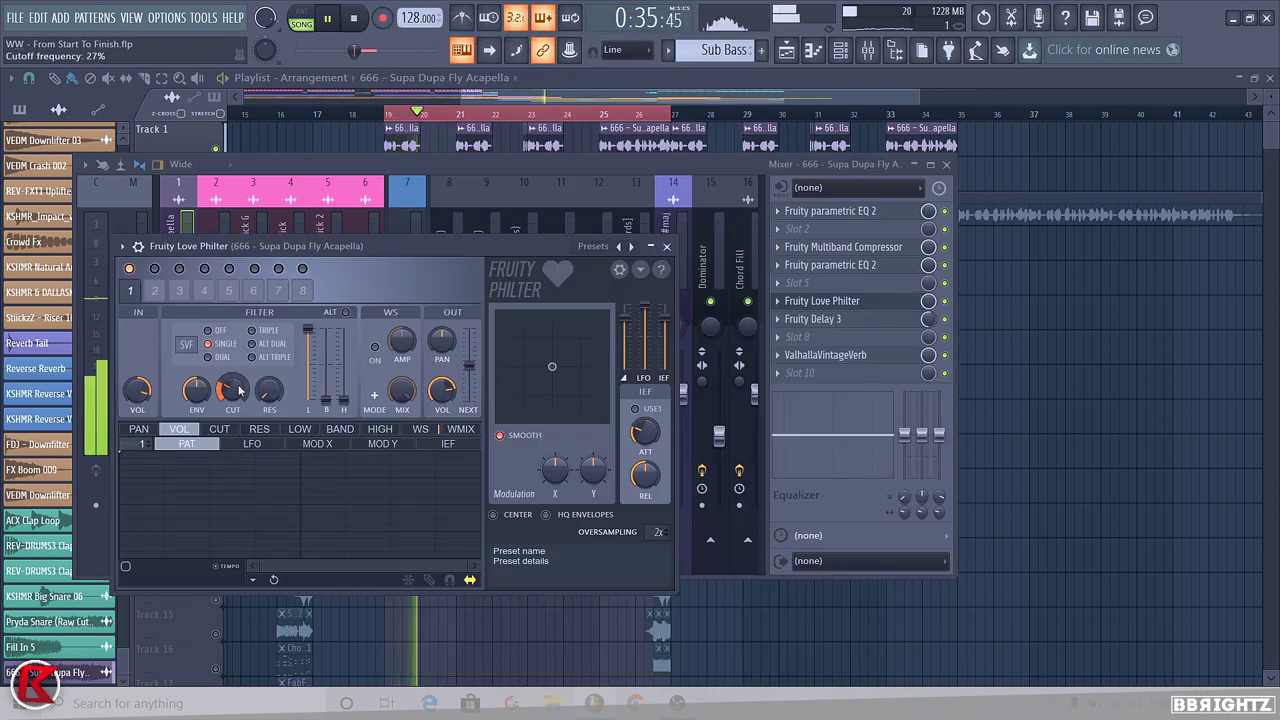
left_click(843, 301)
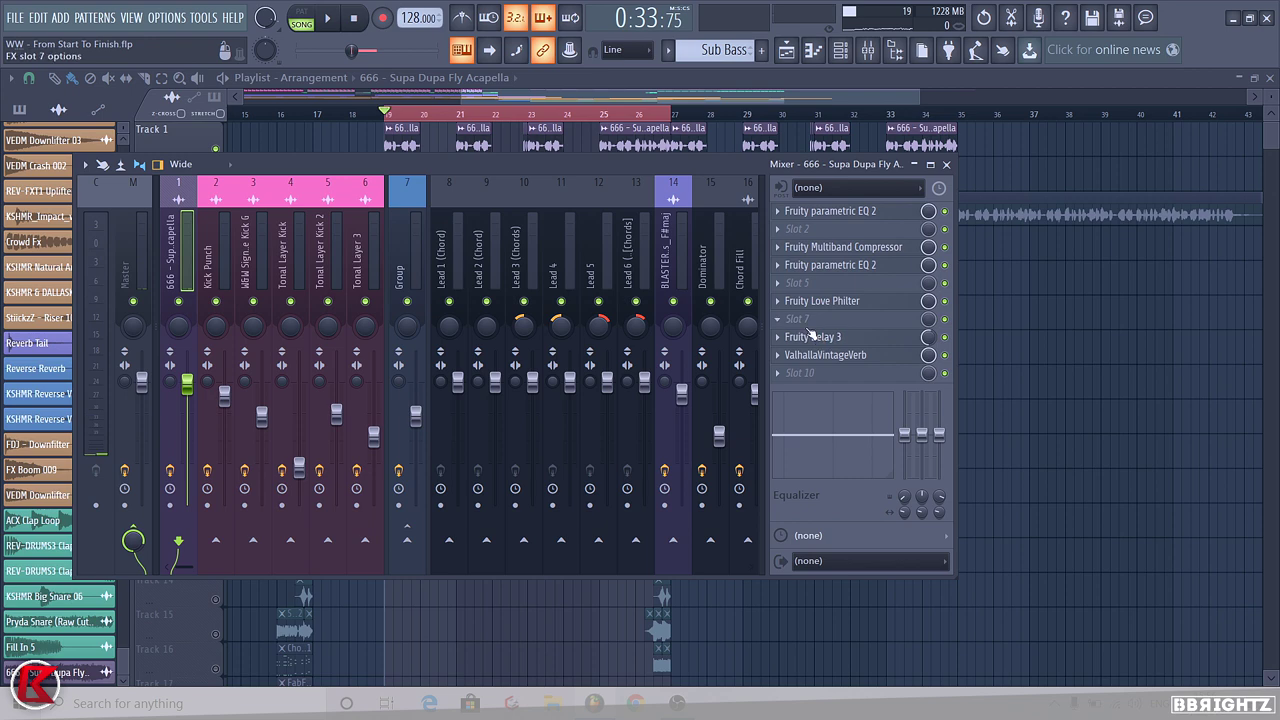
Insert a Fruity parametric EQ 2 between Love Philter and Fruity Delay 3 and pull its band 3 down slightly
left_click(808, 320)
left_click(504, 199)
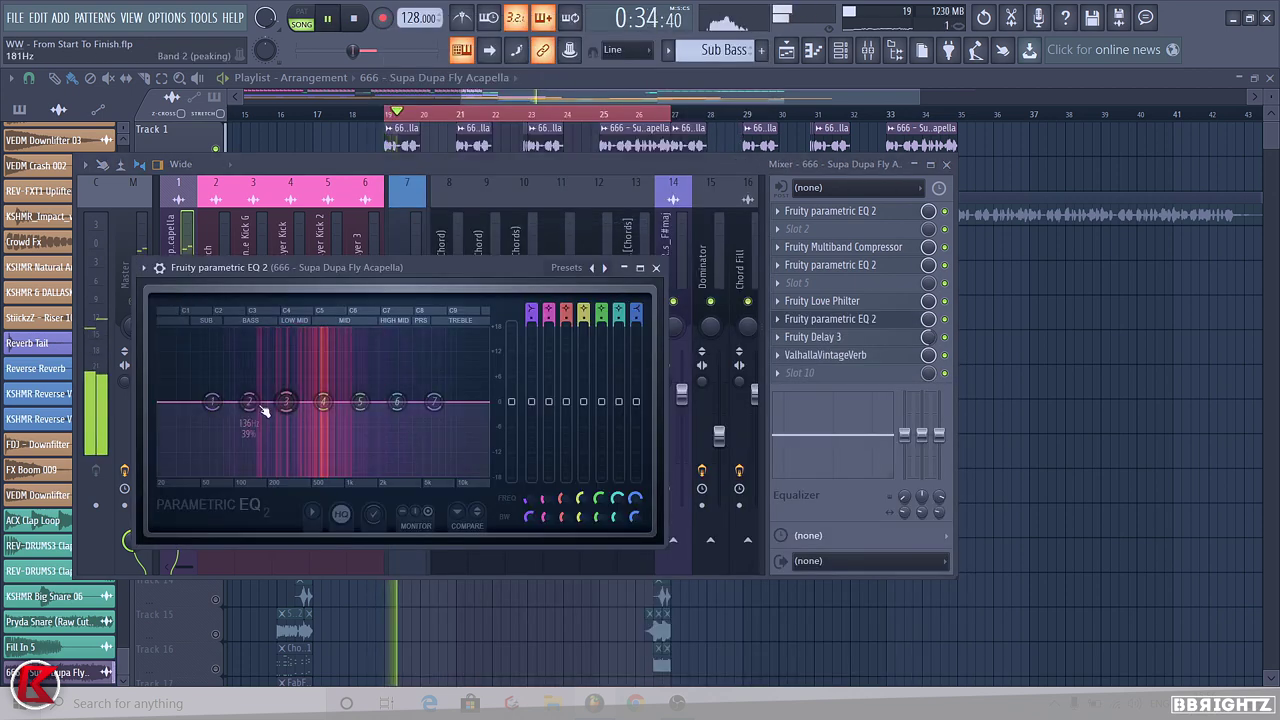
mouse_move(286, 401)
left_mouse_down()
mouse_move(287, 420)
mouse_move(272, 418)
mouse_move(285, 418)
left_mouse_up()
key("space")
left_click(656, 267)
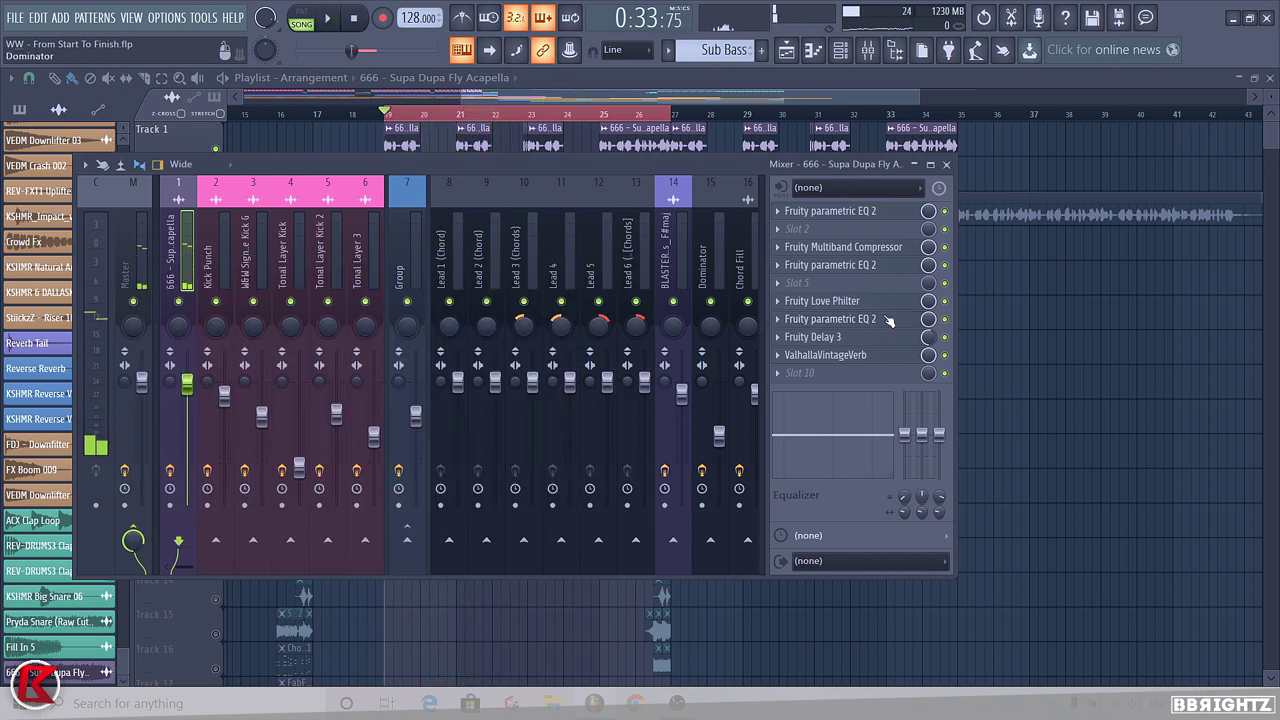
Create an automation clip for Love Philter's filter 1 cutoff frequency across the selected bars on Track 2
left_click(822, 300)
right_click(230, 392)
left_click(283, 499)
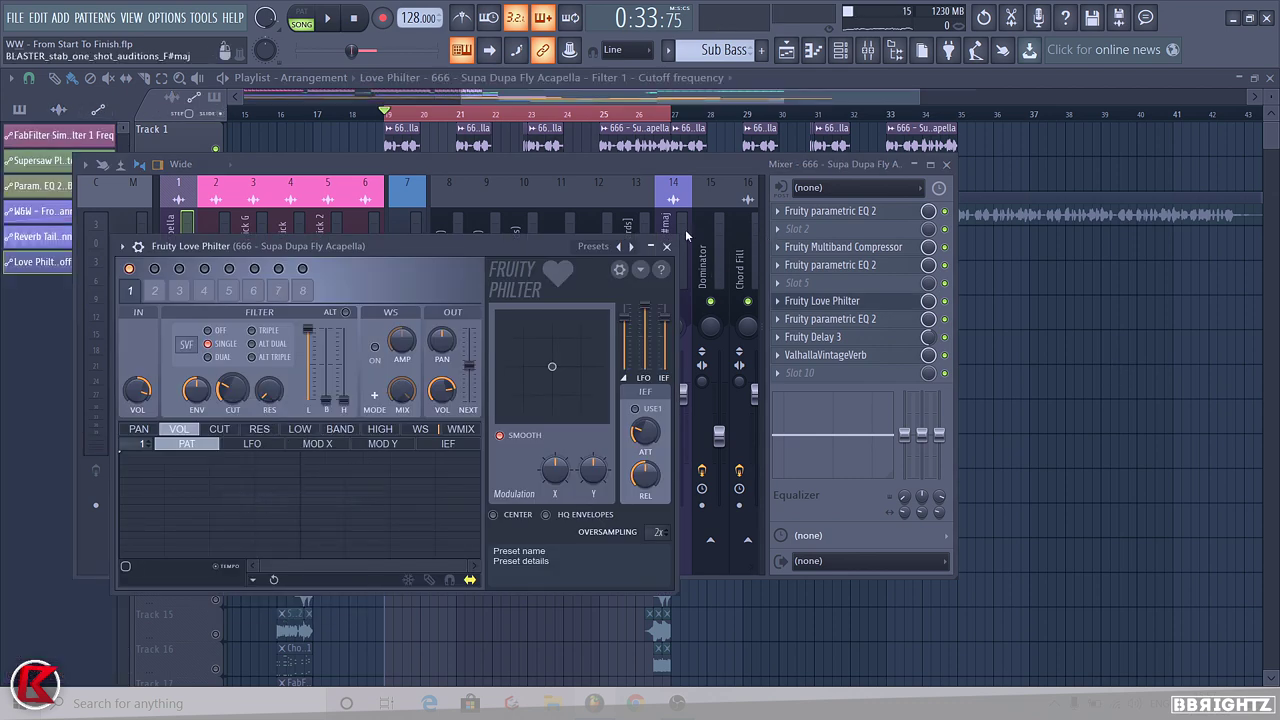
left_click(669, 249)
key("F9")
Enable Track 2 and shape the cutoff automation into a gently curved rise toward bar 27 while the vocal plays
key("space")
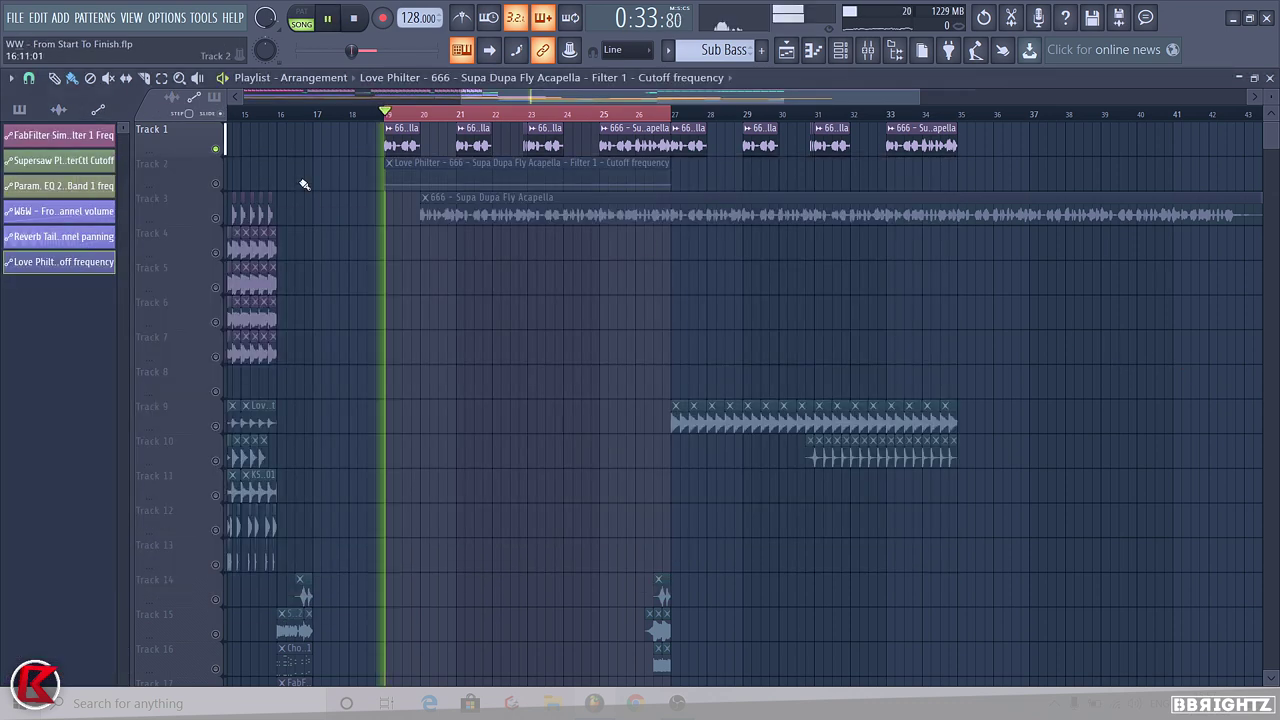
left_click(216, 184)
right_click(387, 186)
left_click(425, 432)
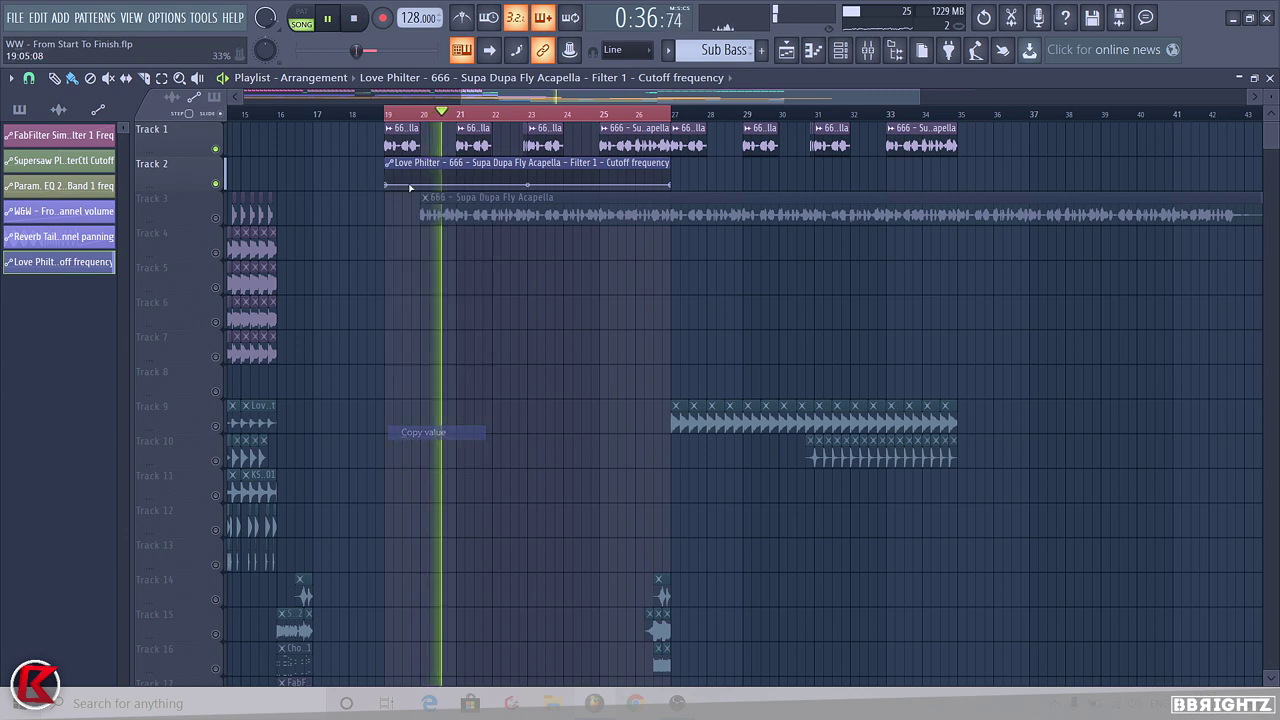
left_click_drag(670, 184, 673, 167)
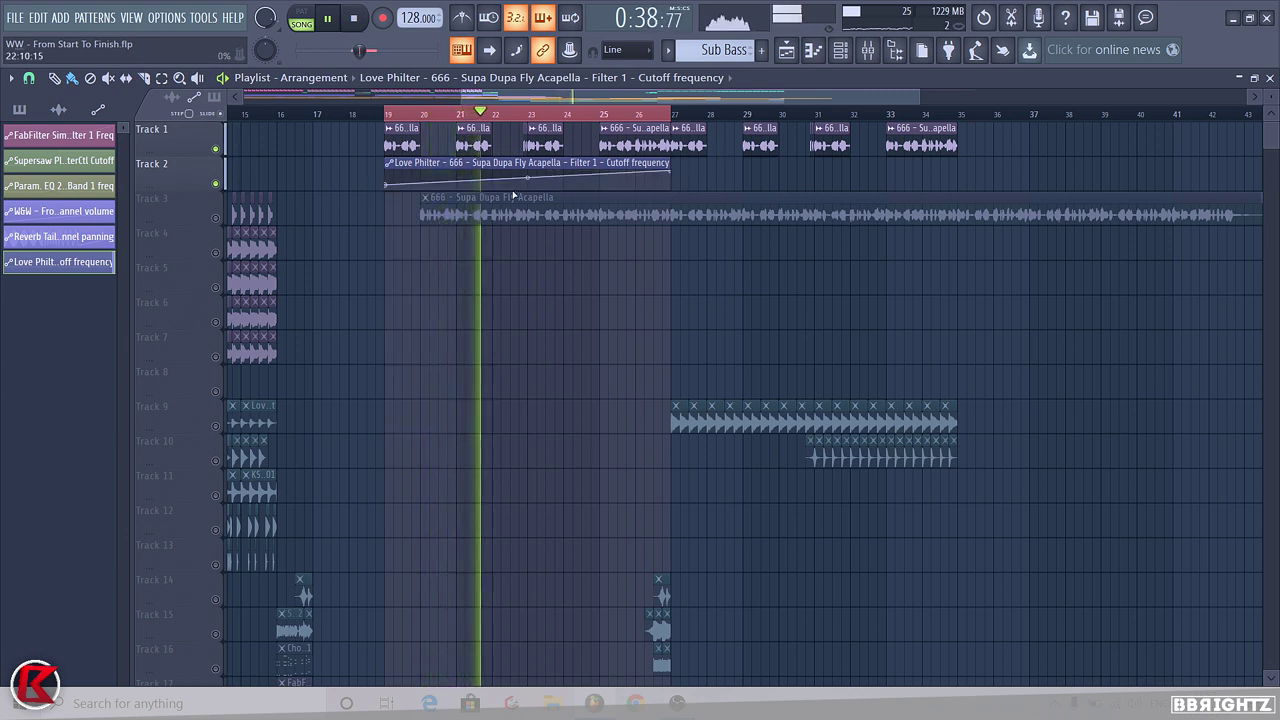
left_click_drag(527, 179, 527, 183)
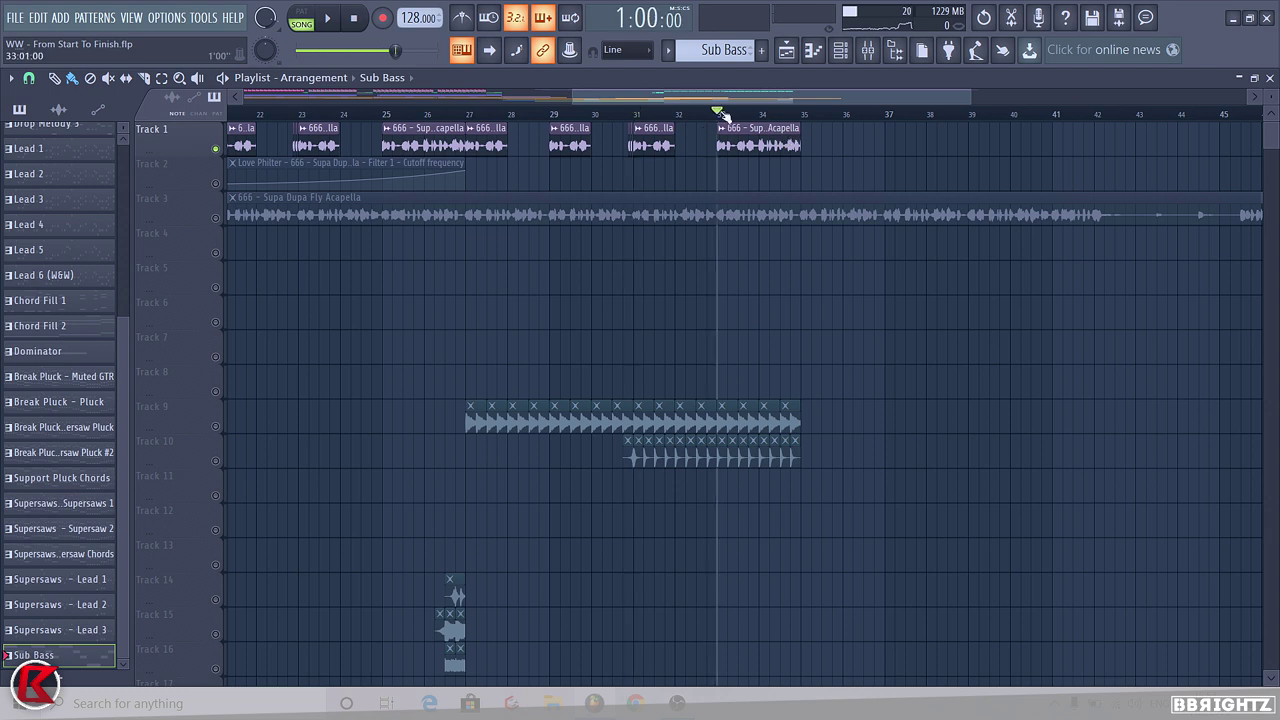
Audition the acapella chops between bars 25 and 34 and compare them with the full acapella soloed on Track 3
left_click(392, 114)
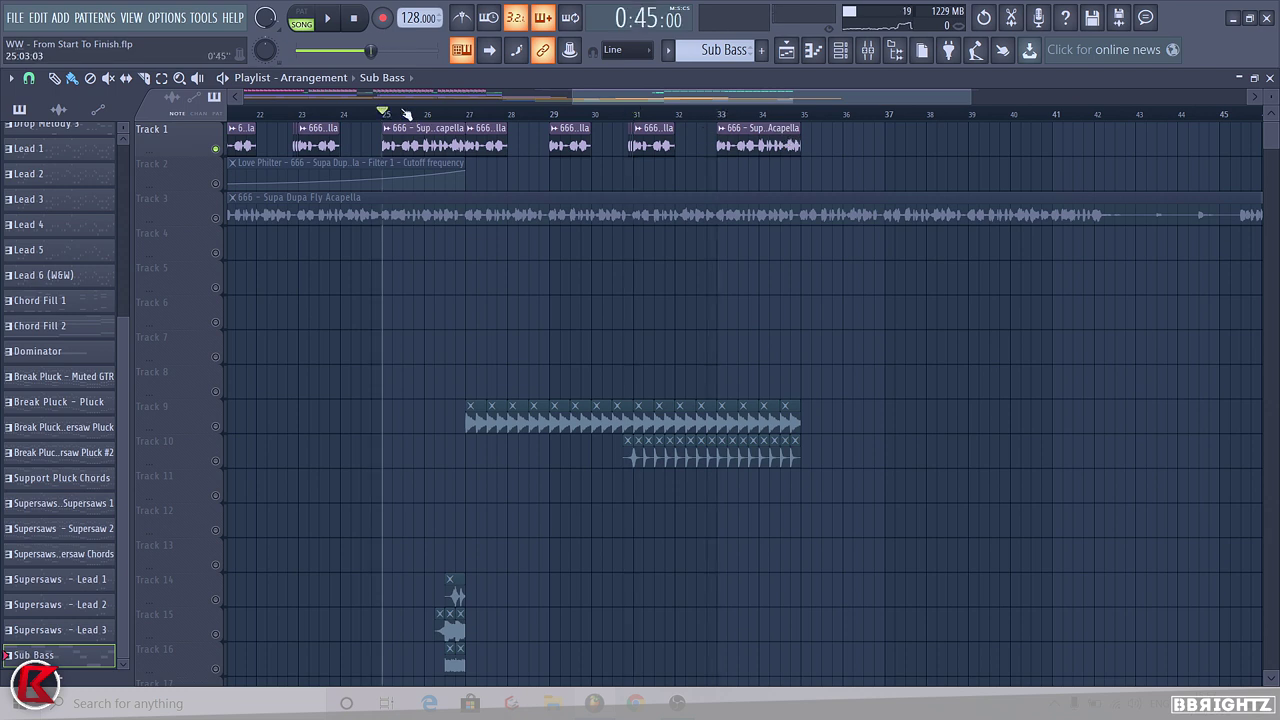
left_click_drag(770, 120, 803, 138)
left_click(782, 119, "ctrl")
scroll(735, 168, "down", 3)
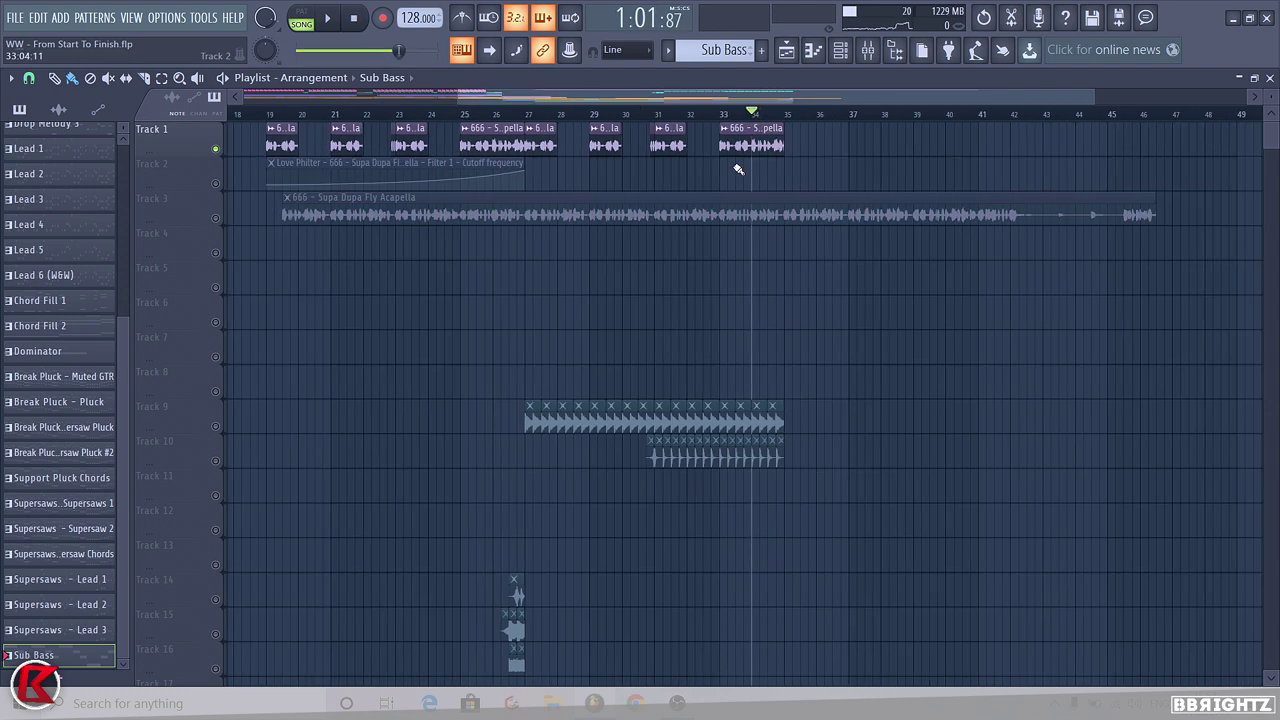
scroll(714, 150, "up", 2)
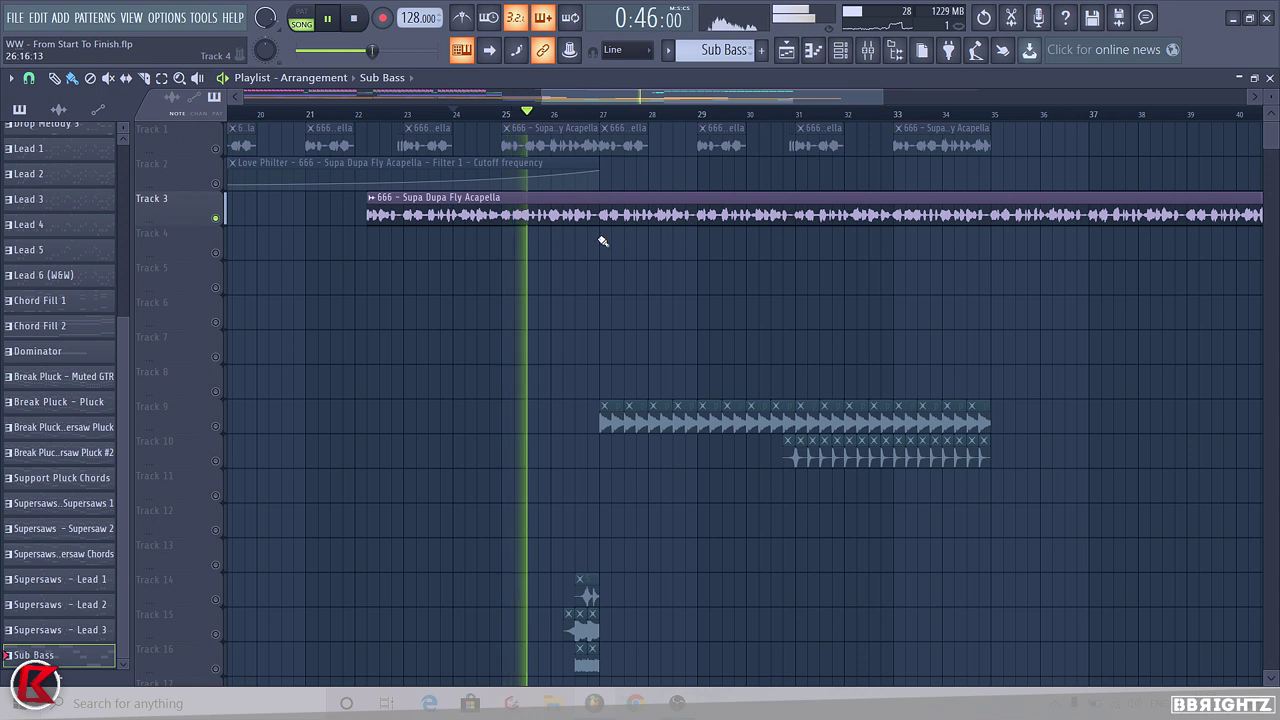
key("space")
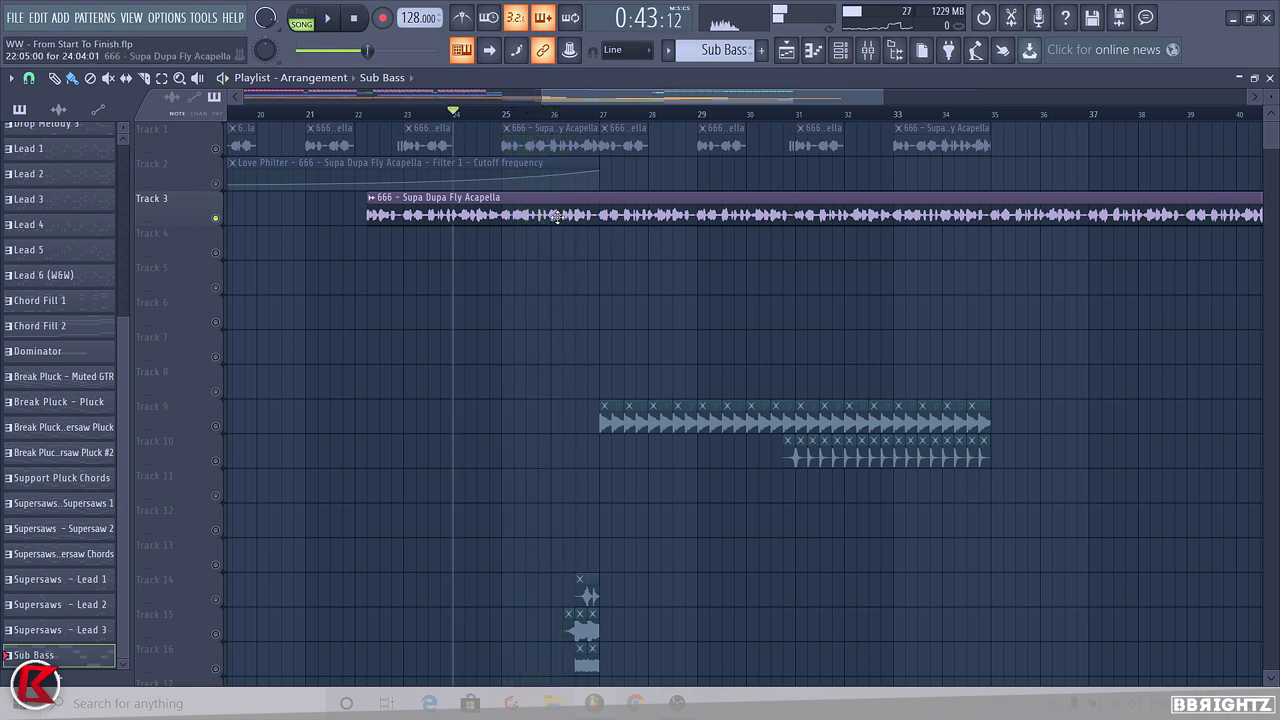
Trim the full acapella on Track 3 to the phrase between bars 23 and 27 and place it on Track 1 ending at bar 35
left_click_drag(573, 214, 586, 214)
right_click(628, 221)
mouse_move(428, 220)
left_mouse_down()
mouse_move(451, 220)
mouse_move(440, 220)
left_mouse_up()
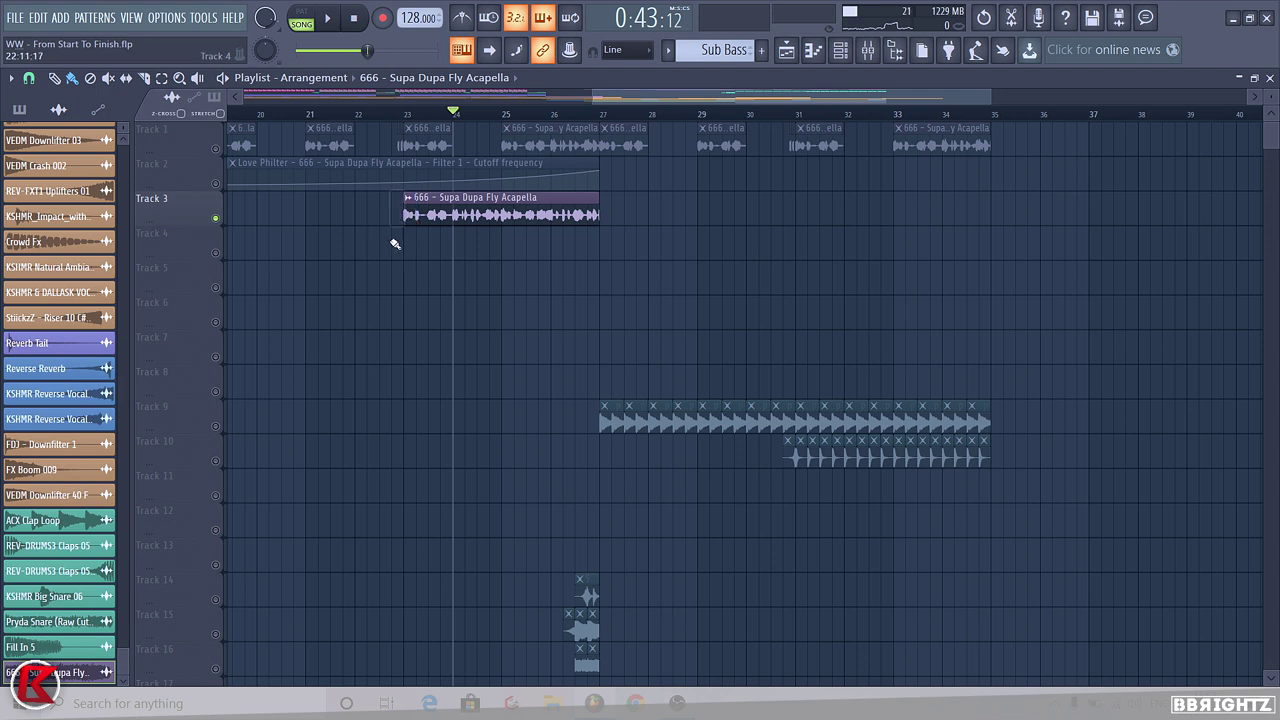
scroll(395, 243, "down", 2)
left_click_drag(444, 200, 760, 200)
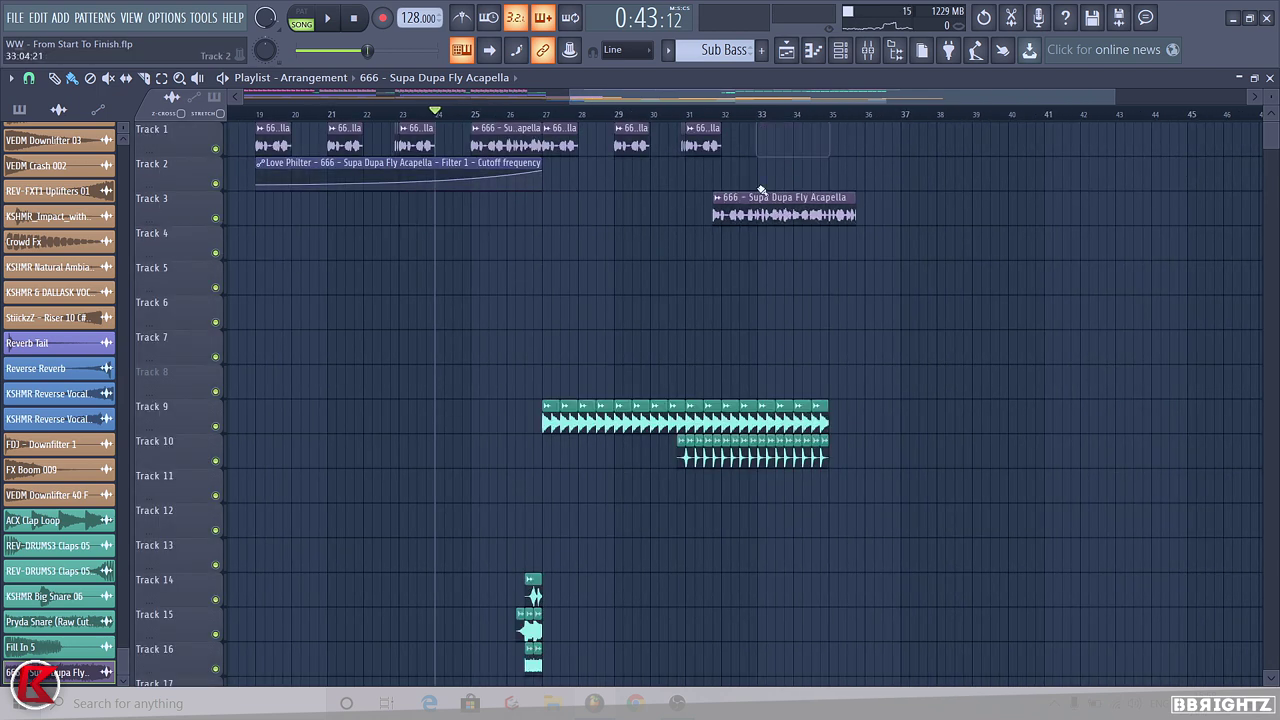
mouse_move(722, 151)
left_mouse_down()
mouse_move(737, 143)
mouse_move(722, 128)
left_mouse_up()
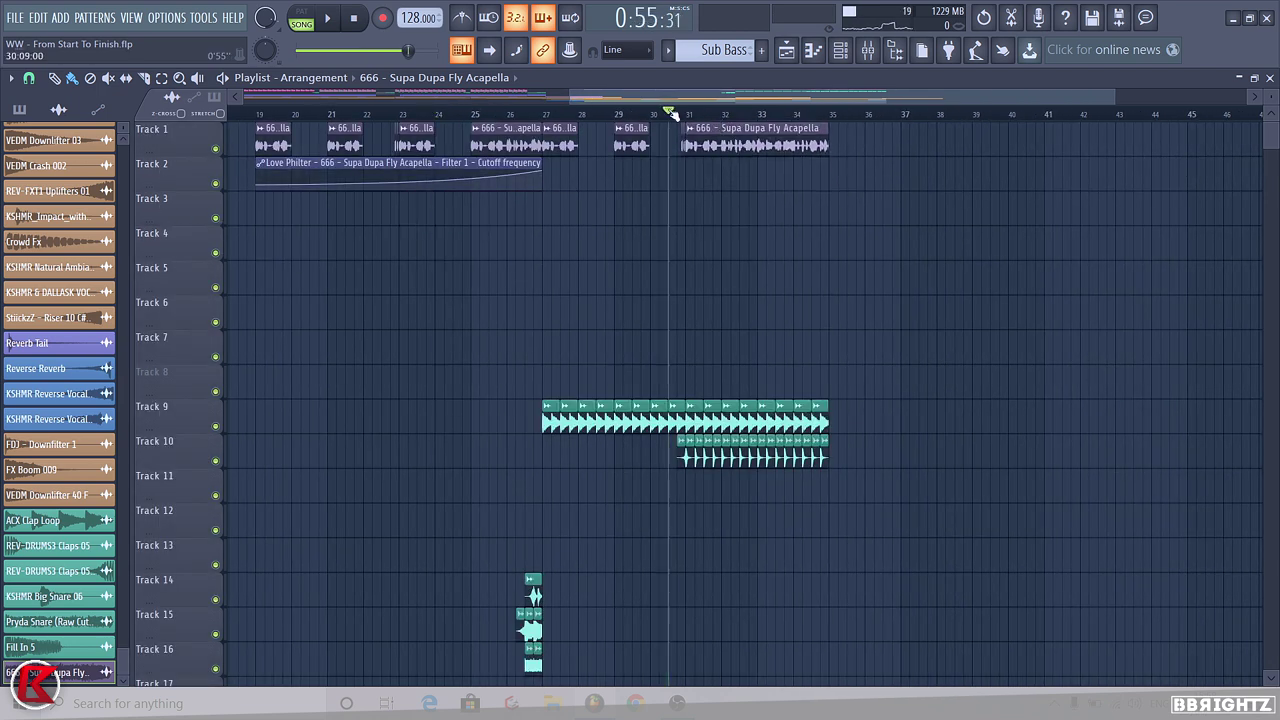
Trim the last beat off the acapella phrase before bar 35 and repeat a one-beat vocal slice from there to about bar 36.5
key("space")
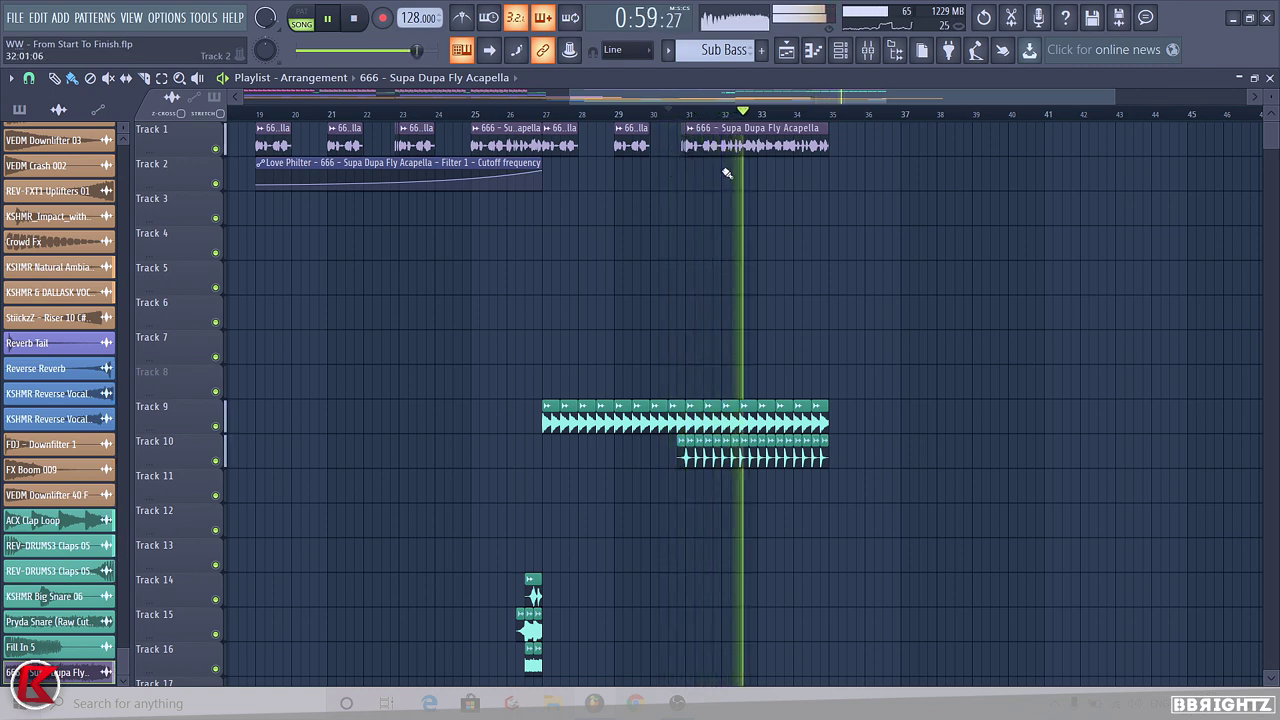
scroll(751, 186, "up", 4)
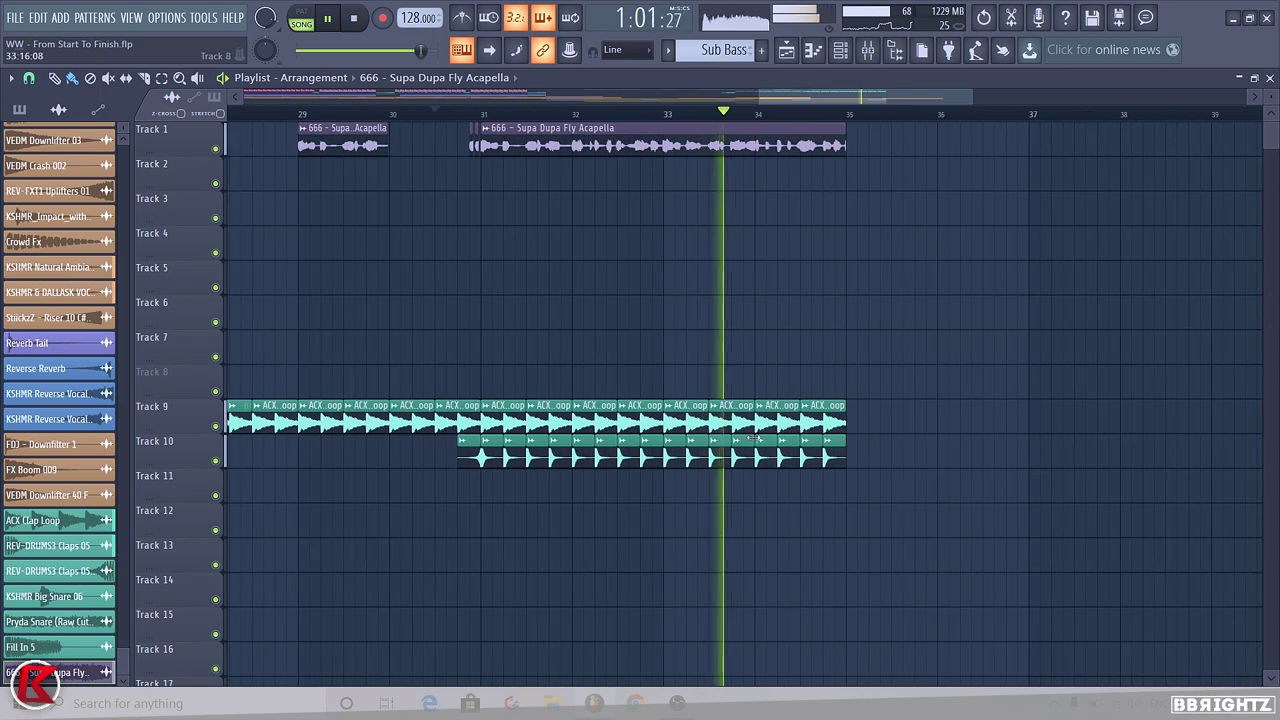
key("space")
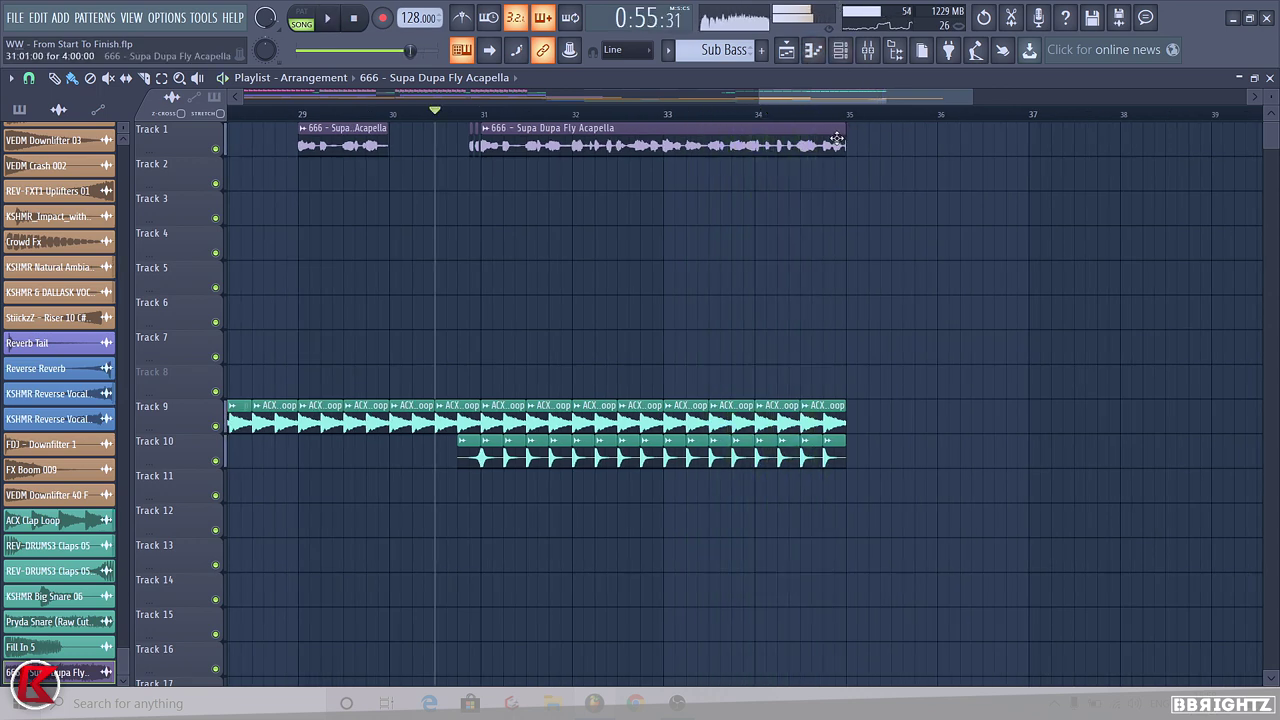
scroll(807, 183, "up", 5)
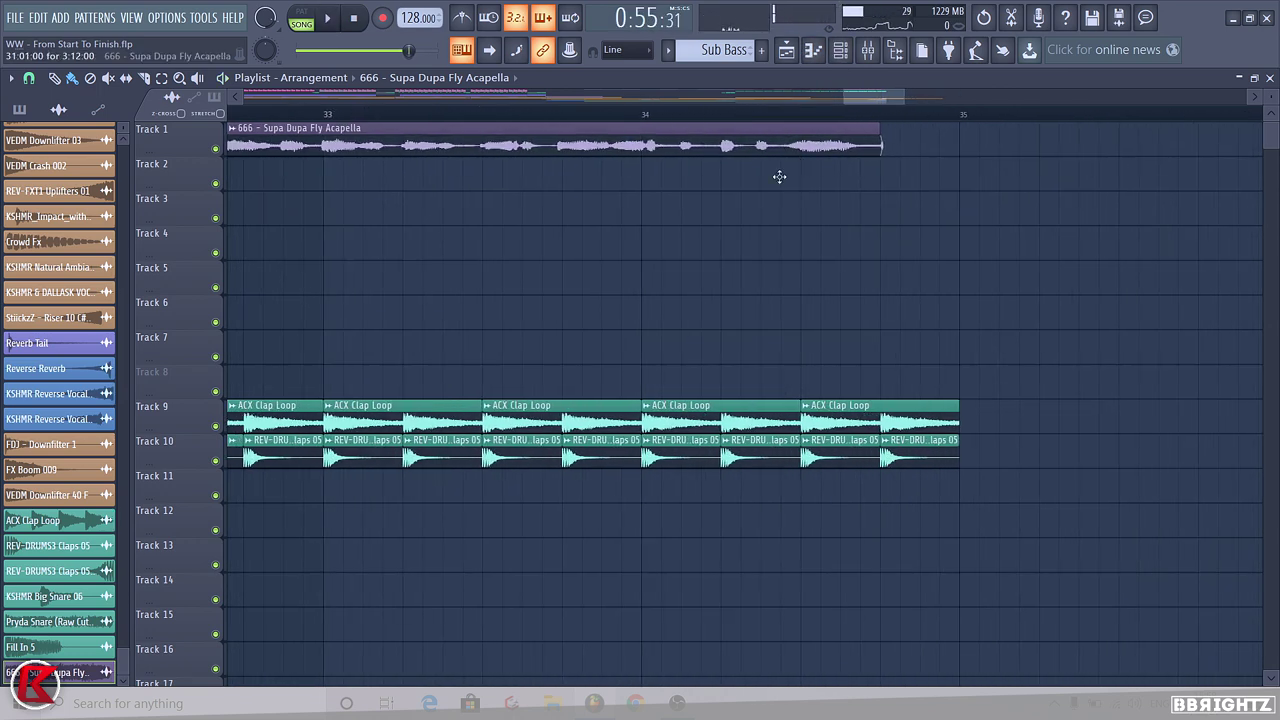
left_click_drag(774, 144, 769, 180)
mouse_move(802, 266)
left_mouse_down()
mouse_move(808, 170)
mouse_move(923, 145)
mouse_move(1169, 150)
left_mouse_up()
scroll(912, 155, "down", 3)
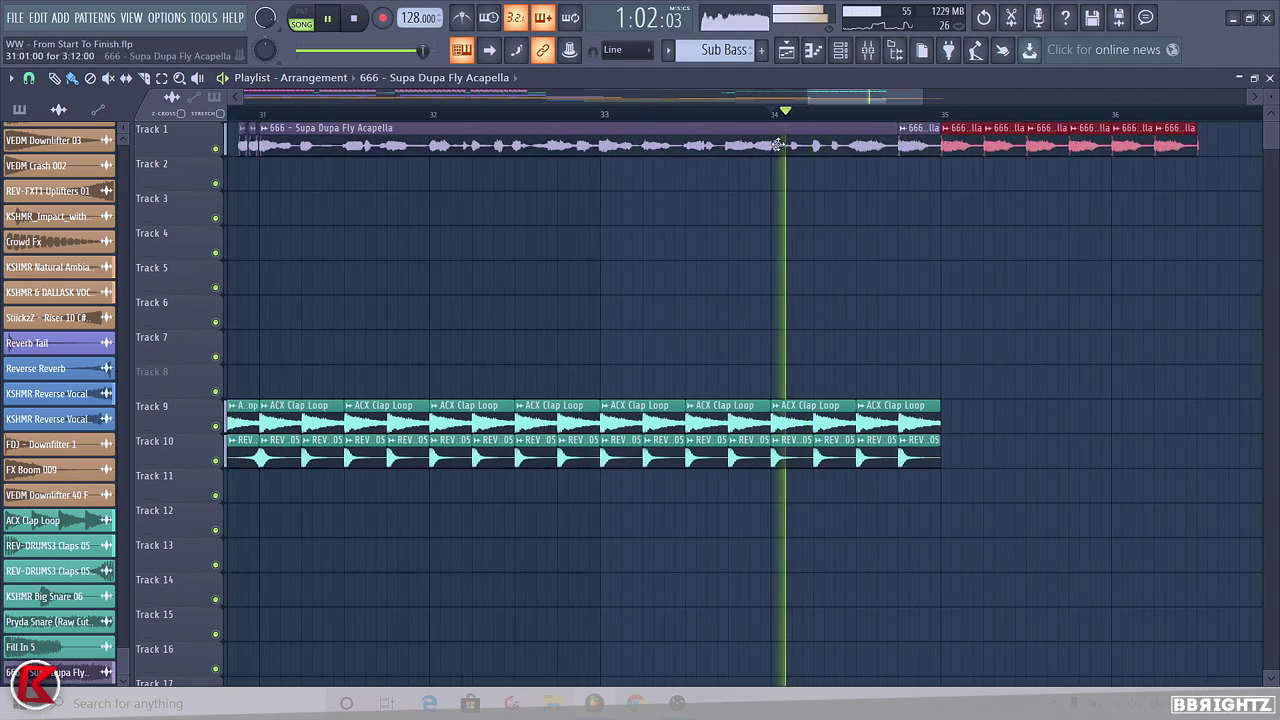
Extend the run of one-beat vocal slices on Track 1 to bar 41
scroll(950, 145, "down", 2)
left_click_drag(1099, 148, 1162, 151)
scroll(770, 208, "down", 4)
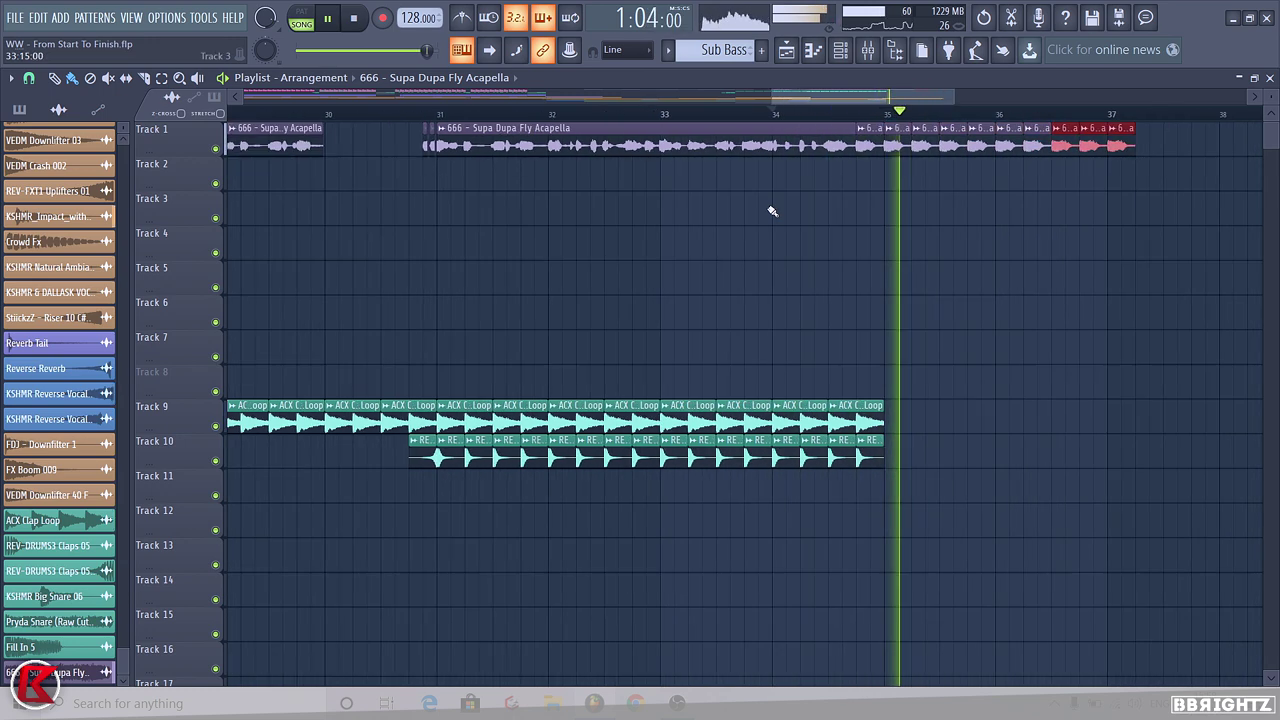
scroll(1000, 165, "down", 2)
key("space")
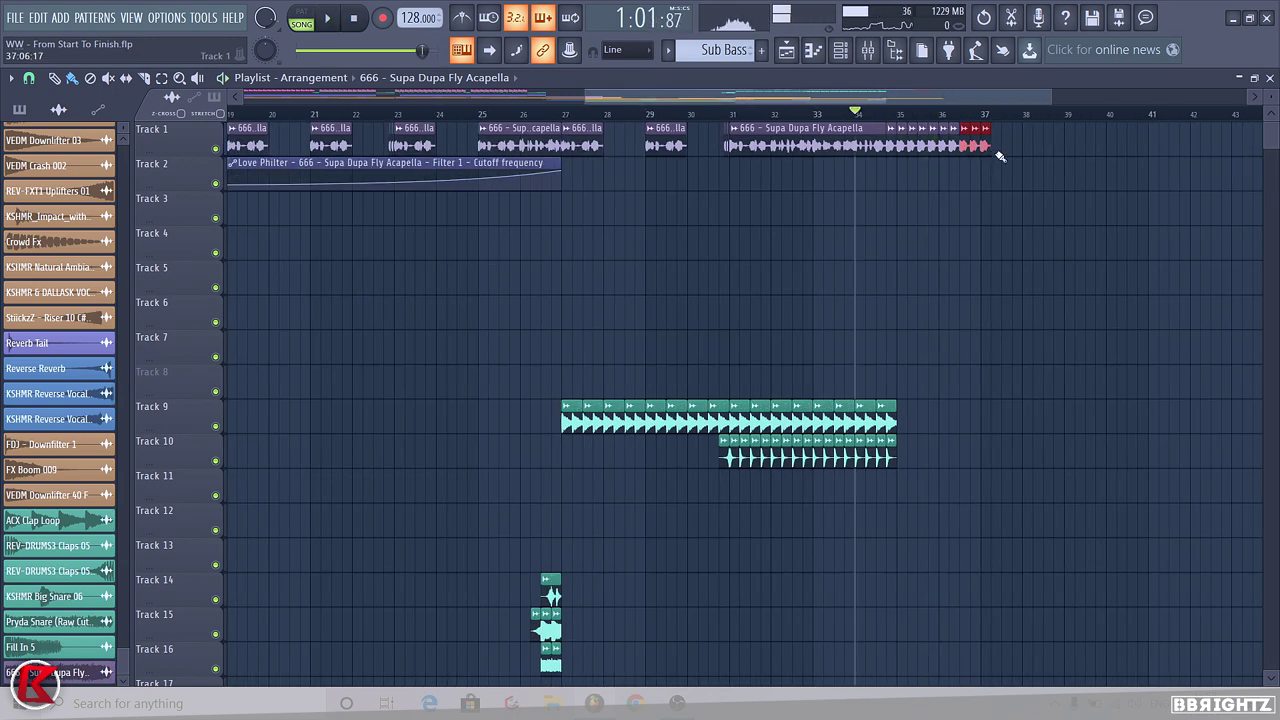
scroll(857, 251, "down", 1)
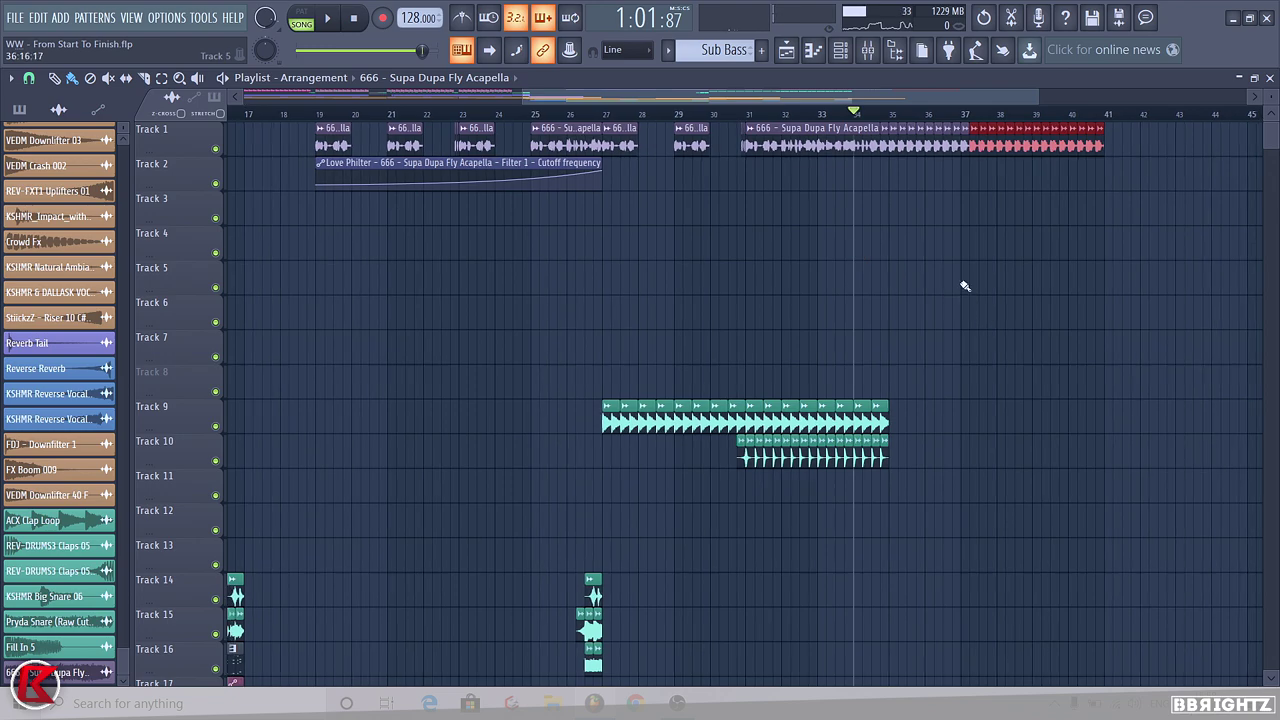
Continue the vocal slices to bar 42 and delete the cutoff automation copy that starts at bar 35 on Track 2
scroll(968, 284, "down", 4)
scroll(989, 257, "up", 6)
scroll(652, 210, "up", 1)
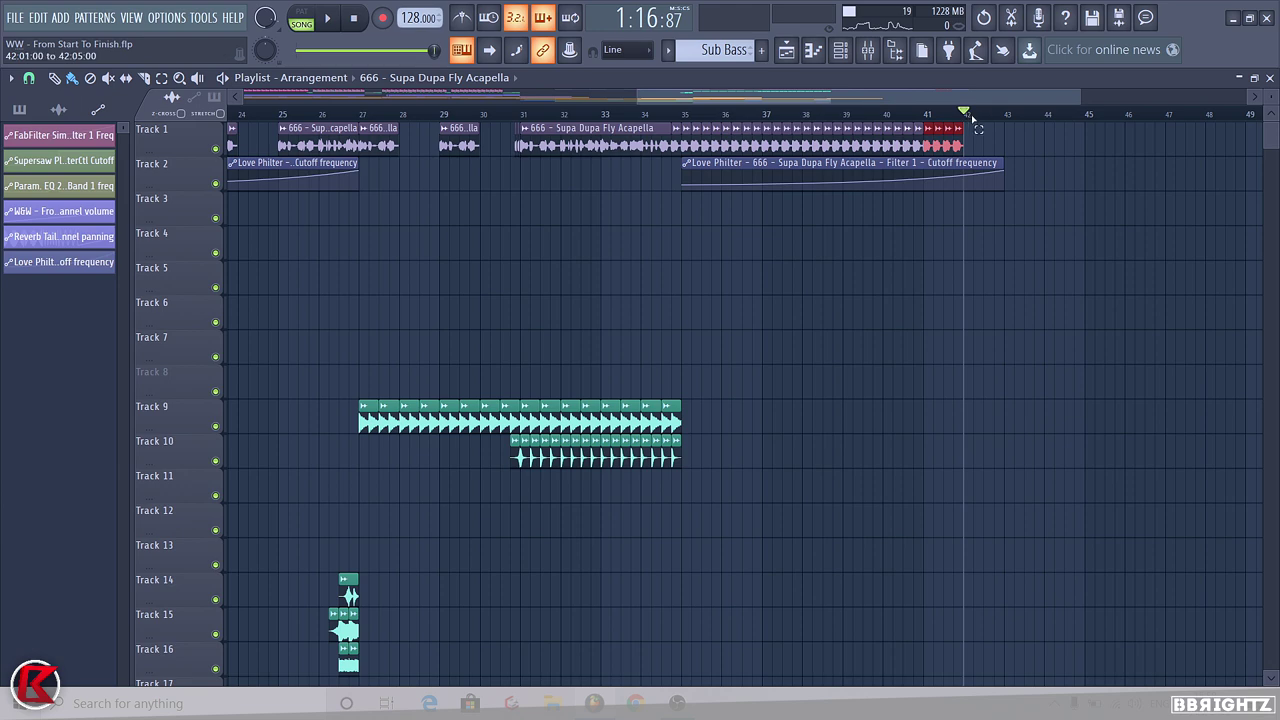
left_click_drag(973, 119, 1004, 119)
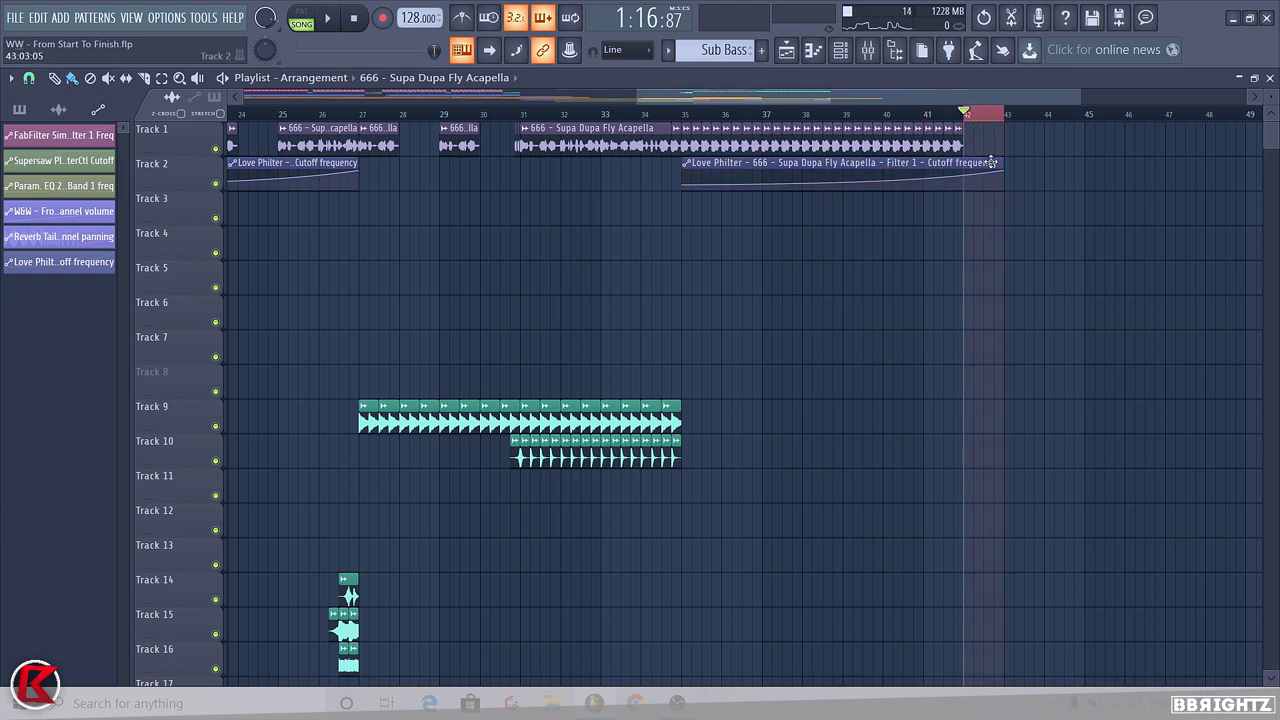
right_click(705, 178)
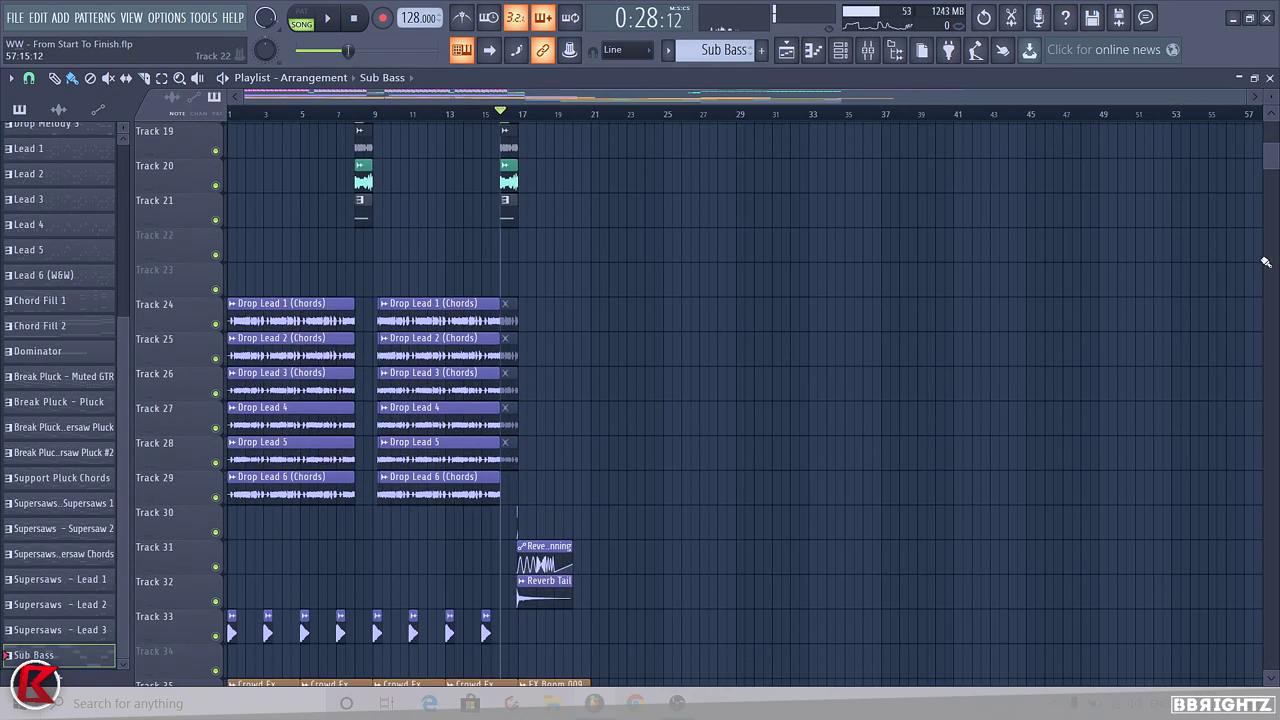
Add the 128 BPM 8-bar risers Riser 03 G and Riser 06 E from StiickzZ - FX Collection to Tracks 44 and 45 near bar 34
scroll(684, 190, "down", 10)
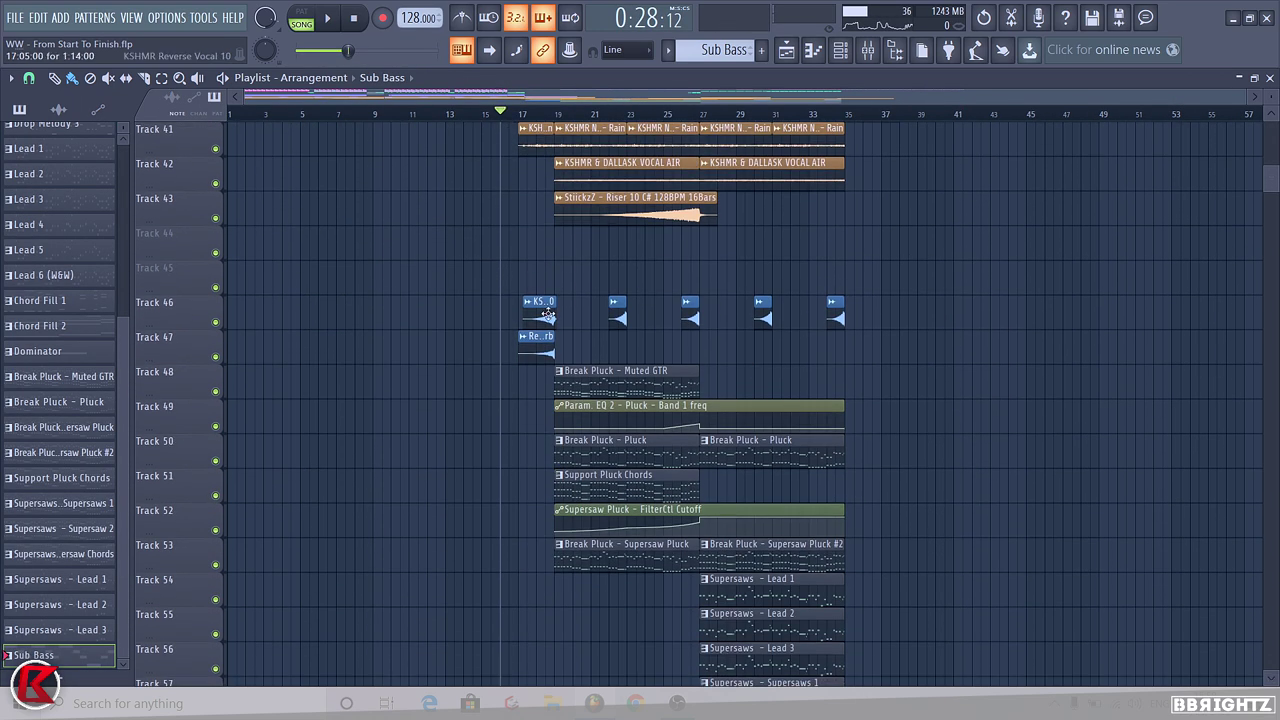
scroll(690, 125, "up", 2)
scroll(1085, 305, "down", 11)
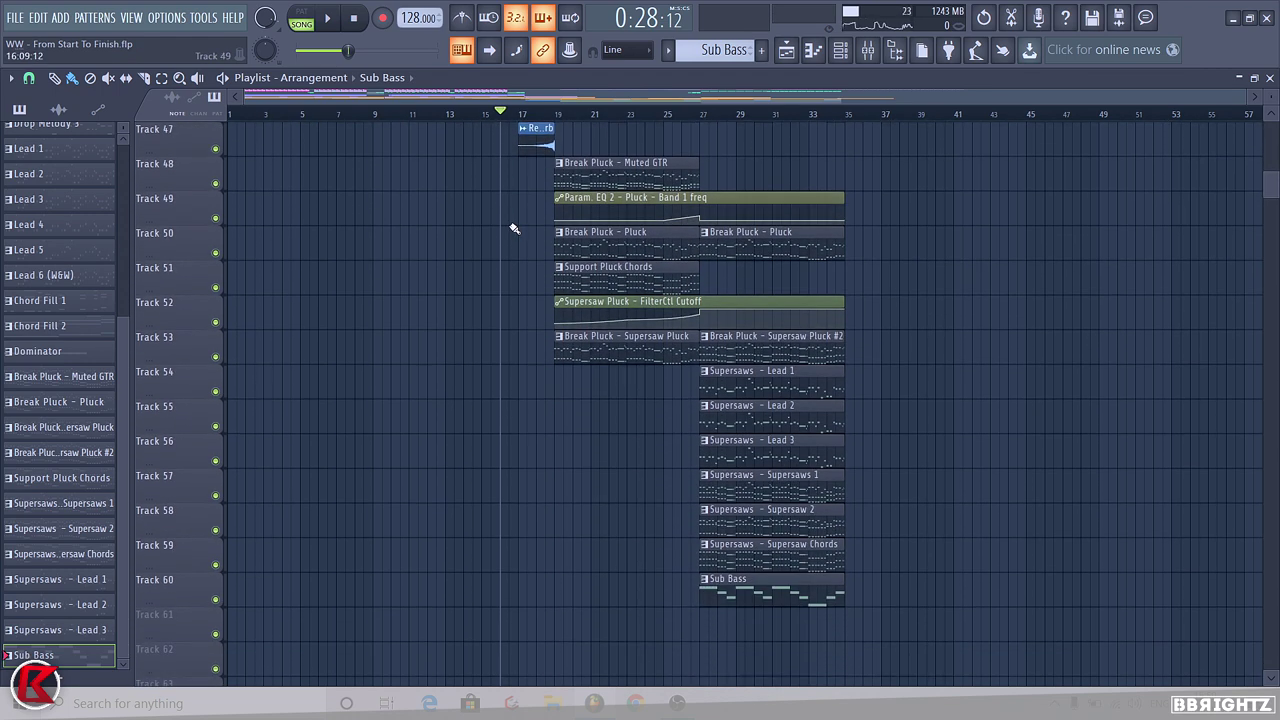
scroll(1272, 369, "up", 9)
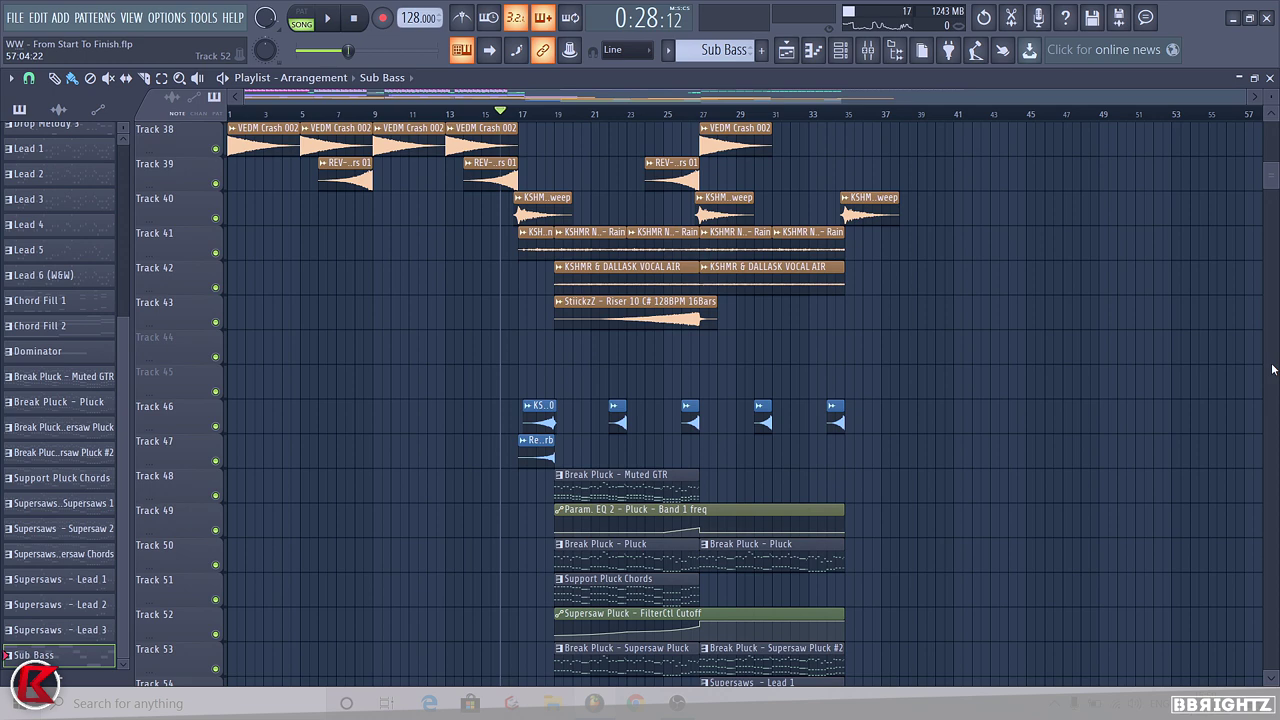
scroll(886, 375, "down", 2)
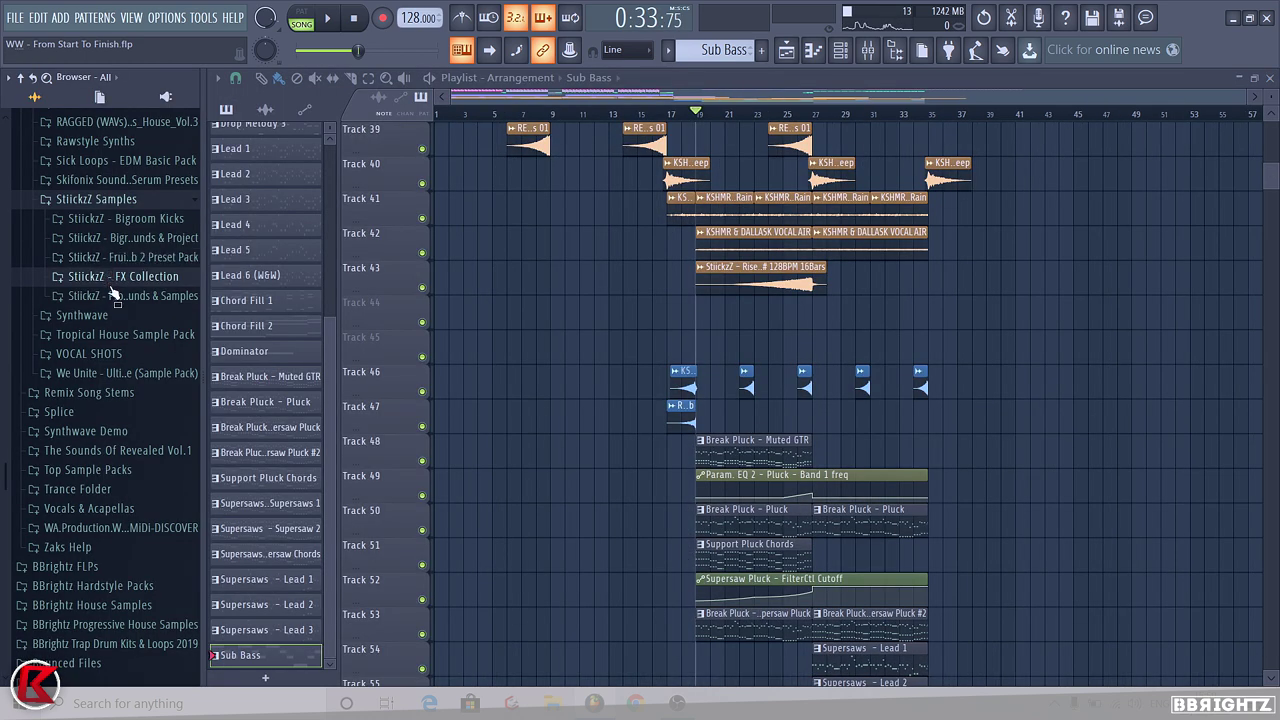
left_click(113, 284)
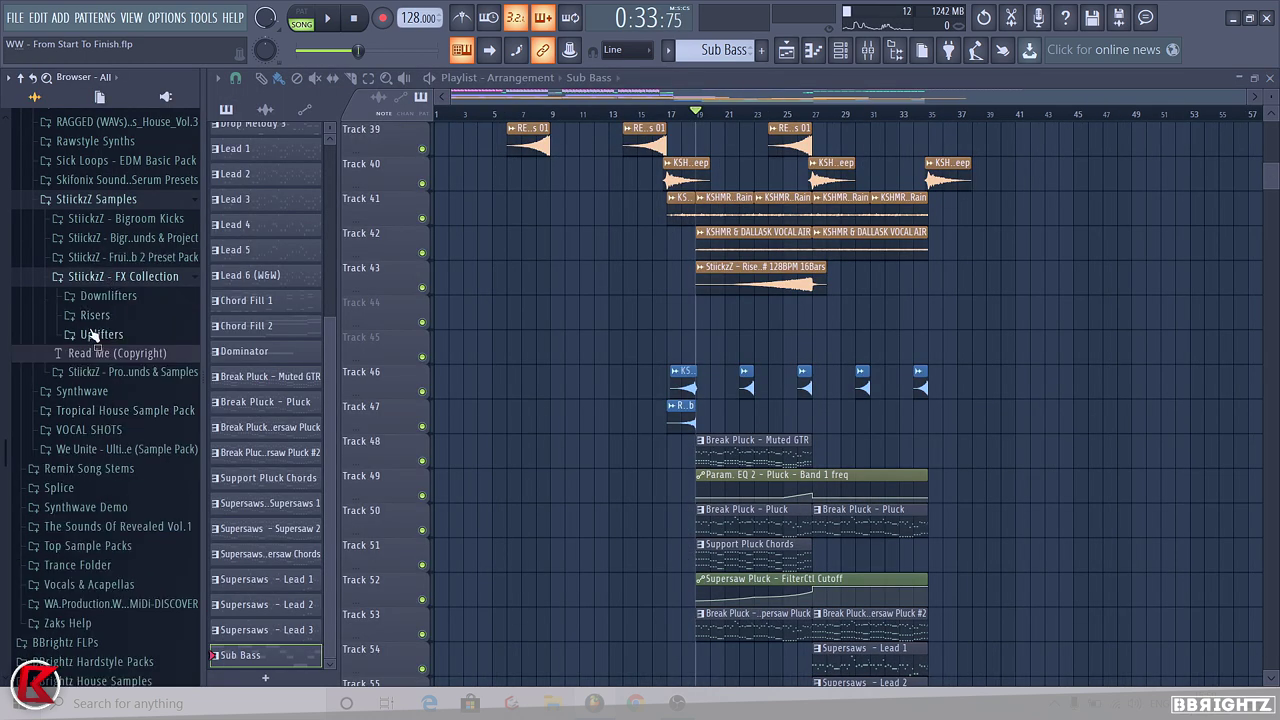
left_click(95, 315)
left_click_drag(104, 376, 918, 308)
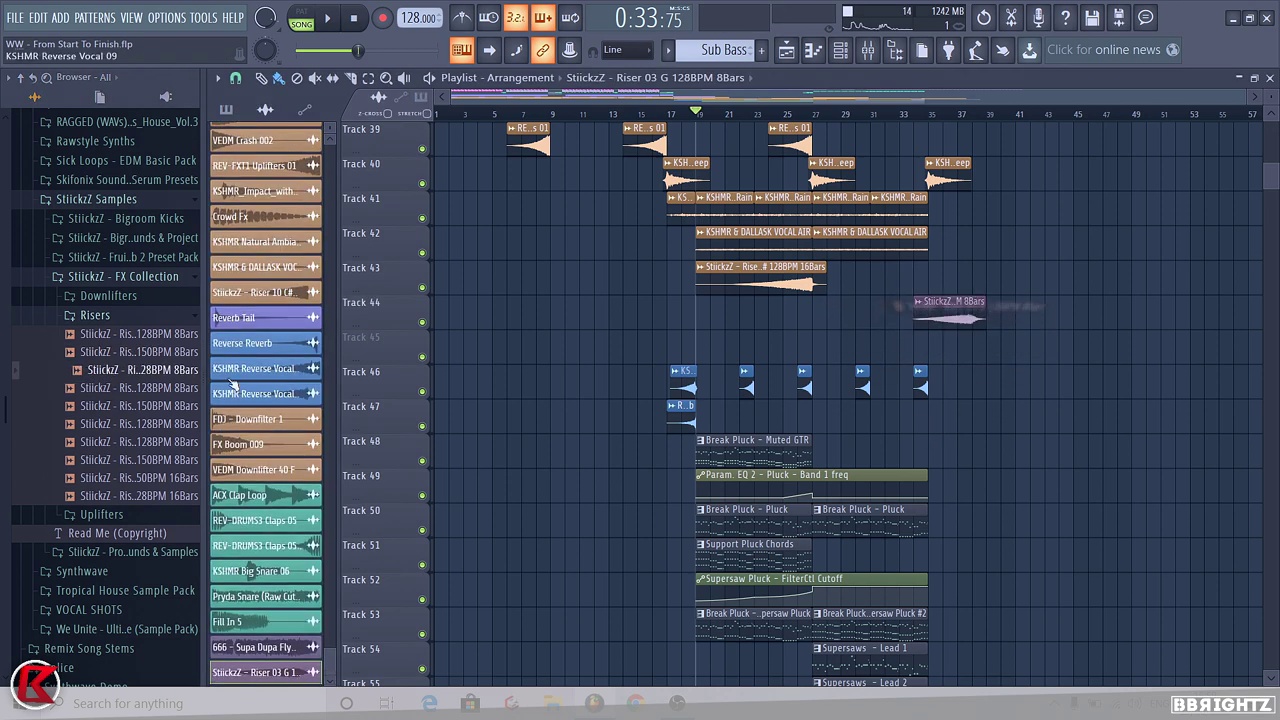
left_click_drag(100, 423, 916, 350)
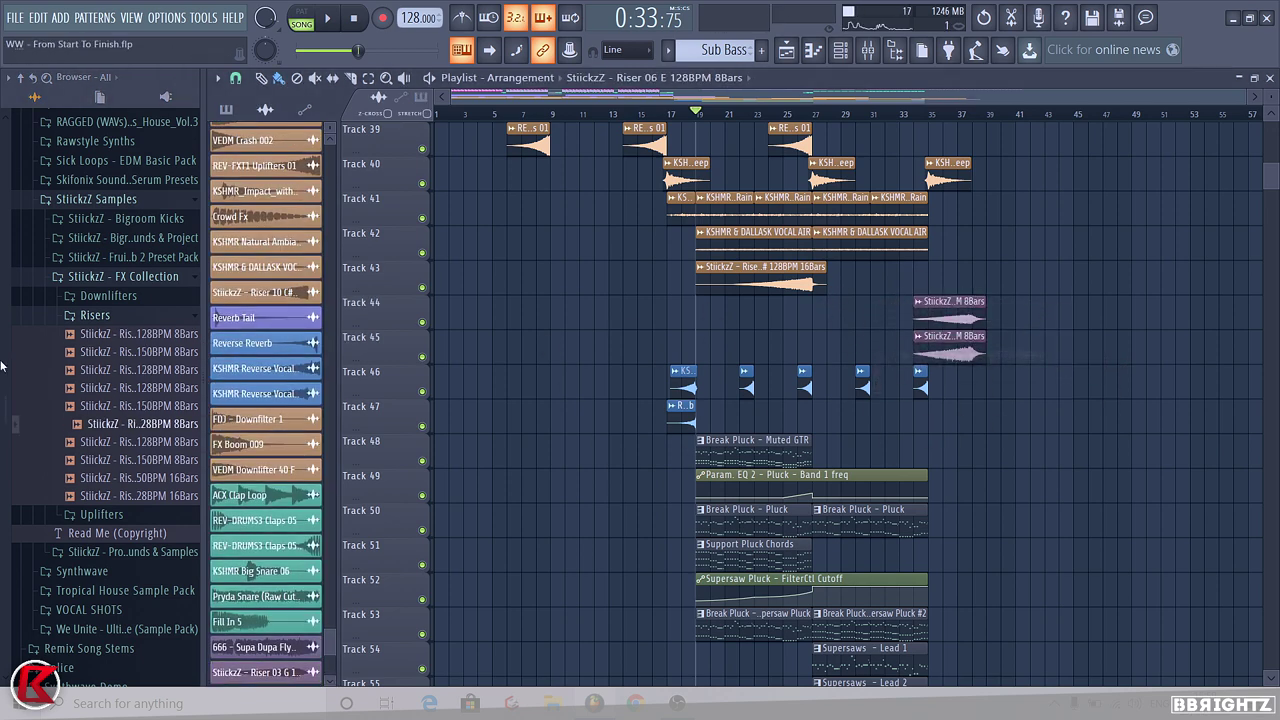
left_click(95, 315)
left_click(122, 276)
left_click(96, 199)
Move Riser 03 G on Track 44 and Riser 06 E on Track 45 back to start at bar 23
scroll(902, 448, "up", 3)
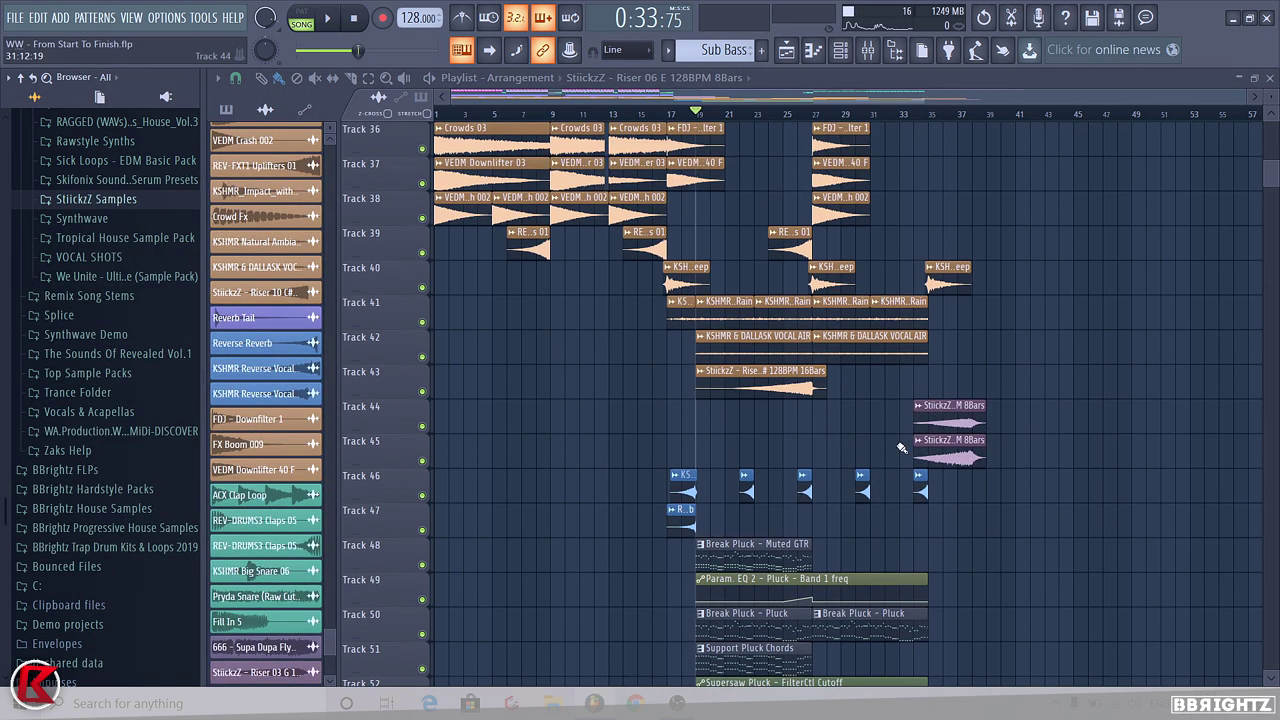
left_click_drag(920, 415, 762, 416)
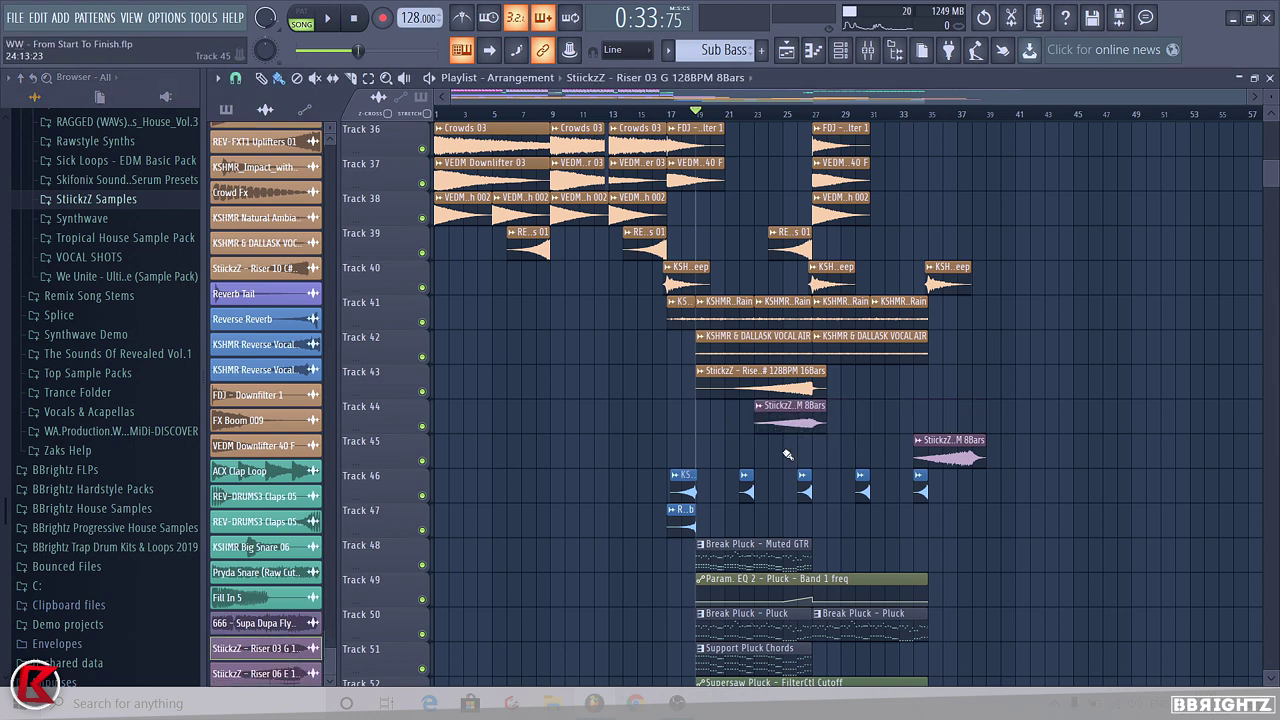
scroll(791, 430, "up", 3)
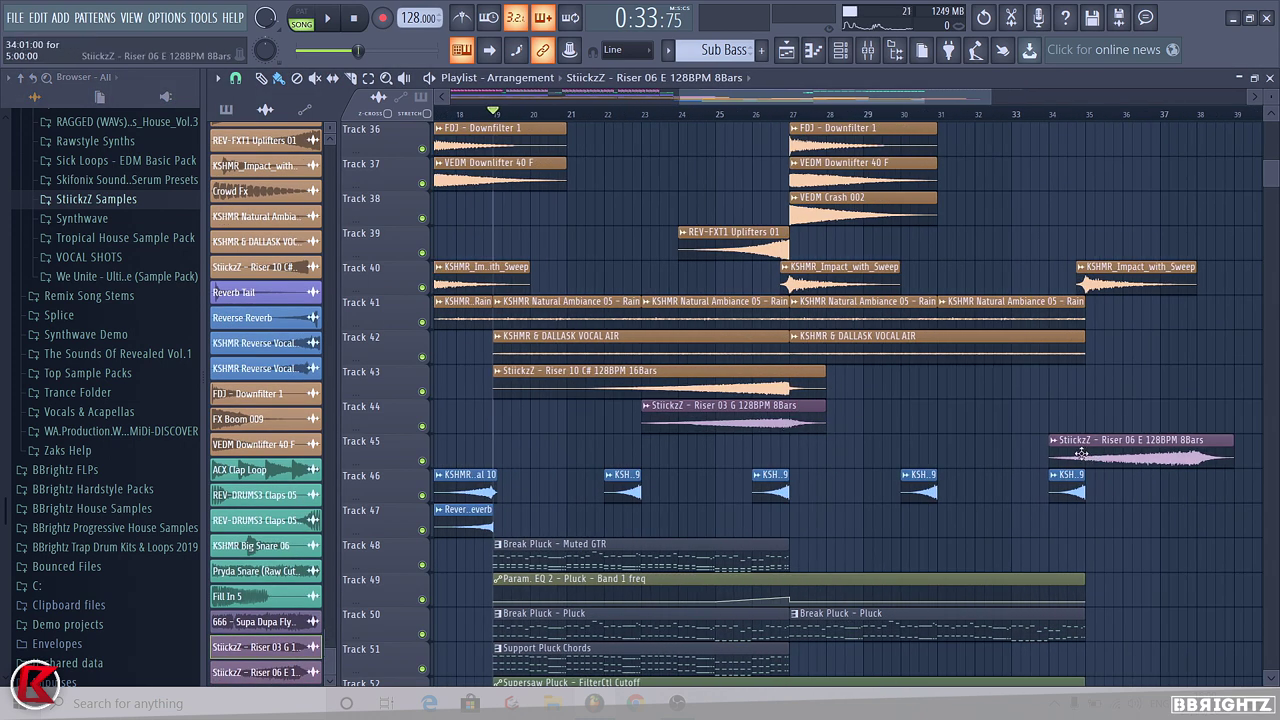
left_click_drag(1081, 453, 697, 458)
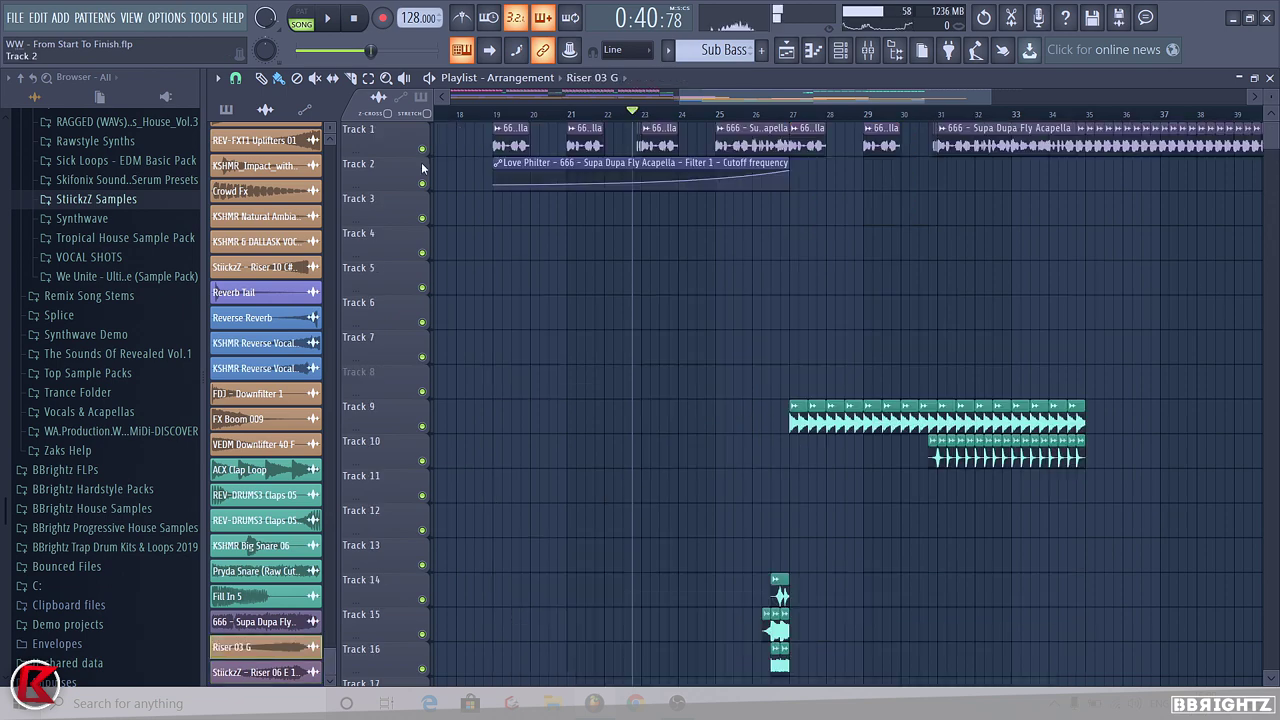
Audition the break with Riser 03 G, check Riser 06 E's channel settings, and lower Riser 03 G's channel volume
scroll(850, 400, "down", 5)
key("space")
scroll(643, 312, "down", 9)
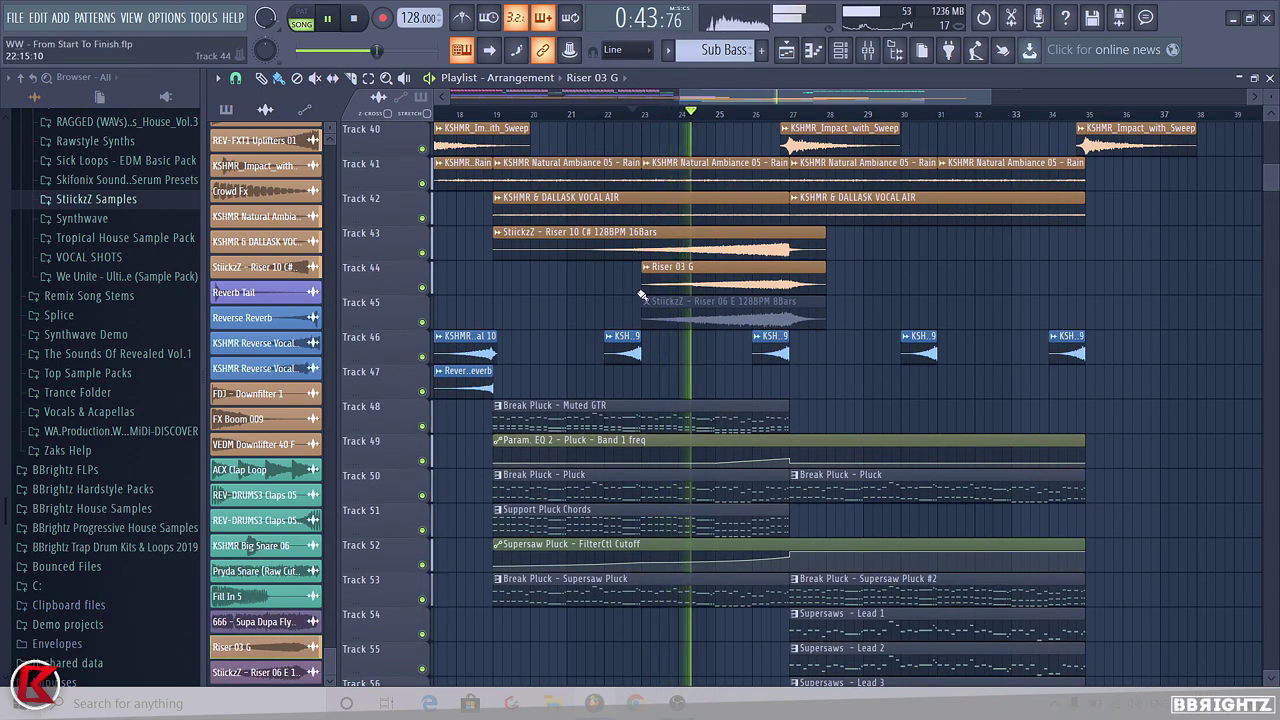
left_click(665, 313)
double_click(665, 313)
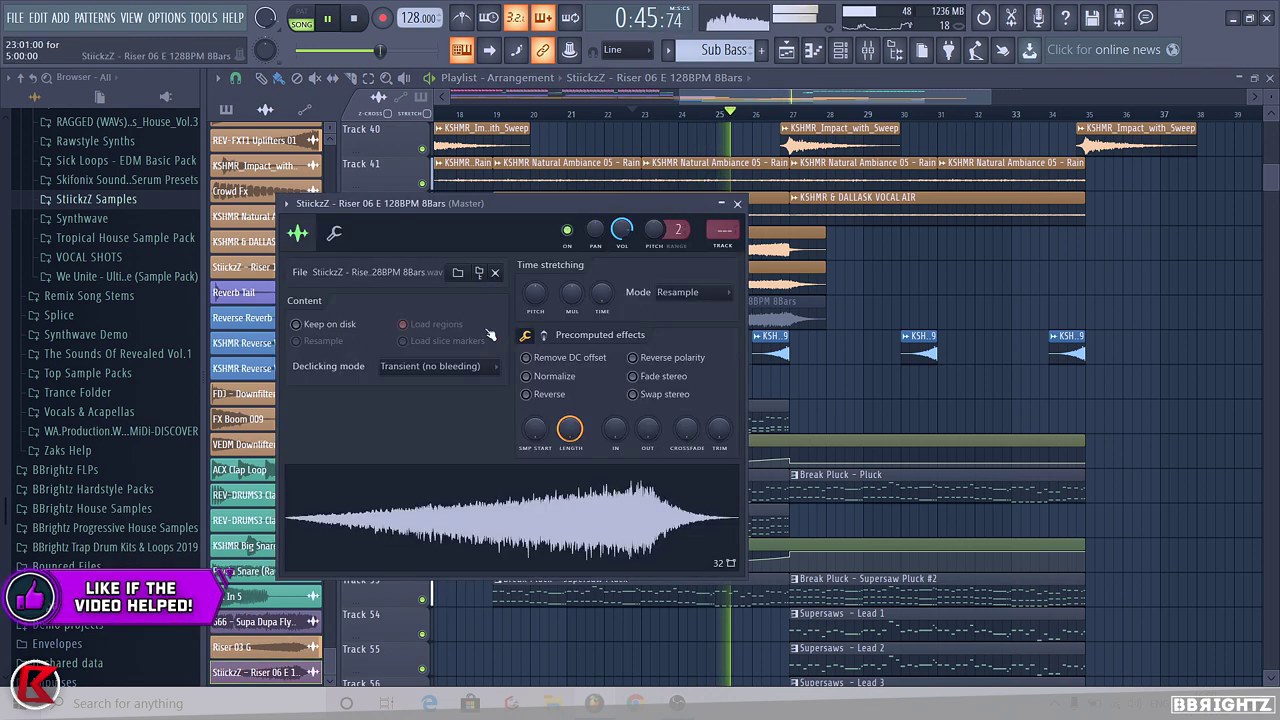
key("Escape")
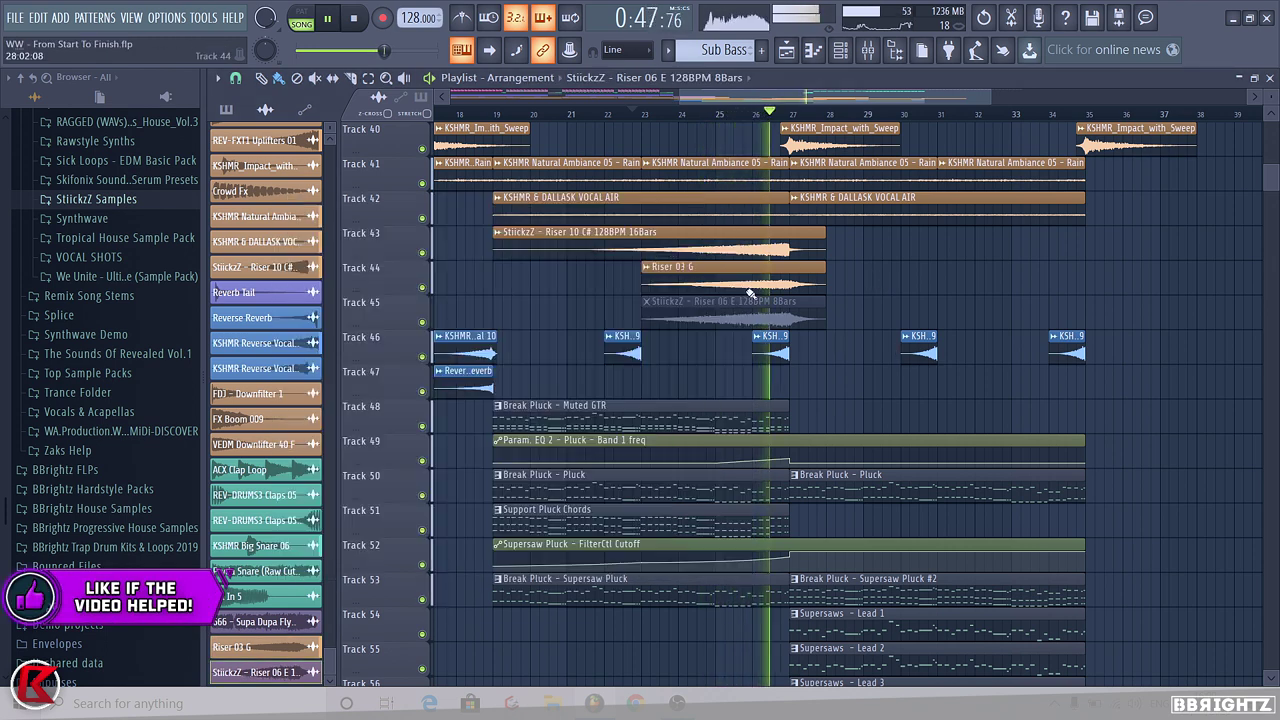
double_click(722, 283)
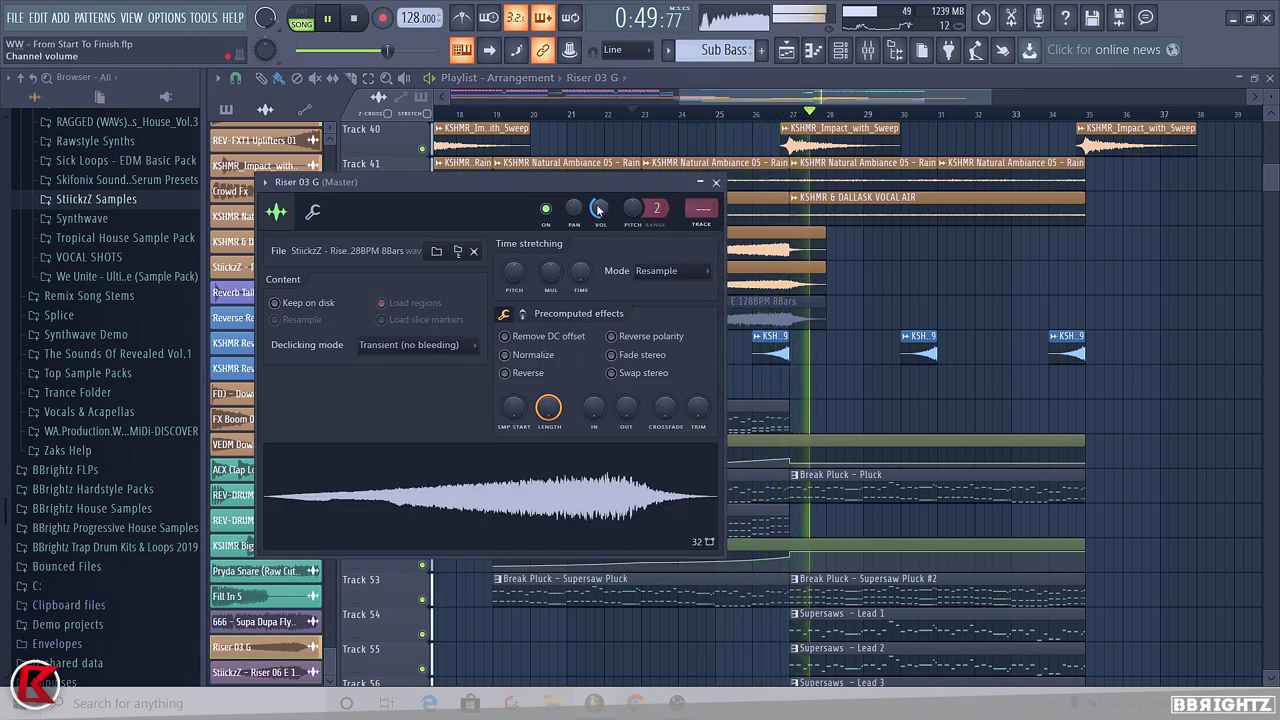
key("Escape")
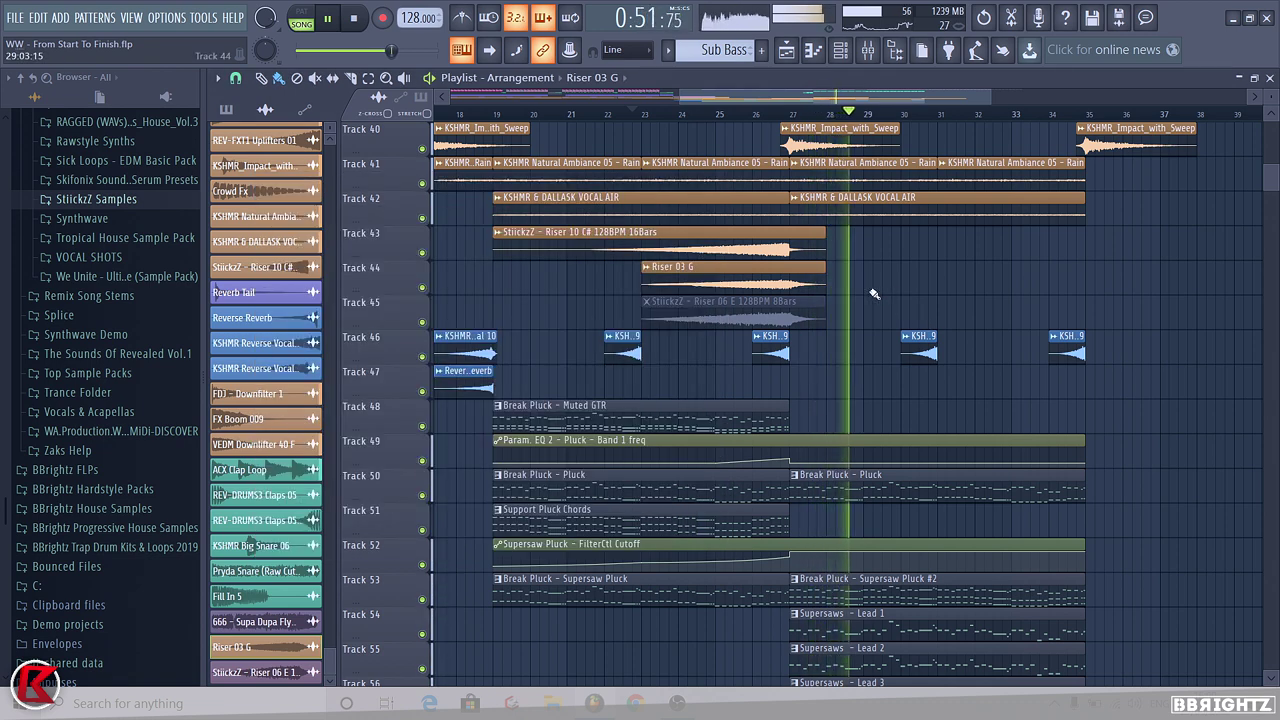
Unmute the Riser 06 E clip on Track 45 and mute the Riser 03 G clip on Track 44
right_click(675, 301, "alt")
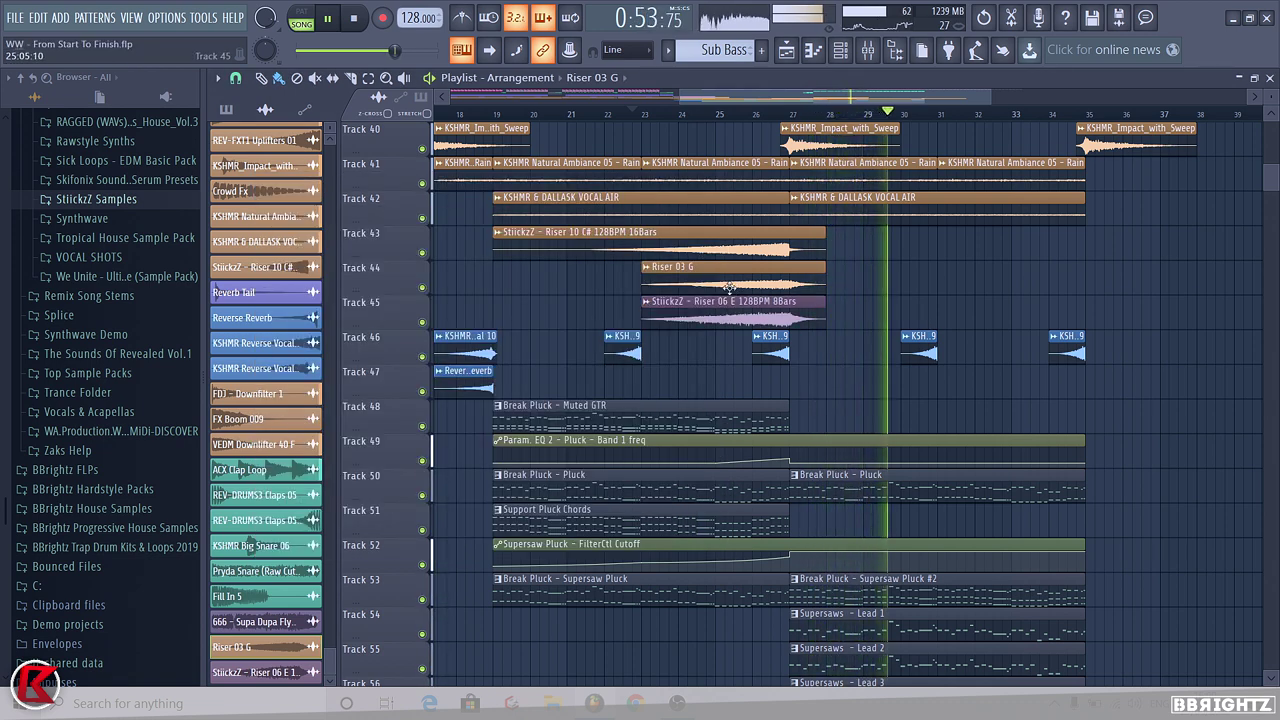
right_click(680, 242, "alt")
right_click(685, 245, "alt")
right_click(684, 283, "alt")
Replay from bar 23 and set Riser 06 E's stretch mode to Auto, raising its pitch slightly and lowering its channel volume
left_click(645, 115)
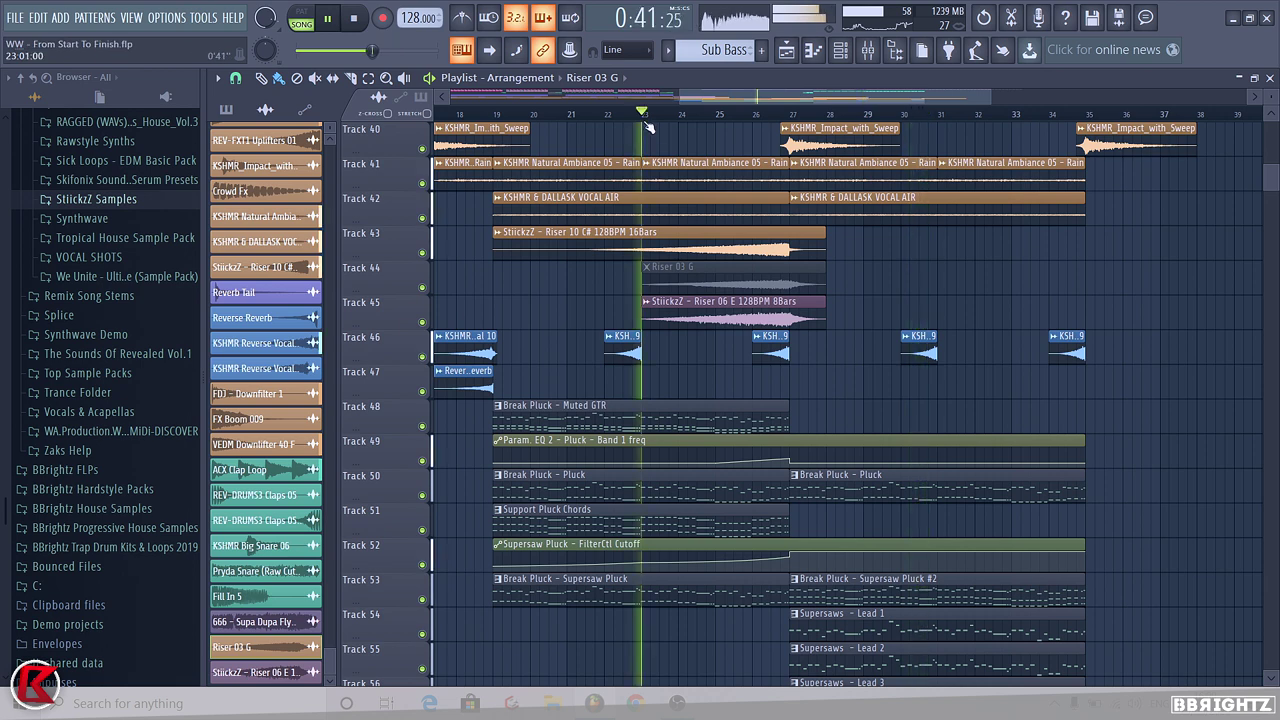
double_click(656, 313)
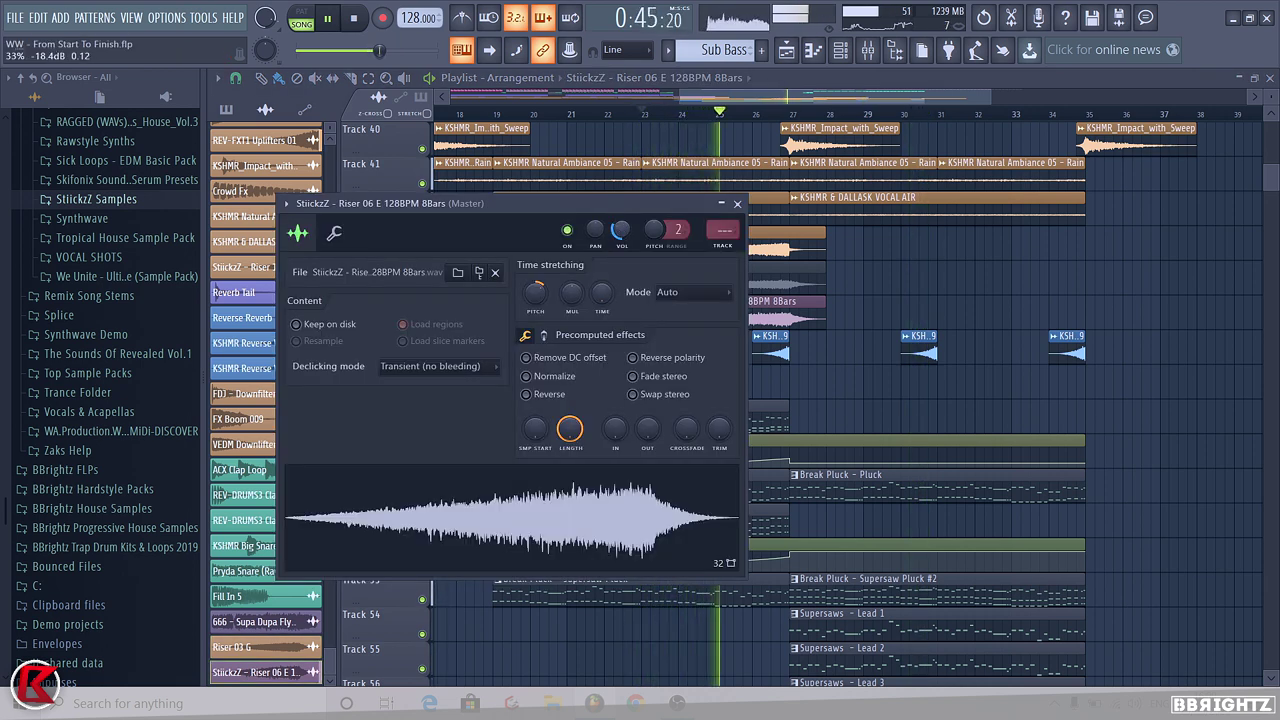
key("Escape")
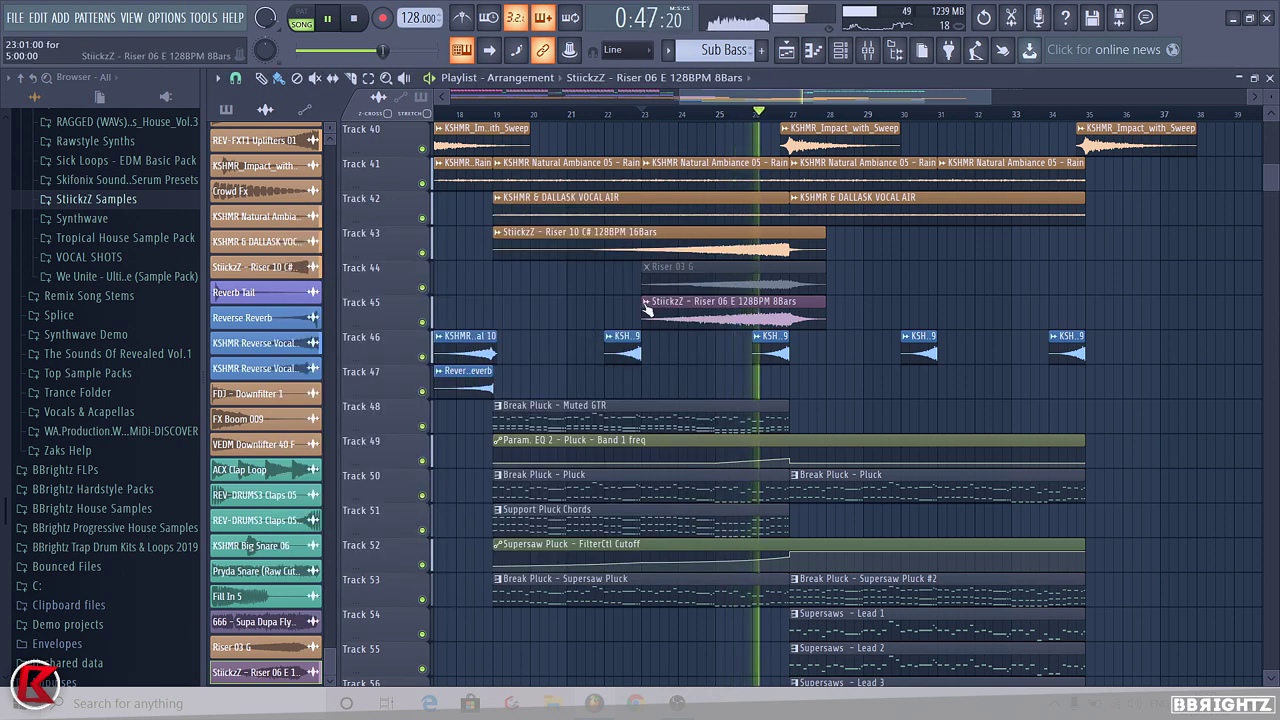
Rename the Riser 06 E channel to Riser 06 and give it the orange color of the other riser clips
left_click(647, 302)
left_click(674, 374)
left_click(592, 354)
key("shift+Home")
key("BackSpace")
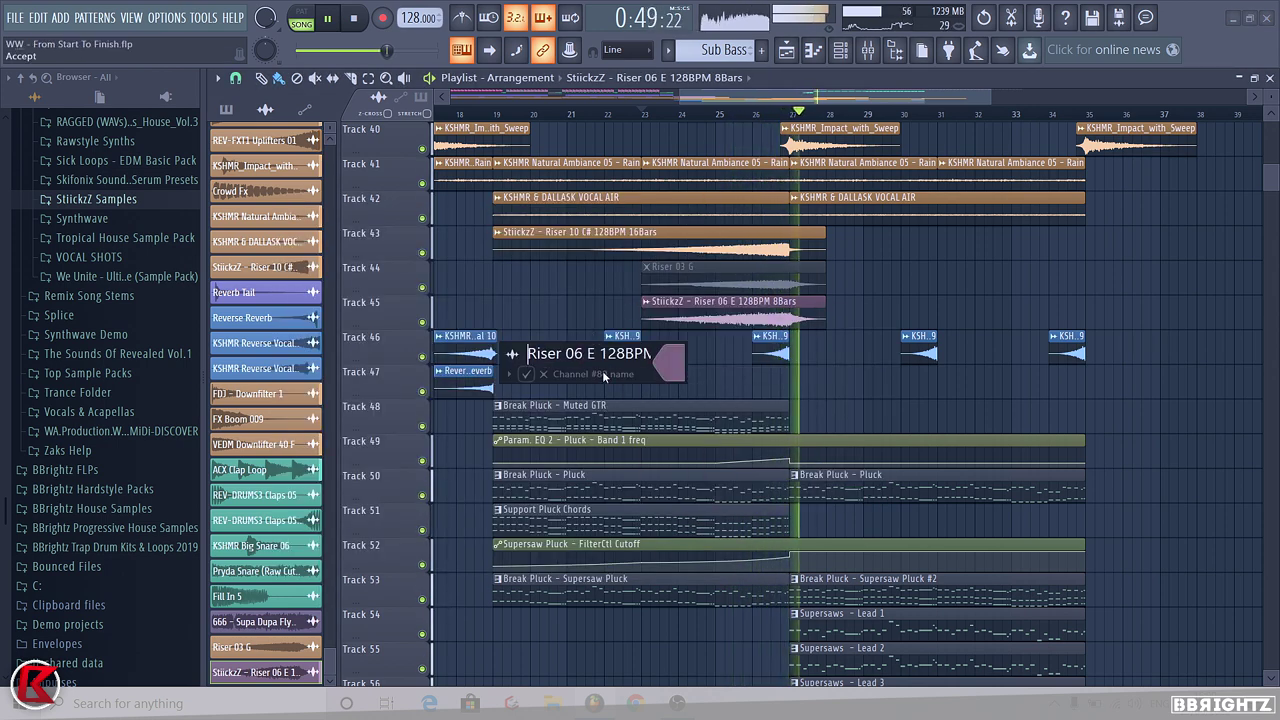
mouse_move(596, 354)
left_mouse_down()
mouse_move(637, 356)
mouse_move(664, 380)
left_mouse_up()
key("BackSpace")
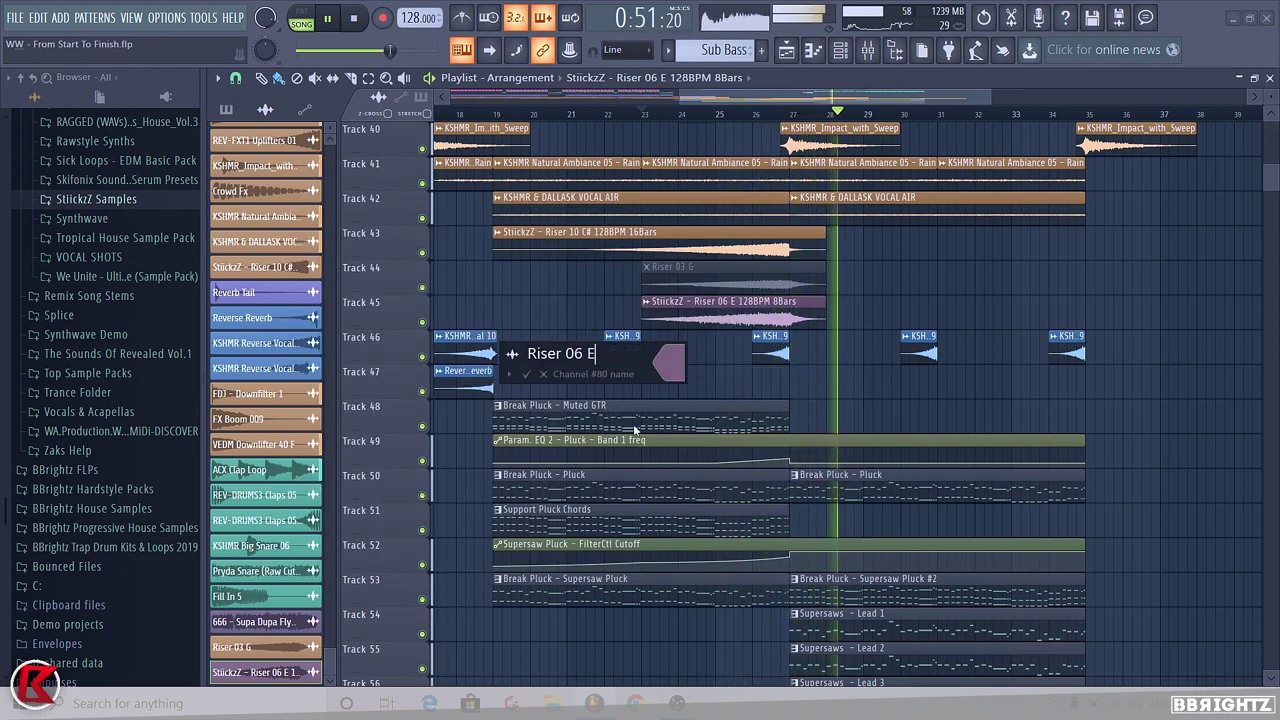
key("BackSpace")
left_click(681, 370)
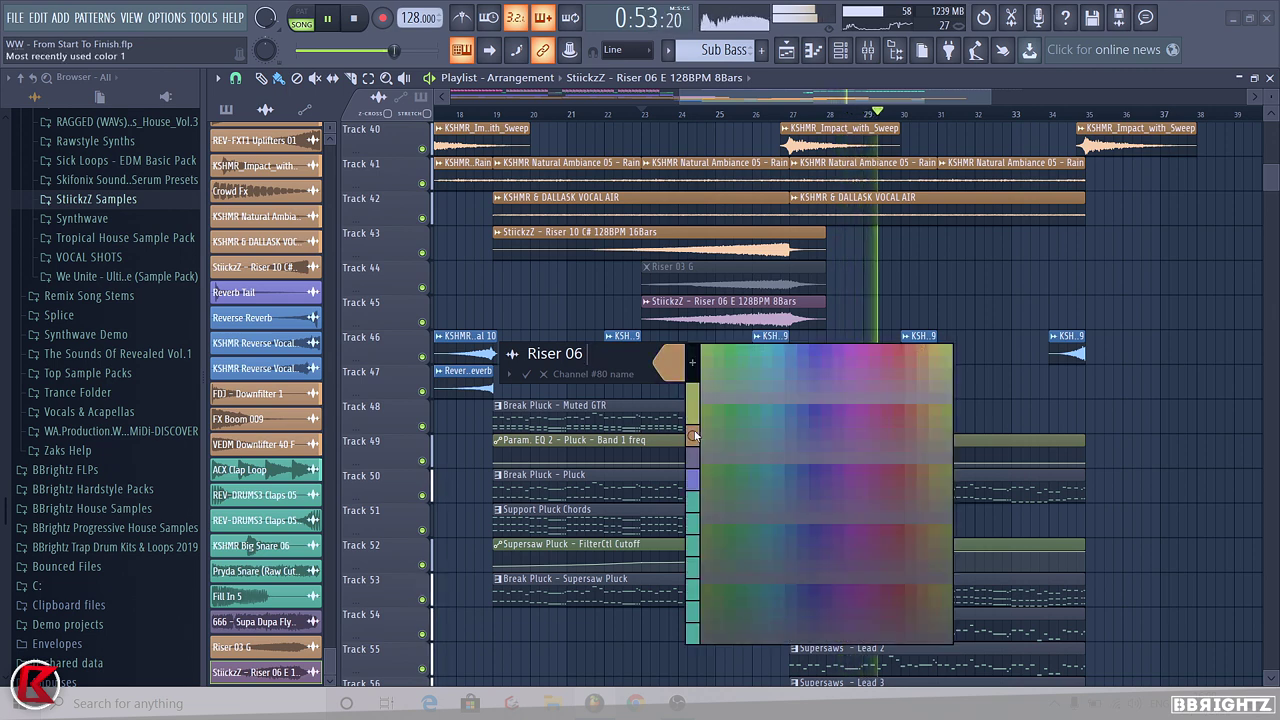
left_click(694, 434)
key("Return")
Copy the Riser 06 and Riser 03 G clips to bar 31 and unmute both Riser 03 G clips
scroll(744, 300, "down", 2)
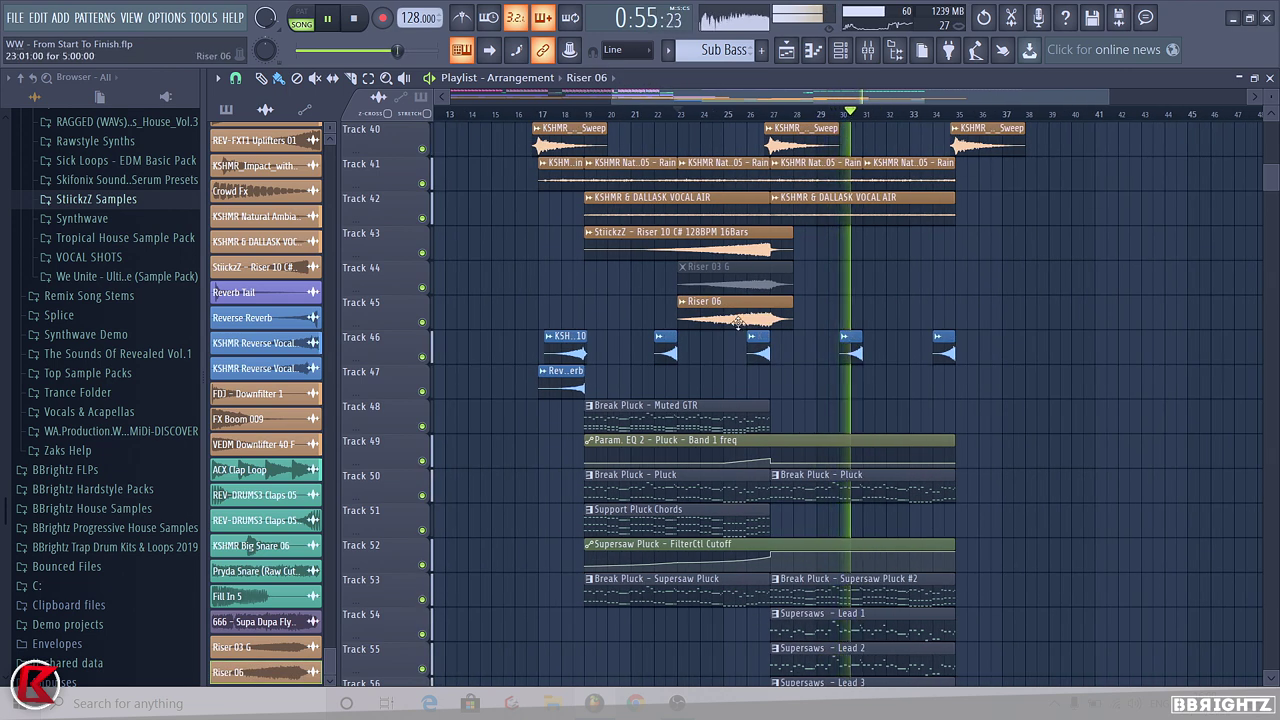
left_click(891, 302)
left_click_drag(917, 340, 929, 340)
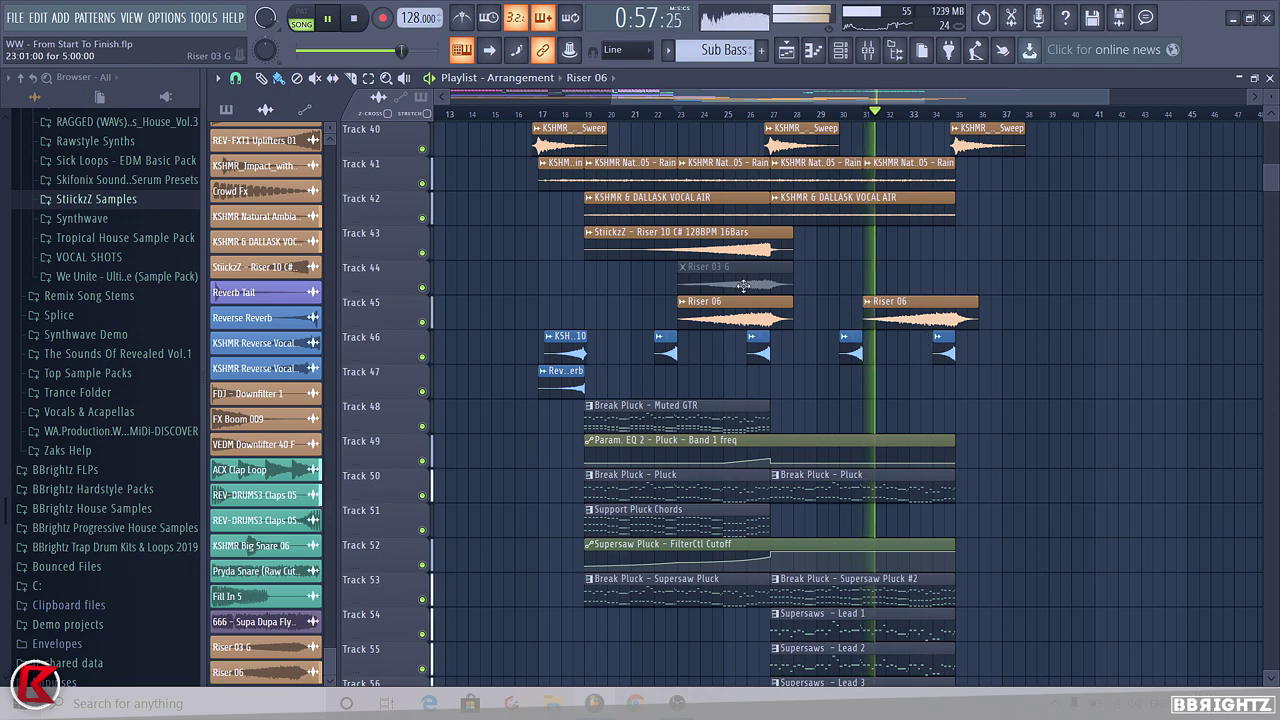
left_click_drag(746, 284, 931, 295)
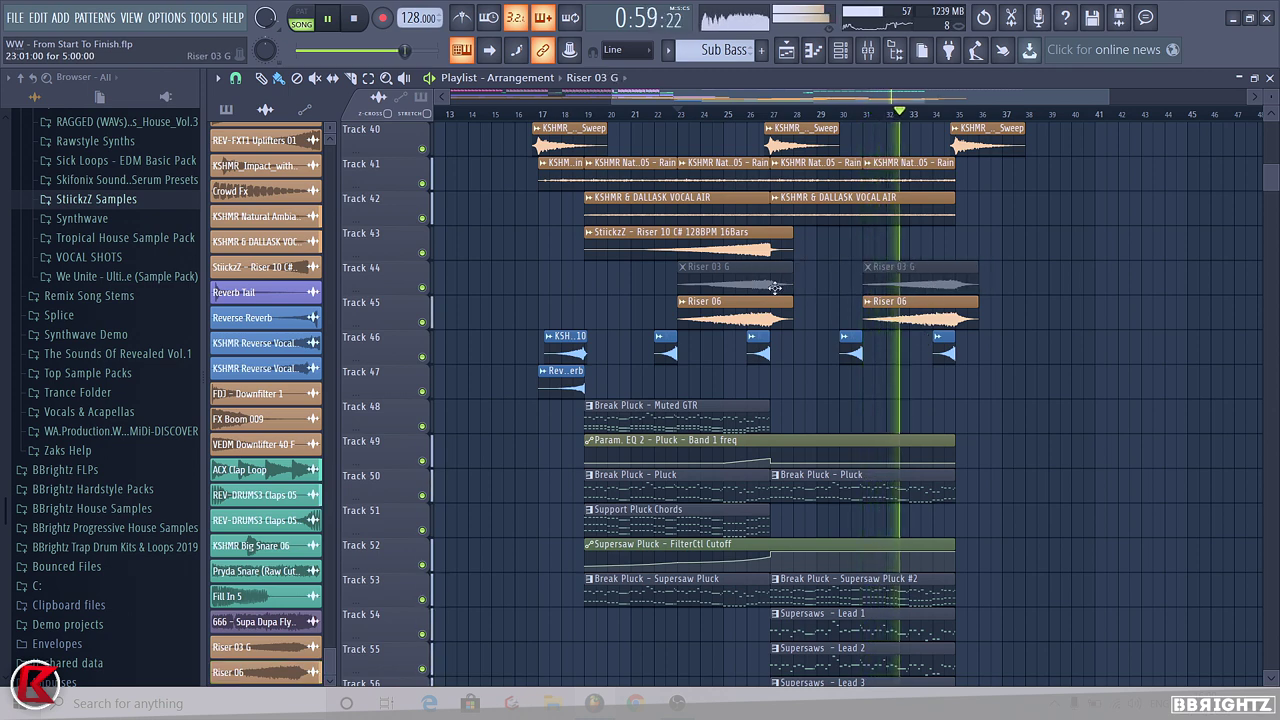
right_click(880, 278, "alt")
right_click(696, 272, "alt")
Review the effect, riser and break tracks in the arrangement during playback, and stop the song
scroll(928, 349, "up", 6)
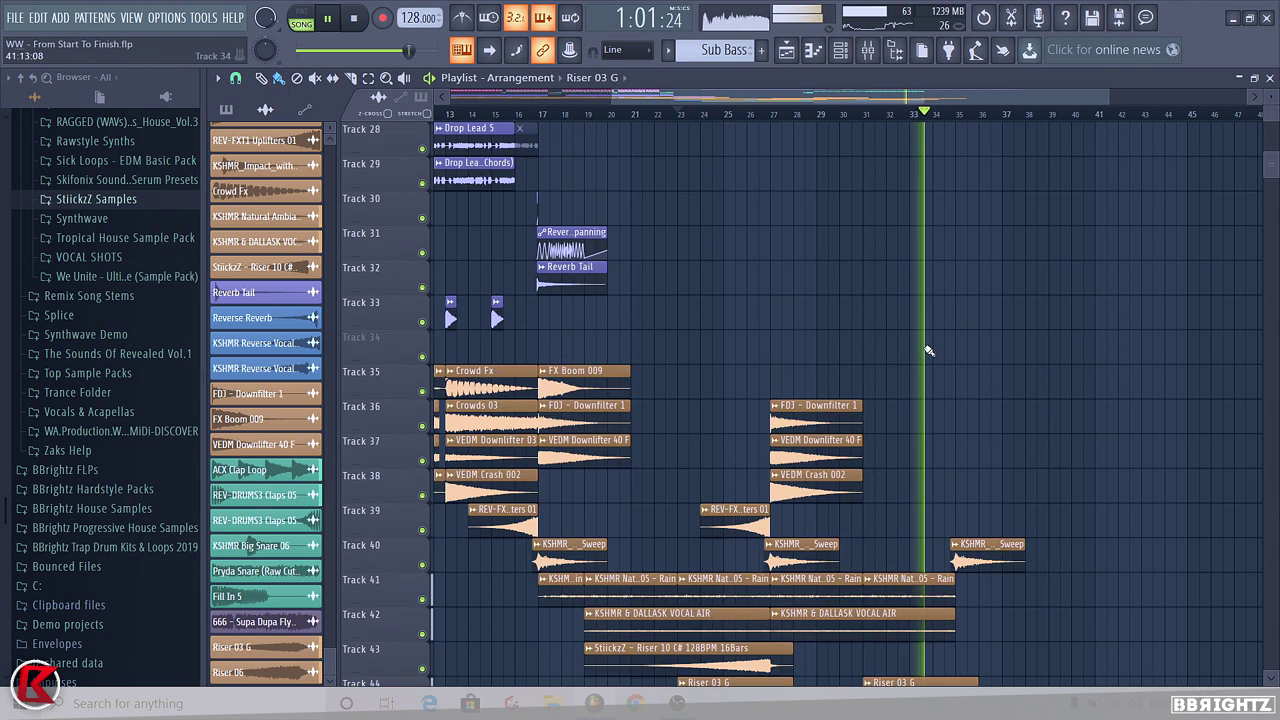
scroll(826, 363, "down", 1)
scroll(900, 420, "down", 2)
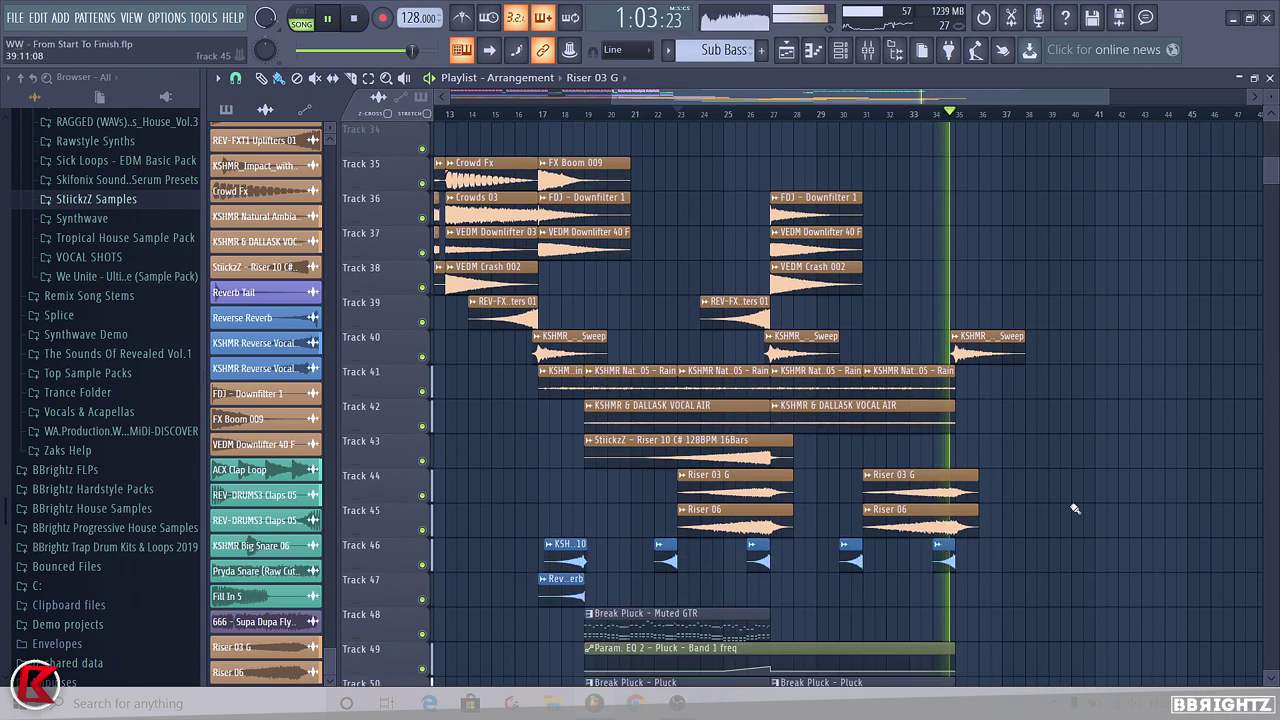
scroll(1005, 490, "down", 1)
scroll(1016, 455, "down", 3)
scroll(634, 329, "down", 2)
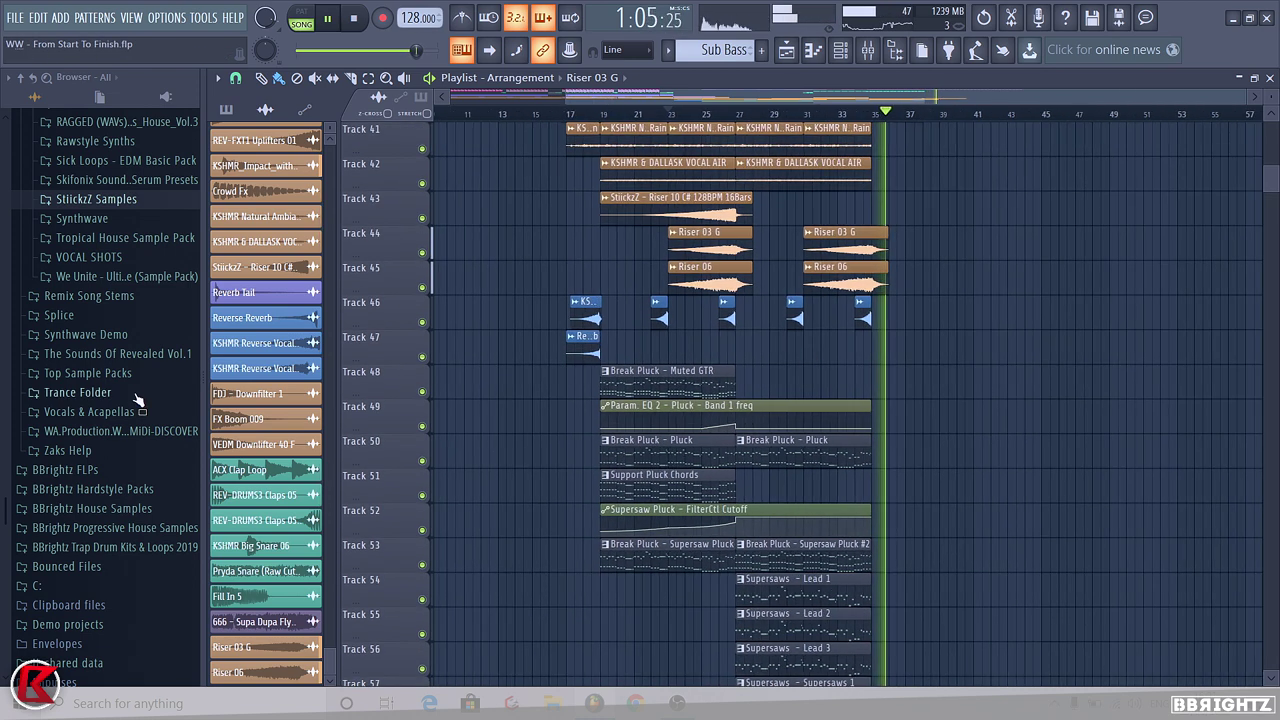
key("space")
Select bars 31 to 35 on the playlist timeline, spanning the Counter Melody clip
left_click(668, 114)
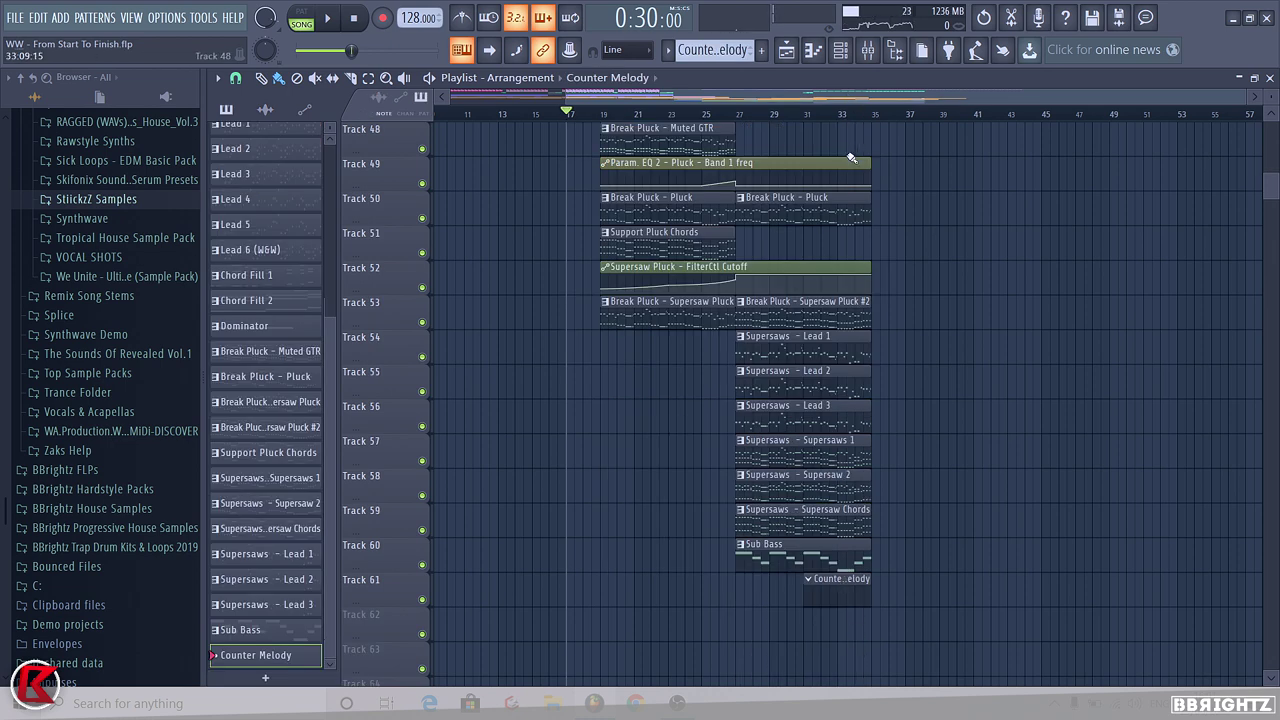
scroll(851, 158, "up", 3)
left_click_drag(828, 116, 904, 146)
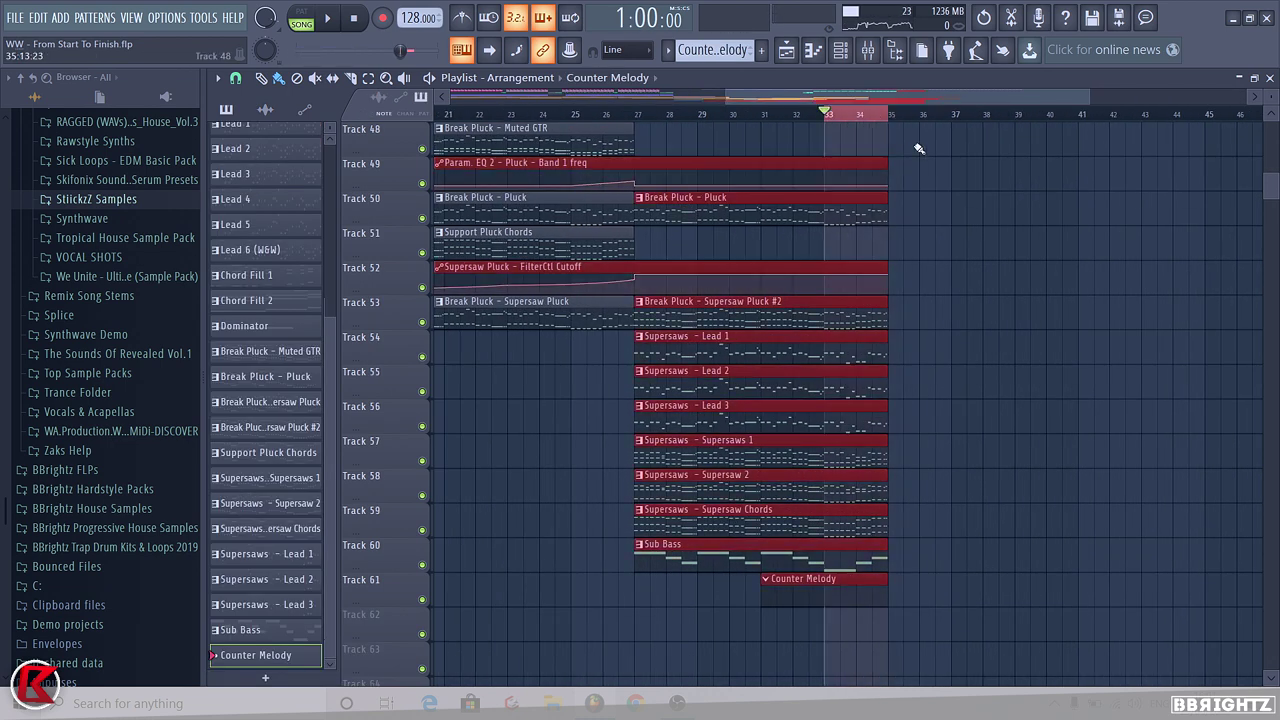
right_click(918, 148)
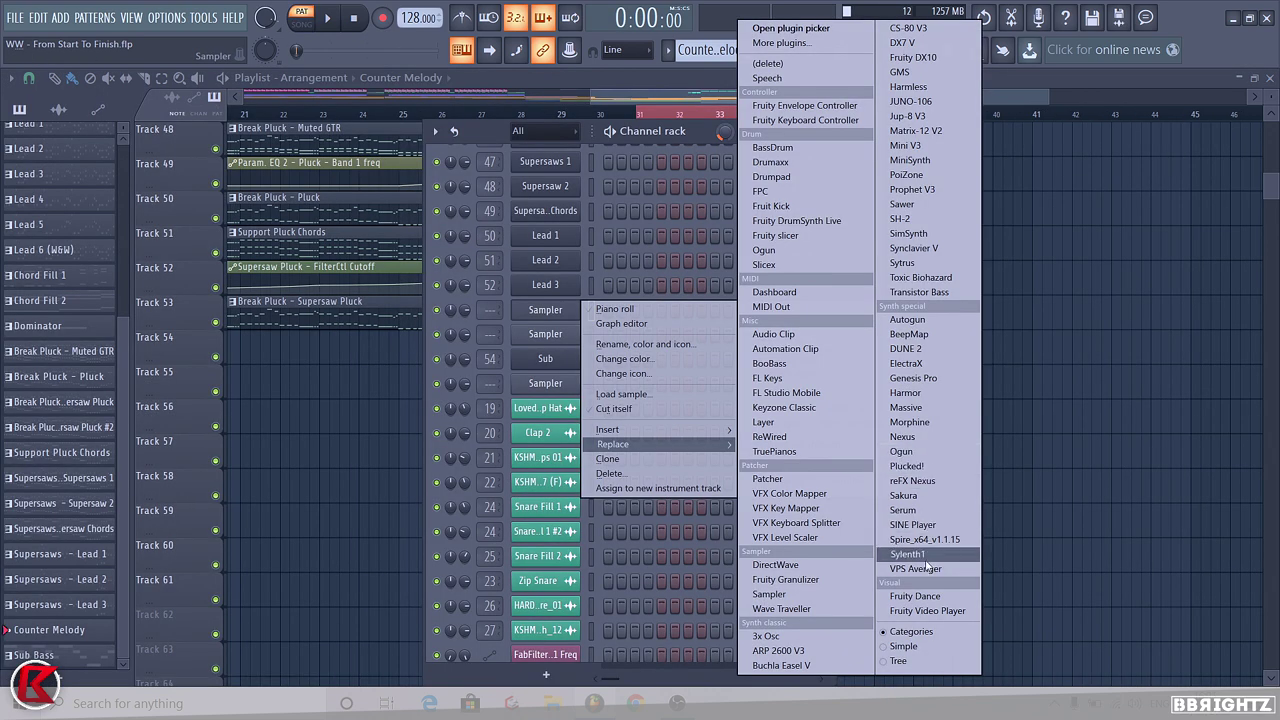
Replace the Sampler channel below Lead 3 with Sylenth1 and load LEAD - Aquamarine from the Artist Signature Bank
left_click(917, 555)
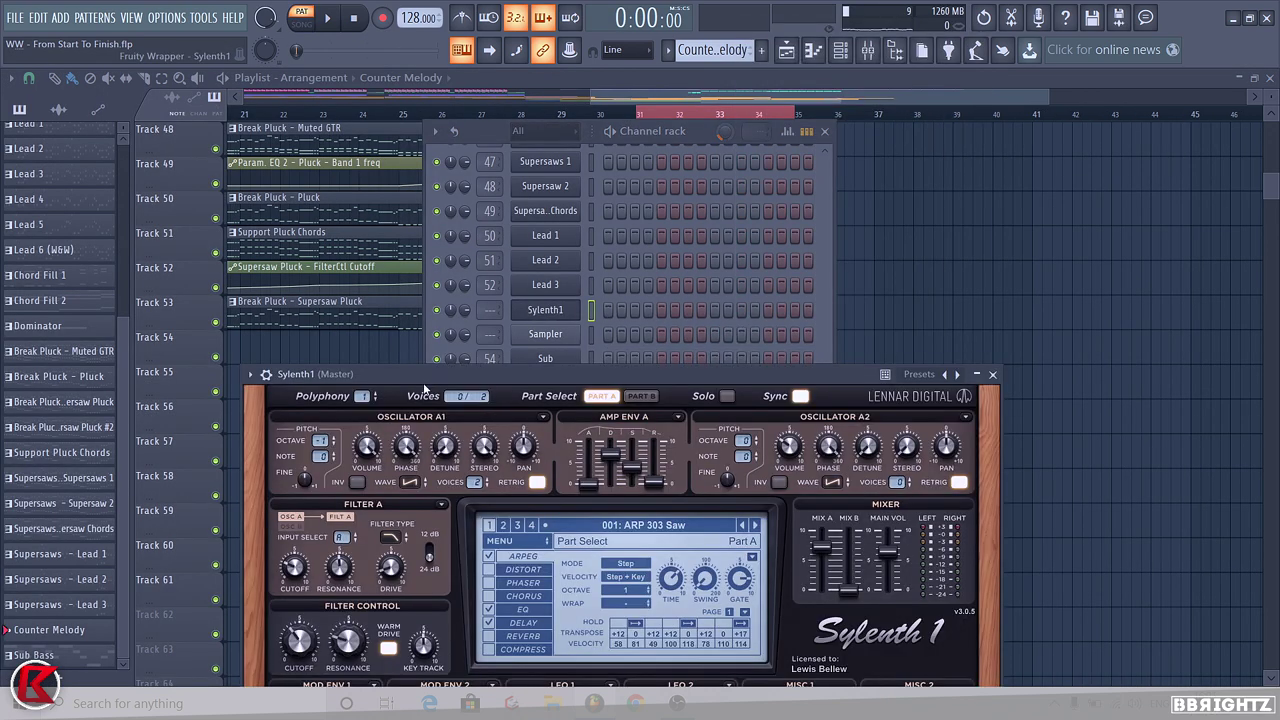
left_click_drag(423, 382, 353, 157)
left_click(447, 318)
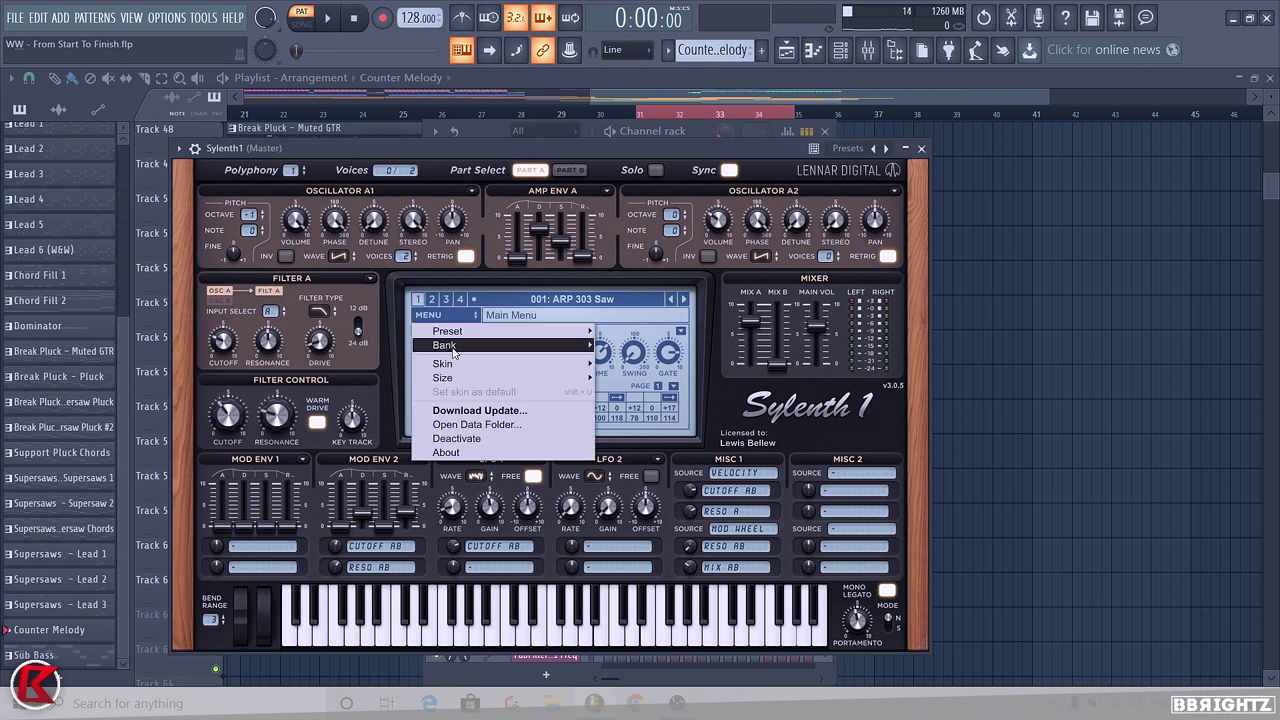
mouse_move(456, 350)
mouse_move(606, 355)
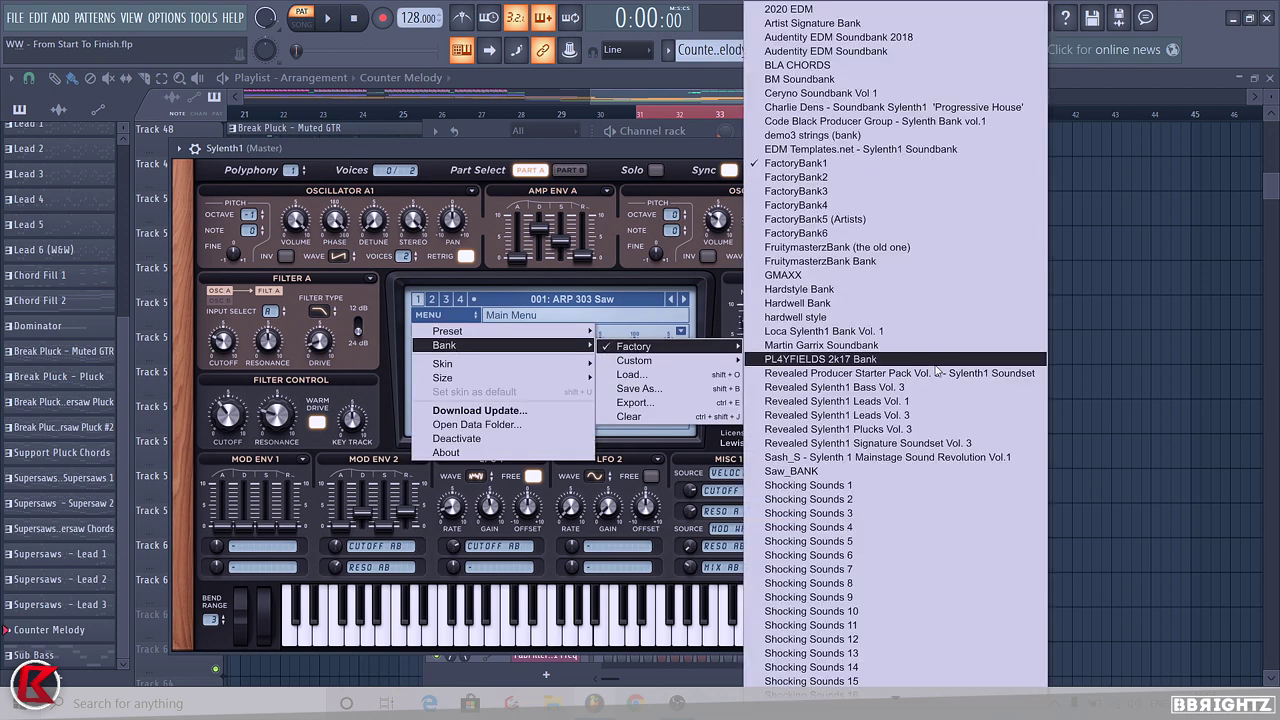
left_click(795, 22)
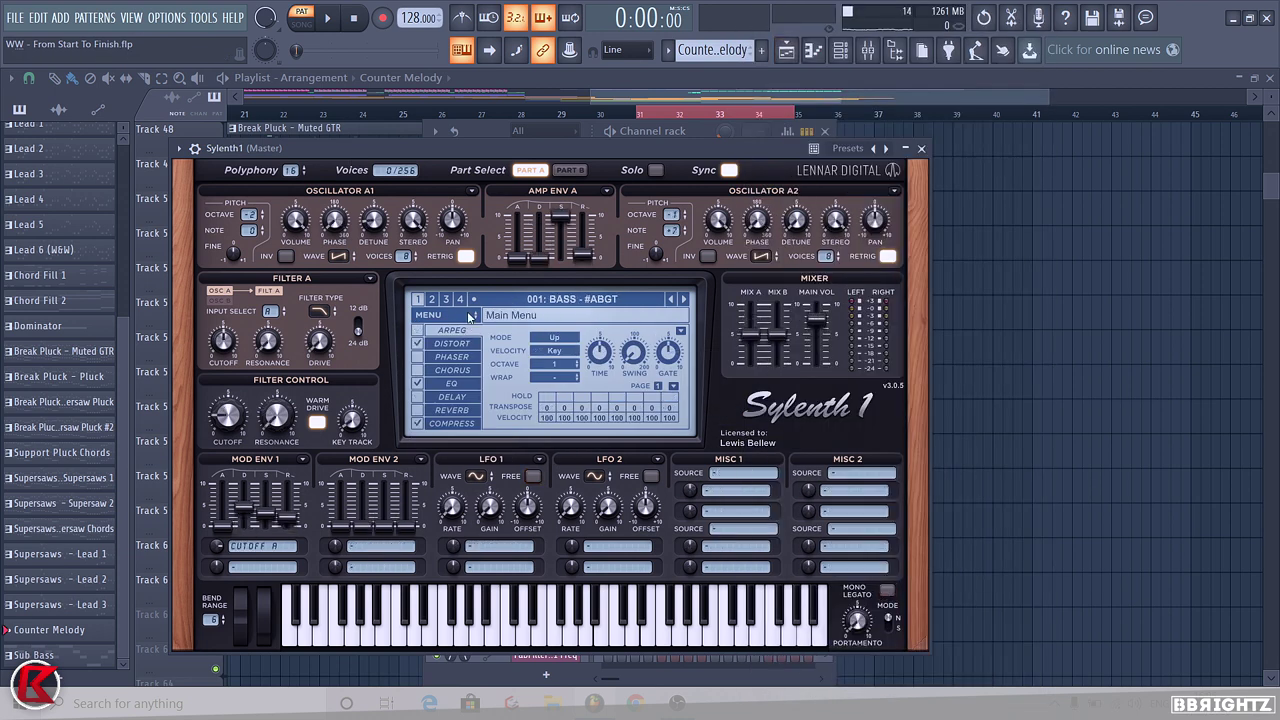
left_click(538, 300)
left_click(545, 640)
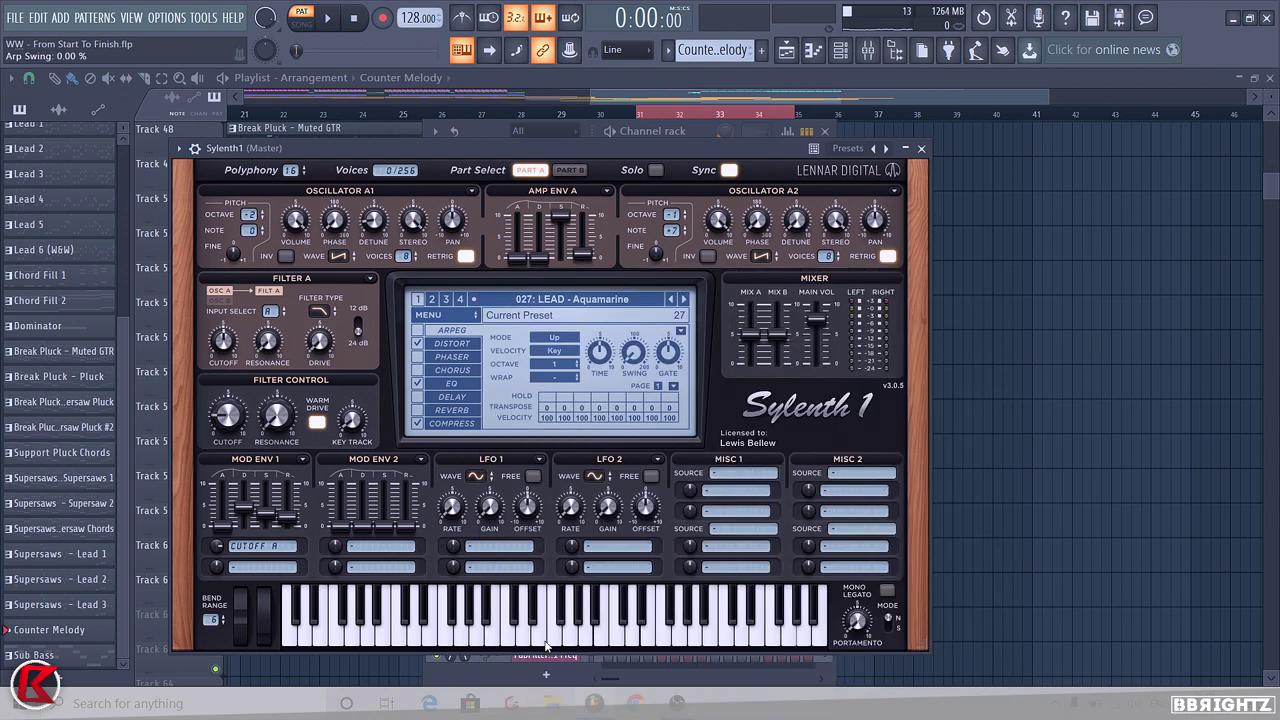
Check the Part A and Part B oscillator settings of the Aquamarine lead and open the Sylenth1 channel's rename settings
left_click(529, 170)
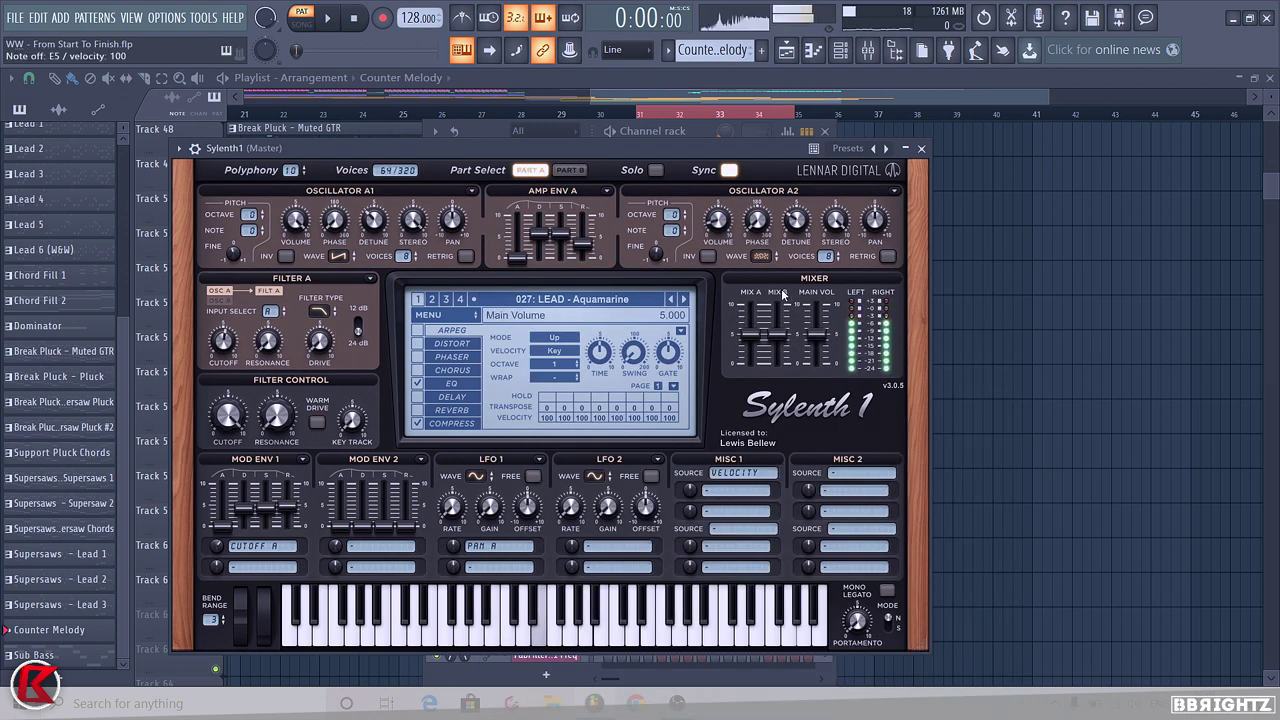
left_click(570, 170)
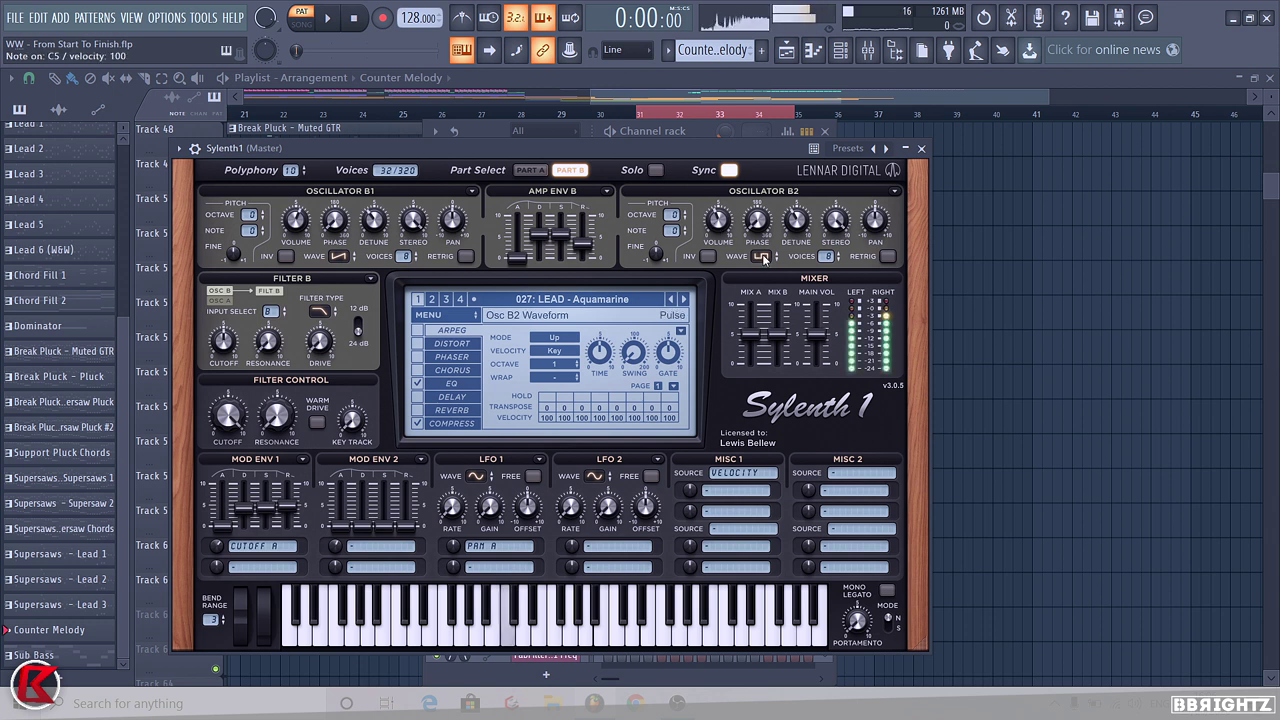
left_click(530, 170)
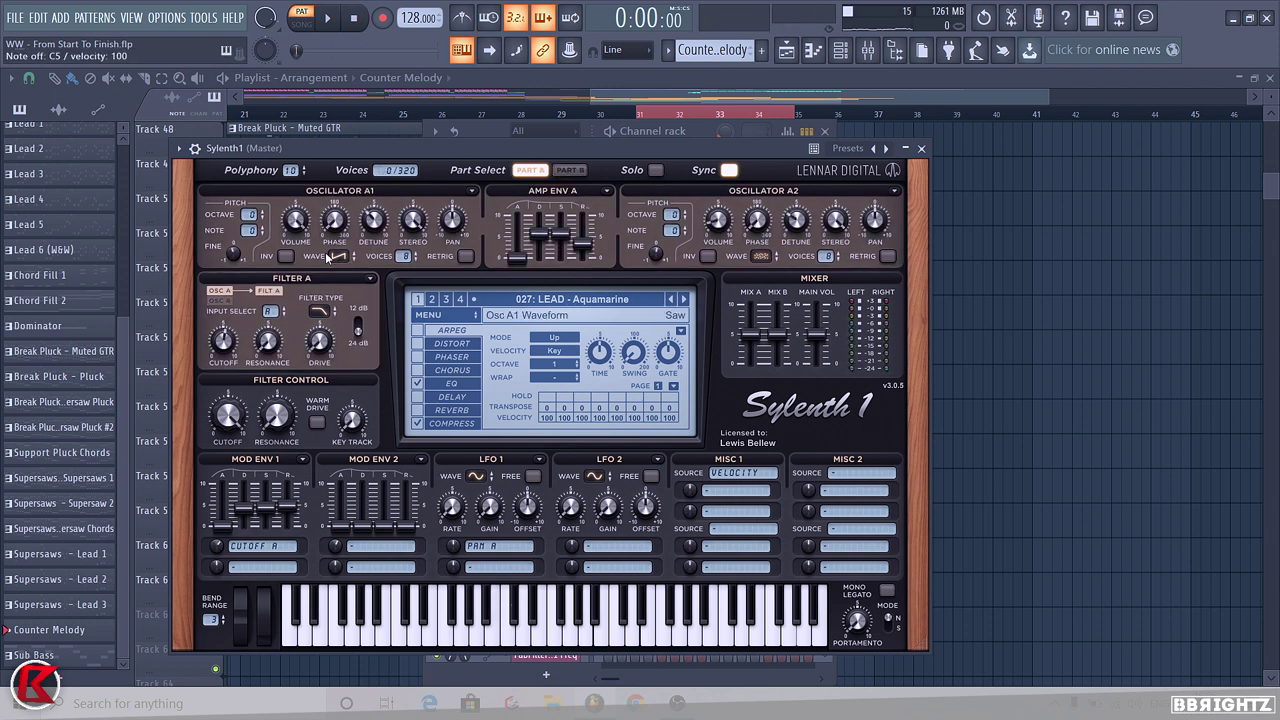
left_click(332, 256)
left_click(517, 212)
left_click(921, 148)
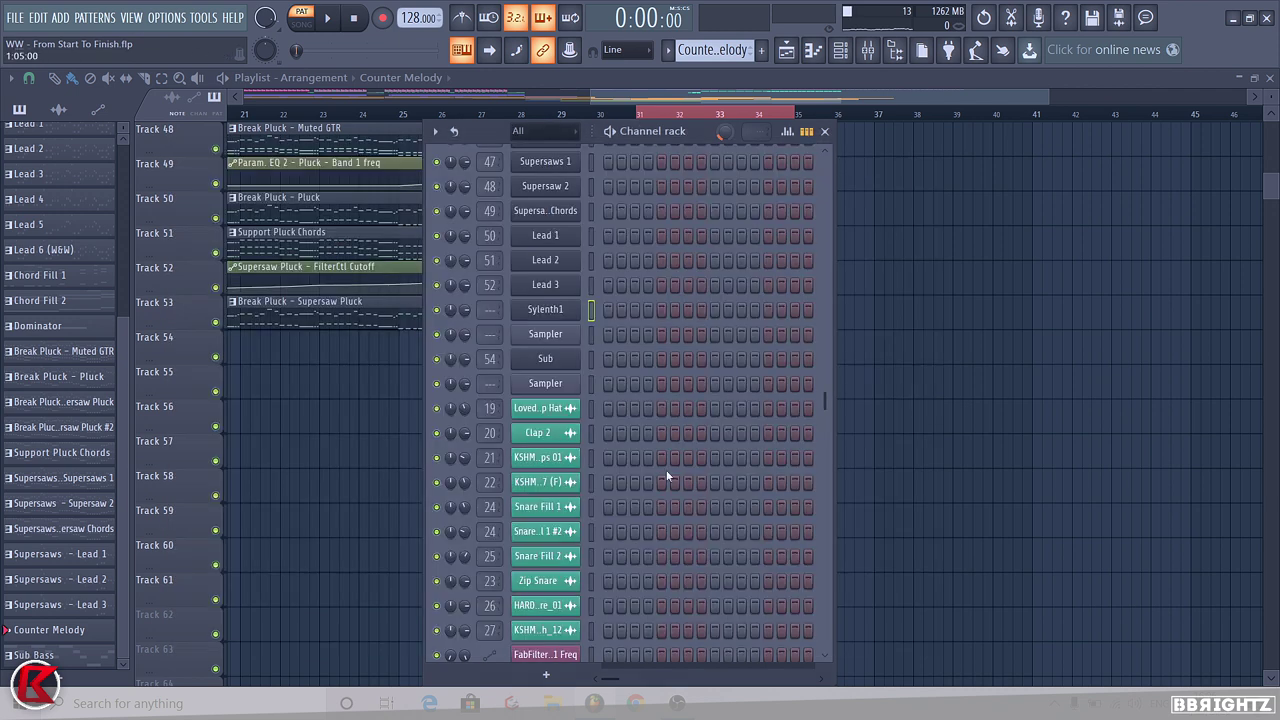
right_click(557, 316)
left_click(677, 345)
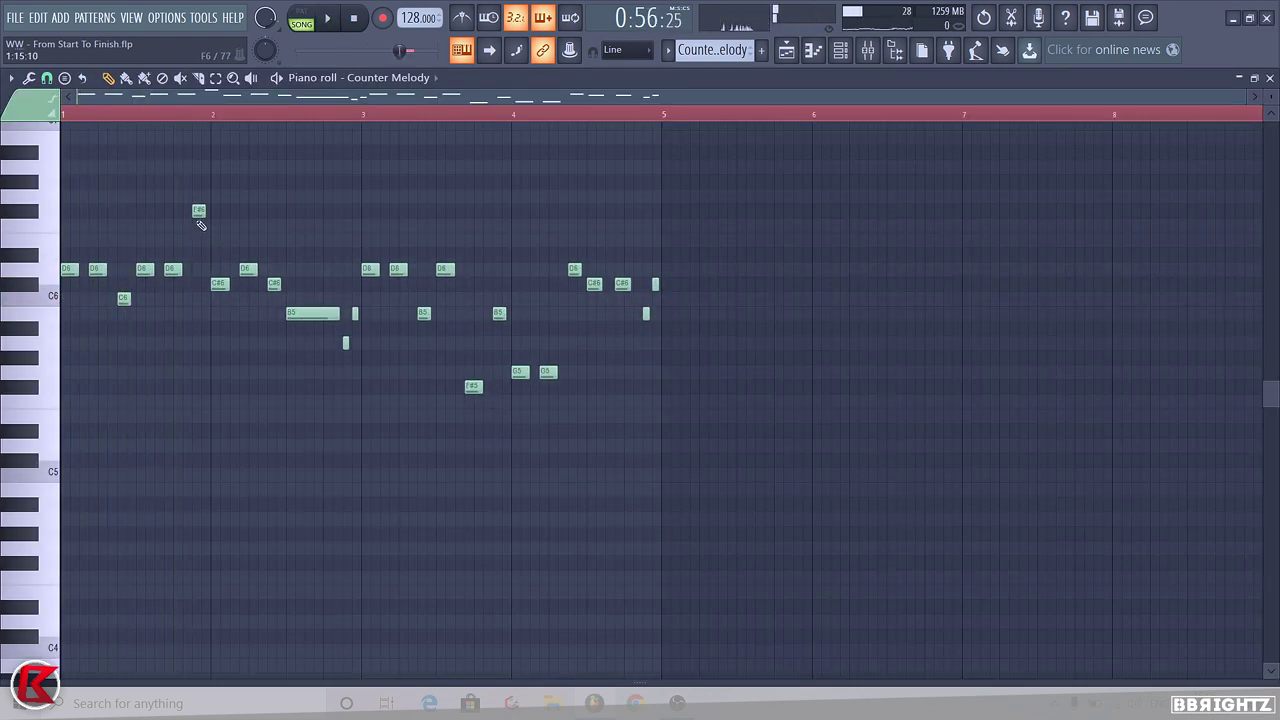
Try the last bar 1 note of the counter melody on D#6 and audition the phrase
left_click_drag(198, 211, 198, 255)
key("space")
key("space")
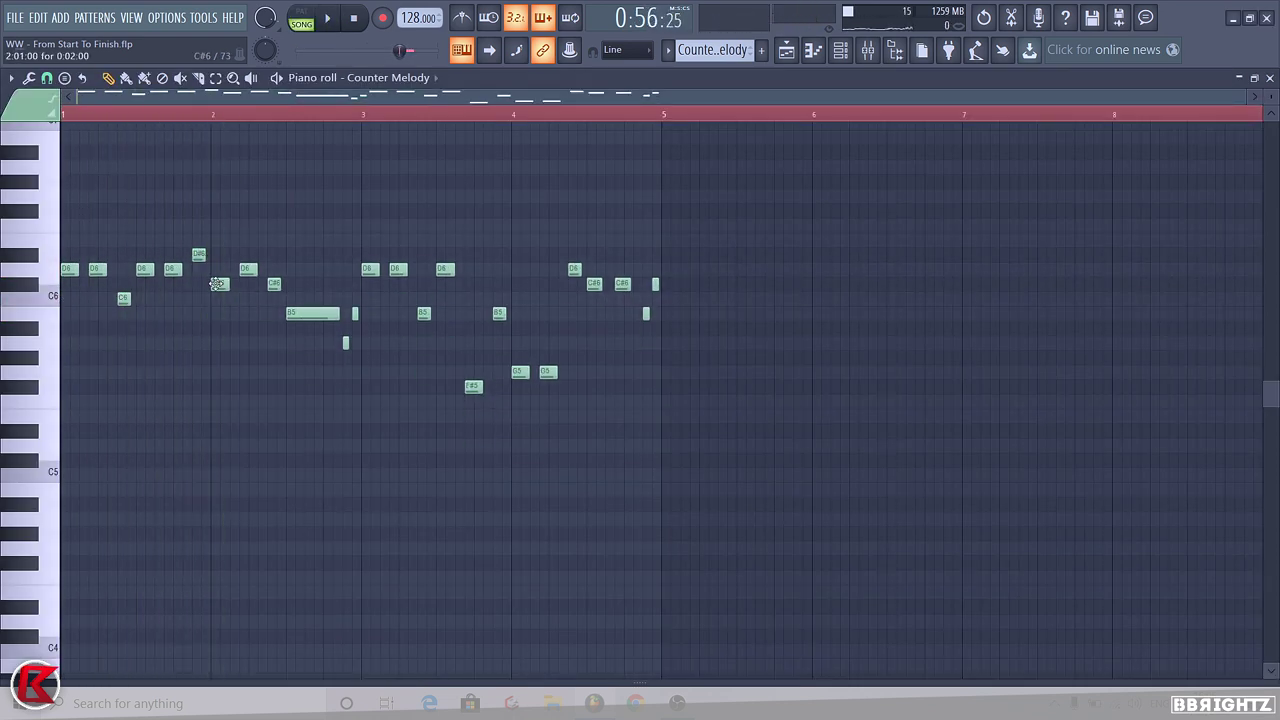
key("space")
key("space")
key("space")
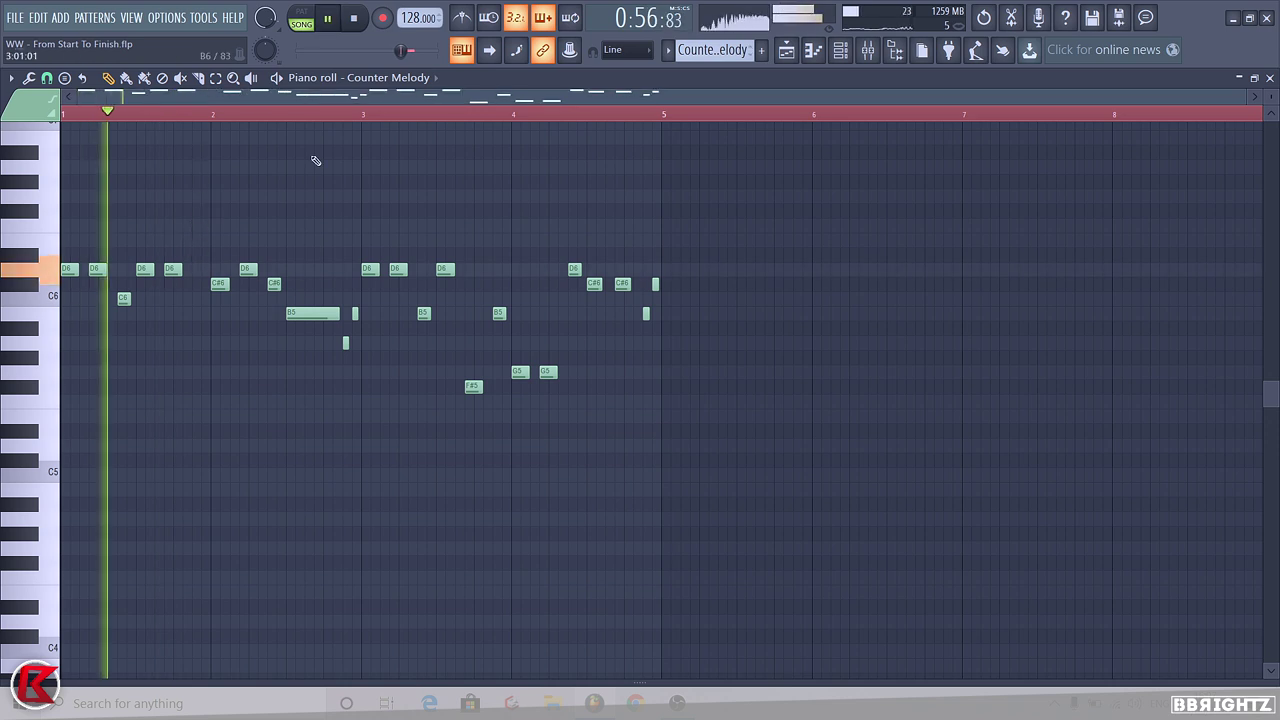
Try the last bar 1 note on G6 and the first two bar 2 notes on D6 and F6, auditioning the phrase
key("space")
left_click(198, 196)
left_click_drag(219, 284, 219, 270)
key("space")
left_click_drag(247, 270, 243, 225)
key("space")
key("space")
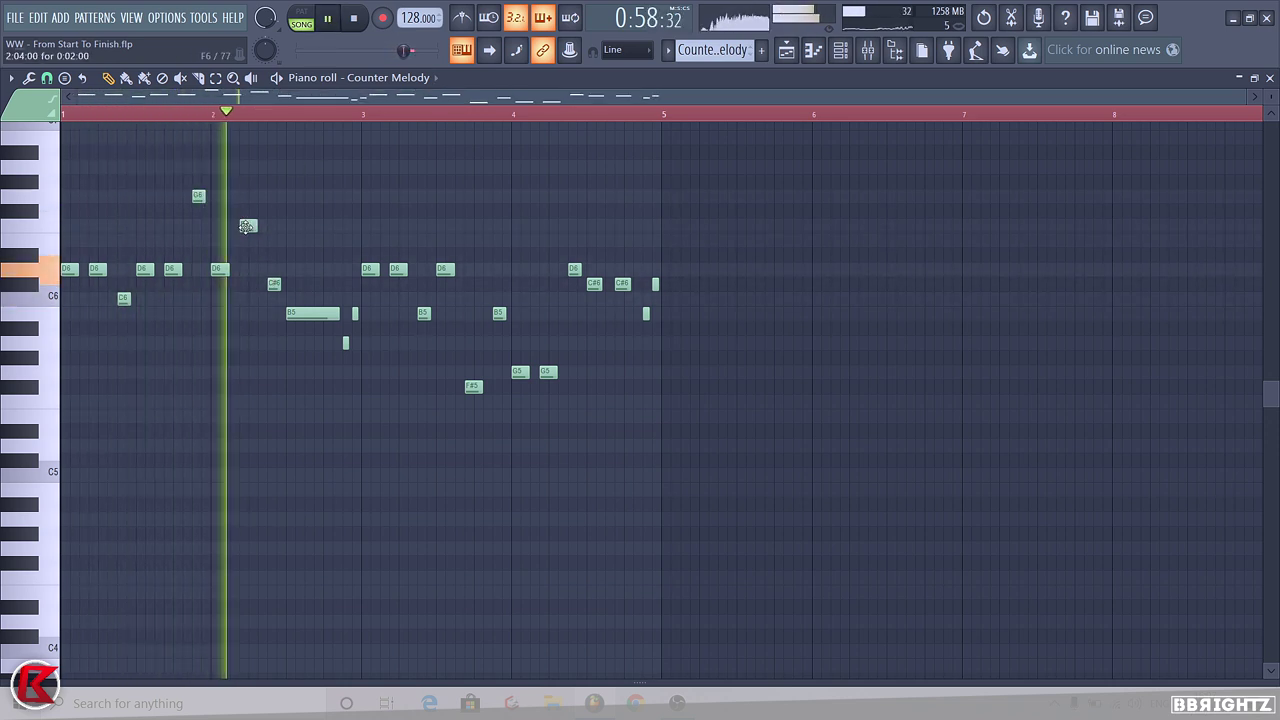
key("space")
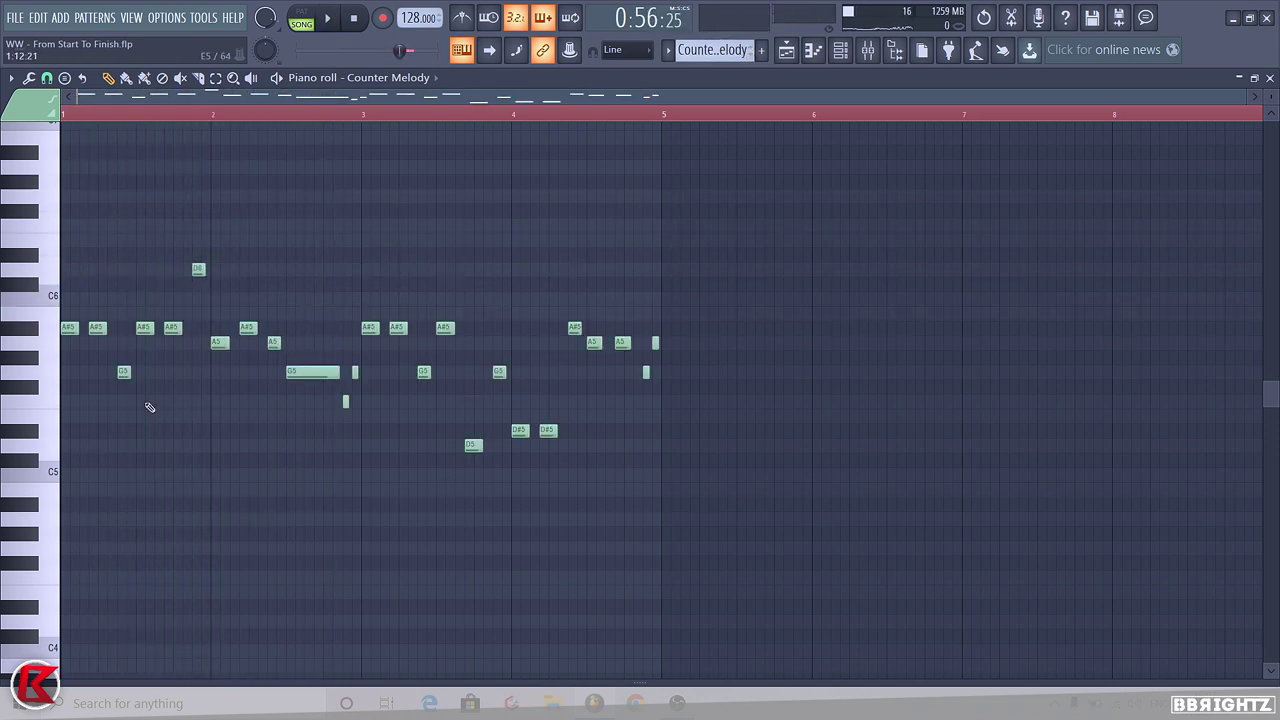
Try transposing the whole counter melody up seven semitones to start on F6, and audition it
key("space")
key("space")
left_click(27, 332)
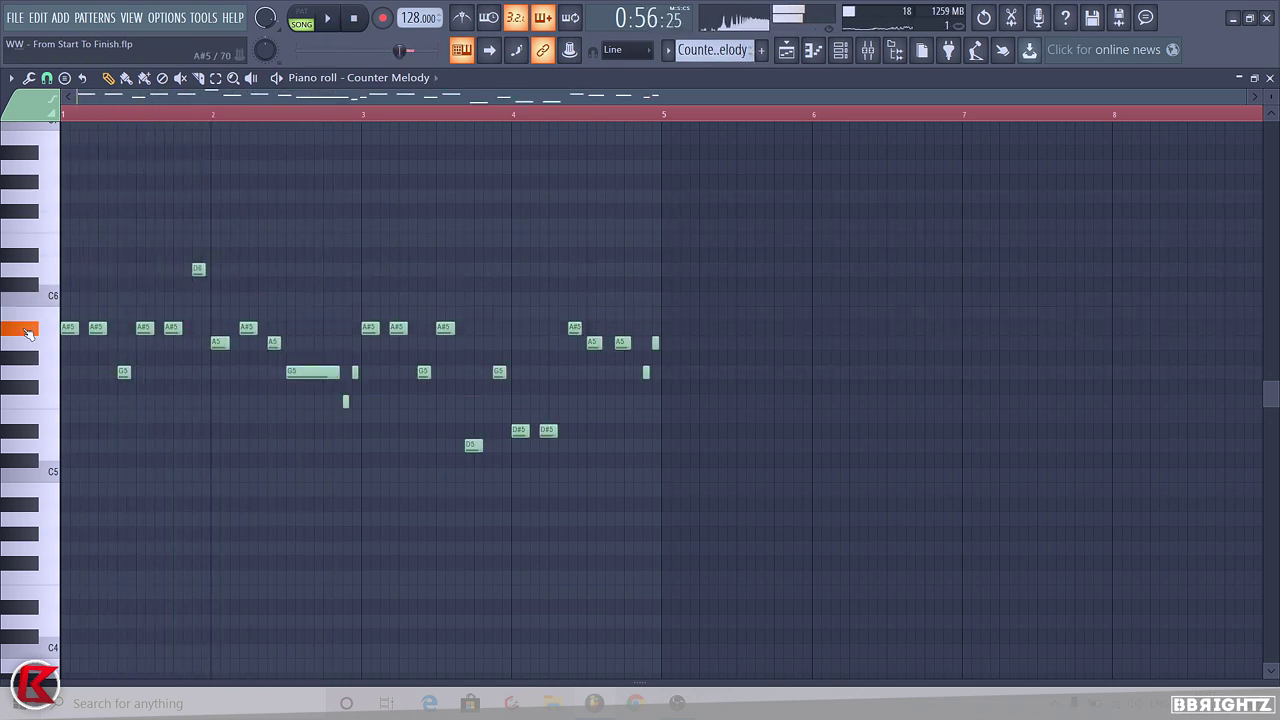
key("shift+Down")
key("shift+Down")
key("shift+Down")
key("shift+Up")
key("shift+Up")
key("shift+Up")
key("shift+Up")
key("shift+Up")
key("shift+Up")
key("shift+Up")
key("shift+Up")
key("shift+Up")
key("shift+Up")
key("space")
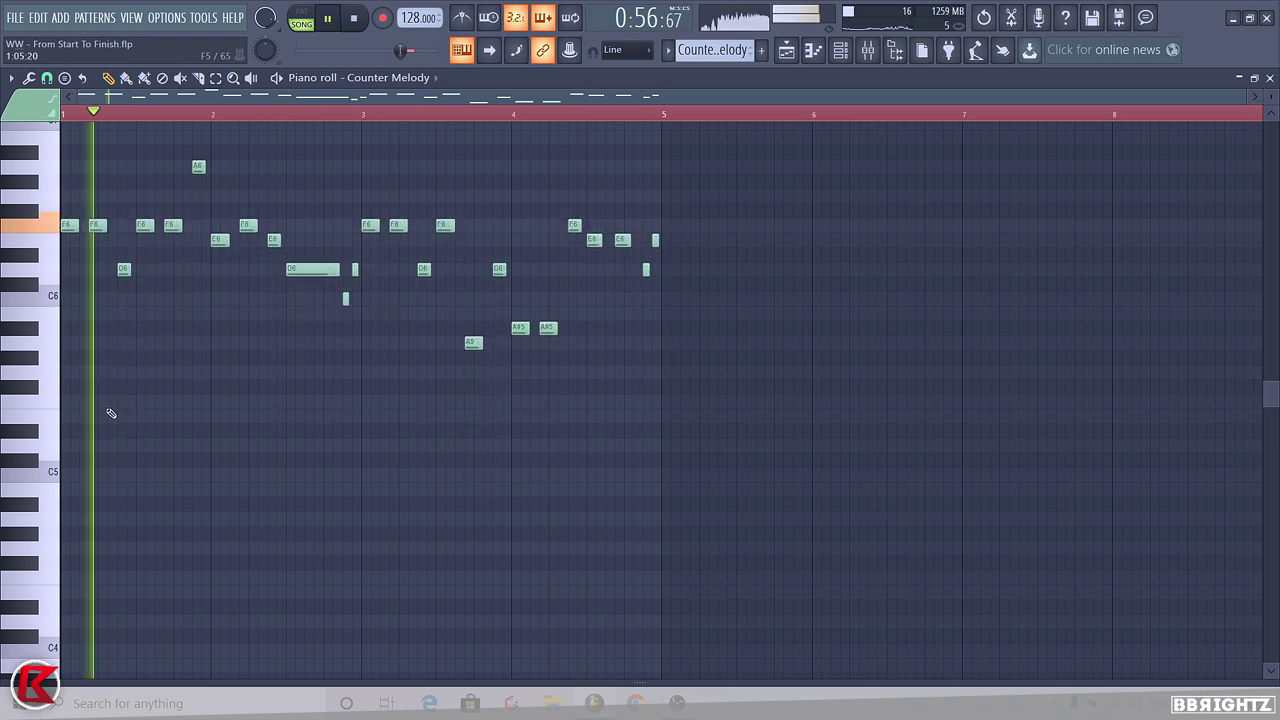
Transpose the whole counter melody back down seven semitones to start on A#5, and replay it
key("space")
key("shift+Down")
key("shift+Down")
key("shift+Down")
key("shift+Down")
key("shift+Down")
key("shift+Down")
key("shift+Down")
key("space")
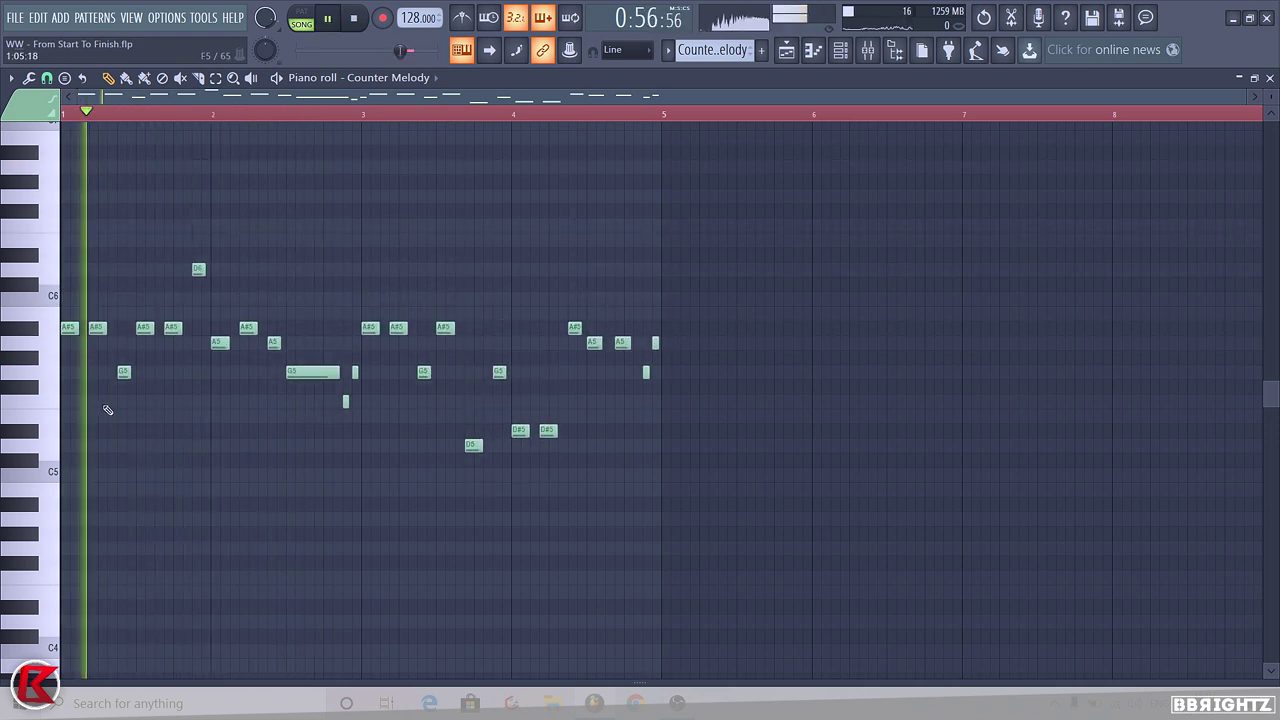
key("space")
Lower the four repeated bar 1 notes to G5 and the short note between them to D5, auditioning the result
left_click(48, 382)
left_click_drag(177, 407, 66, 324)
key("shift+Down")
key("shift+Down")
key("shift+Down")
key("space")
key("space")
key("space")
left_click_drag(123, 421, 124, 452)
key("space")
key("space")
key("space")
Lower the last note of bar 1 to A#5 and audition the phrase
left_click(198, 270)
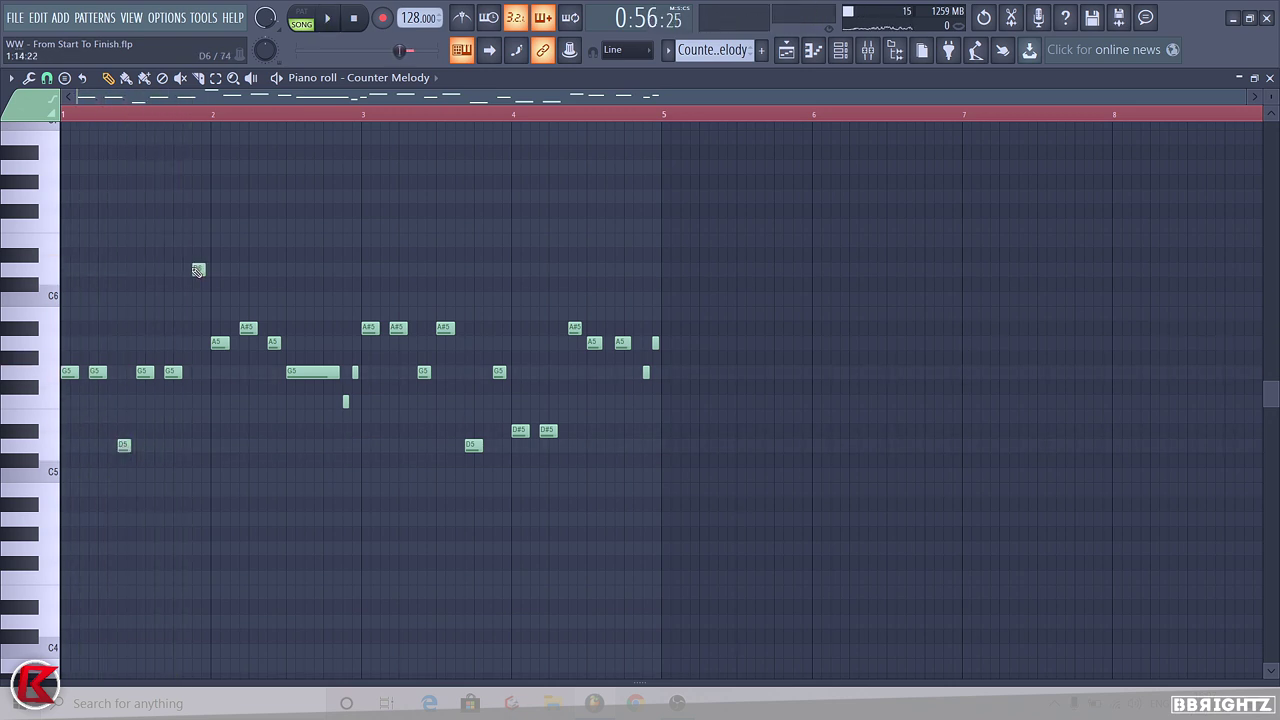
key("shift+Down")
key("ctrl+d")
key("space")
key("space")
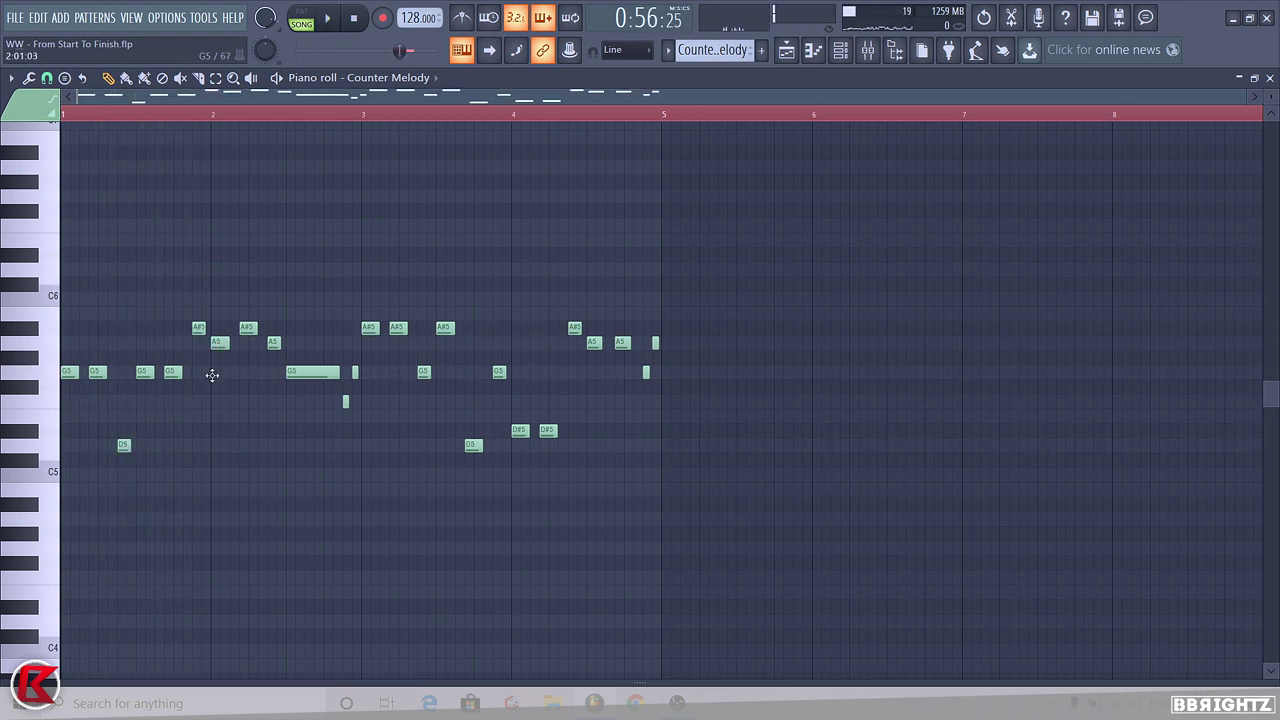
Lower the bar 2 notes to F5, G5, F5 and a long D5, and the two closing short notes to C5 and F5
left_click_drag(304, 443, 304, 445)
key("space")
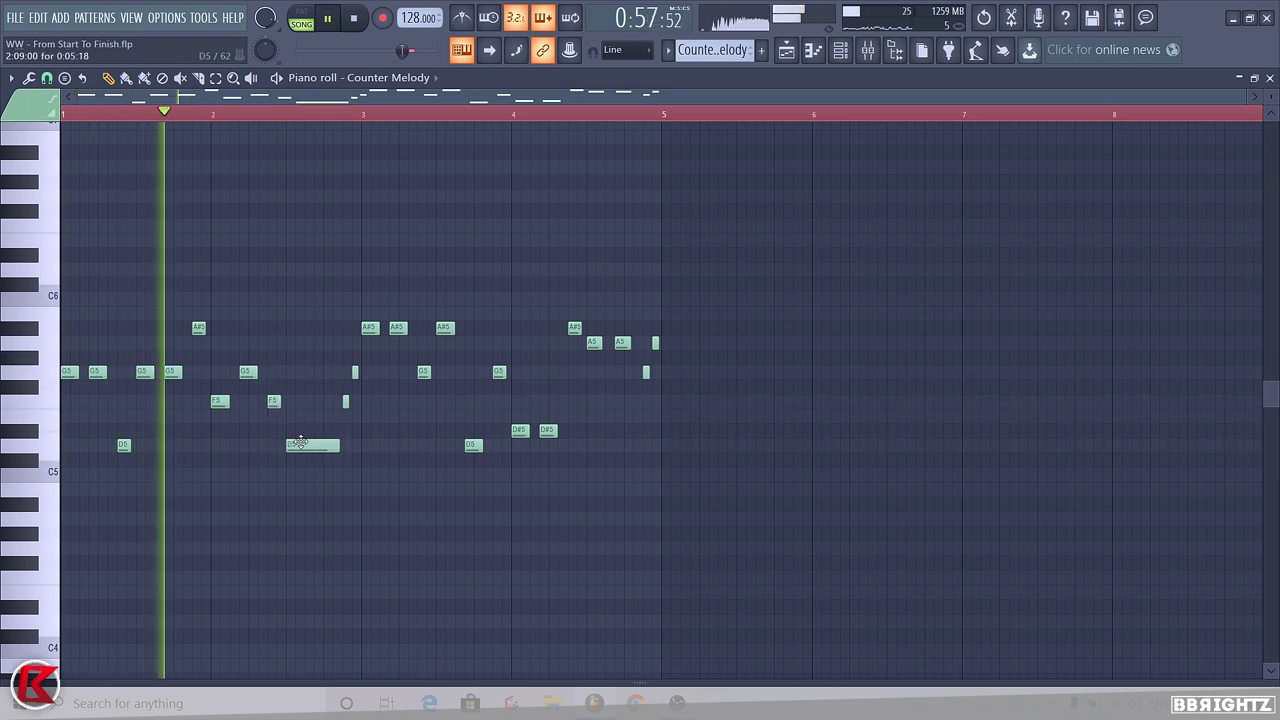
key("space")
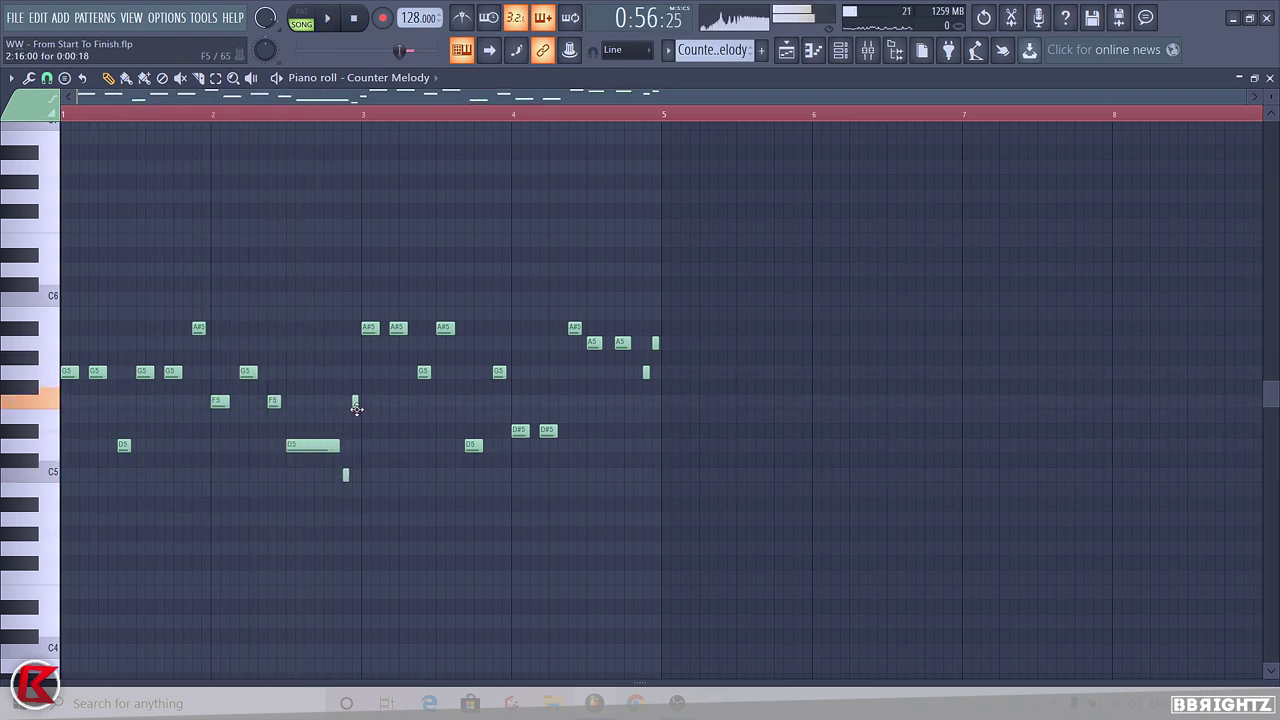
key("space")
Set bar 2's final short note to D#5 and the first five bar 3 notes to G5, G5, D#5, G5 and A#5
left_click_drag(354, 446, 474, 329)
key("space")
key("shift+Down")
key("shift+Down")
key("ctrl+d")
key("space")
key("space")
key("space")
Lower the last short note of bar 3 to D#5 and audition the phrase
left_click_drag(497, 373, 497, 432)
key("space")
key("space")
key("space")
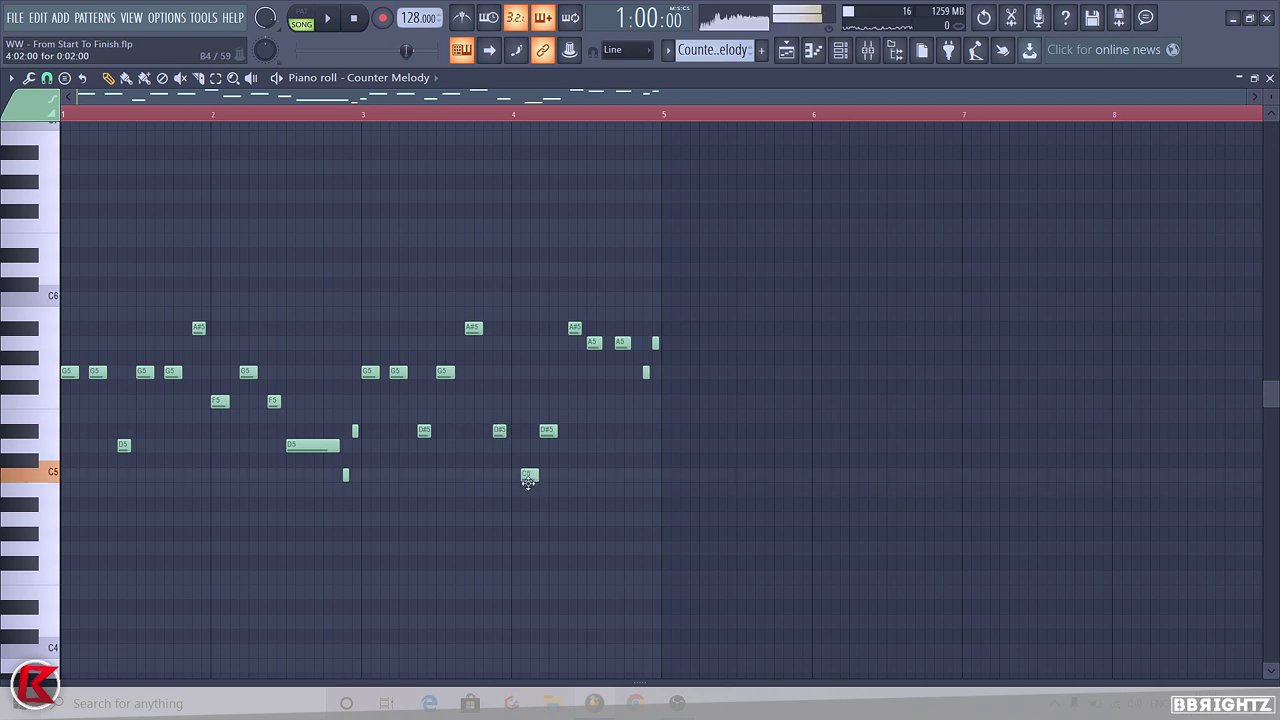
Move the first two notes of bar 4 to C6 at their original timing and audition the melody
left_click_drag(528, 484, 519, 484)
key("space")
left_click_drag(549, 432, 510, 462)
key("space")
key("ctrl+Up")
key("ctrl+d")
key("space")
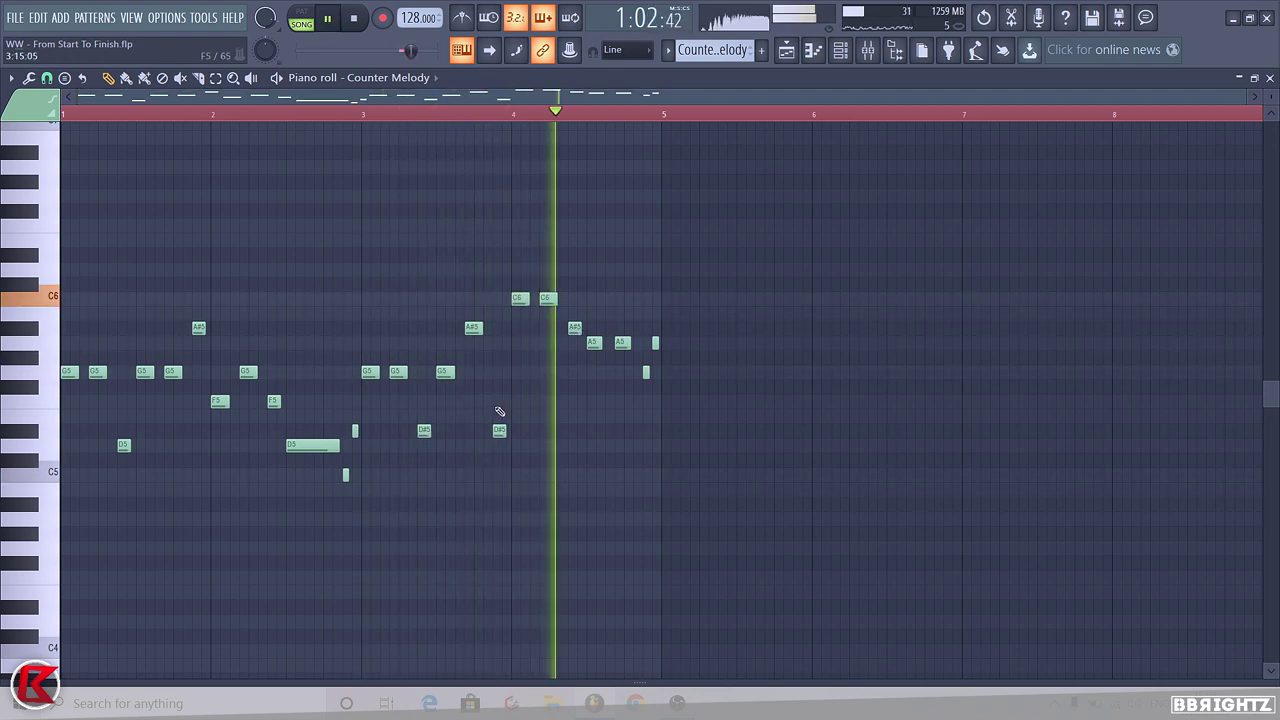
Inspect the bar 4 notes of the Counter Melody in the piano roll and play the pattern on its own
key("space")
key("space")
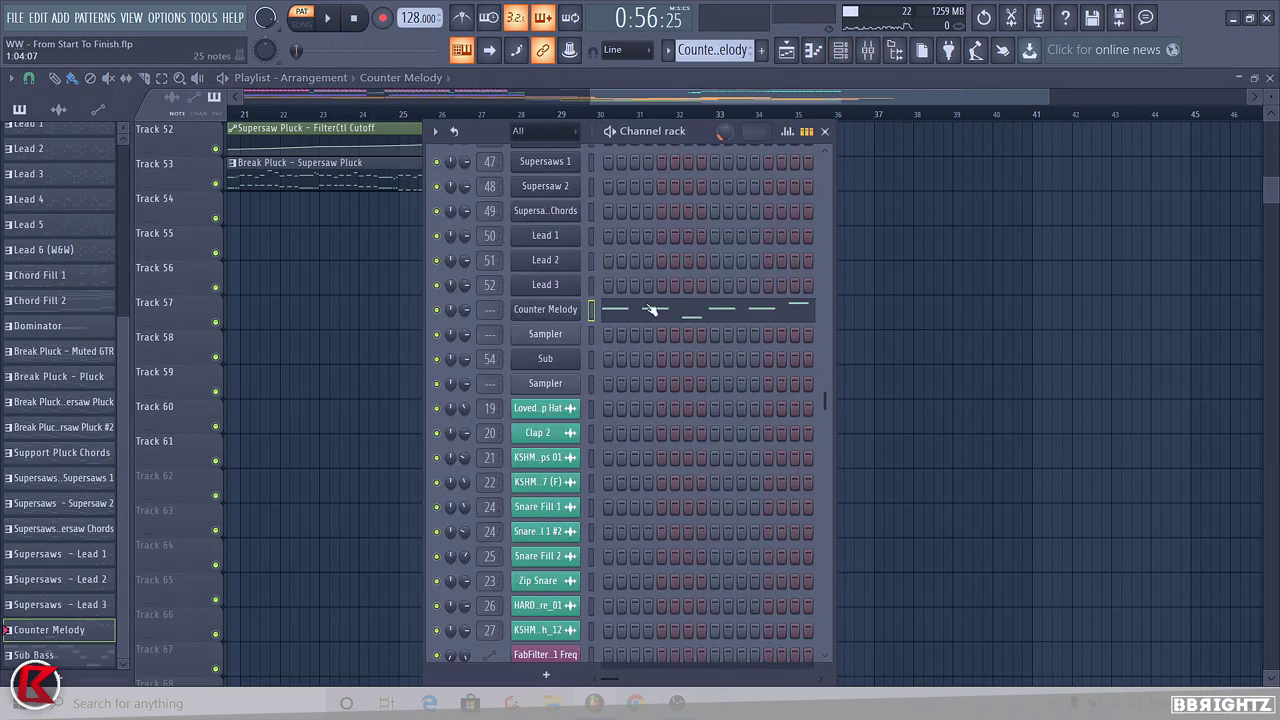
left_click(651, 309)
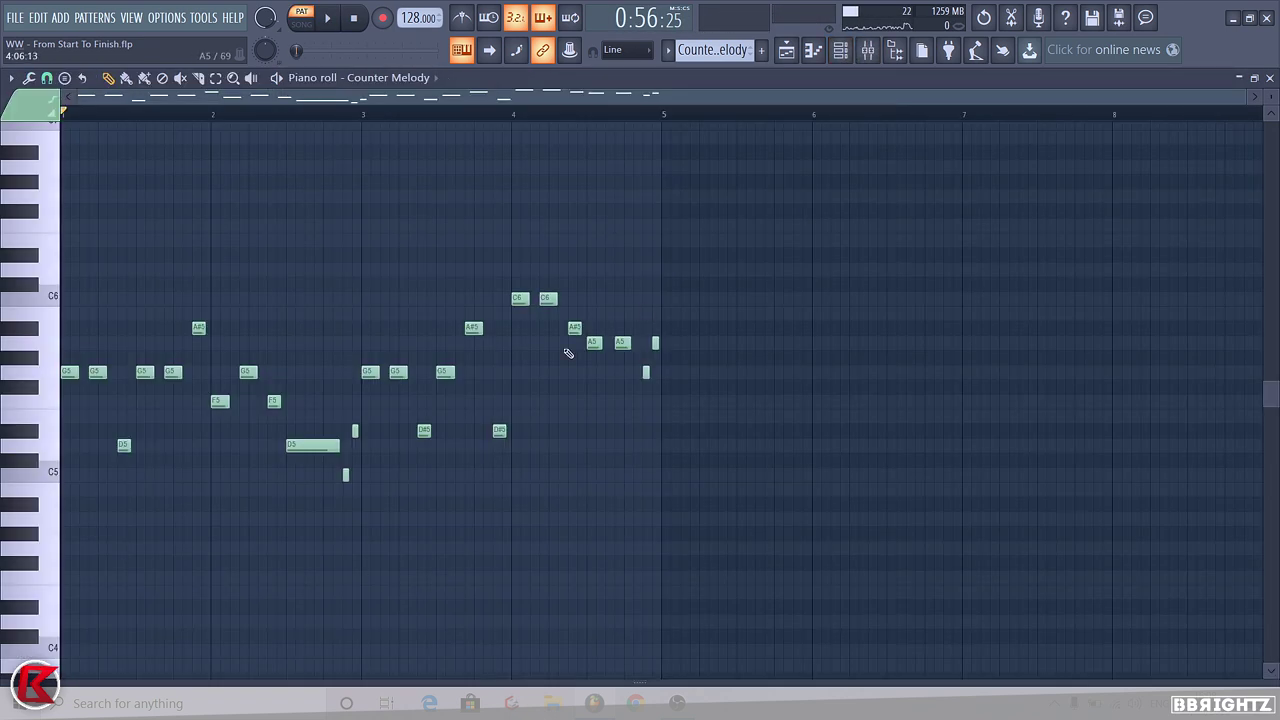
left_click_drag(515, 278, 694, 390)
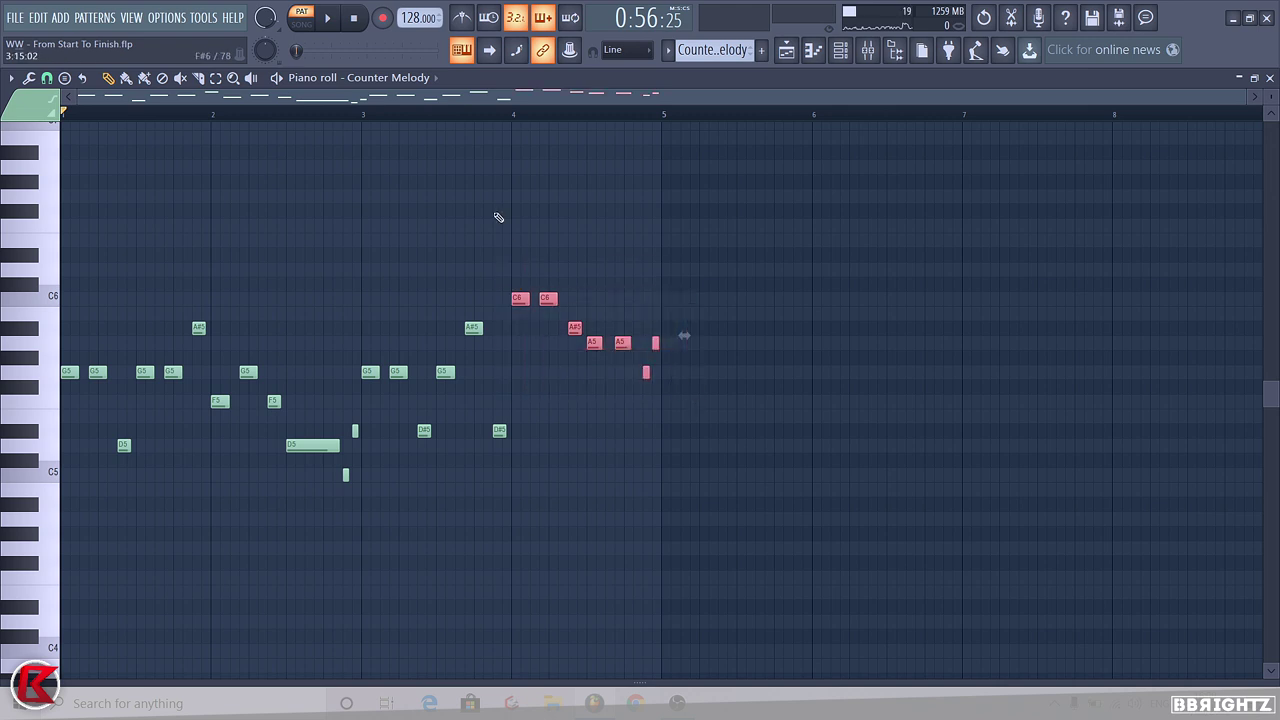
left_click_drag(580, 333, 695, 377)
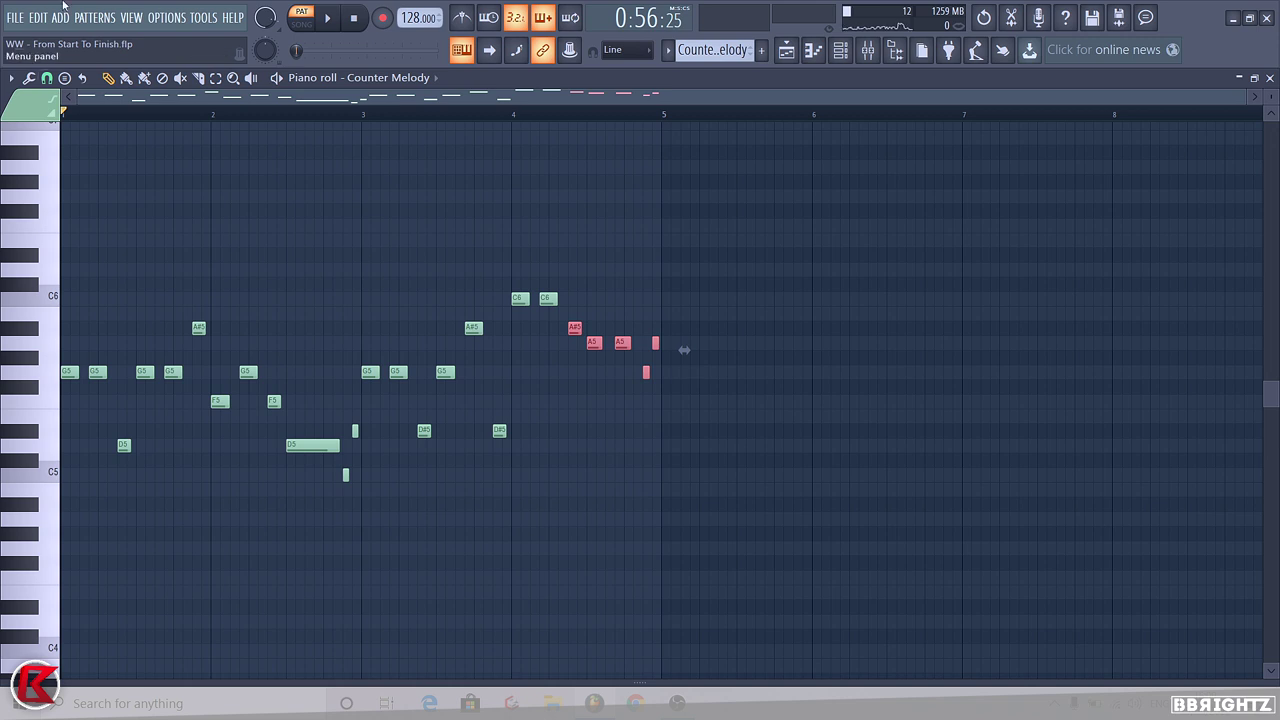
key("space")
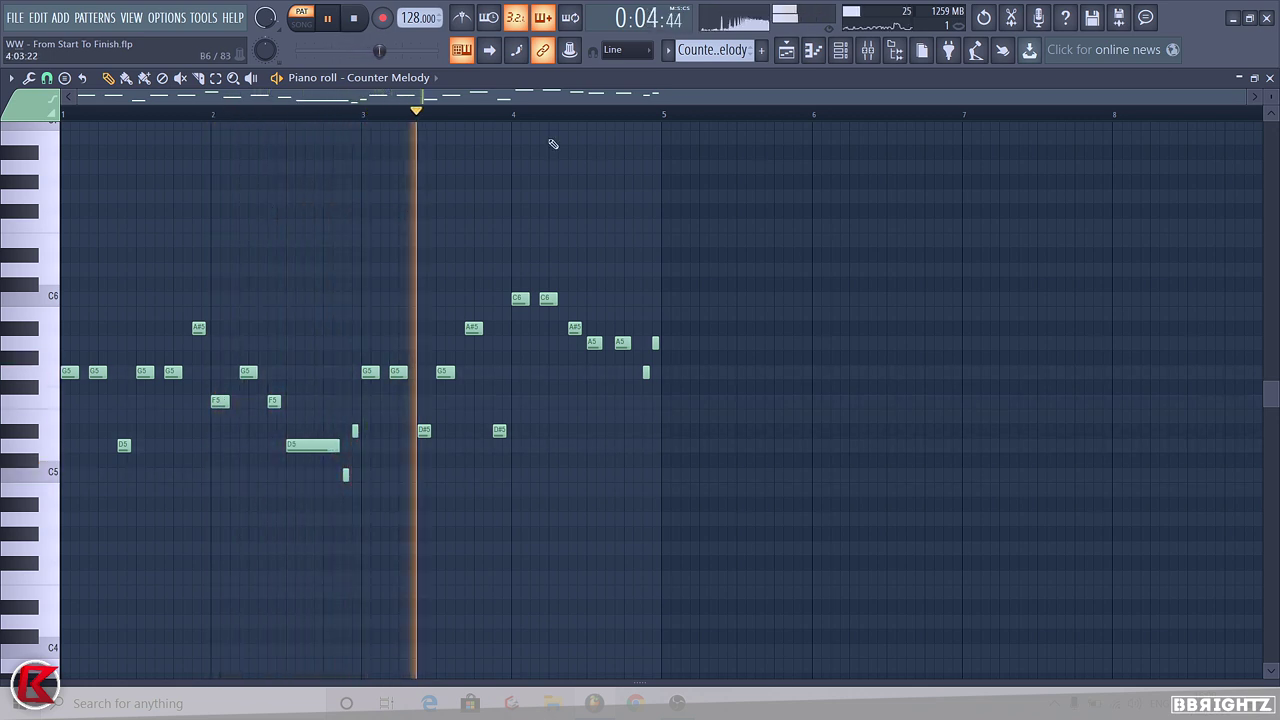
Check the Counter Melody's Sylenth1 preset while it plays, and highlight the notes leading into the end of bar 4
left_click(840, 49)
left_click(556, 314)
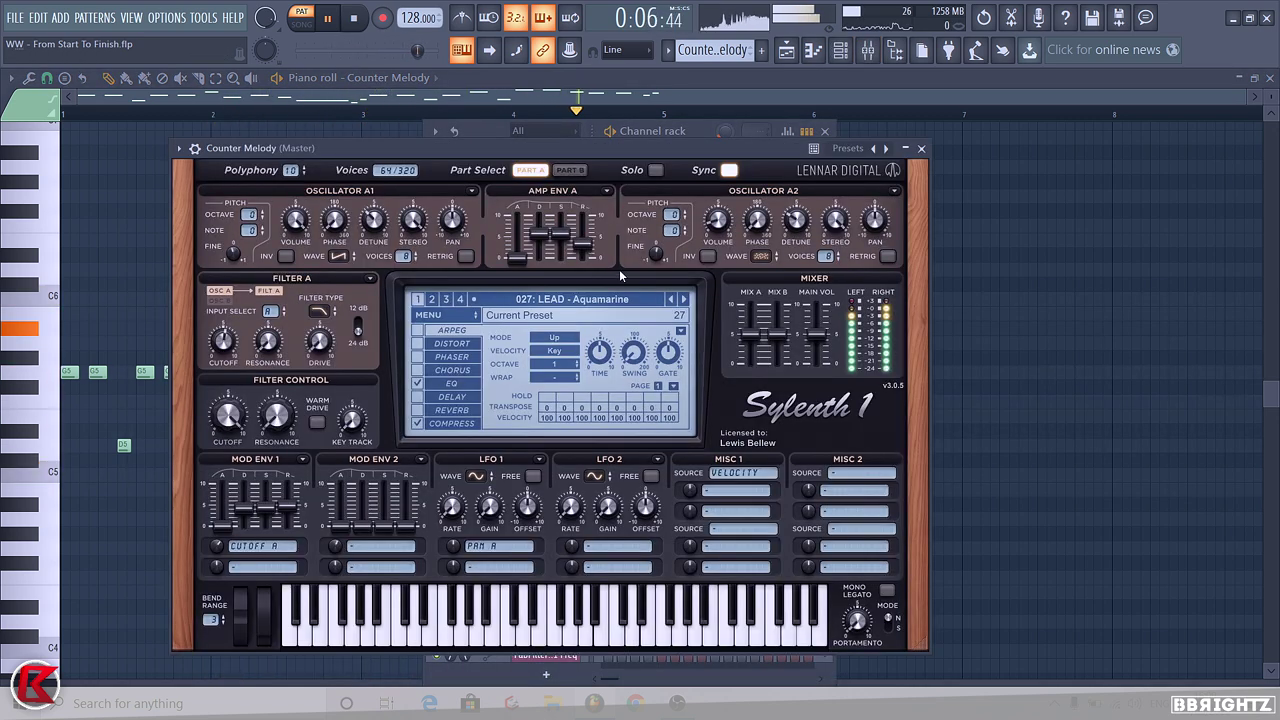
right_click(1092, 263)
key("space")
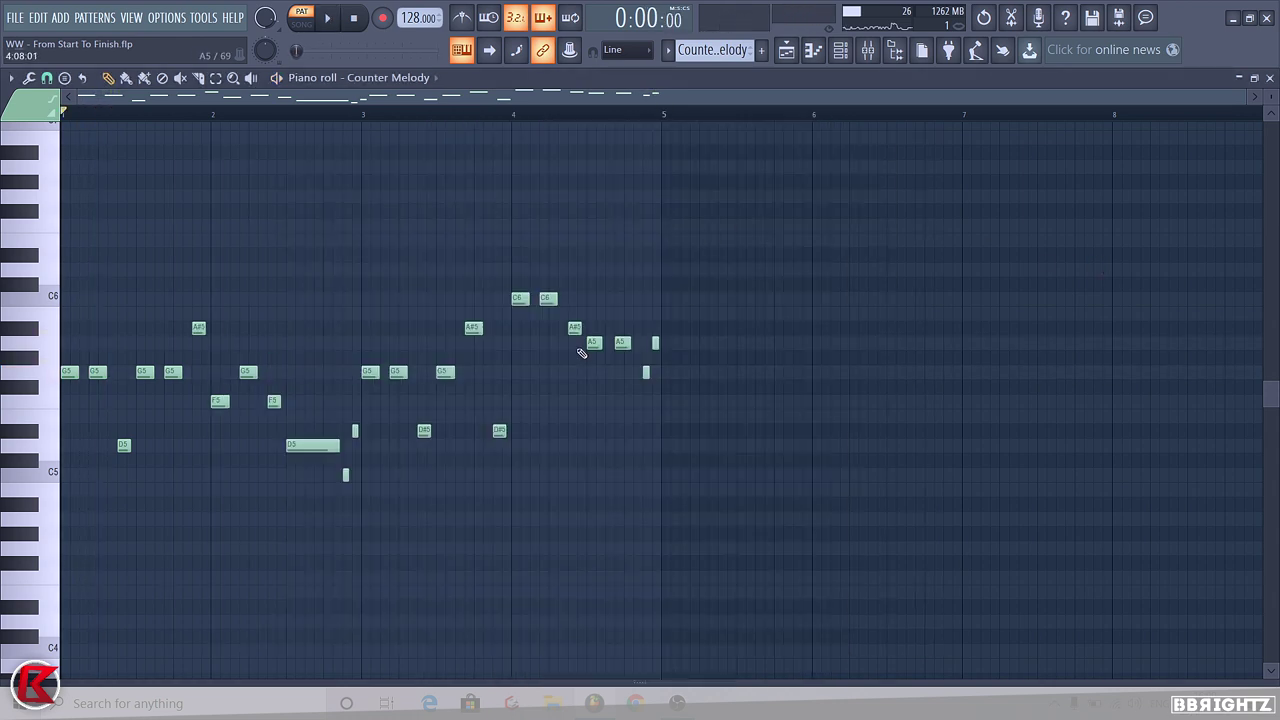
left_click_drag(543, 490, 62, 122)
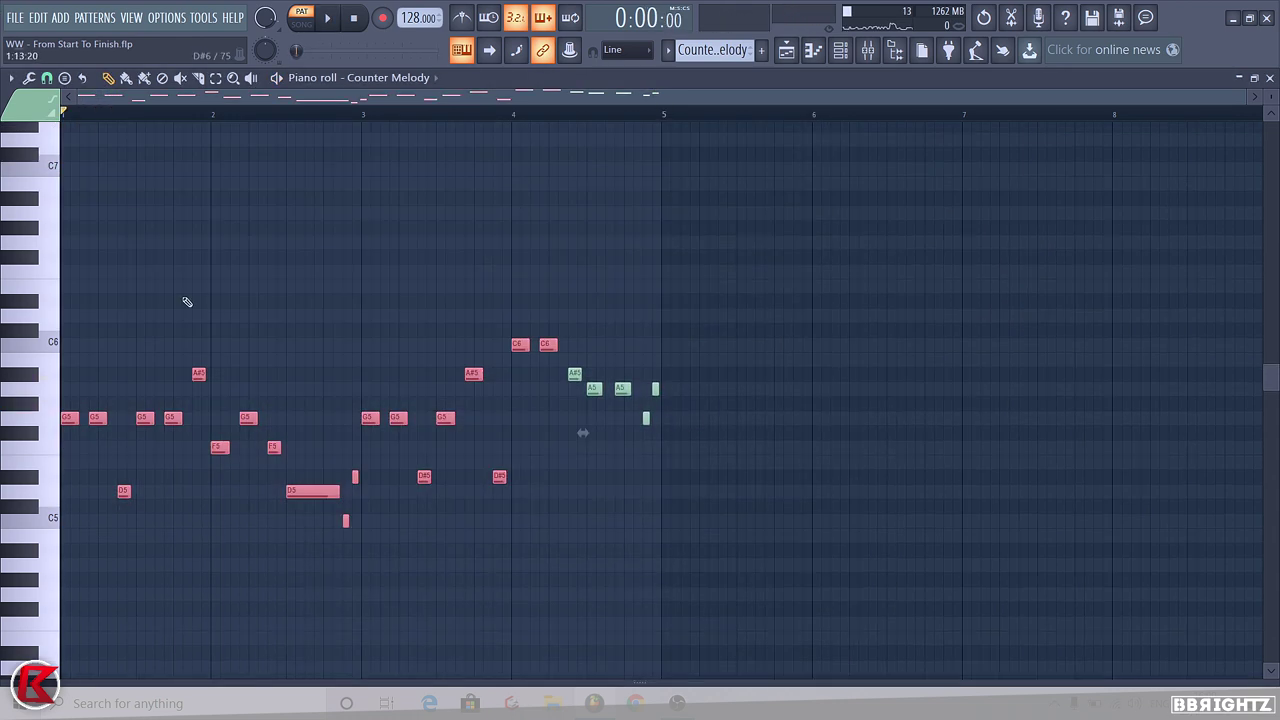
Review the break's layers in the playlist from the drum tracks down to the supersaws while the arrangement plays
left_click(795, 61)
scroll(803, 231, "up", 15)
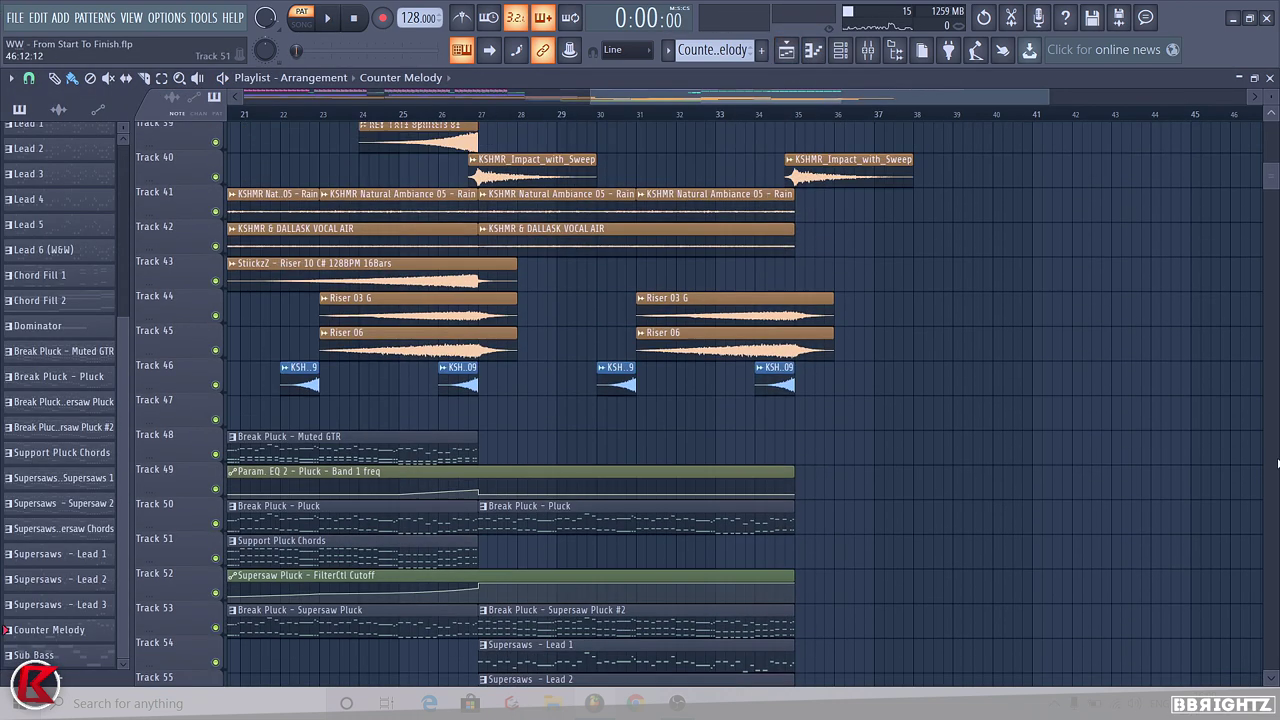
left_click_drag(1270, 140, 1270, 132)
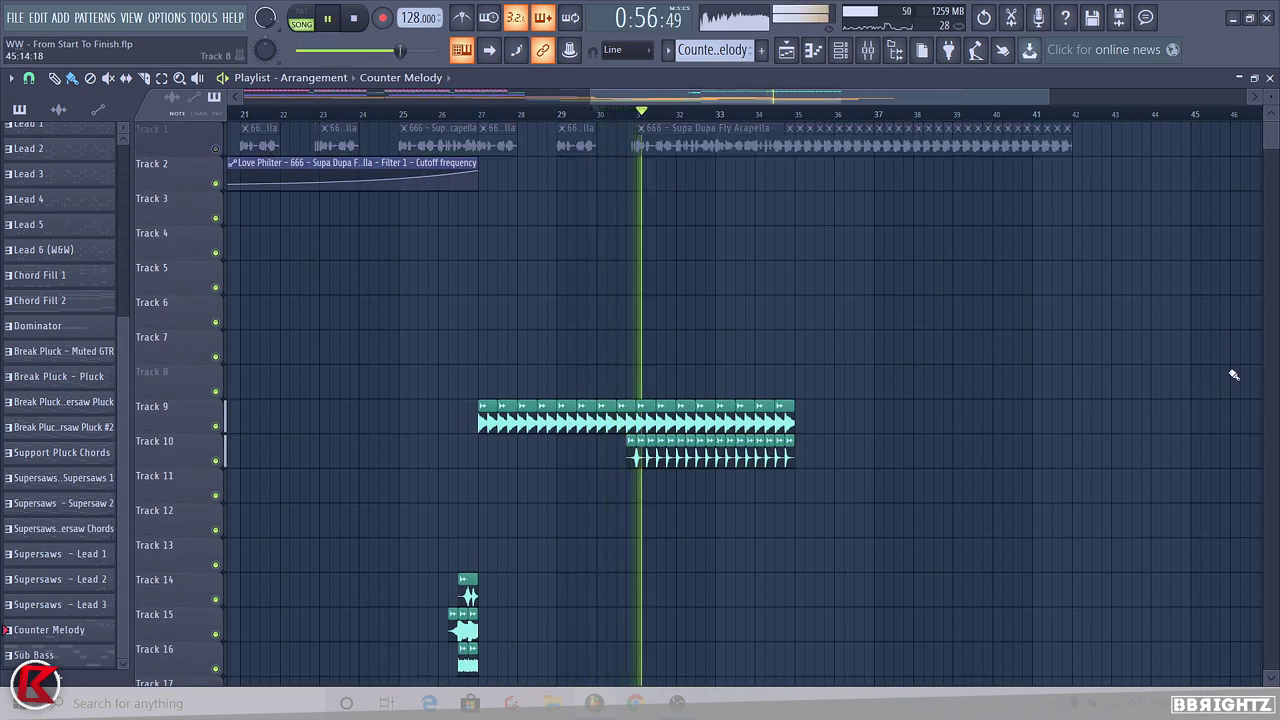
scroll(1217, 403, "down", 7)
scroll(1000, 371, "down", 10)
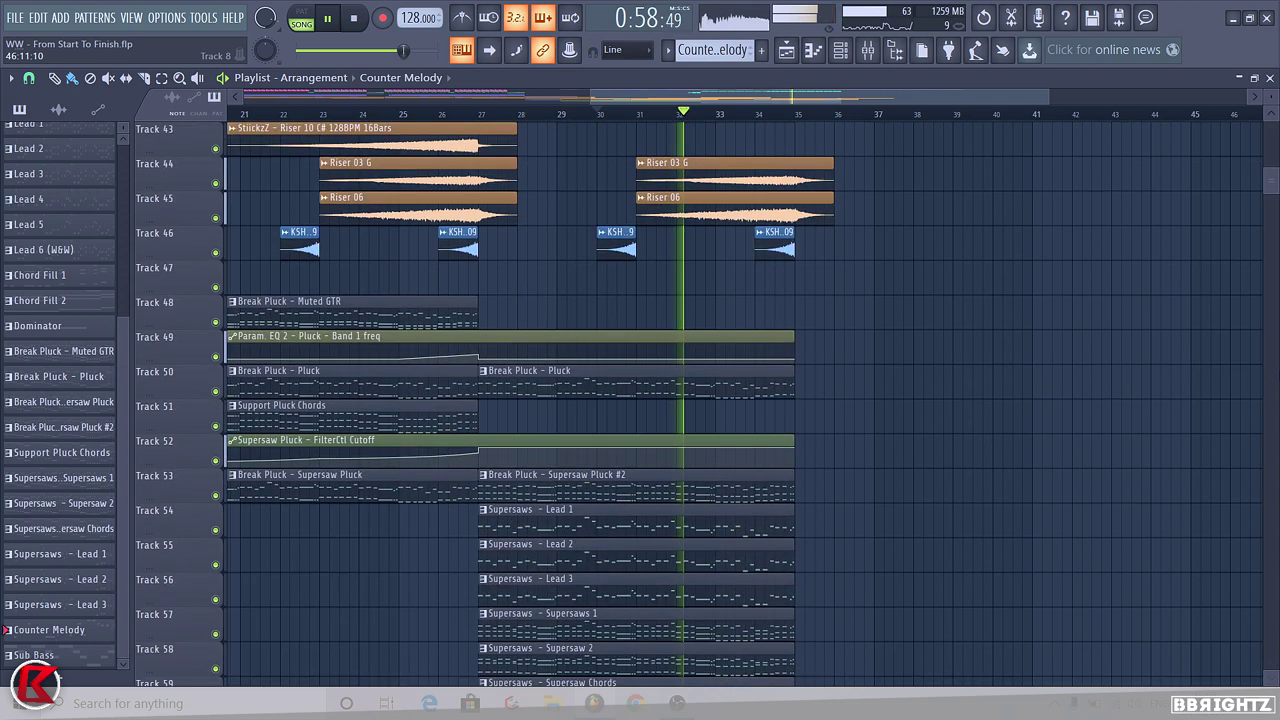
Assign the Counter Melody channel to mixer track 53 and route that track to the Pluck Group only
double_click(720, 459)
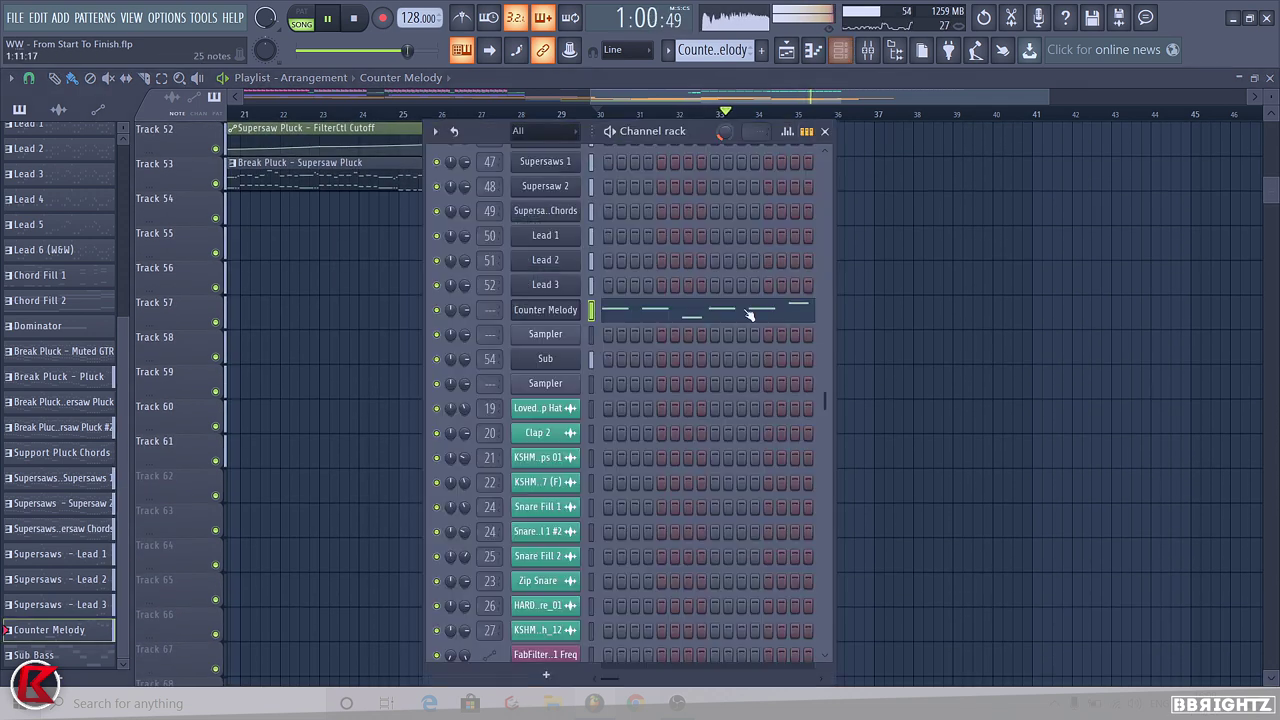
left_click(870, 51)
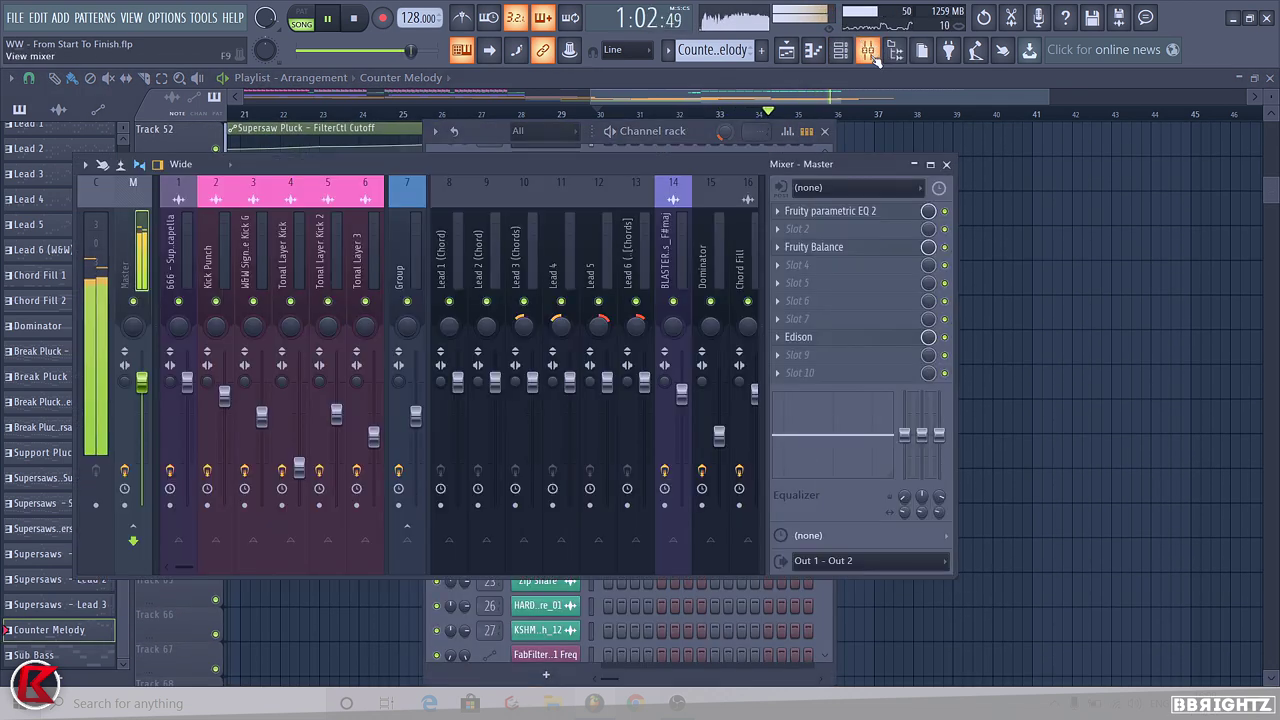
key("space")
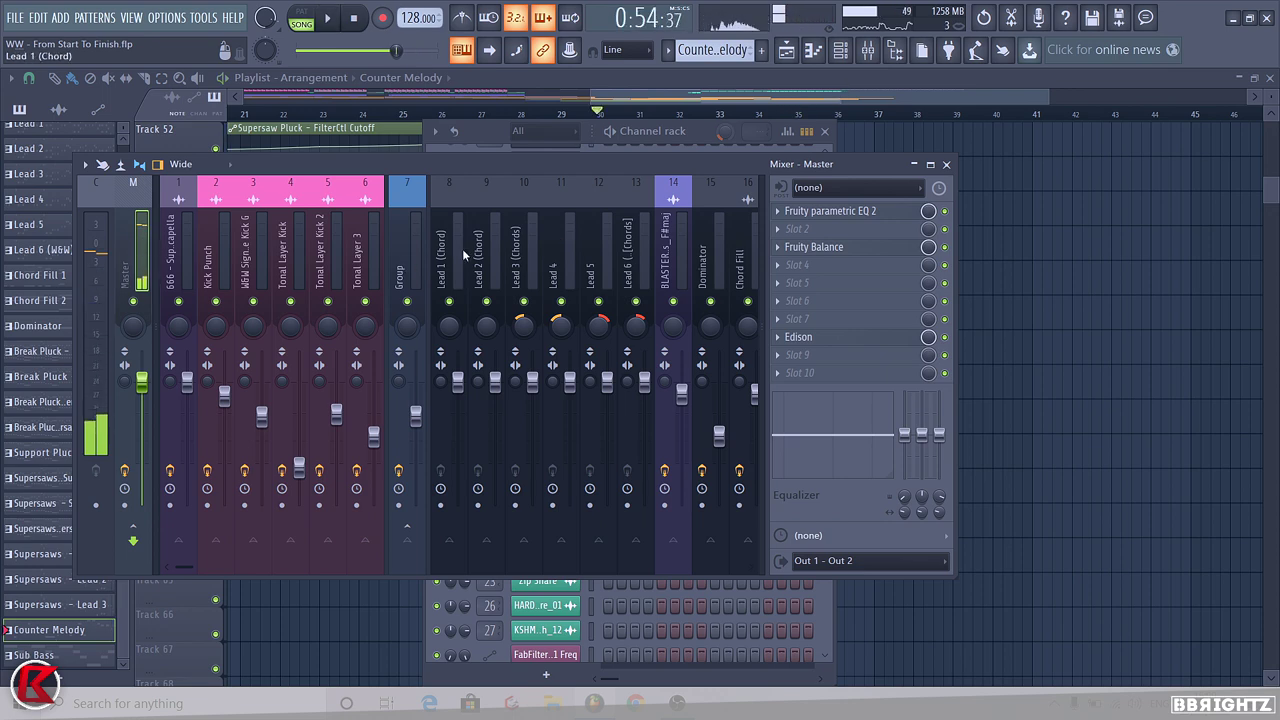
scroll(465, 248, "down", 6)
scroll(471, 248, "down", 7)
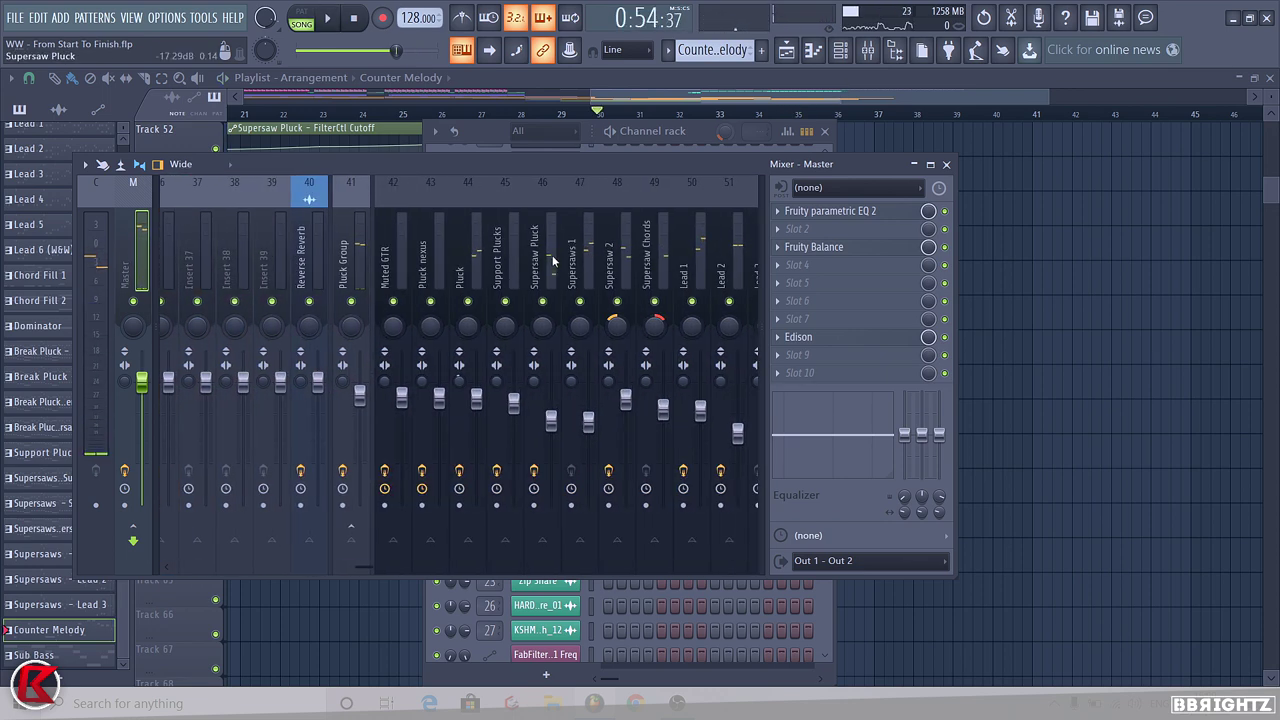
left_click(463, 260)
key("ctrl+l")
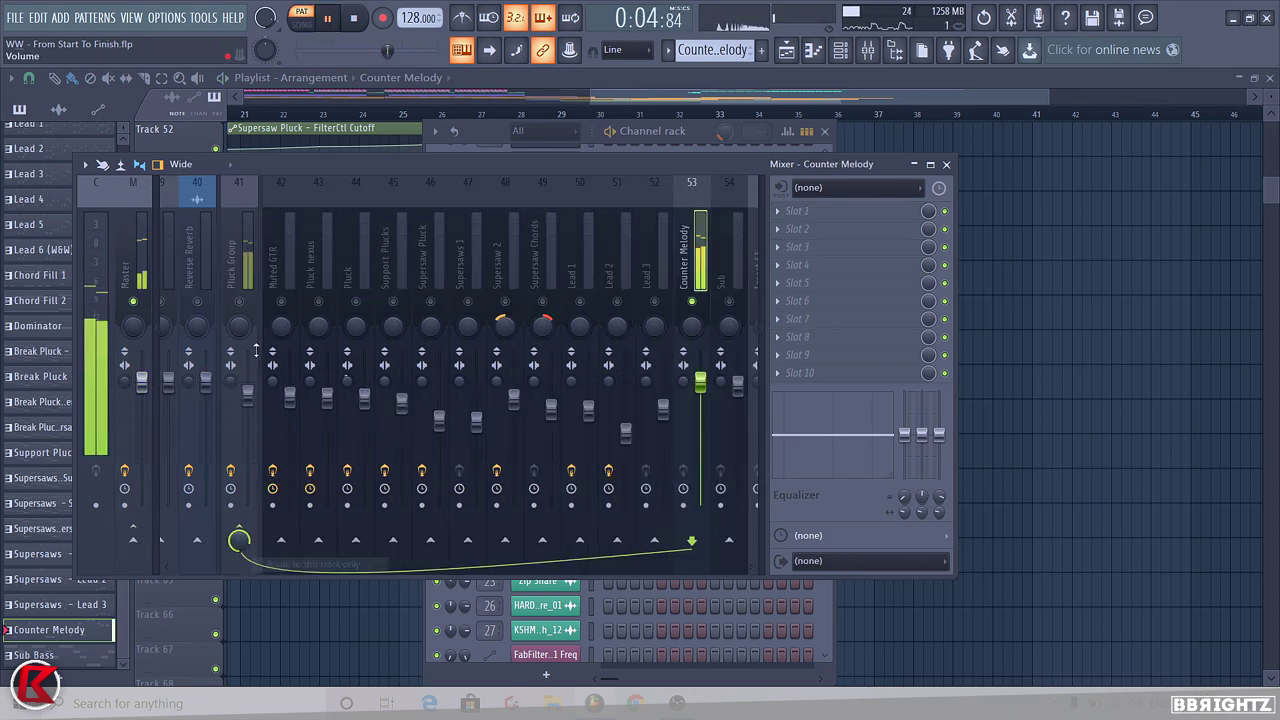
Add Soundgoodizer in slot 4 of the Counter Melody mixer track and reduce its amount to about a third
left_click(787, 270)
mouse_move(800, 283)
left_click(572, 22)
left_click_drag(228, 394, 228, 418)
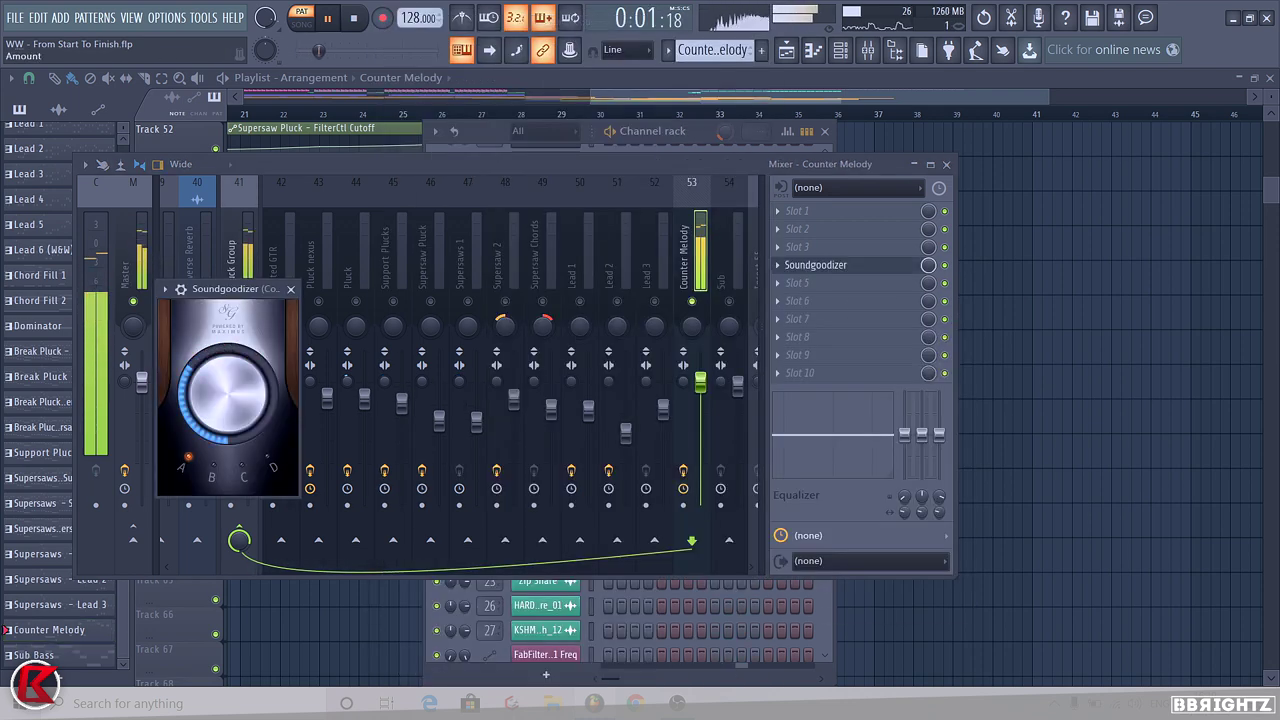
left_click(291, 289)
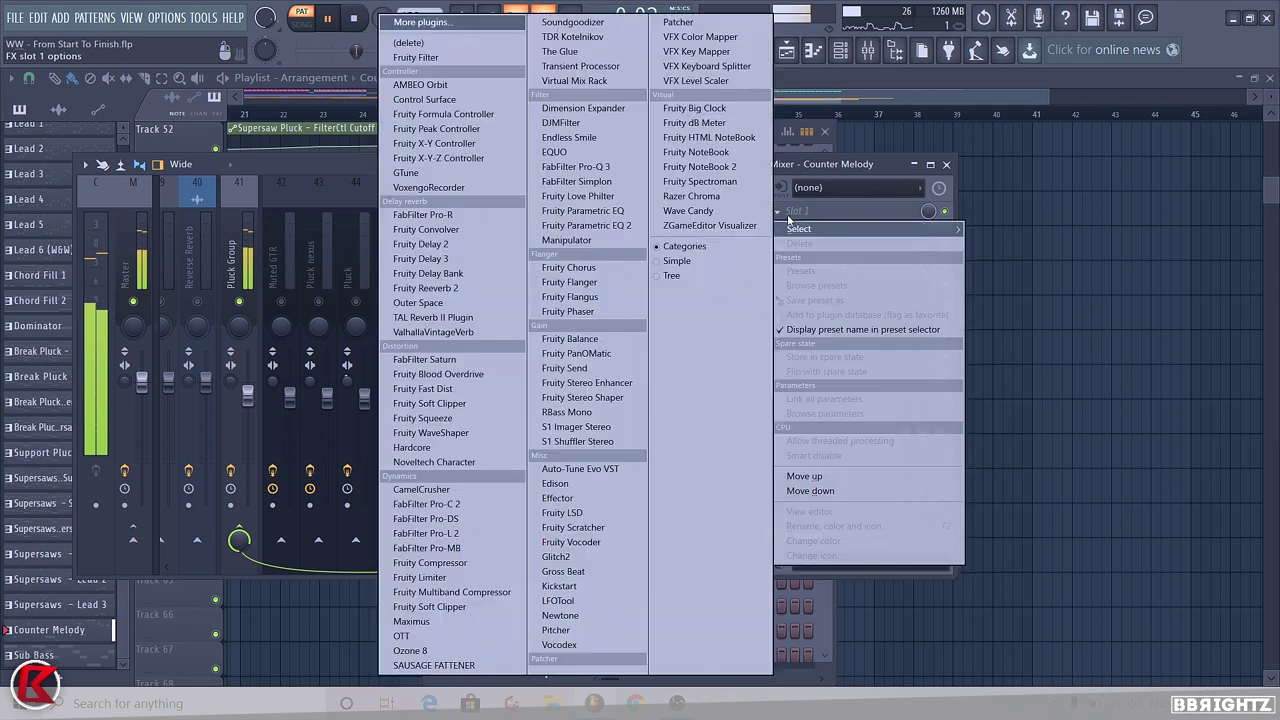
Add Fruity parametric EQ 2 in slot 1 of the Counter Melody track with band 1 as a high pass at 249 Hz
left_click(788, 211)
mouse_move(800, 224)
left_click(590, 276)
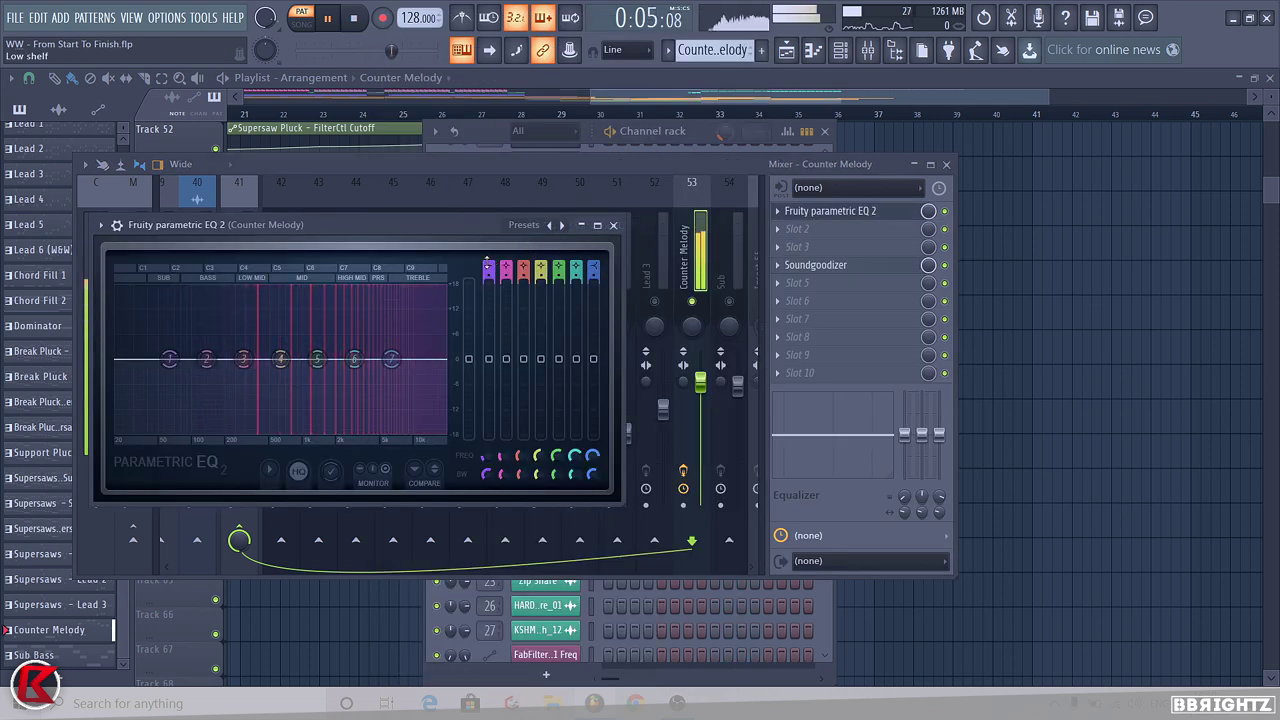
left_click_drag(489, 267, 488, 277)
left_click_drag(169, 359, 237, 358)
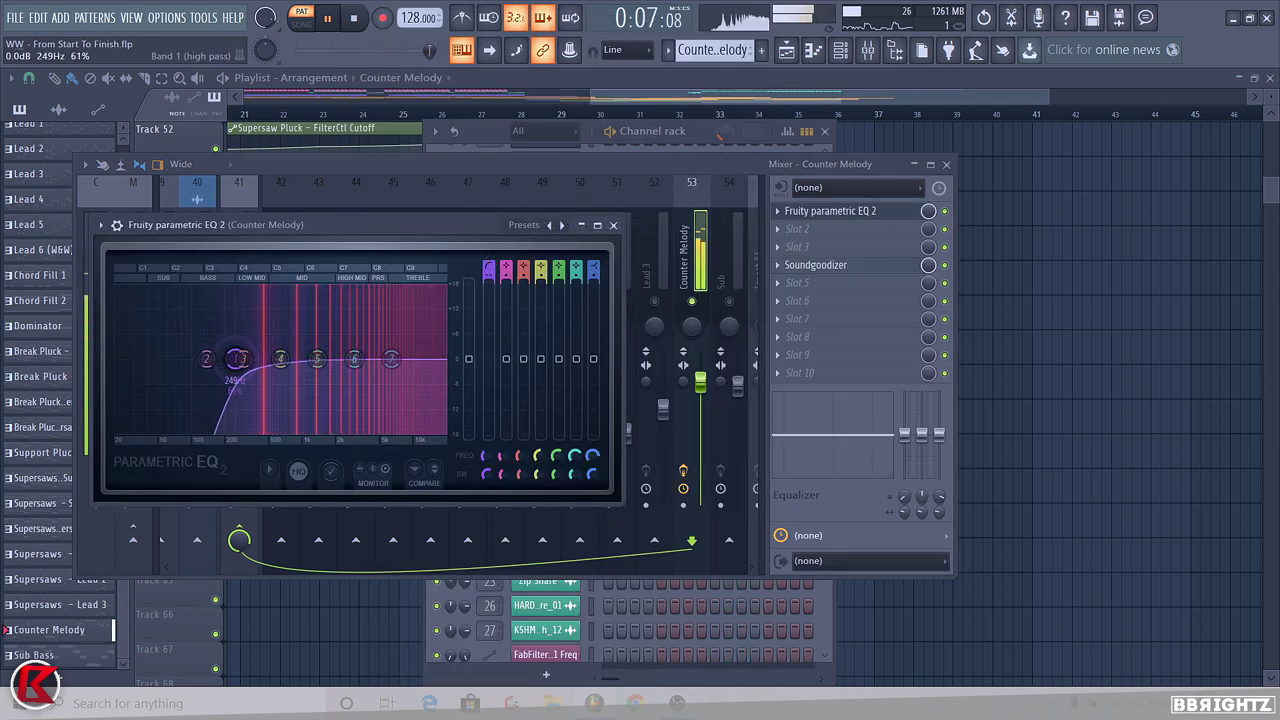
left_click(613, 224)
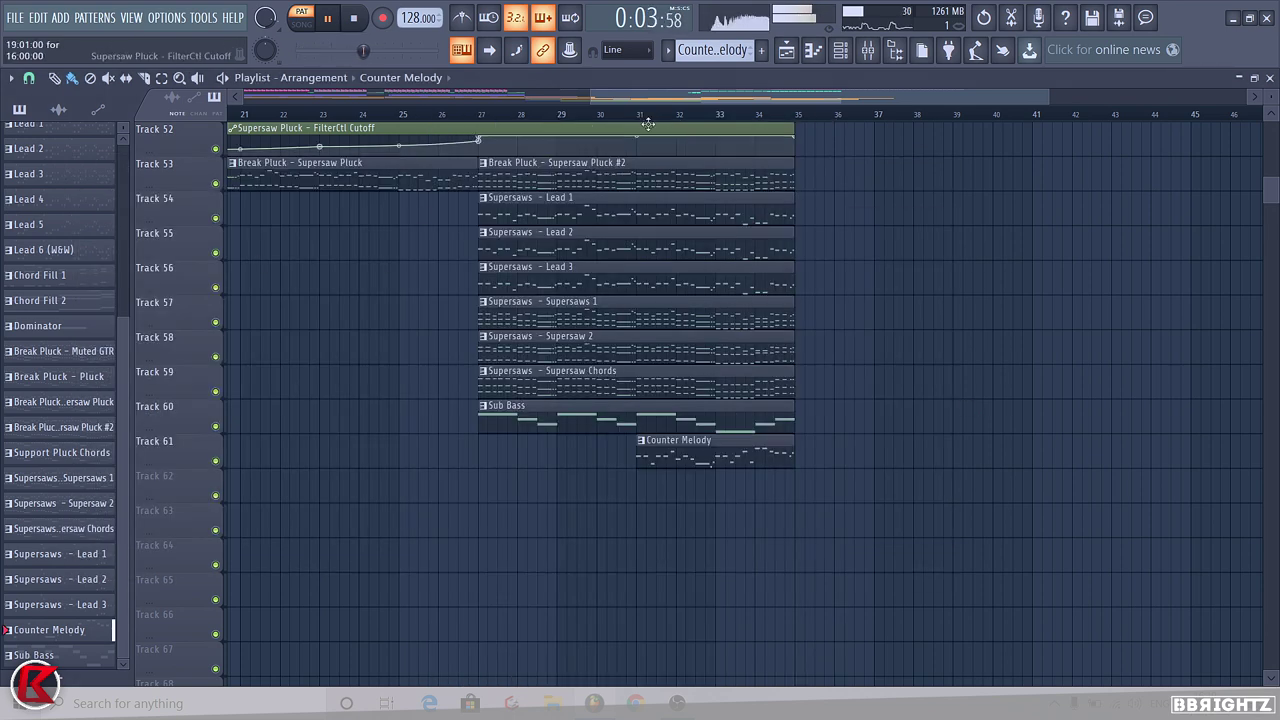
Audition the counter melody with the full arrangement and raise its mixer track level slightly
key("F9")
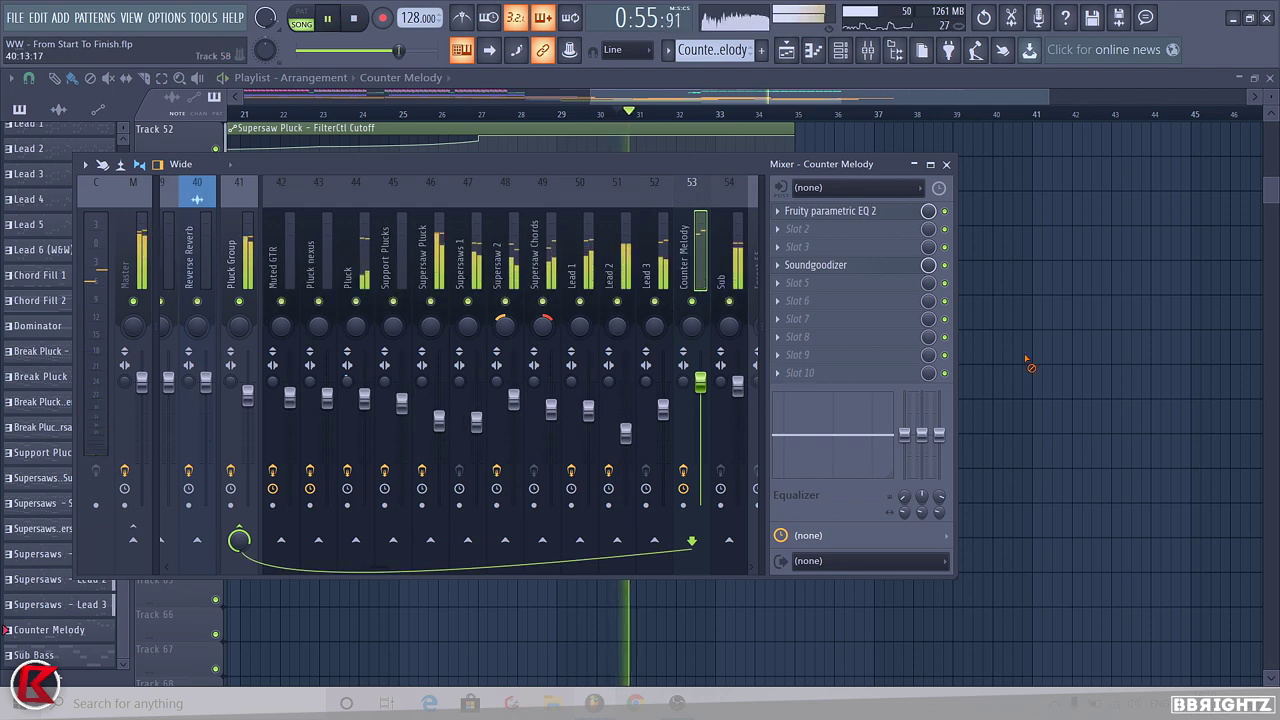
key("F9")
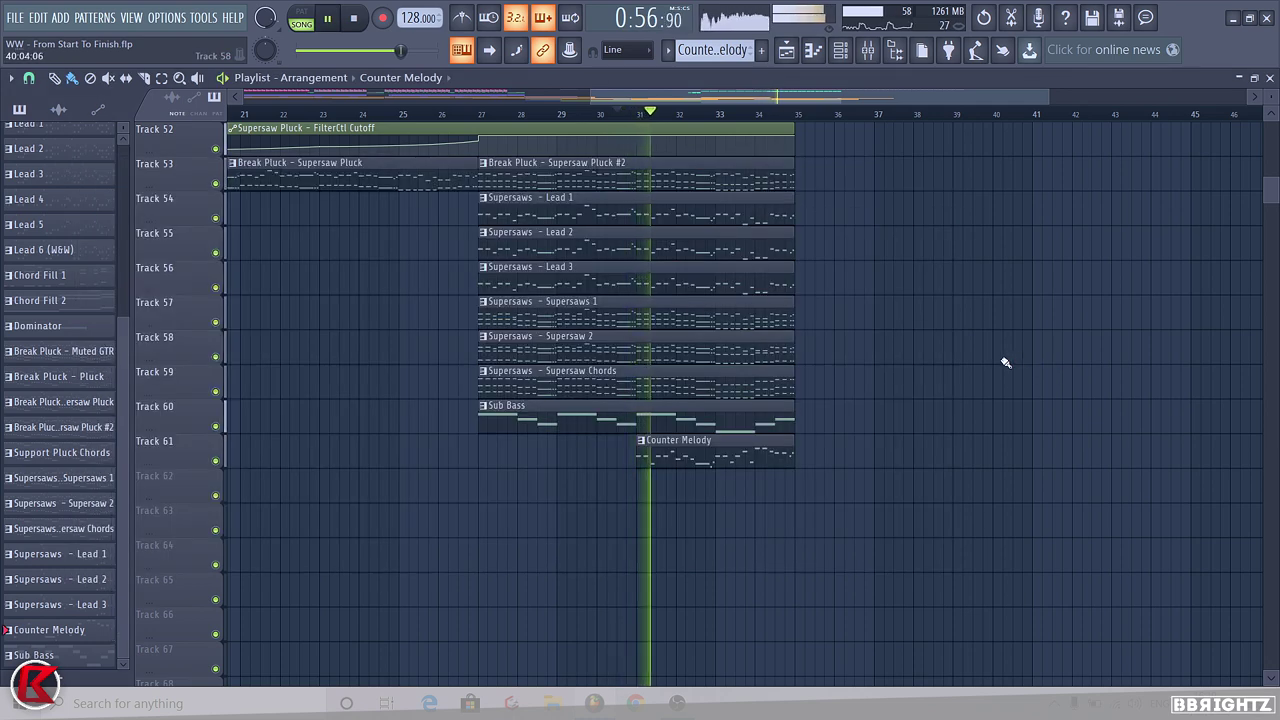
left_click(892, 57)
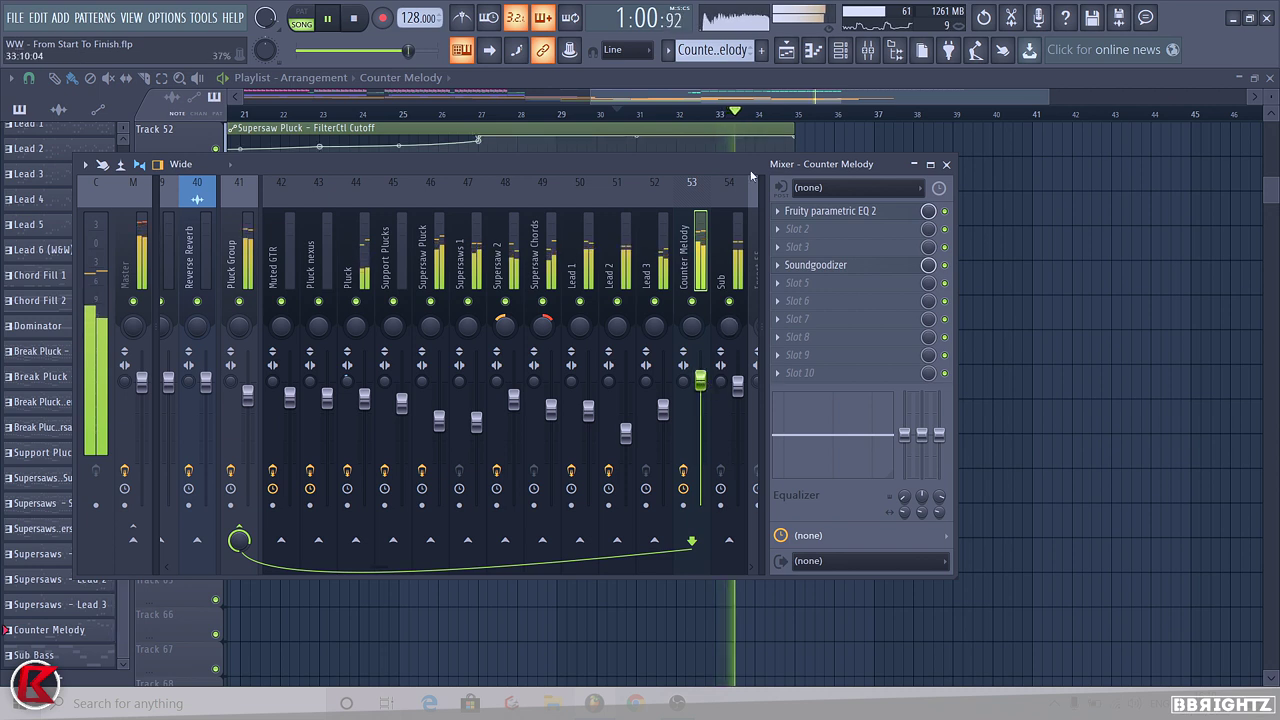
key("F9")
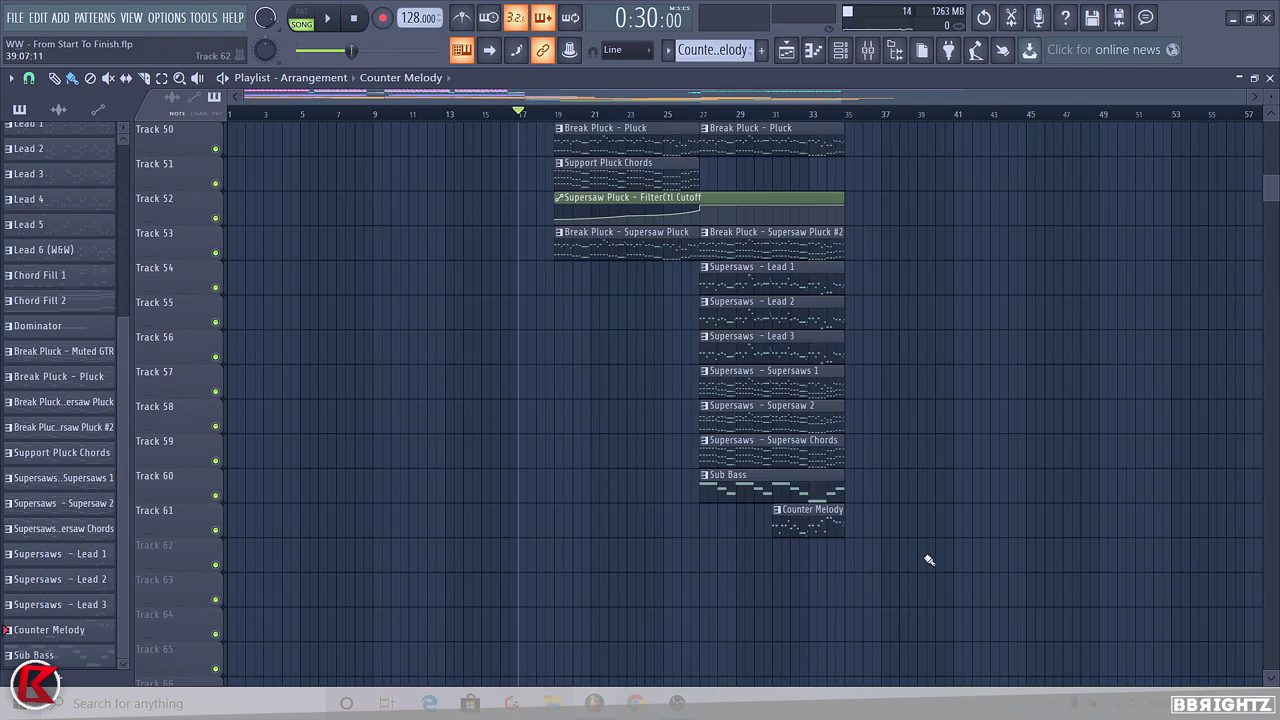
Set the playlist time selection to bars 17 to 35 over the break and bring up the mixer
left_click_drag(929, 560, 819, 147)
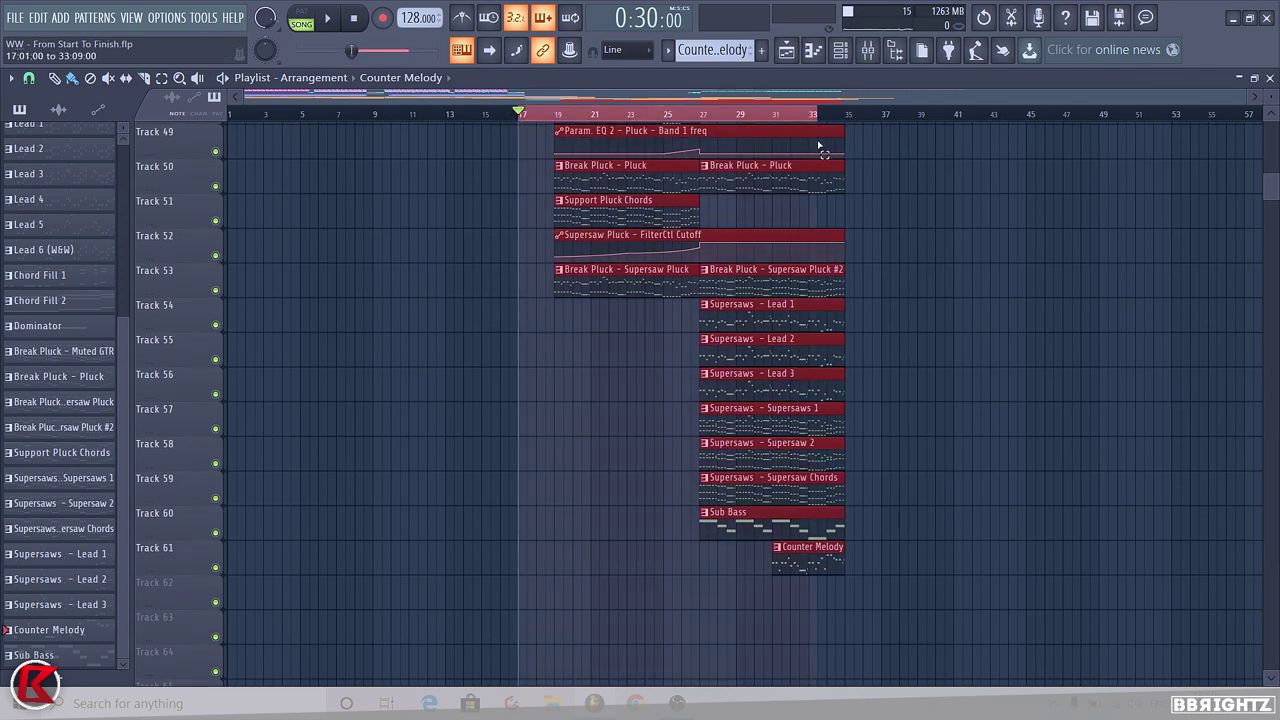
left_click(1090, 207)
left_click(867, 51)
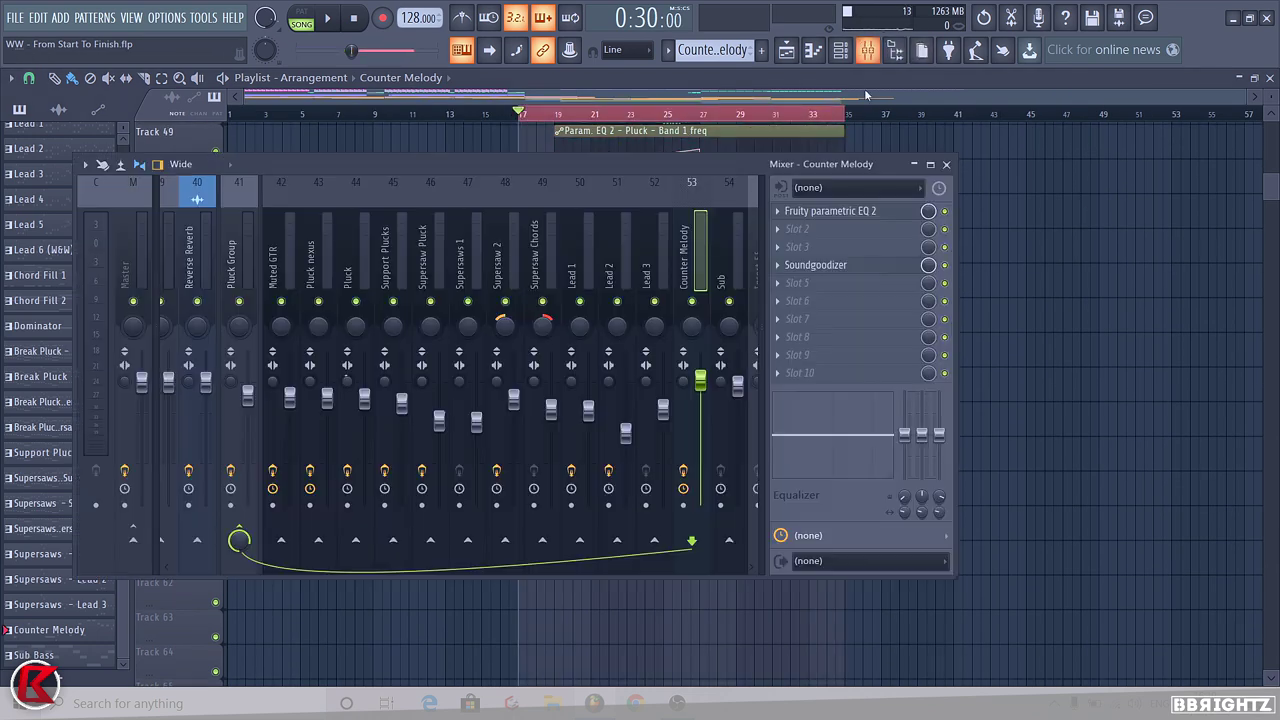
Examine the effects and routing of the Pluck Group, pluck and supersaw mixer tracks
left_click(505, 250)
left_click(545, 250)
left_click(355, 232)
left_click(395, 250)
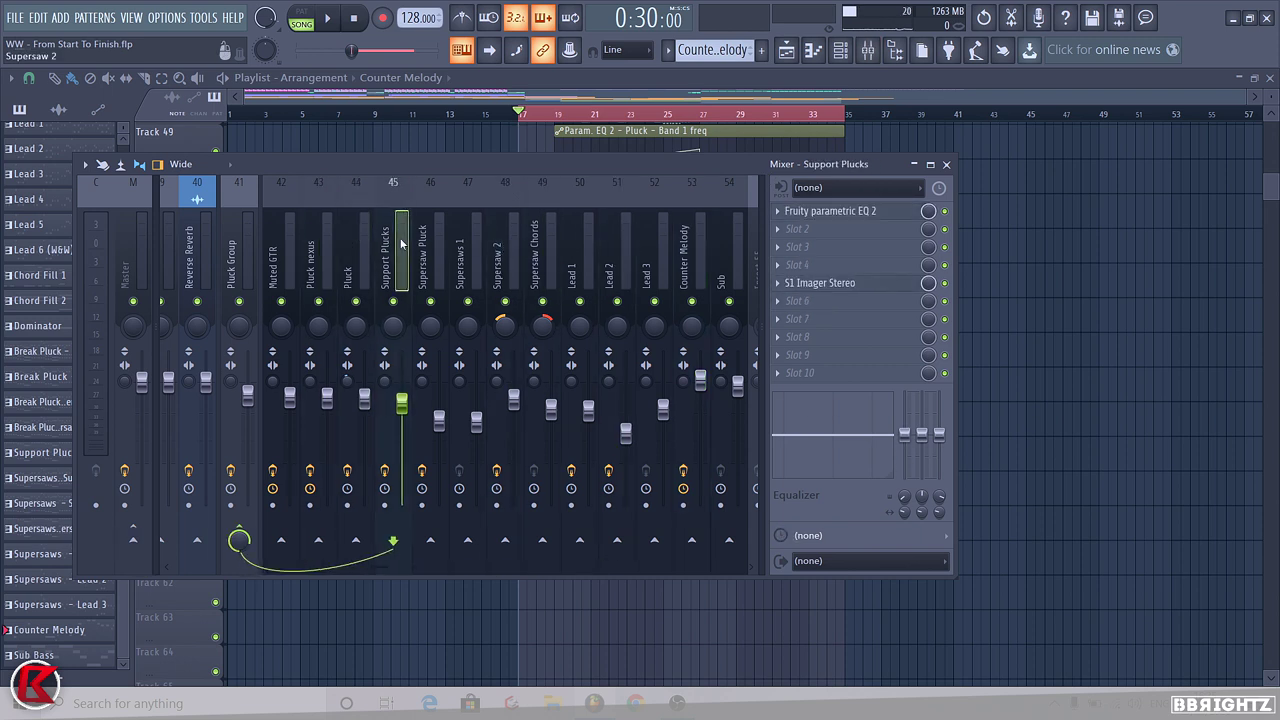
left_click(470, 250)
left_click(582, 252)
left_click(233, 250)
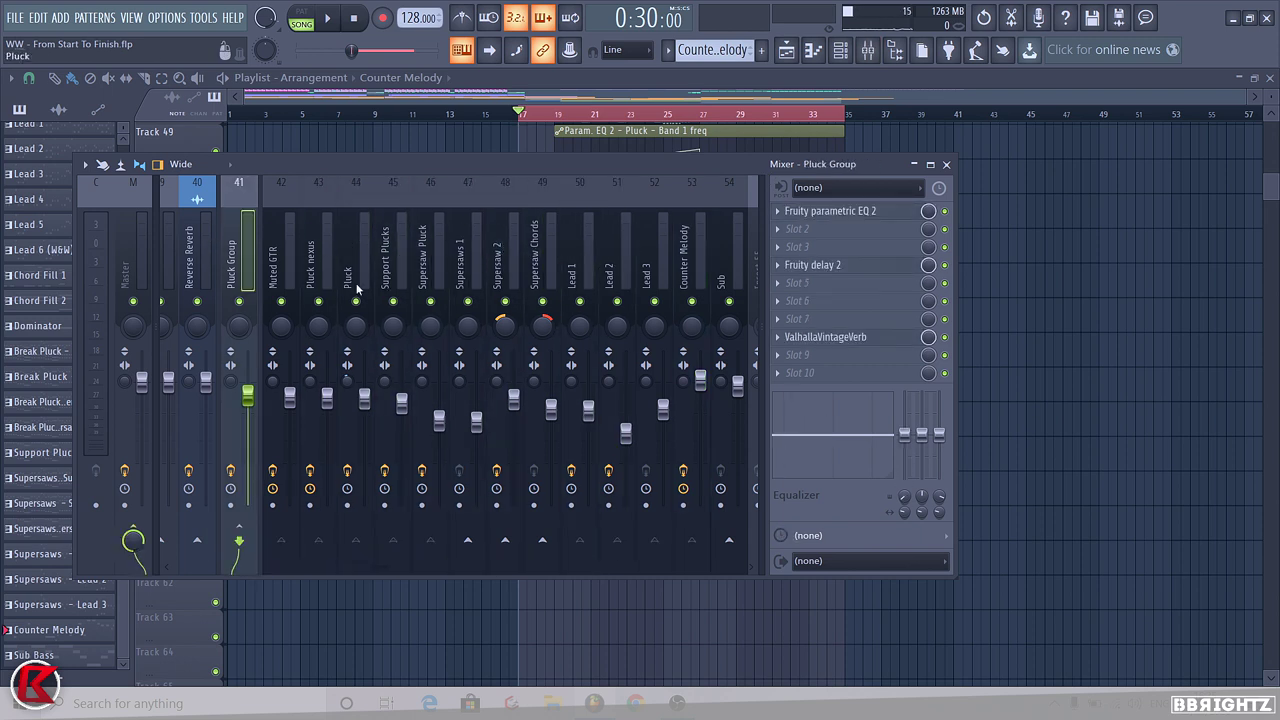
left_click(300, 270)
left_click(322, 268)
left_click(436, 268)
left_click(478, 272)
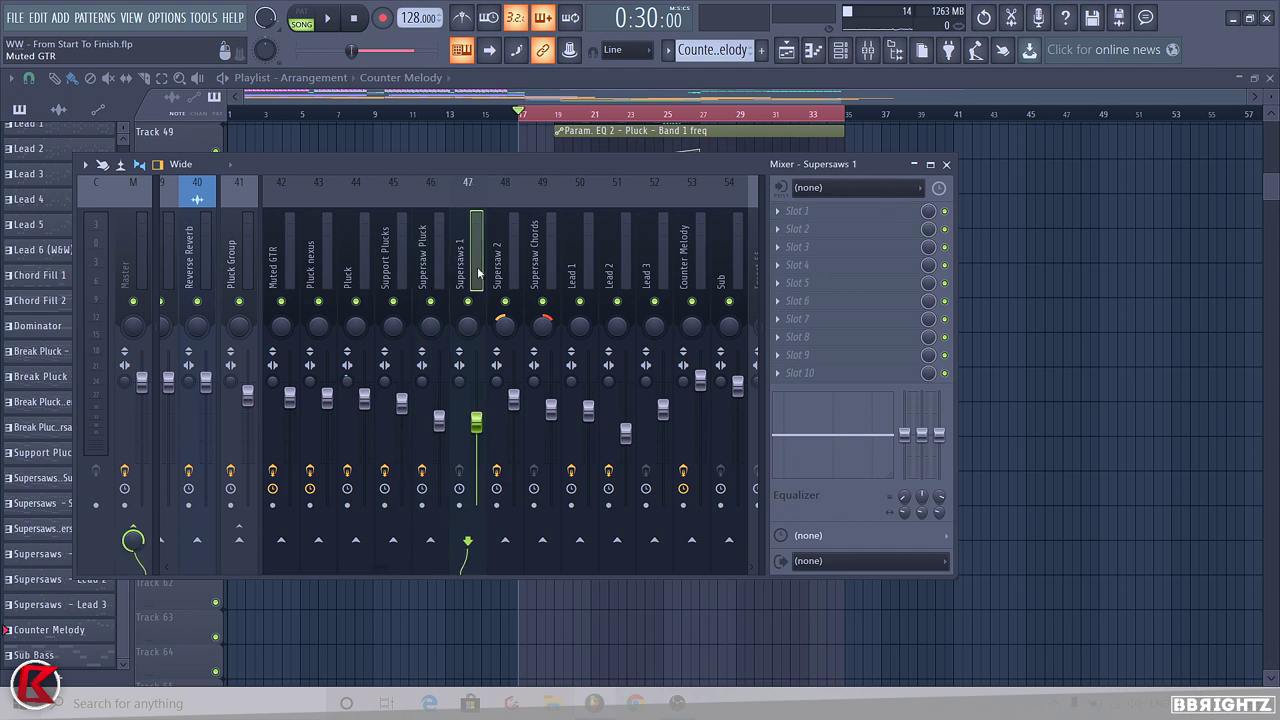
Compare the effect slots and routing of the Supersaws 1, Supersaw 2 and Supersaw Chords mixer tracks
left_click(519, 270)
left_click(545, 270)
left_click(508, 270)
left_click(470, 272)
left_click(541, 280)
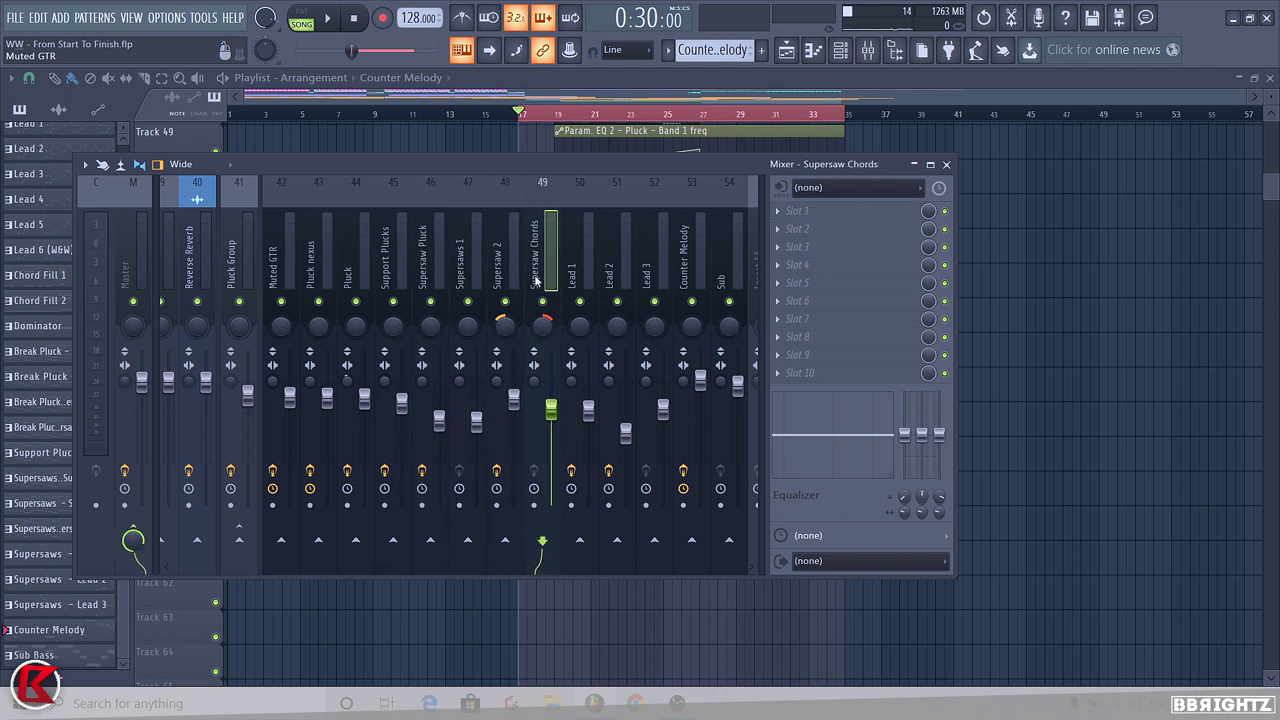
left_click(498, 283)
left_click(532, 284)
Examine the effects and routing of Lead 1, Lead 2, Lead 3 and Counter Melody against the Pluck Group
left_click(573, 268)
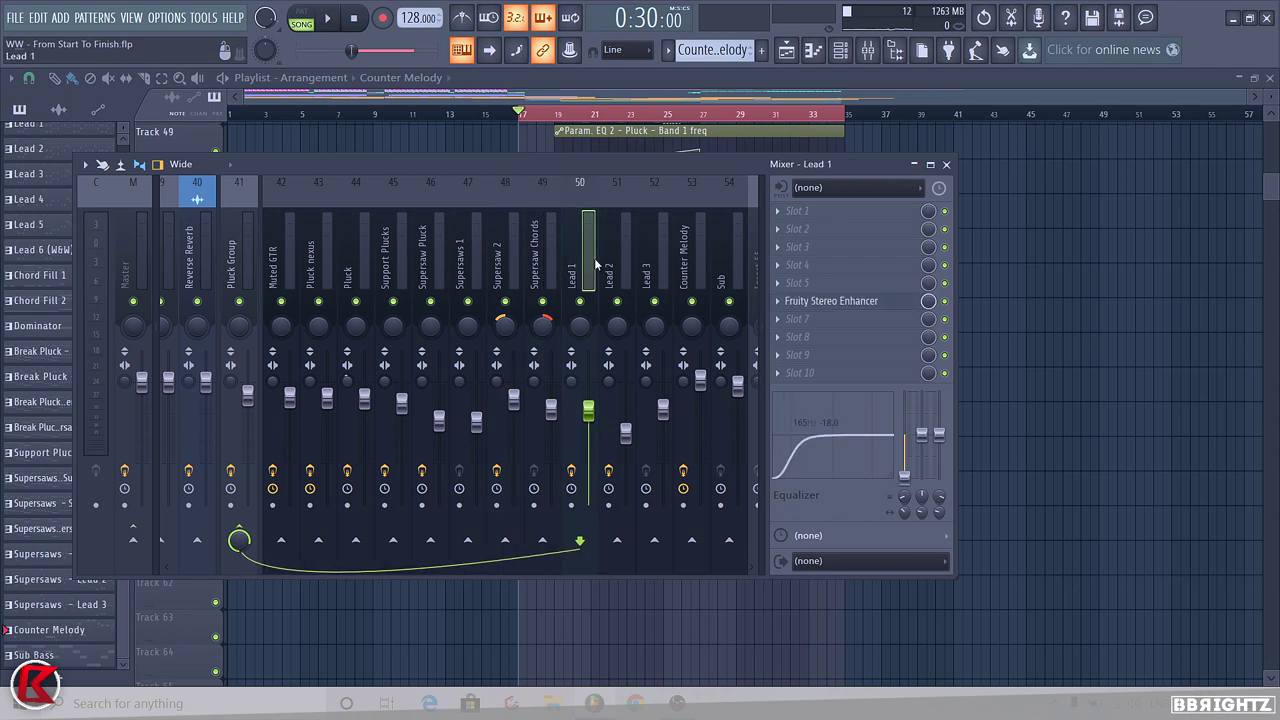
left_click(616, 270)
left_click(648, 271)
left_click(237, 280)
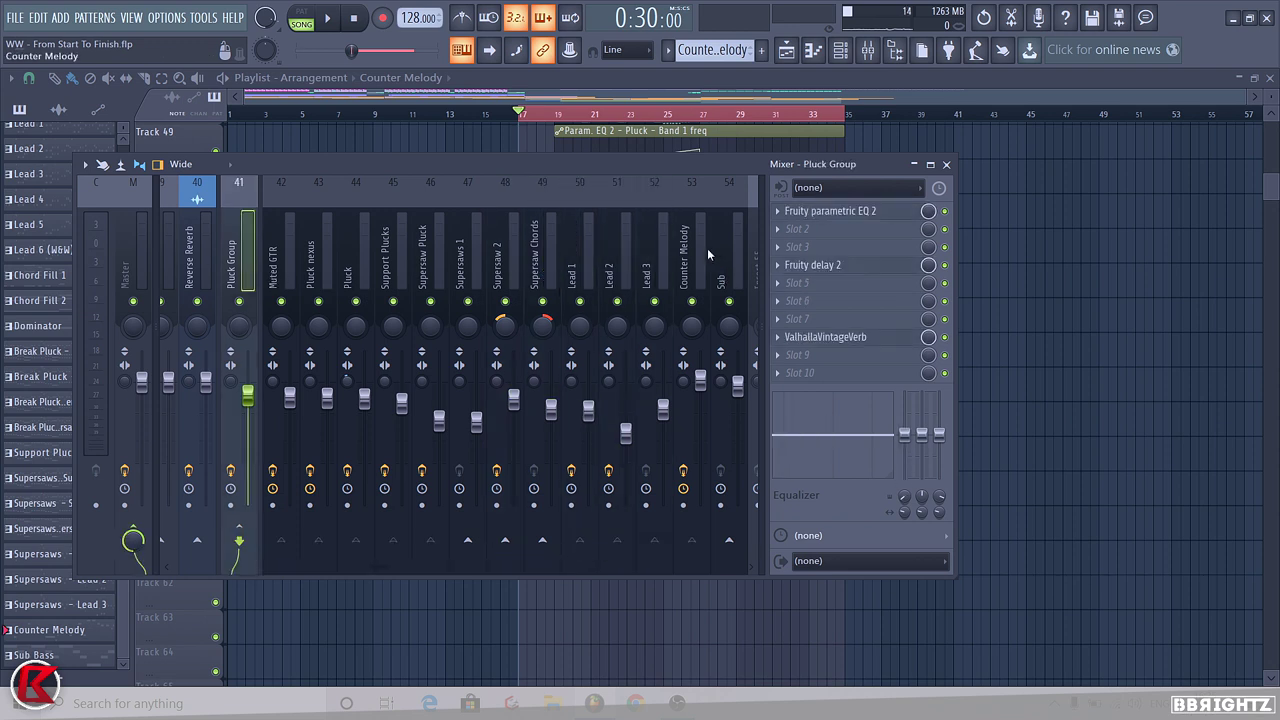
left_click(698, 256)
left_click(237, 262)
Check the routing of the Sub track, and recheck Lead 2, Supersaw 2, Supersaws 1 and Supersaw Pluck
left_click(721, 262)
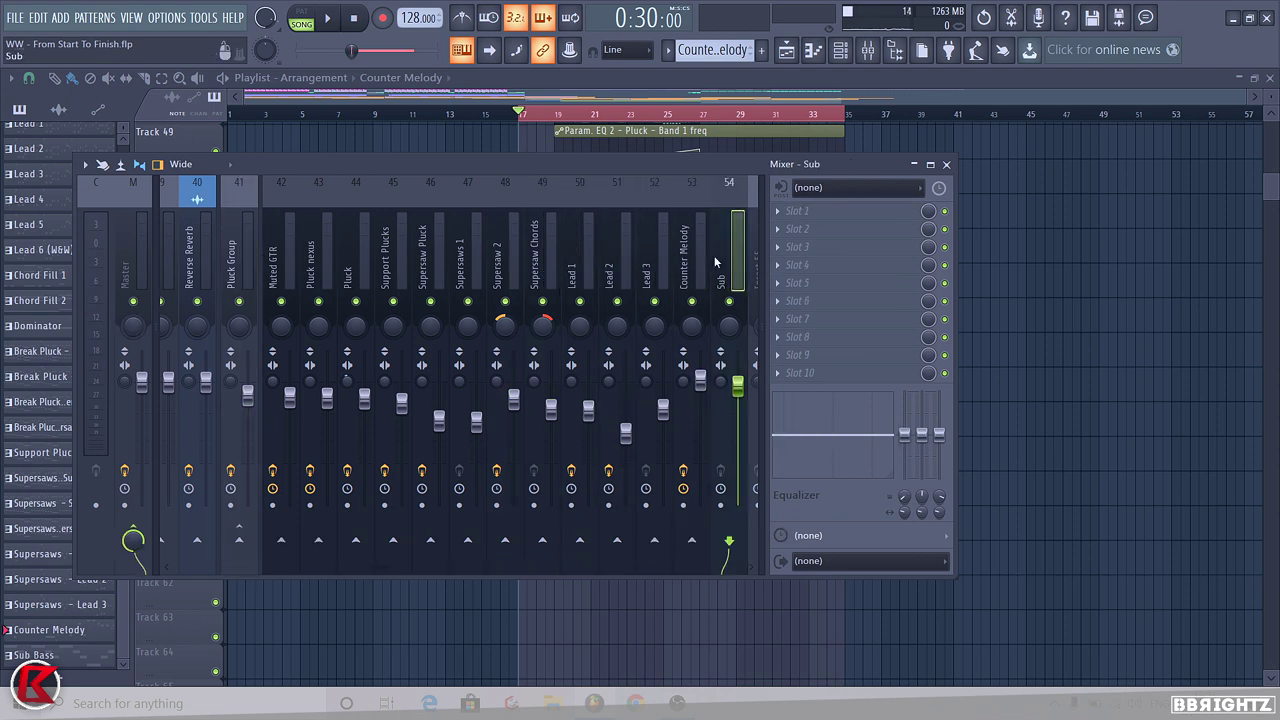
left_click(610, 264)
left_click(498, 263)
left_click(462, 265)
left_click(425, 266)
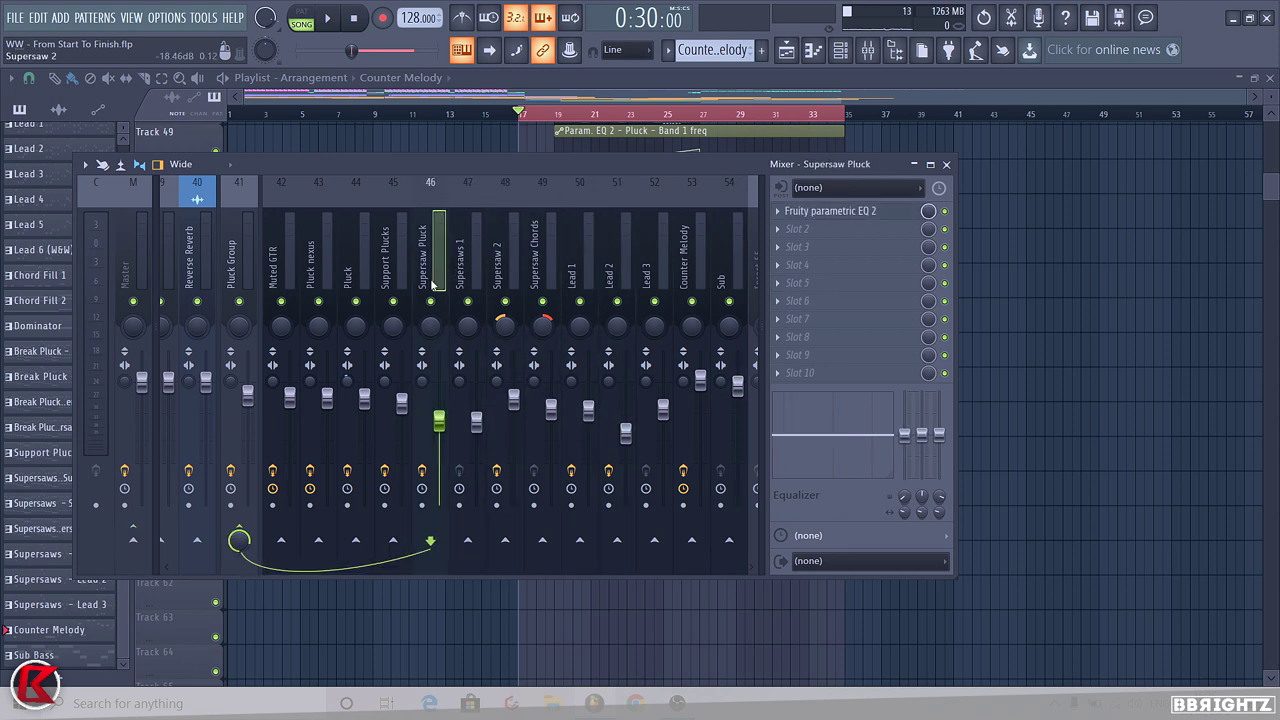
Select the Pluck Group mixer track and load FabFilter Simplon into its effect slot 6
left_click(352, 268)
left_click(314, 270)
left_click(286, 277)
left_click(244, 280)
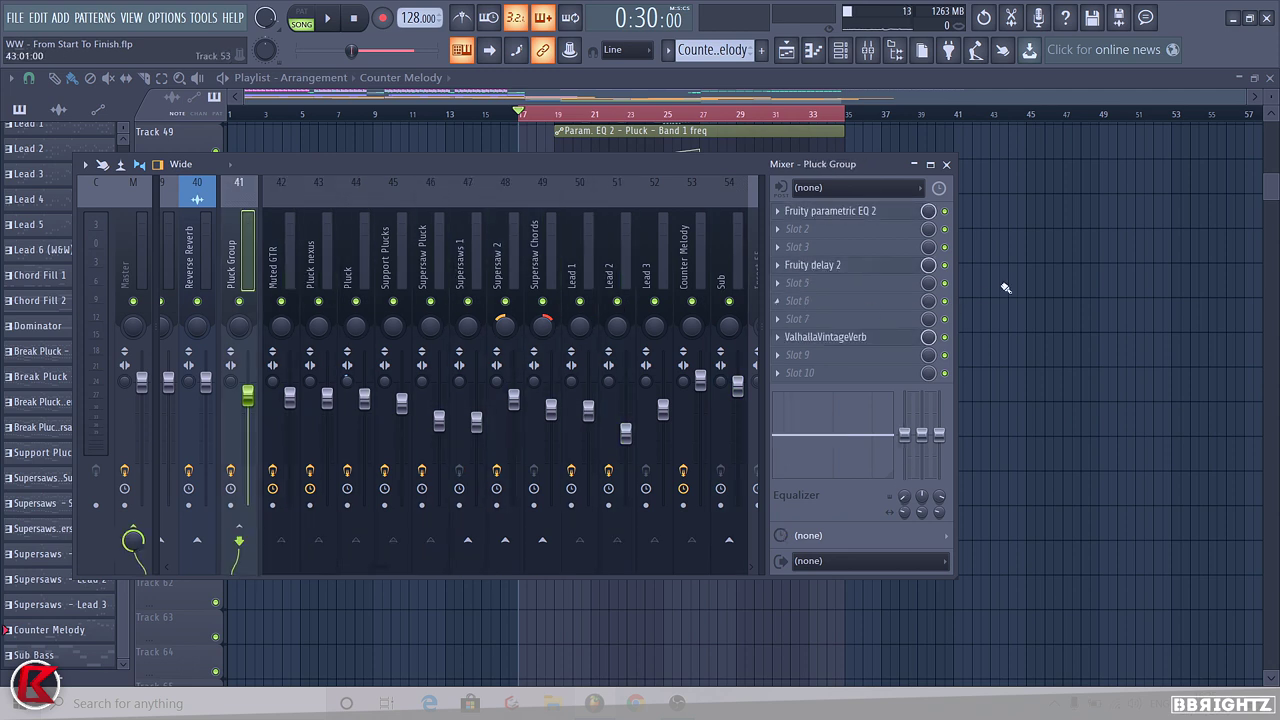
key("F9")
left_click(870, 50)
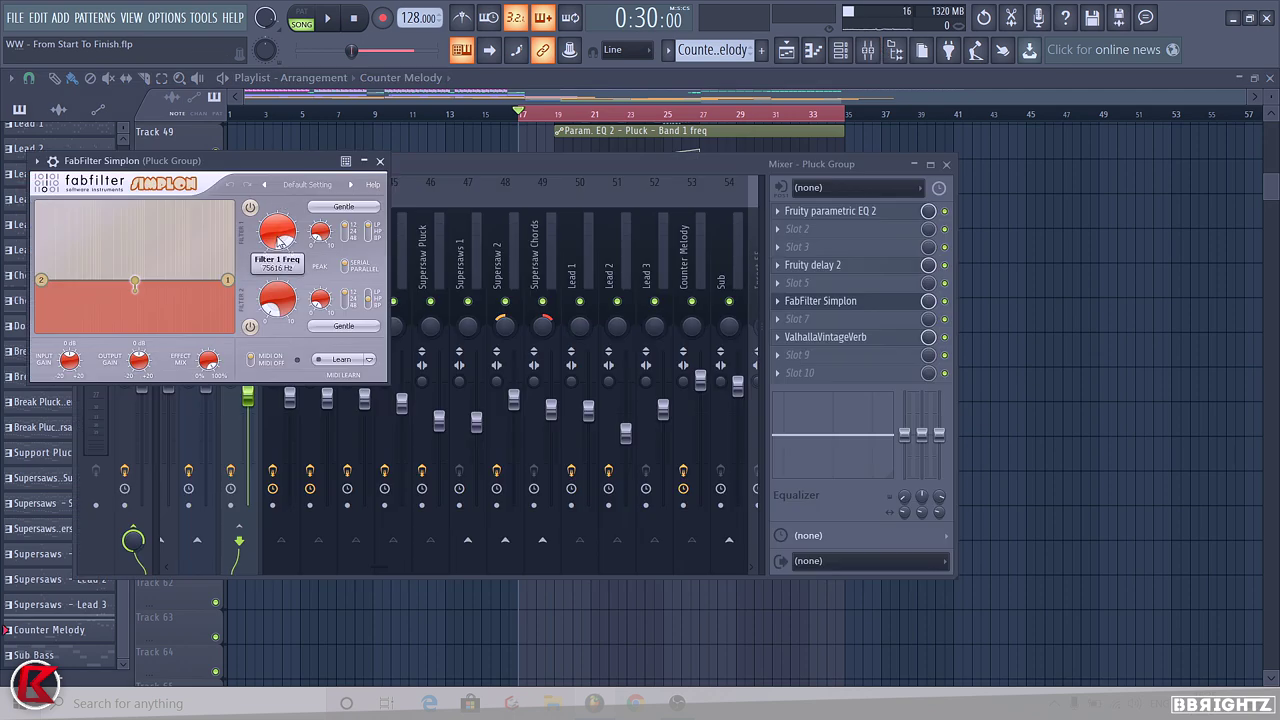
Create an automation clip for Filter 1 Freq of the Pluck Group's FabFilter Simplon and close the plugin
right_click(278, 232)
left_click(320, 308)
left_click(380, 161)
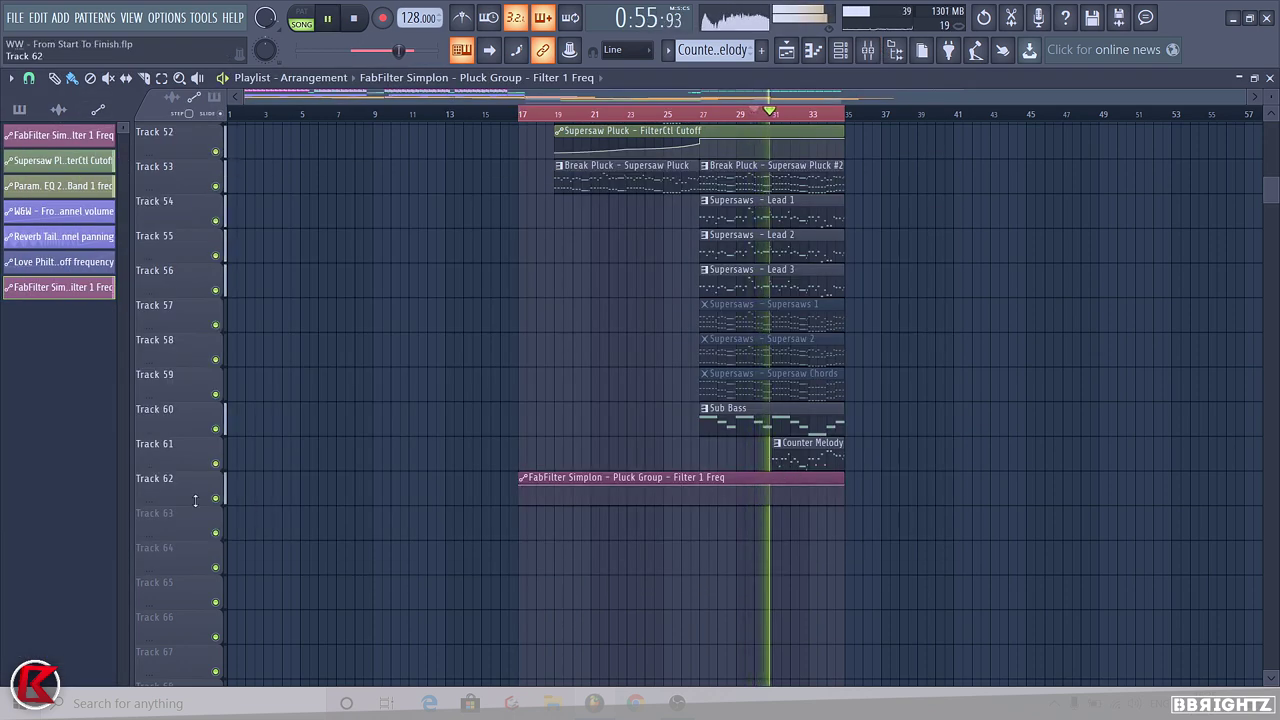
Enlarge Track 62 and shape its filter automation to stay high until bar 33, then curve downward to the clip's end at bar 35
left_click_drag(195, 505, 195, 645)
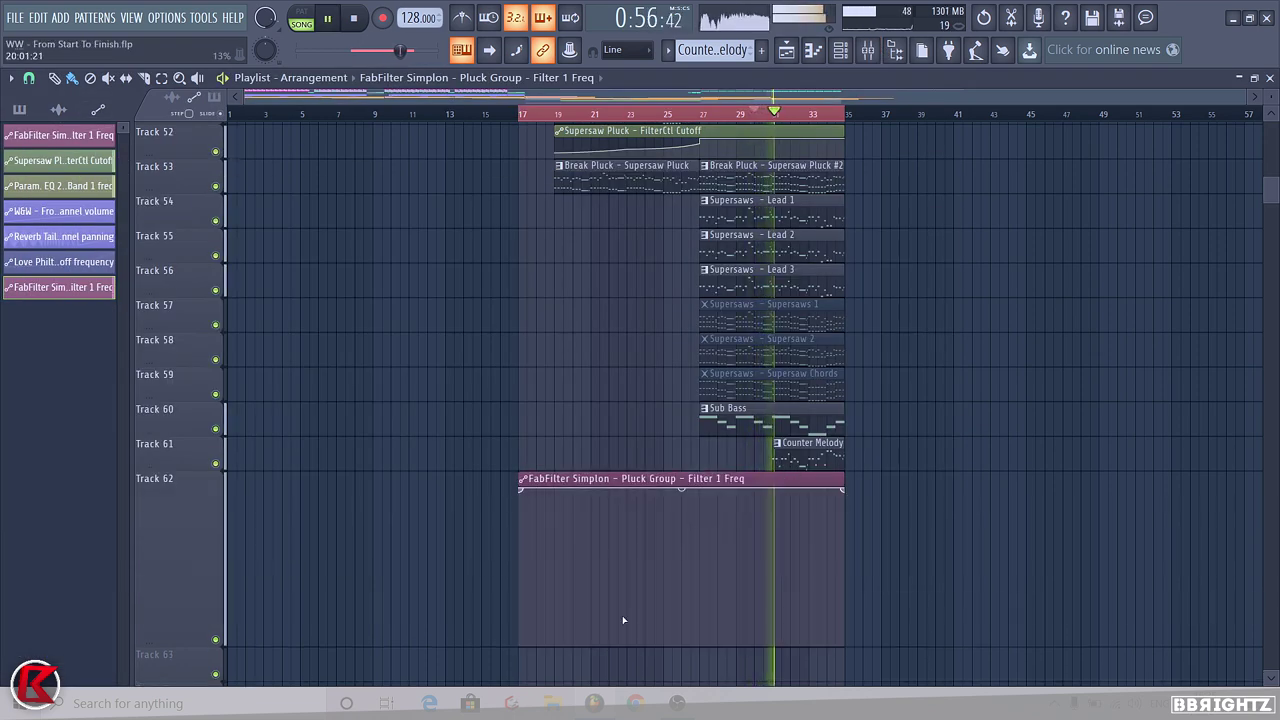
scroll(790, 506, "up", 5)
left_click_drag(793, 495, 793, 486)
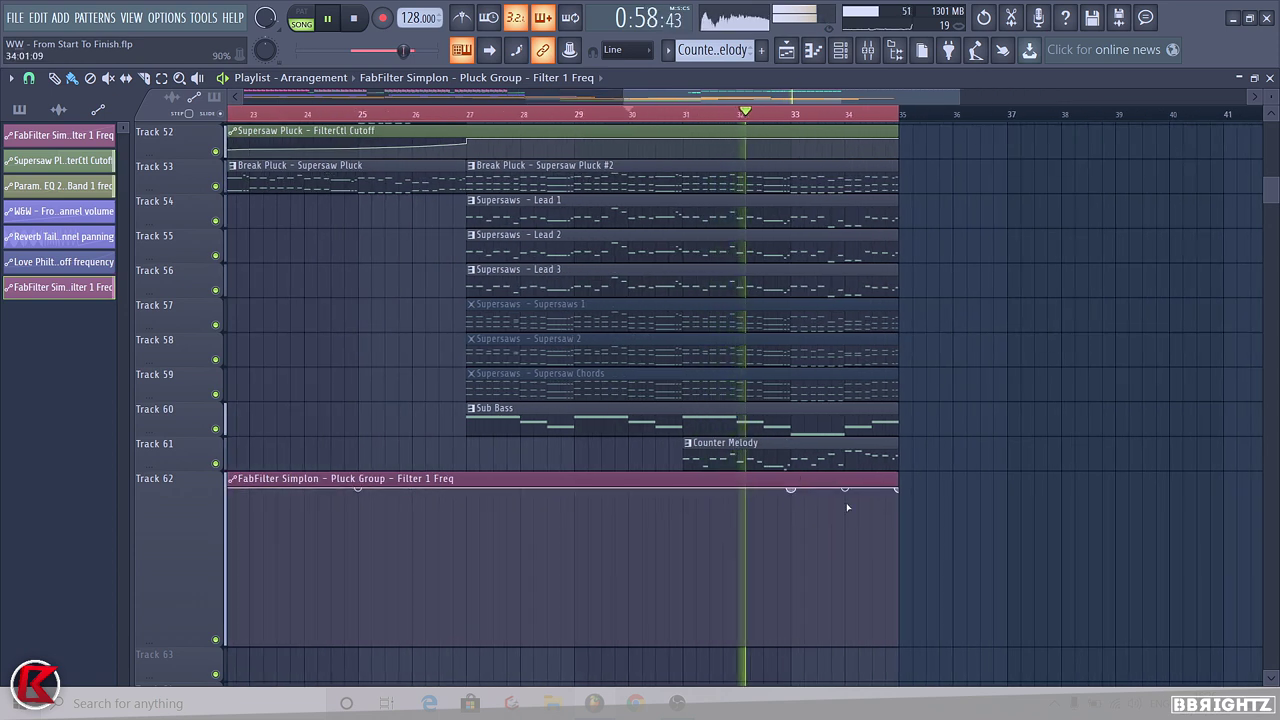
left_click_drag(898, 489, 901, 530)
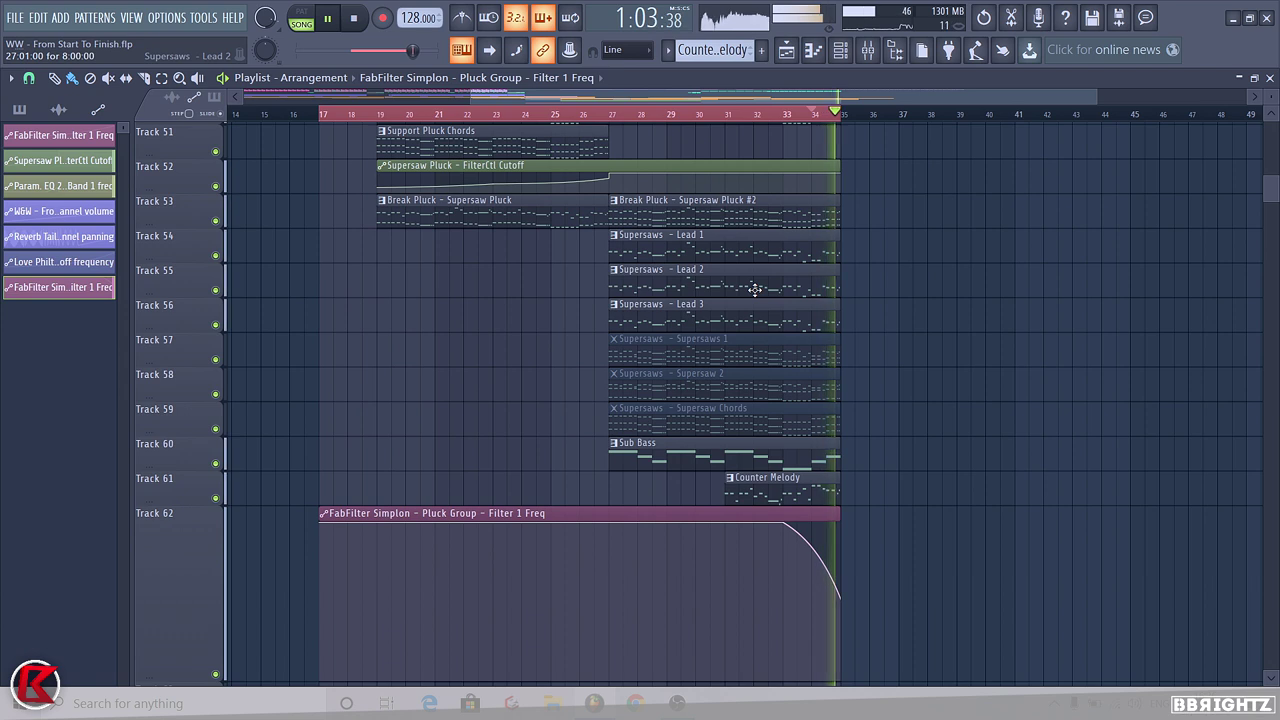
Copy the articulator state of the Pluck Group Filter 1 Freq automation clip and close its settings
double_click(606, 516)
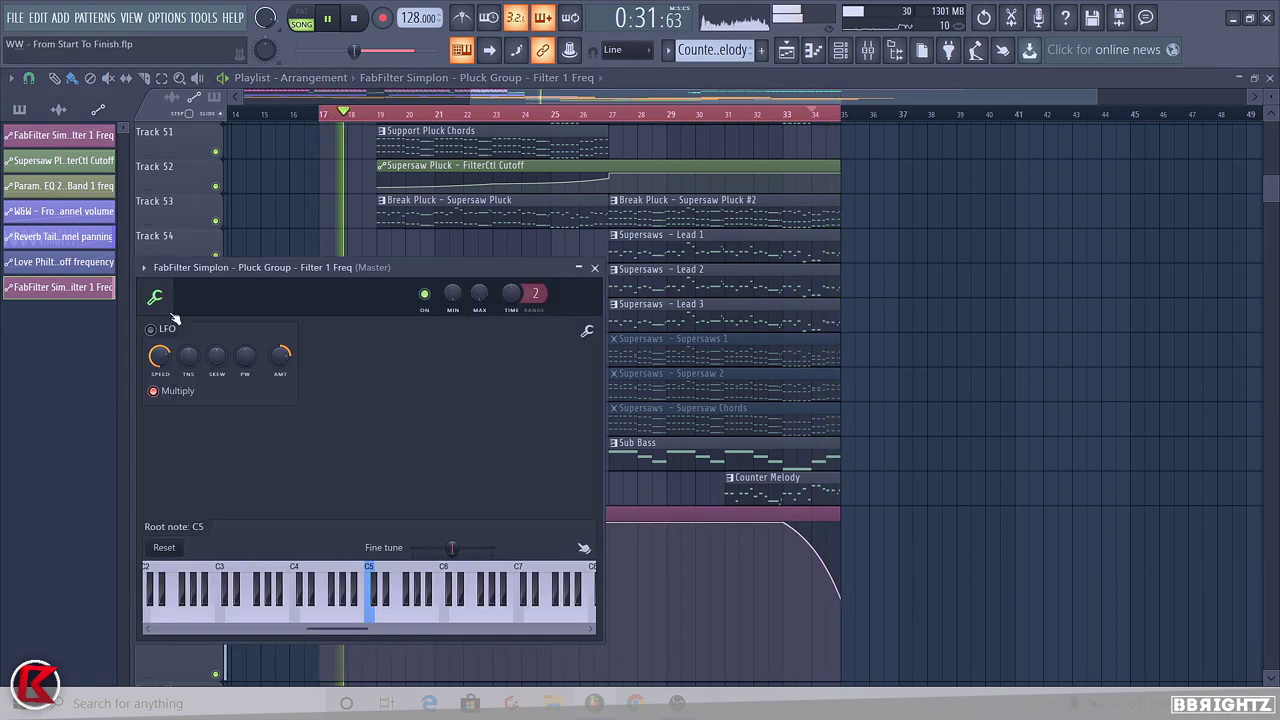
left_click(144, 268)
mouse_move(373, 333)
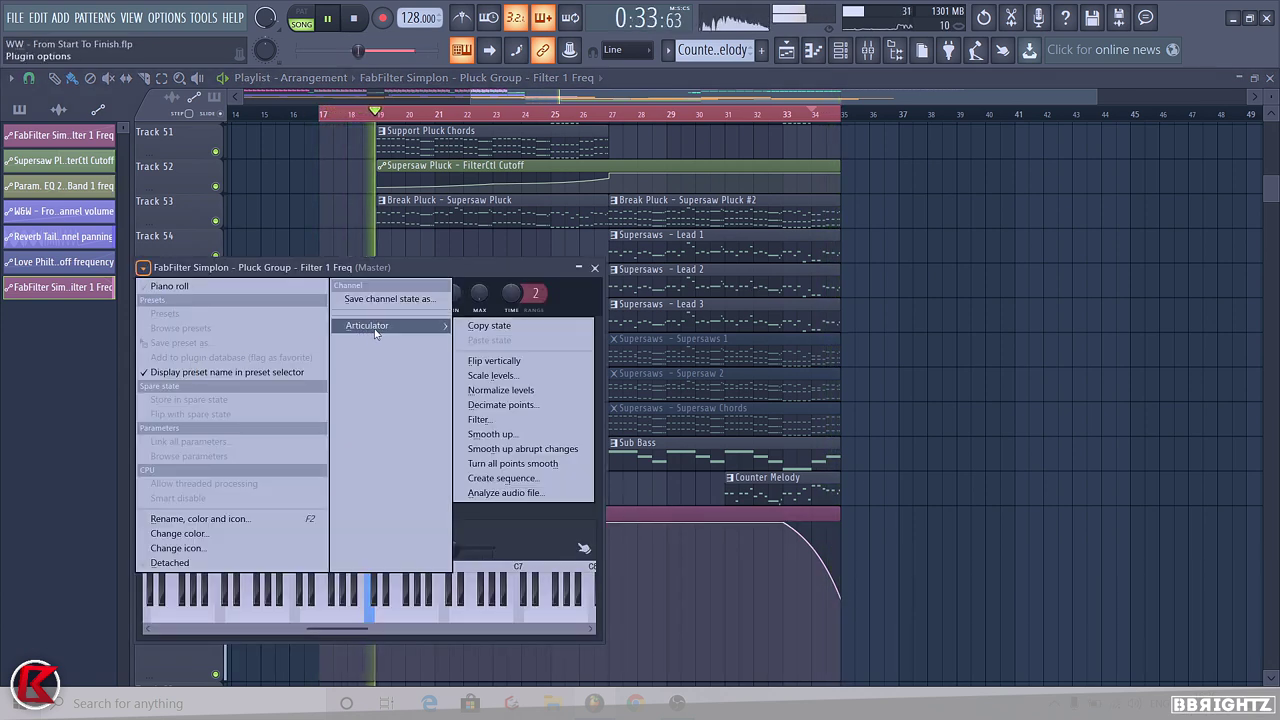
left_click(492, 326)
key("Escape")
Reset the enlarged Track 62 to its default height
scroll(466, 500, "down", 2)
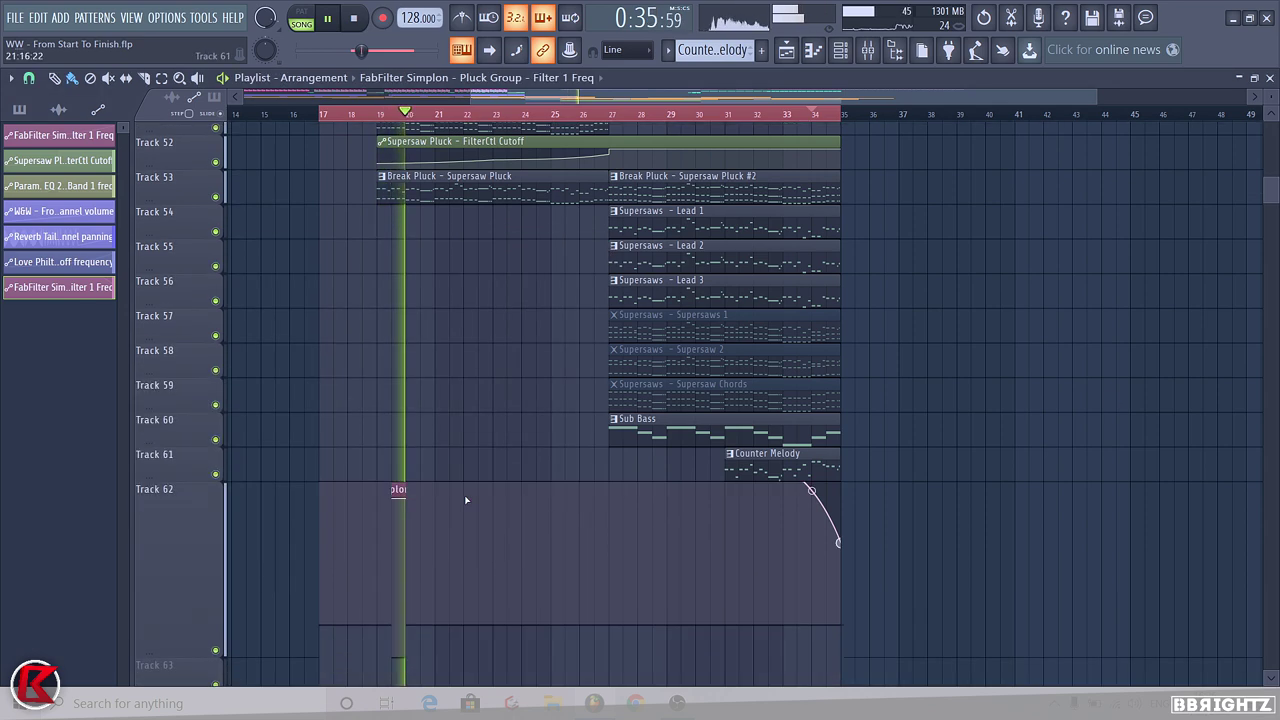
right_click(141, 475)
mouse_move(194, 452)
left_click(308, 475)
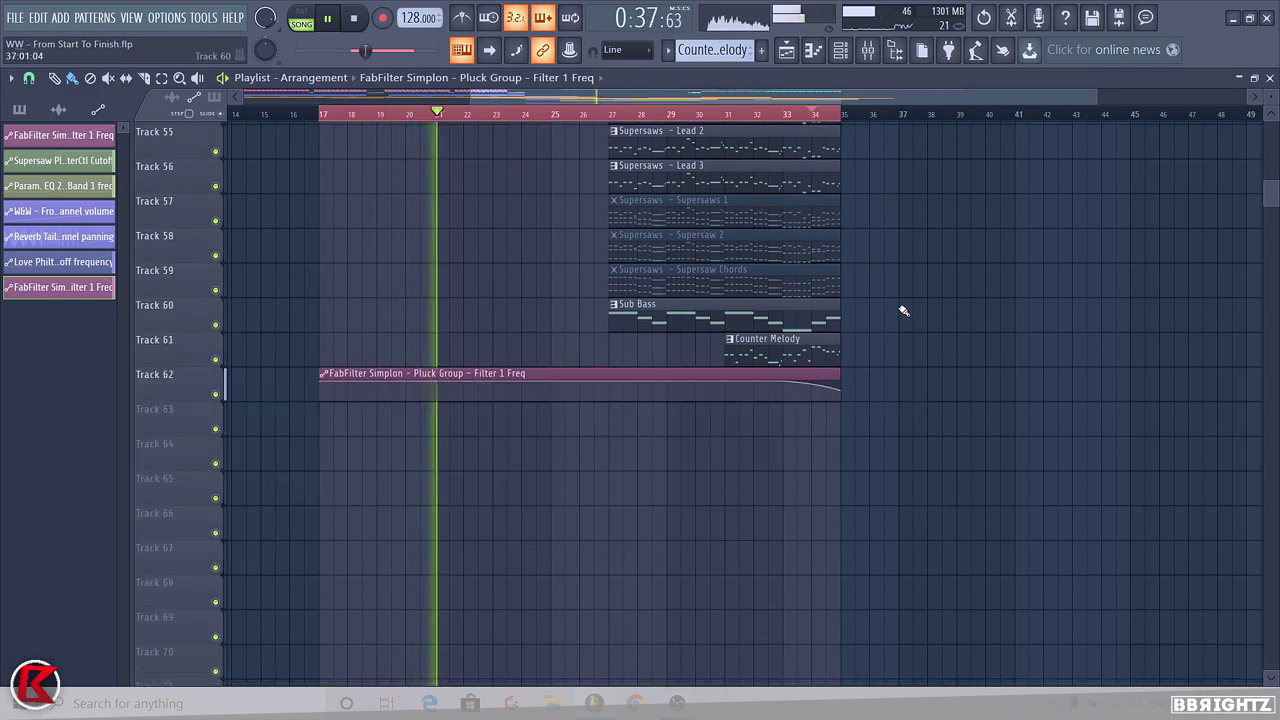
Play the soloed supersaw tracks from bar 27 and view the Supersaws 1 channel in the mixer
left_click(620, 117)
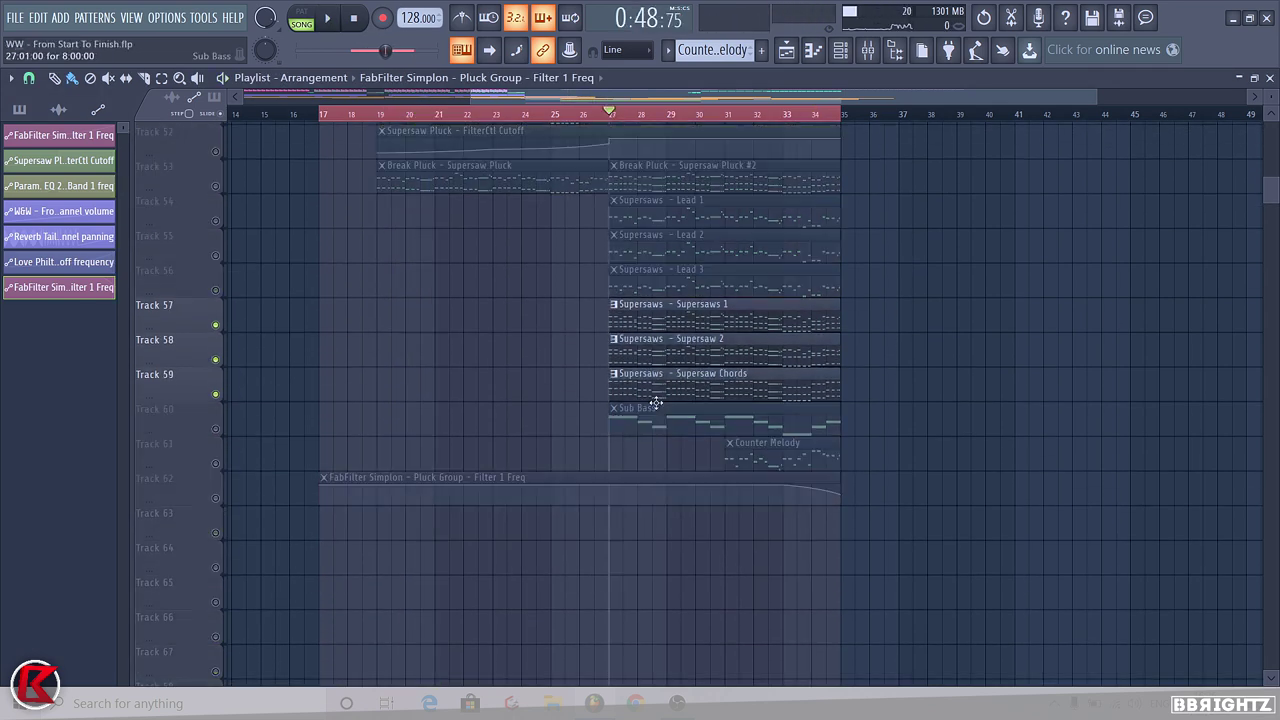
key("space")
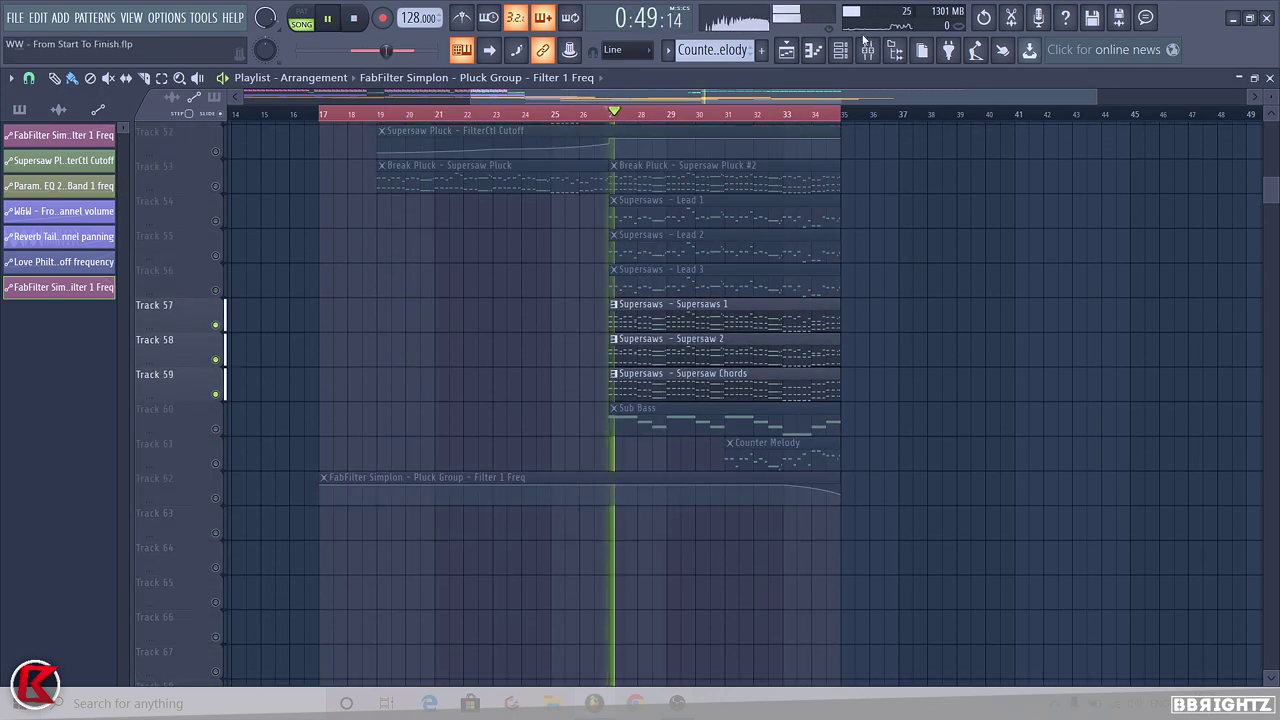
left_click(867, 50)
left_click(493, 249)
left_click(464, 256)
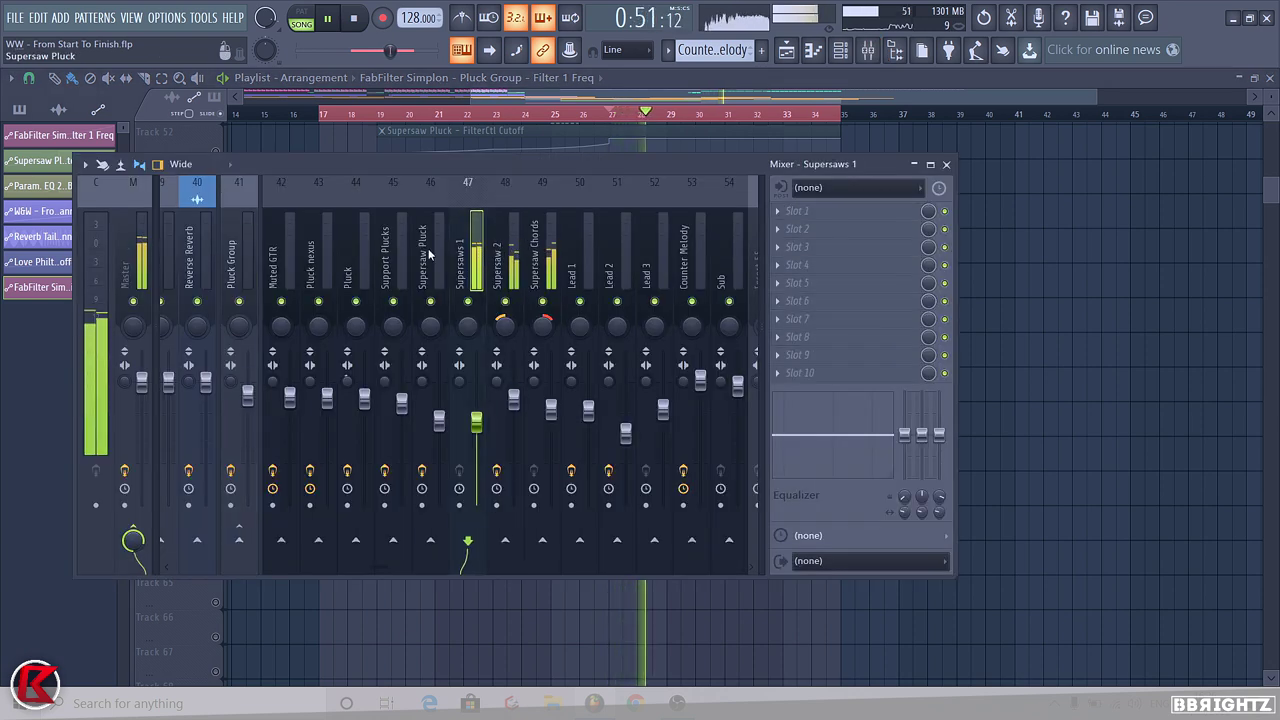
Shift the Sub, Counter Melody, Lead 3, Lead 2 and Lead 1 mixer tracks one slot later to free insert 50
scroll(428, 248, "down", 3)
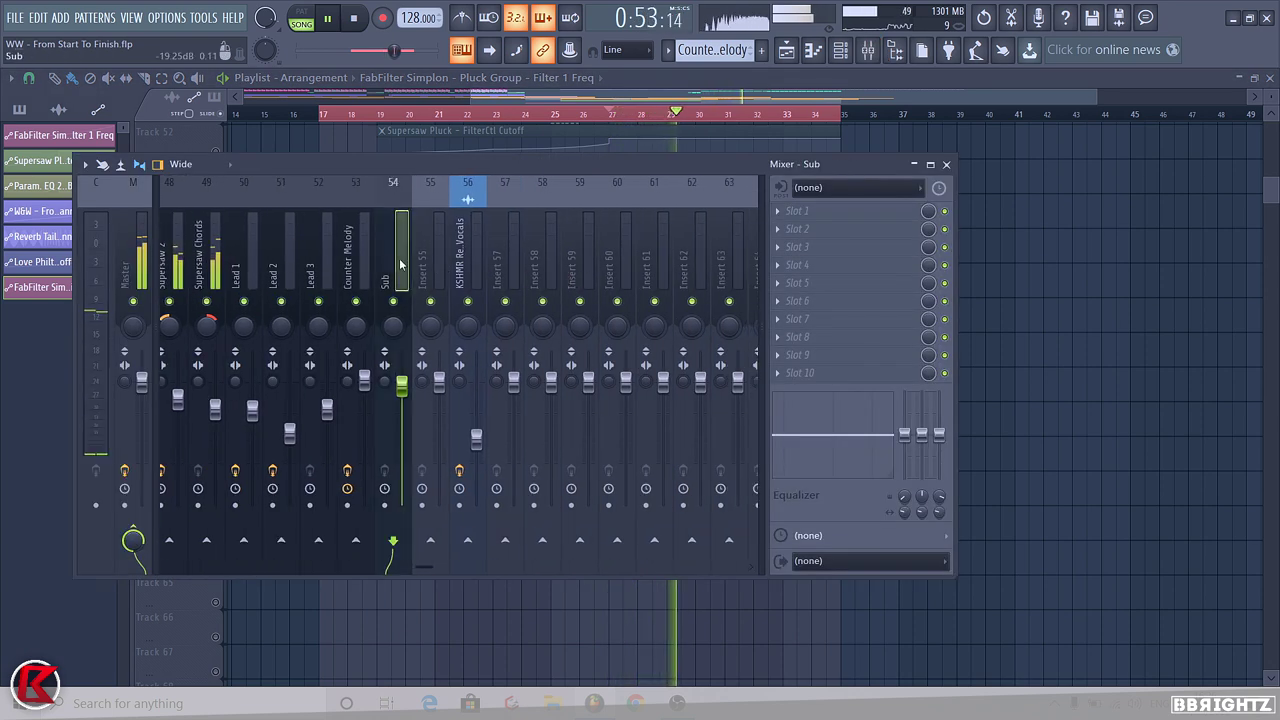
key("alt+Right")
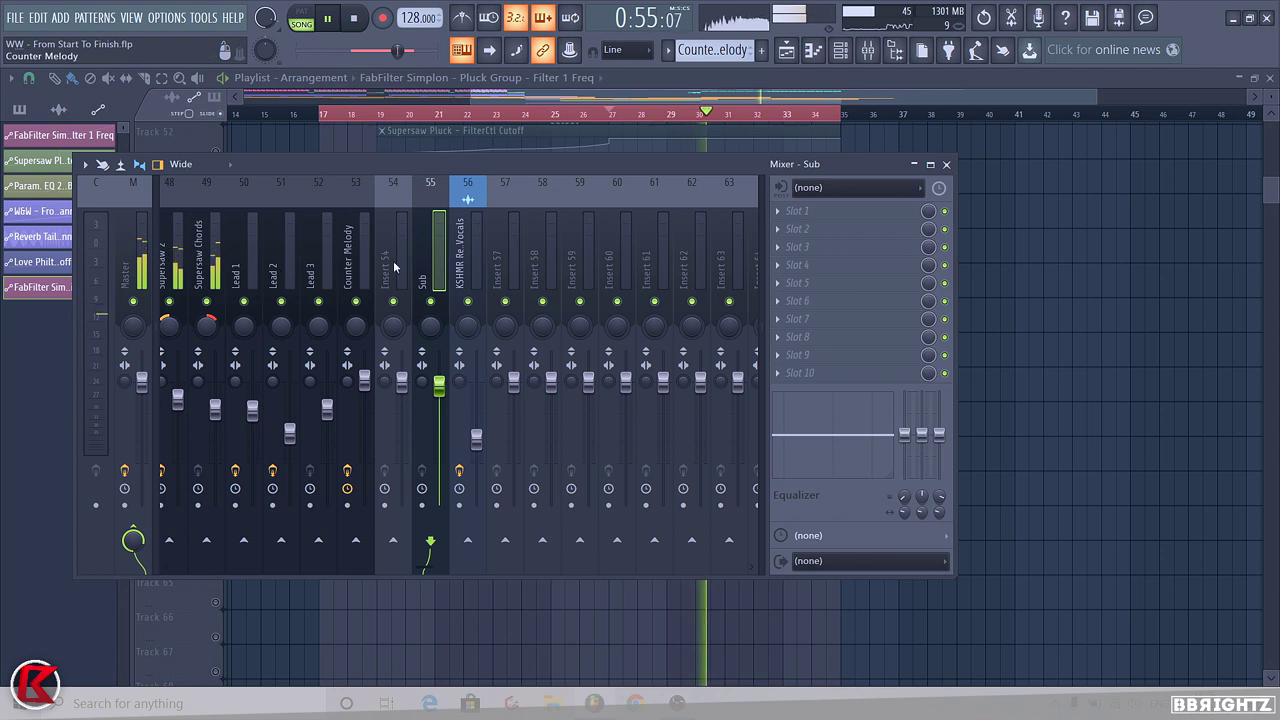
left_click(352, 268)
key("alt+Right")
left_click(320, 268)
key("alt+Right")
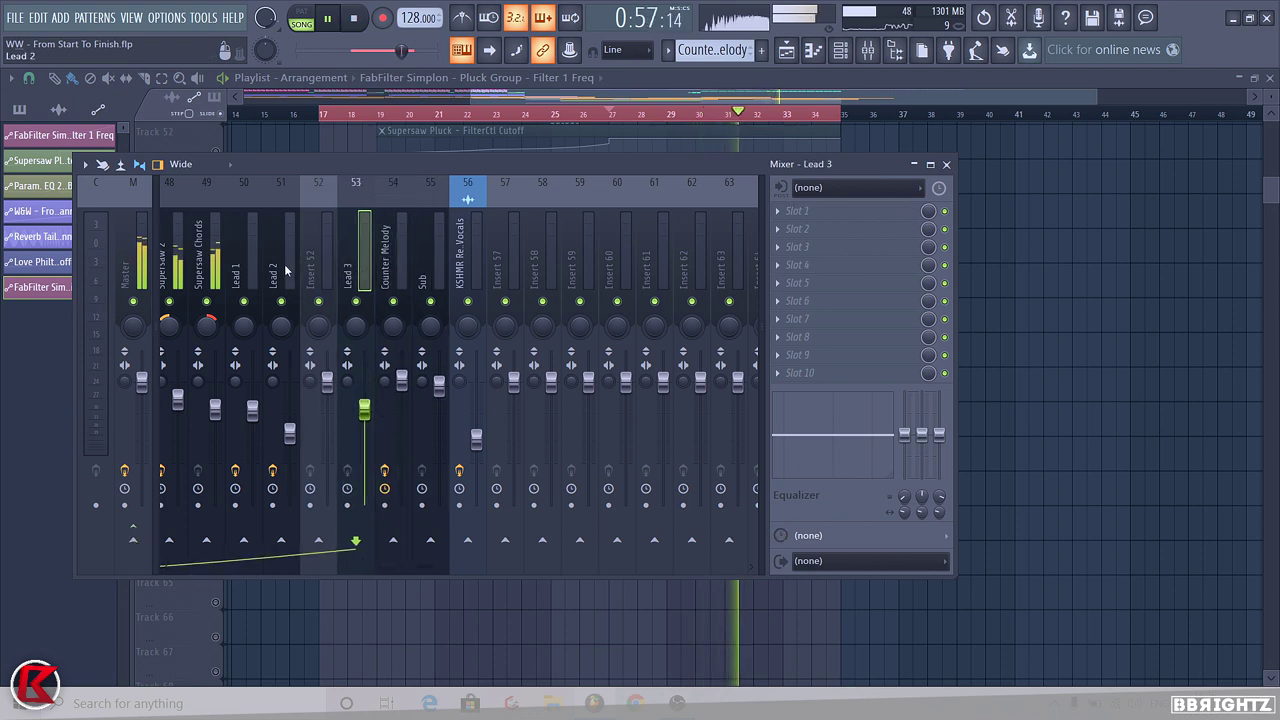
left_click(284, 268)
key("alt+Right")
left_click(243, 268)
key("alt+Right")
Stop playback, set insert 50 apart with a group separator and name it "Group Supersaws"
scroll(391, 278, "up", 3)
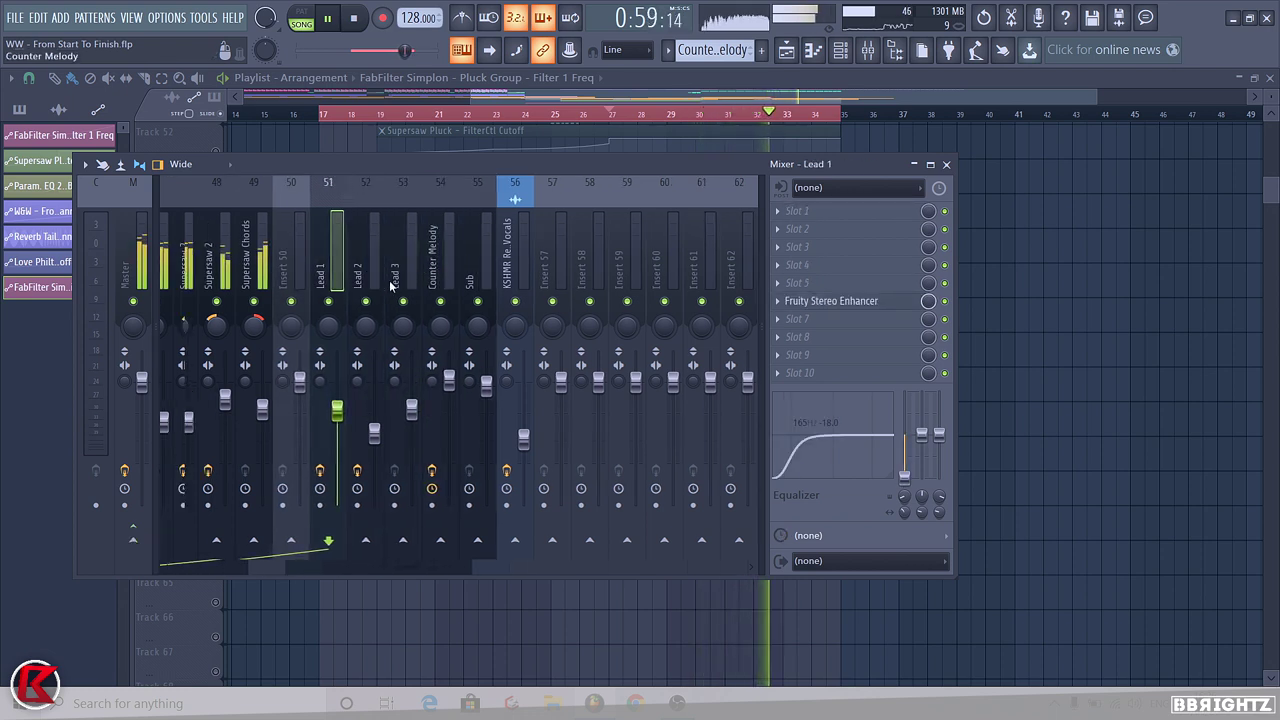
left_click(541, 268)
key("space")
right_click(577, 267)
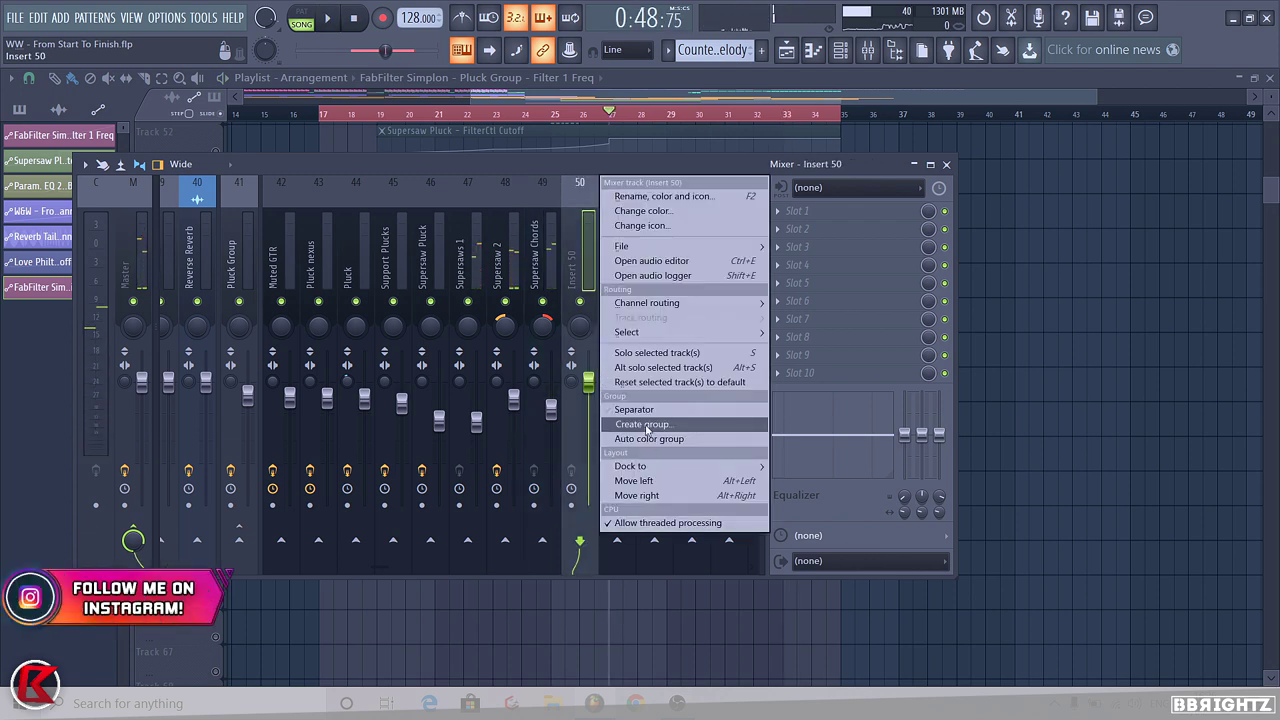
left_click(650, 410)
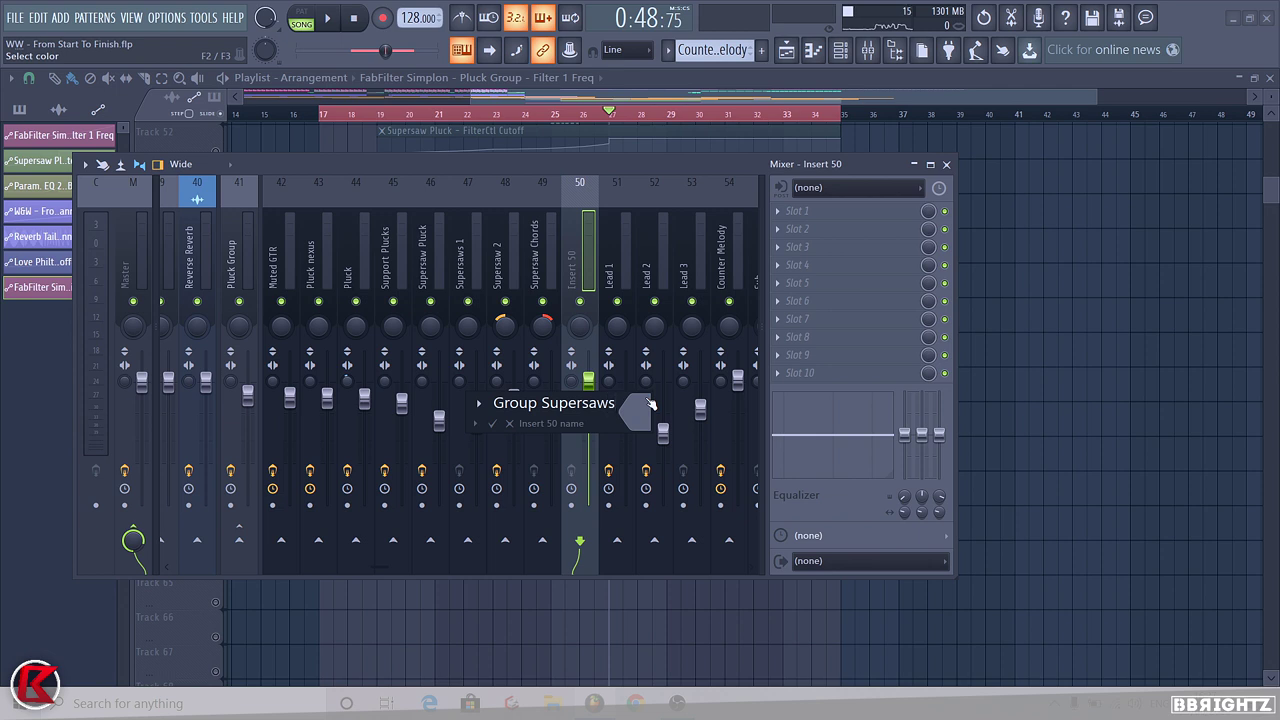
key("Return")
Route the Supersaws 1, Supersaw 2 and Supersaw Chords mixer tracks only to Group Supersaws and close the mixer
right_click(586, 546)
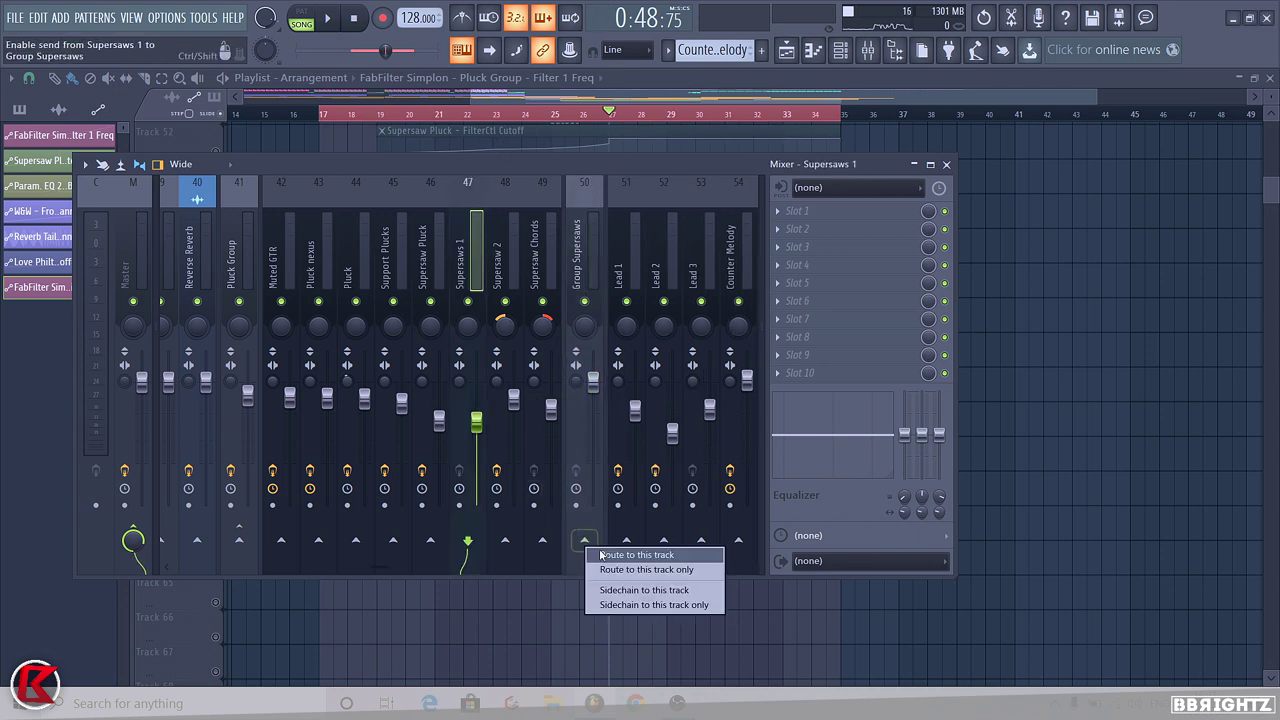
left_click(610, 569)
left_click(502, 272)
right_click(587, 545)
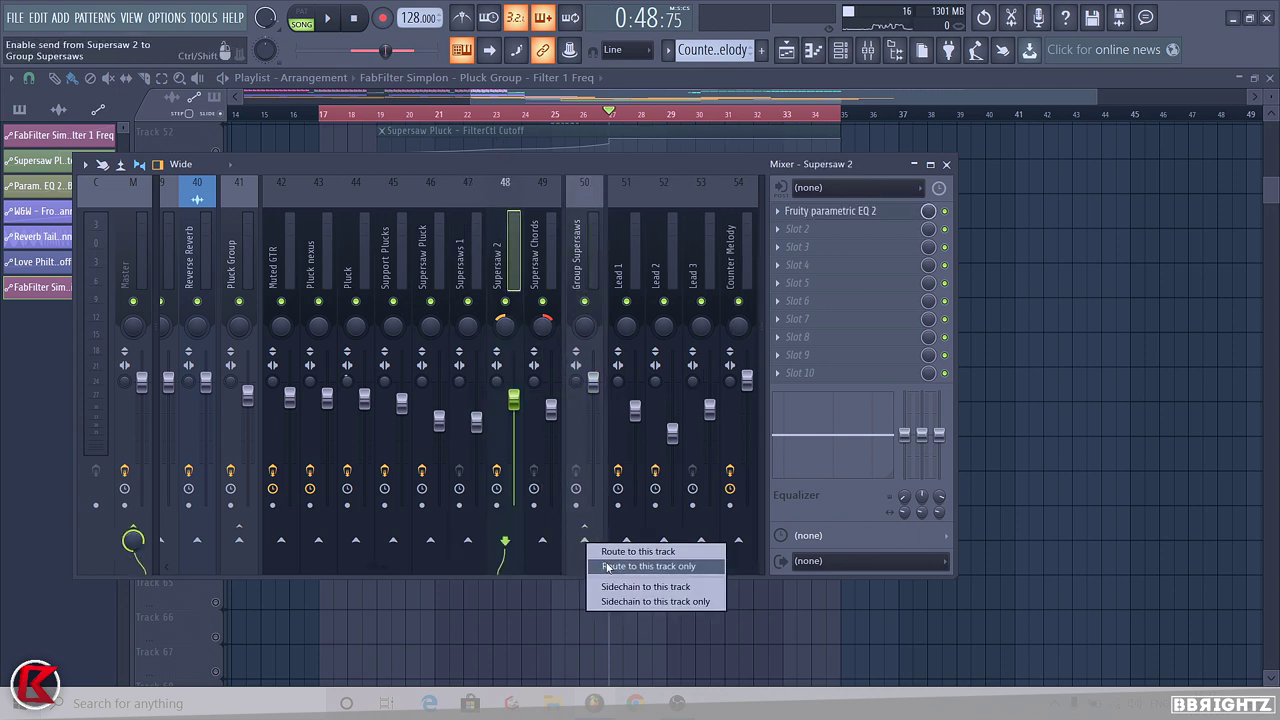
left_click(645, 557)
left_click(540, 260)
right_click(585, 543)
left_click(610, 557)
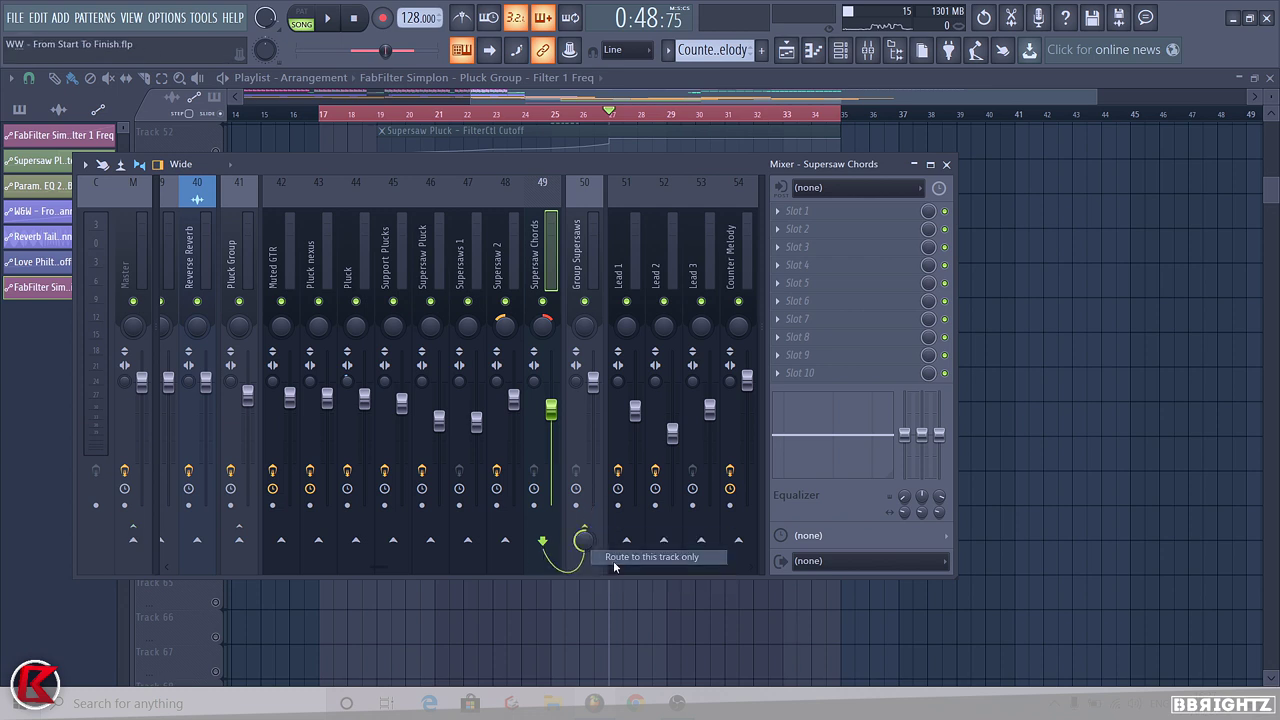
left_click(946, 165)
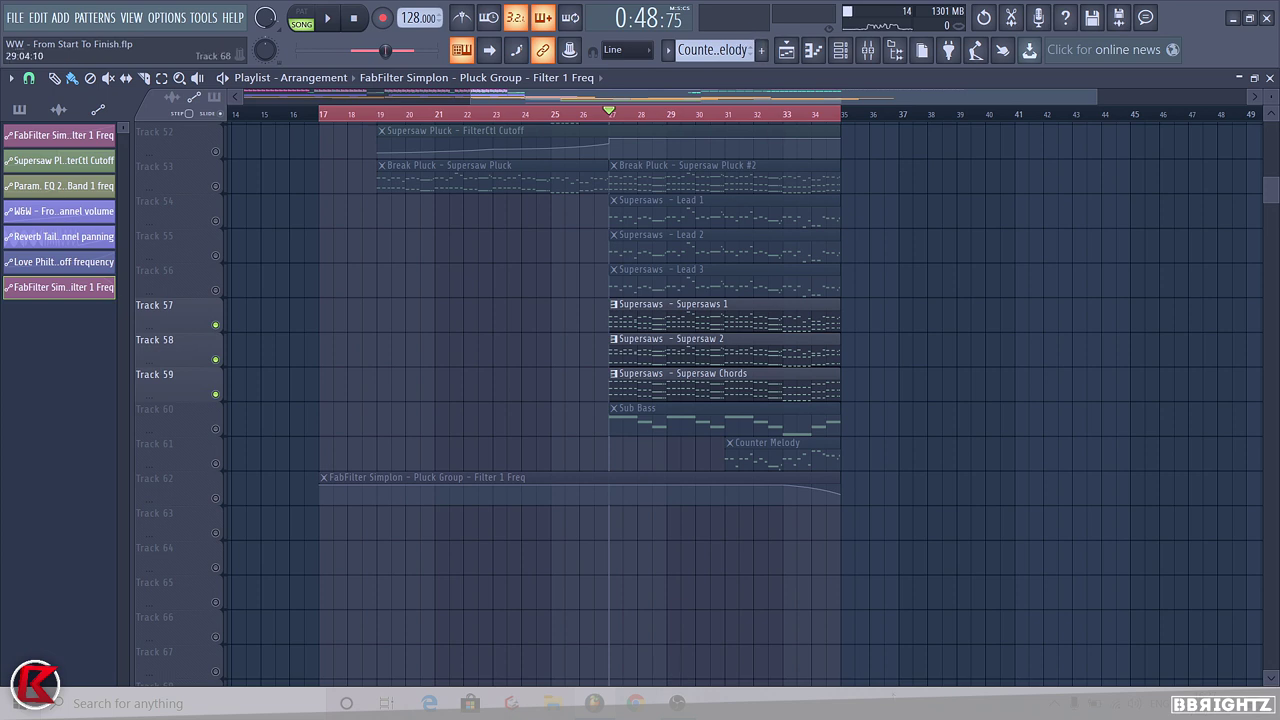
Load FabFilter Simplon on the Group Supersaws mixer track and create an automation clip for its Filter 1 Freq
left_click(864, 50)
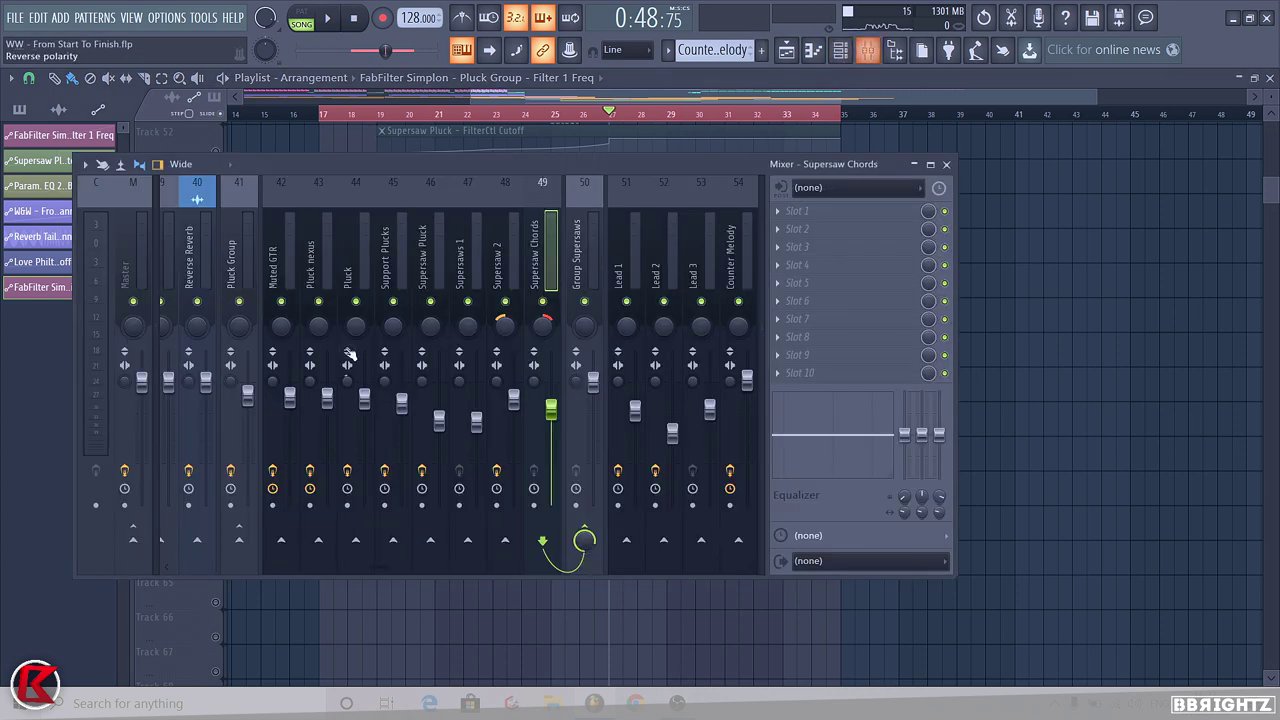
left_click(580, 265)
left_click(797, 265)
left_click(630, 229)
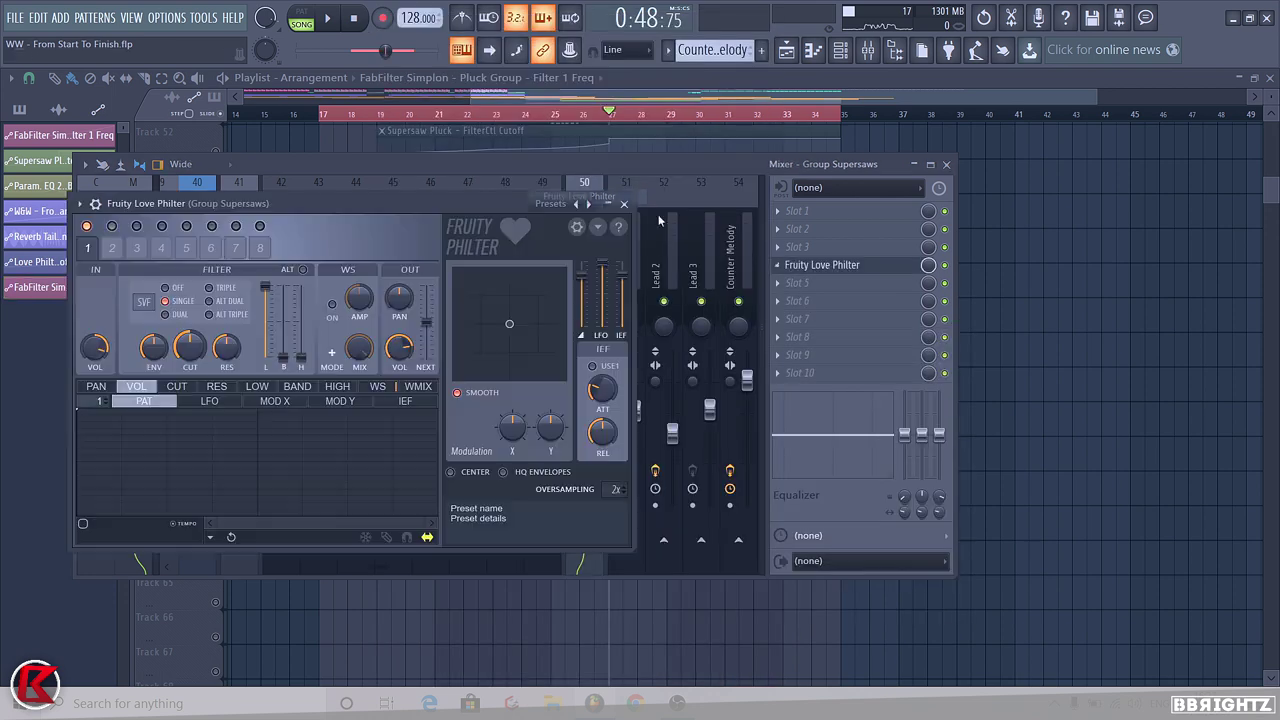
left_click(785, 265)
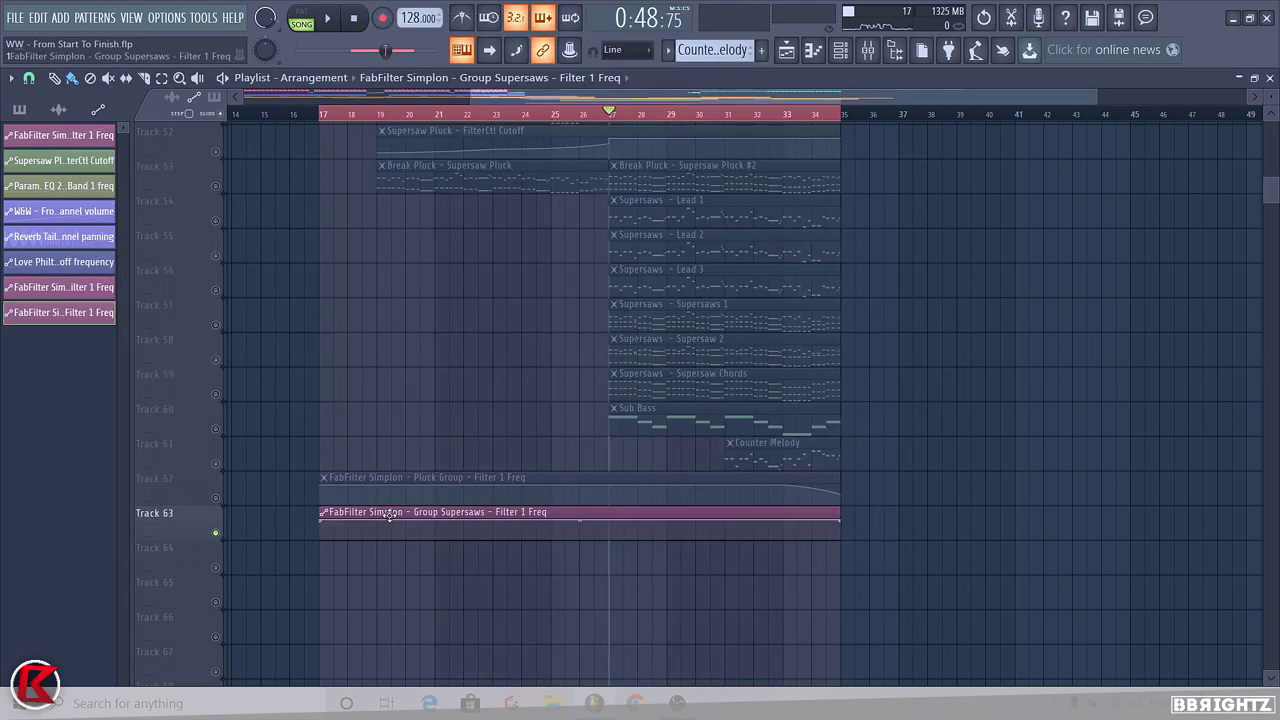
Paste the copied articulator state into the Group Supersaws Filter 1 Freq automation clip
left_click(167, 289)
mouse_move(200, 305)
mouse_move(400, 347)
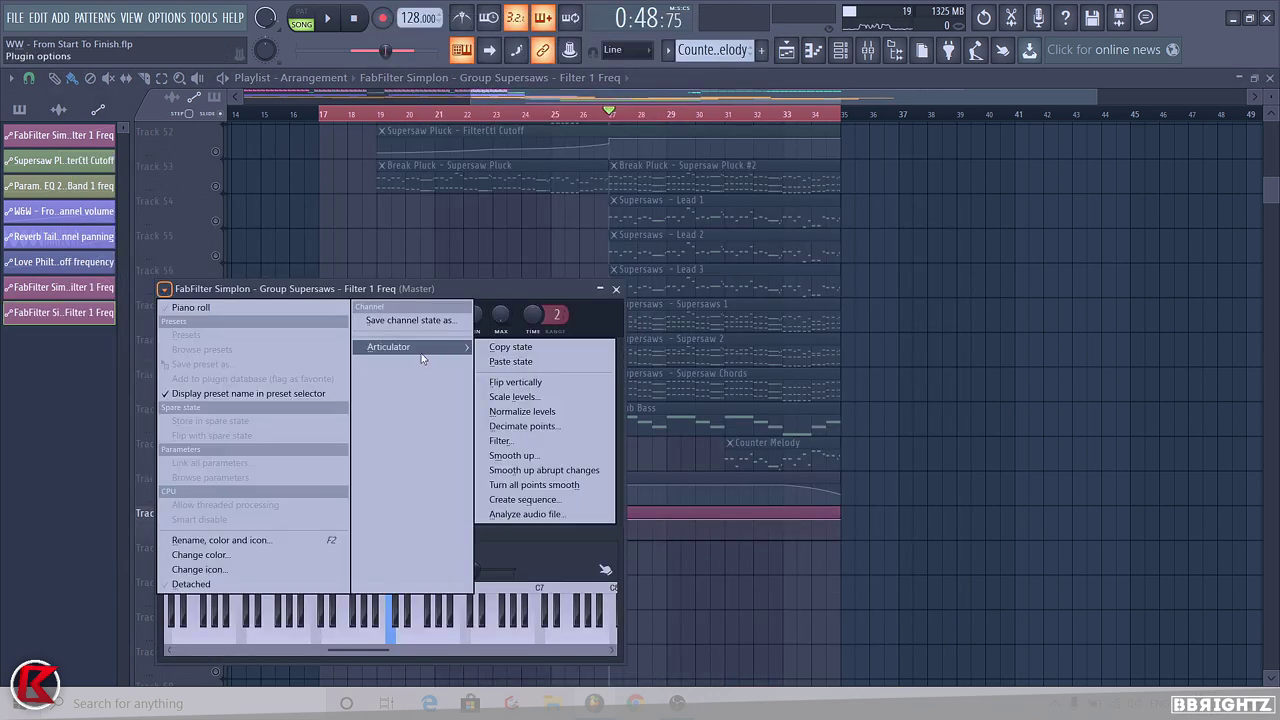
left_click(528, 364)
key("Escape")
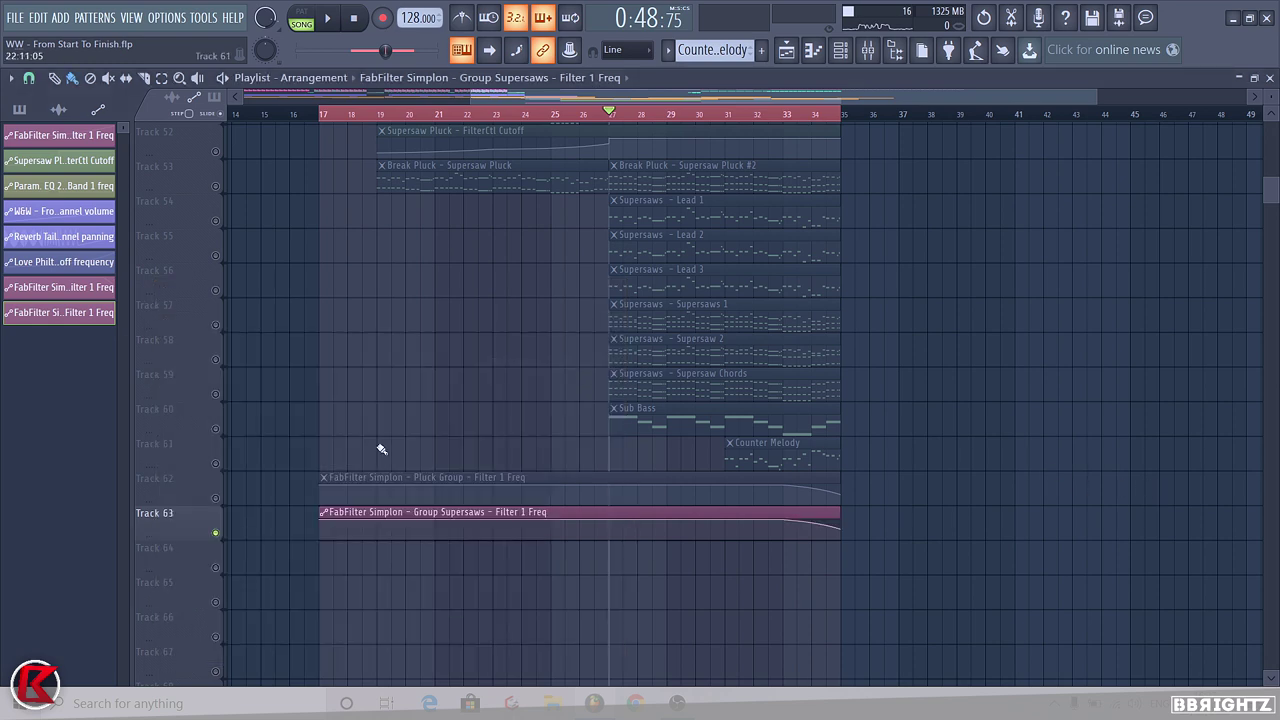
Solo only the three supersaw tracks, 57 to 59, together with the Group Supersaws automation on Track 63
left_click(216, 498)
scroll(681, 512, "up", 3)
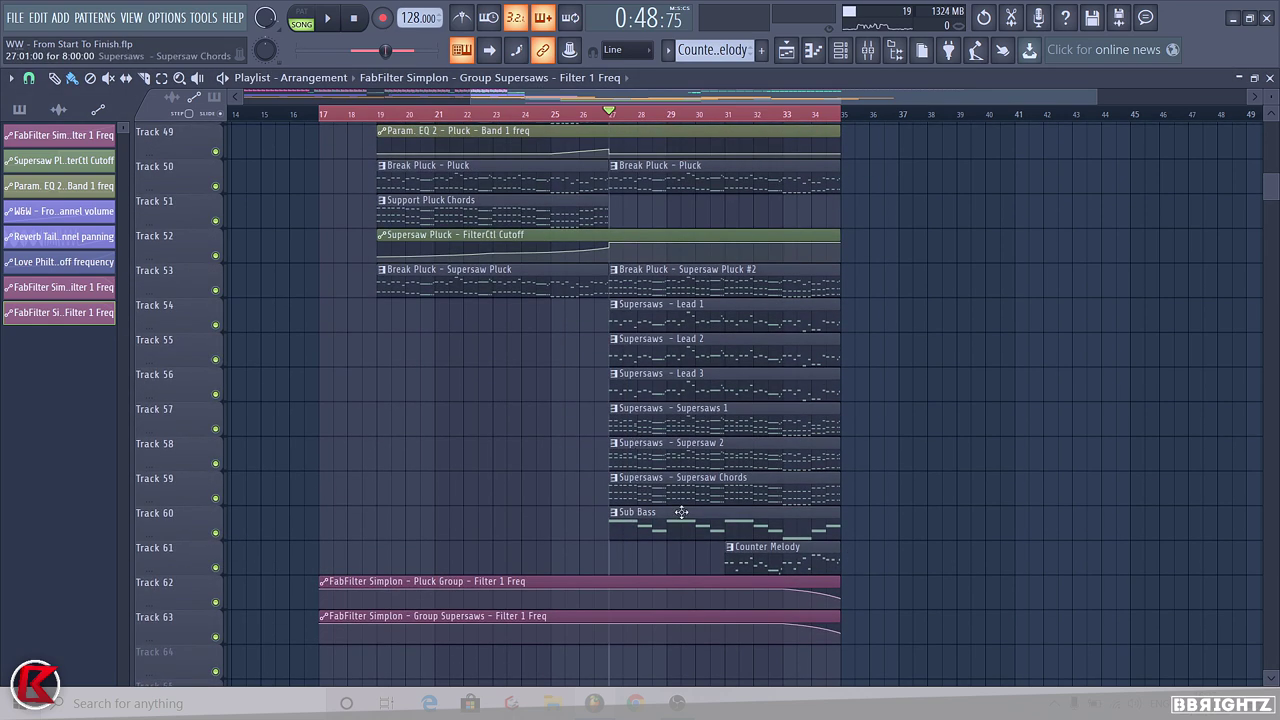
right_click(215, 429)
left_click(216, 498)
left_click(216, 464)
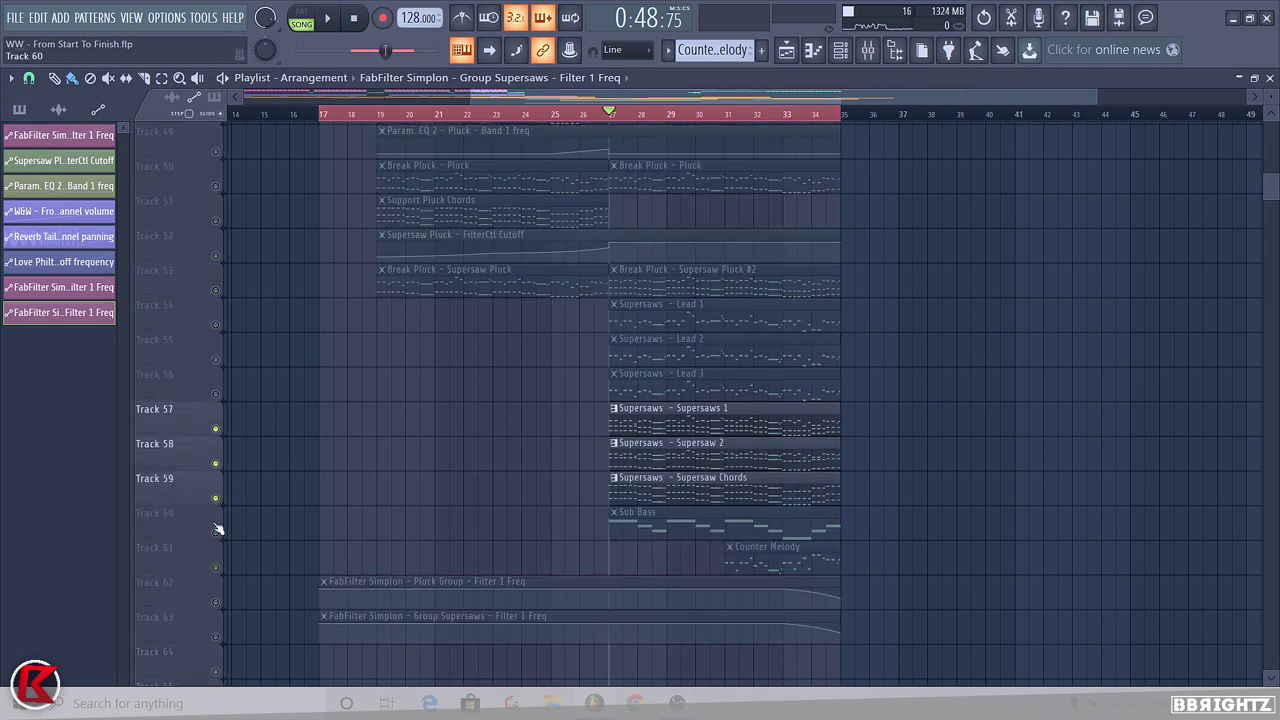
left_click(216, 637)
Play the soloed tracks from bar 32 and enlarge Track 63 to inspect its filter automation curve
key("space")
left_click(748, 113)
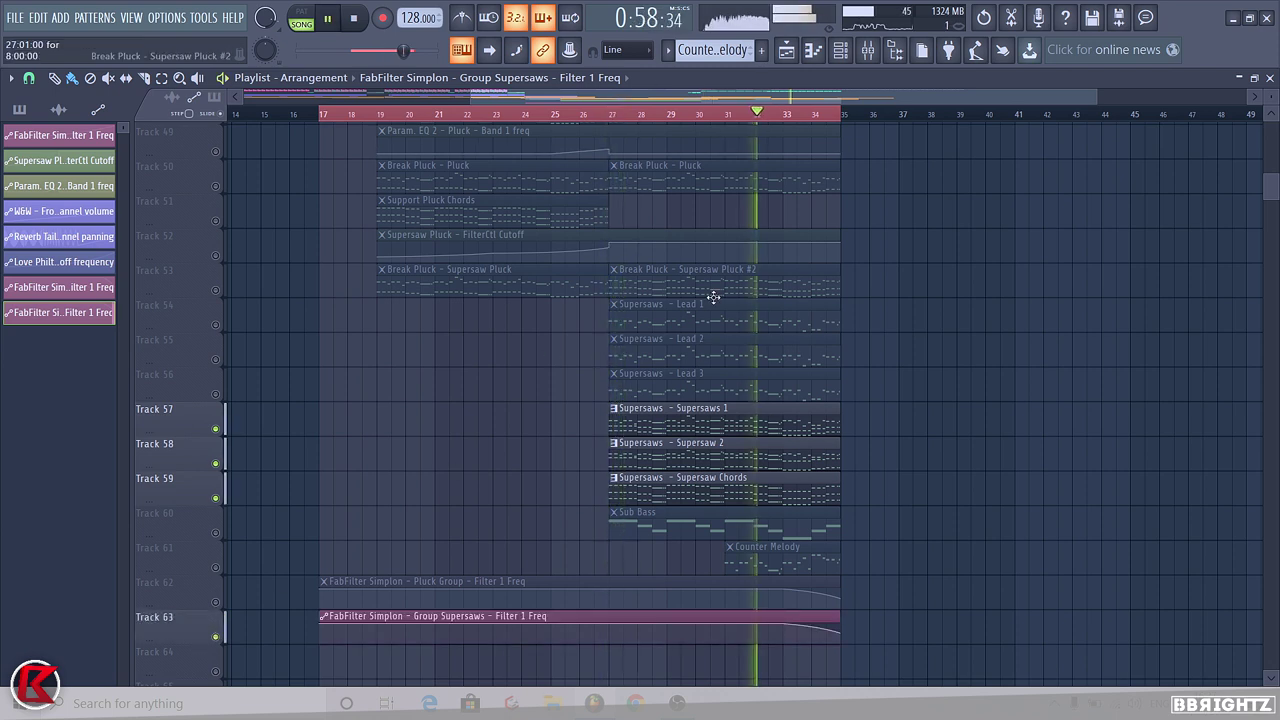
scroll(734, 414, "down", 4)
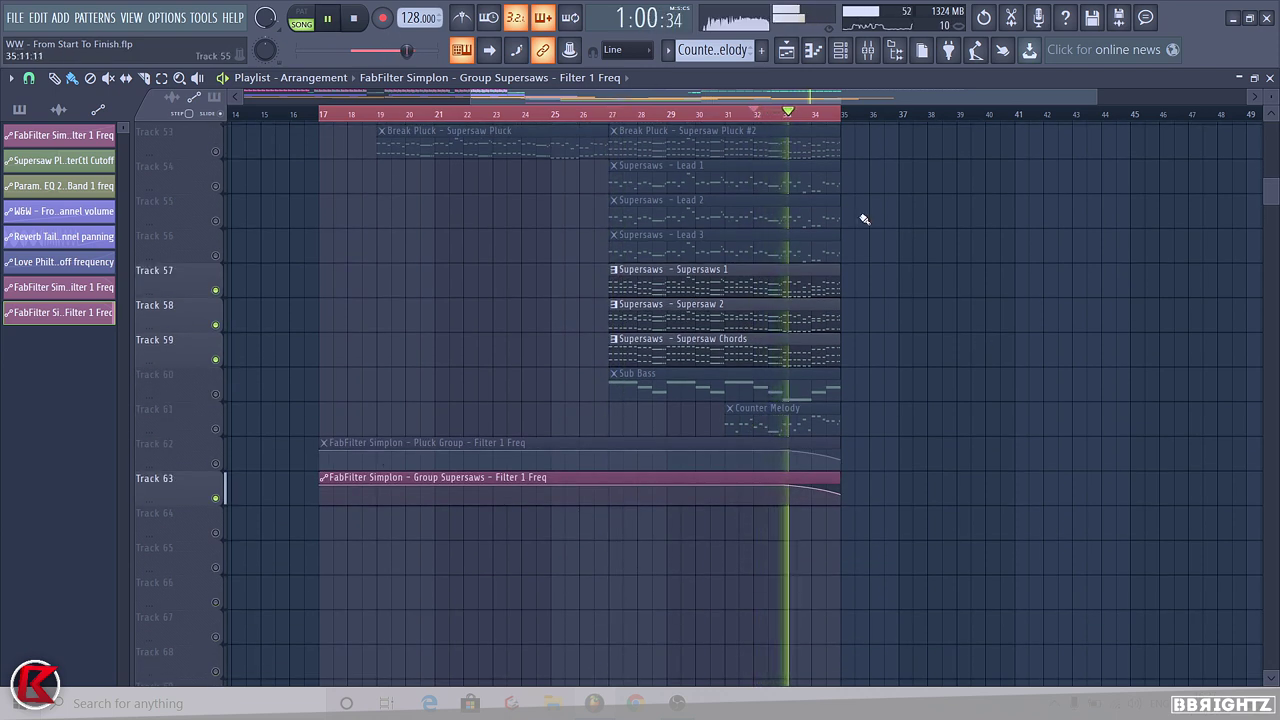
left_click_drag(189, 504, 192, 622)
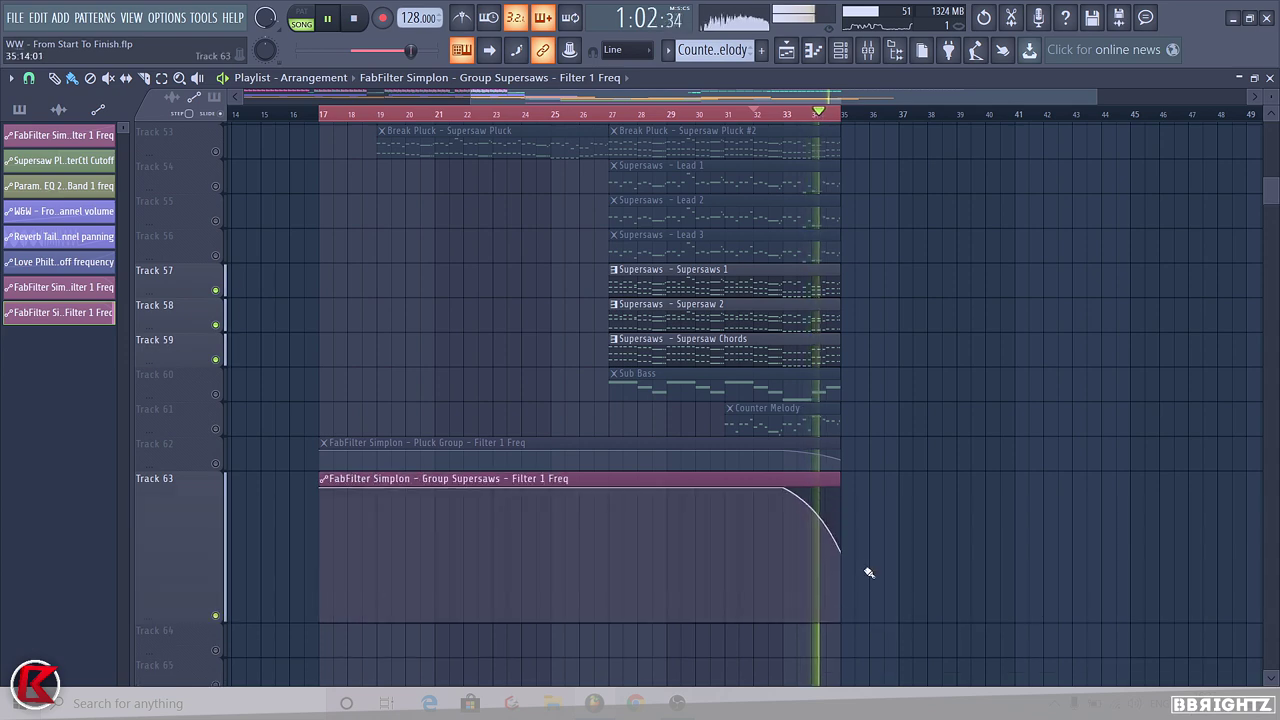
key("space")
Turn all playlist tracks back on and play the full arrangement from bar 32 while reviewing the clips
right_click(216, 430)
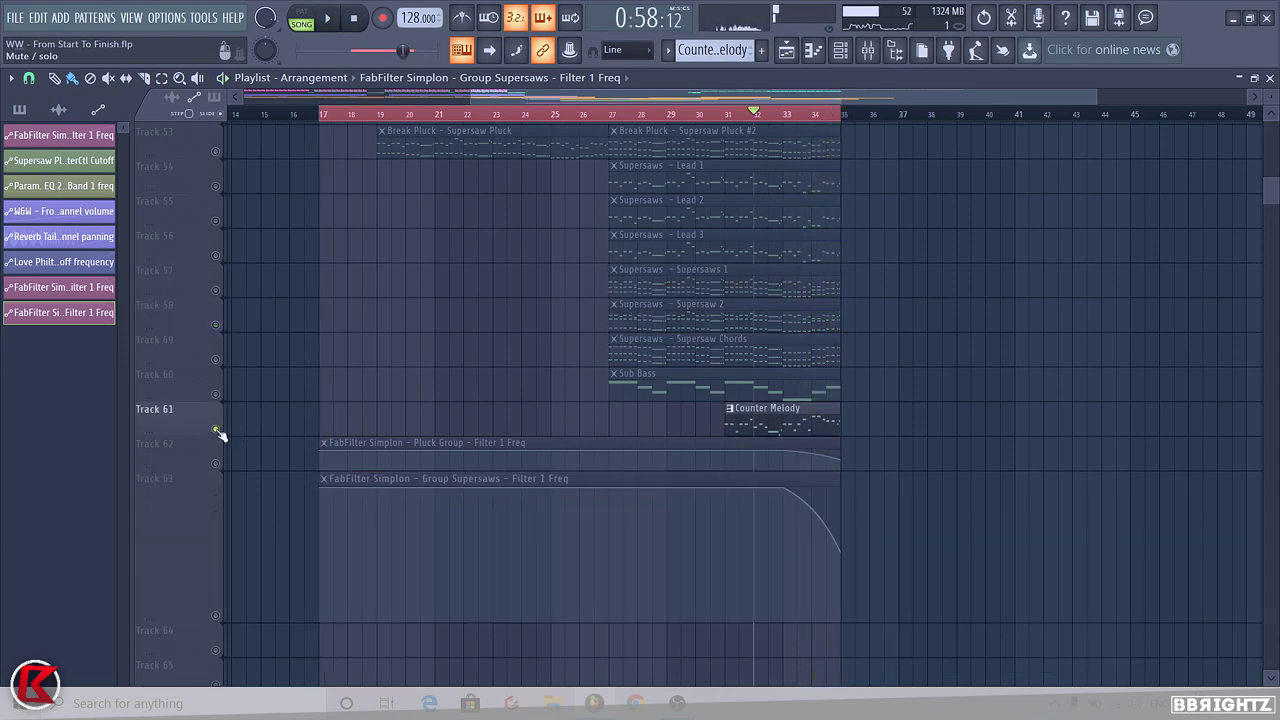
right_click(216, 430)
key("space")
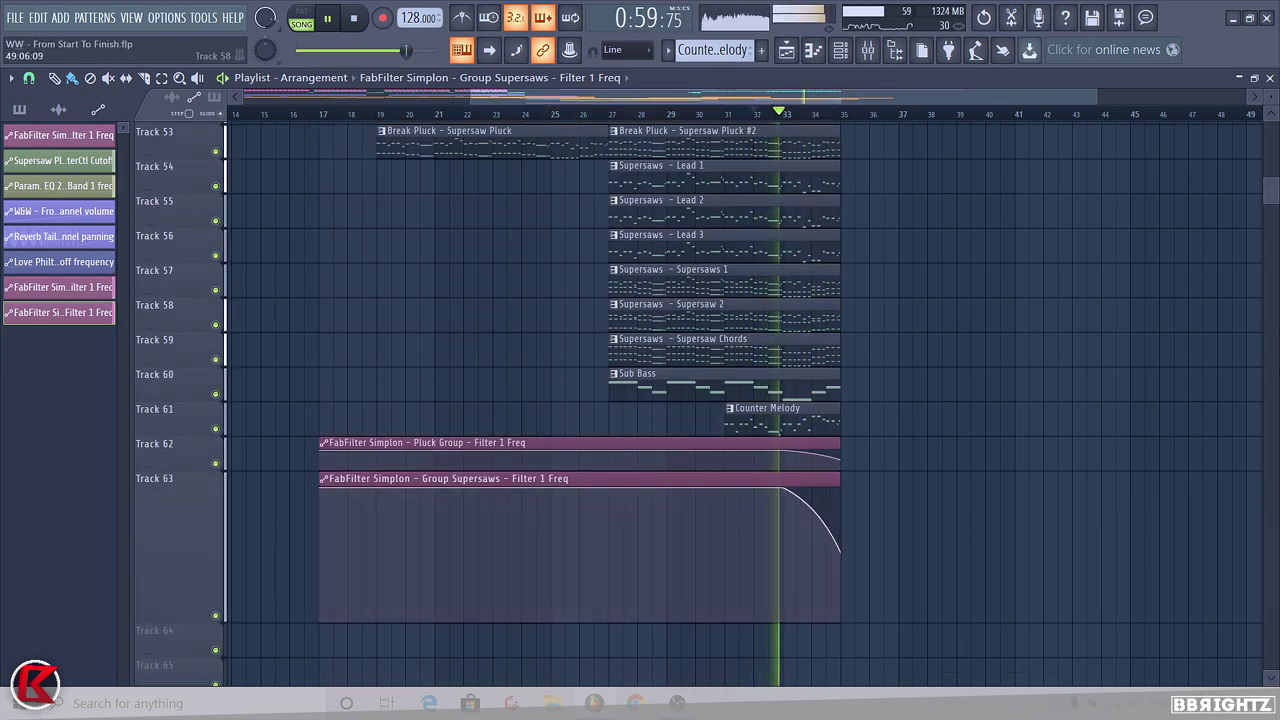
scroll(399, 345, "up", 4)
scroll(740, 404, "up", 5)
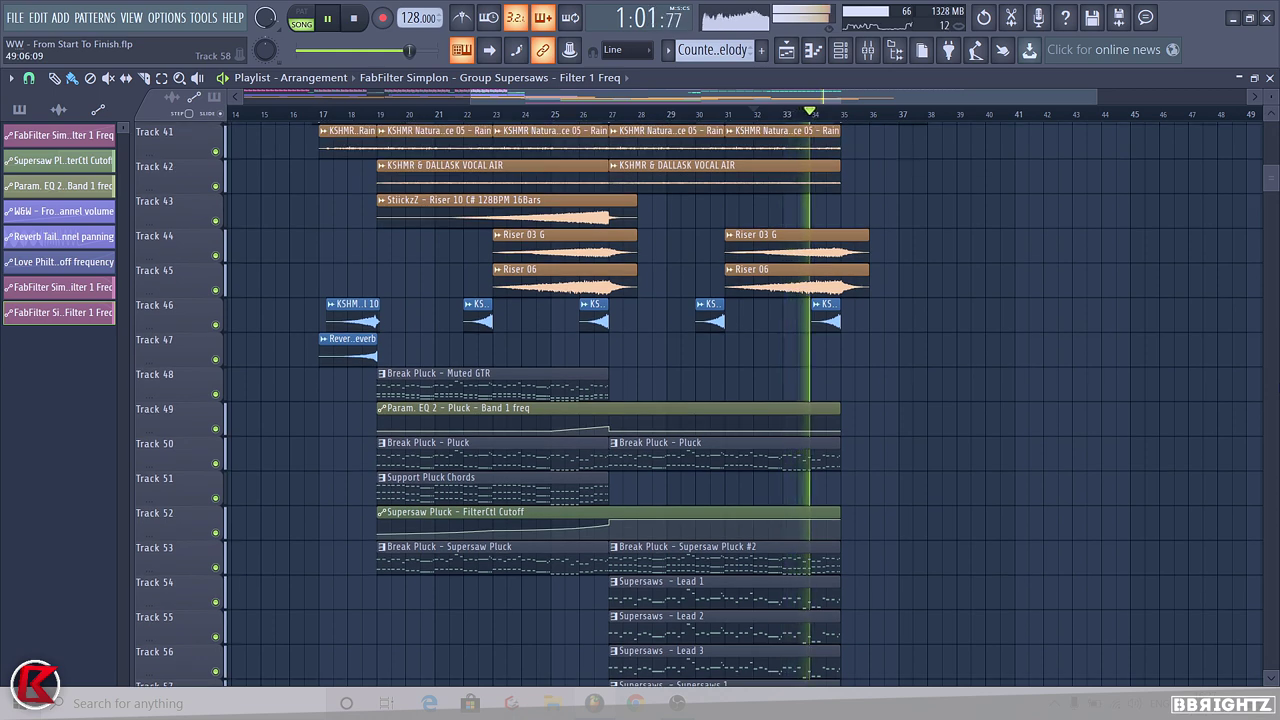
scroll(740, 404, "down", 2)
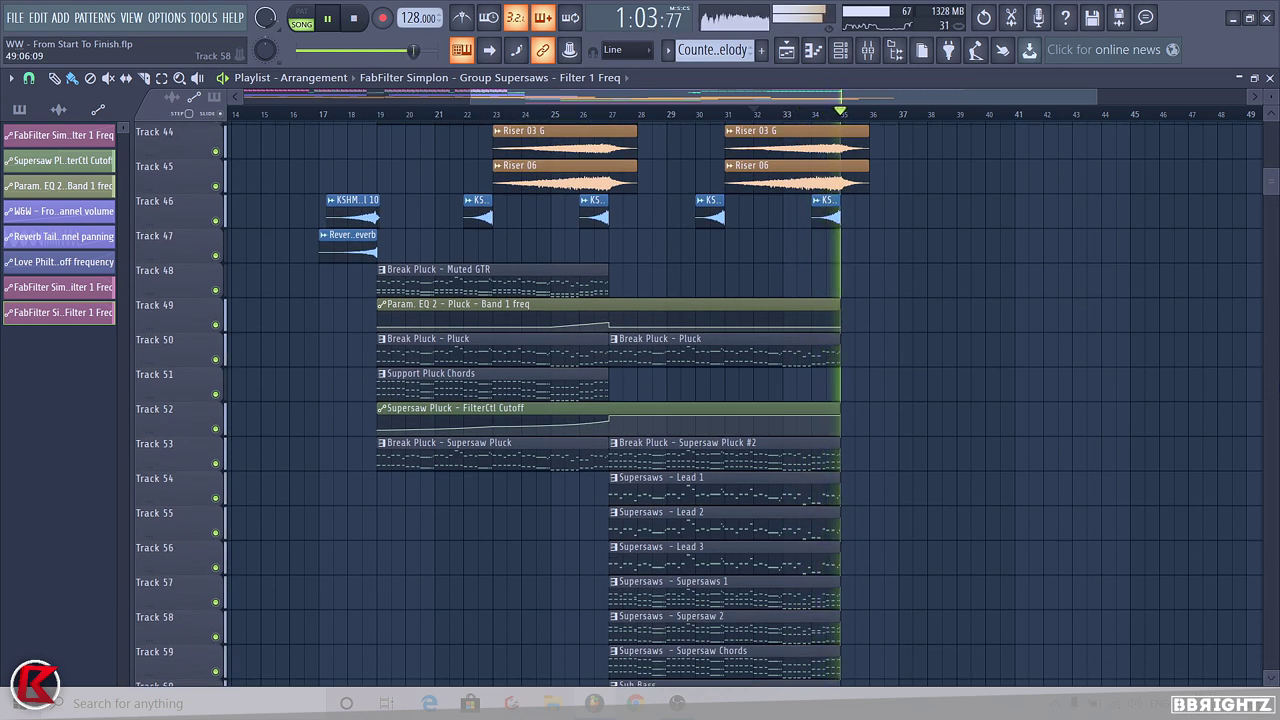
key("space")
Duplicate the drum clips between bars 31 and 35 on Tracks 9 and 10 to extend both tracks up to bar 42
scroll(1276, 412, "up", 5)
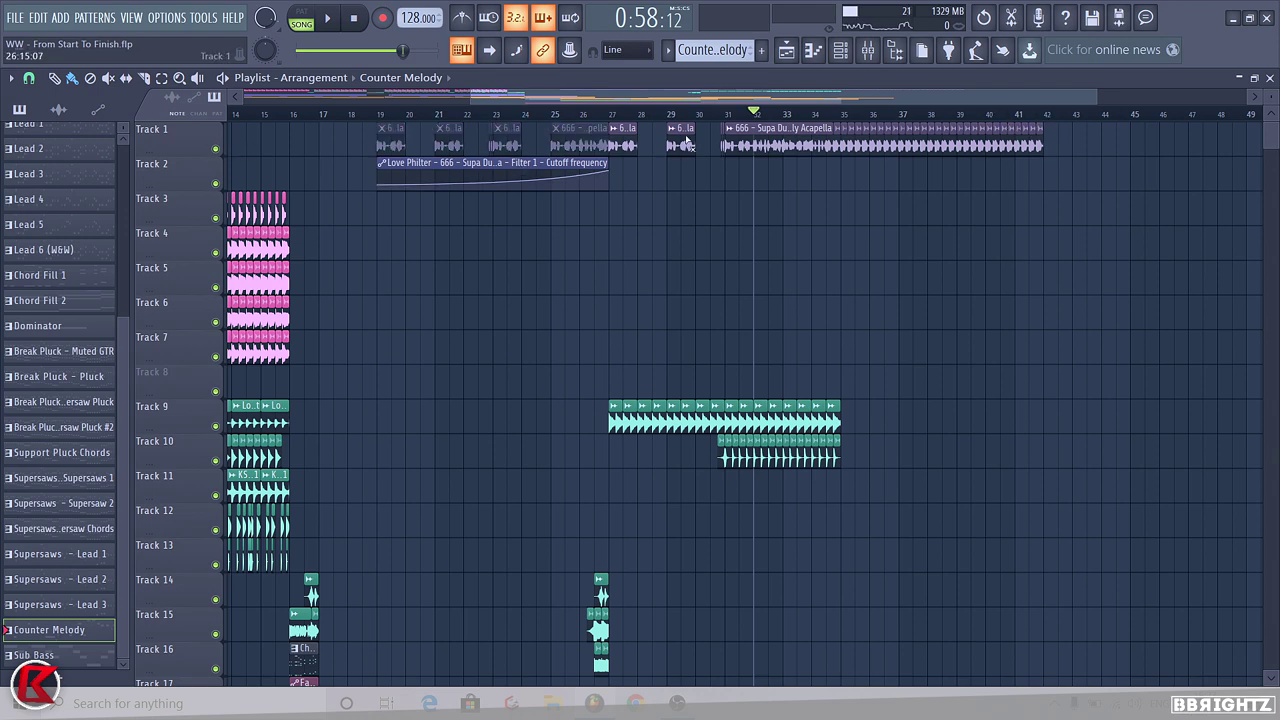
scroll(744, 404, "down", 5)
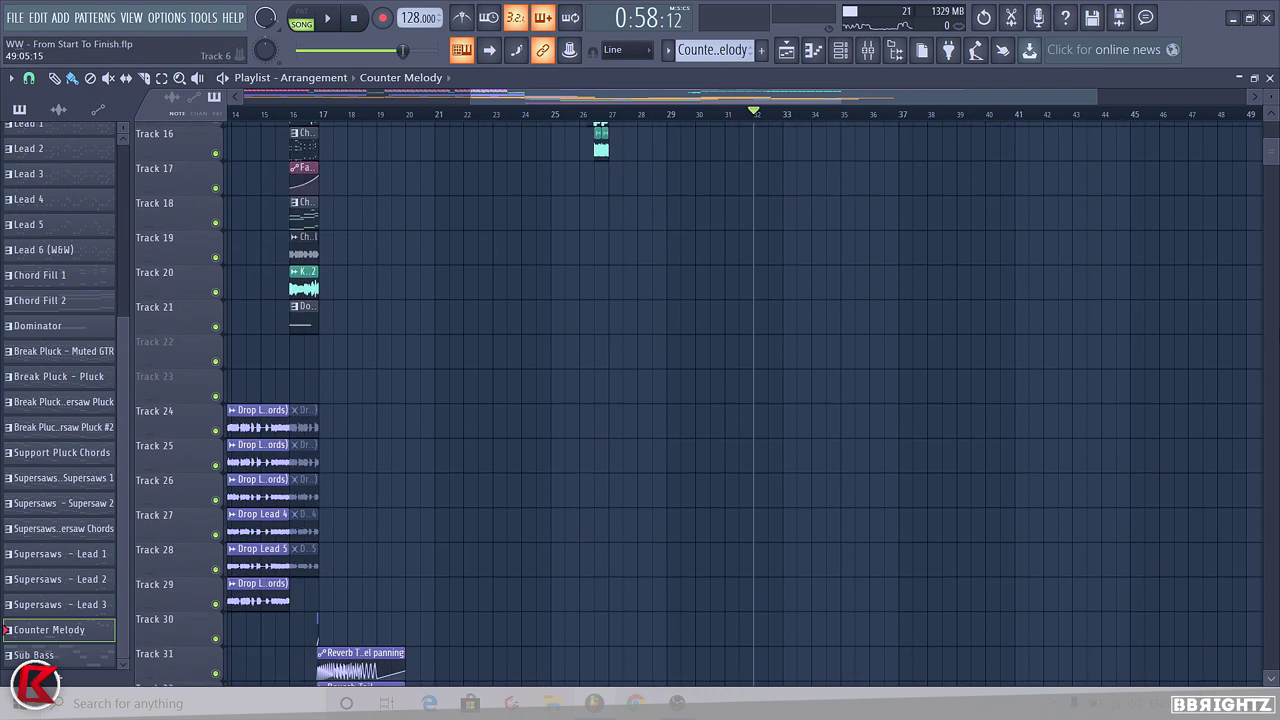
scroll(744, 404, "up", 5)
scroll(909, 423, "down", 1)
left_click_drag(909, 455, 734, 374)
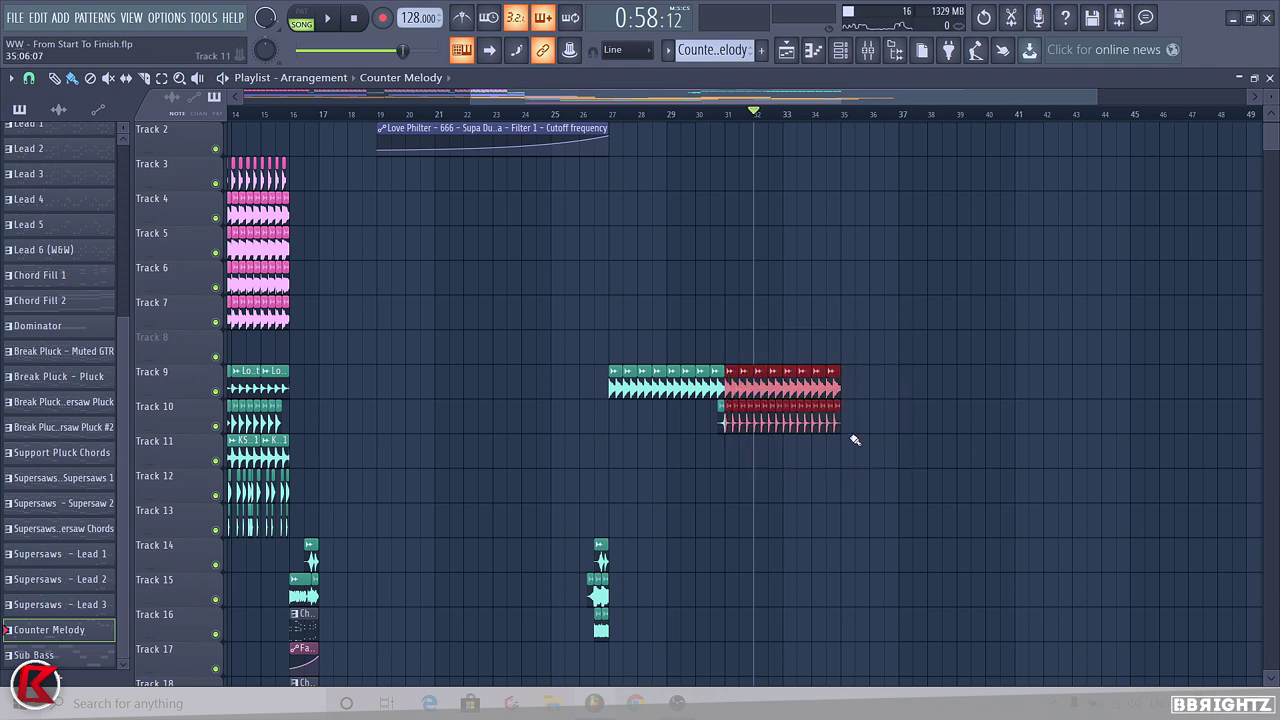
key("ctrl+b")
key("ctrl+b")
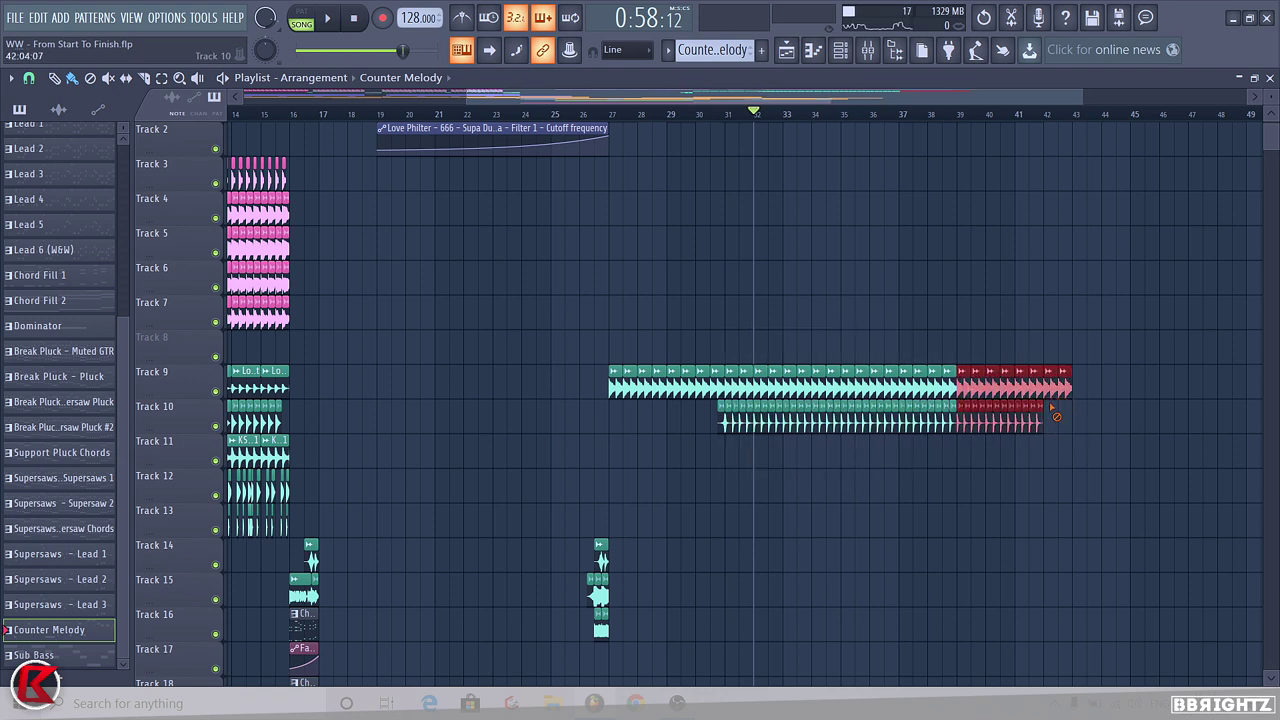
Place the fill clips from Tracks 14 to 16 at bar 26 eight bars further on, ending at bar 35
key("space")
scroll(786, 446, "down", 5)
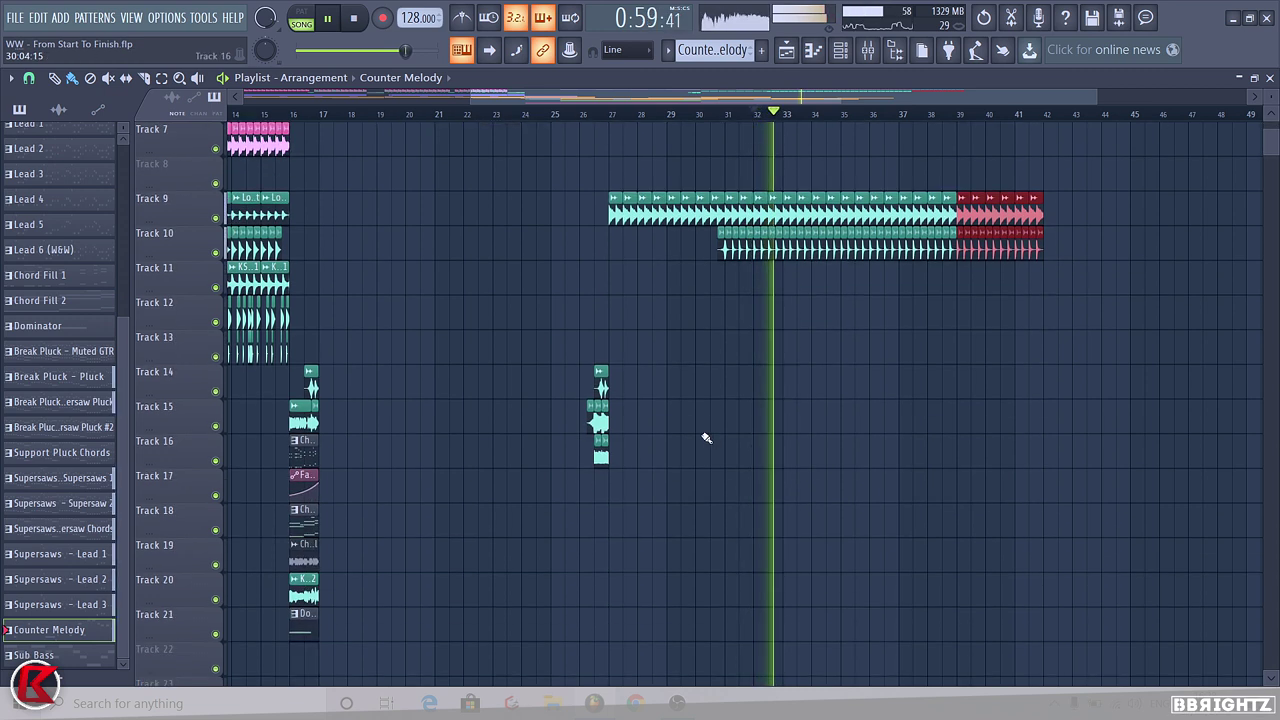
left_click_drag(701, 538, 592, 388)
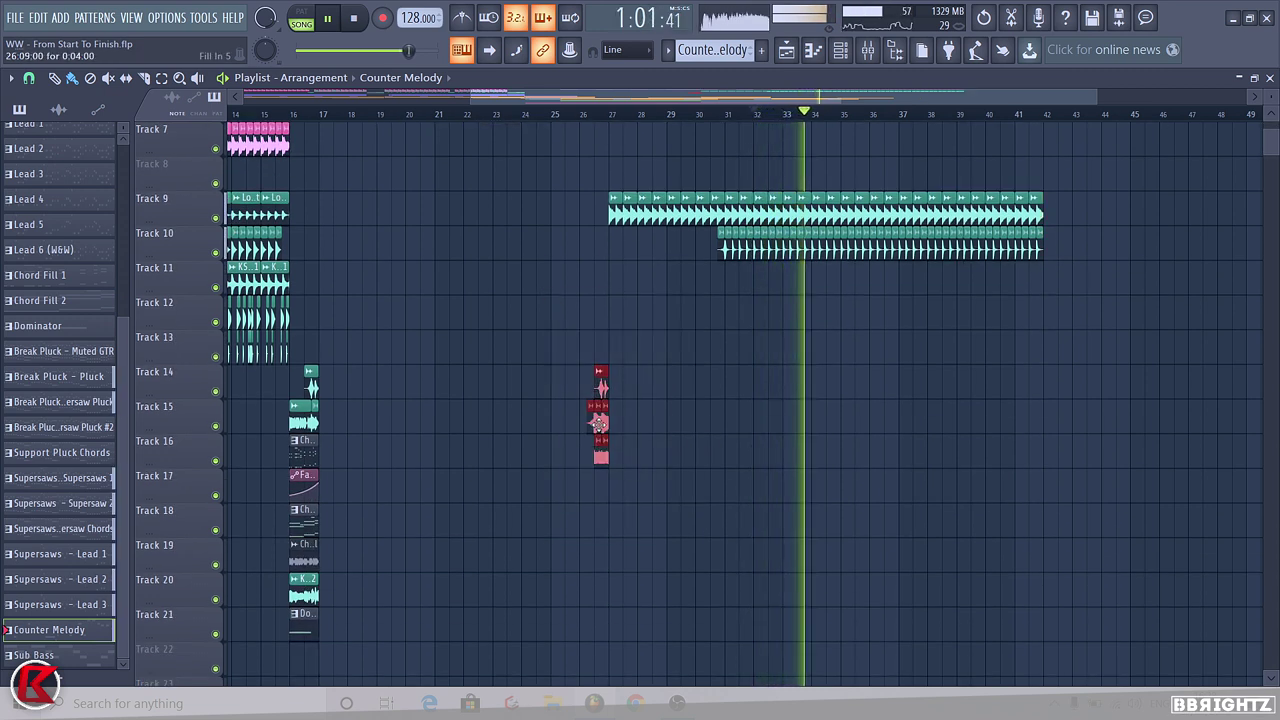
left_click_drag(598, 423, 833, 423)
Play the section from bar 32 and look over the pluck, supersaw and automation tracks of the arrangement
key("space")
key("space")
left_click_drag(1271, 143, 1271, 176)
key("space")
scroll(1030, 479, "down", 5)
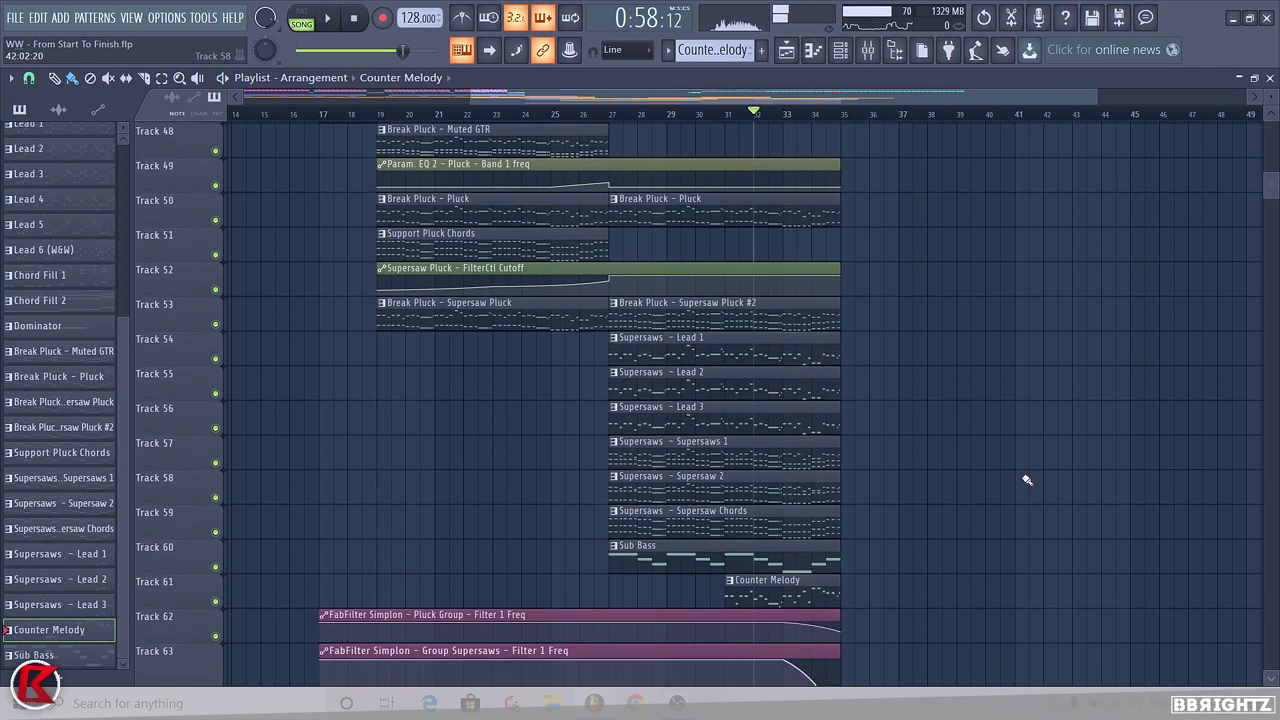
scroll(855, 563, "up", 2)
scroll(855, 563, "up", 2)
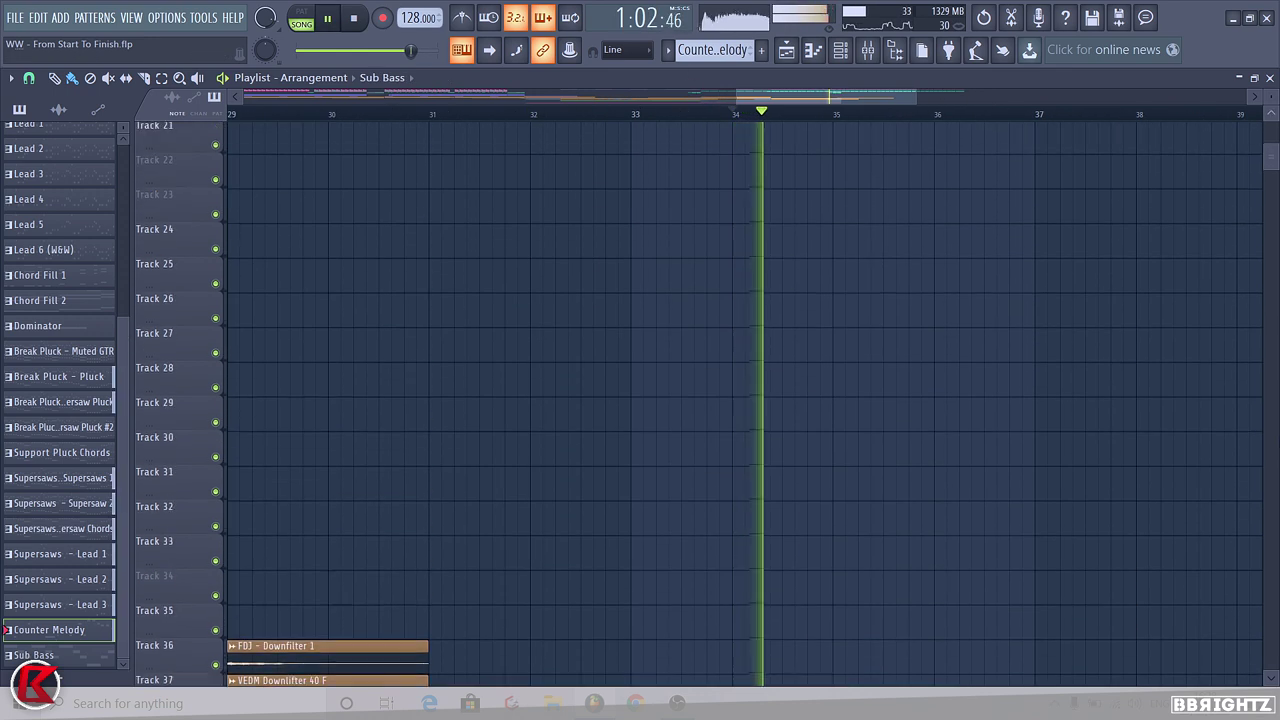
Stop playback and look over the drum and fill clips on Tracks 9 to 16 between bars 26 and 42
left_click_drag(1271, 157, 1271, 148)
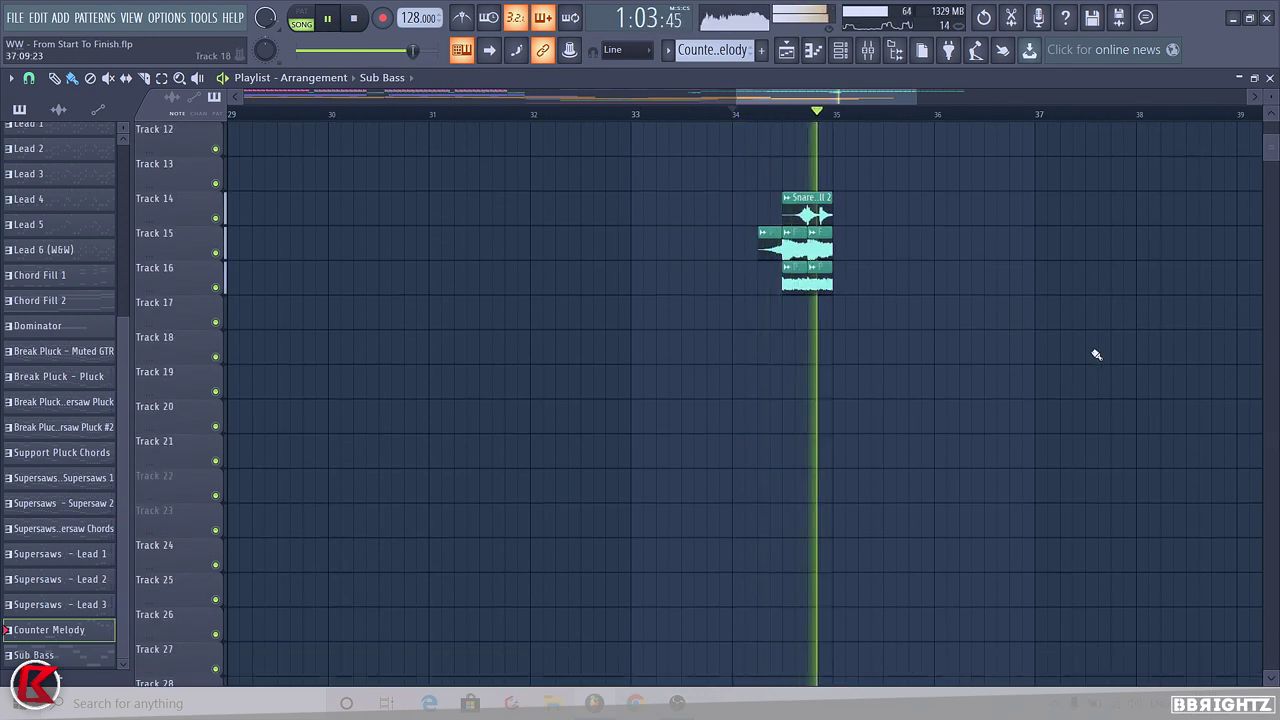
scroll(601, 258, "down", 2)
key("space")
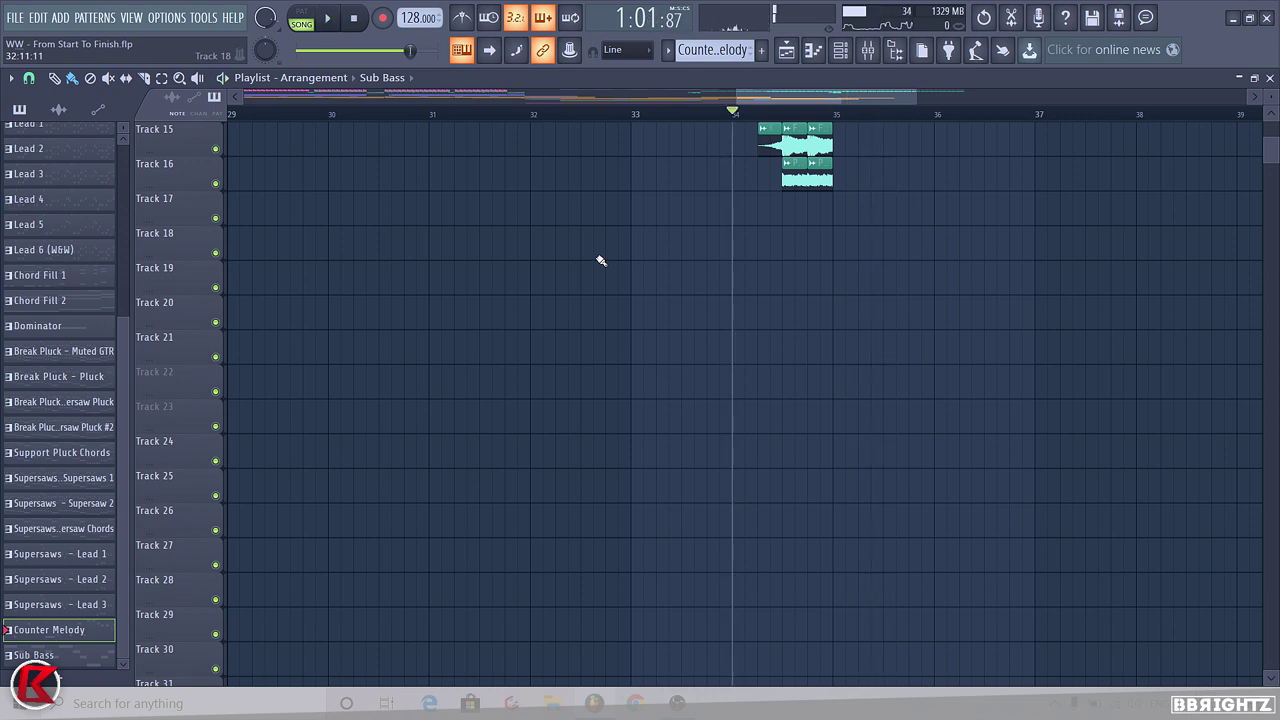
scroll(601, 264, "down", 3)
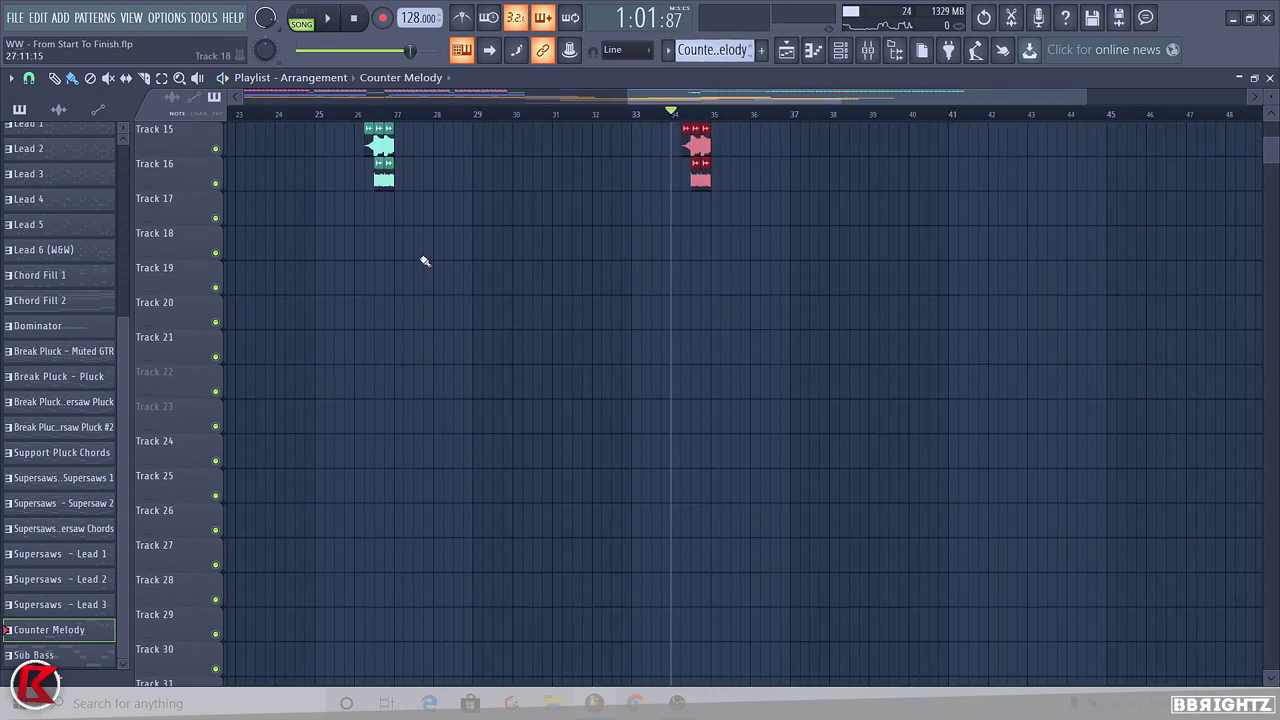
scroll(702, 245, "down", 2)
scroll(601, 261, "up", 5)
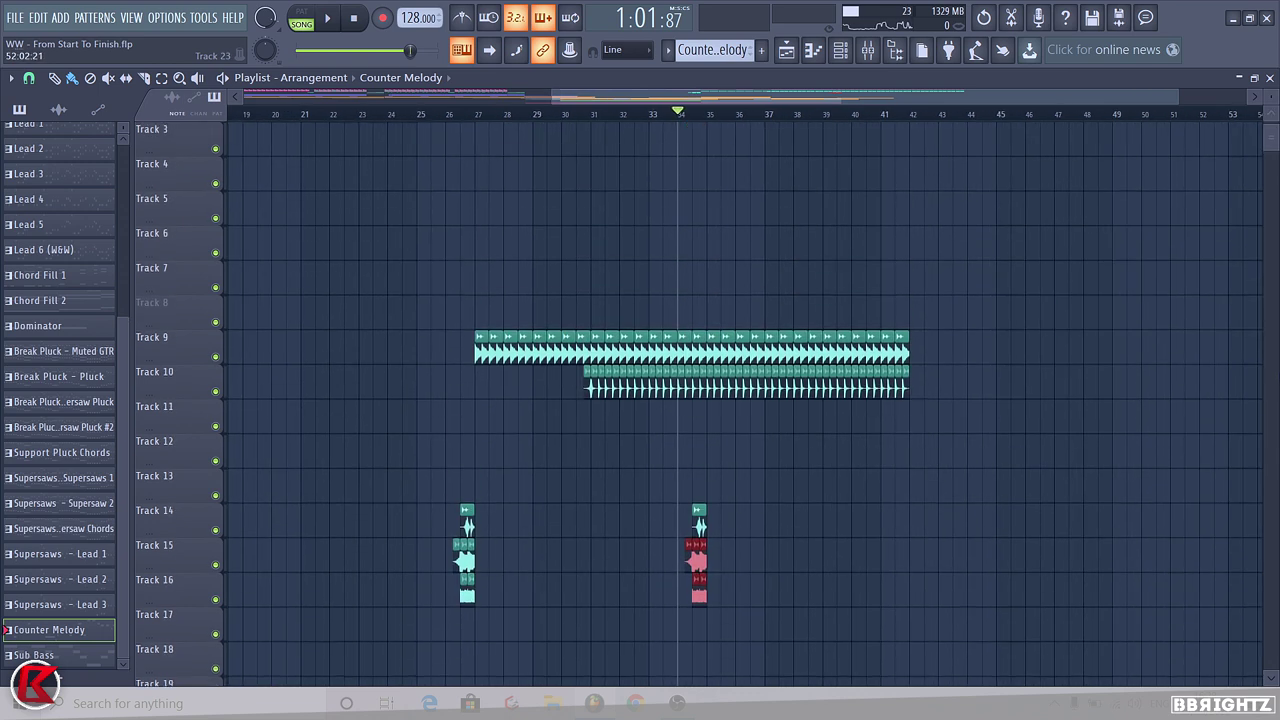
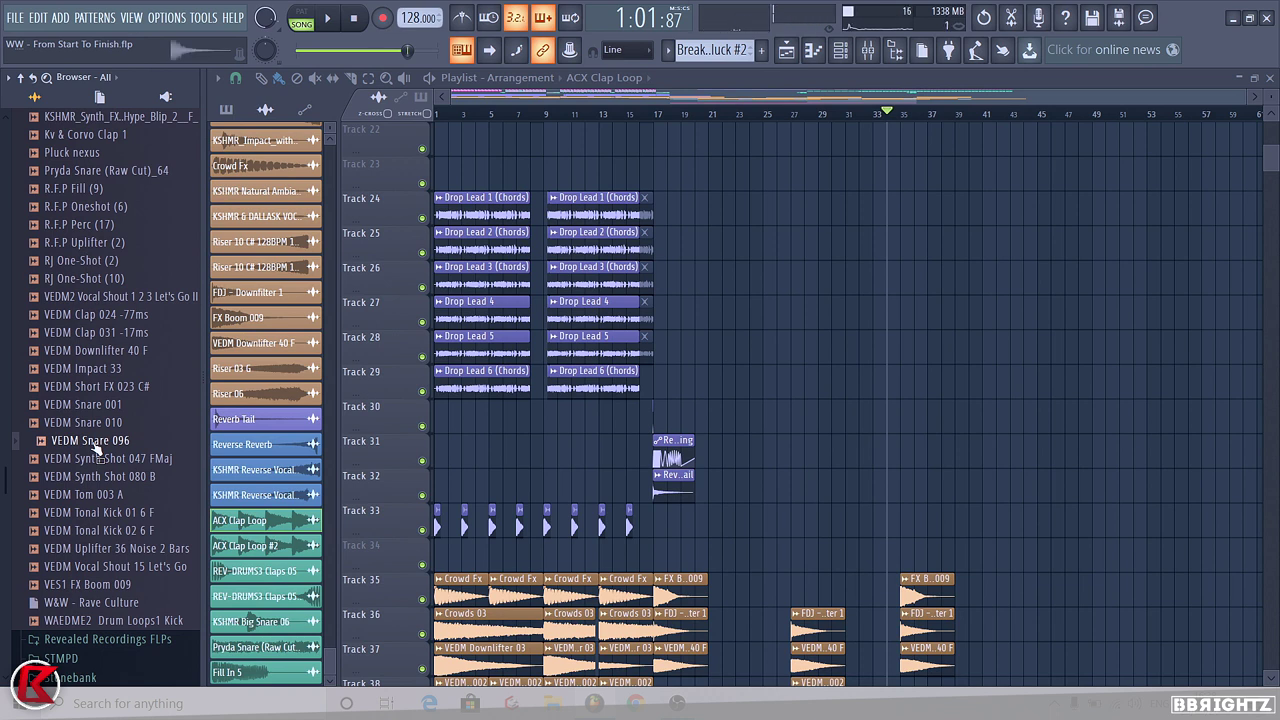
Audition the section and place the VEDM Snare 096 sample on Track 28 at bar 37, checking its channel settings
key("space")
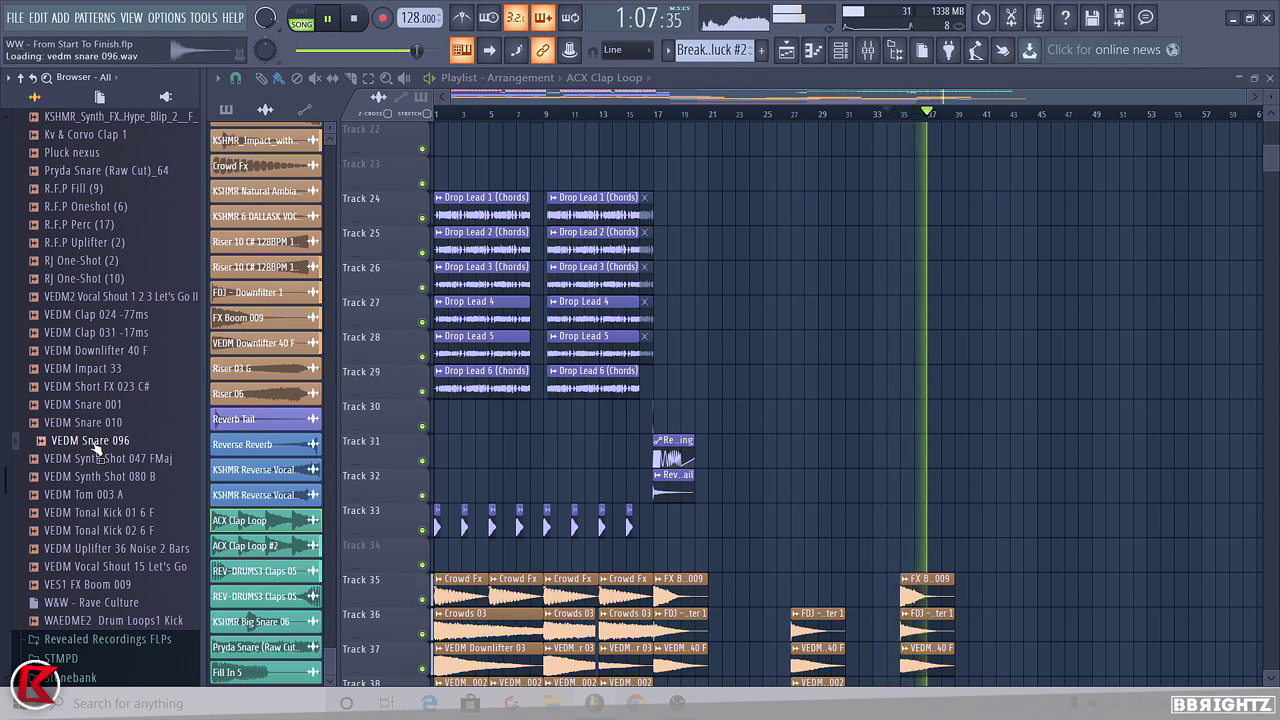
key("space")
left_click_drag(97, 447, 930, 345)
left_click(88, 423)
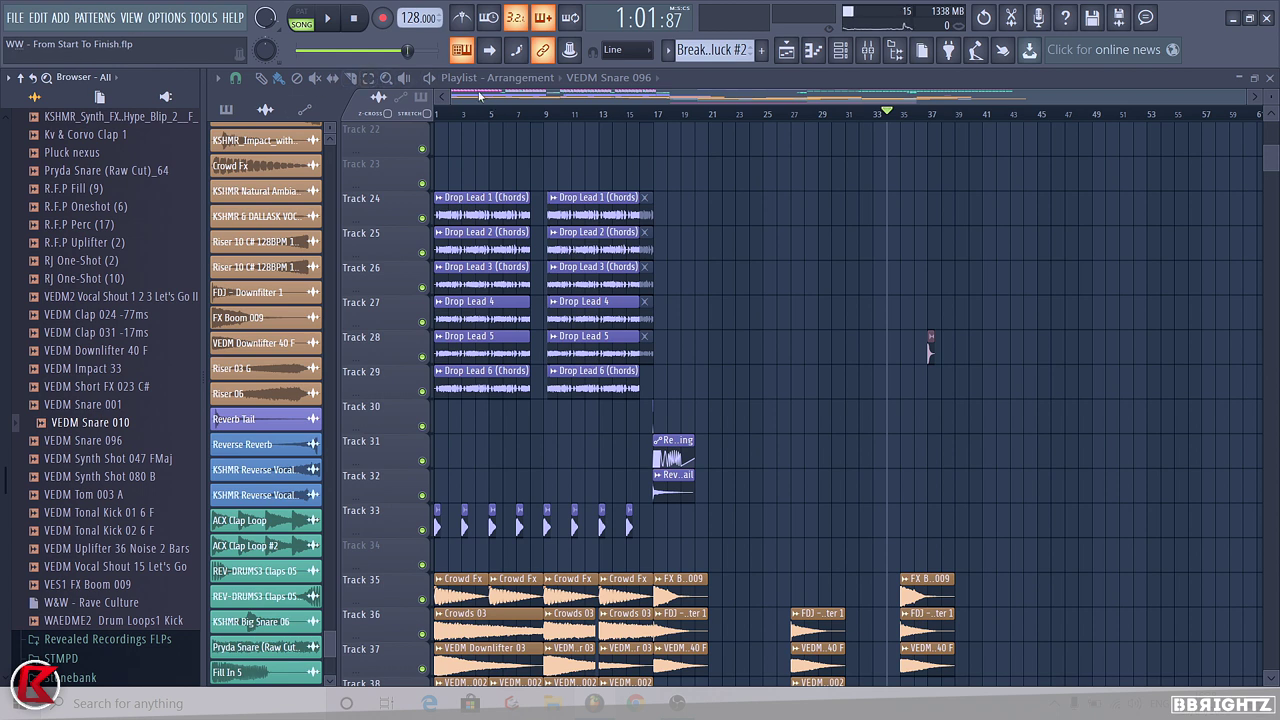
left_click_drag(929, 361, 929, 361)
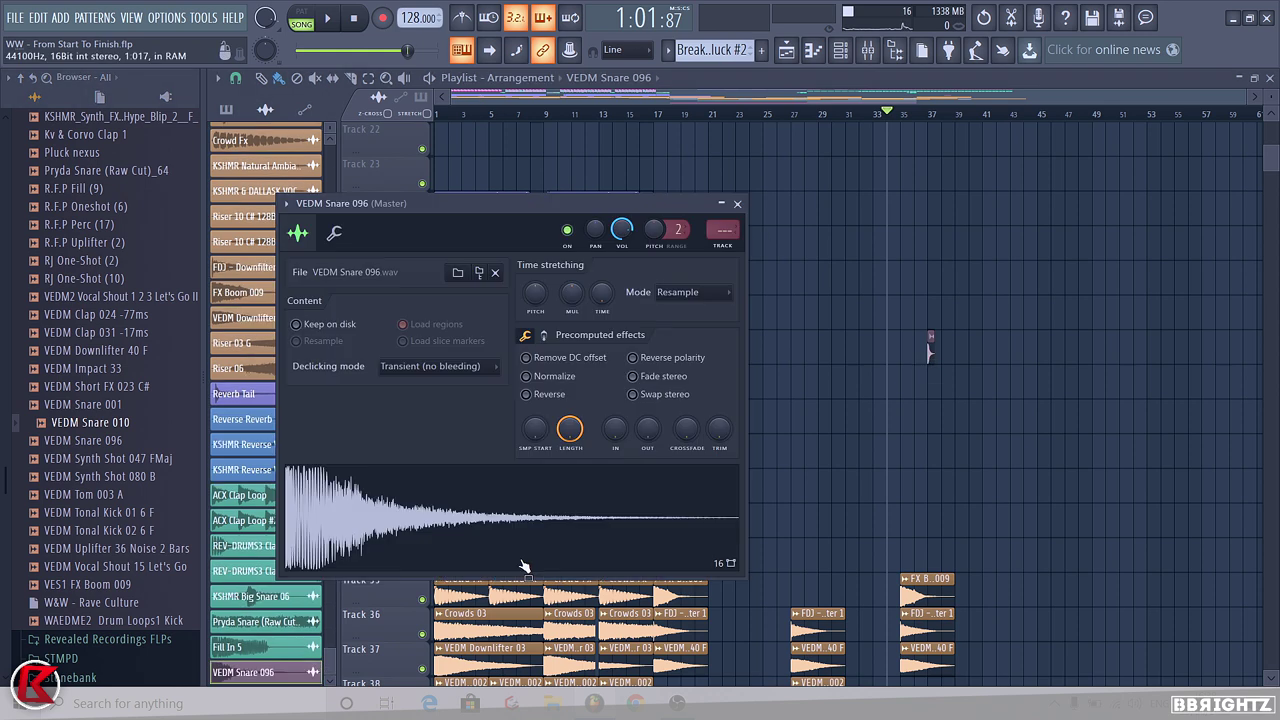
key("Escape")
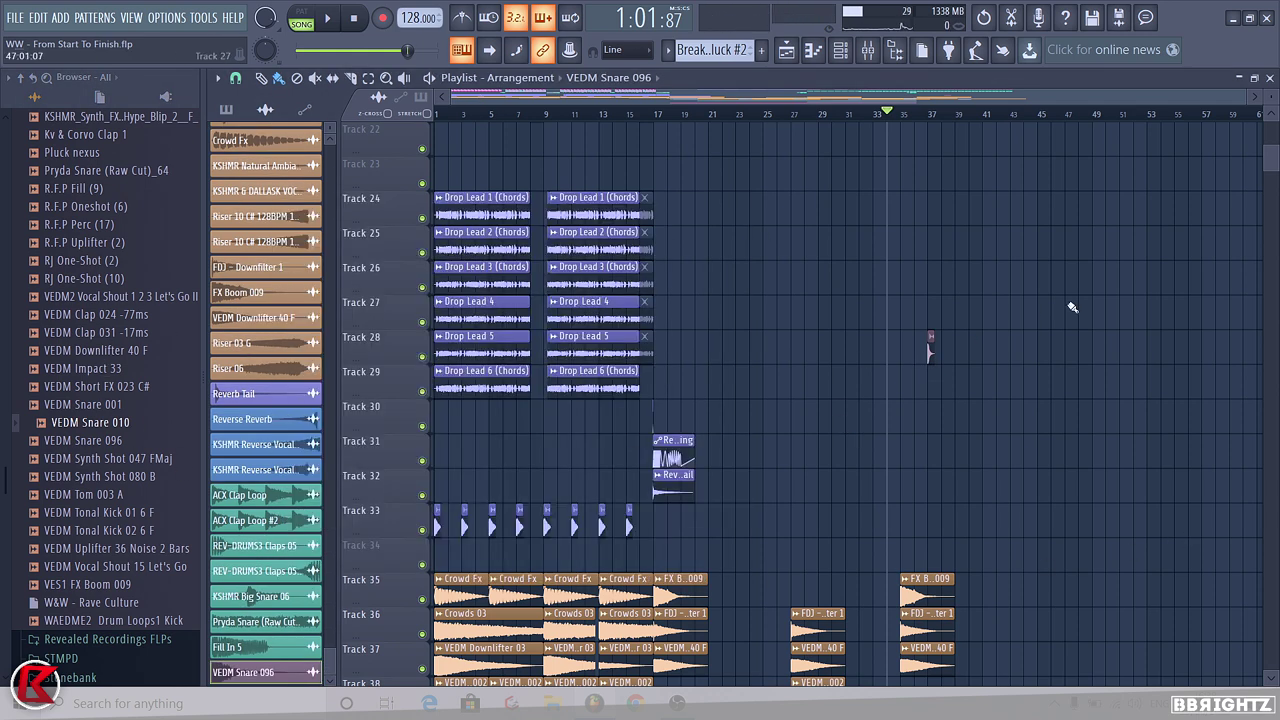
Place the VEDM Snare 010 sample on Track 29 at bar 37 and mute its clip
scroll(1072, 308, "up", 4)
left_click_drag(90, 420, 770, 390)
scroll(770, 390, "up", 2)
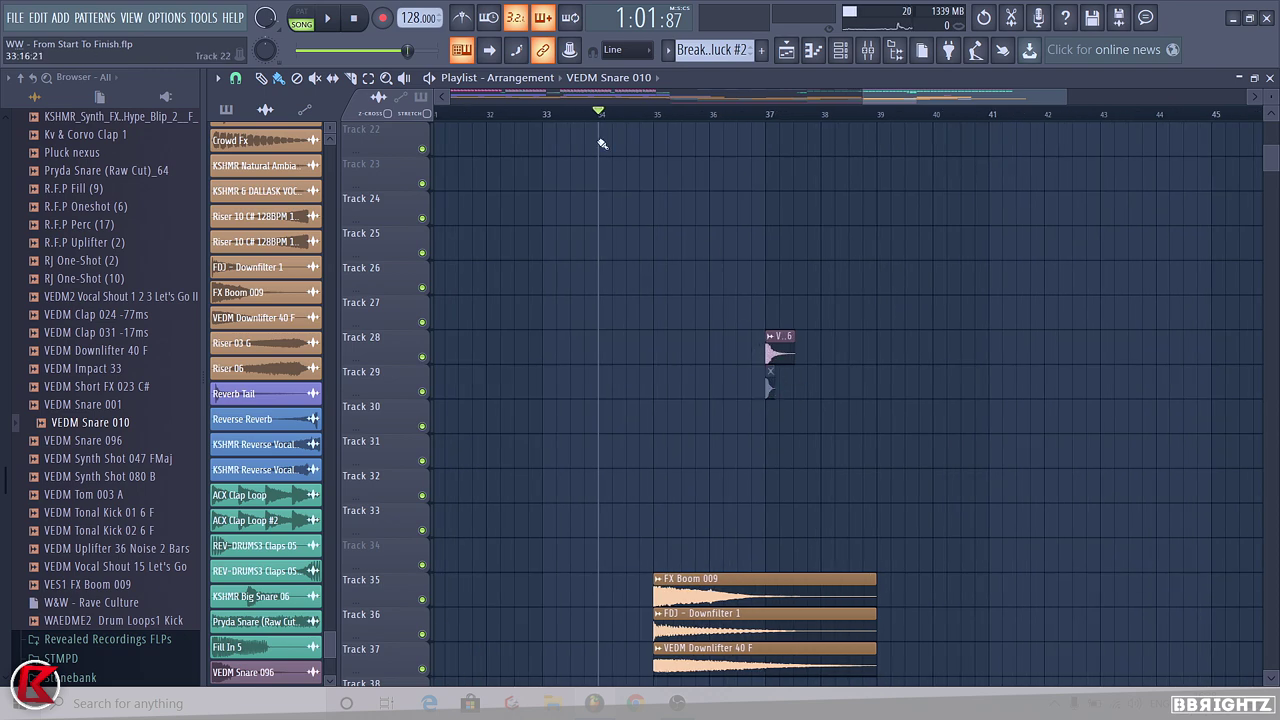
Trim the VEDM Snare 096 clip to one beat, lower its channel volume to 41%, and turn on reverse polarity
mouse_move(782, 353)
left_mouse_down()
mouse_move(651, 349)
mouse_move(774, 354)
left_mouse_up()
key("space")
double_click(774, 354)
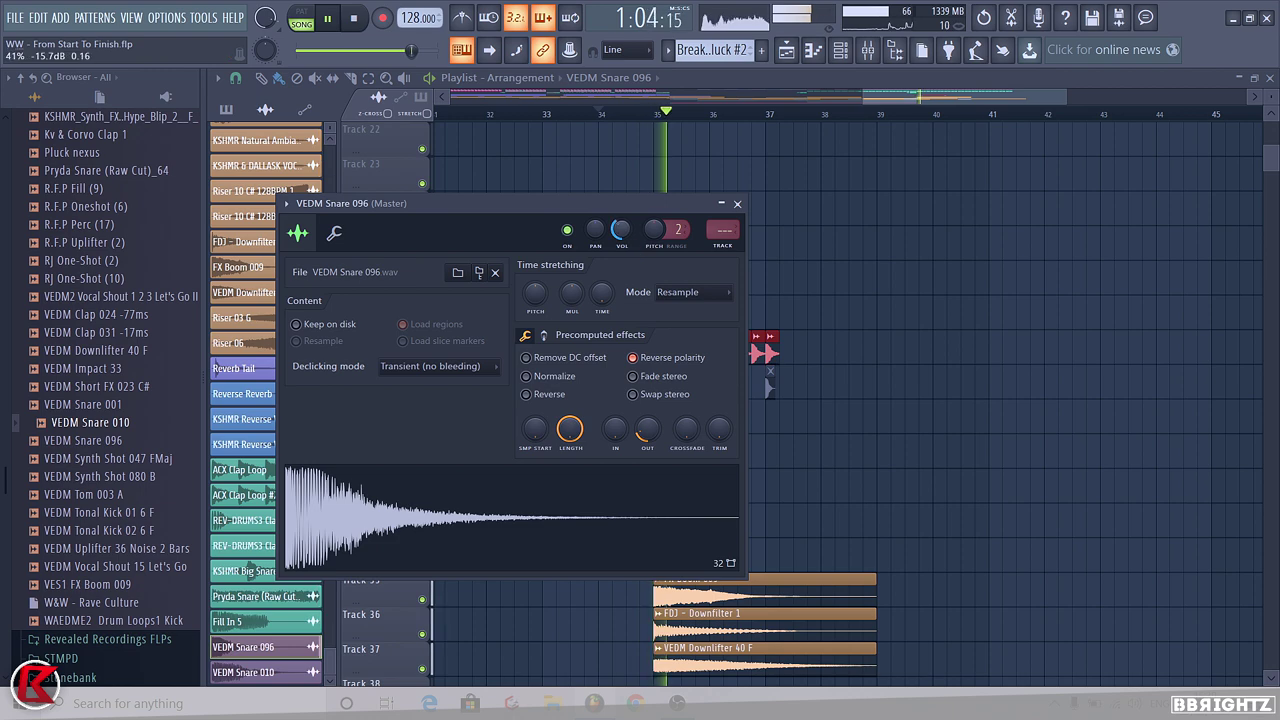
key("Escape")
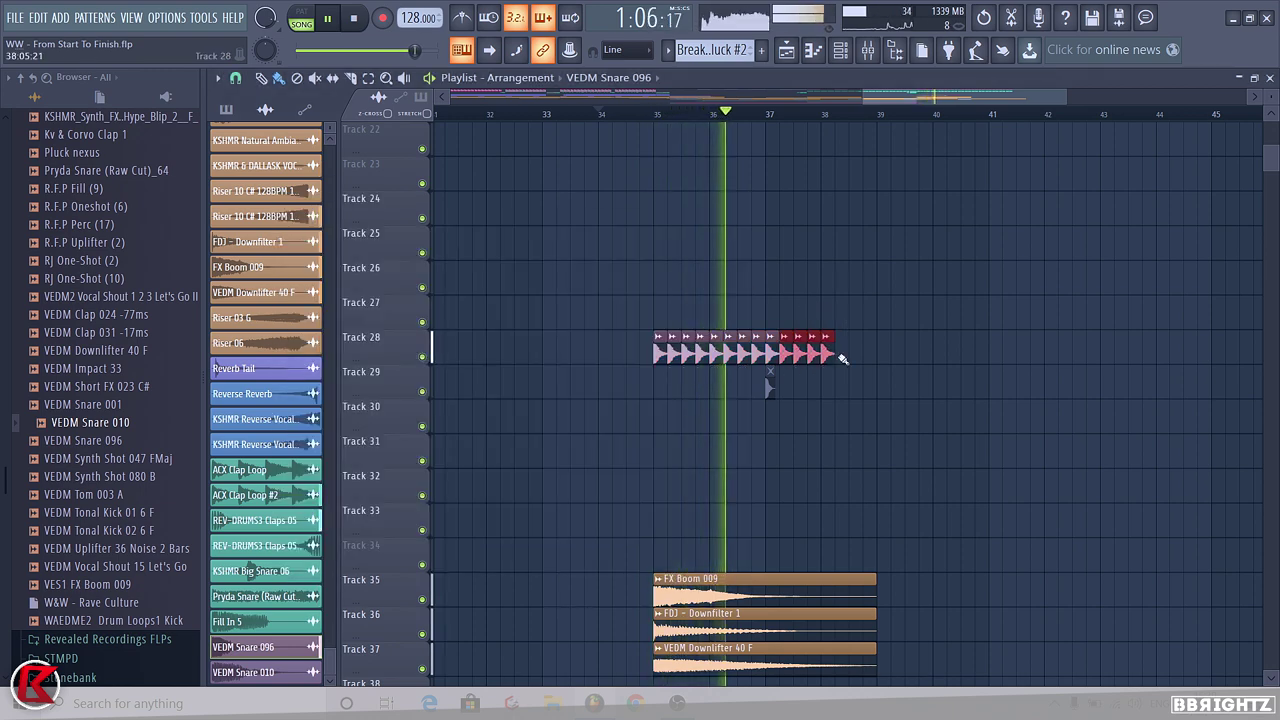
Repeat the one-beat VEDM Snare 096 clip along Track 28 from bar 35 to just before bar 40
scroll(766, 384, "up", 1)
scroll(803, 394, "up", 3)
scroll(715, 374, "down", 3)
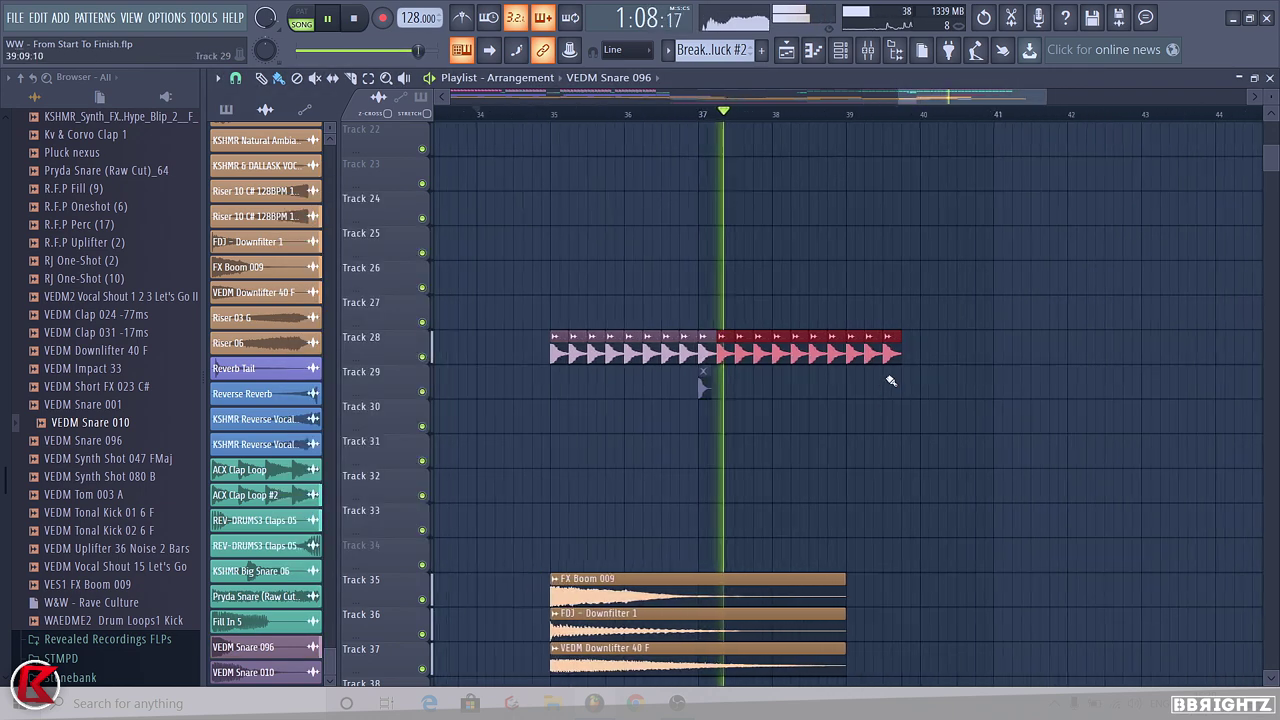
scroll(885, 380, "up", 2)
left_click(809, 393, "ctrl")
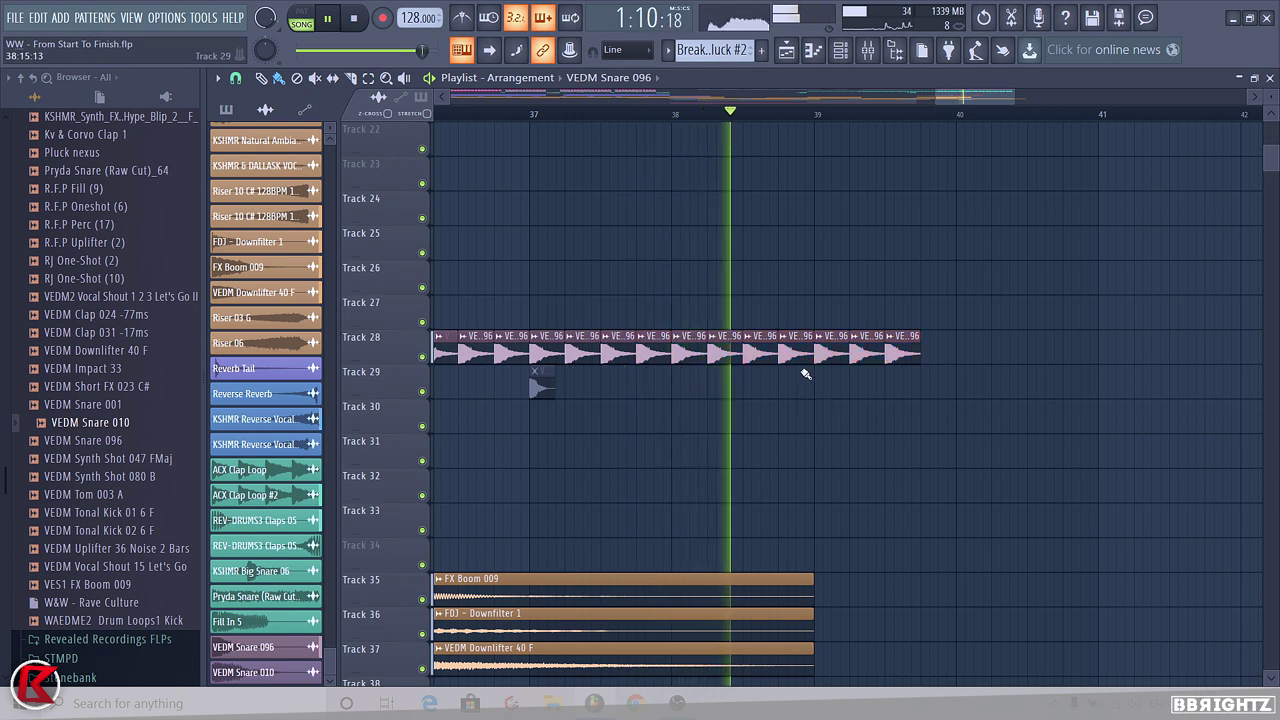
Stop playback and delete the Track 28 snares on bar 38's last beat and after bar 39's first beat
right_click(793, 357)
key("space")
right_click(866, 360)
right_click(892, 361)
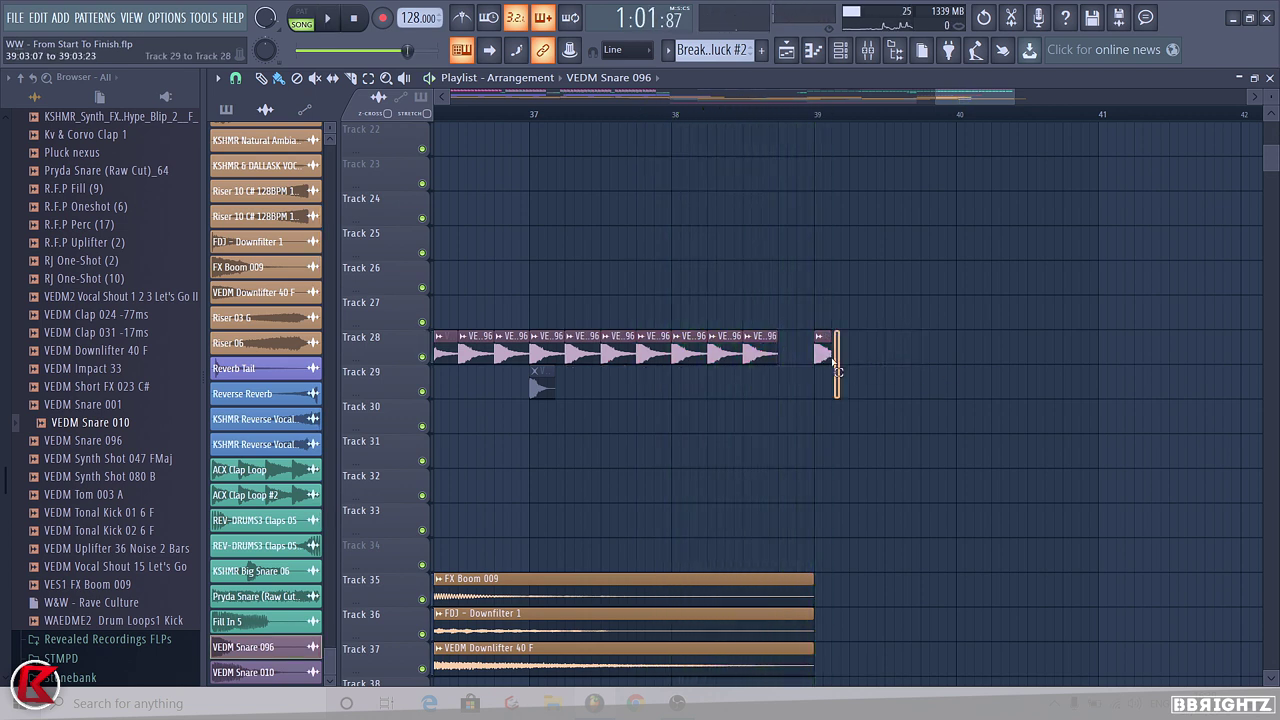
Fill Track 28 with VEDM Snare 096 clips, half-beat long from bar 39 to 41 and quarter-beat long up to bar 42
left_click_drag(818, 345, 1038, 350)
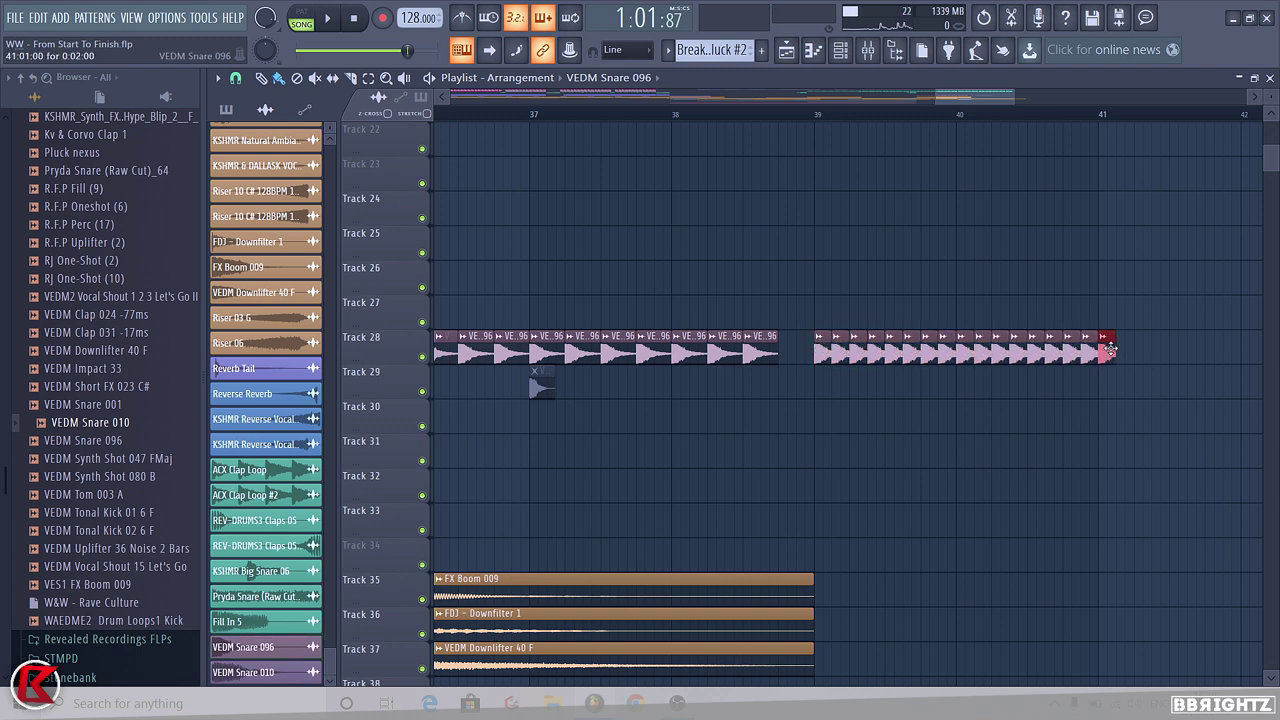
key("ctrl+b")
key("ctrl+b")
key("ctrl+b")
key("ctrl+b")
key("ctrl+b")
key("ctrl+b")
key("ctrl+b")
key("ctrl+b")
key("ctrl+b")
key("ctrl+b")
key("ctrl+b")
key("ctrl+b")
key("ctrl+b")
key("ctrl+b")
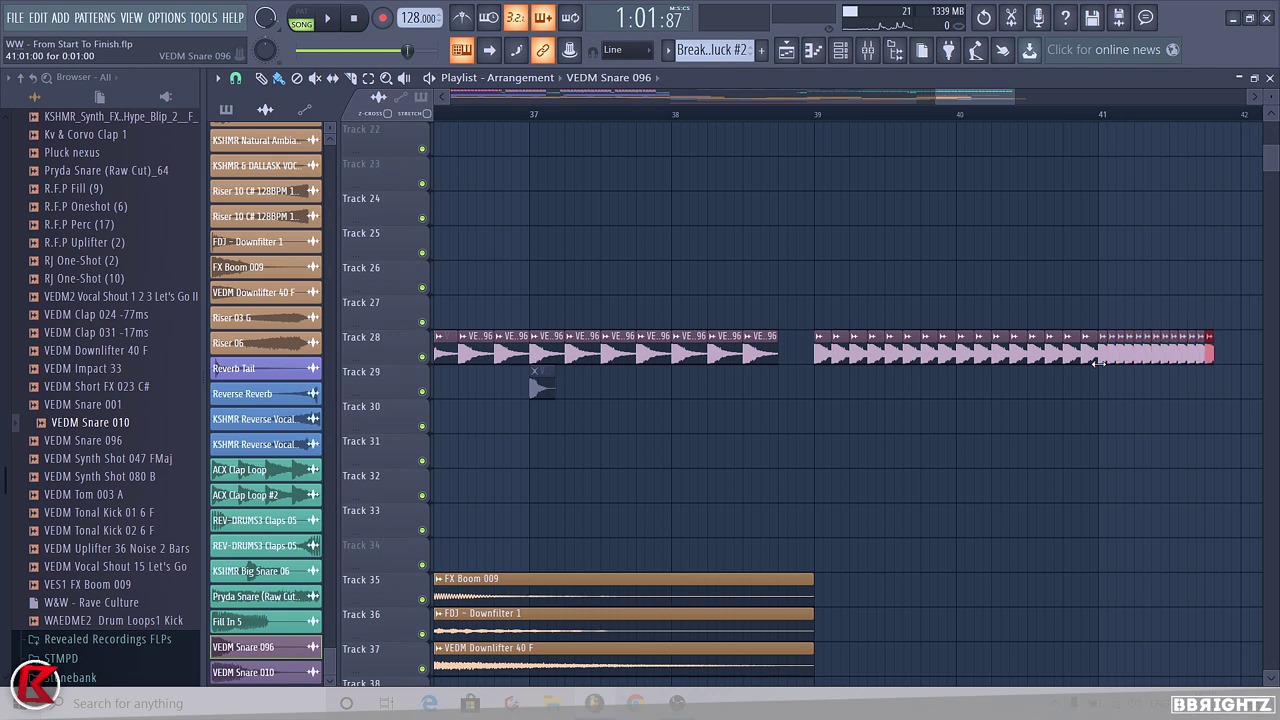
Play the snare build and place another FX Boom 009 clip on Track 35 at bar 39
key("space")
scroll(892, 415, "down", 2)
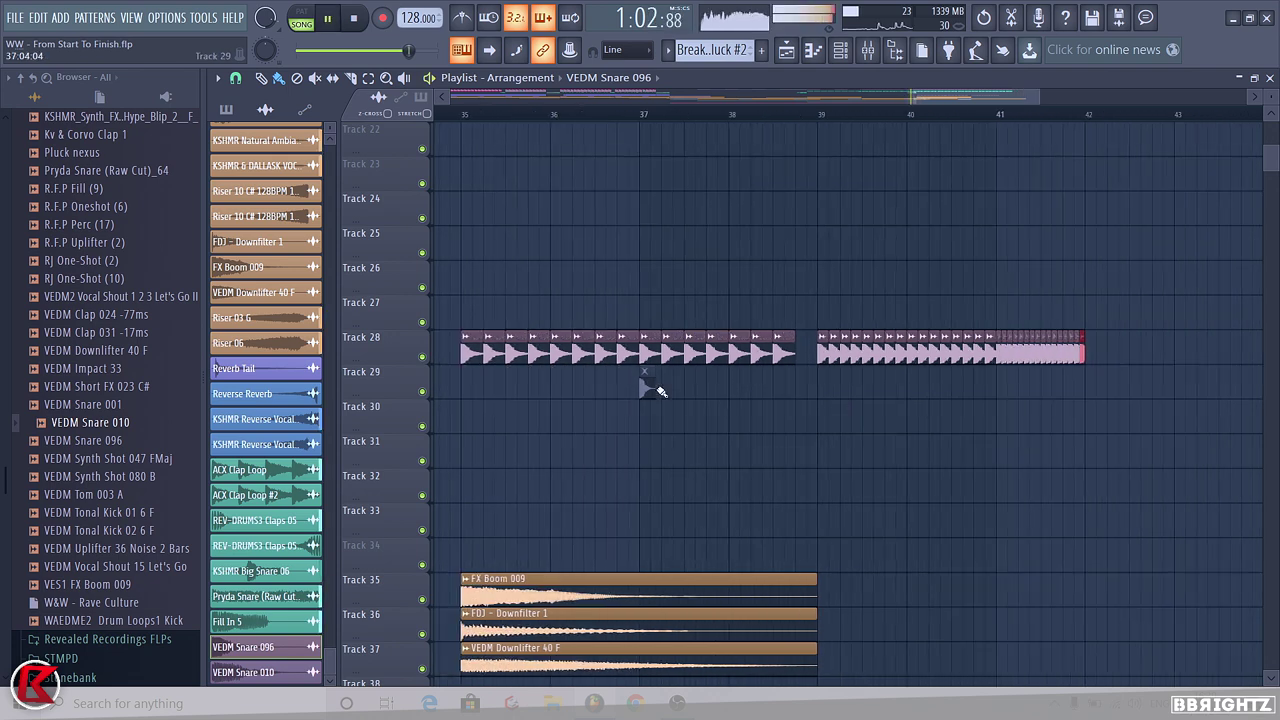
scroll(968, 418, "down", 4)
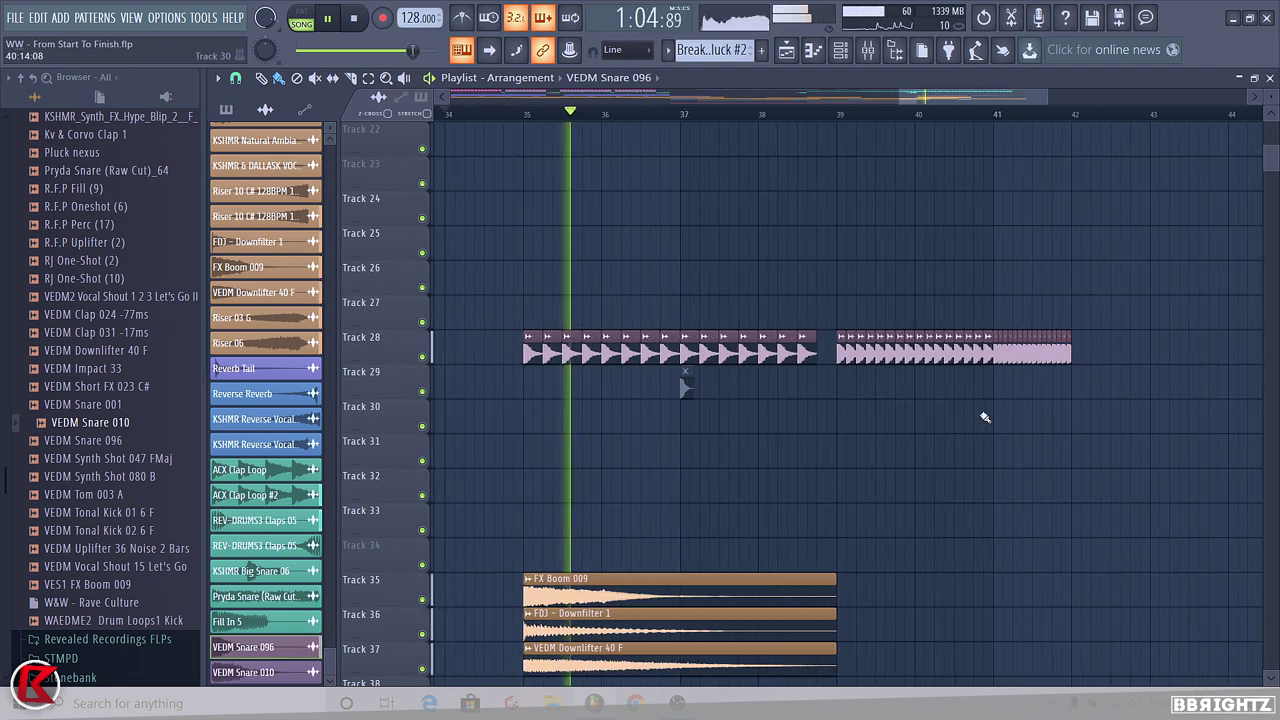
scroll(806, 530, "down", 2)
left_click(822, 510)
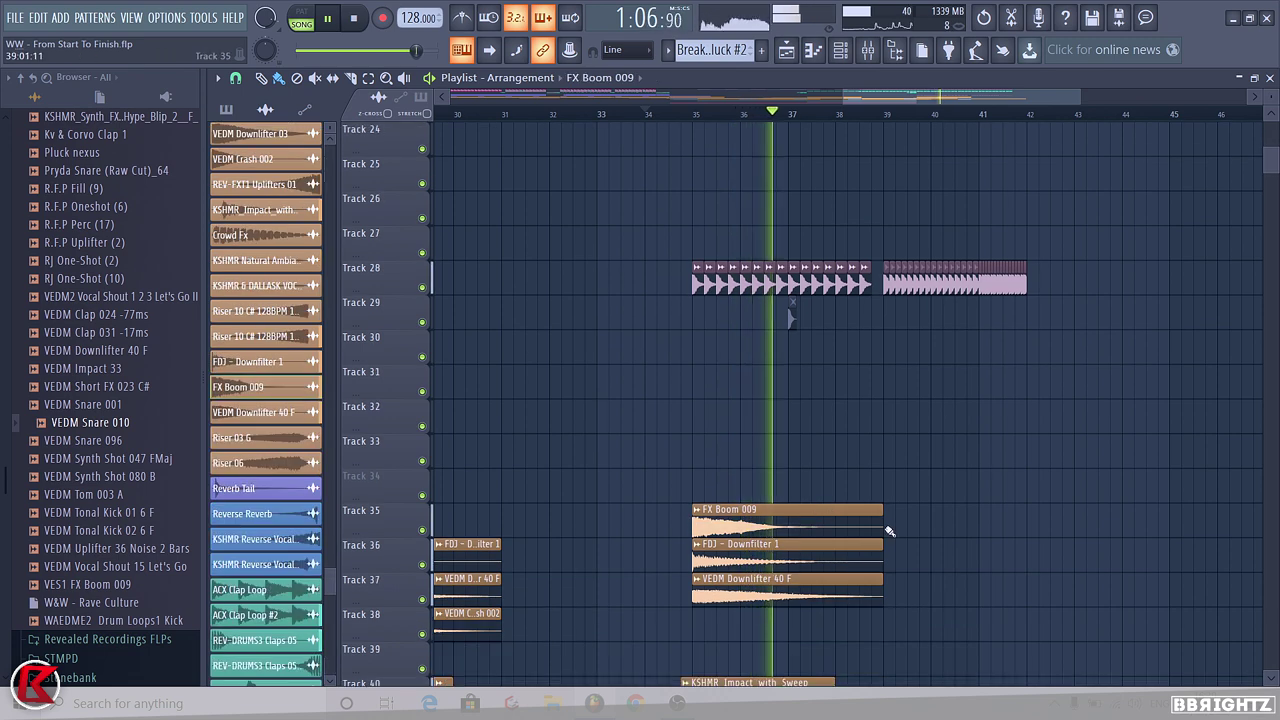
left_click(884, 526)
Place another KSHMR_Impact_with_Sweep clip on Track 40 so that it leads into bar 39
scroll(850, 530, "down", 1)
scroll(855, 530, "down", 6)
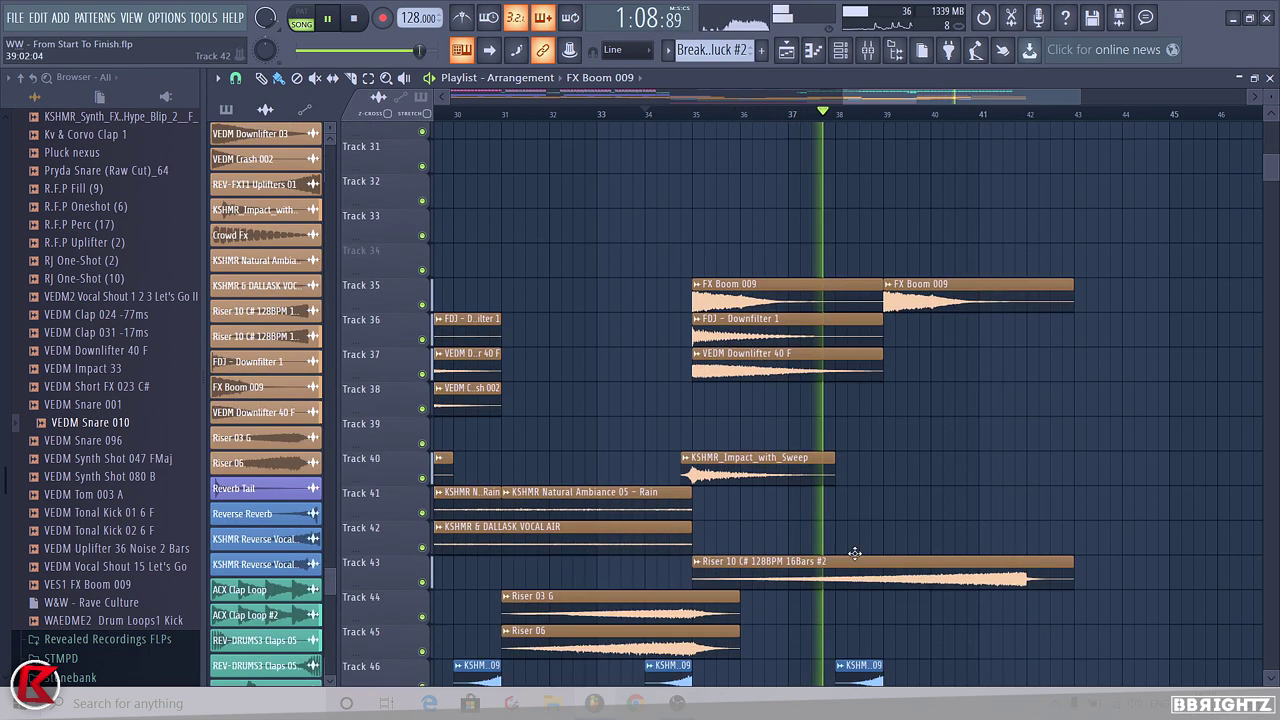
left_click(695, 458)
left_click_drag(917, 463, 890, 476)
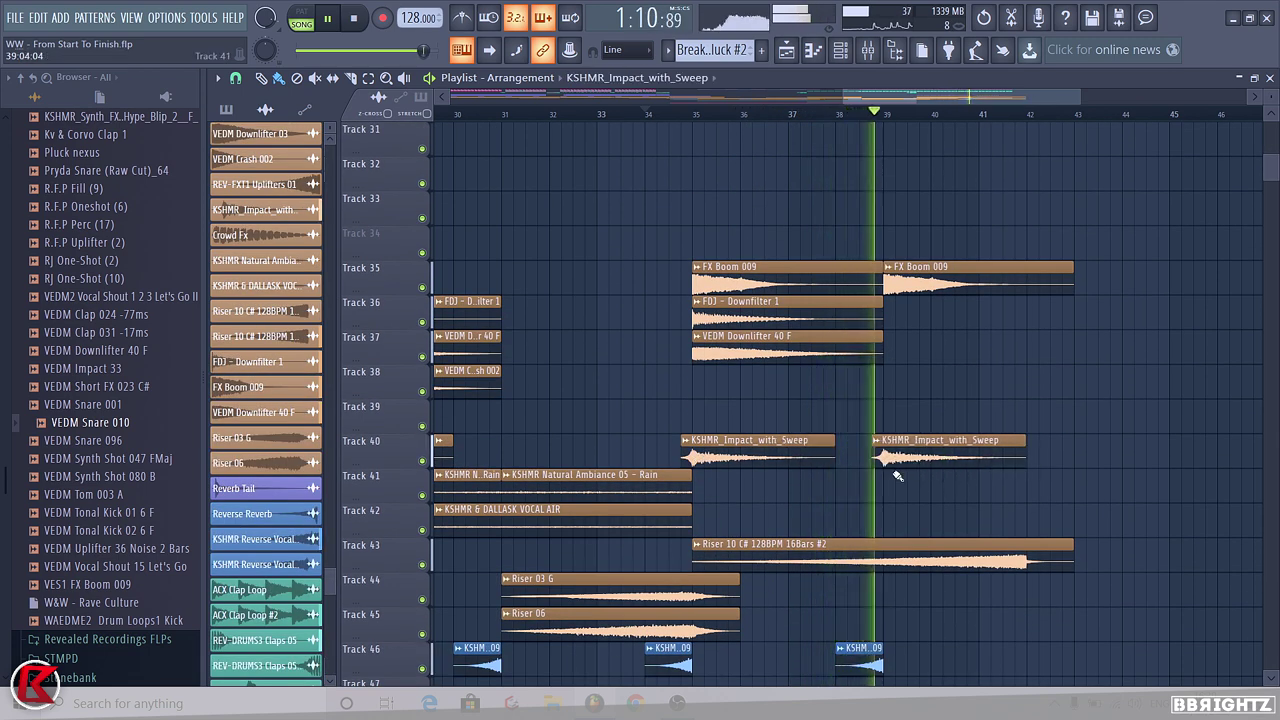
Listen through the snare build up to bar 42, stop playback, and set VEDM Snare 096's declicking mode to Generic (bleeding)
scroll(786, 563, "up", 18)
scroll(837, 560, "down", 5)
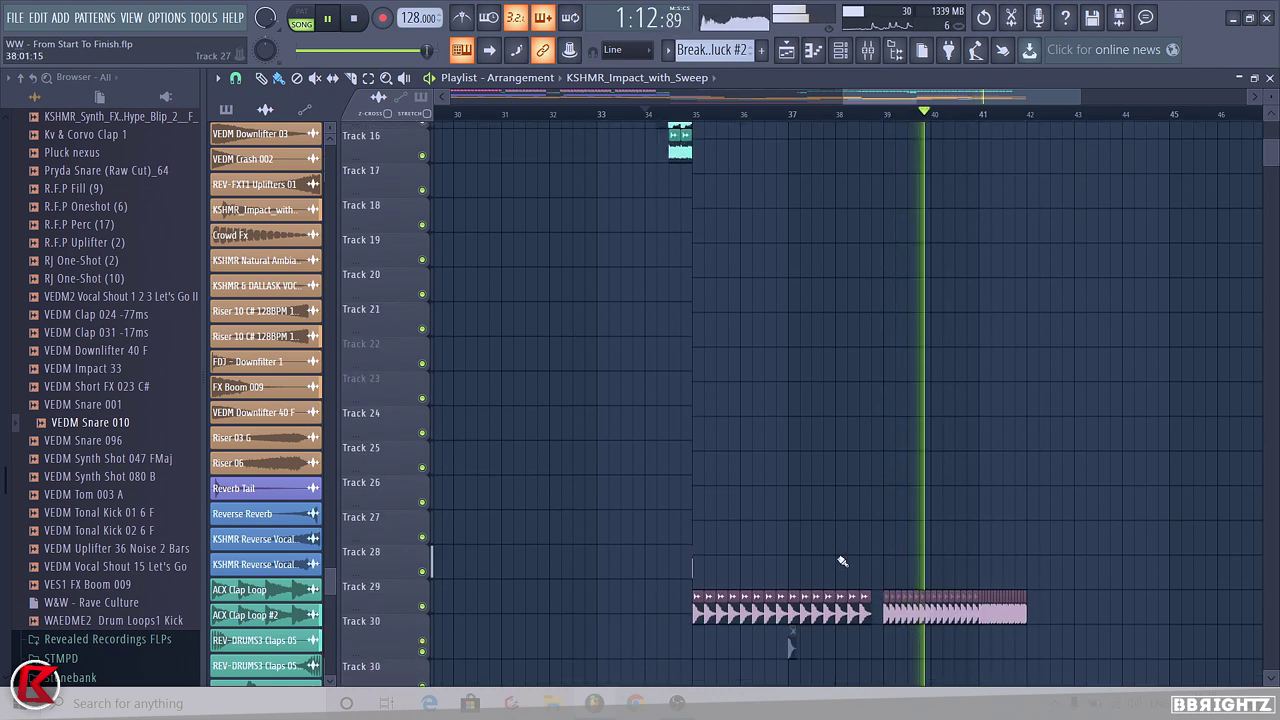
scroll(786, 526, "up", 4)
scroll(810, 520, "down", 3)
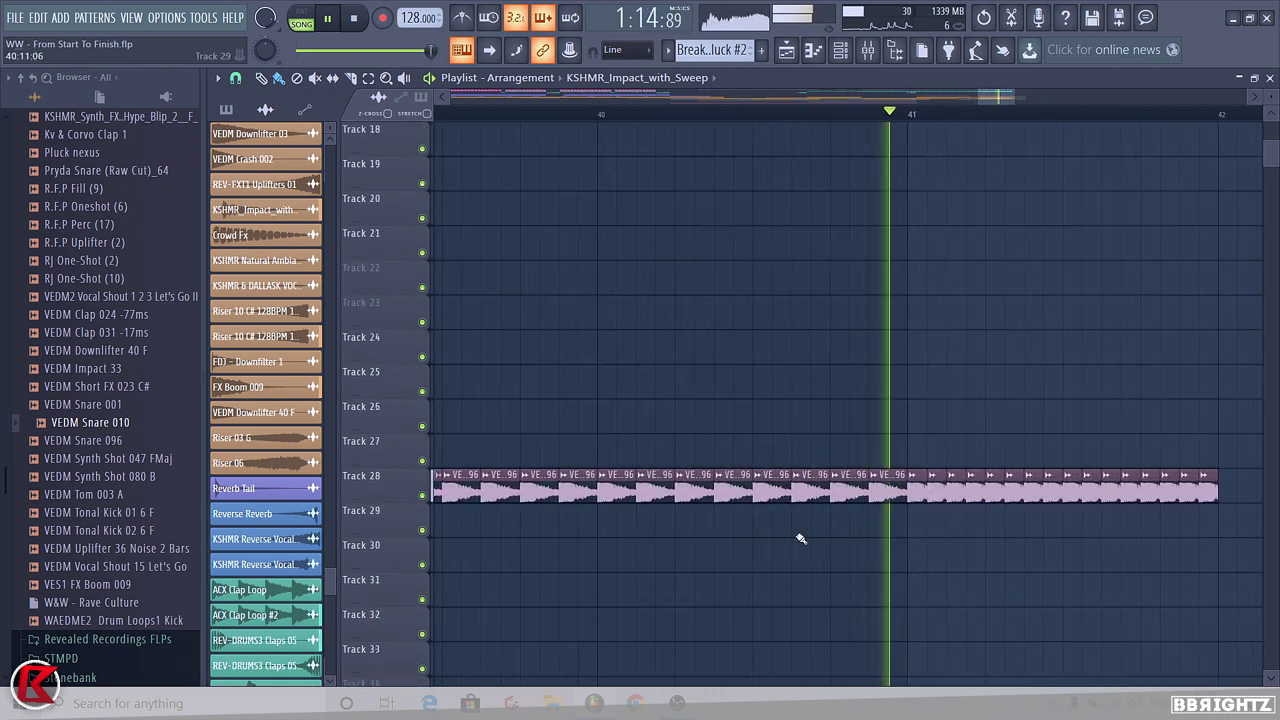
scroll(868, 488, "down", 3)
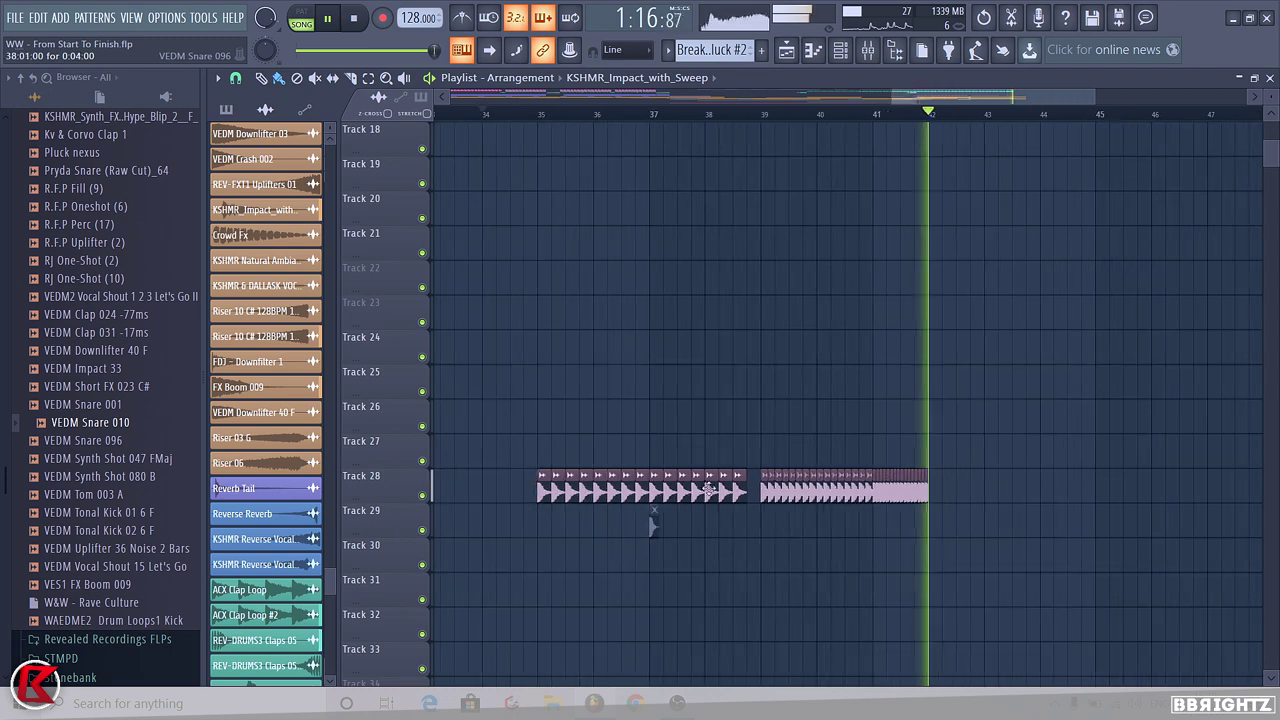
key("space")
double_click(694, 495)
left_click(406, 368)
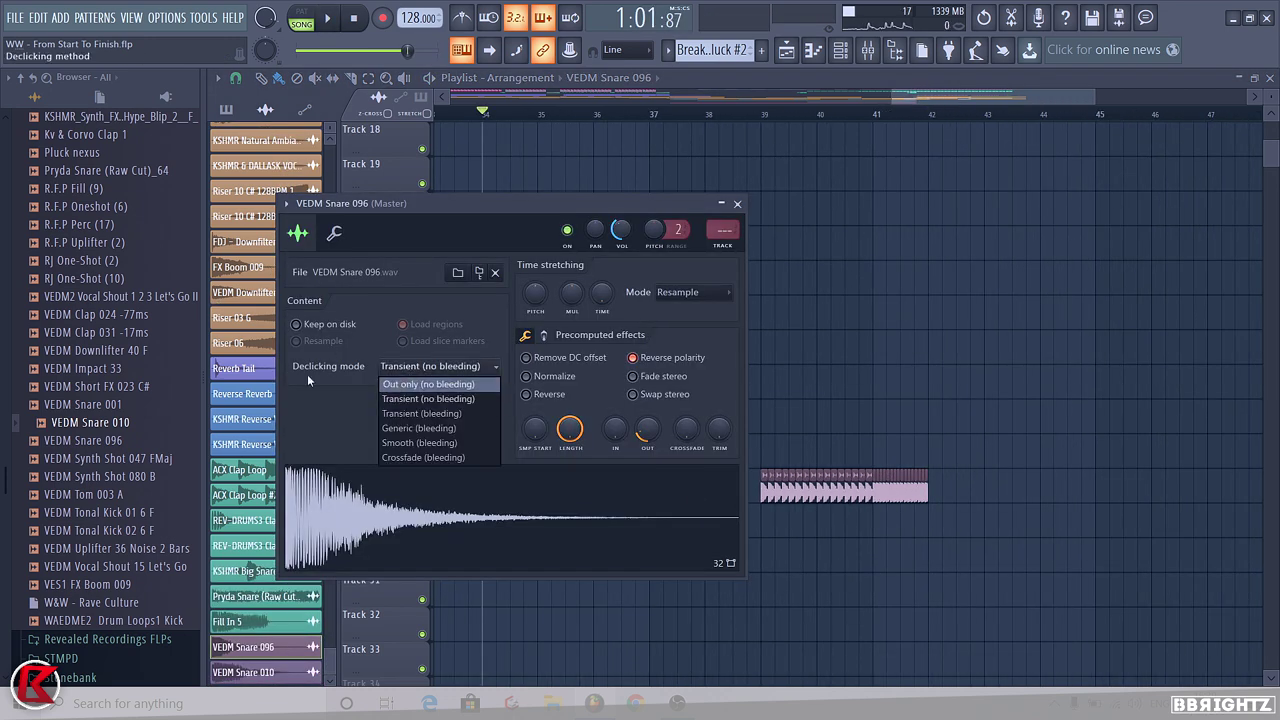
left_click(405, 428)
key("Escape")
Move the VEDM Snare 010 clip on Track 29 back to the start of bar 35
scroll(958, 497, "down", 1)
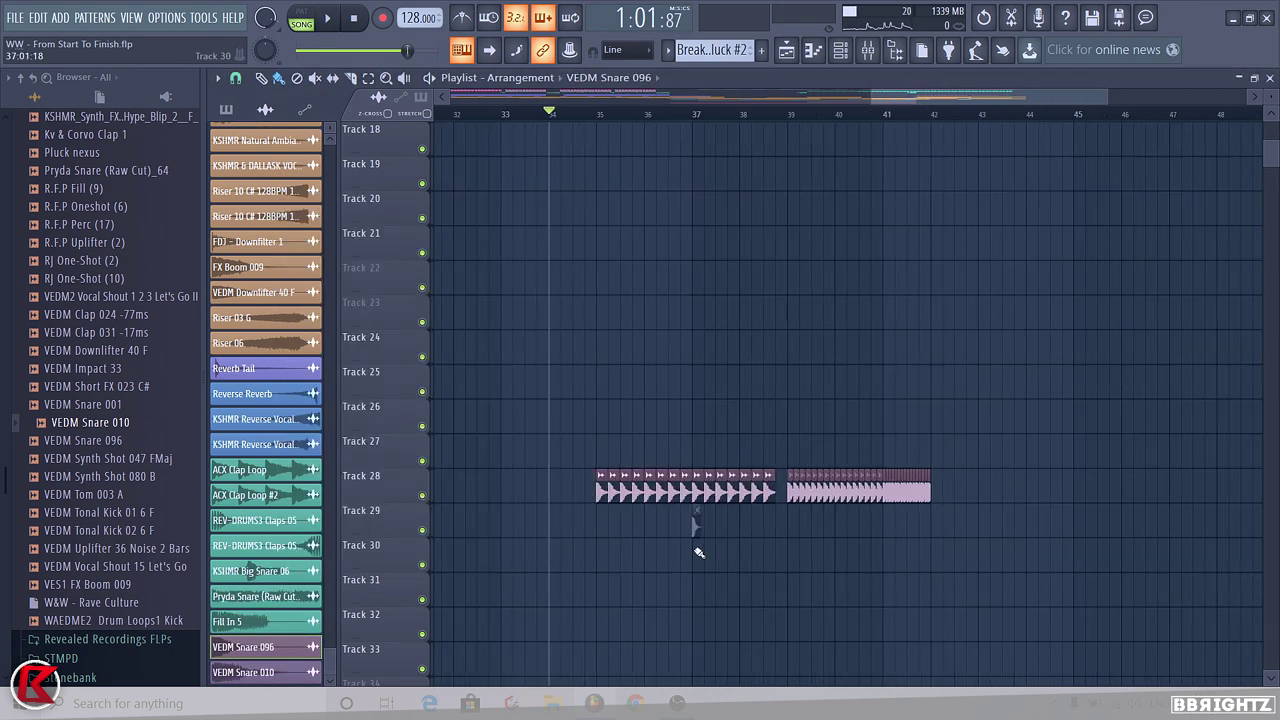
scroll(698, 547, "up", 6)
left_click_drag(720, 530, 573, 530)
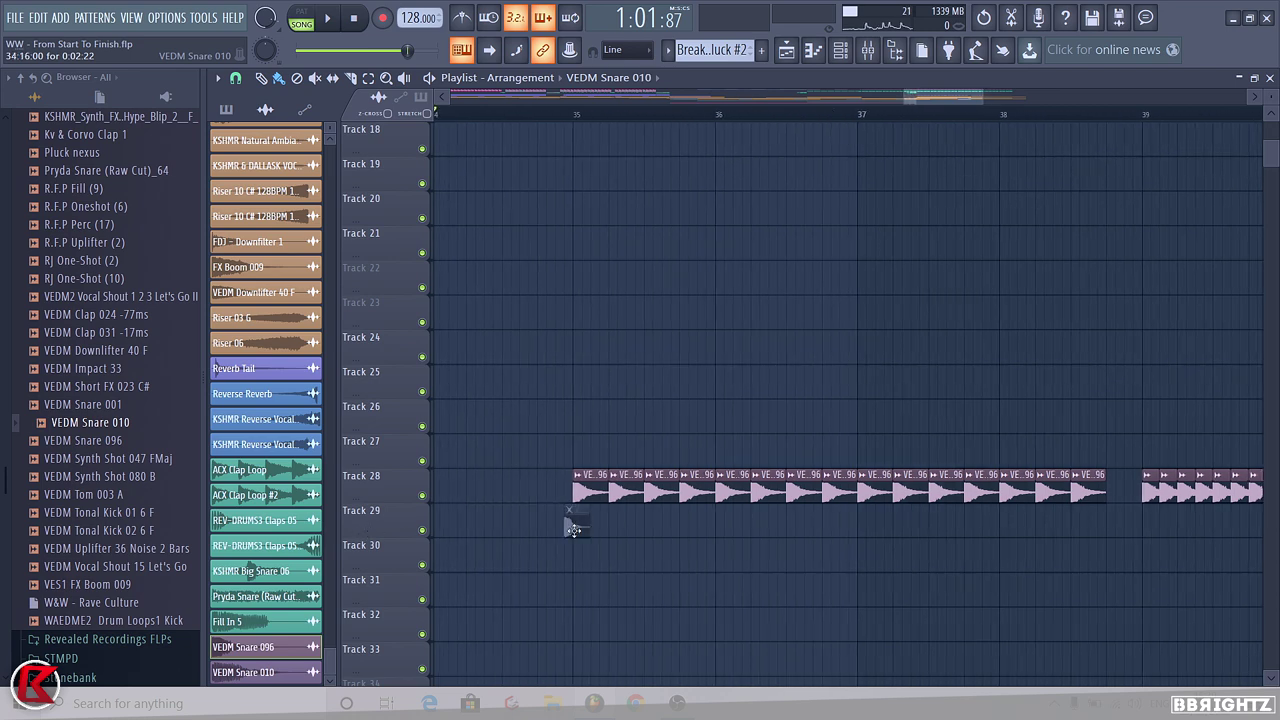
scroll(607, 530, "down", 3)
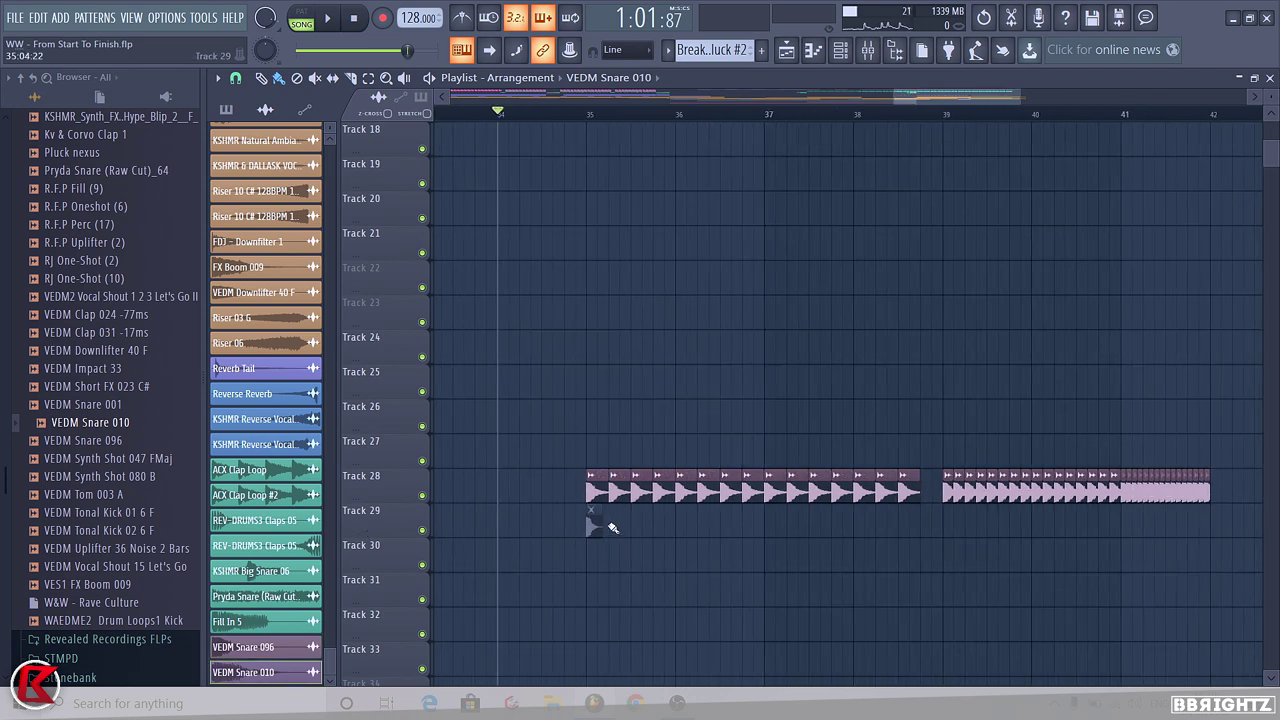
Repeat VEDM Snare 010 as half-beat clips along Track 29 from bar 35 to the last beat of bar 38
mouse_move(591, 523)
left_mouse_down()
mouse_move(826, 498)
mouse_move(600, 537)
mouse_move(1255, 525)
mouse_move(1105, 524)
left_mouse_up()
scroll(608, 556, "up", 3)
left_click(497, 521)
scroll(507, 531, "down", 3)
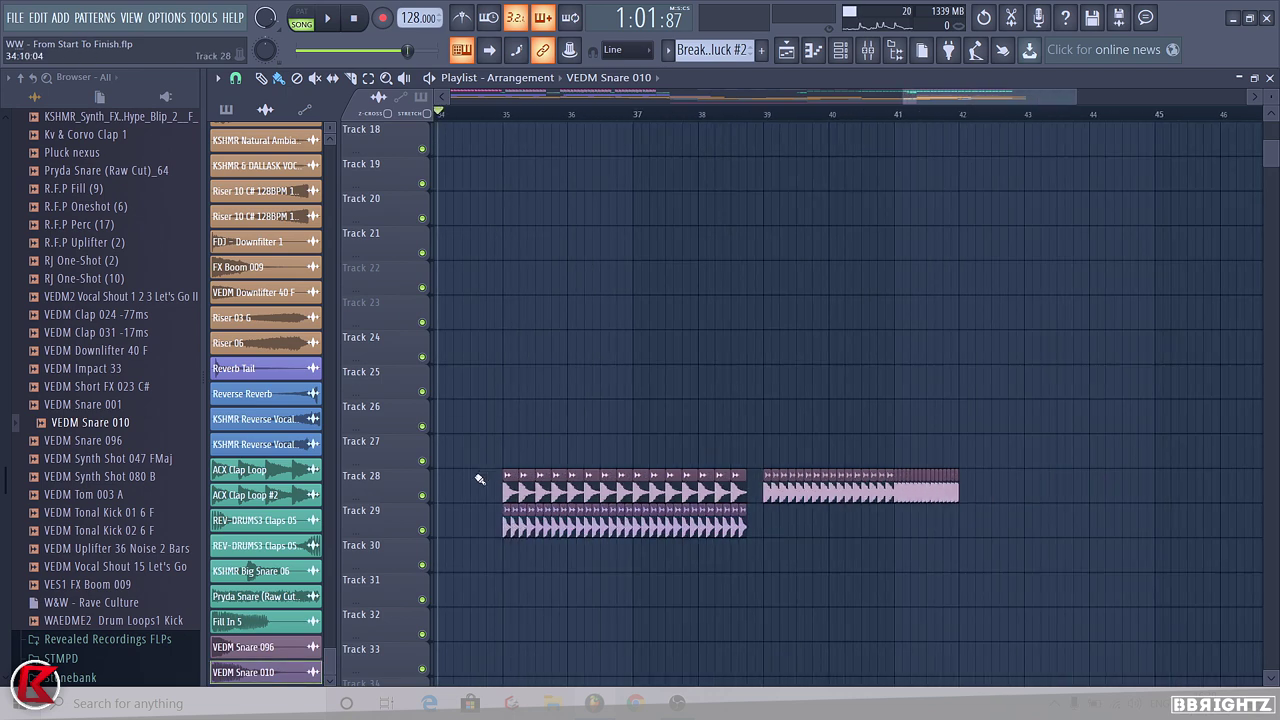
Play the build with the Track 28 snares muted and lower the VEDM Snare 010 channel volume to 43%
key("space")
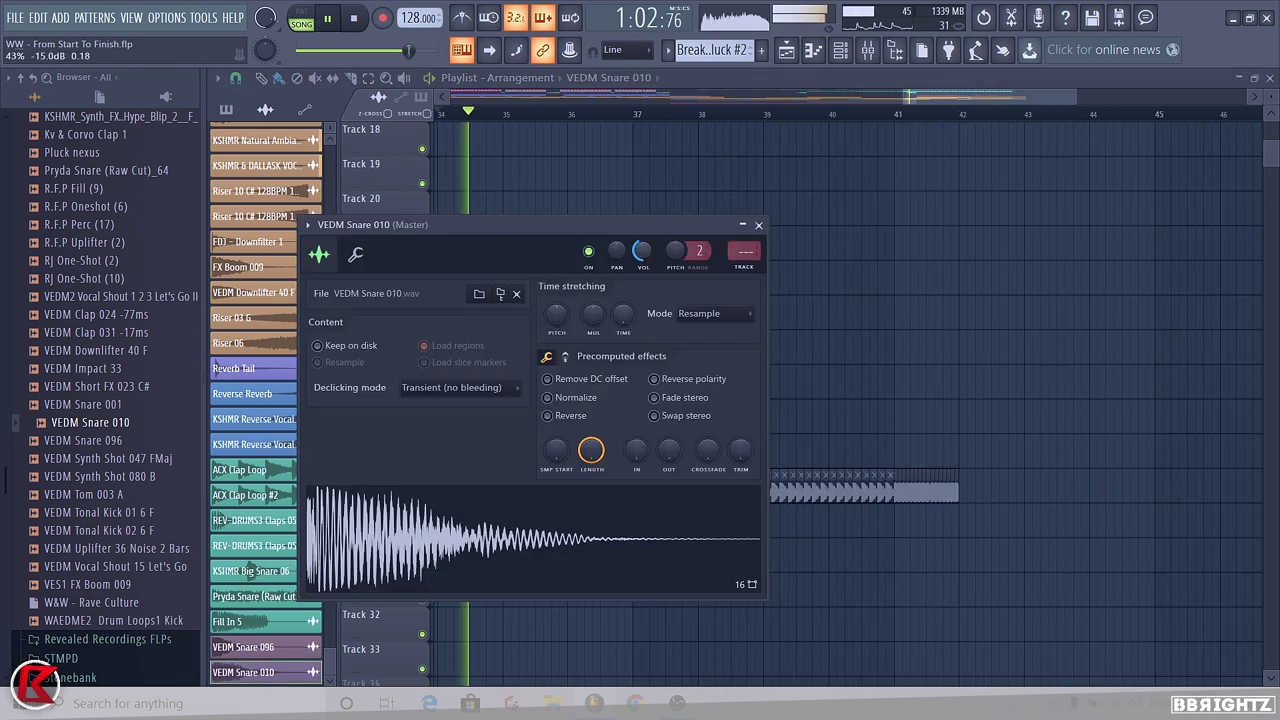
key("Escape")
scroll(709, 557, "up", 2)
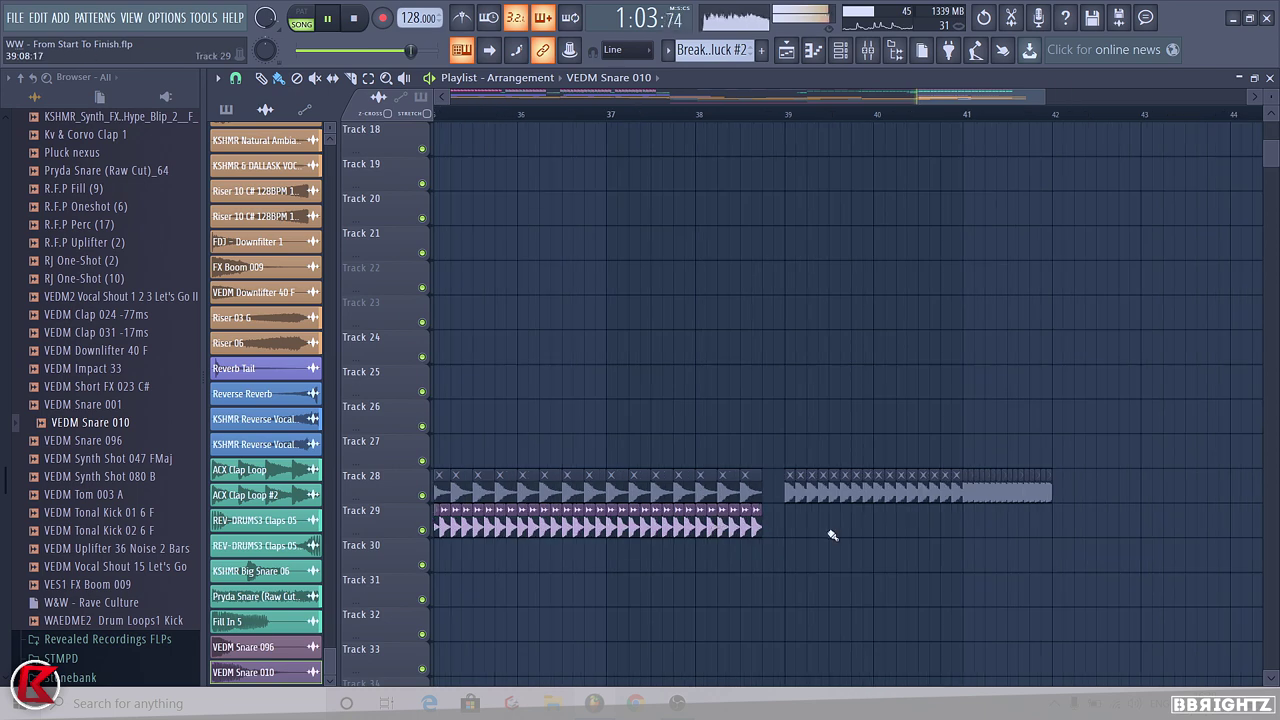
Fill Track 29 with VEDM Snare 010 clips, half-beat long from bar 39 to 41 and quarter-beat long up to bar 42
left_click_drag(786, 525, 1077, 531)
scroll(1017, 560, "up", 2)
left_click(929, 525)
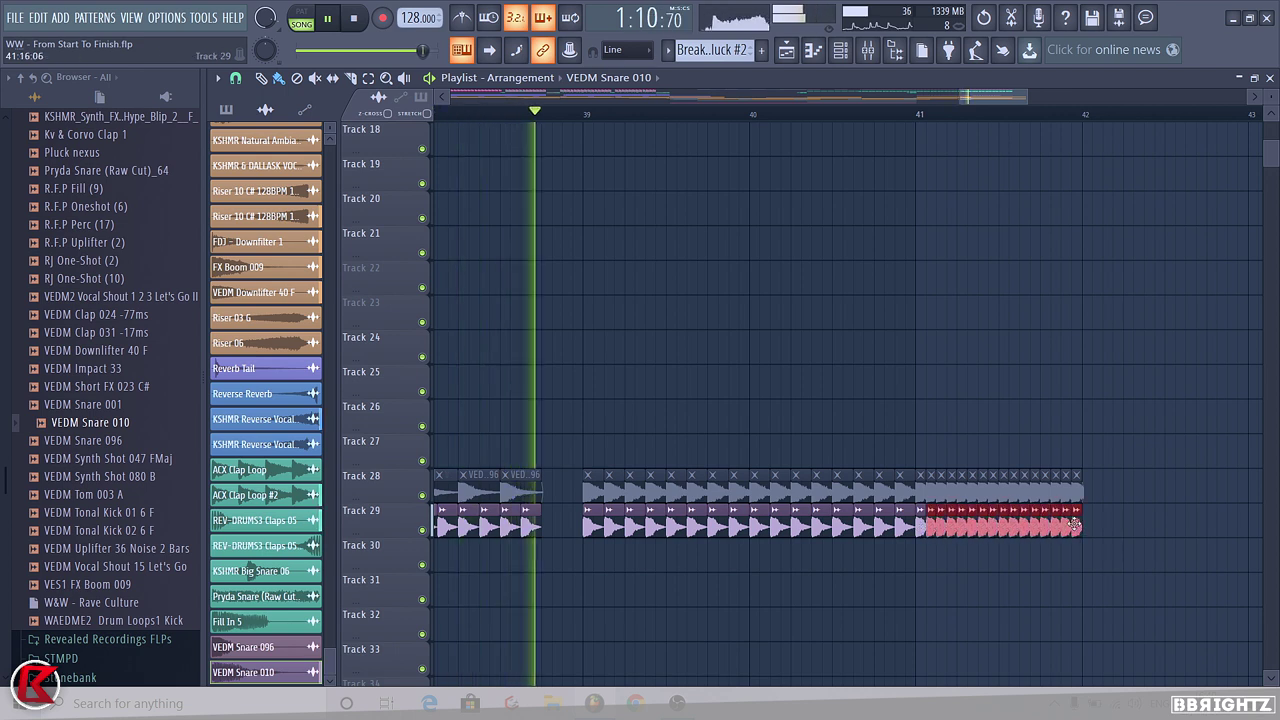
left_click(866, 569, "ctrl")
Set the declicking mode of VEDM Snare 010 to Generic (bleeding)
double_click(906, 522)
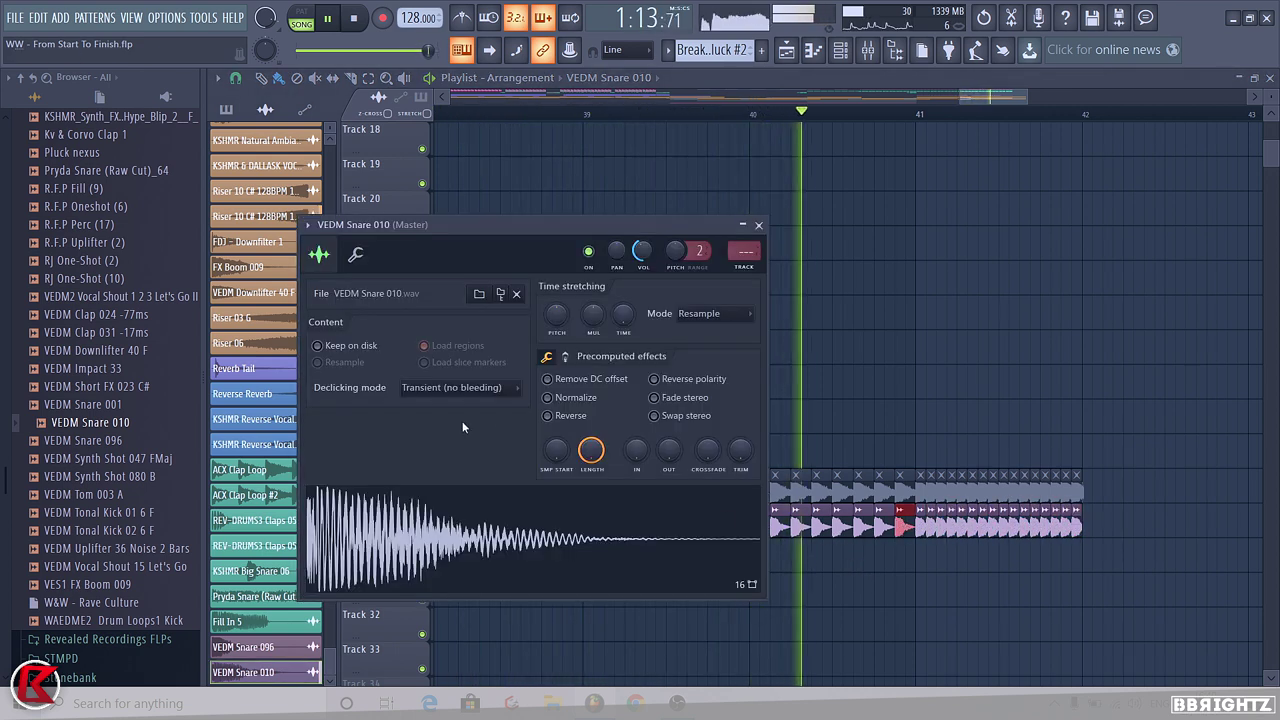
left_click(437, 388)
left_click(438, 392)
left_click(443, 394)
left_click(447, 450)
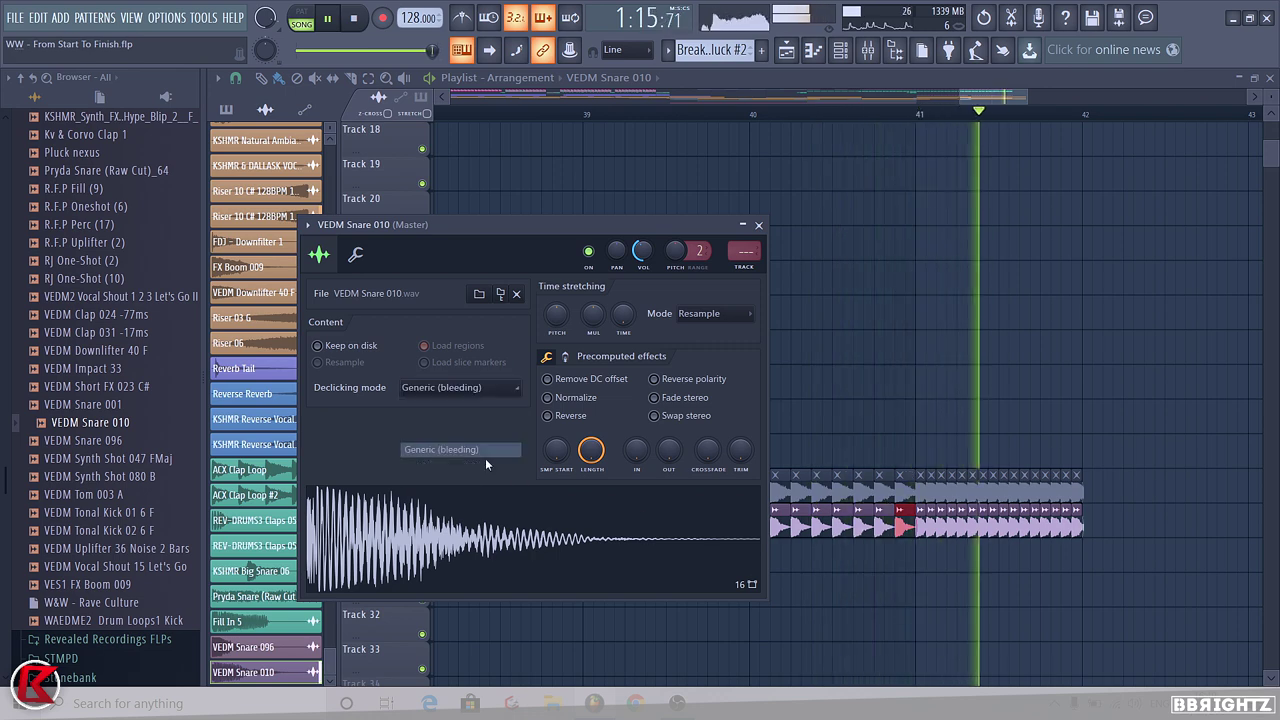
Rename the VEDM Snare 096 and VEDM Snare 010 channels as Snare 1 and Snare 2
left_click(832, 583)
scroll(791, 480, "down", 5)
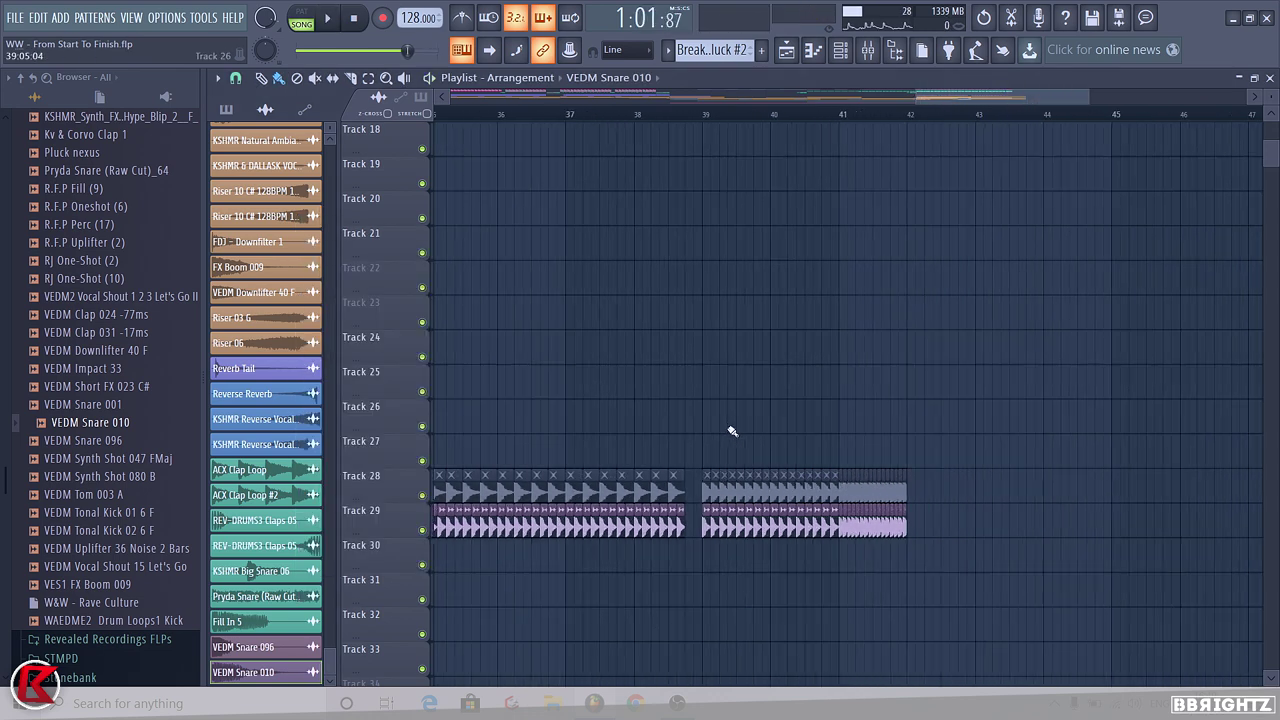
left_click_drag(630, 522, 964, 519)
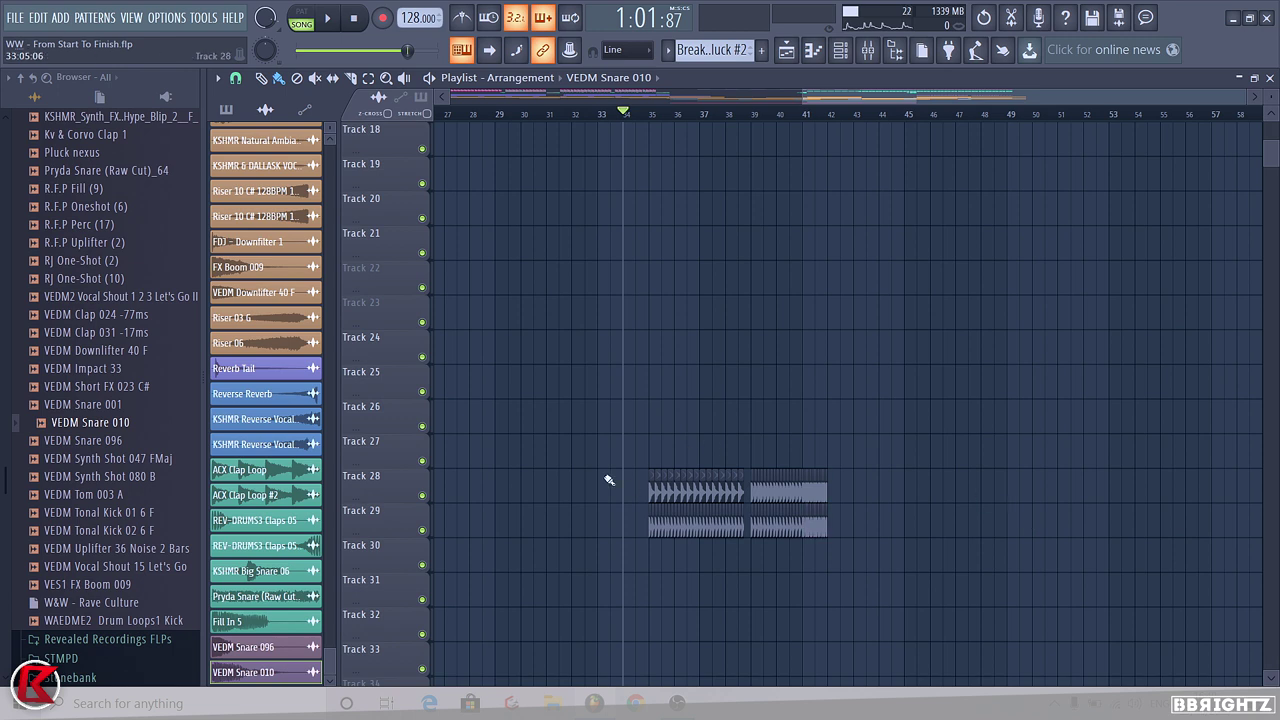
key("F2")
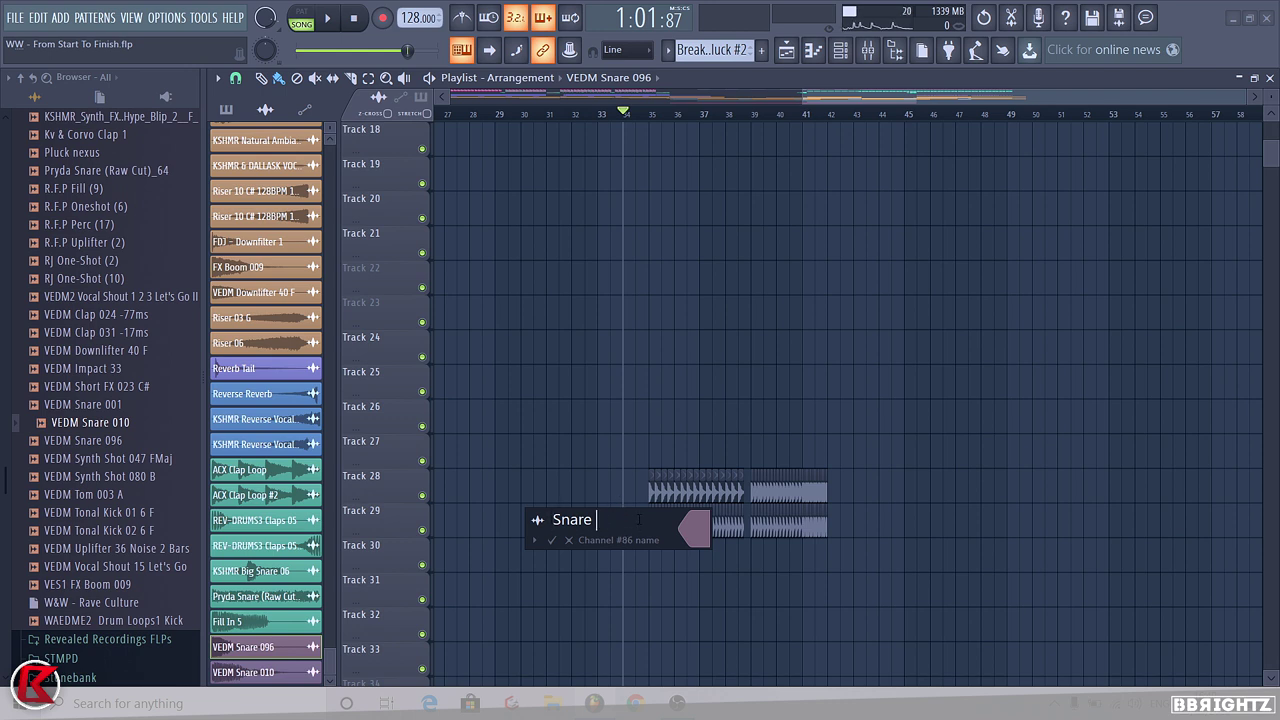
key("Return")
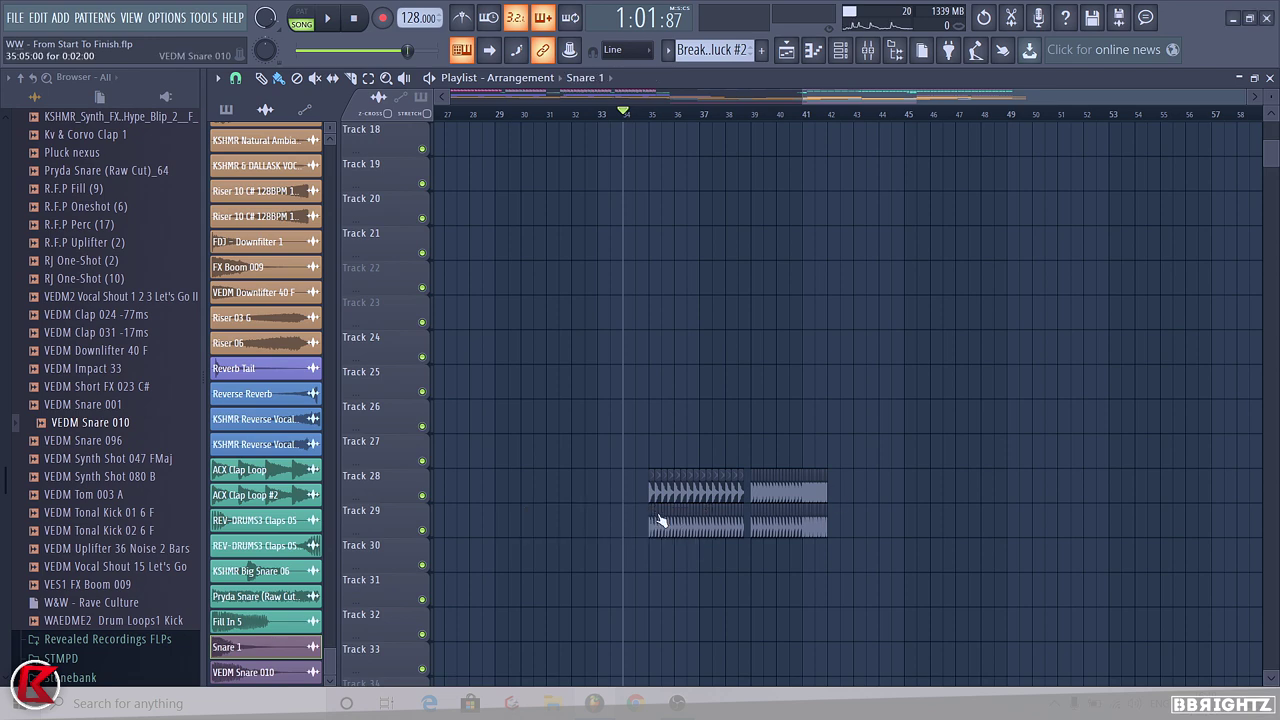
left_click(653, 511)
scroll(671, 383, "down", 3)
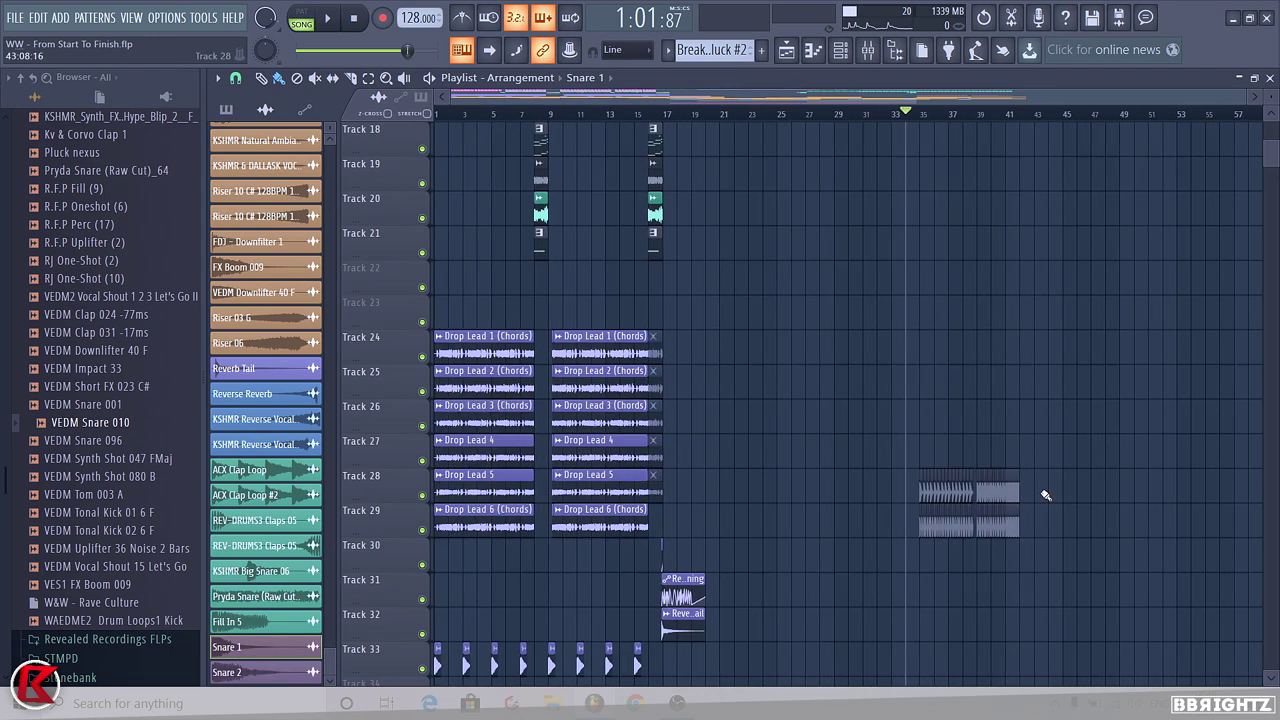
Move all the layered snare clips from Tracks 28 and 29 up to Tracks 12 and 13
left_click_drag(1133, 562, 948, 460, "ctrl")
scroll(1264, 562, "up", 6)
scroll(1235, 520, "down", 4)
key("shift+Up")
key("shift+Up")
key("shift+Up")
key("shift+Up")
key("shift+Up")
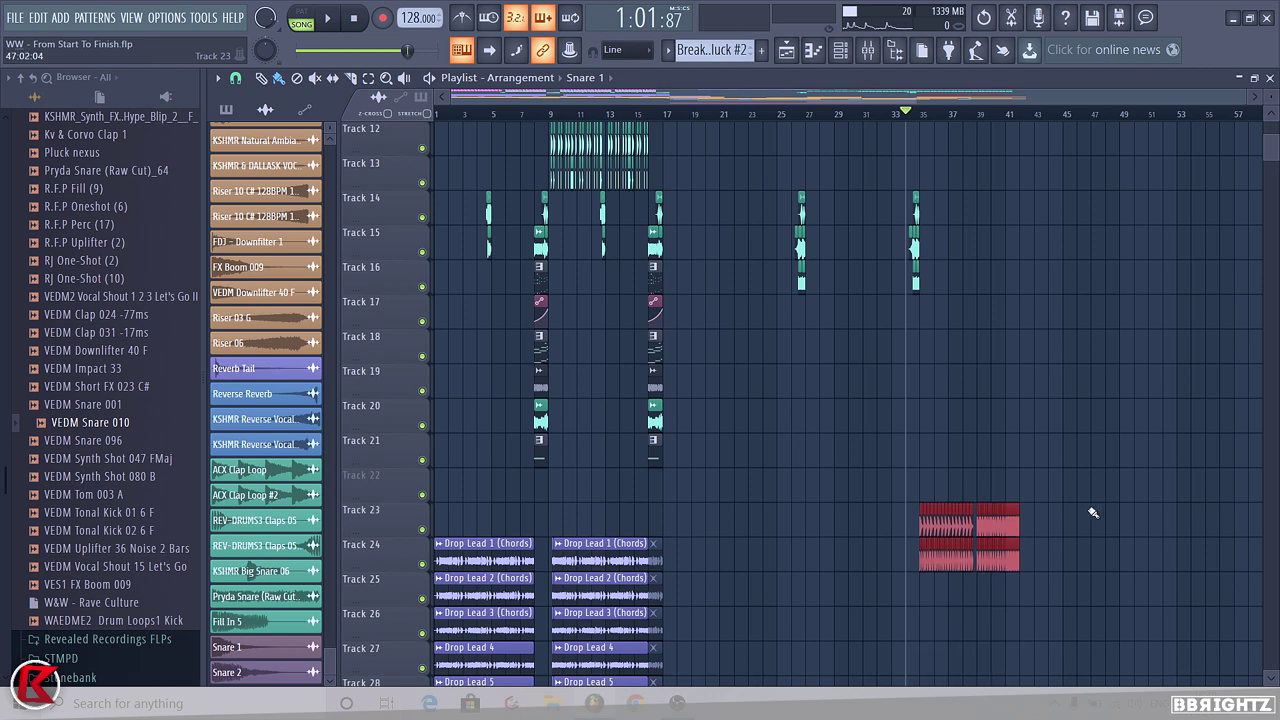
key("shift+Up")
key("shift+Up")
key("shift+Up")
key("shift+Up")
key("shift+Up")
key("shift+Up")
key("shift+Up")
key("shift+Up")
key("shift+Up")
key("shift+Up")
key("shift+Up")
key("shift+Up")
key("shift+Up")
key("shift+Up")
scroll(1080, 508, "up", 1)
key("shift+Down")
key("shift+Down")
key("shift+Down")
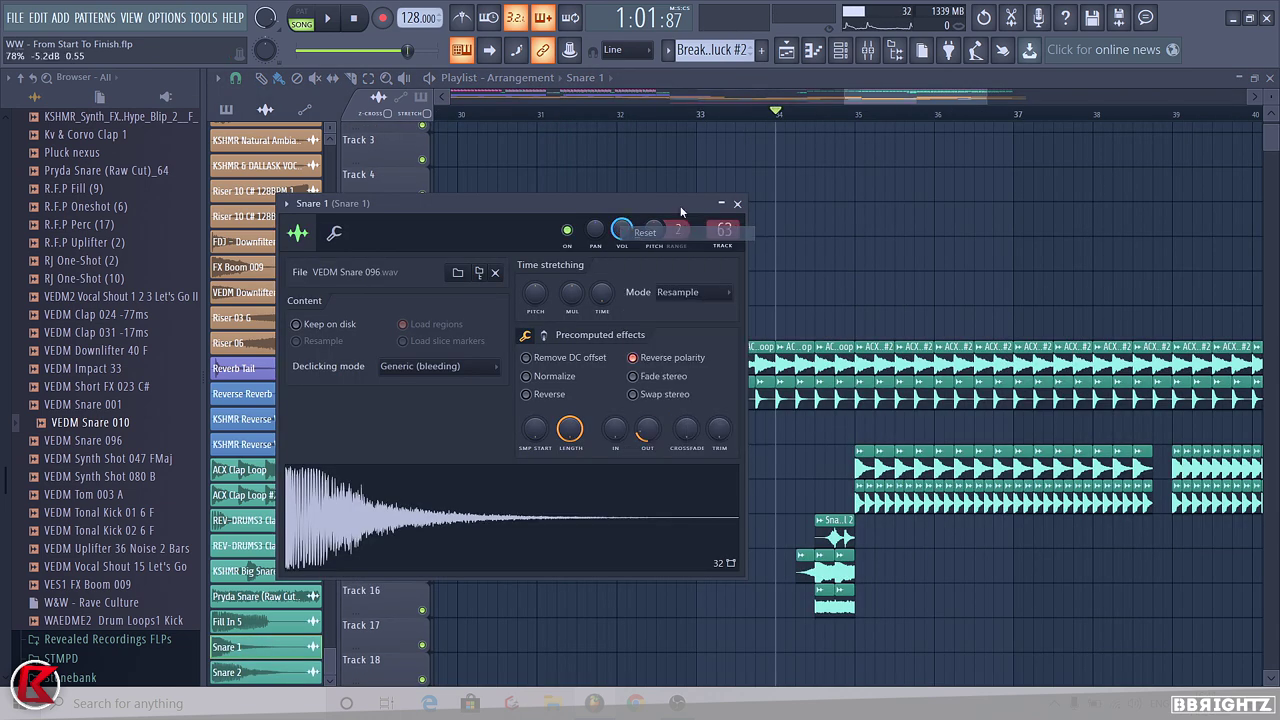
Lower the mixer volume of Snare 1 while playing the build
left_click(868, 50)
left_click_drag(505, 388, 505, 412)
key("space")
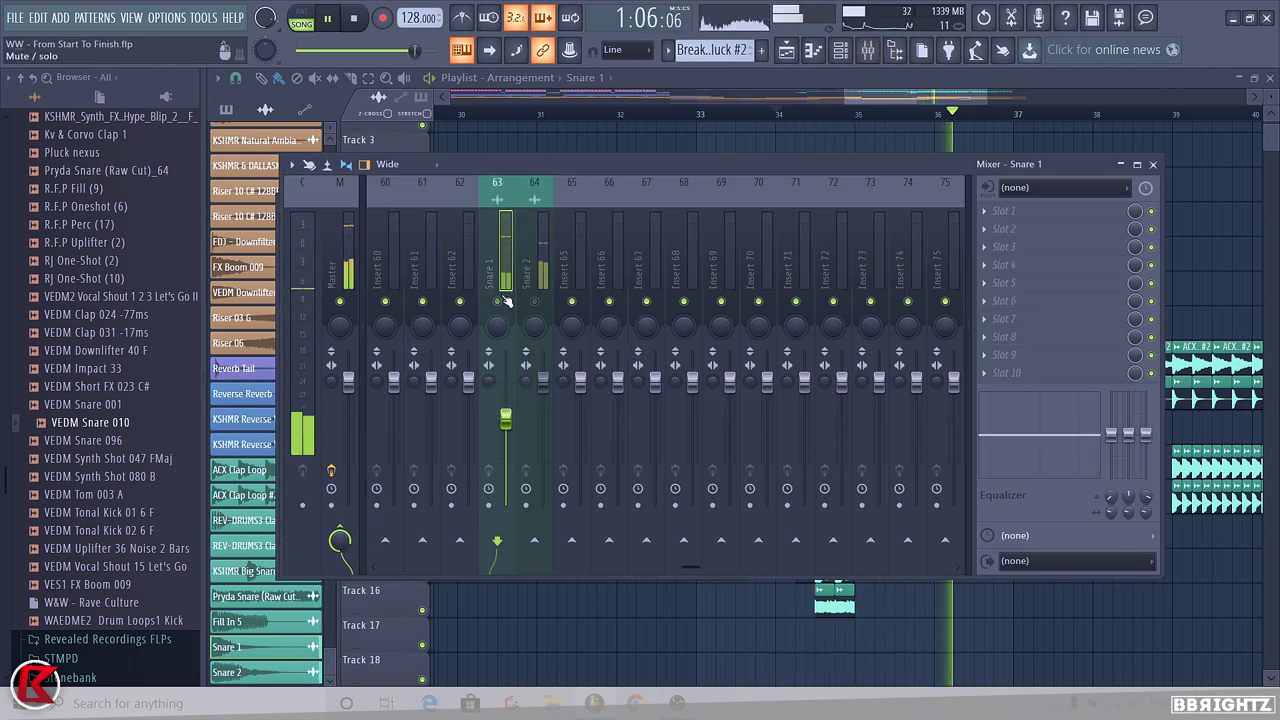
left_click_drag(506, 418, 506, 427)
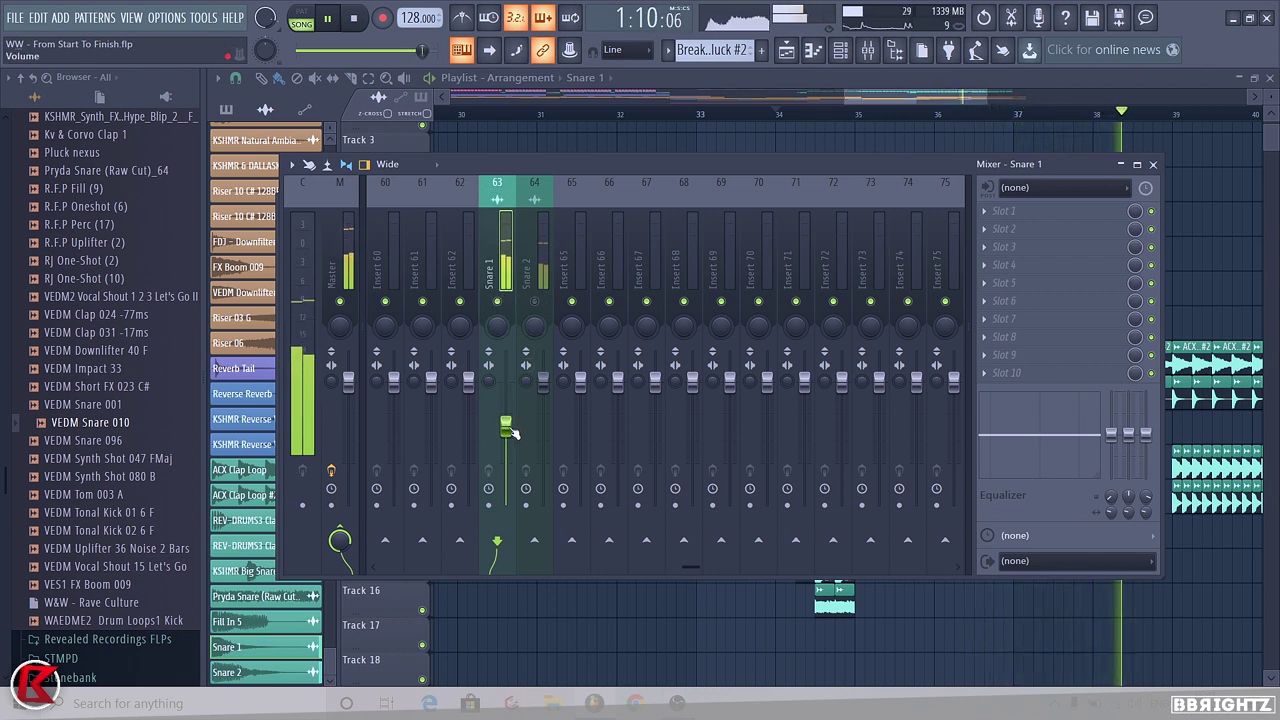
key("F9")
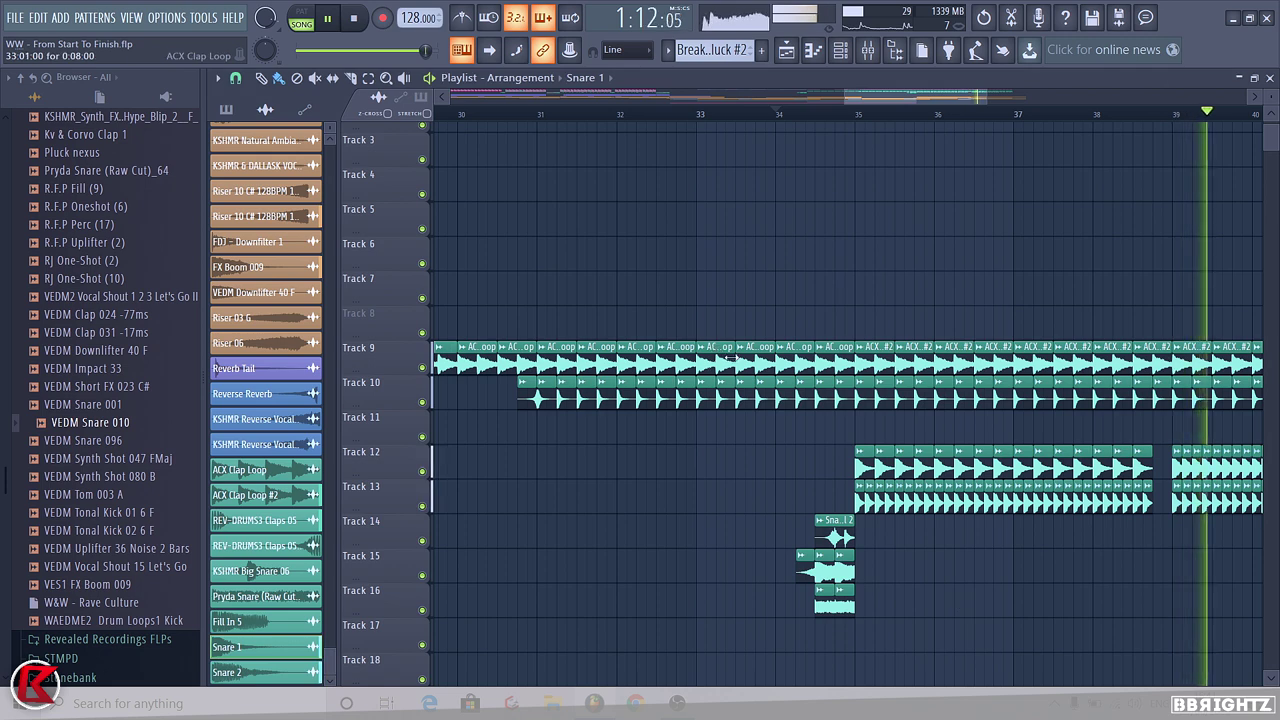
Copy the snare fill clips on Tracks 14 to 16 into the gap just before bar 39 and play the result
key("space")
scroll(720, 403, "down", 4)
left_click_drag(750, 535, 970, 606)
key("space")
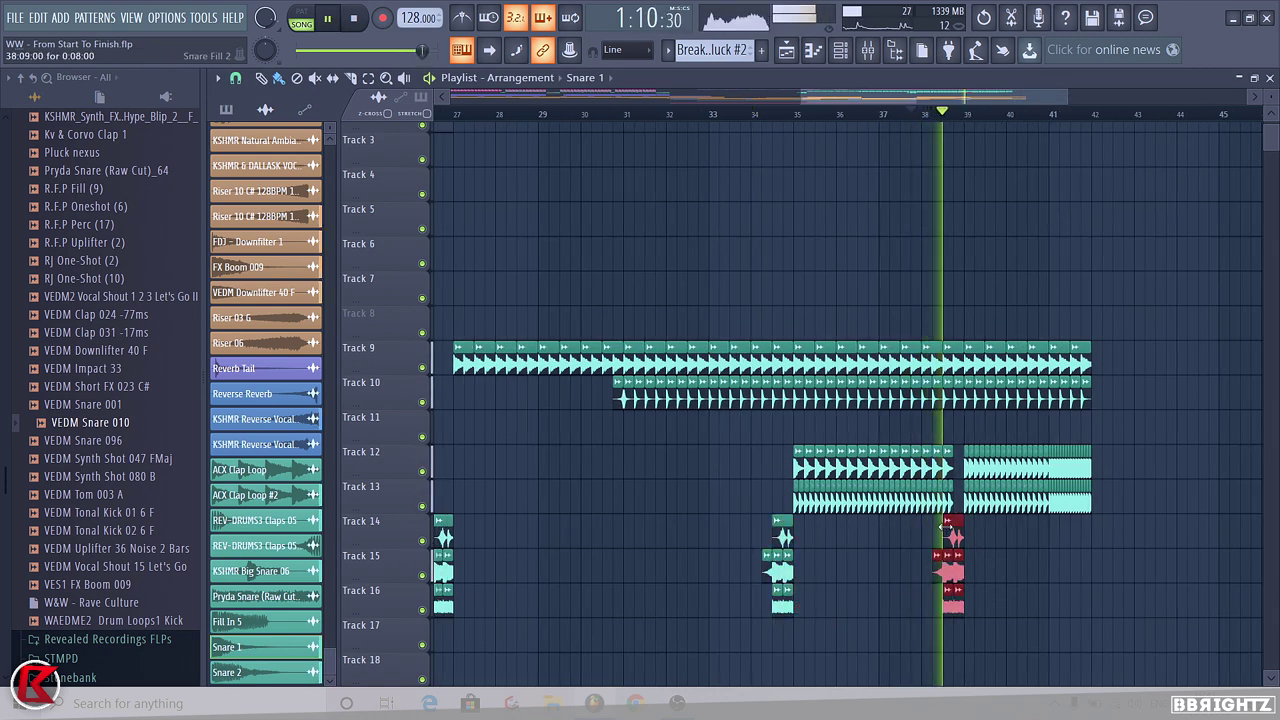
scroll(1051, 523, "down", 4)
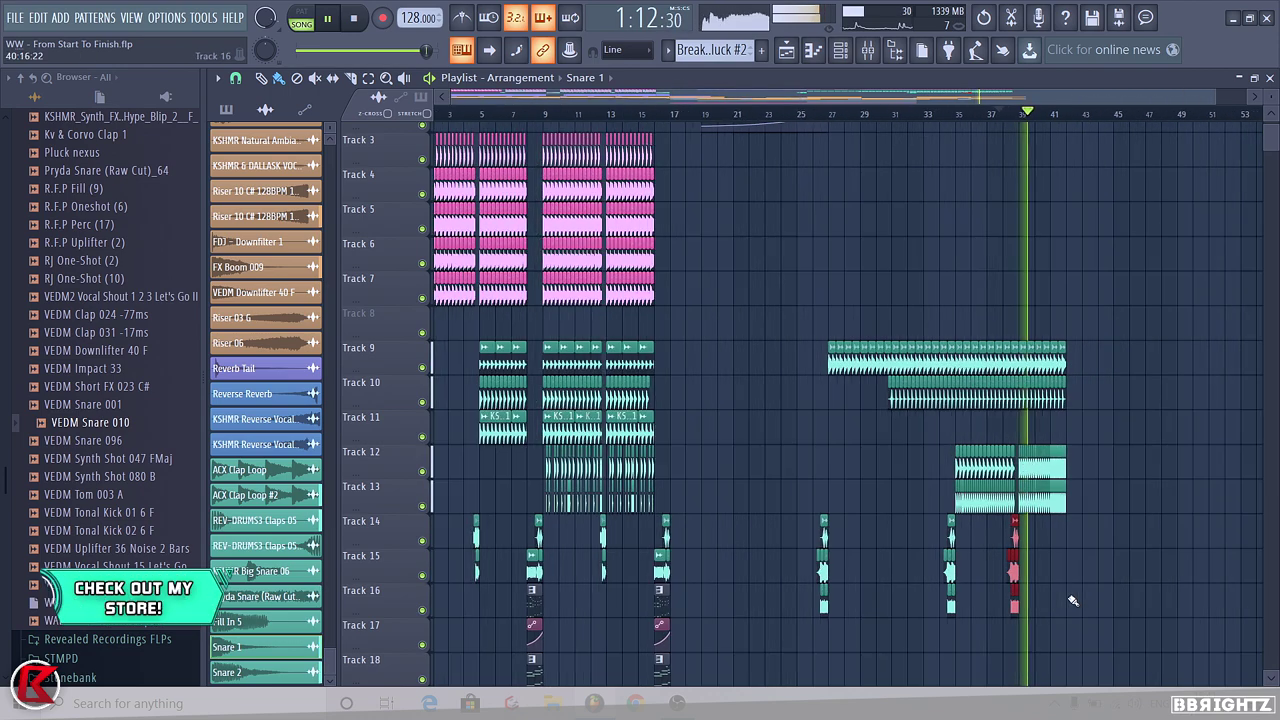
scroll(1050, 598, "up", 4)
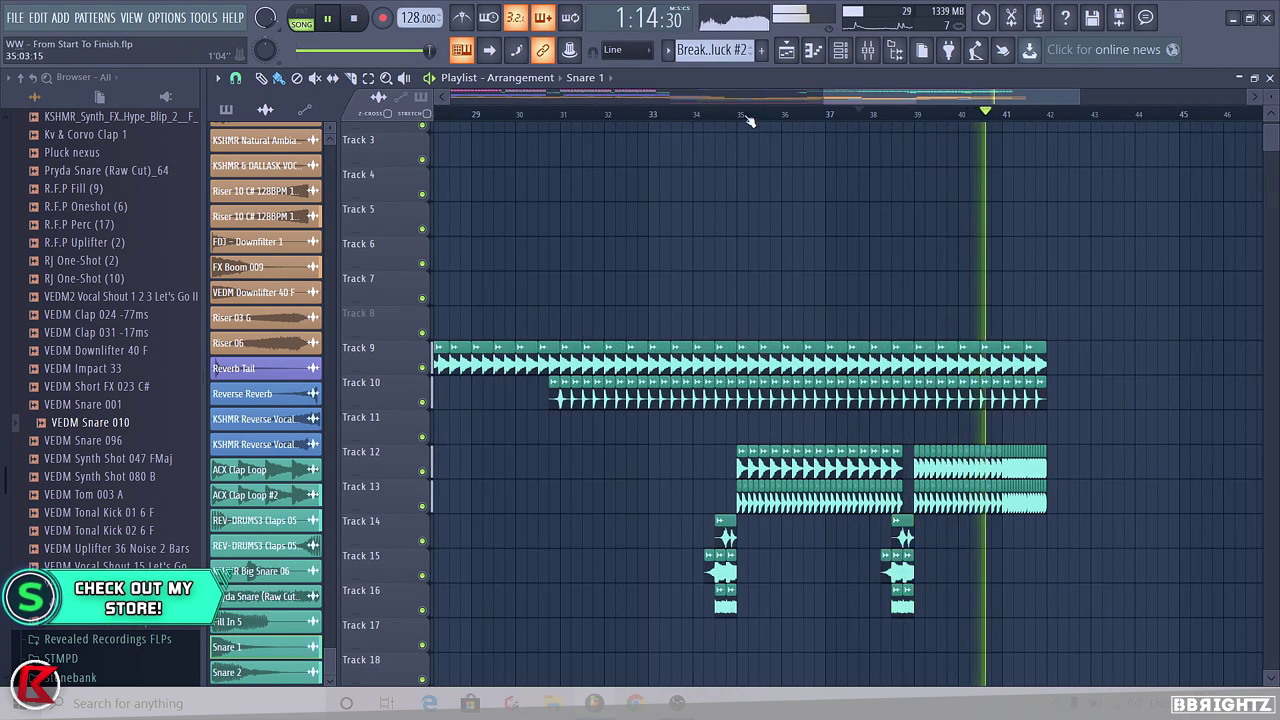
Stop playback, select bars 35 to 43 in the playlist and set Snare 1's pitch range to 12 semitones
key("space")
left_click_drag(748, 120, 1100, 186)
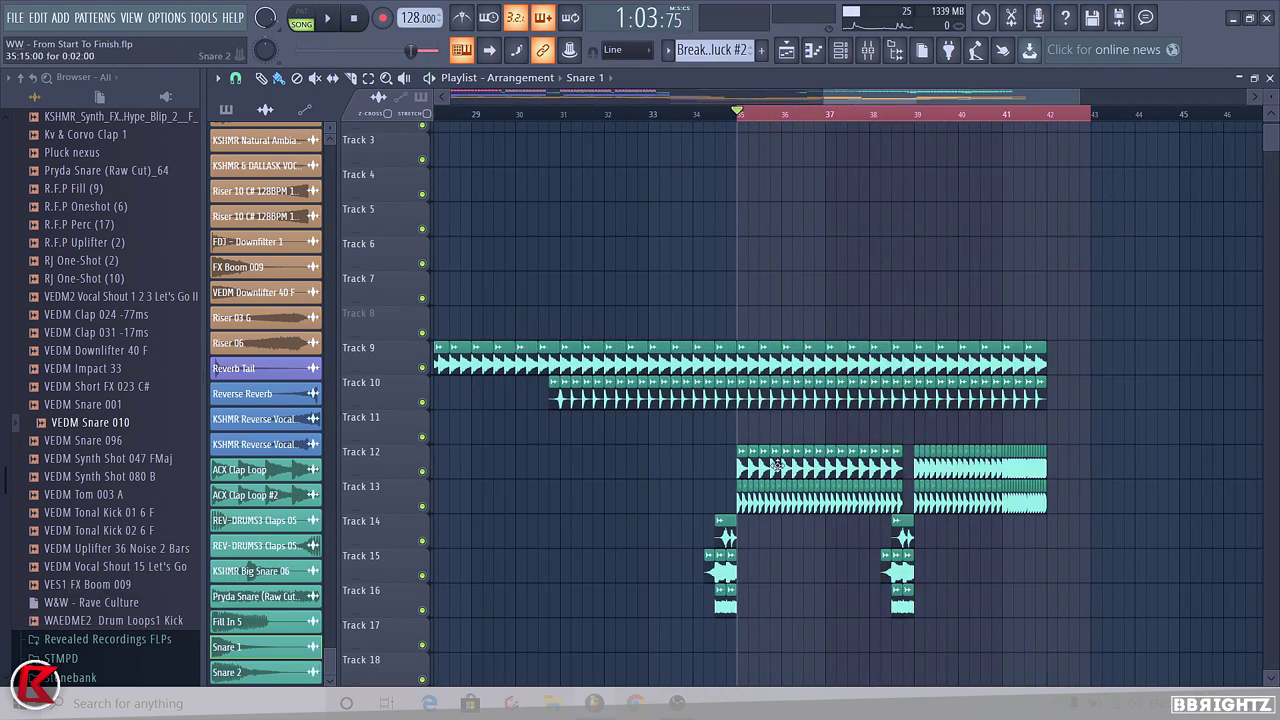
double_click(777, 465)
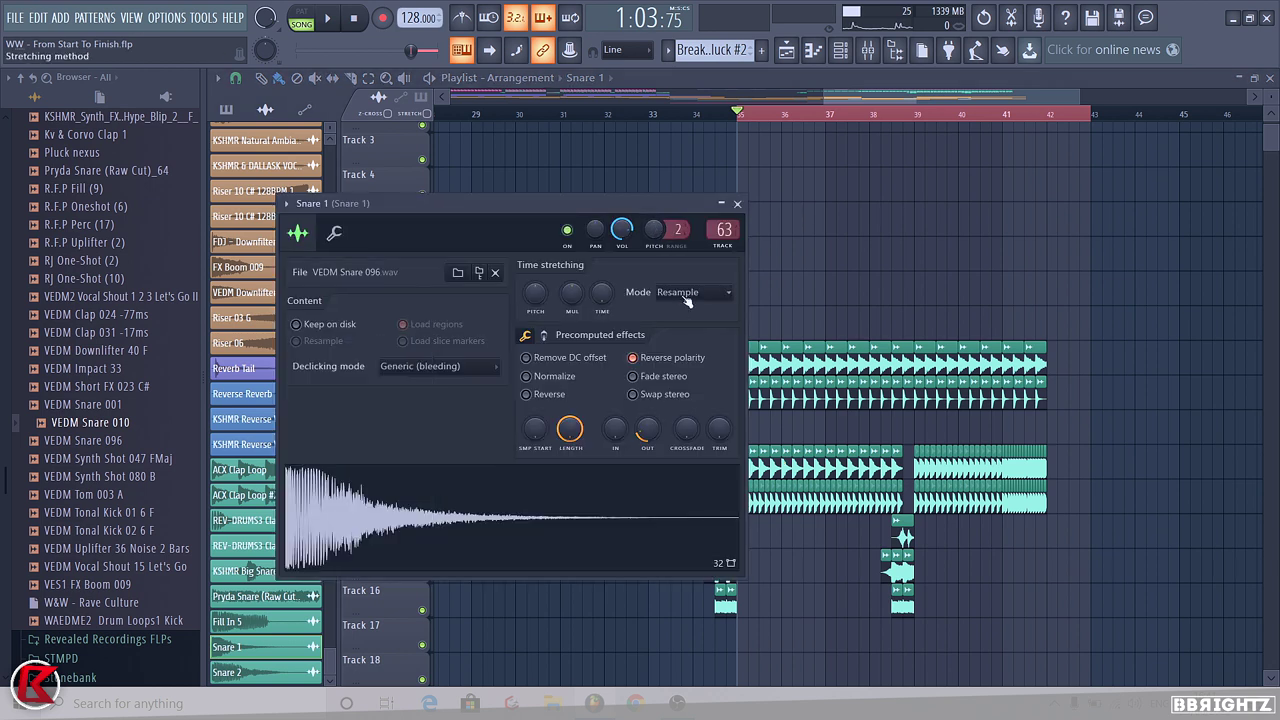
left_click(679, 293)
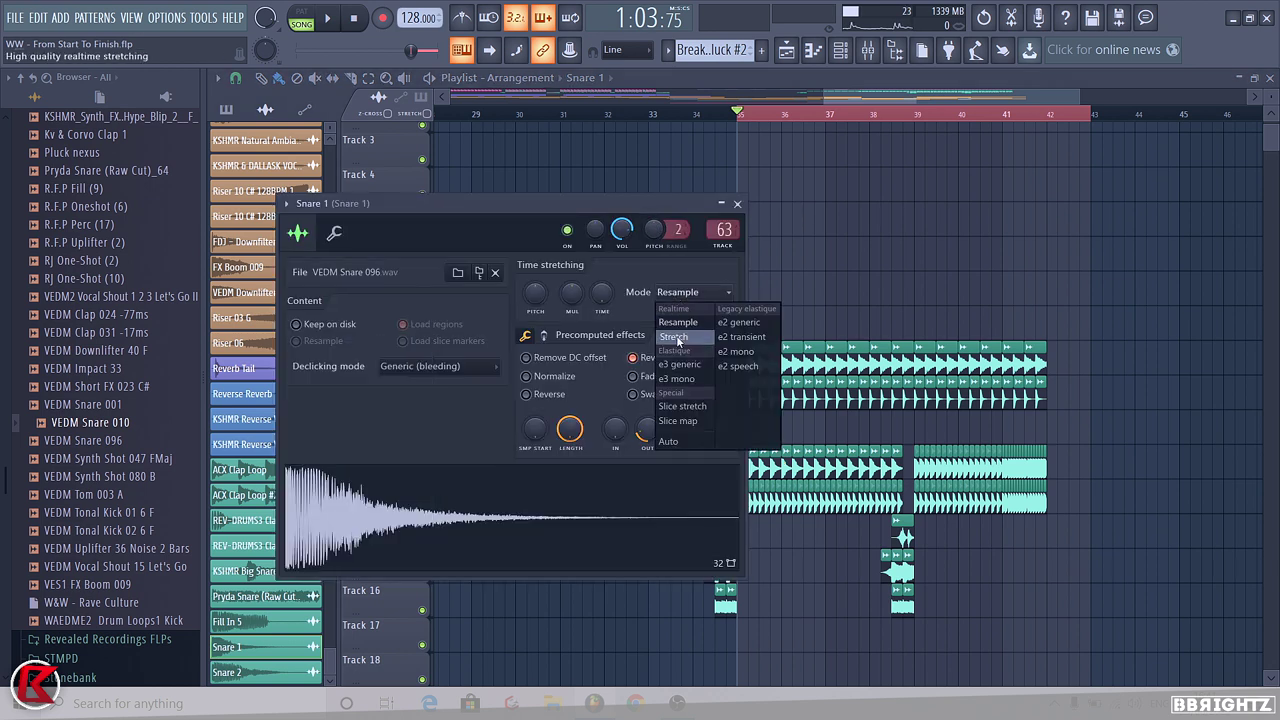
left_click(668, 268)
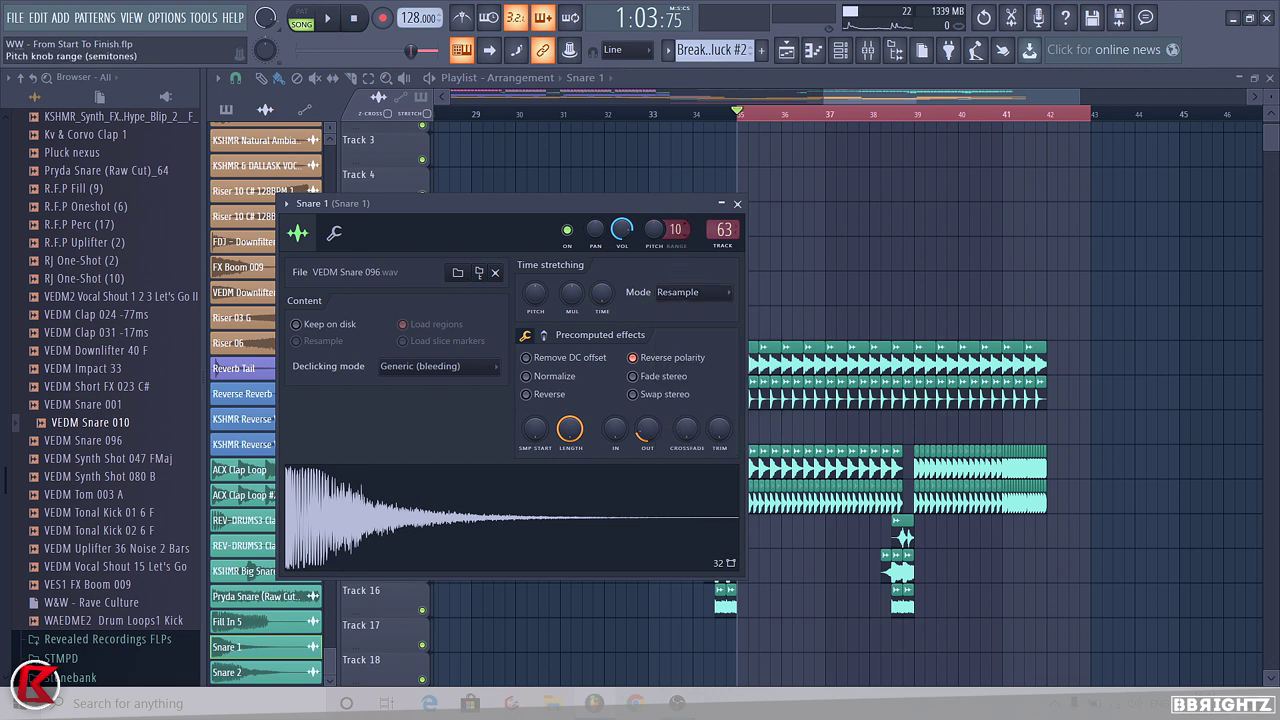
Try the Stretch time-stretching mode on Snare 1 and audition the sample with its channel pitch raised
left_click(672, 292)
left_click(680, 341)
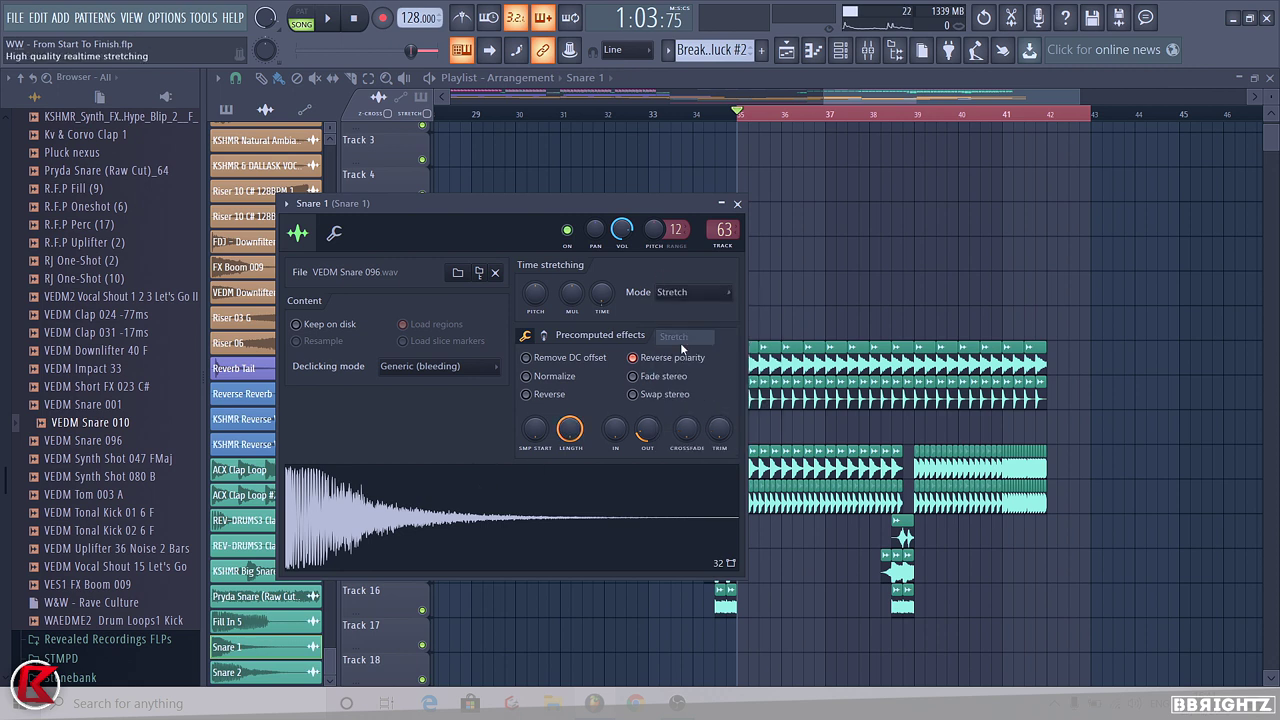
left_click_drag(659, 232, 659, 200)
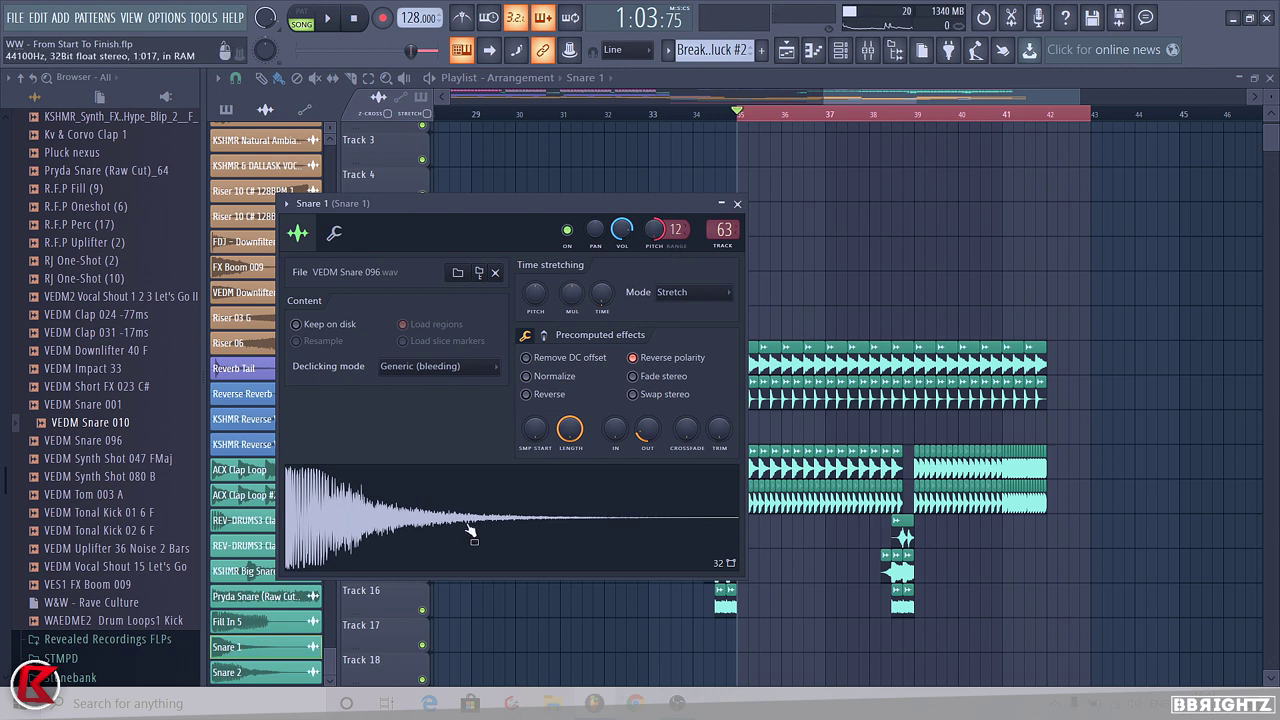
left_click(363, 493)
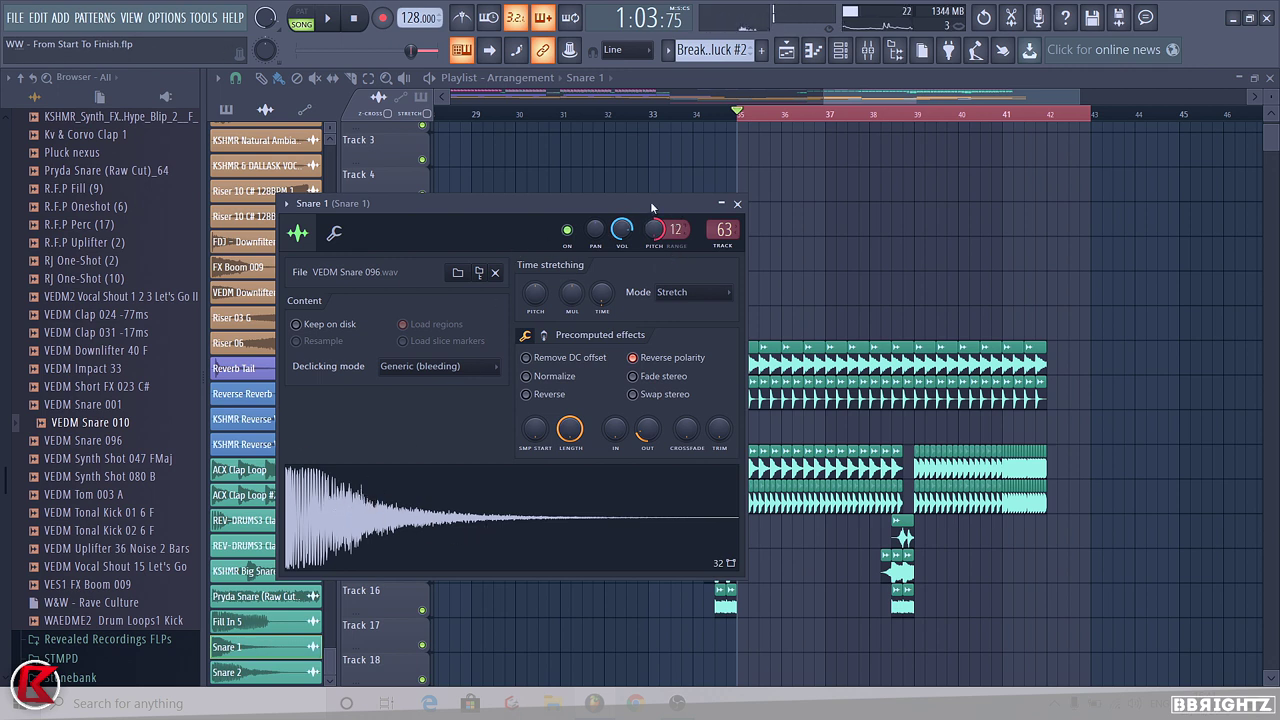
Reset Snare 1's channel pitch and set its time-stretching mode to Auto
right_click(656, 229)
key("Escape")
left_click(671, 292)
left_click(673, 323)
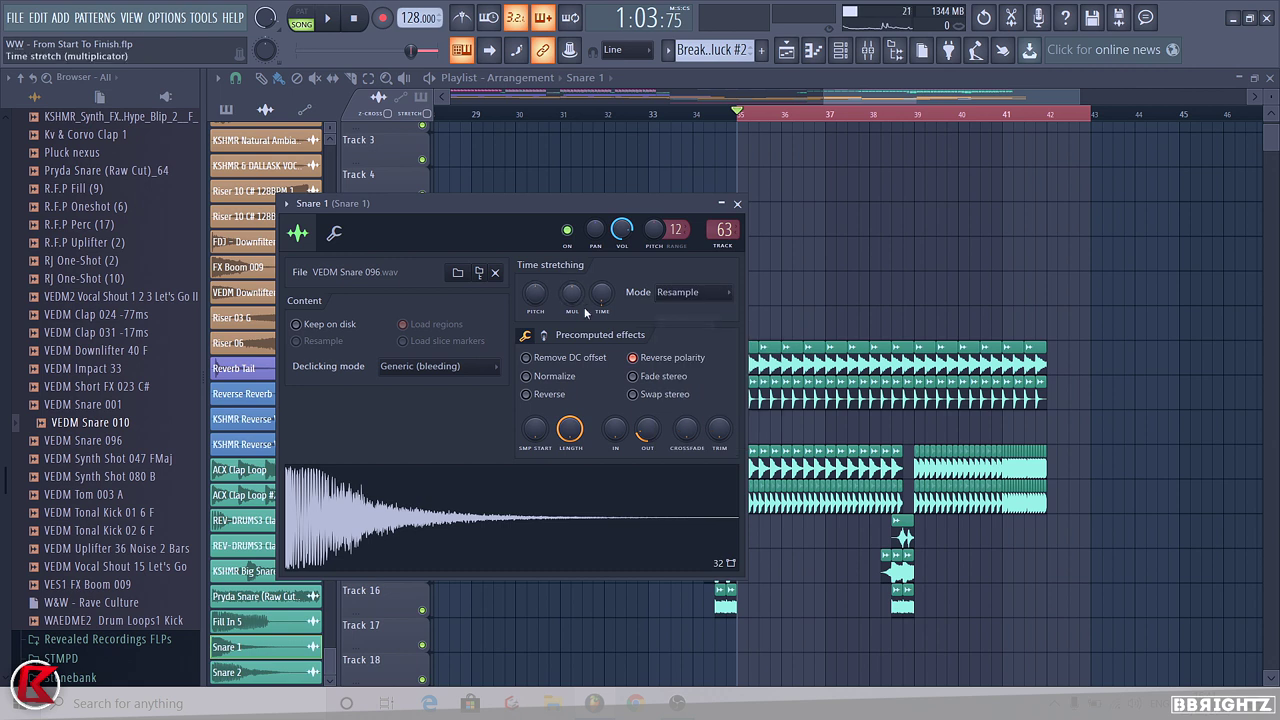
left_click(674, 292)
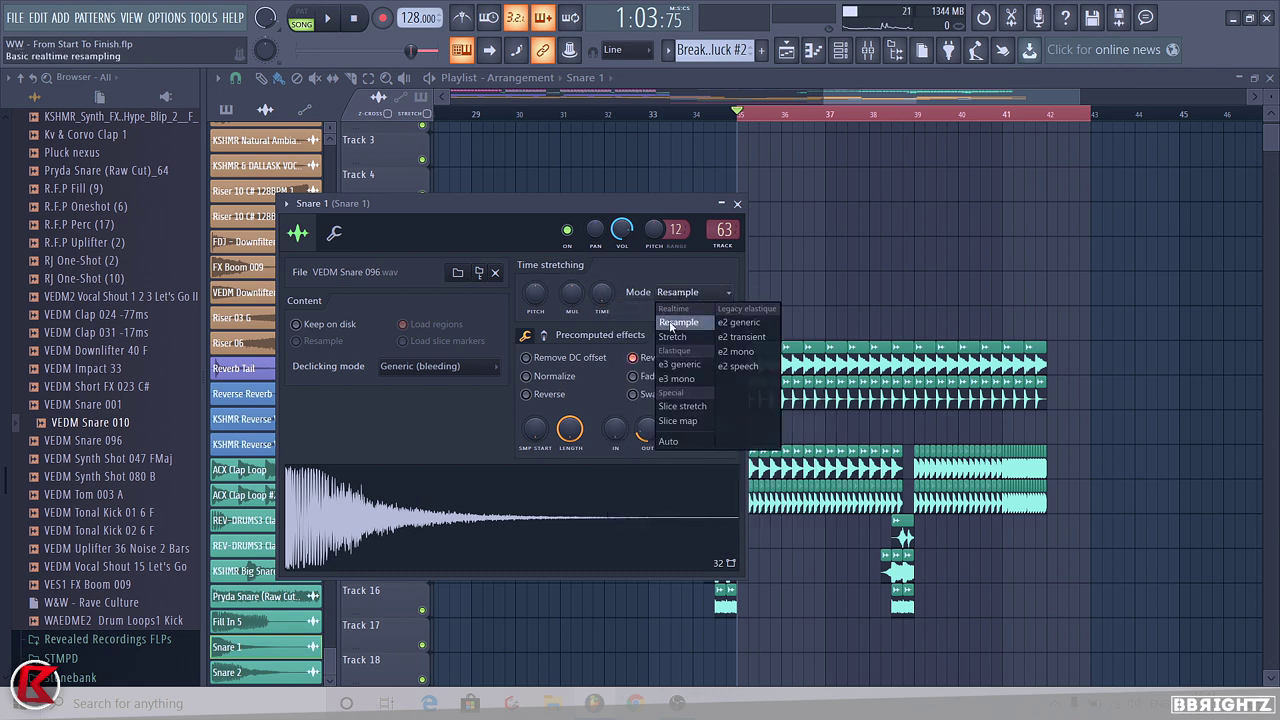
left_click(670, 441)
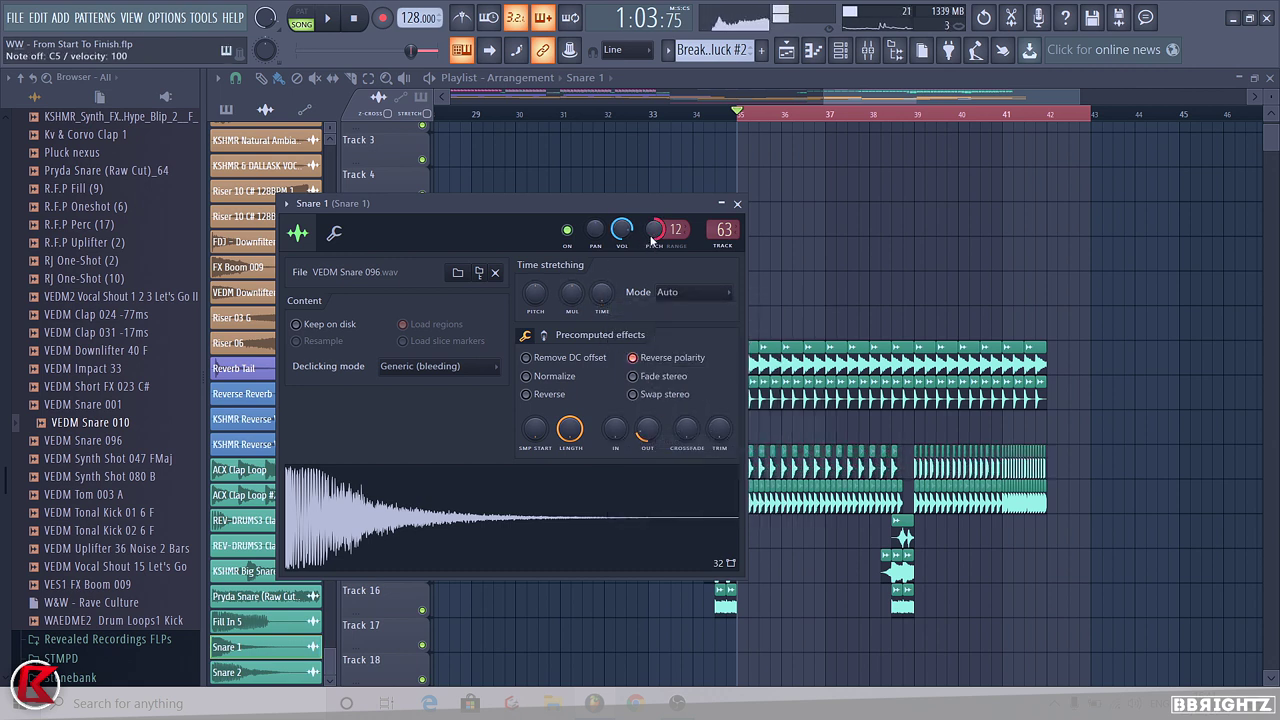
Create a Snare 1 channel pitch automation clip on Track 11 over bars 35 to 43, rising from bar 39 to bar 42
right_click(654, 232)
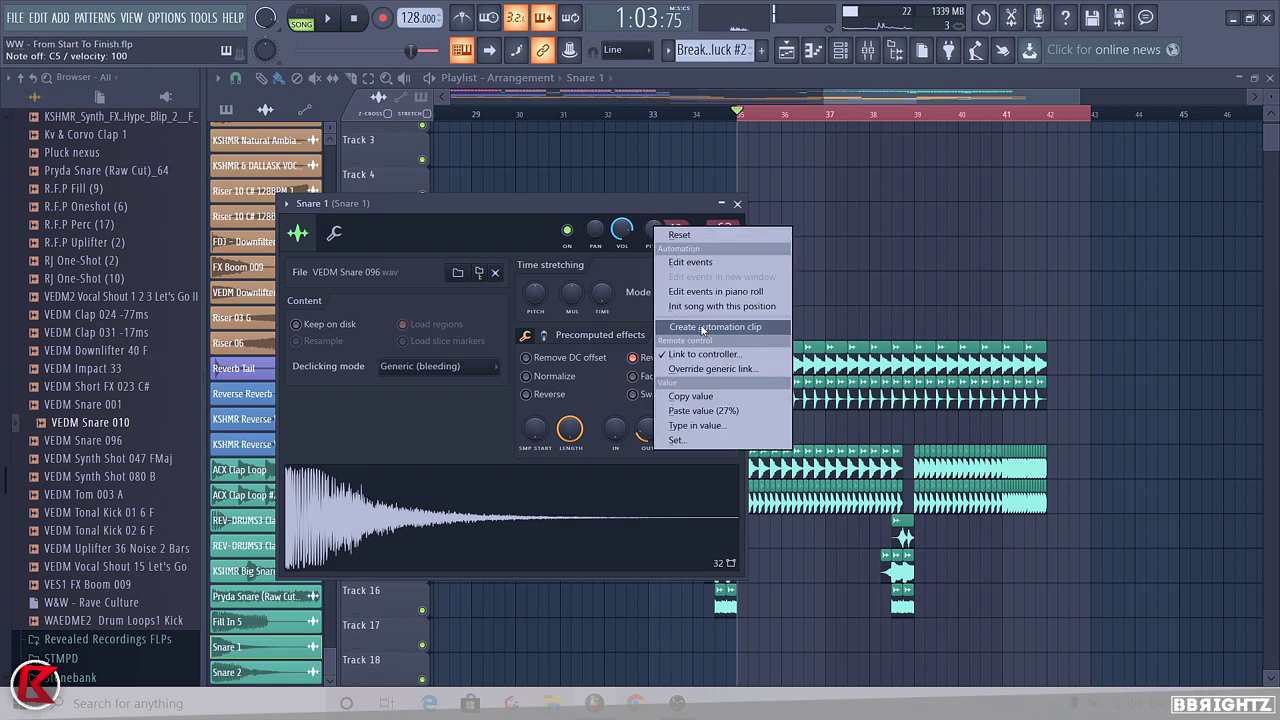
left_click(790, 323)
right_click(1086, 156)
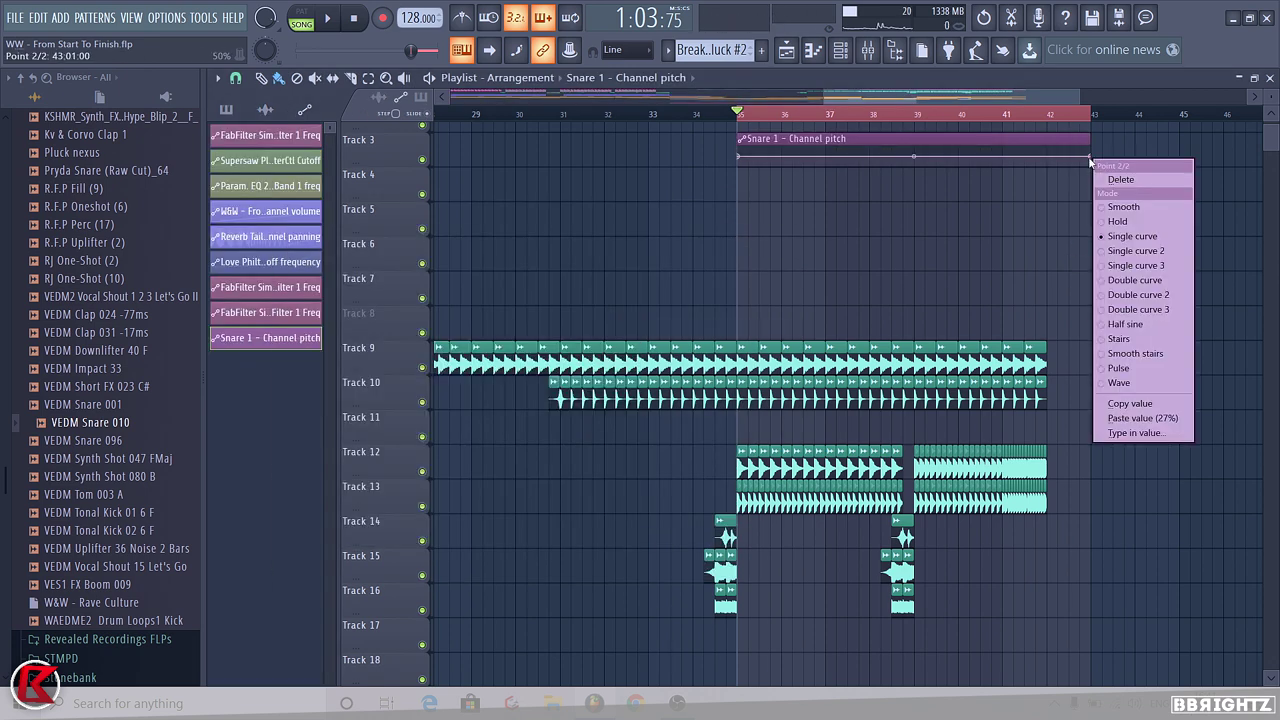
right_click(916, 163)
right_click(916, 163)
left_click(967, 424)
right_click(1047, 147)
left_click_drag(960, 139, 959, 412)
Set Snare 2's time-stretching mode to Stretch and its pitch range to 12 semitones
double_click(929, 485)
left_click(713, 313)
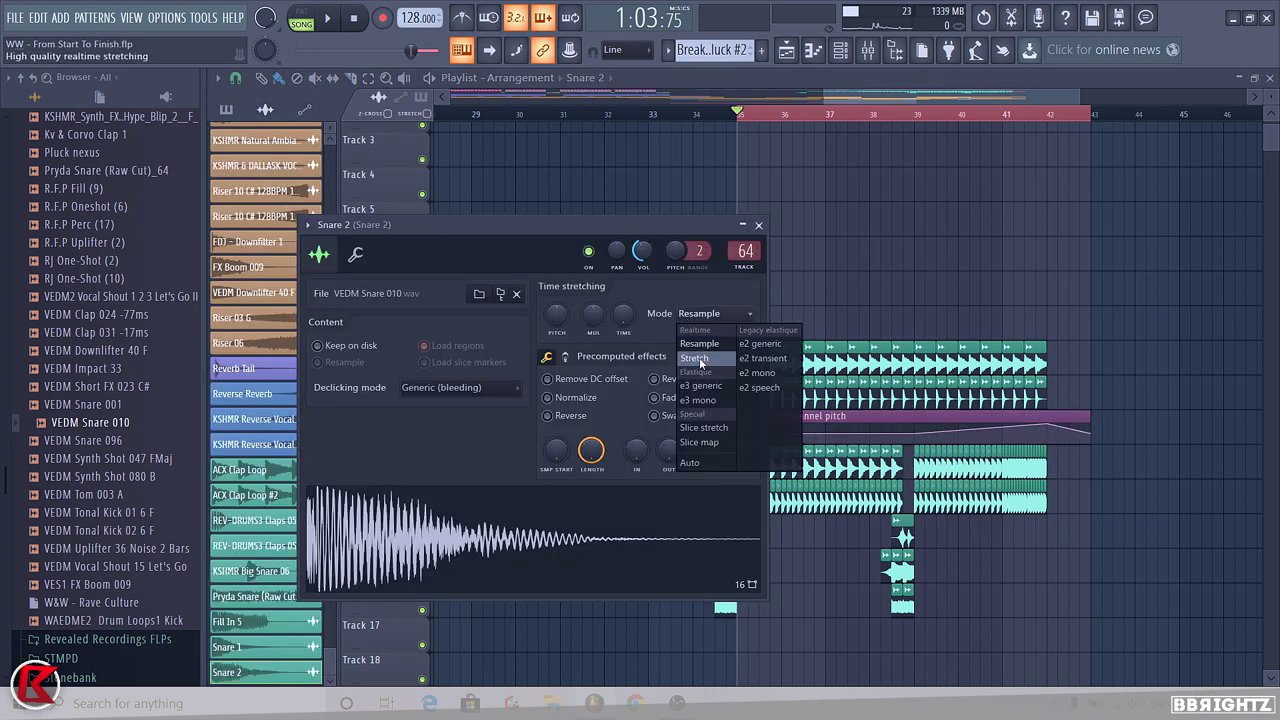
left_click(706, 355)
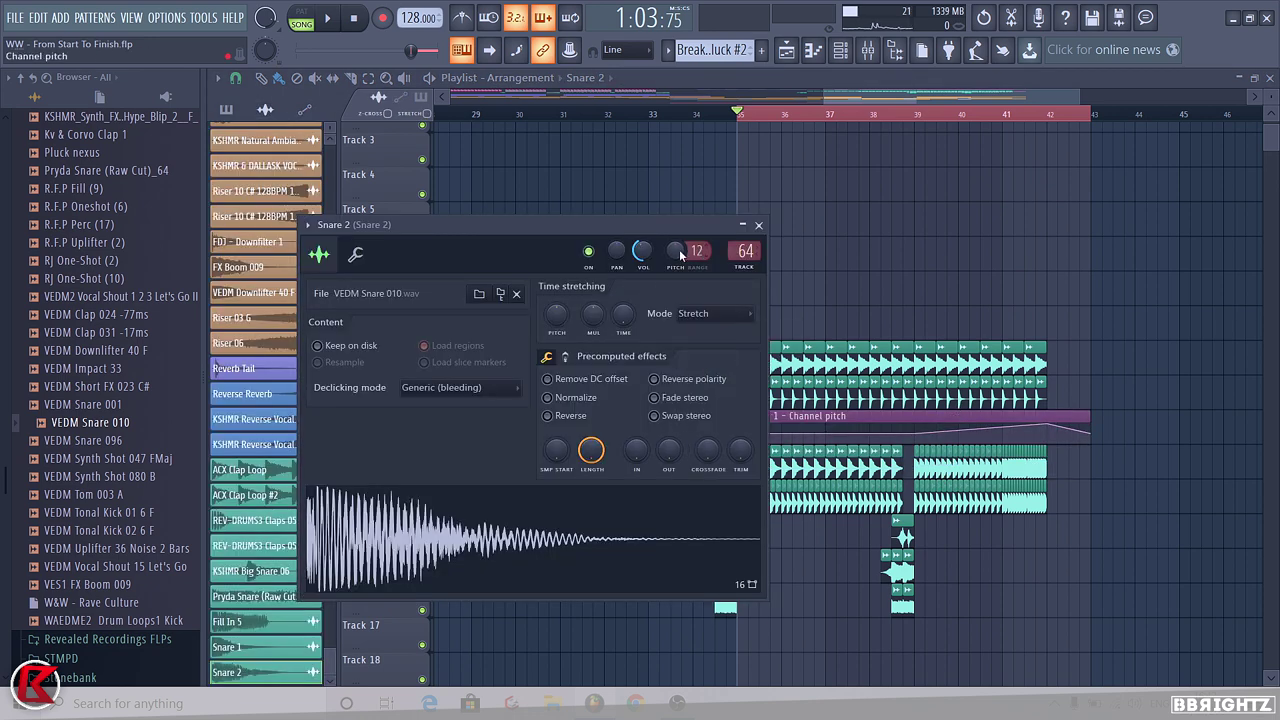
Link Snare 2's channel pitch to the Snare 1 - Channel pitch automation clip
right_click(680, 256)
left_click(720, 381)
left_click(600, 322)
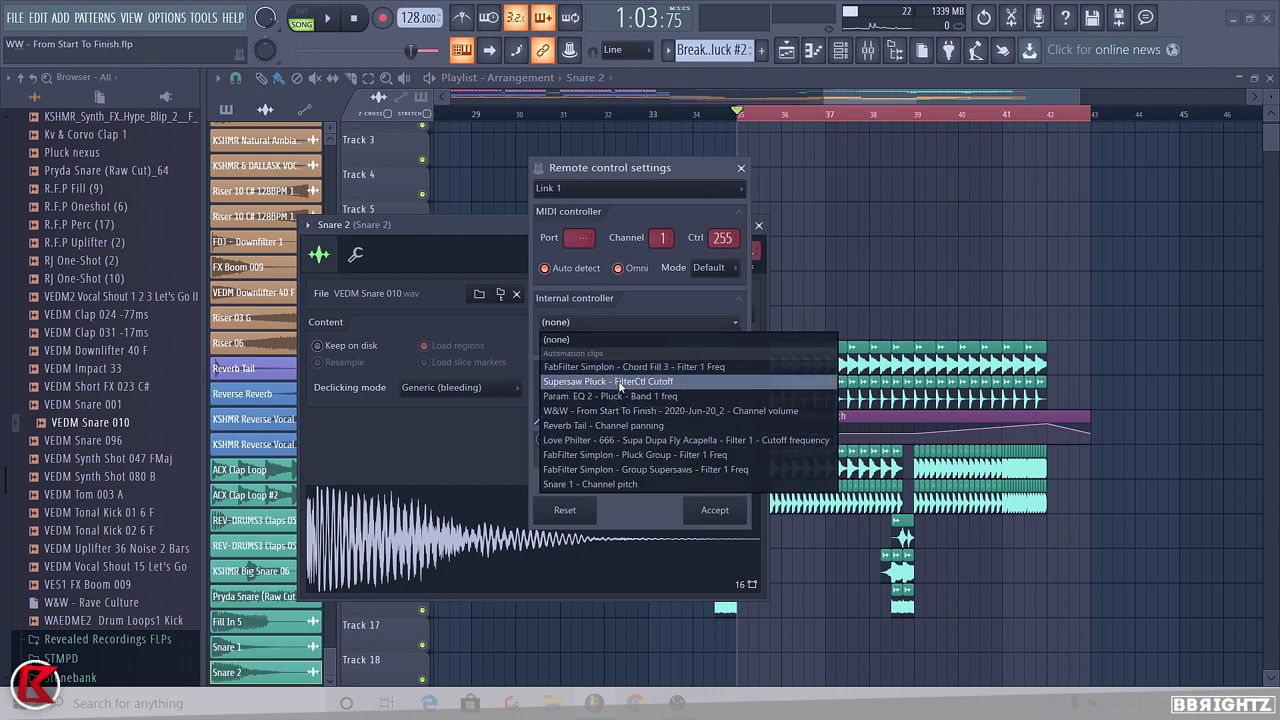
left_click(592, 484)
left_click(715, 510)
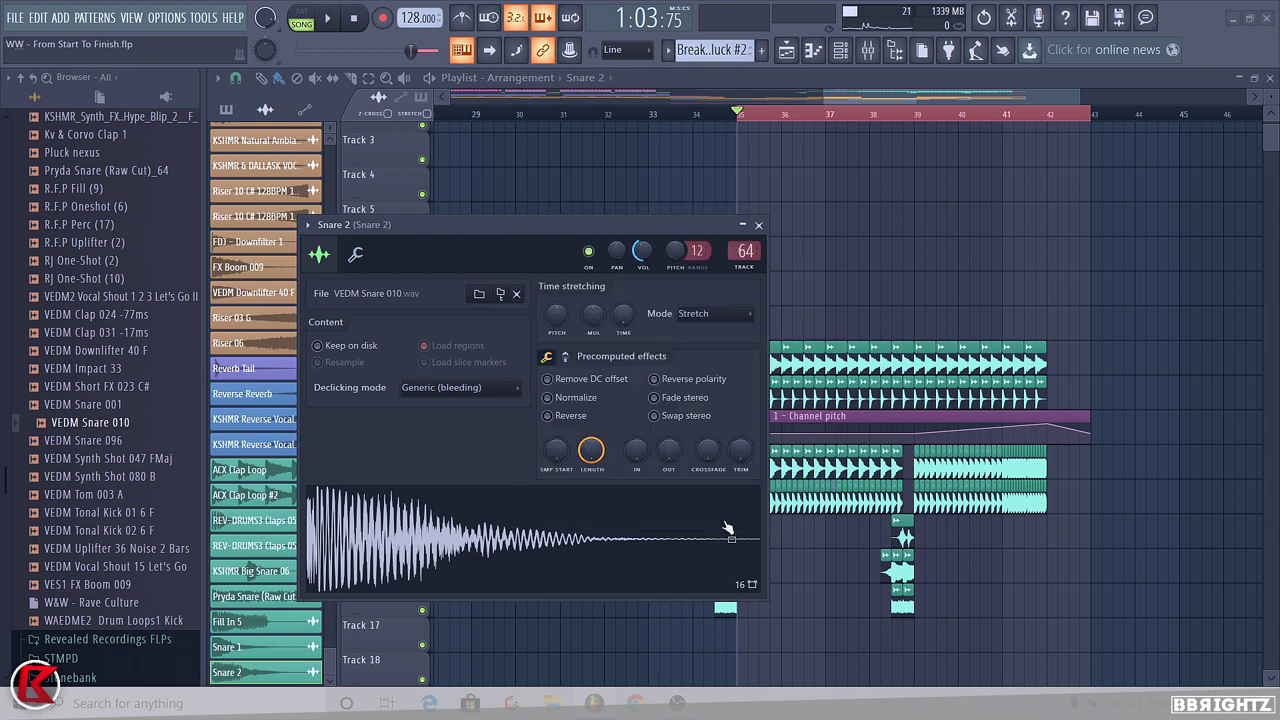
left_click(758, 225)
Play the selected build and add Fruity Reeverb 2 to the first effect slot of the Snare 1 mixer track
left_click(843, 51)
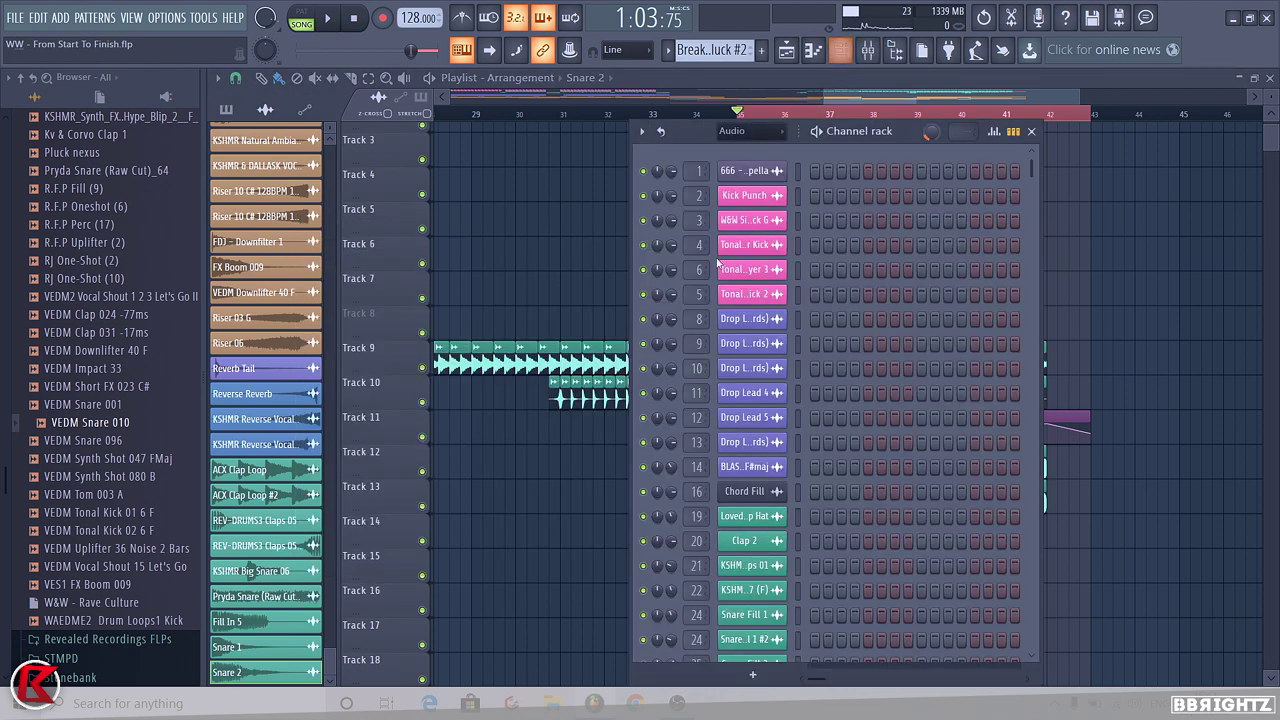
key("space")
left_click(869, 51)
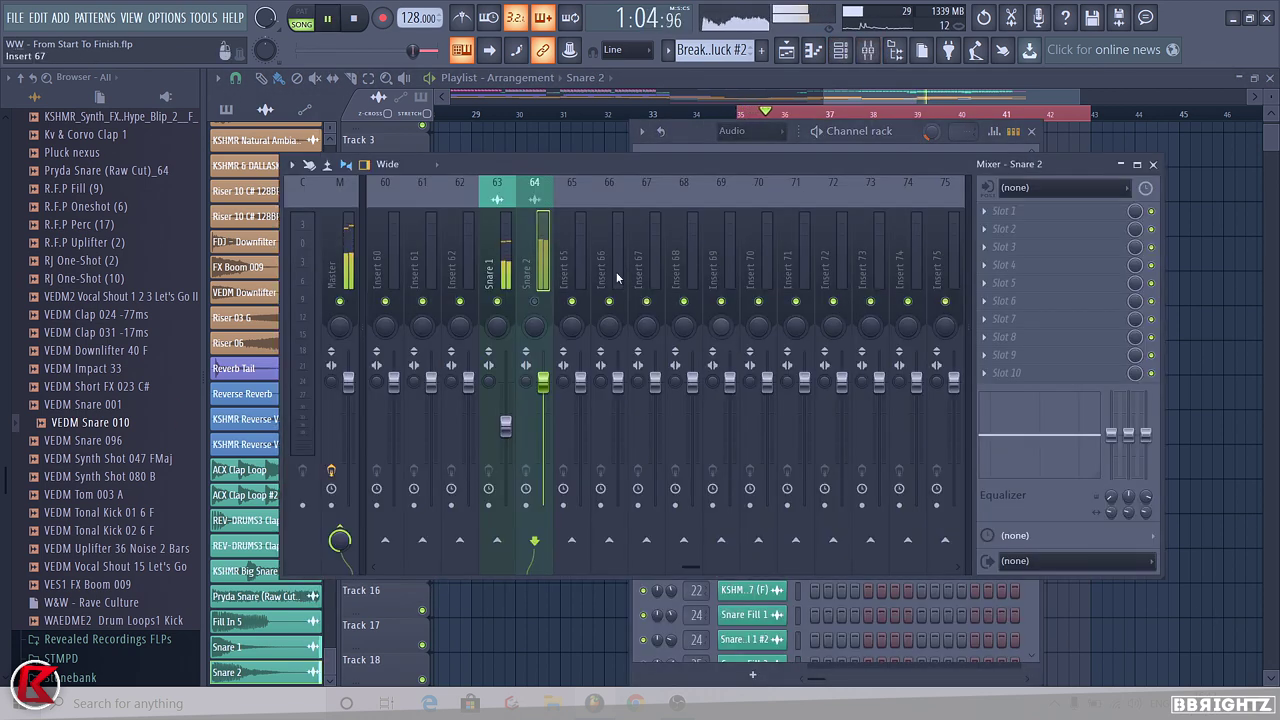
left_click(497, 280)
left_click(1003, 211)
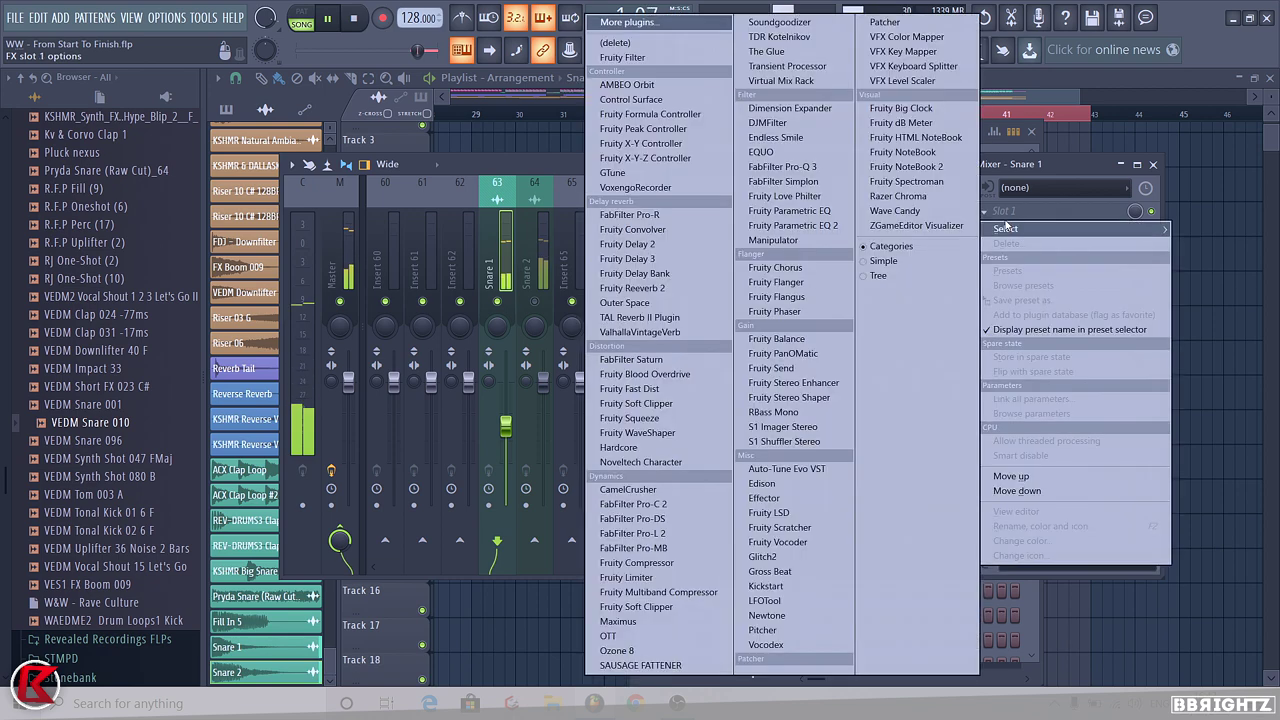
left_click(641, 289)
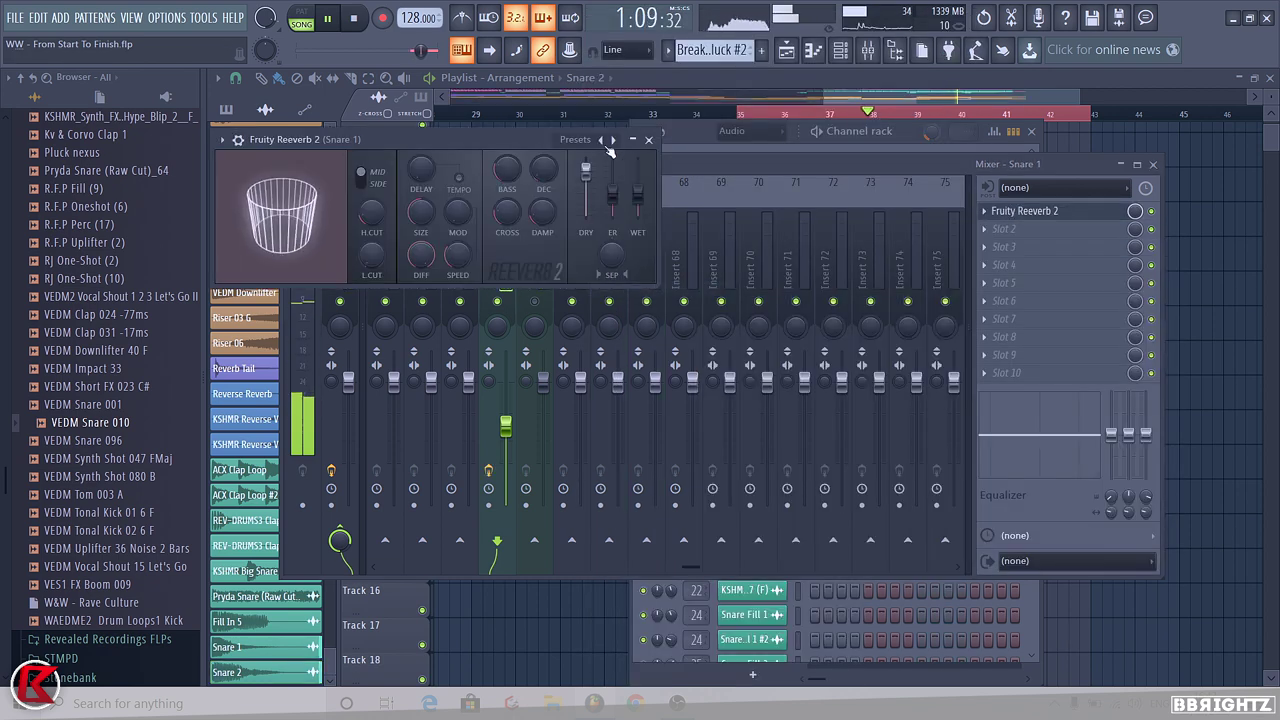
Load the Progressive House Verb preset in Snare 1's reverb and lower the wet level to 23%
right_click(607, 142)
left_click(632, 240)
left_click_drag(638, 178, 638, 205)
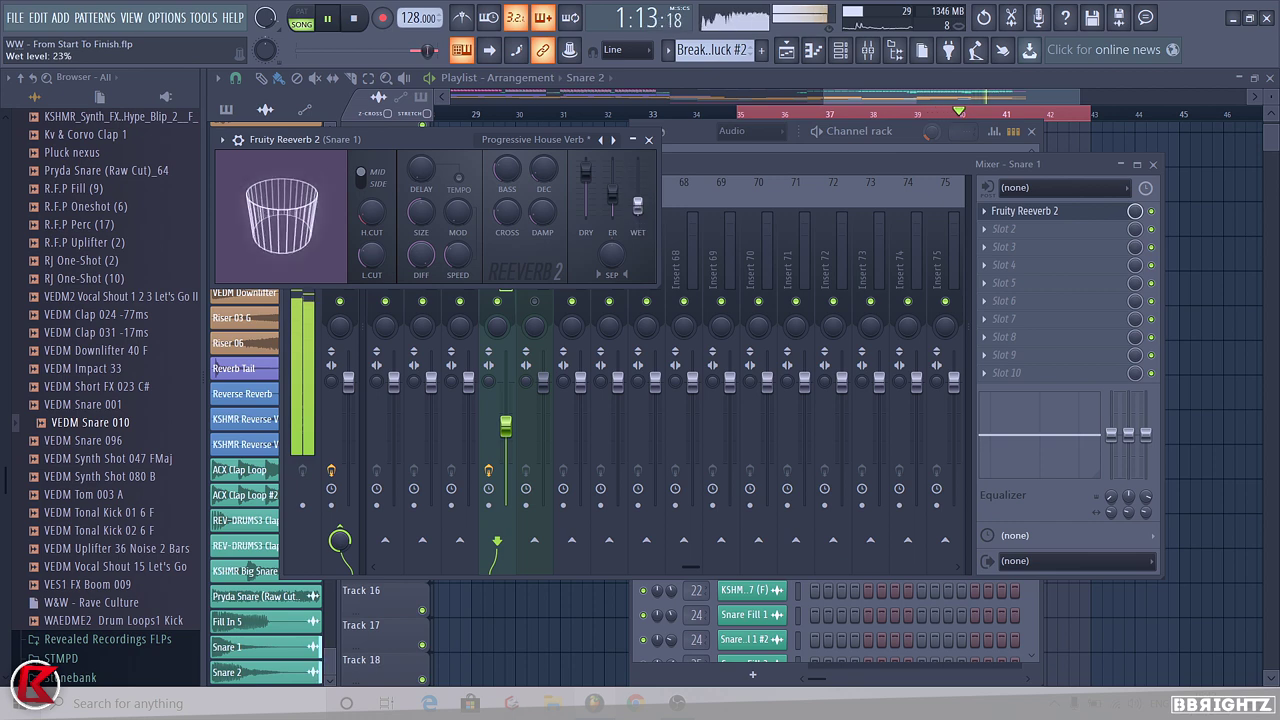
key("F12")
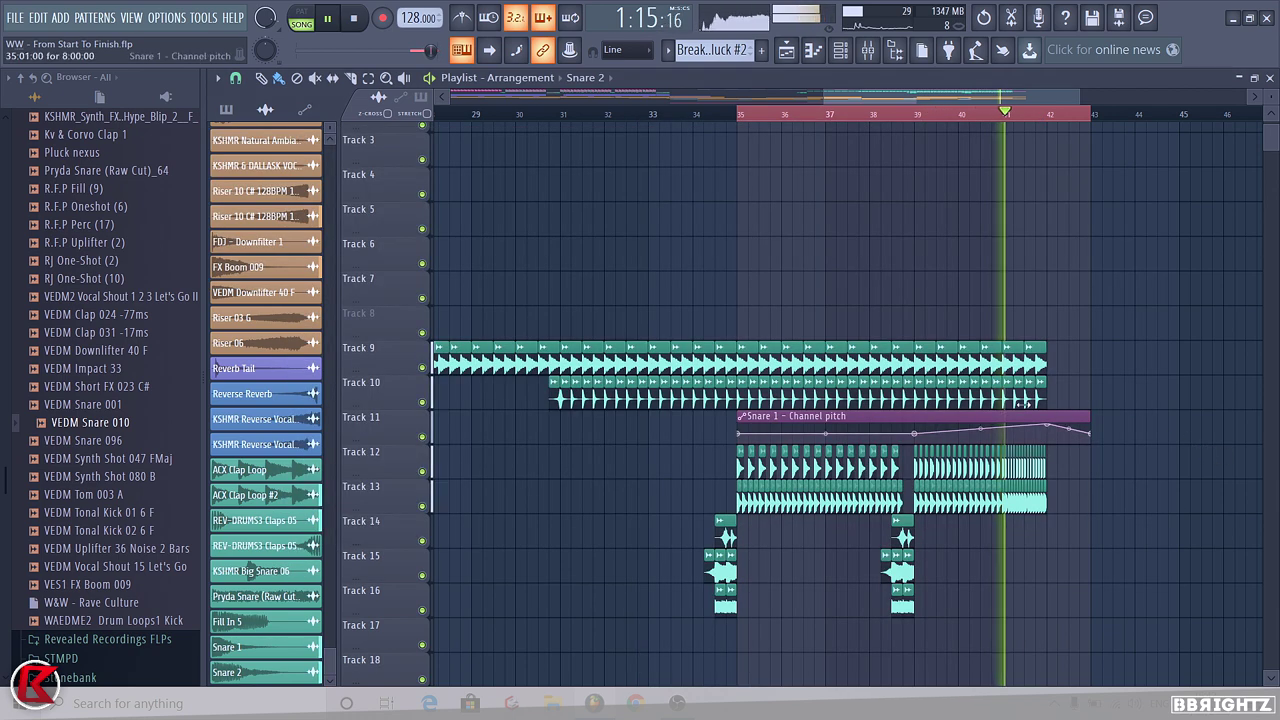
key("space")
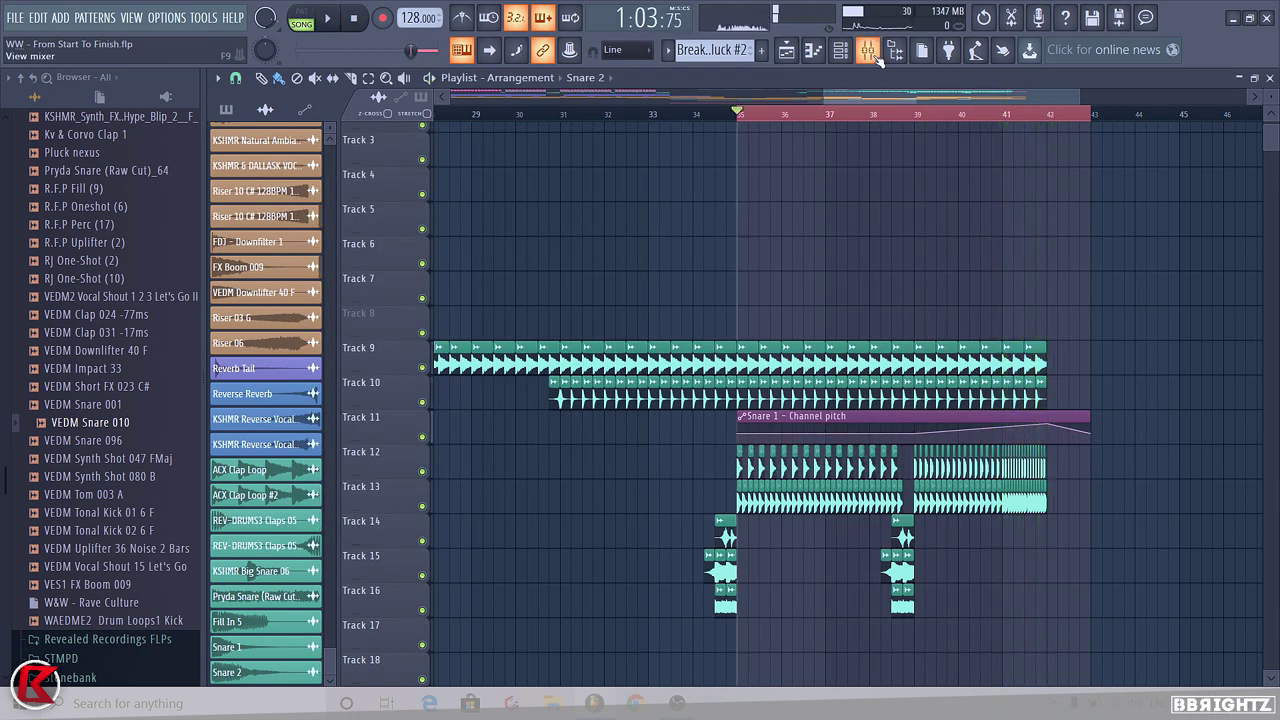
key("F9")
key("F9")
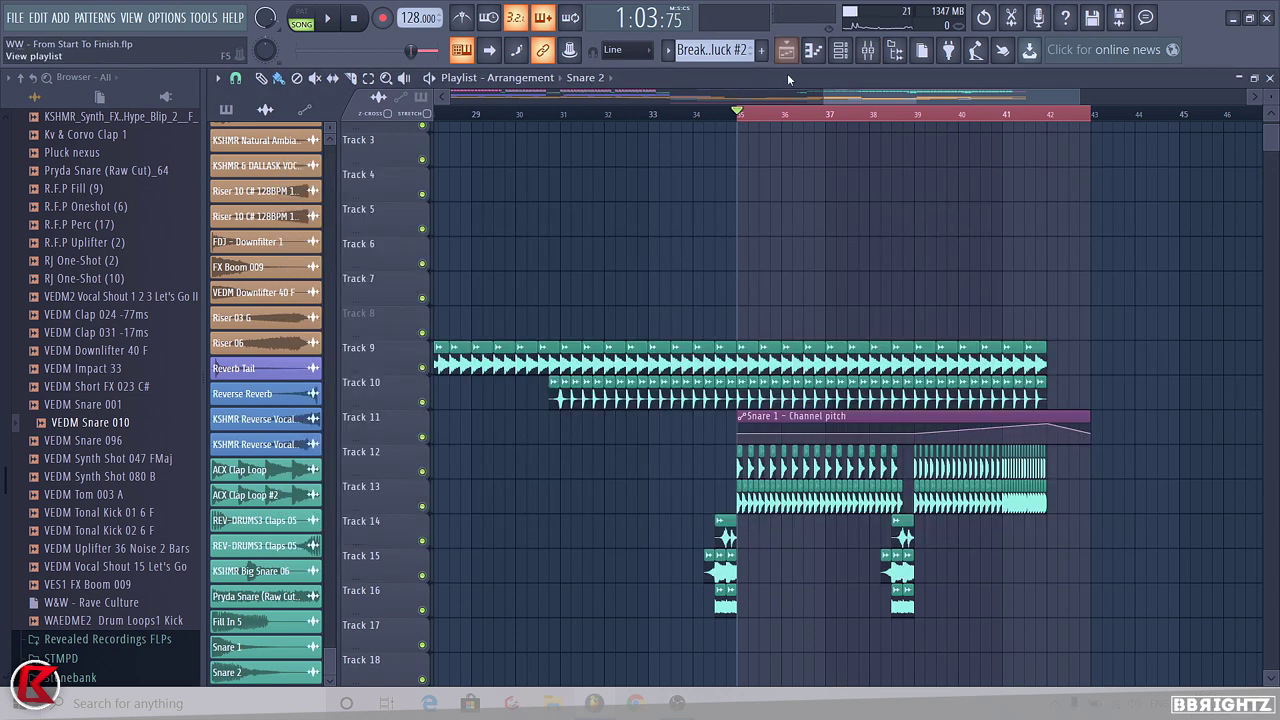
left_click(852, 53)
left_click(840, 53)
left_click(866, 52)
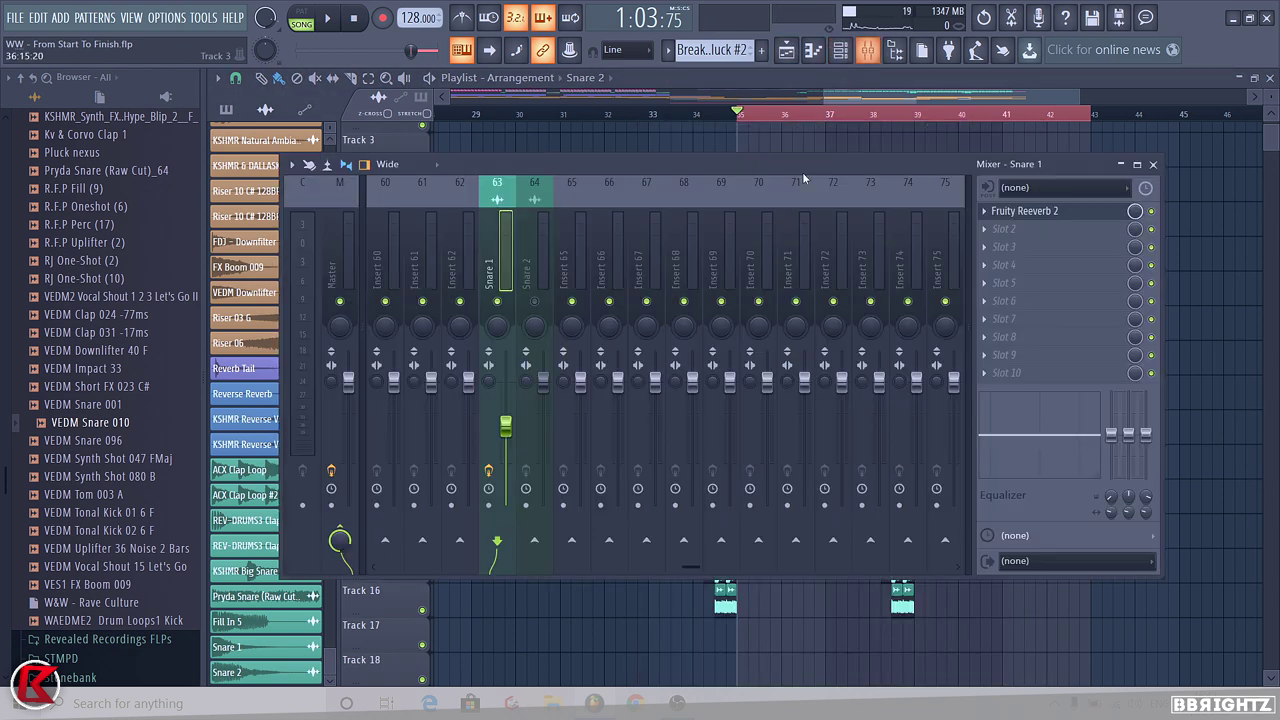
key("F9")
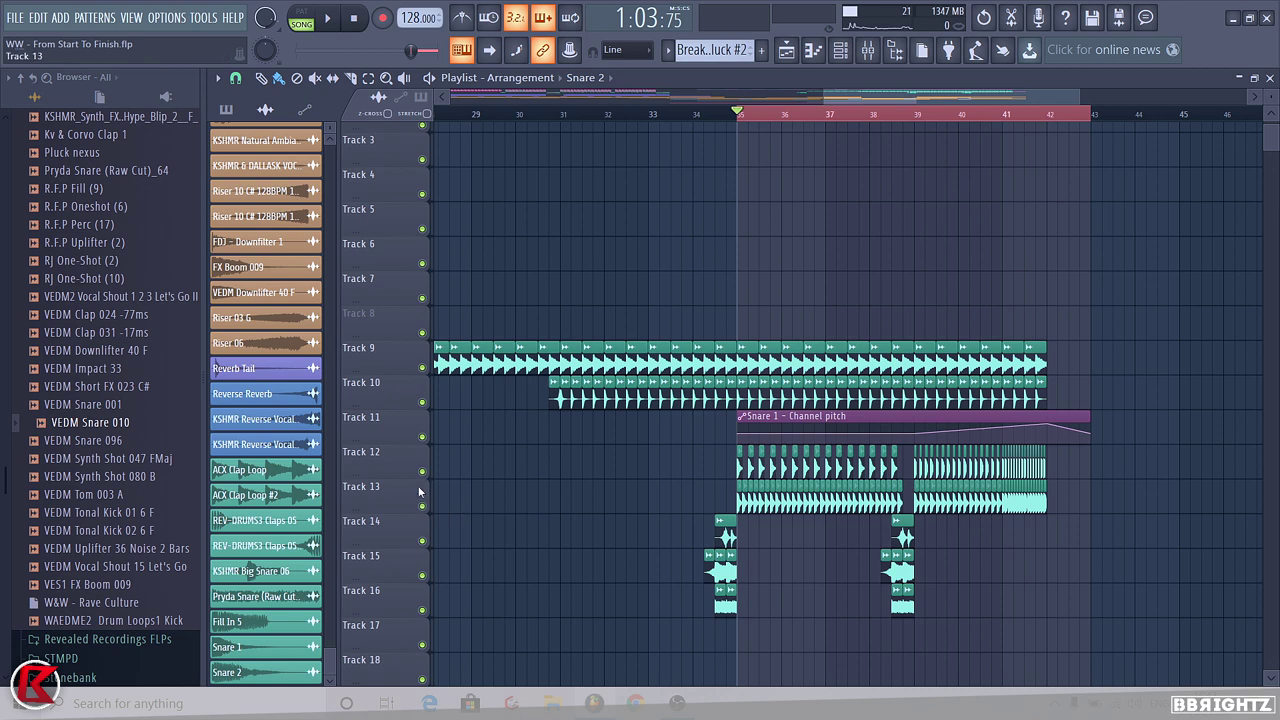
Solo the Snare 2 mixer track with Snare 1 silenced, play the build and lower Snare 2's volume slightly
left_click(869, 55)
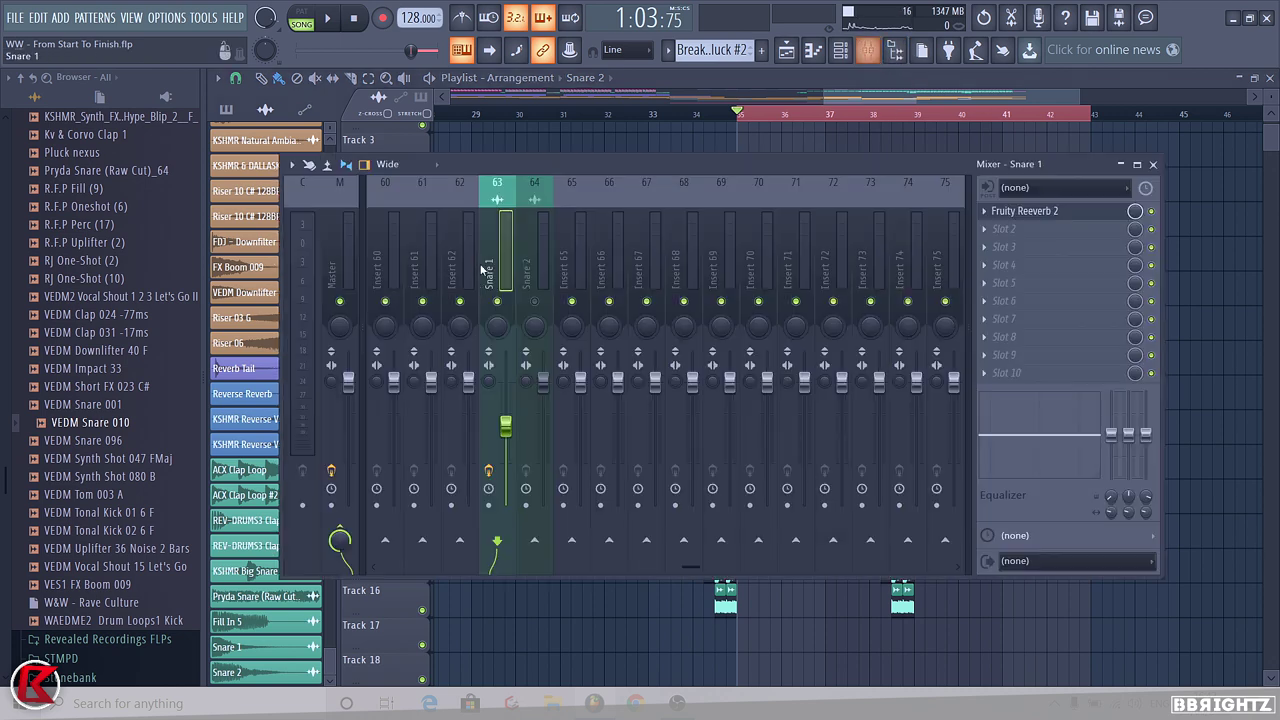
left_click(527, 305)
key("space")
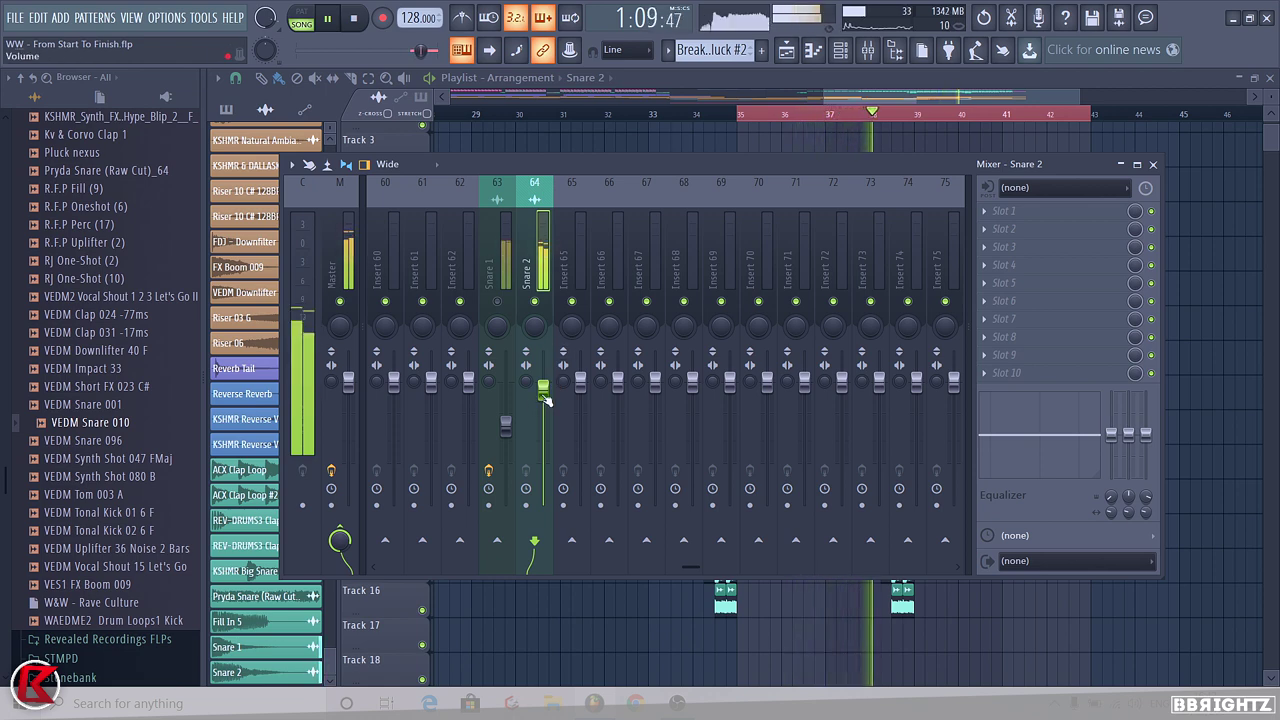
key("F9")
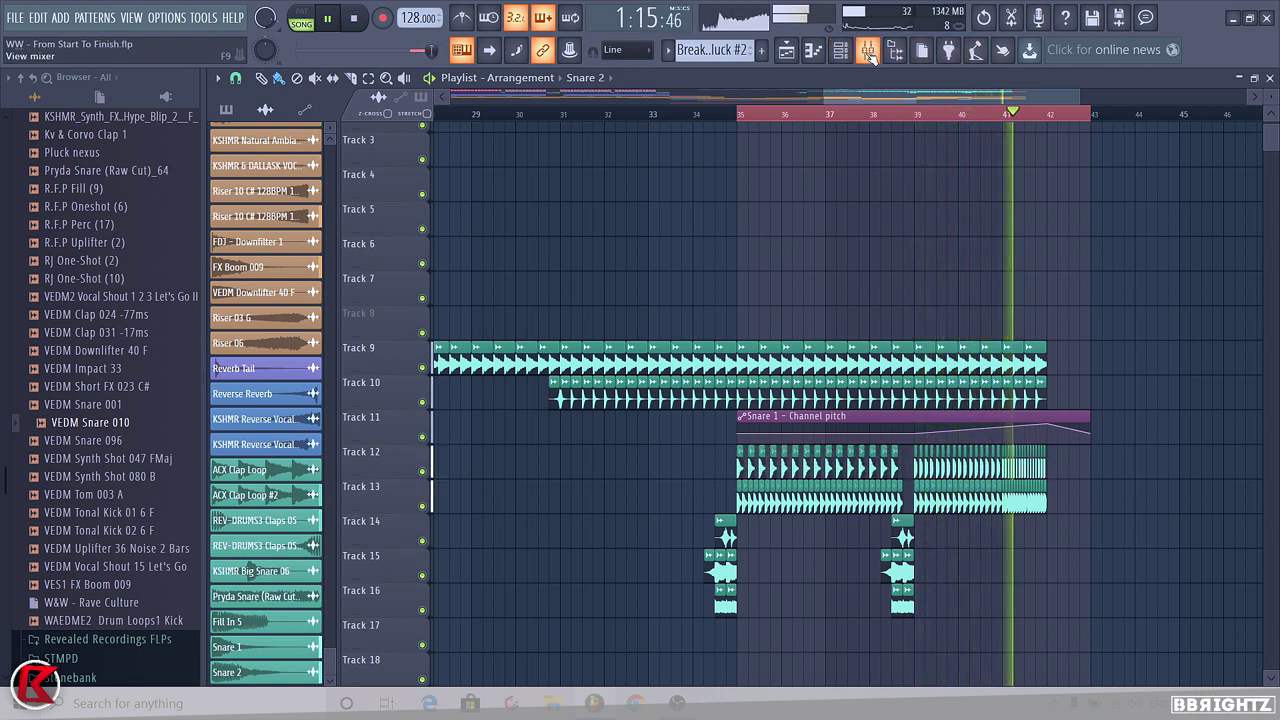
key("space")
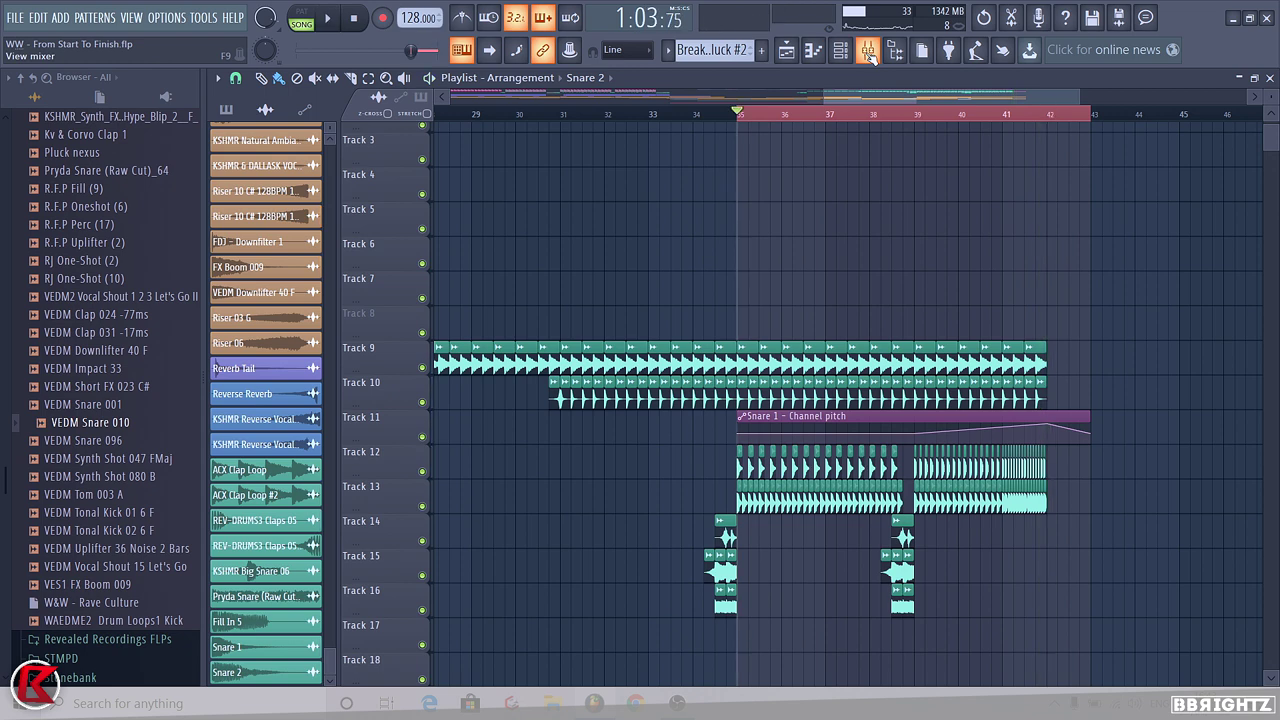
Delete Fruity Reeverb 2 from the Snare 1 mixer track
left_click(870, 57)
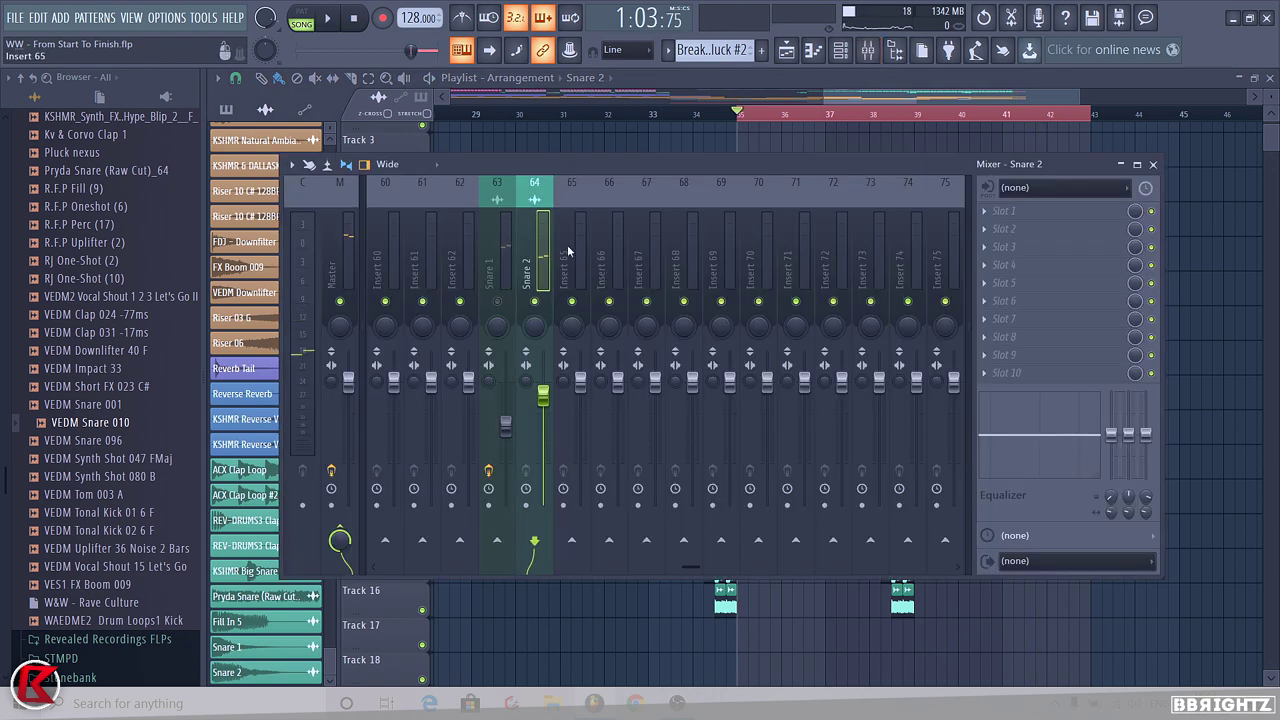
left_click(505, 246)
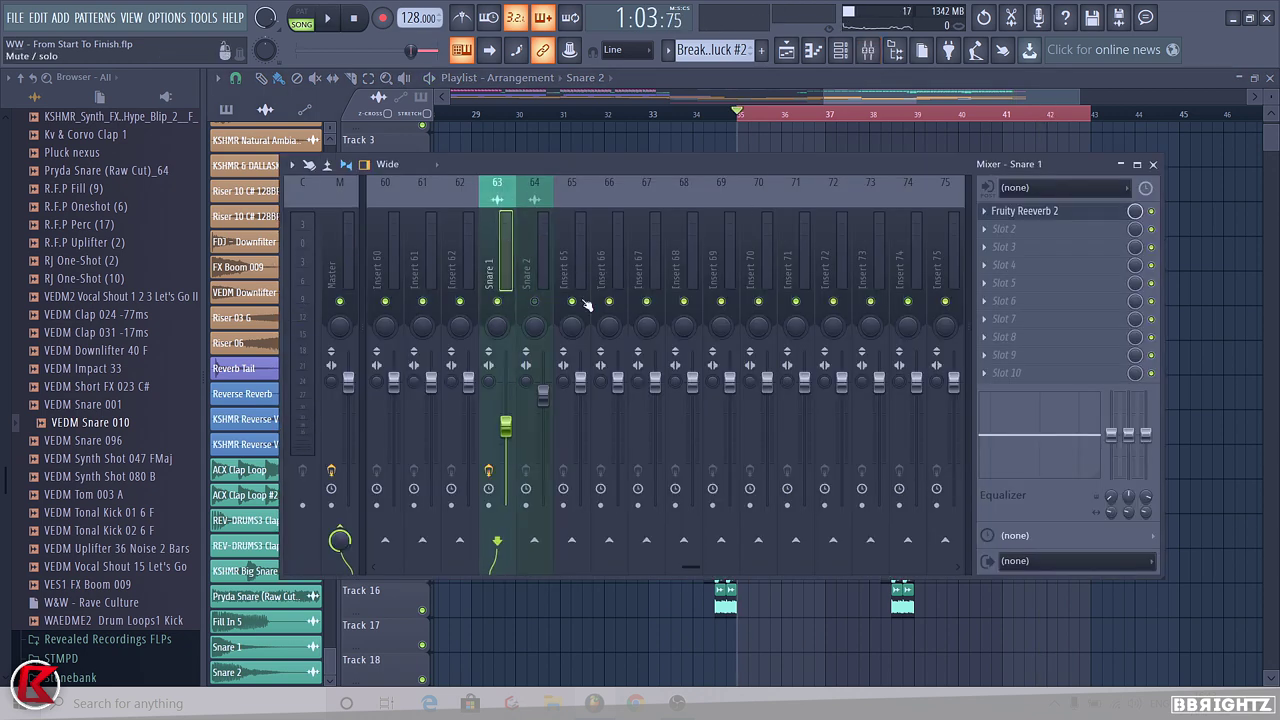
left_click(984, 212)
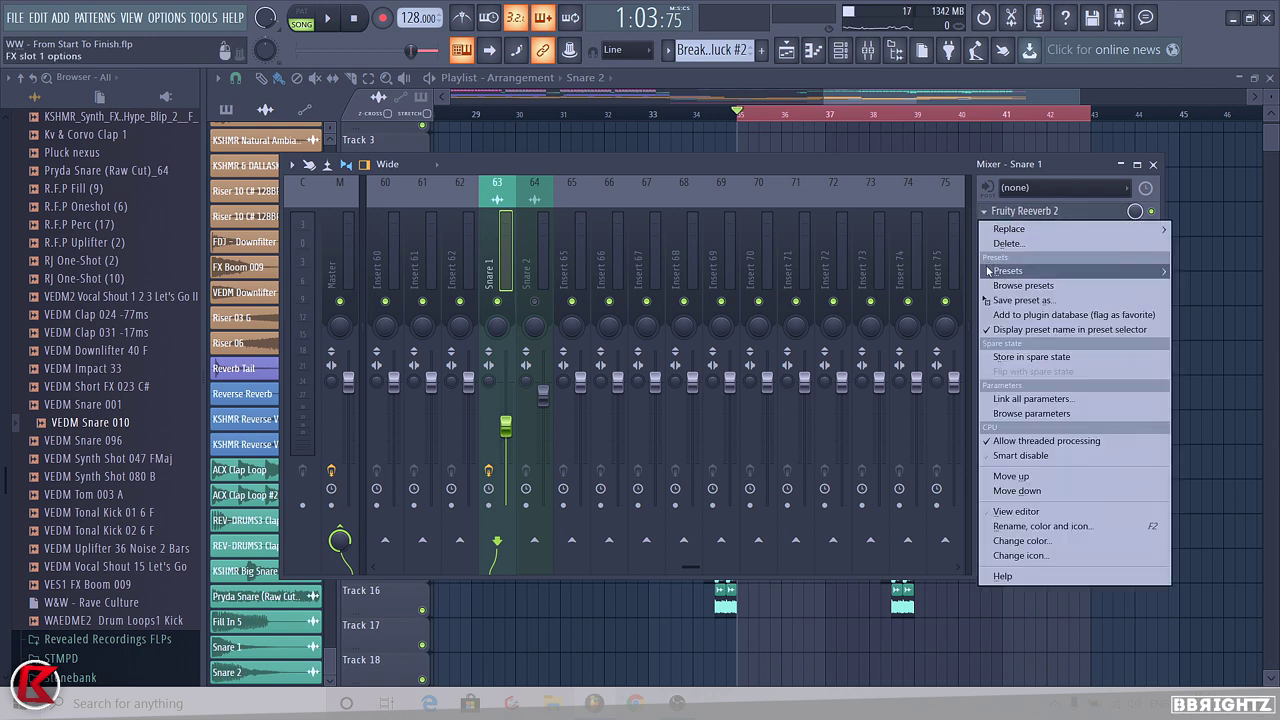
left_click(1009, 244)
Turn mixer Insert 62 into a group named Snare Group
right_click(463, 180)
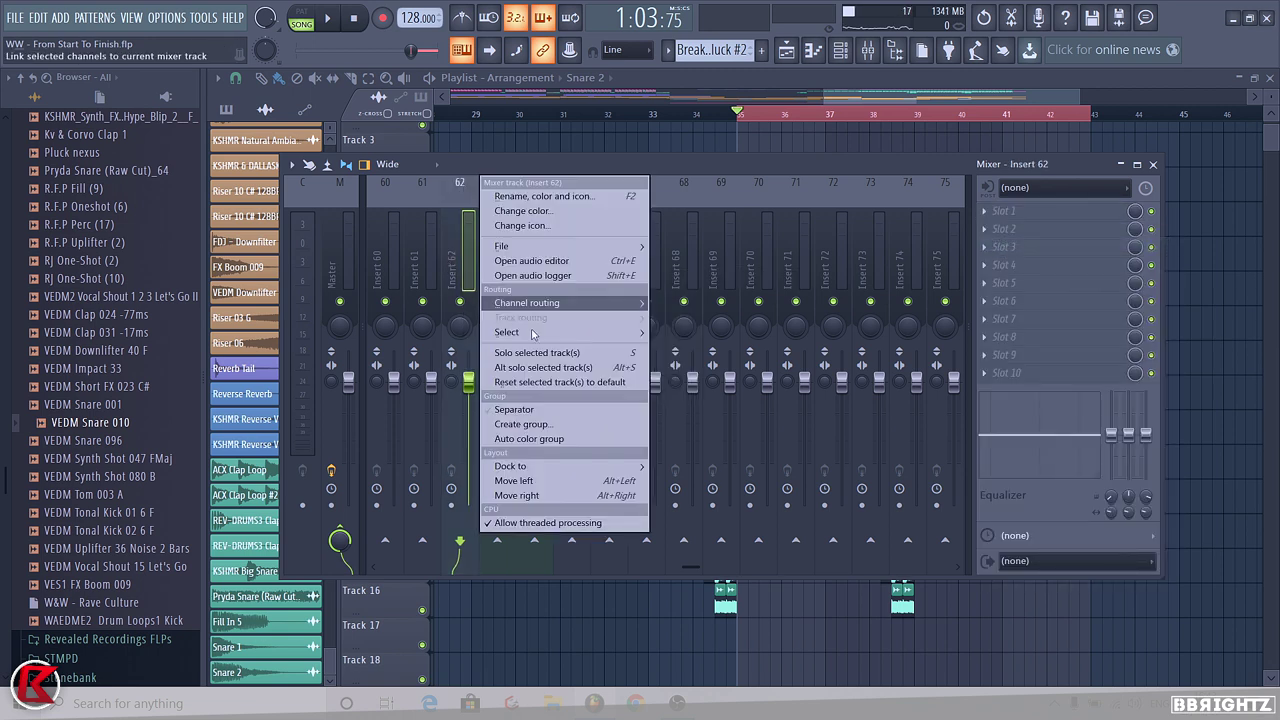
left_click(533, 428)
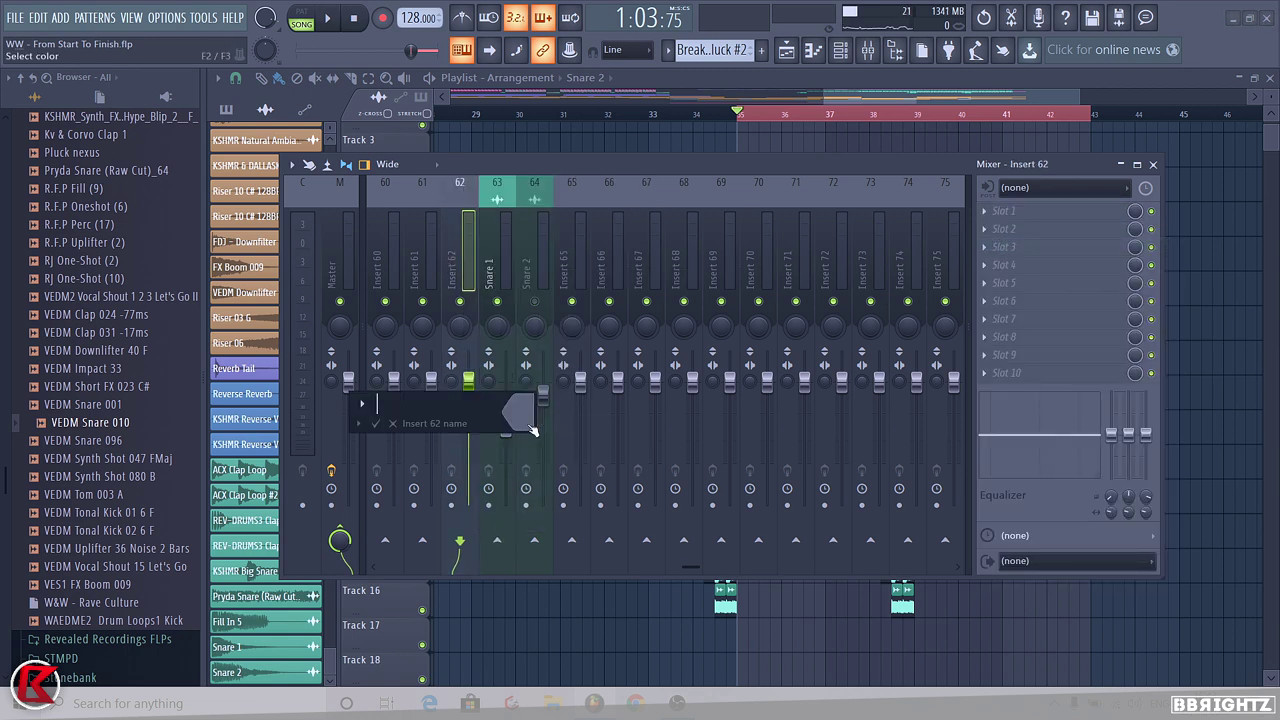
type("Snare Group")
key("Return")
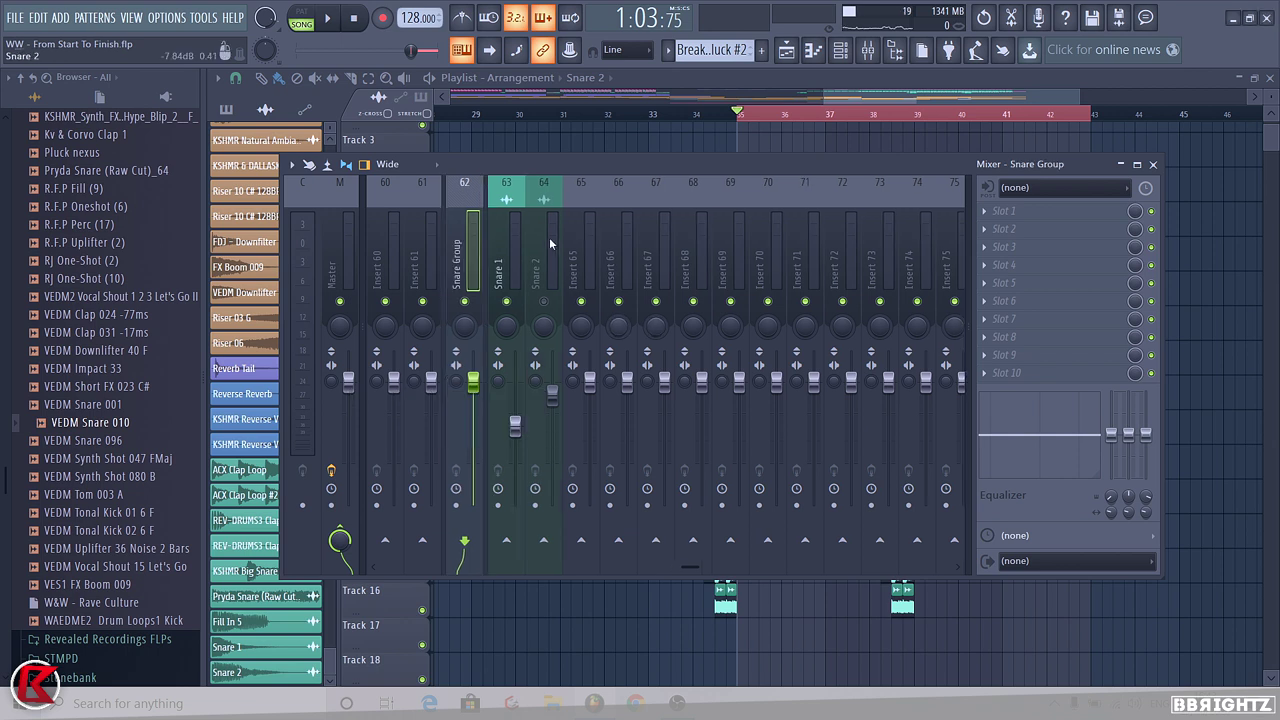
Route Snare 1 and Snare 2 to the Snare Group track only and add Fruity Reeverb 2 to its first effect slot
left_click(545, 240)
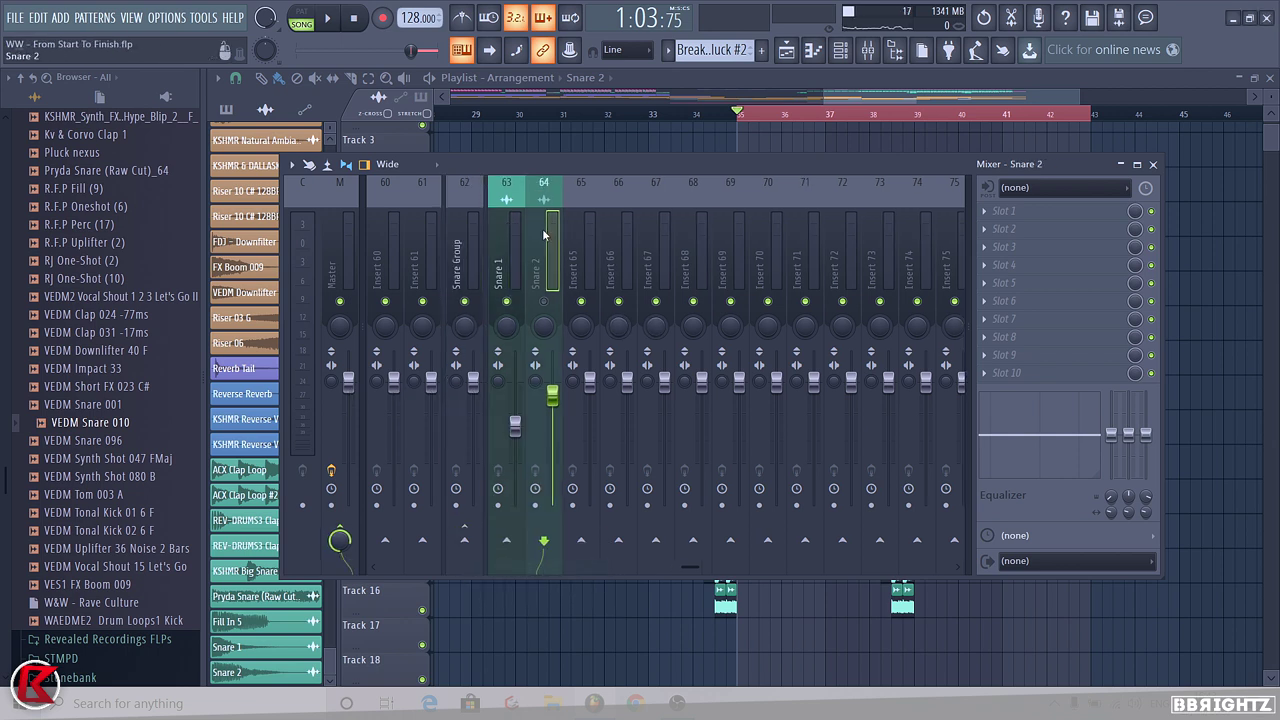
right_click(464, 540)
left_click(510, 552)
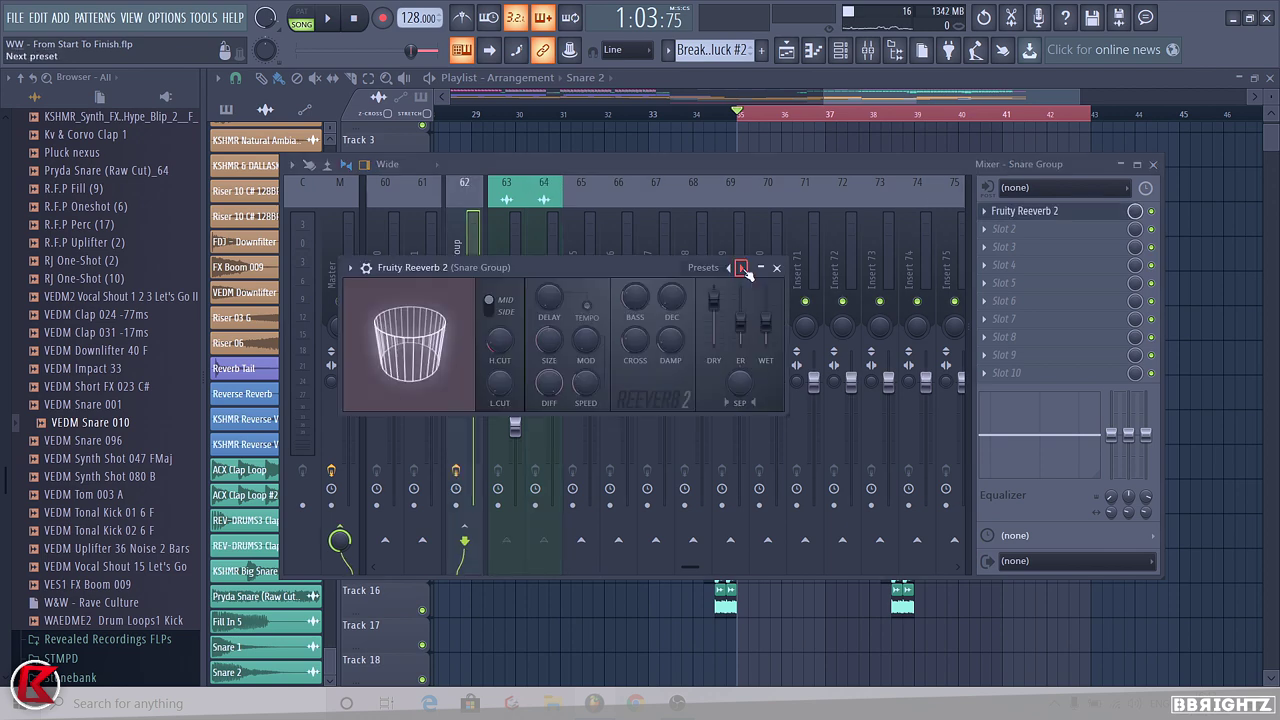
Create wet and dry level automation clips for the Snare Group reverb and place them on Tracks 12 and 13, shifting the snares and fills down two tracks
right_click(737, 262)
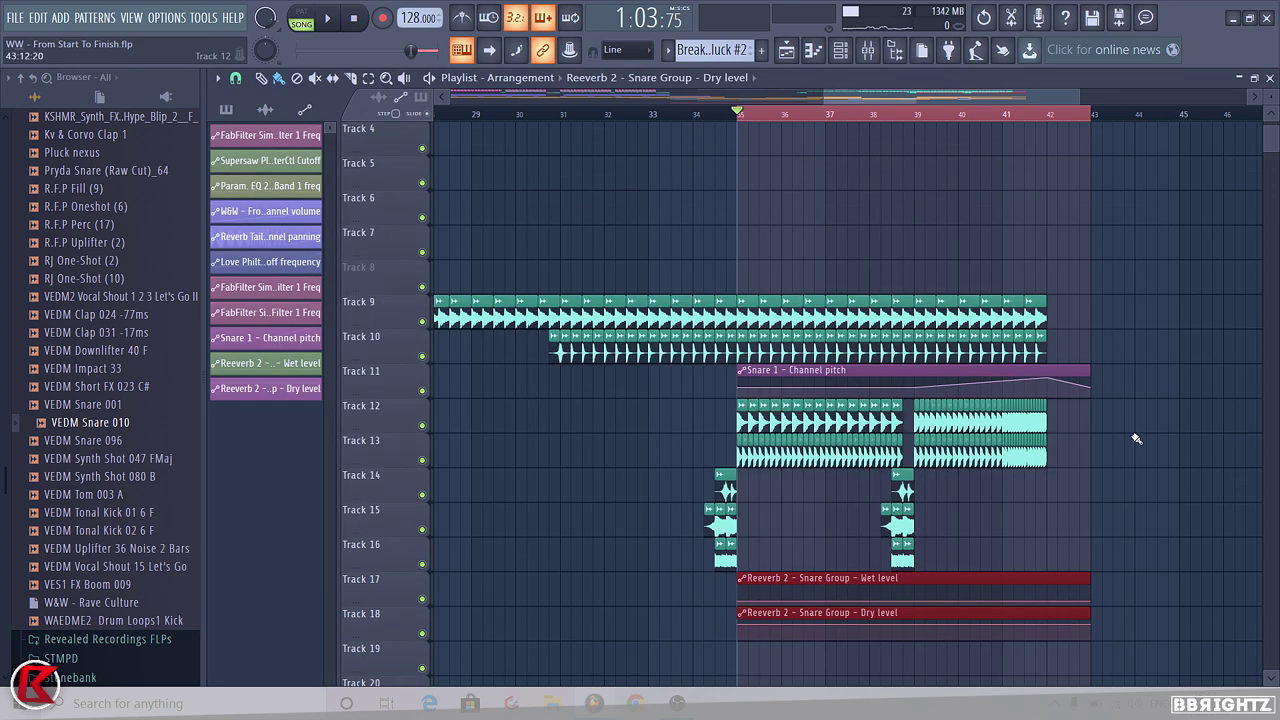
left_click_drag(1134, 436, 592, 604)
left_click_drag(1122, 331, 682, 611)
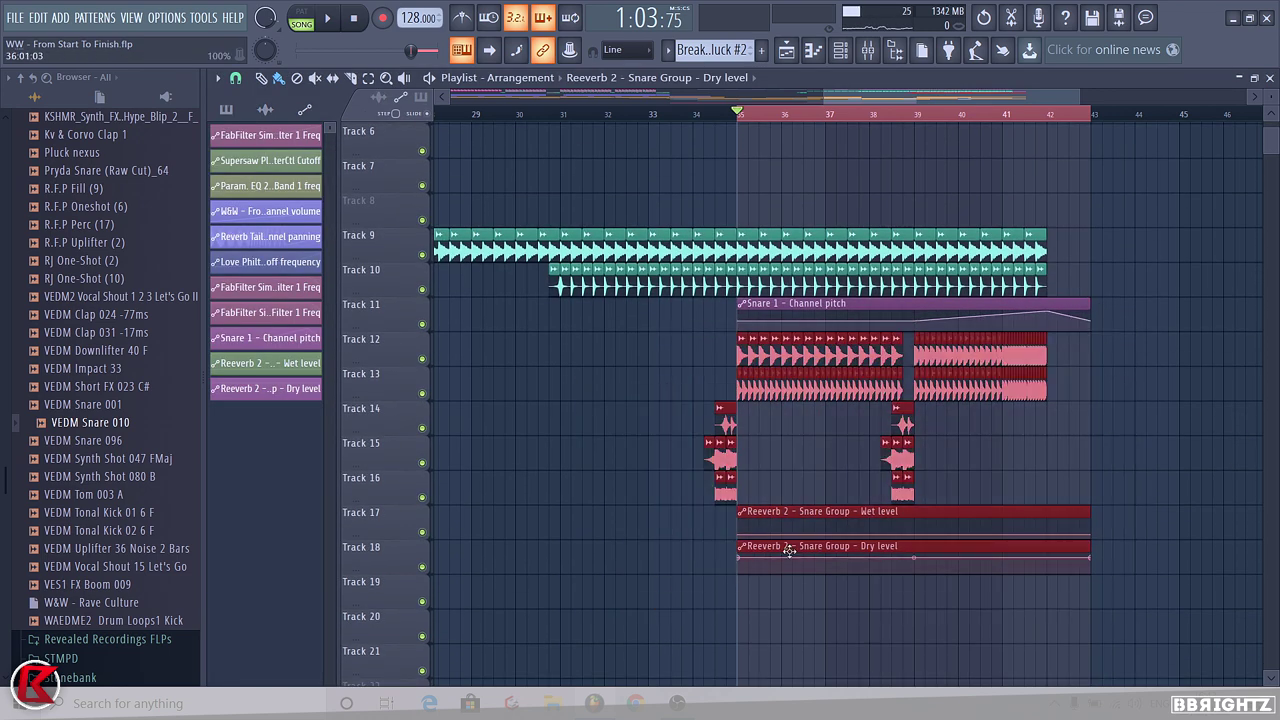
left_click_drag(789, 551, 789, 620)
left_click_drag(714, 598, 822, 646)
left_click_drag(814, 634, 816, 384)
left_click(1156, 352, "ctrl")
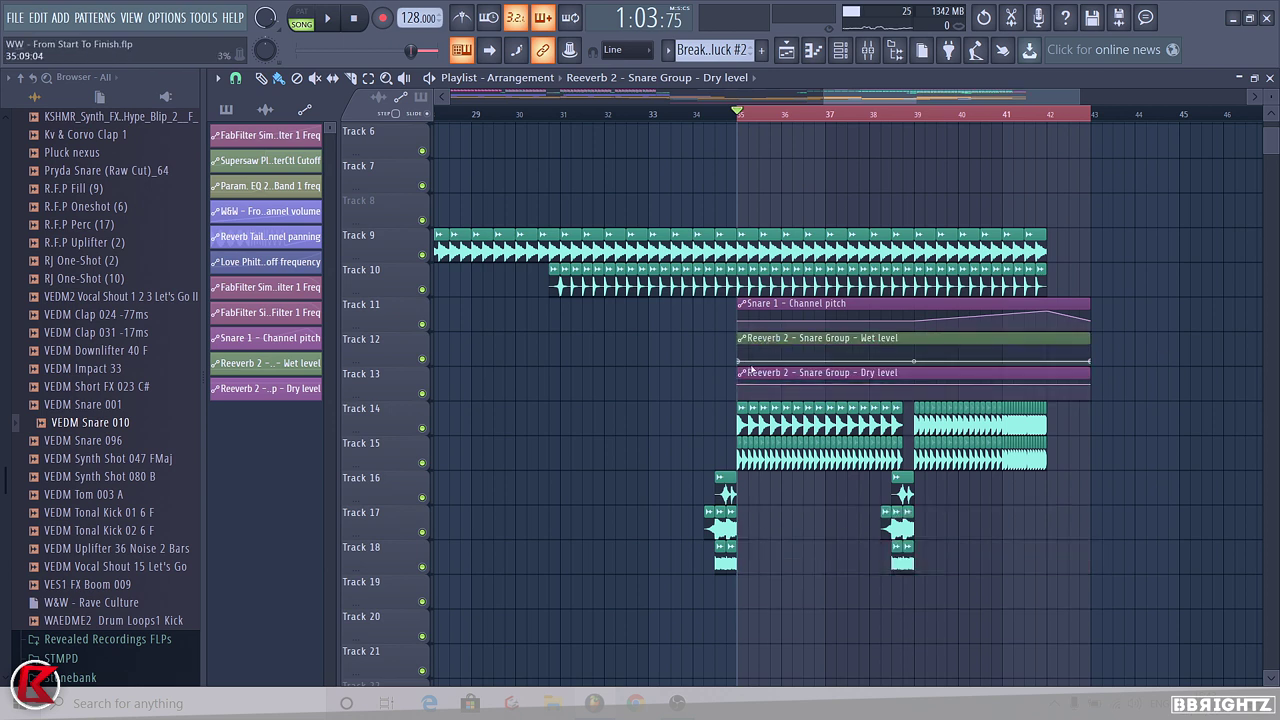
Shape the Snare Group wet level automation to stay flat until bar 37 and rise to a peak at bar 42
right_click(741, 363)
right_click(827, 363)
right_click(827, 363)
key("p")
right_click(1047, 356)
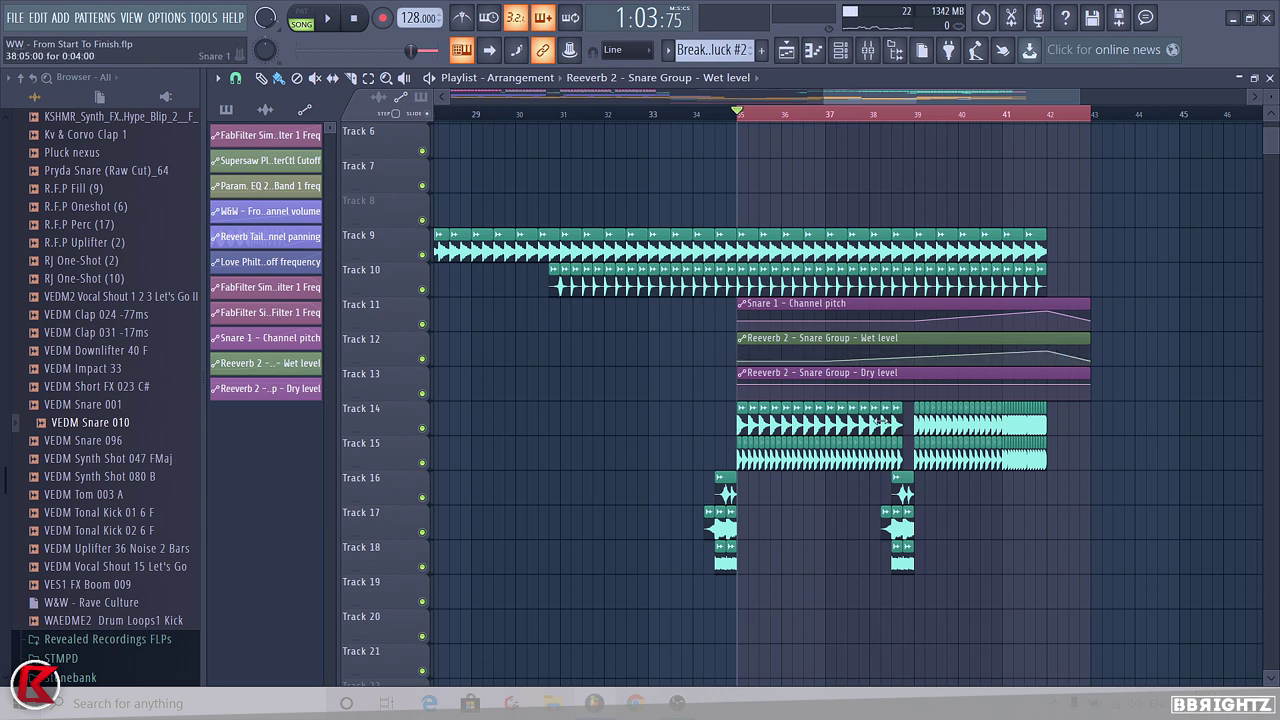
Shape the Snare Group dry level automation to hold until bar 39 and fall to 43% at bar 42
right_click(1089, 387)
key("c")
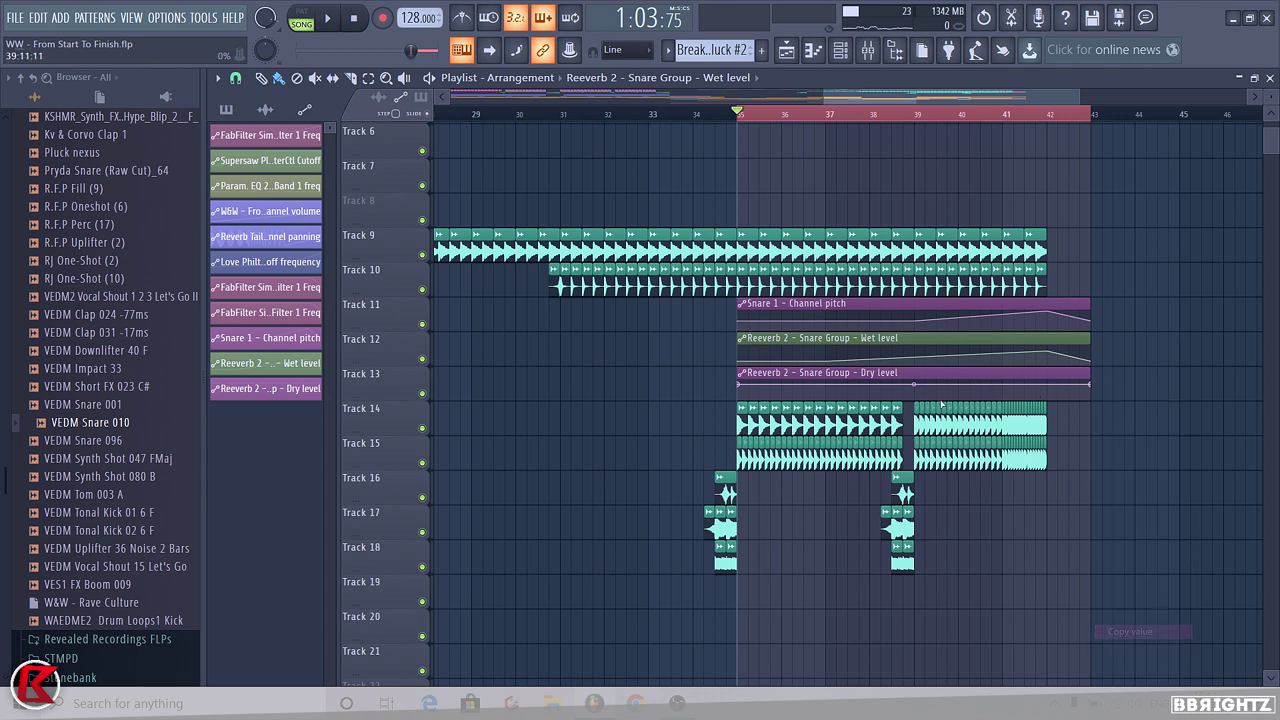
right_click(1050, 396)
key("p")
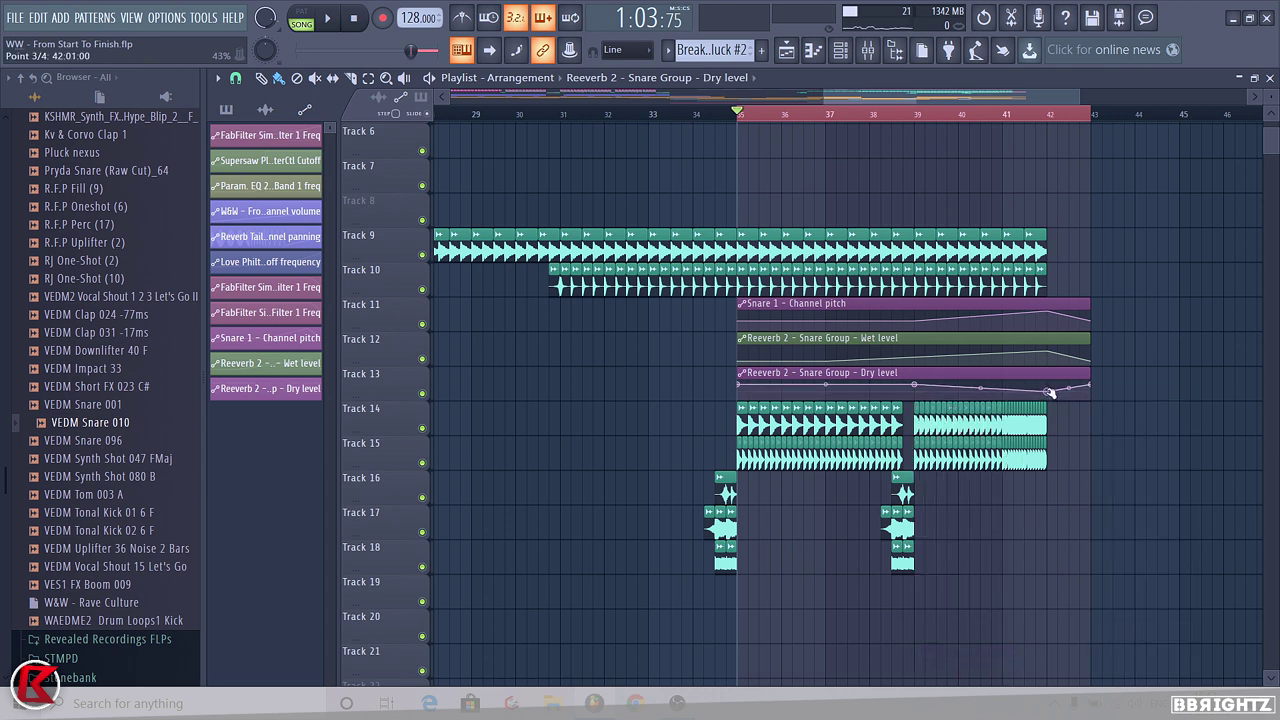
Solo the two snare roll tracks together with the pitch, wet level and dry level automation tracks, and play the build
right_click(423, 464)
left_click(422, 428)
left_click(422, 393)
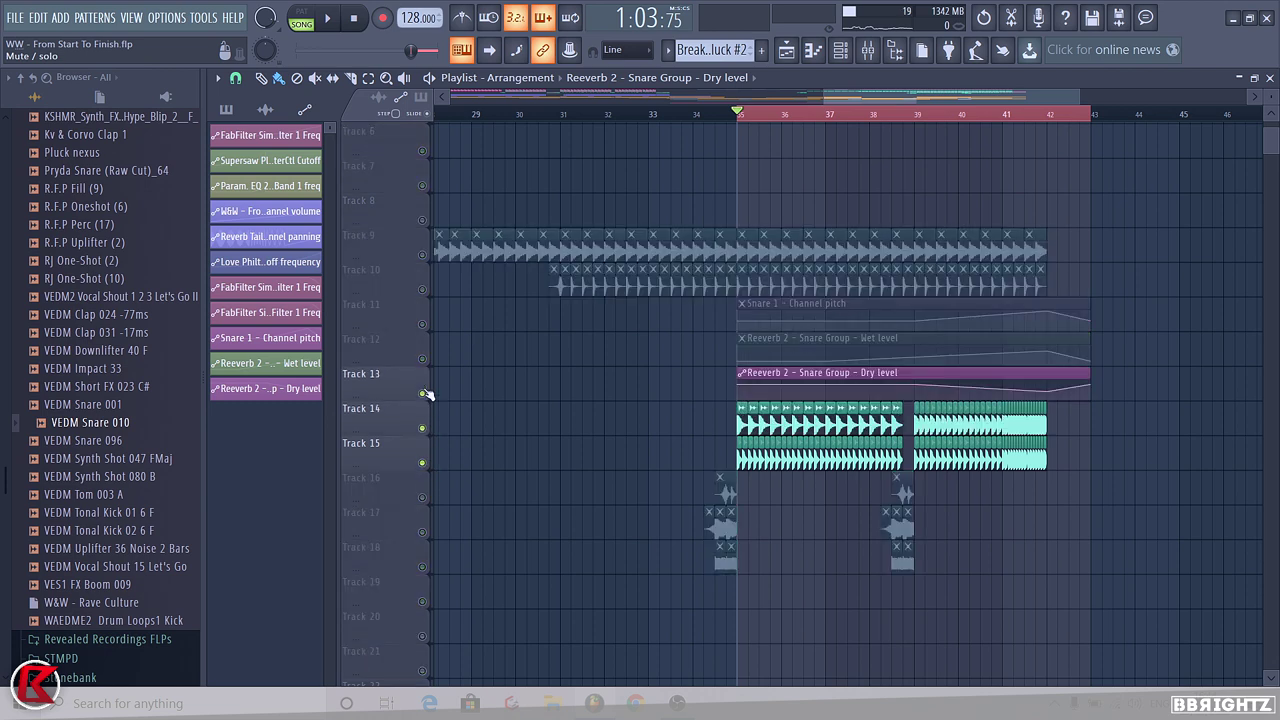
left_click(422, 358)
left_click(422, 324)
scroll(478, 285, "up", 1)
key("space")
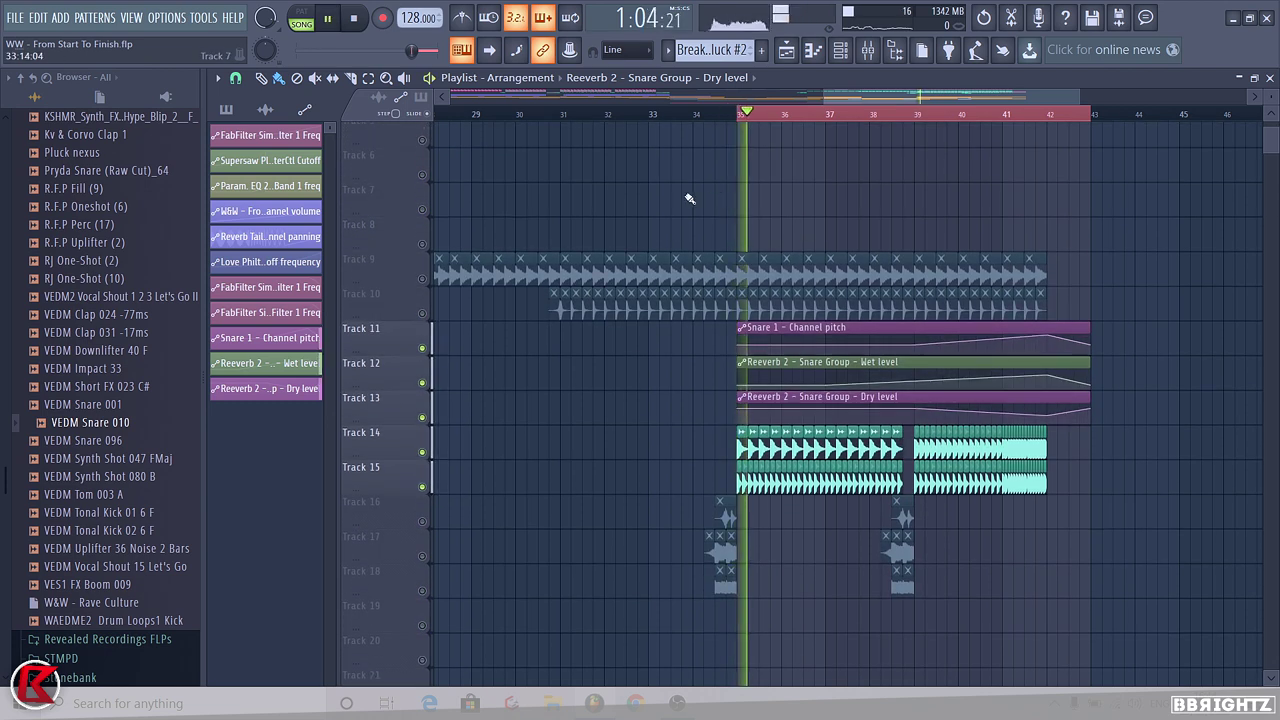
Lower Snare 2's mixer volume to 83% while listening to the soloed build, and stop playback
key("F9")
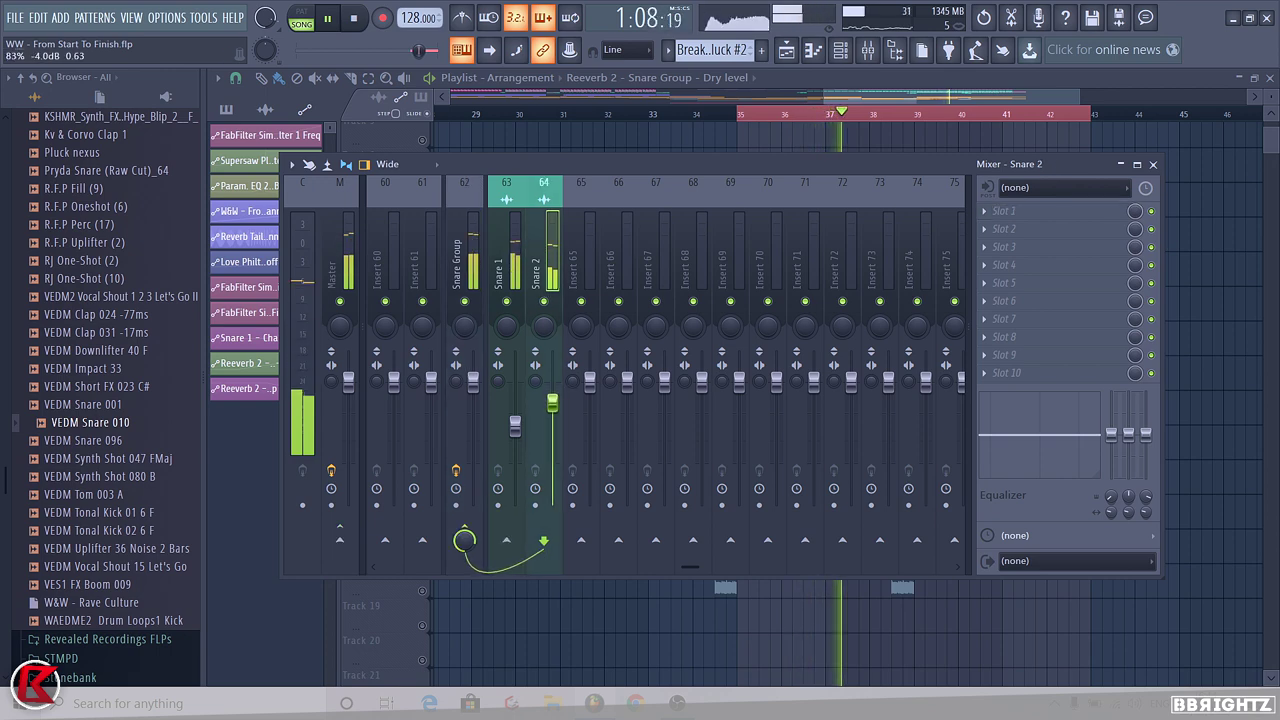
key("F9")
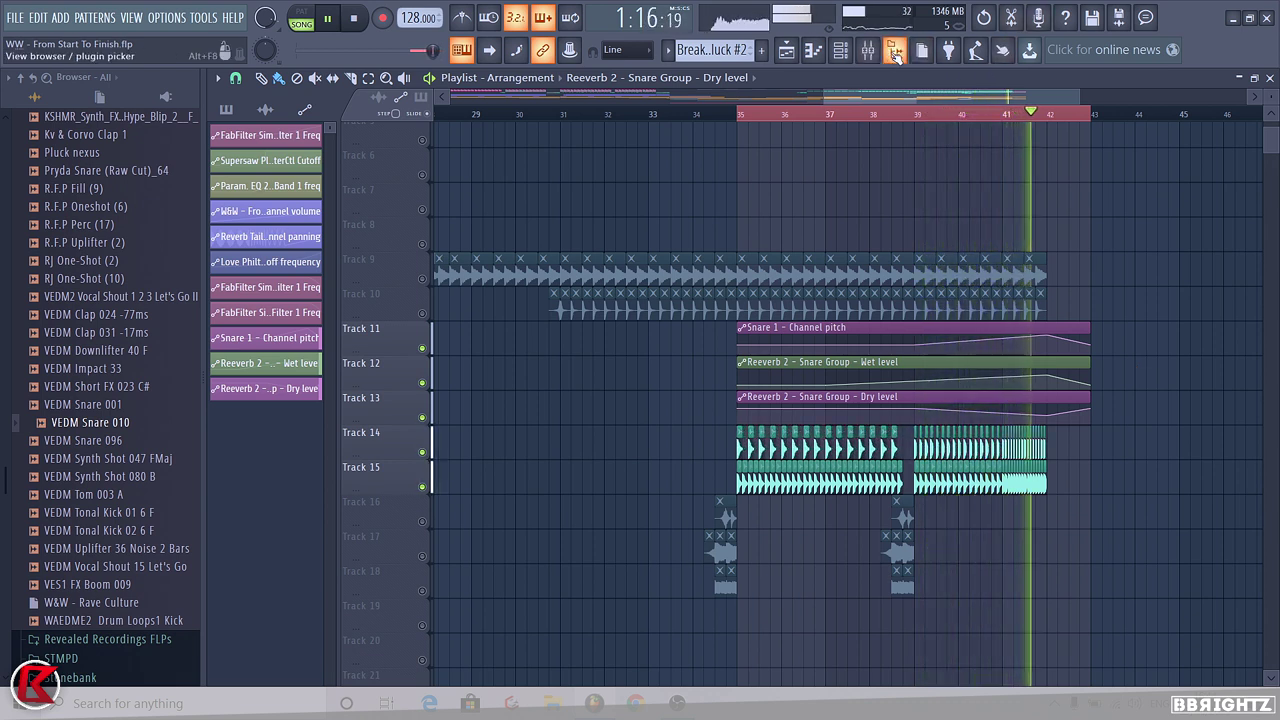
key("space")
Add Fruity Parametric EQ 2 to the Snare Group's third slot with the 20Hz + 18kHz cut preset and raise the low cut to about 50 Hz
key("F9")
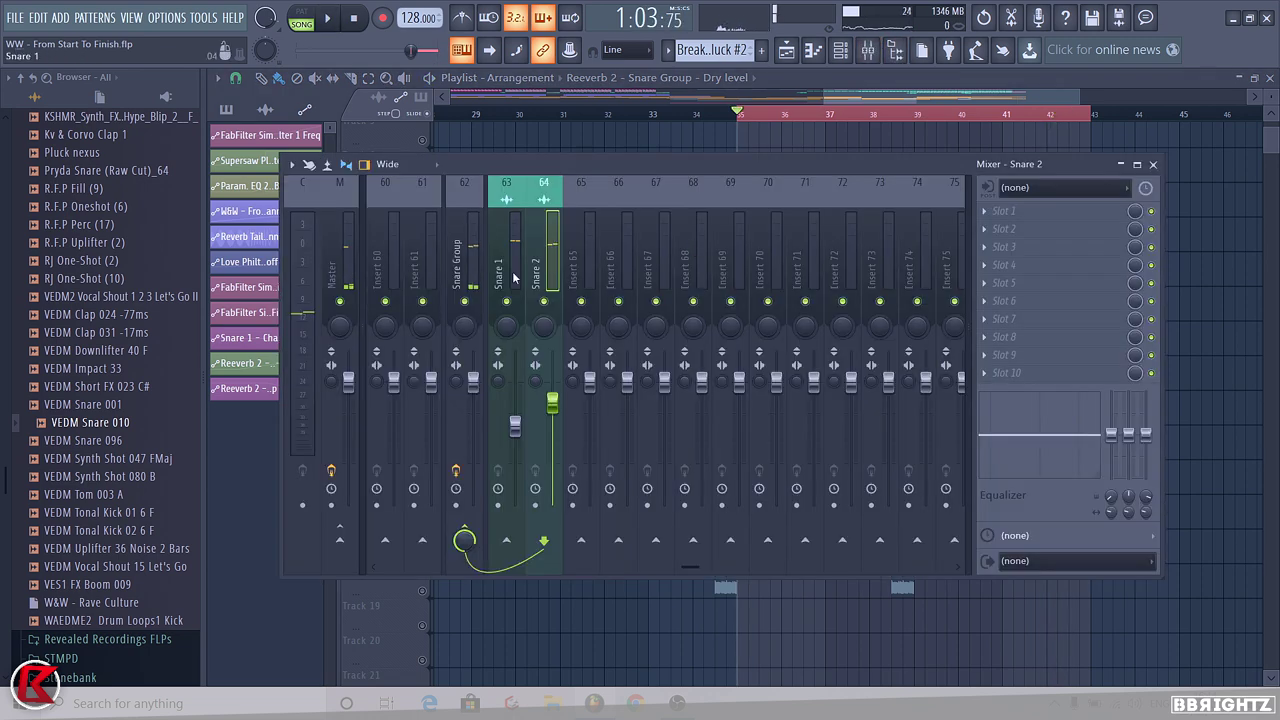
left_click(974, 247)
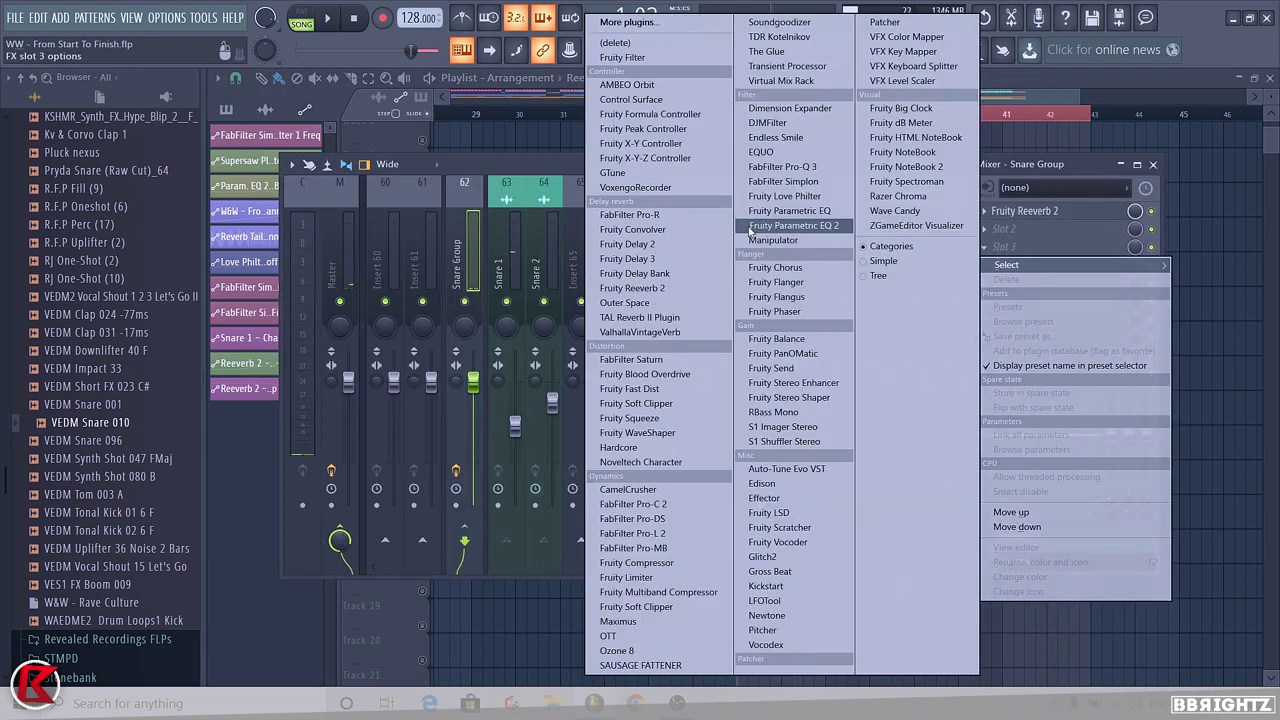
left_click(655, 220)
left_click_drag(240, 274, 284, 274)
key("space")
key("space")
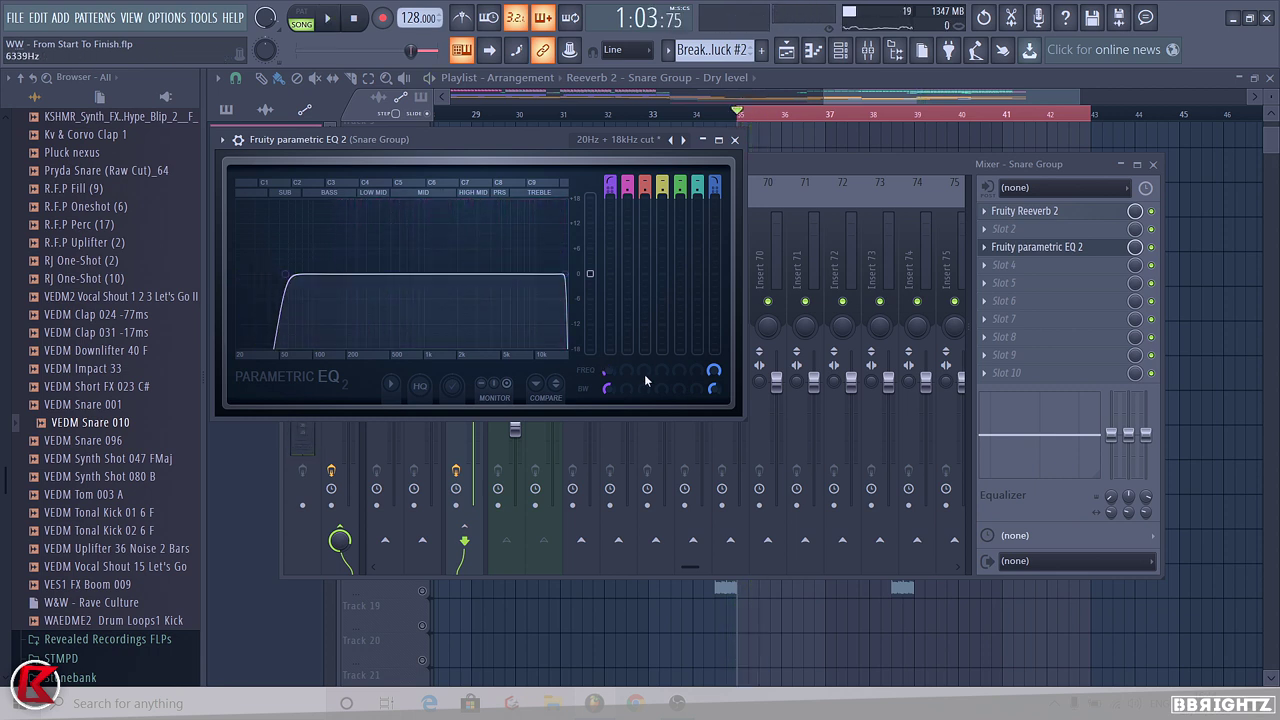
Create a Band 1 frequency automation clip for the Snare Group EQ, enable its track, and shape it to rise from bar 39 to bar 42
right_click(607, 378)
left_click(640, 482)
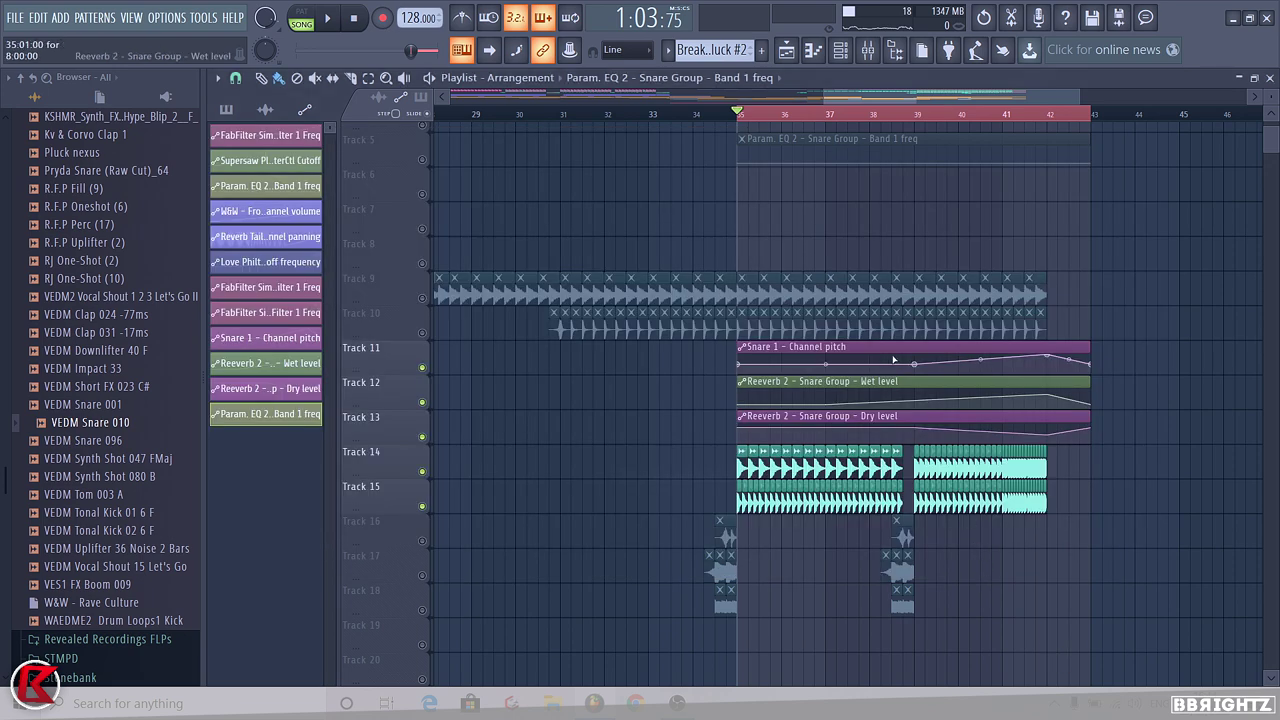
left_click(421, 159)
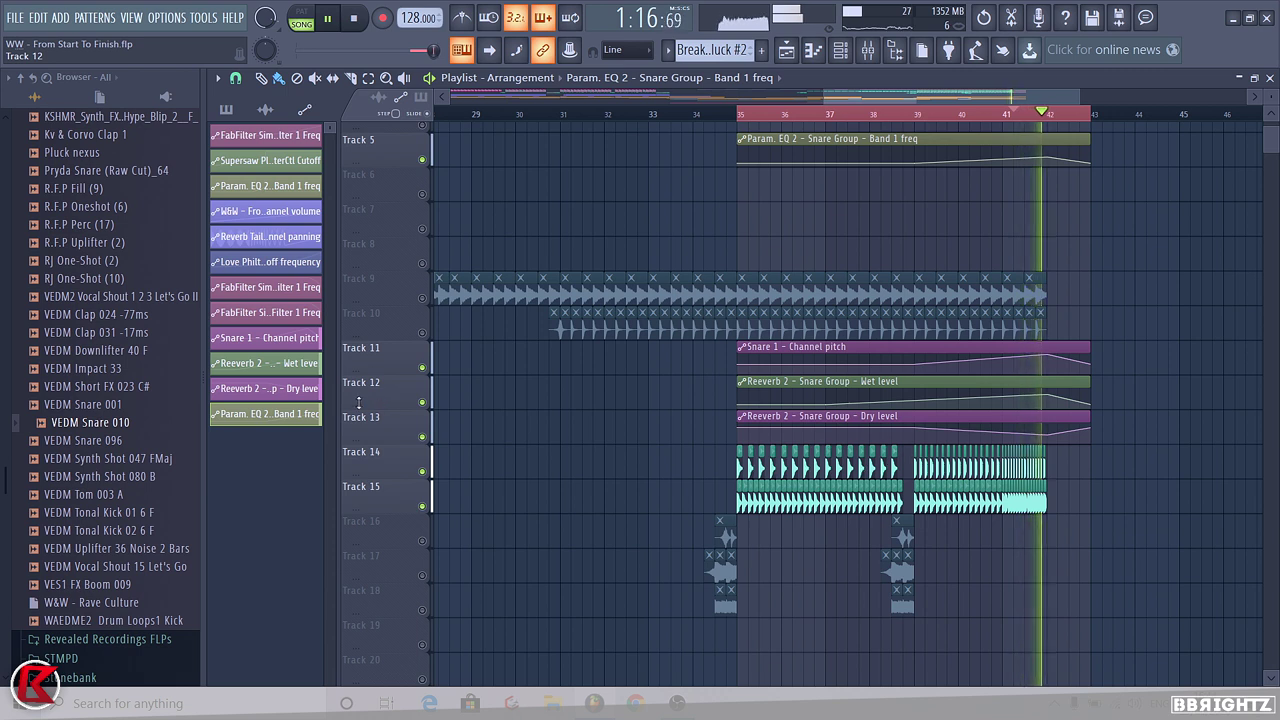
Enlarge the wet level automation track, make the curve drop sharply at bar 42, restore the track height and replay the build
left_click_drag(384, 411, 384, 483)
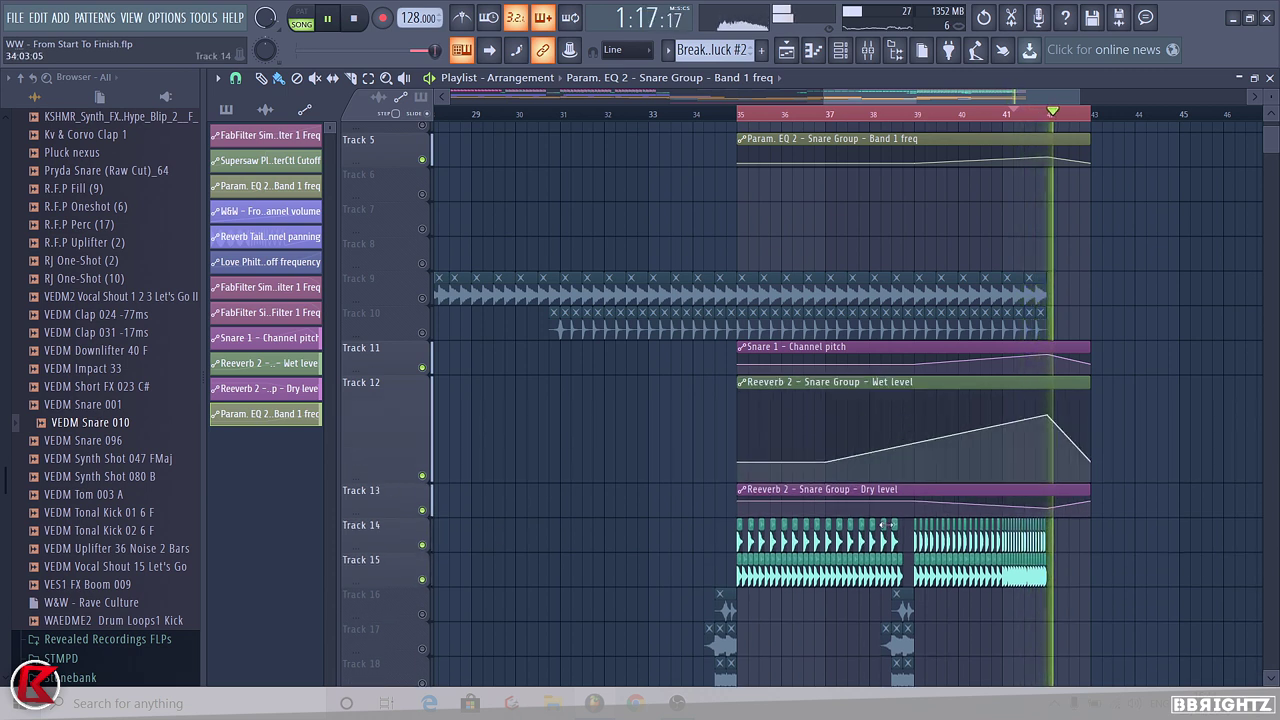
key("space")
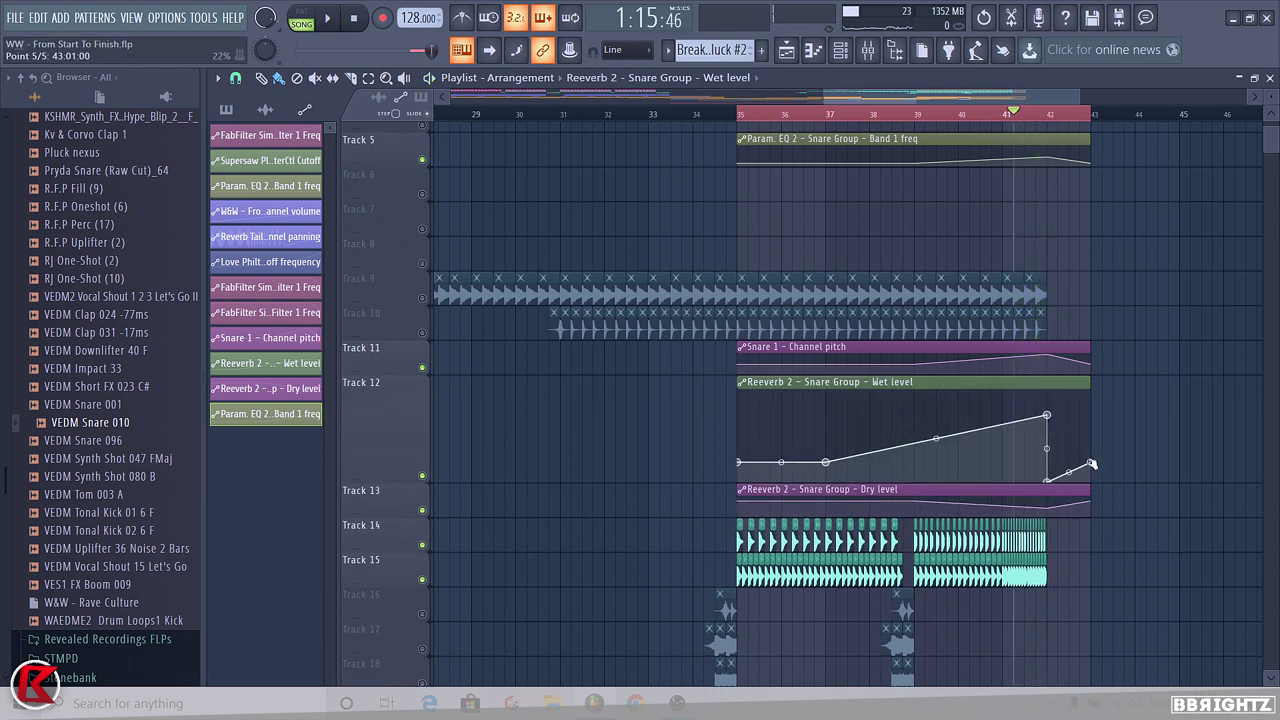
key("space")
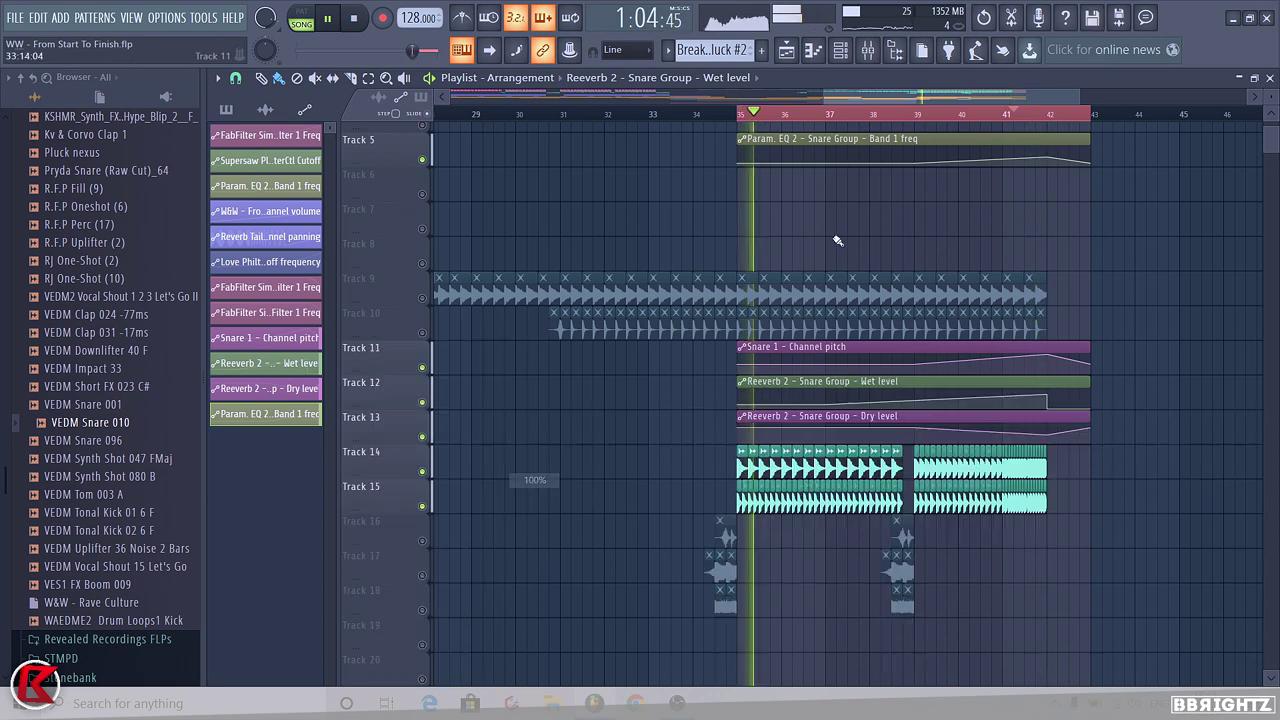
scroll(838, 240, "down", 4)
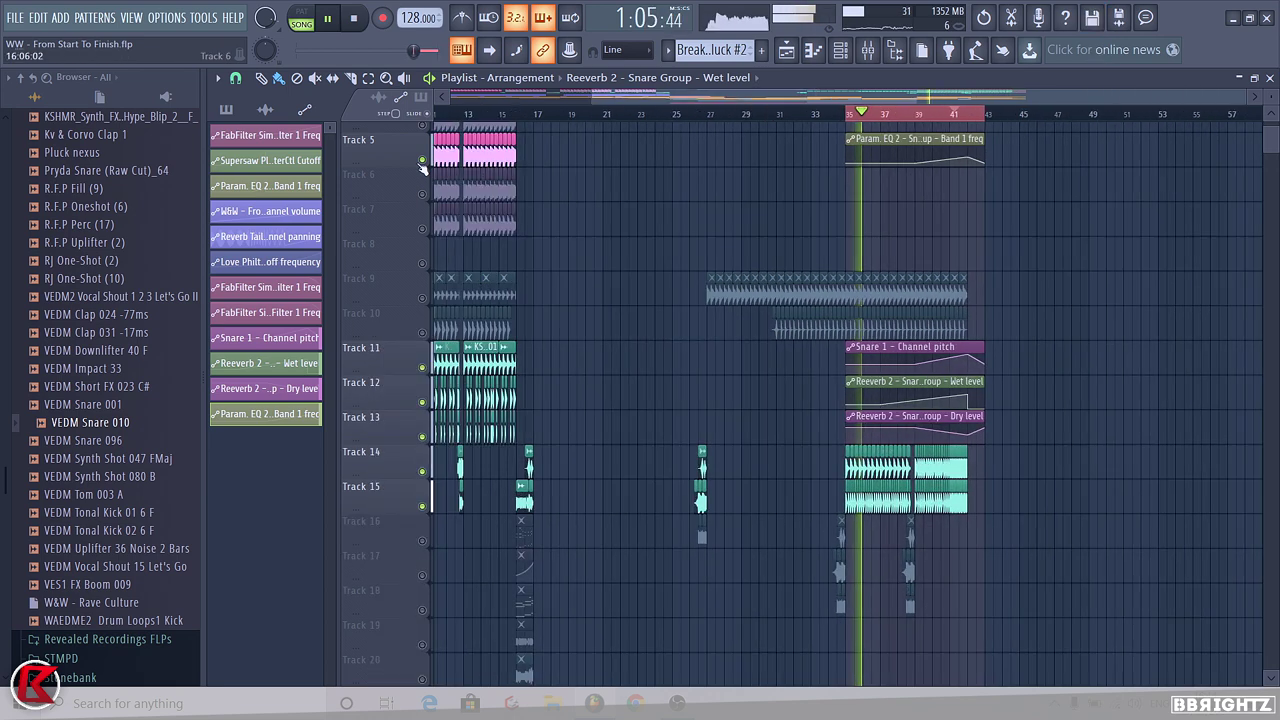
Move the Reeverb 2 wet level and dry level automation clips up onto Track 11 with the Snare 1 pitch clip
scroll(770, 298, "up", 4)
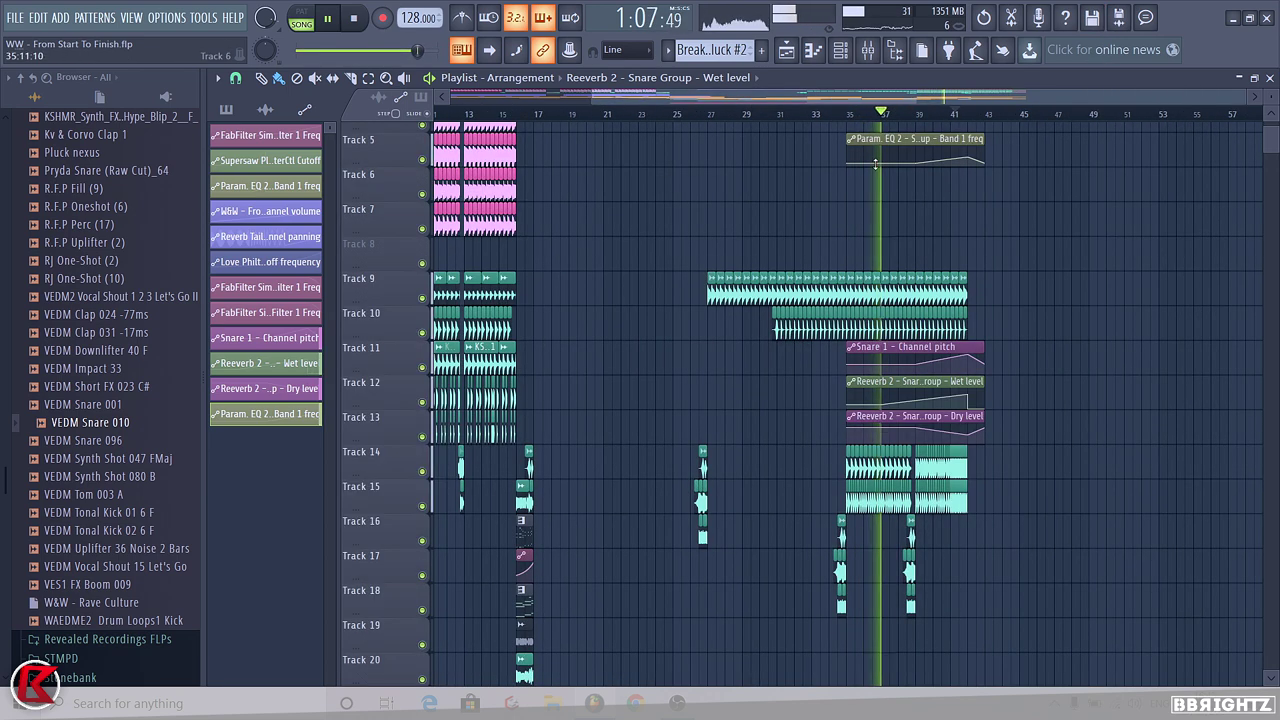
left_click_drag(785, 294, 1086, 294)
scroll(1080, 297, "down", 2)
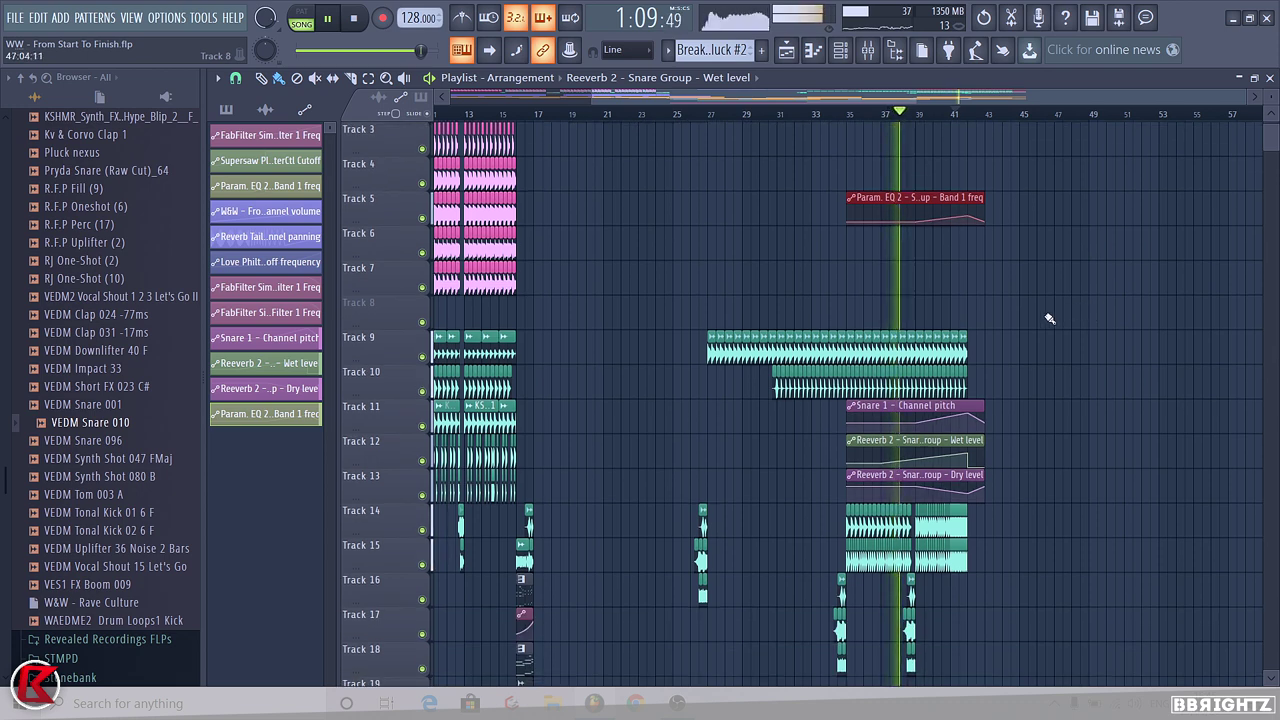
left_click_drag(1026, 491, 965, 482)
key("shift+Up")
key("shift+Up")
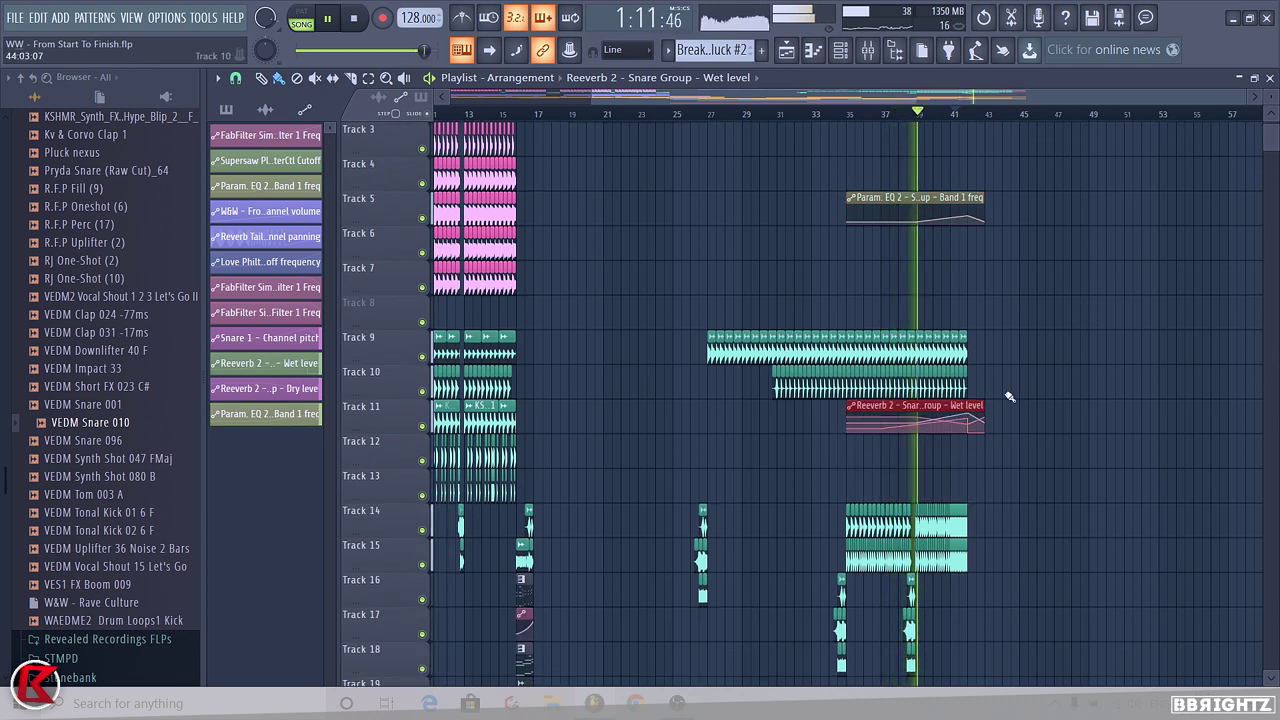
Move the Snare Group EQ automation clip down onto the other snare automation clips and shift the whole stack to Track 13
left_click_drag(1004, 188, 862, 248)
key("shift+Down")
key("shift+Down")
key("shift+Down")
key("shift+Down")
key("shift+Down")
key("shift+Down")
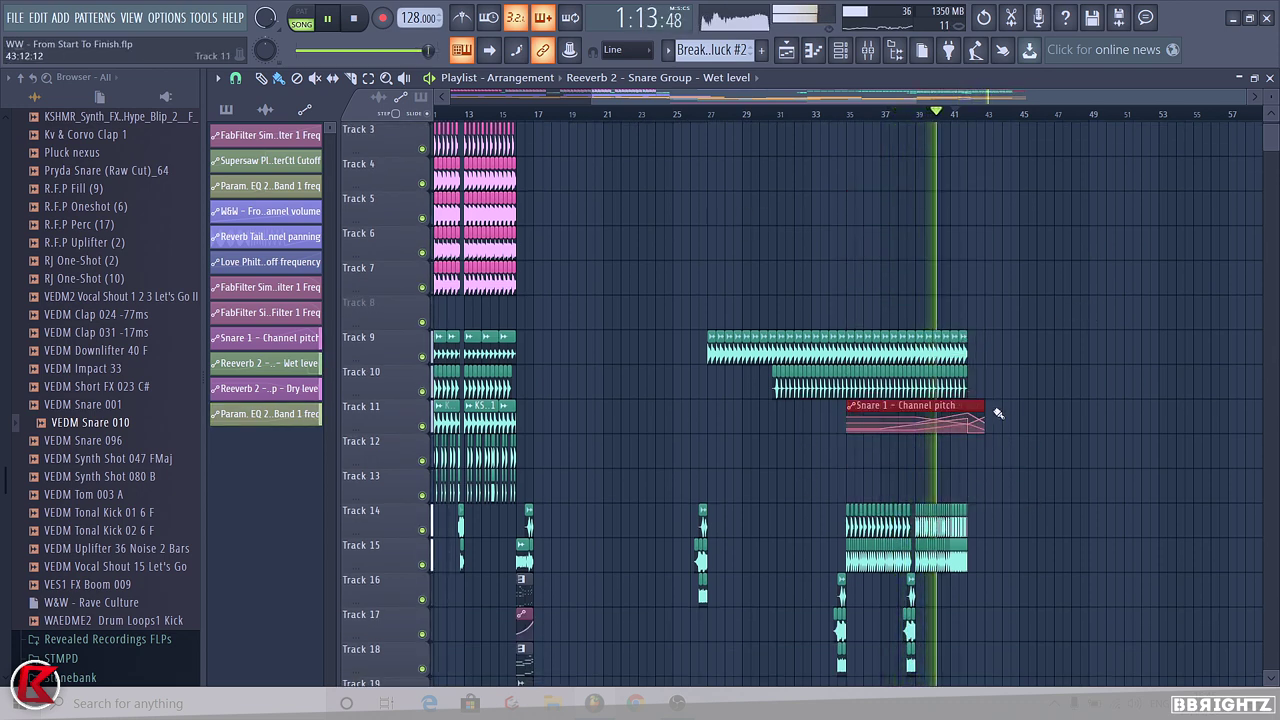
key("shift+Down")
key("shift+Down")
left_click(1072, 446, "ctrl")
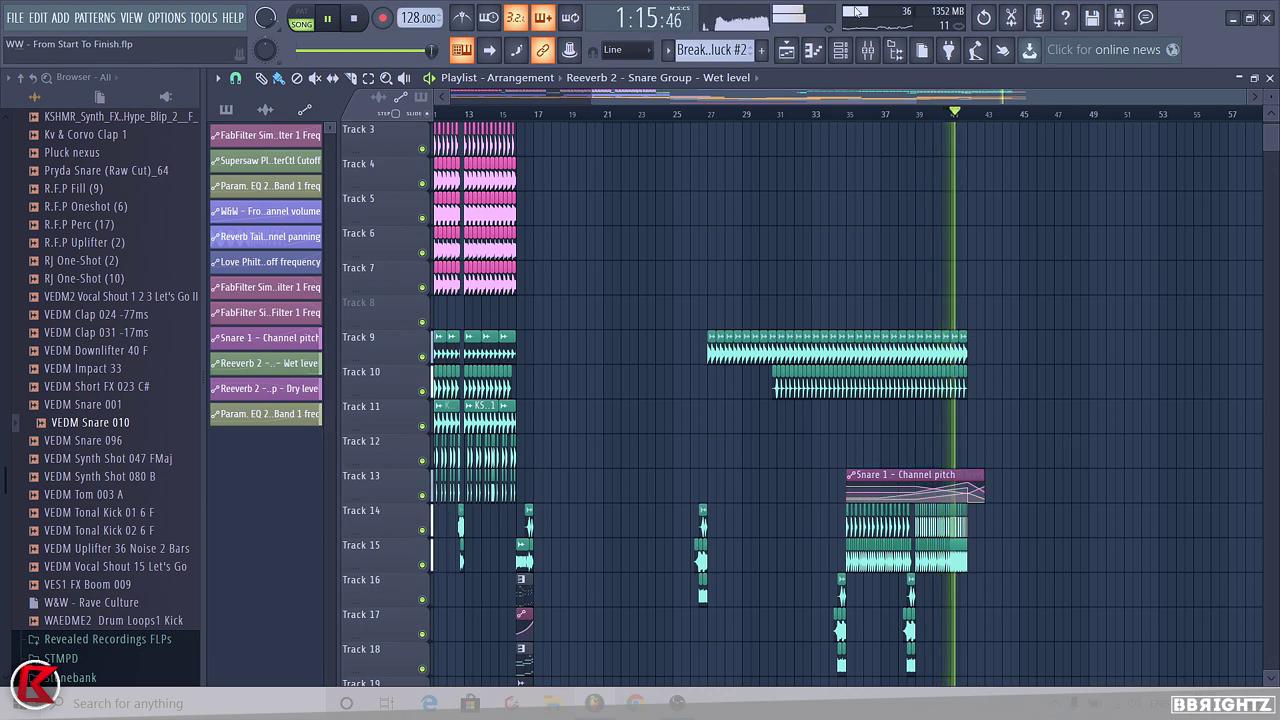
Stop playback and review the riser and FX clips on Tracks 35 to 46 around the build-up
left_click(714, 50)
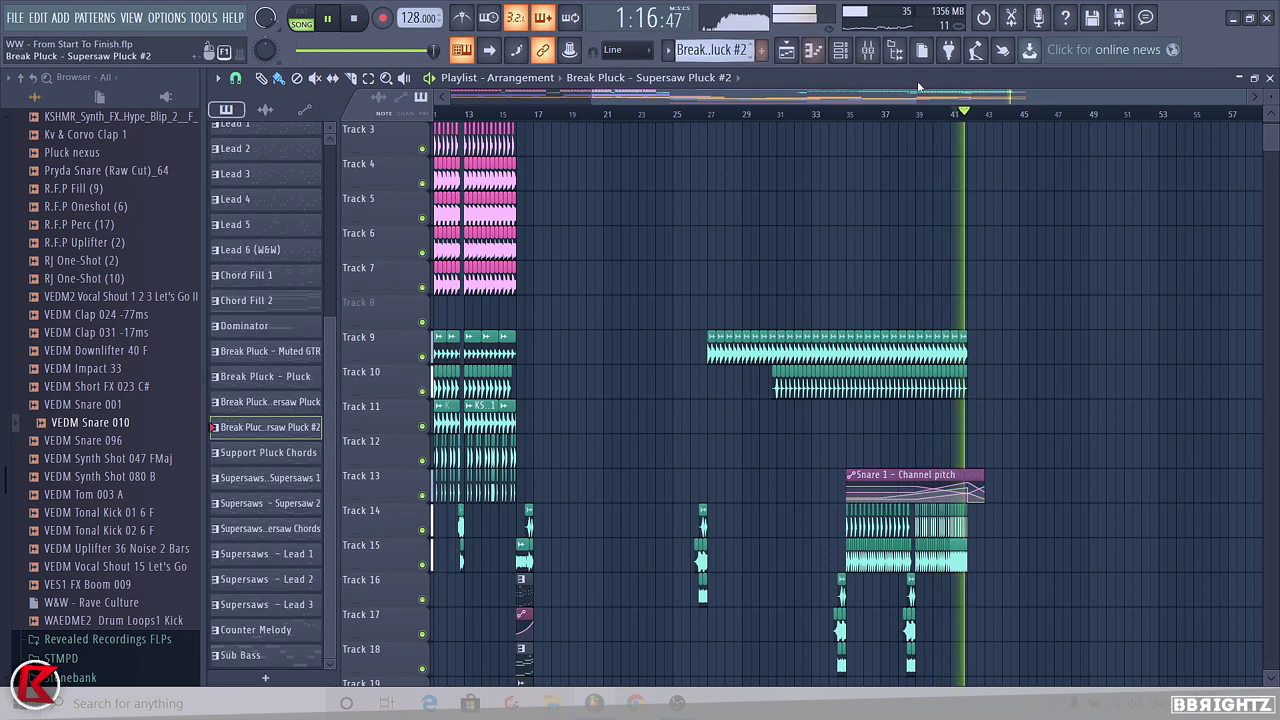
left_click(868, 50)
right_click(1203, 449)
key("space")
left_click_drag(968, 116, 991, 119)
scroll(1016, 213, "down", 7)
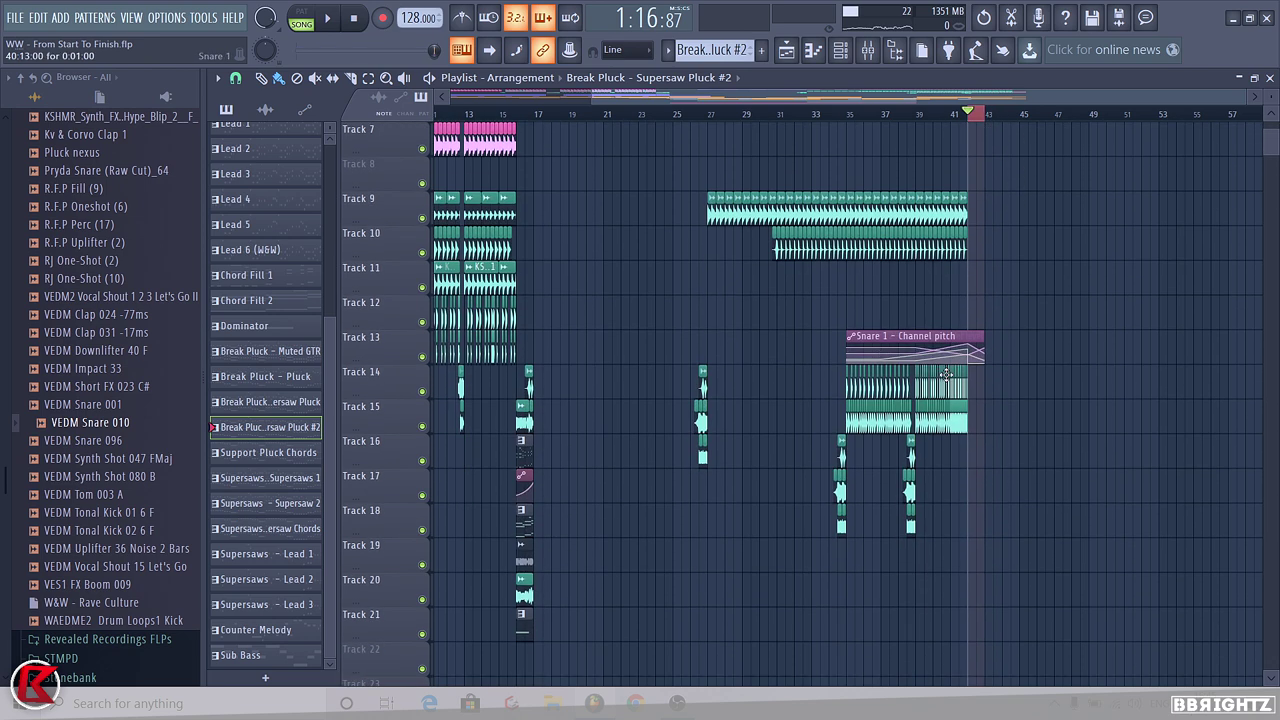
scroll(1159, 398, "down", 4)
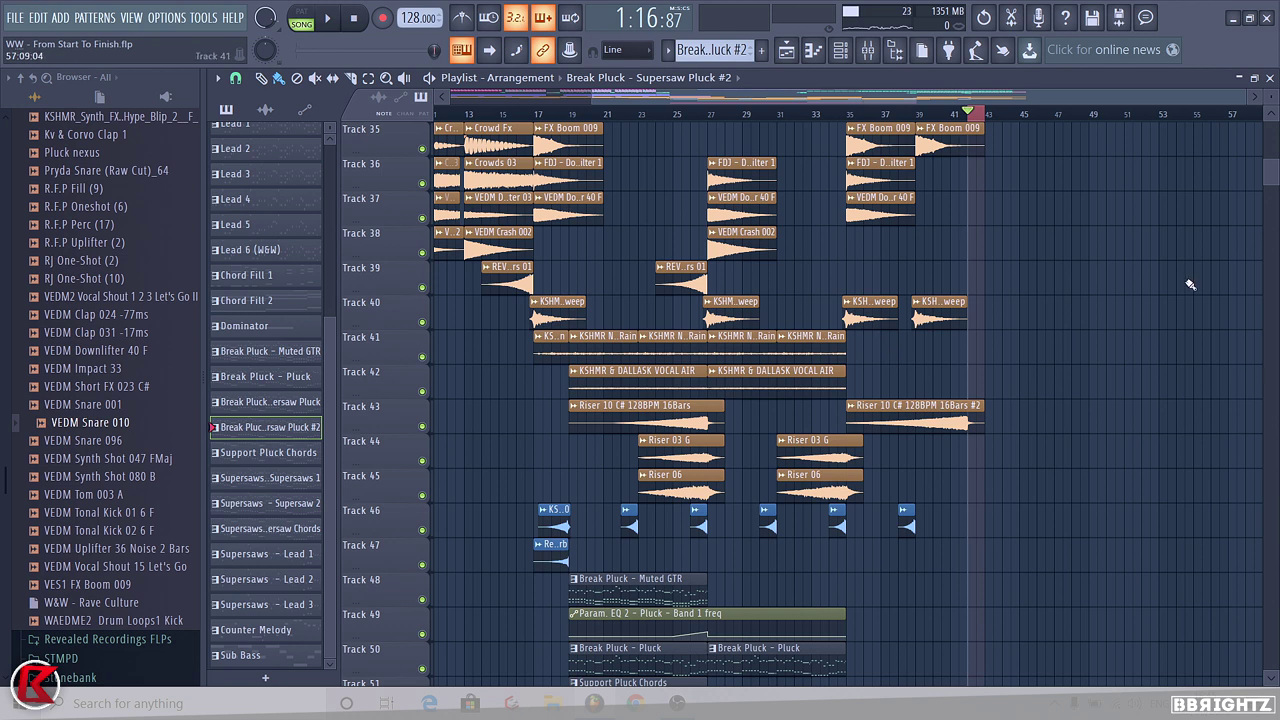
left_click(952, 118, "ctrl")
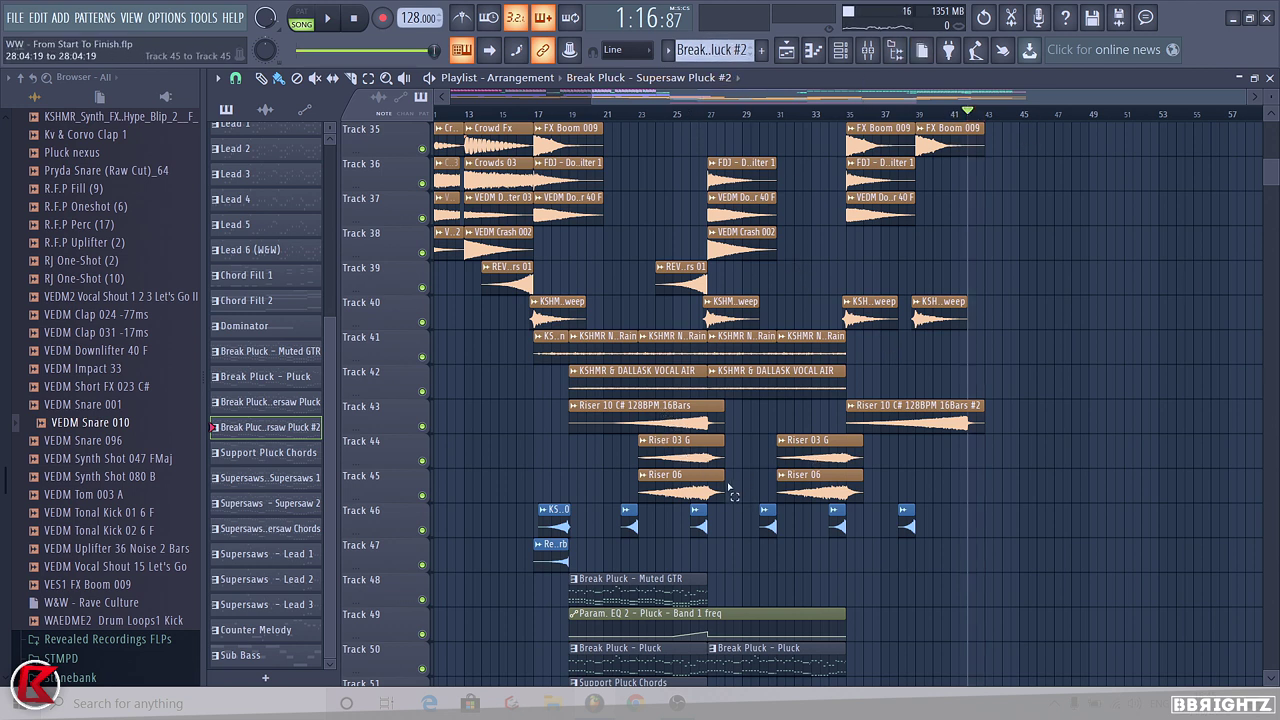
Add the VEDM Uplifter 36 Noise 2 Bars and R.F.P Uplifter (2) samples to the playlist, placing R.F.P Uplifter (2) on Track 47 at bar 38
left_click_drag(120, 548, 145, 556)
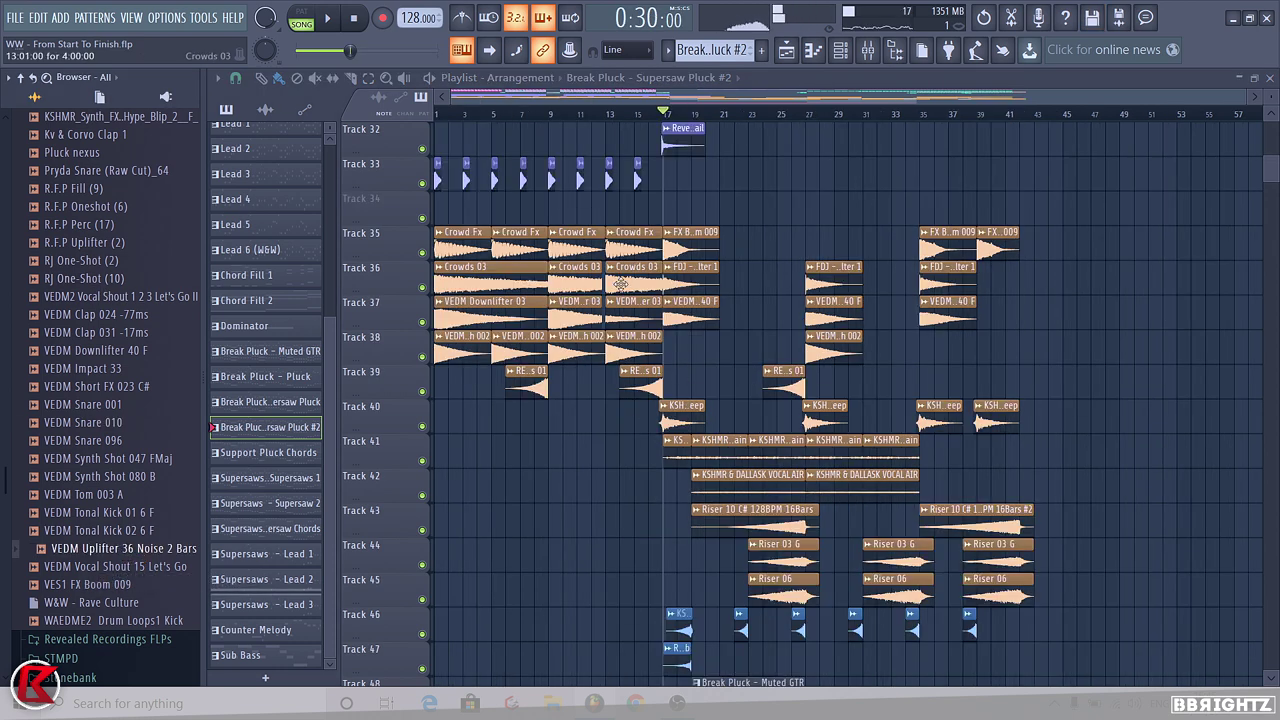
scroll(1106, 443, "down", 2)
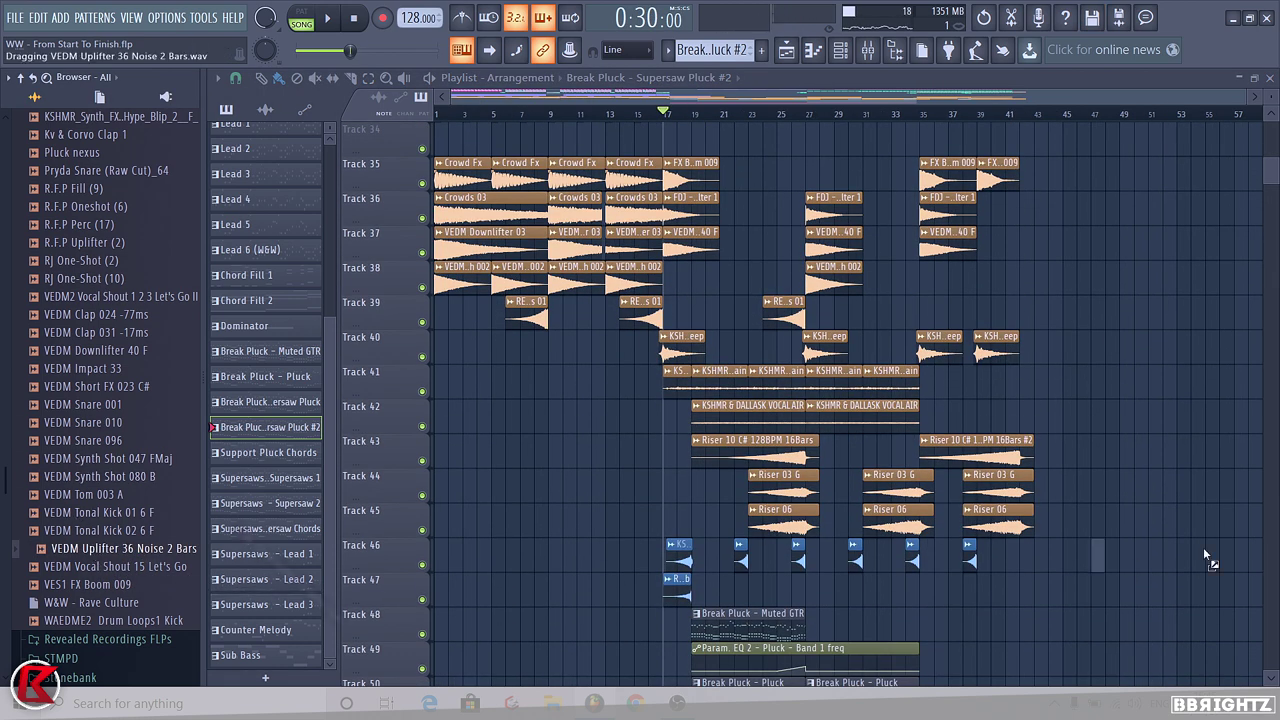
left_click_drag(90, 242, 995, 306)
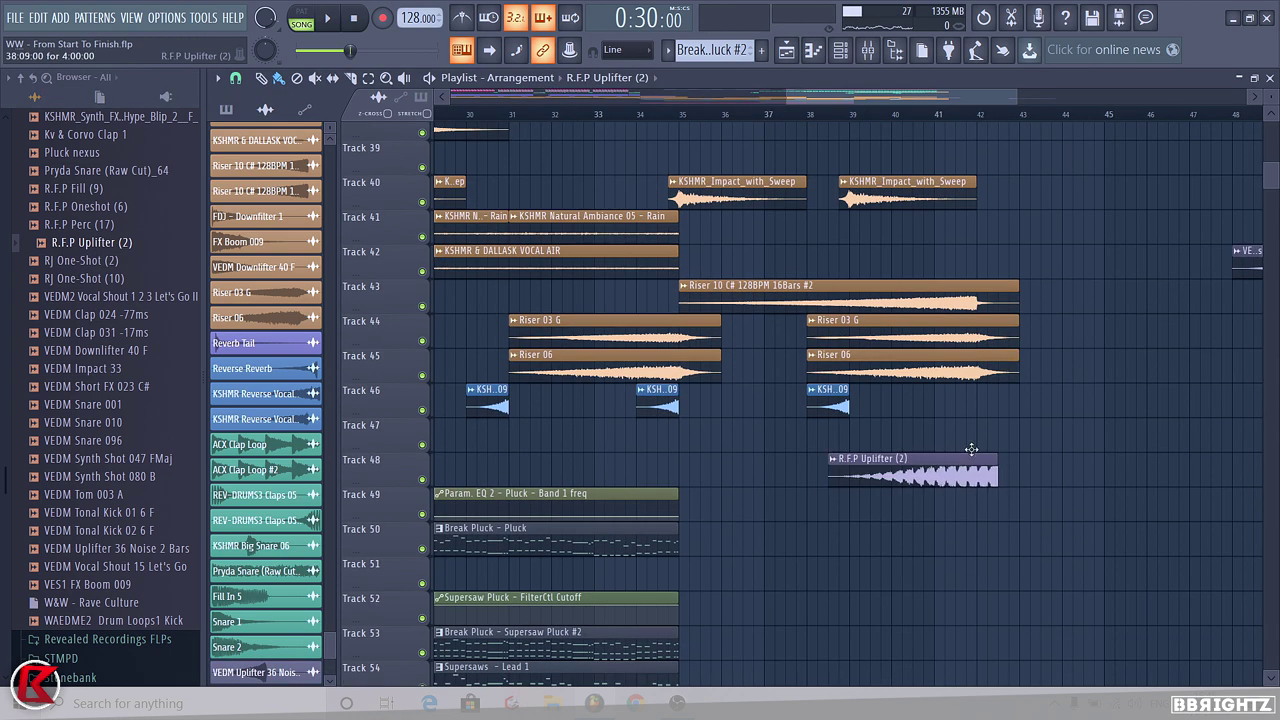
mouse_move(971, 449)
left_mouse_down()
mouse_move(923, 449)
mouse_move(950, 441)
left_mouse_up()
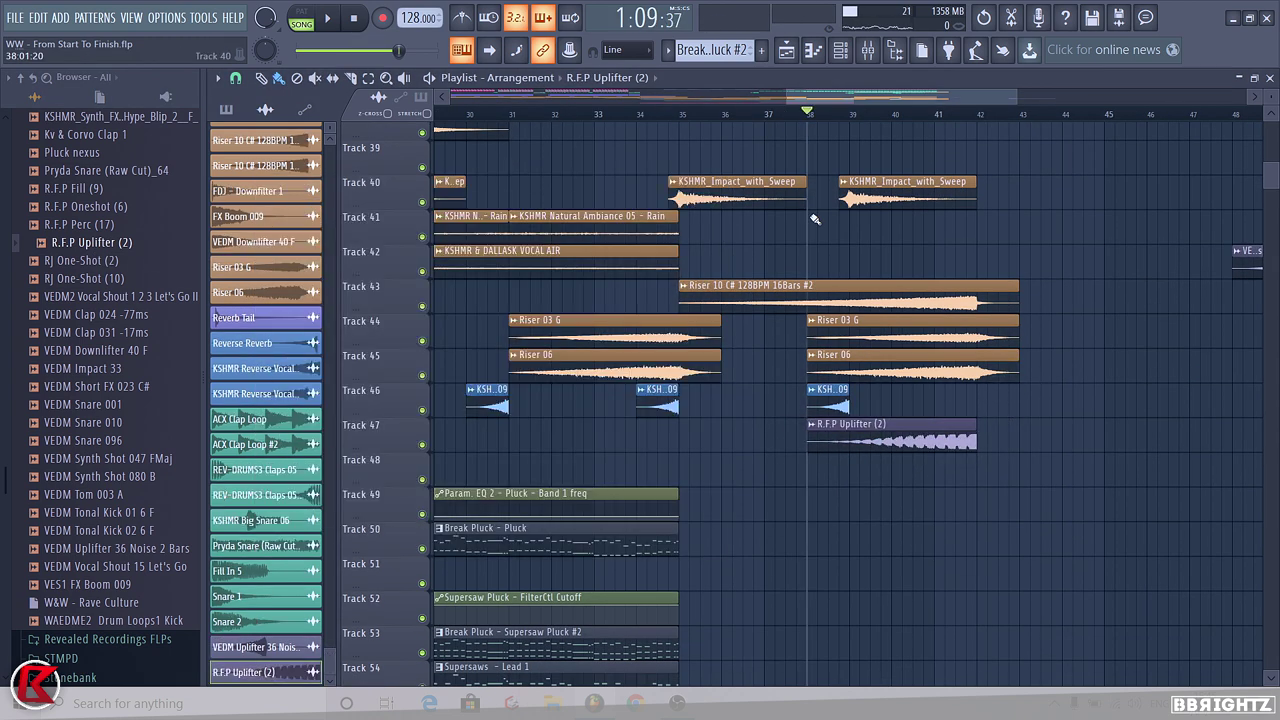
Play the build from bar 38 and set the R.F.P Uplifter (2) channel volume to 31%
key("space")
double_click(864, 445)
left_click_drag(599, 210, 599, 228)
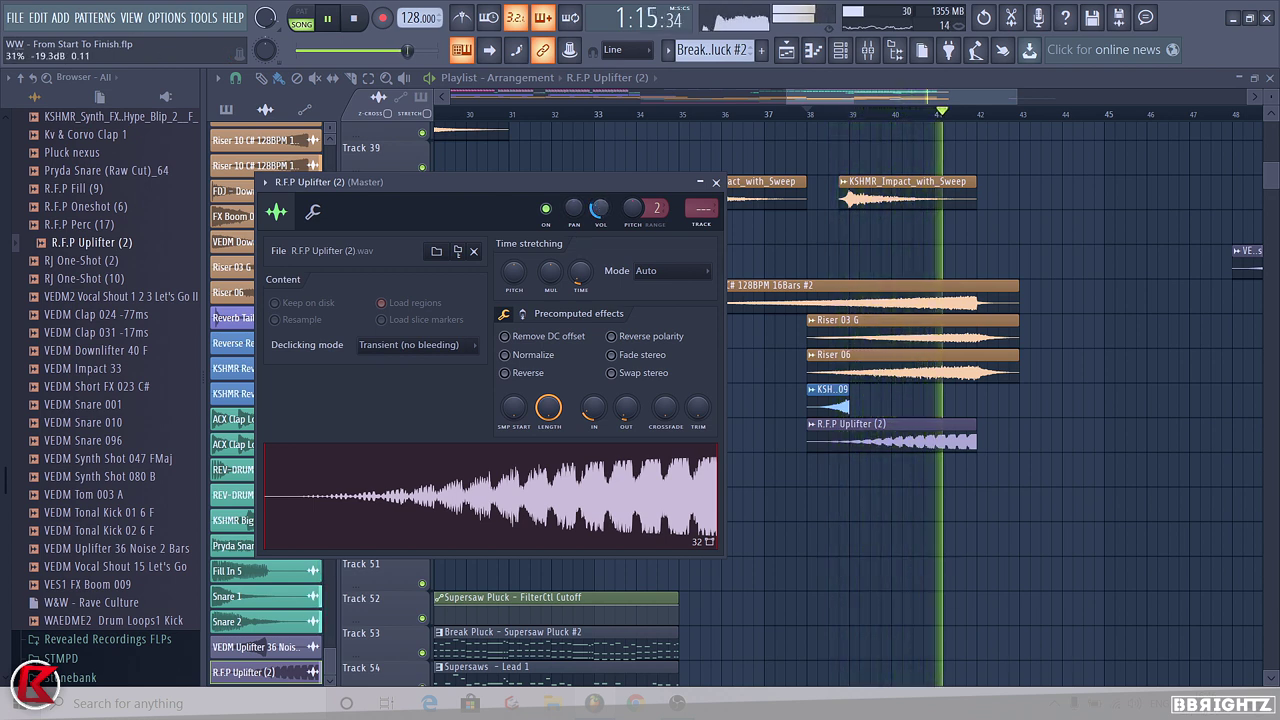
left_click(716, 183)
scroll(774, 448, "down", 3)
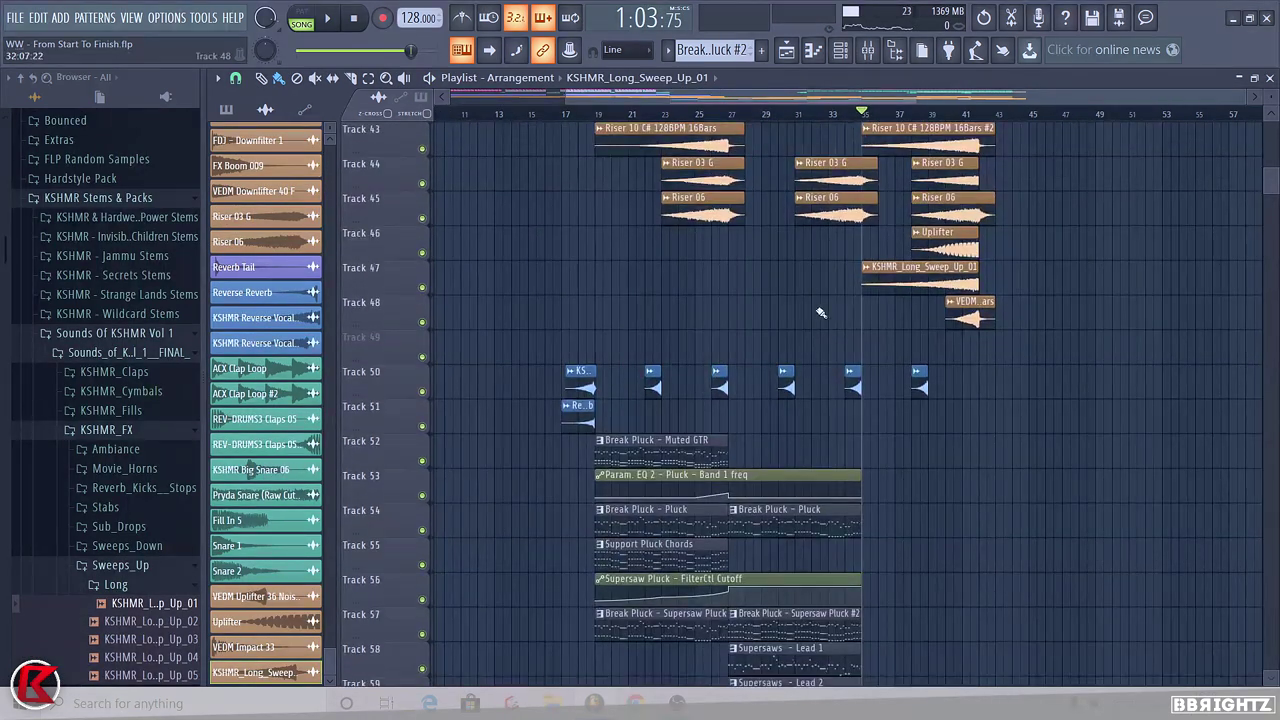
Solo the KSHMR_Long_Sweep_Up_01 track, listen from bar 35, set its channel volume to 34% and stop playback
right_click(422, 289)
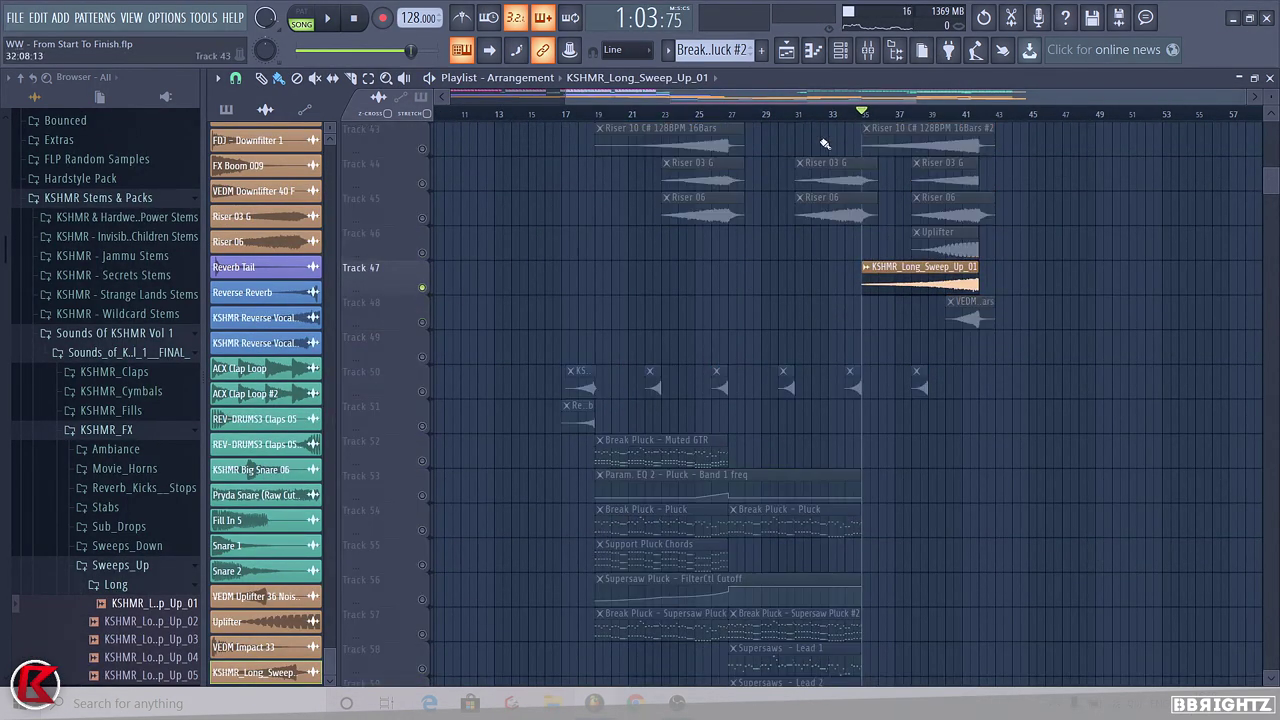
key("space")
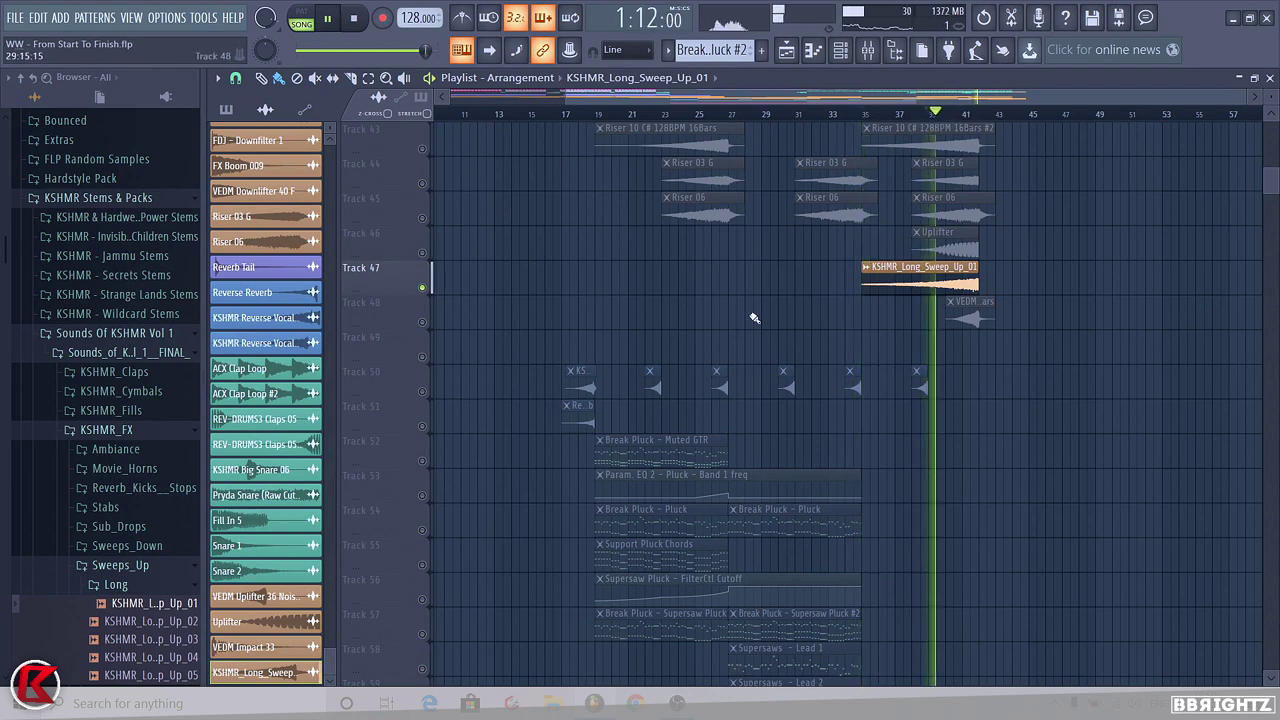
double_click(896, 272)
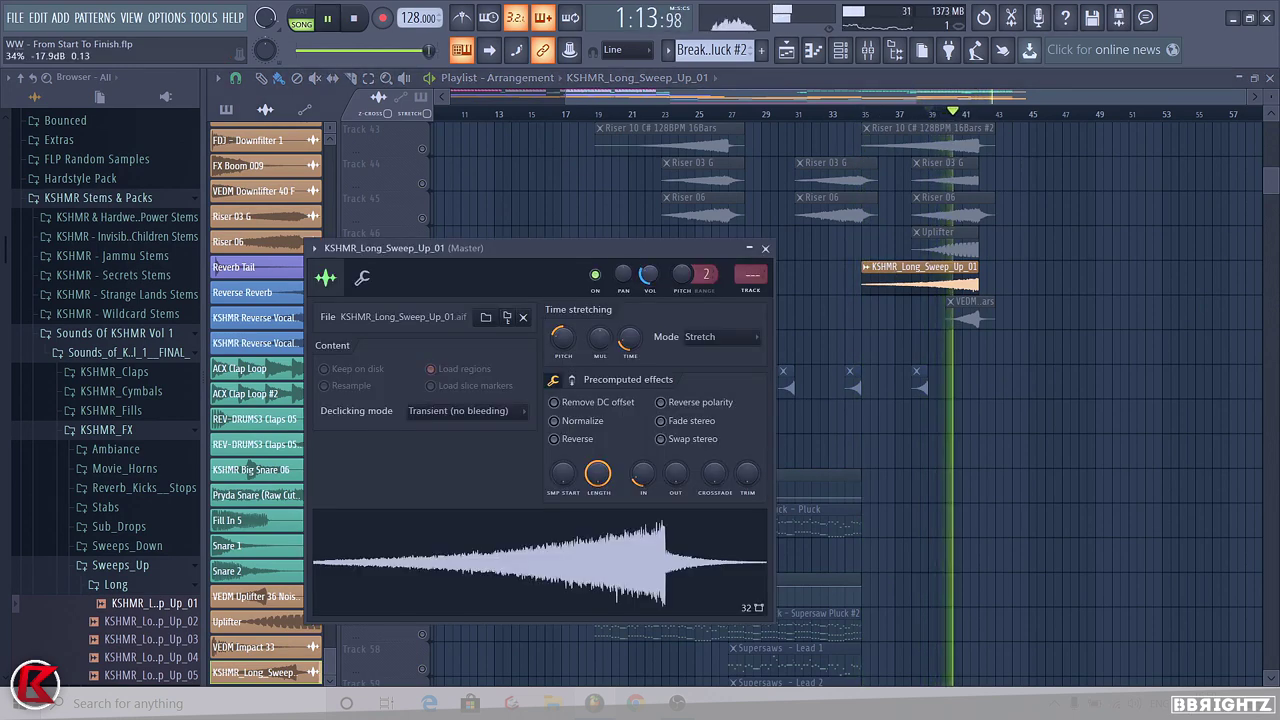
key("Escape")
key("space")
Listen to the build's uplifters and risers on Tracks 48, 46, 45 and 43 by soloing each one in turn
right_click(422, 323)
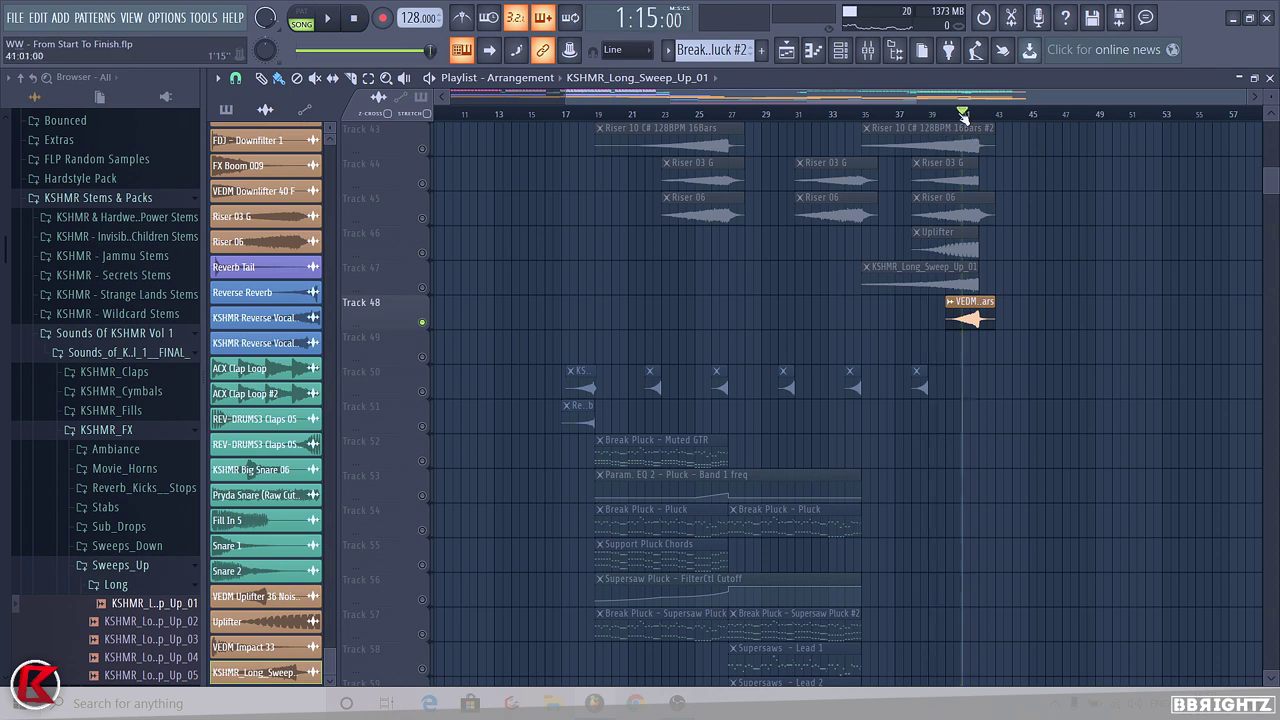
key("space")
right_click(422, 253)
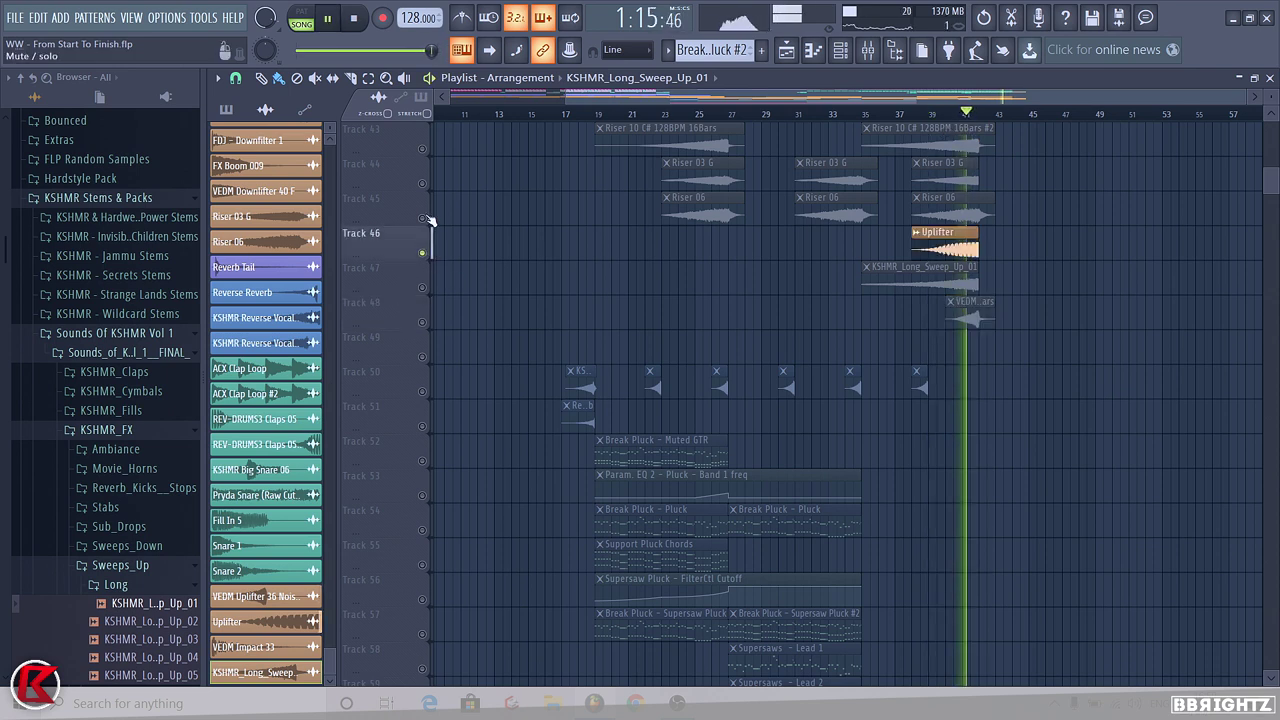
right_click(422, 218)
right_click(422, 148)
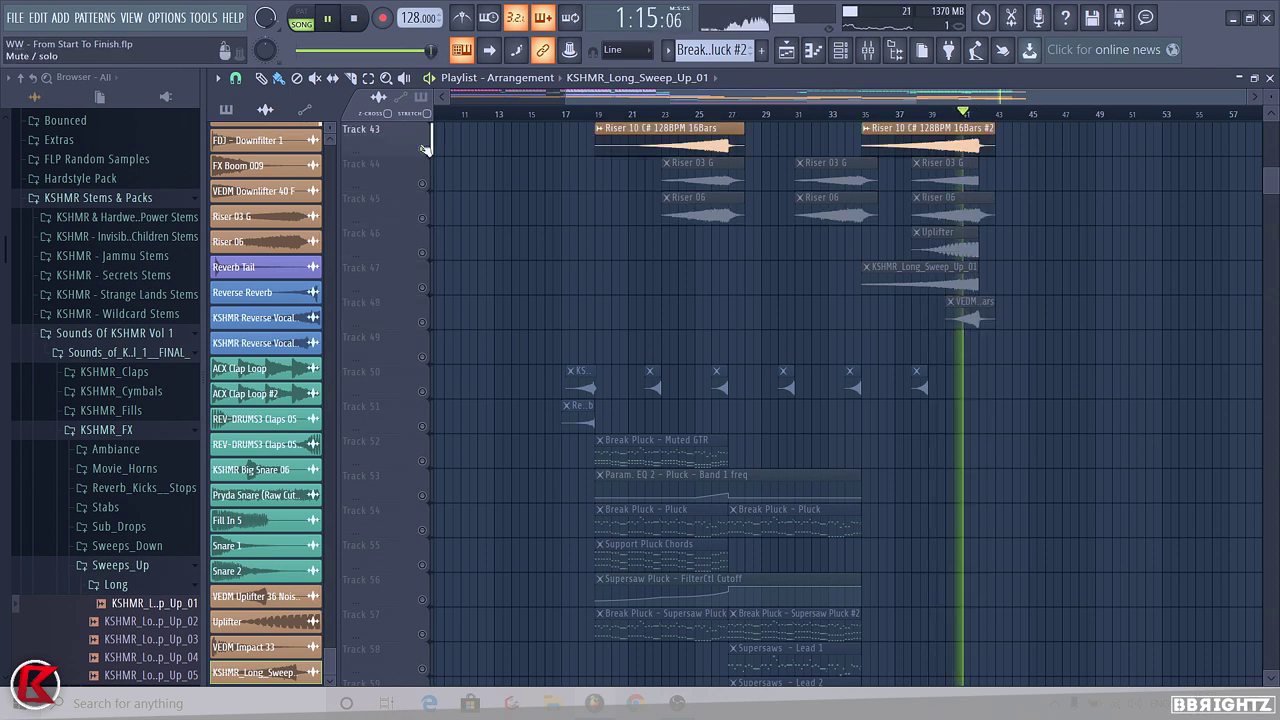
scroll(480, 317, "up", 5)
key("space")
Select the riser, uplifter and sweep clips on Tracks 43 to 48 and turn off the track solo
left_click_drag(992, 467, 648, 384)
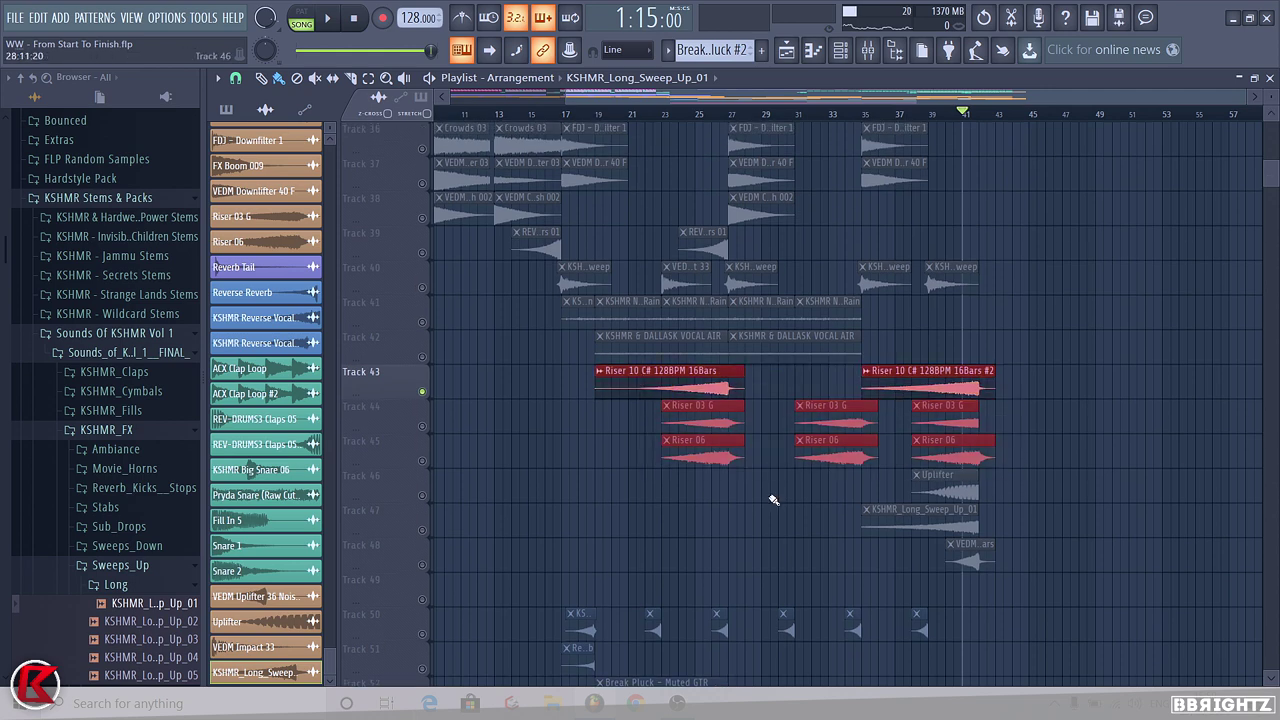
left_click_drag(904, 484, 1016, 564)
left_click_drag(1270, 175, 1270, 136)
right_click(422, 148)
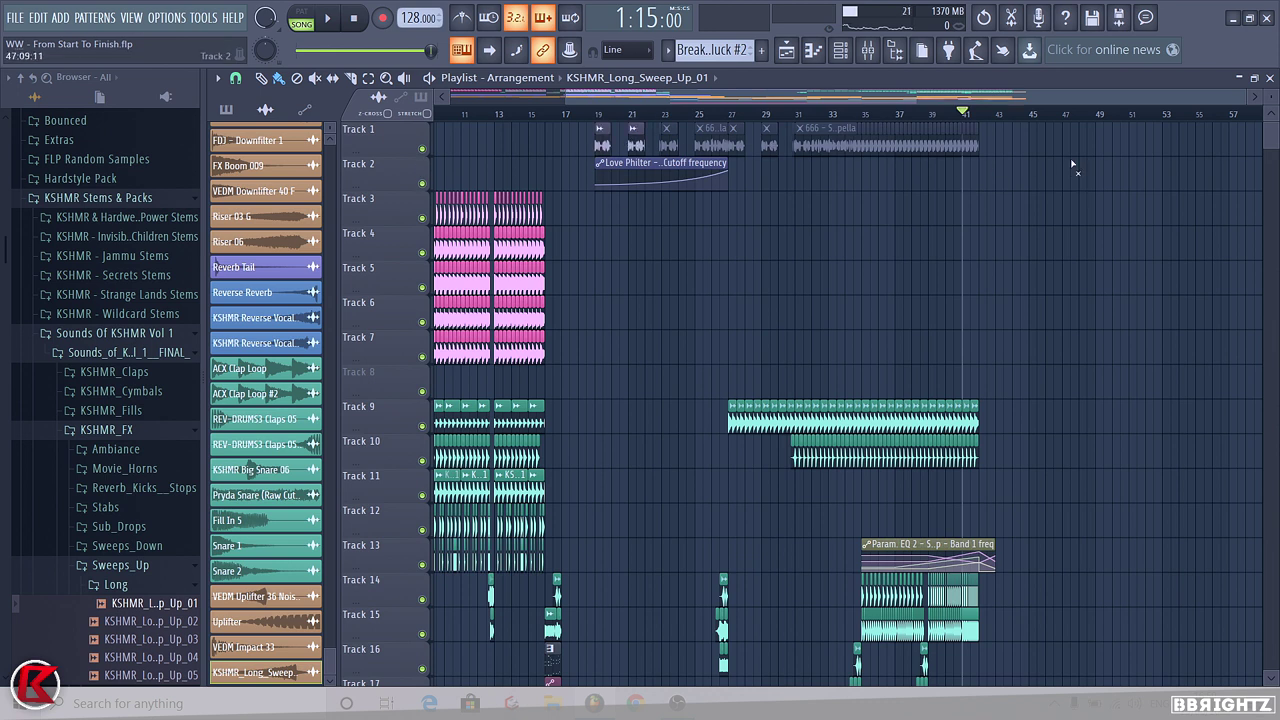
Unmute the 666 - Supa Dupa Fly Acapella clips on Track 1 and set their channel's time-stretching mode to Stretch
left_click(858, 115)
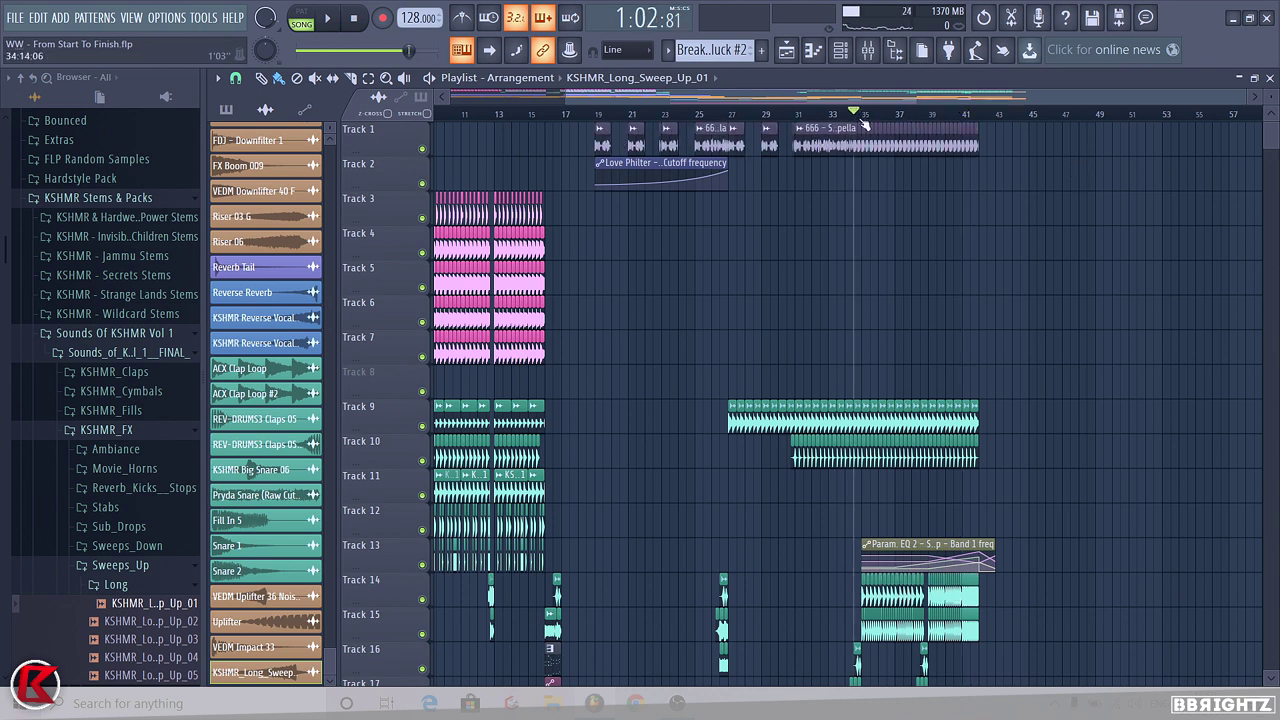
key("space")
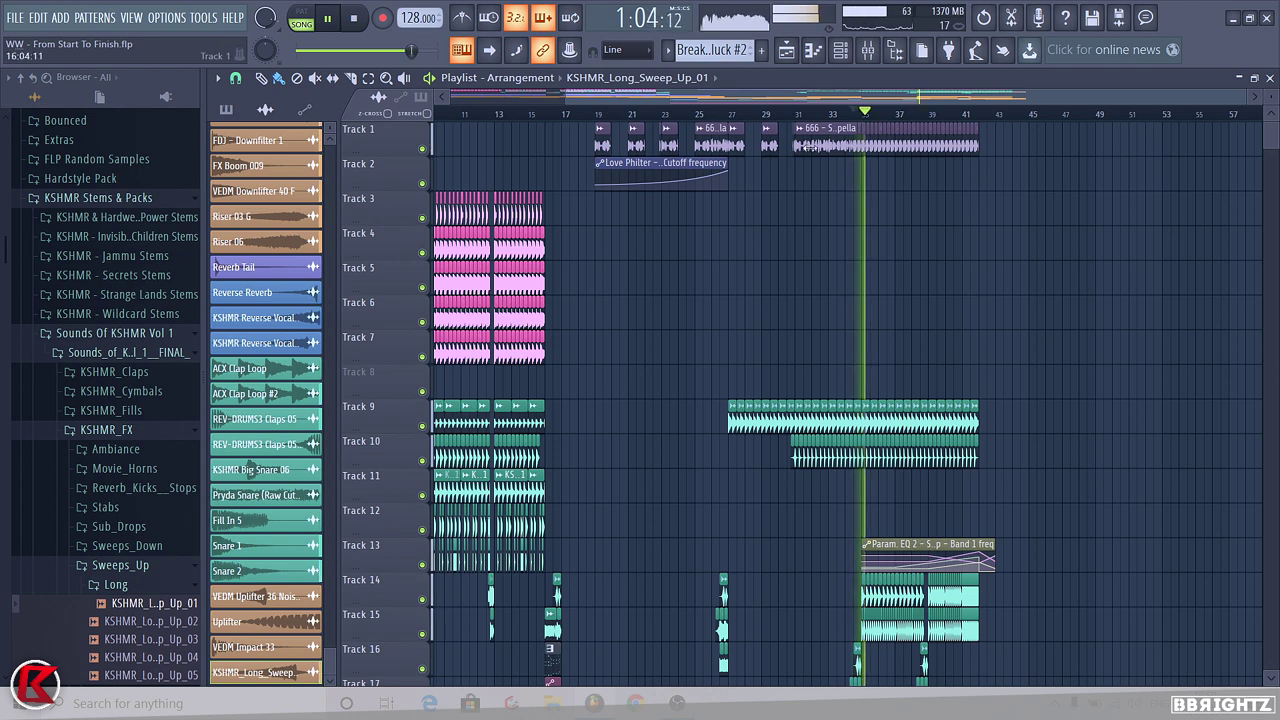
double_click(884, 140)
key("space")
left_click(610, 228)
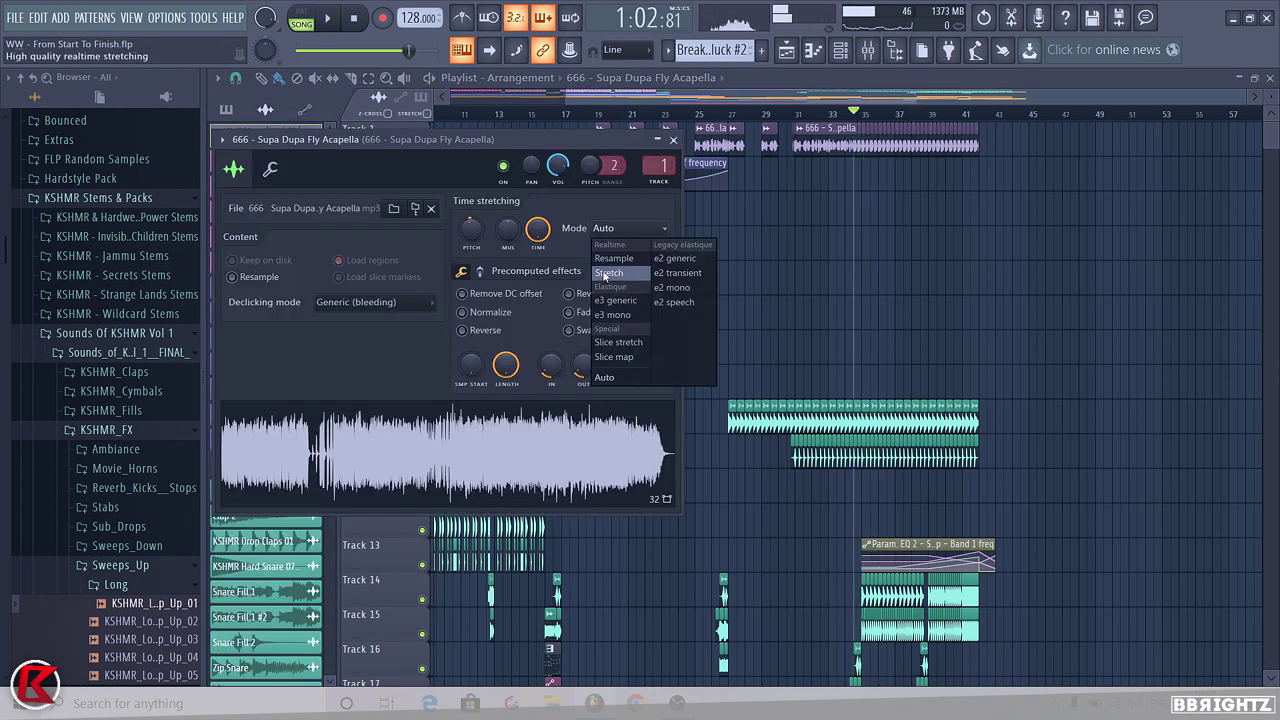
left_click(607, 273)
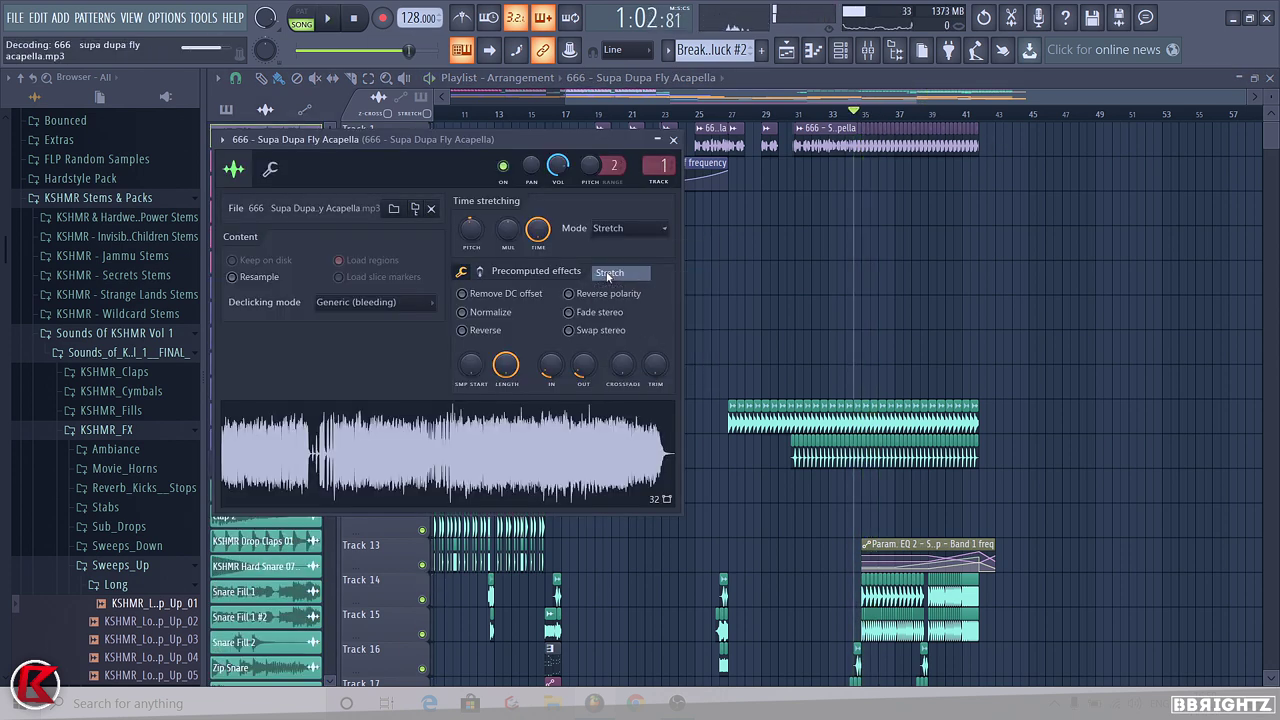
key("Escape")
Create a channel pitch automation clip for the acapella on Track 3 over bars 19 to 43, rising from bar 35 to bar 42
left_click_drag(597, 115, 1000, 142)
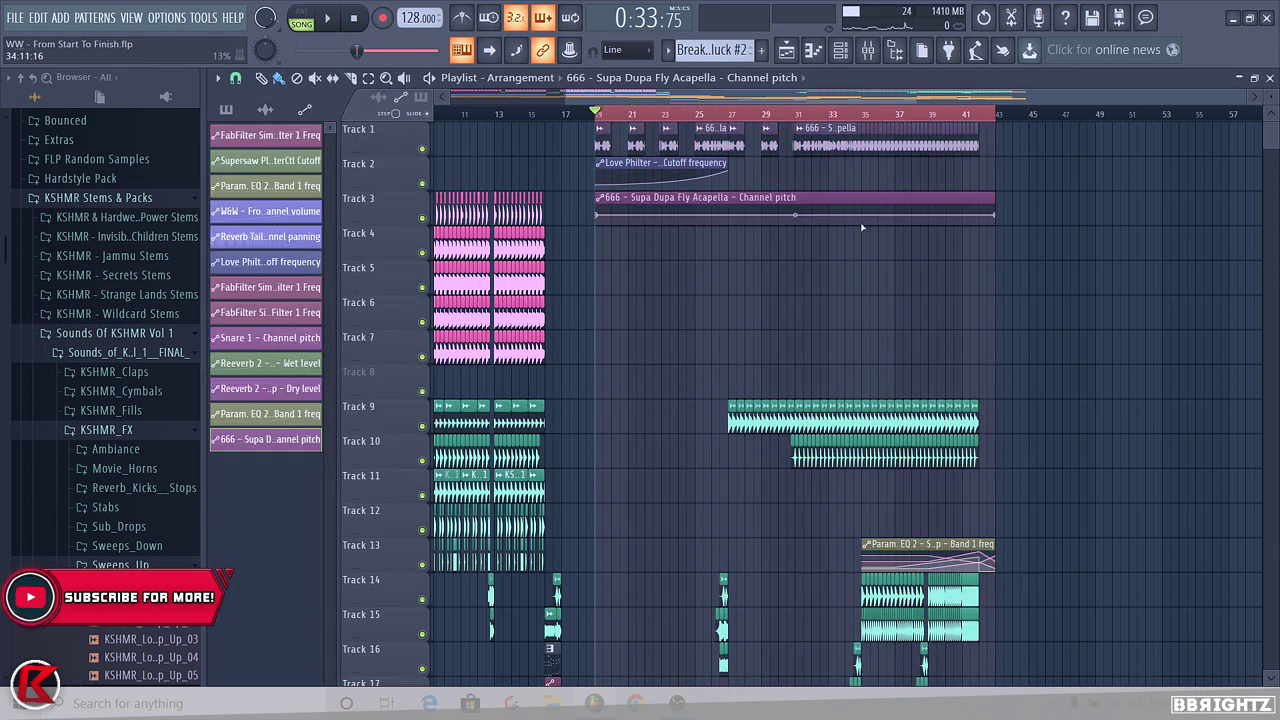
scroll(994, 268, "up", 4)
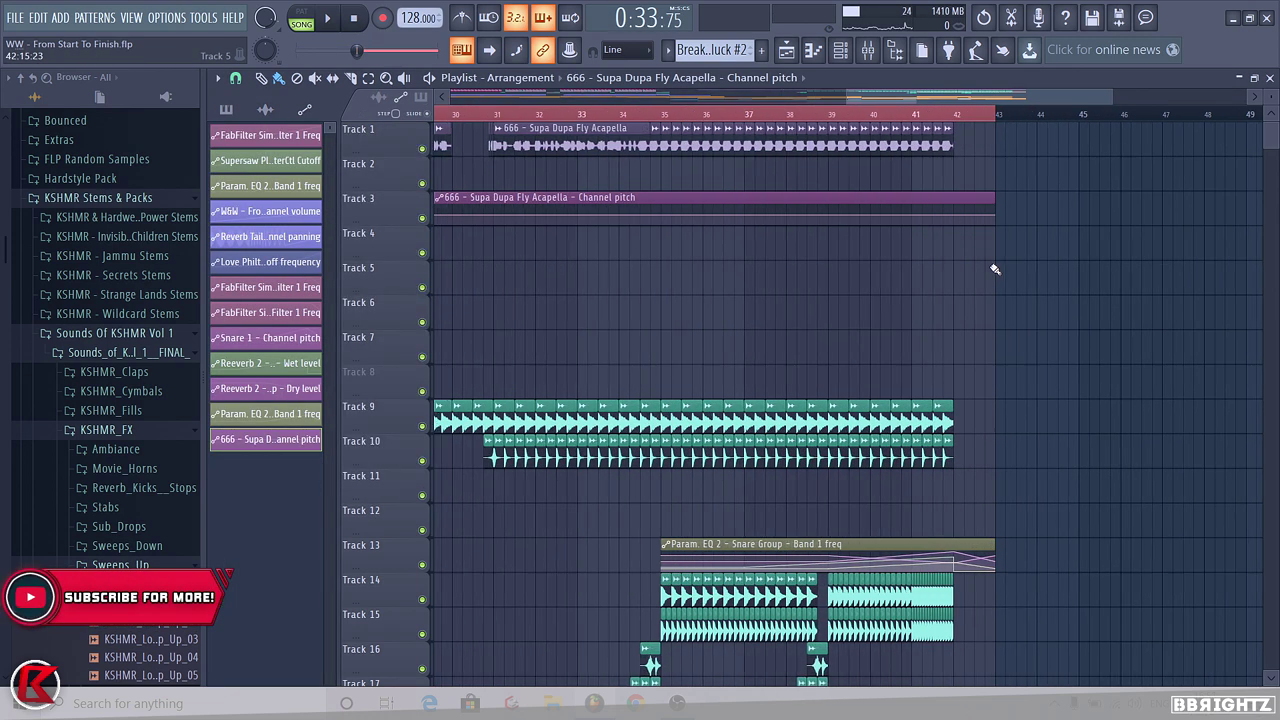
right_click(642, 214)
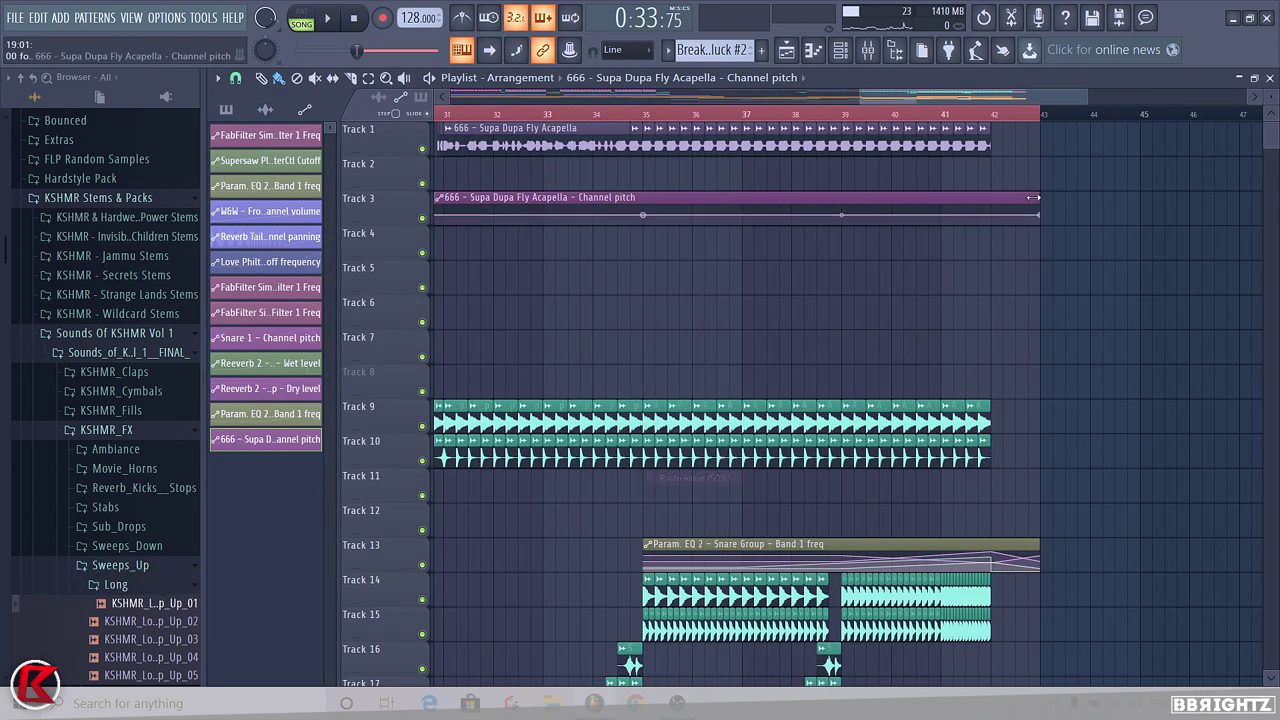
Play the build from bar 33 to hear the acapella with its pitch automation
key("space")
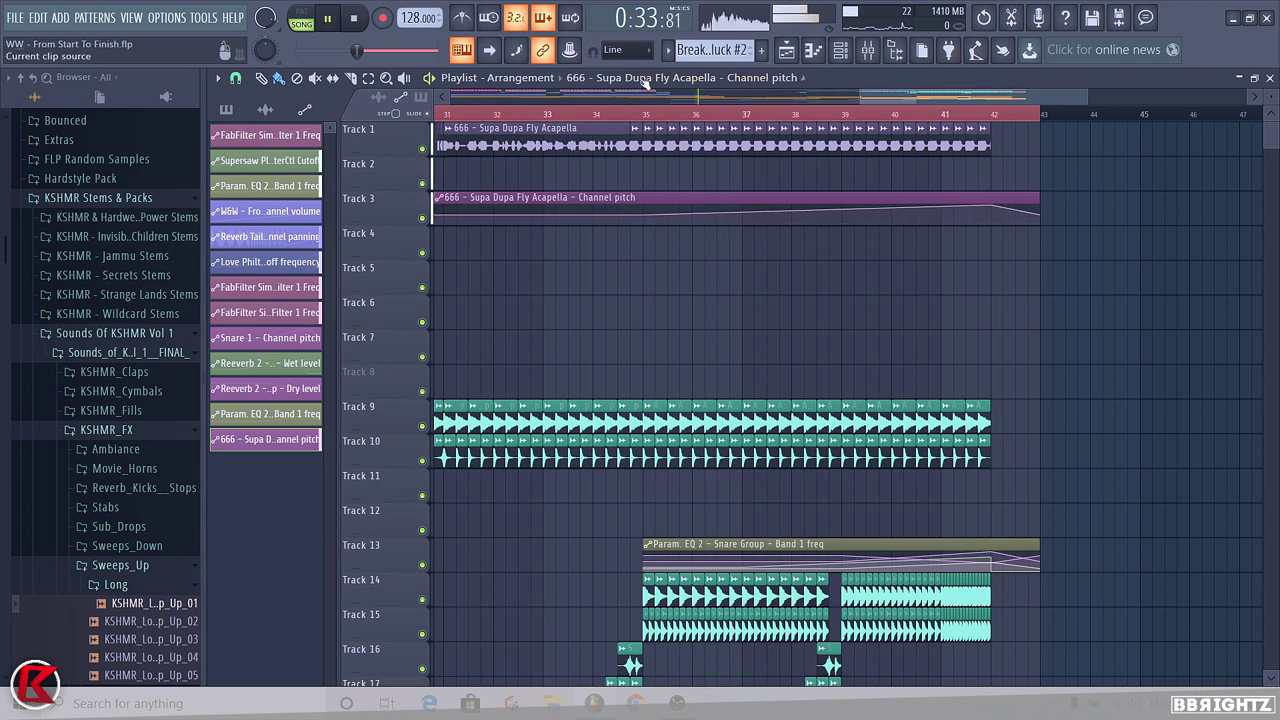
left_click(560, 114)
scroll(660, 230, "down", 3)
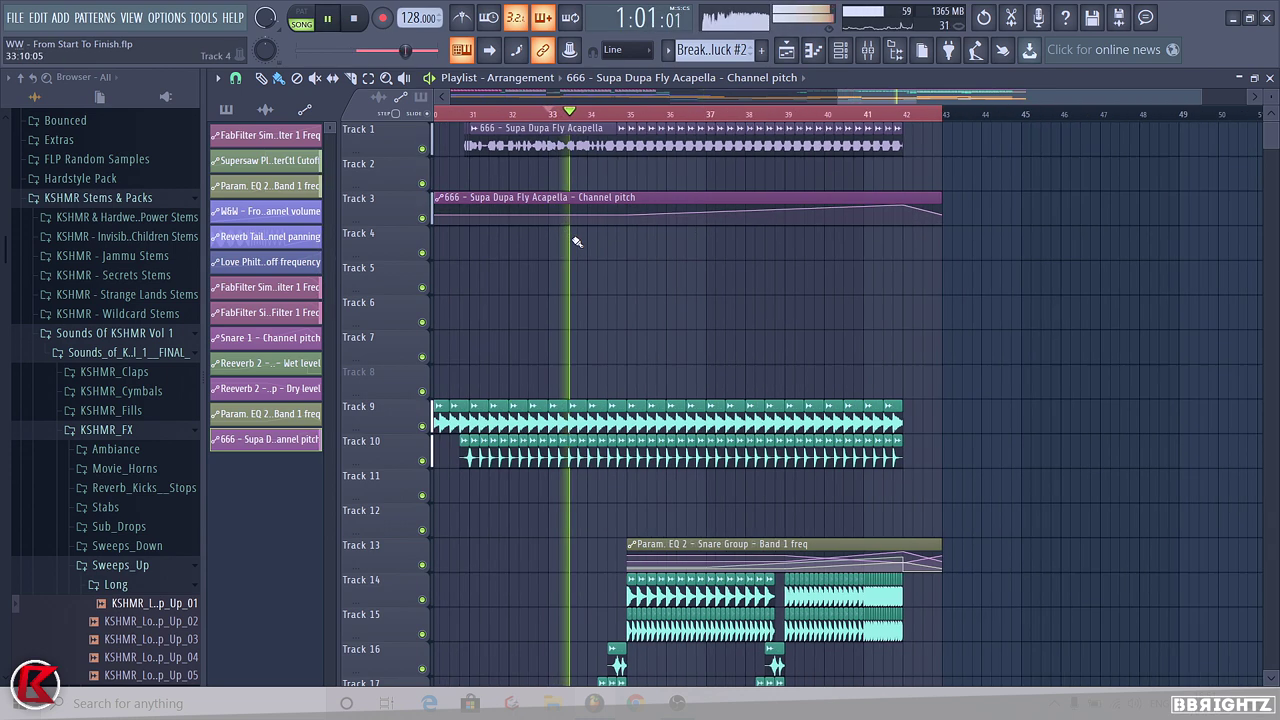
scroll(830, 220, "down", 2)
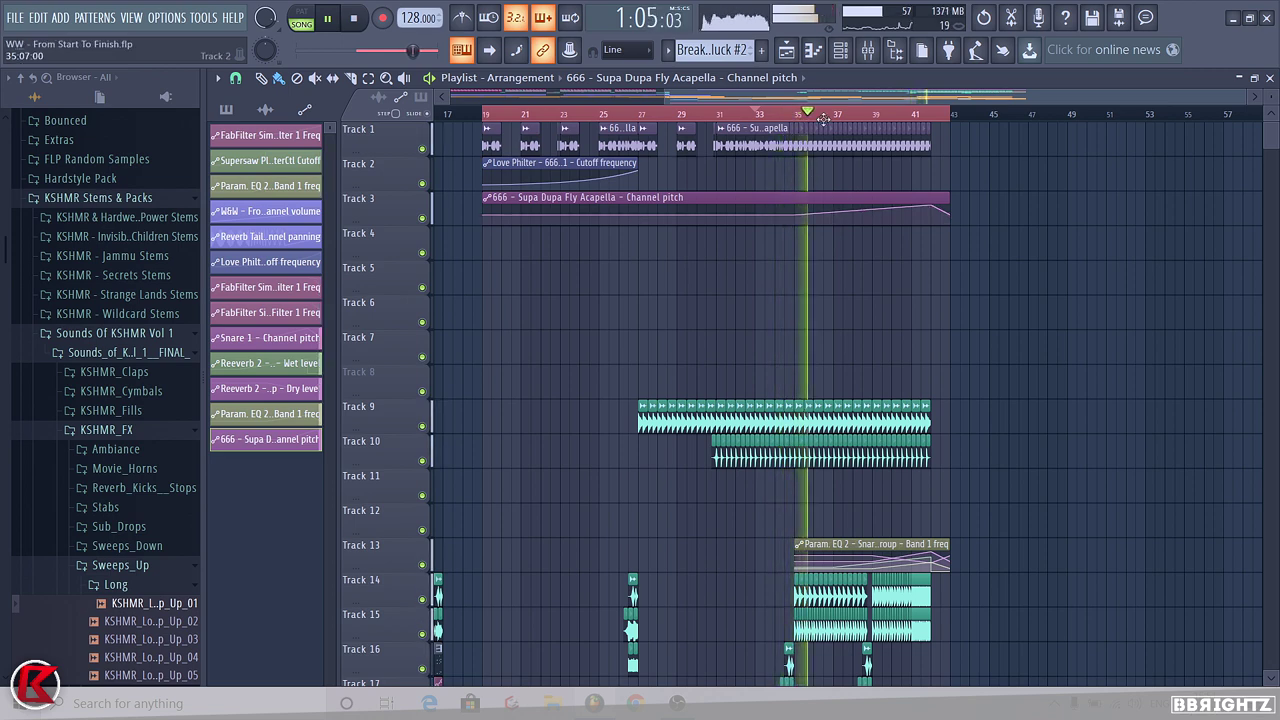
scroll(823, 119, "down", 2)
Play the build up to bar 42 and inspect the last acapella clips on Track 1 and their pitch automation
left_click(737, 51)
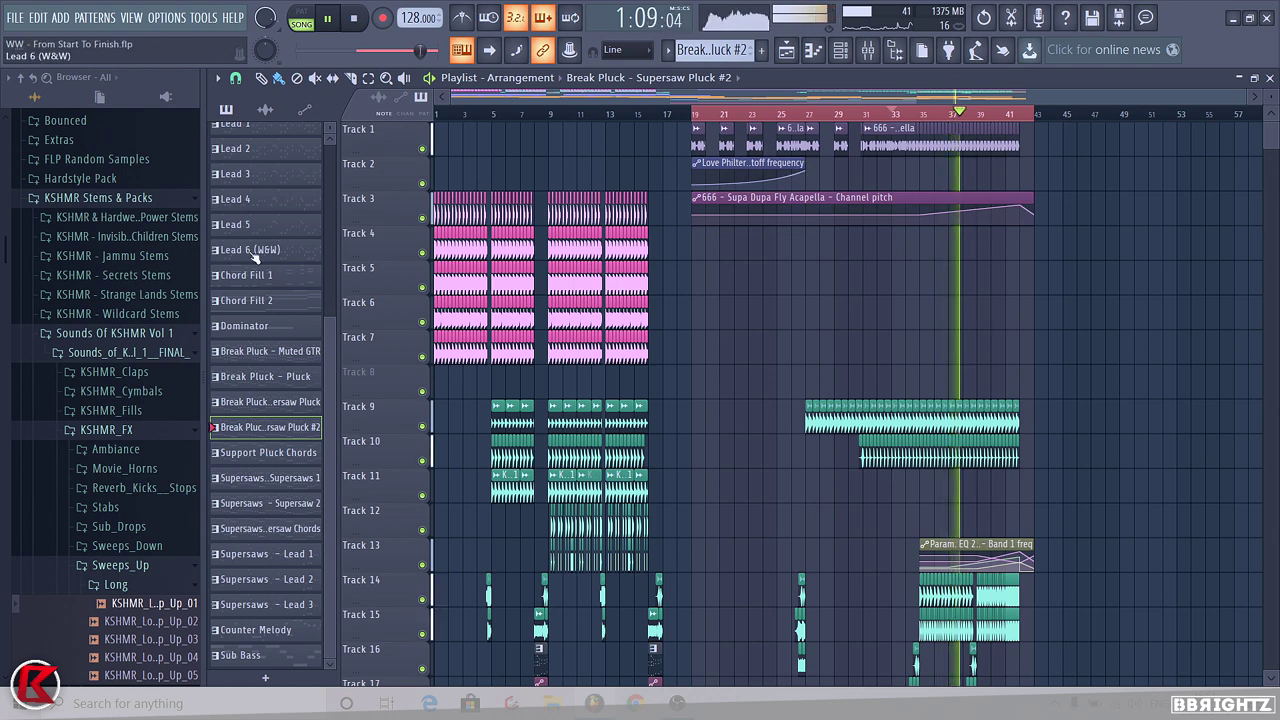
scroll(1056, 199, "up", 3)
left_click_drag(1014, 140, 797, 152)
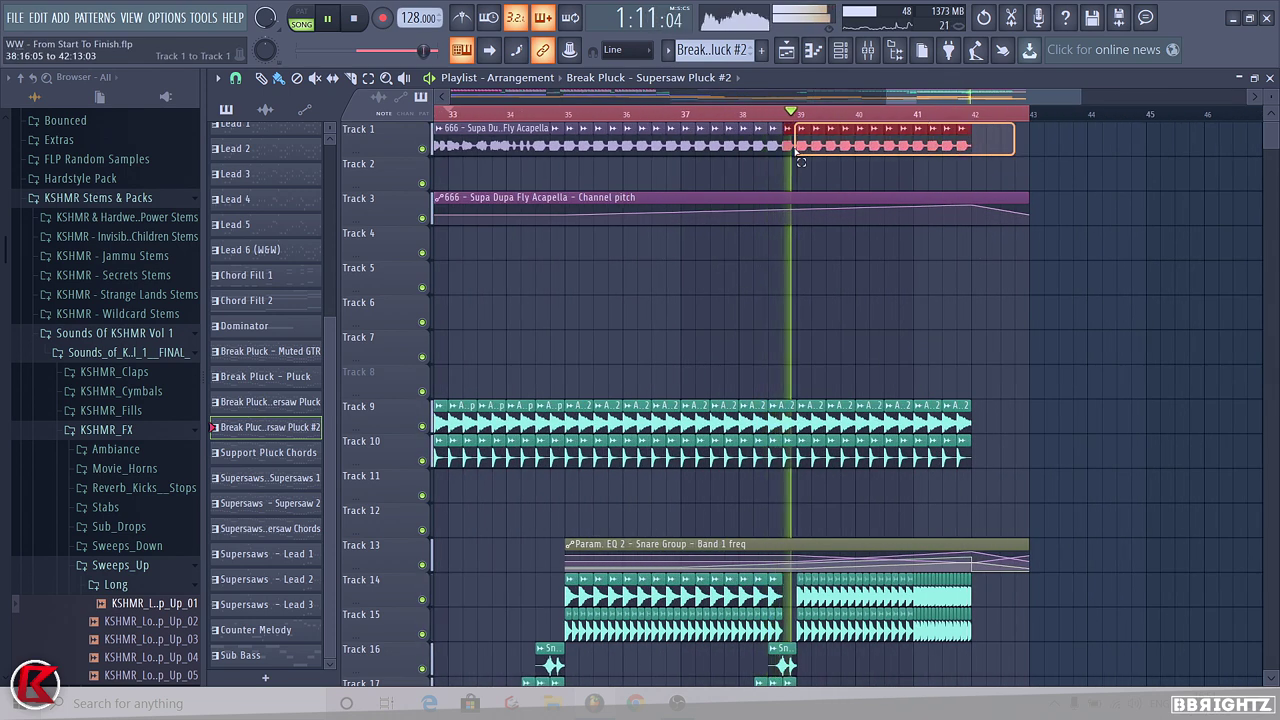
scroll(945, 152, "up", 2)
left_click_drag(986, 153, 983, 151)
left_click(1080, 151, "ctrl")
scroll(900, 190, "down", 2)
scroll(971, 155, "up", 4)
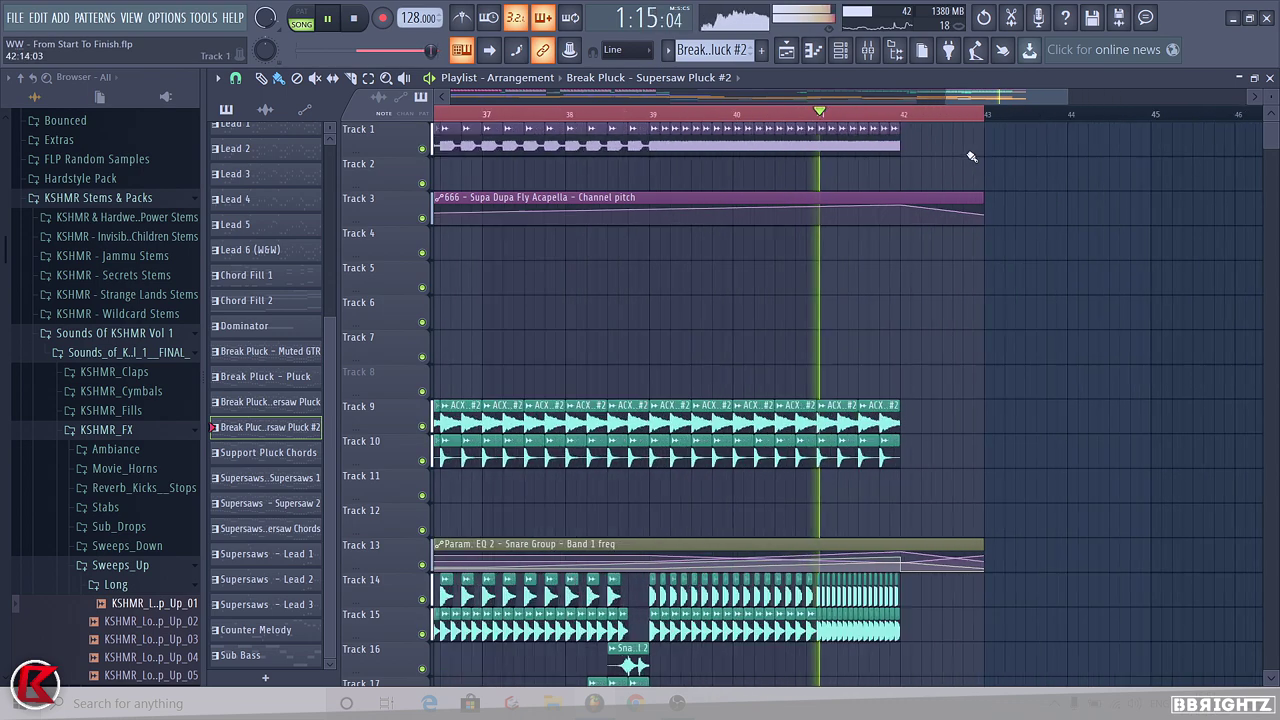
scroll(900, 170, "down", 6)
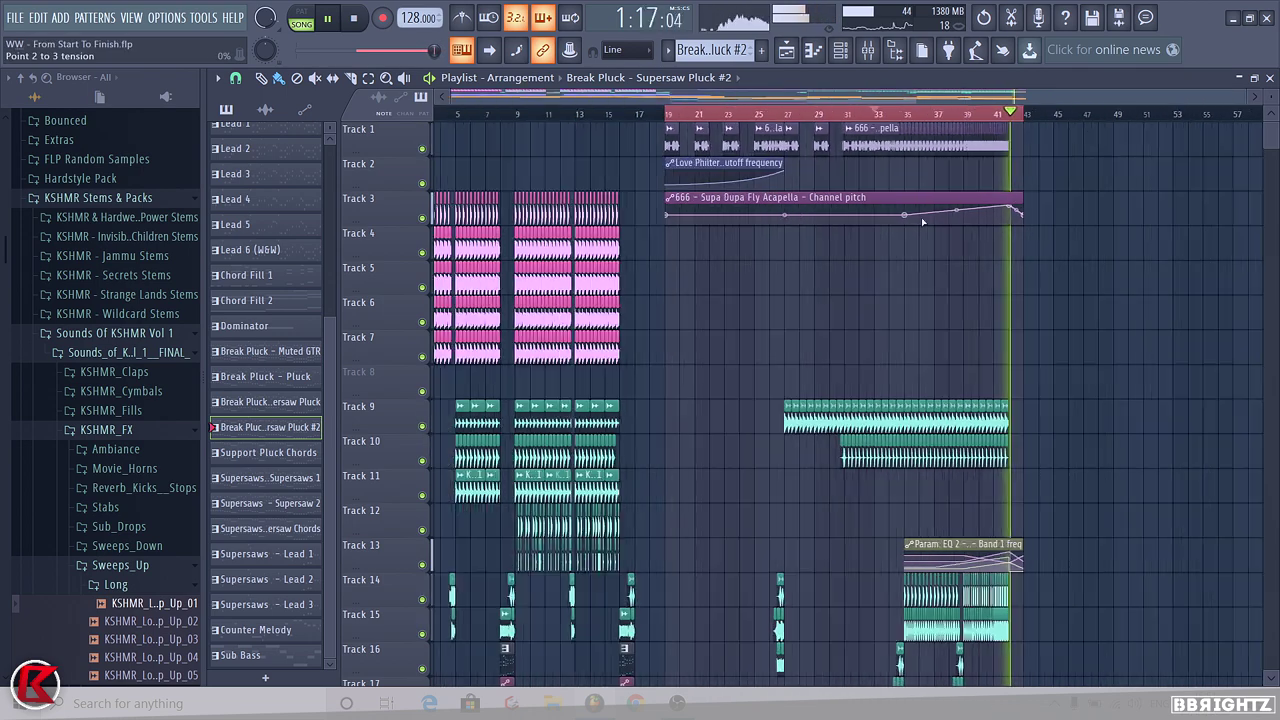
left_click(897, 150)
key("space")
Look over the lower tracks of the break and clear the timeline selection over bars 19 to 43
scroll(897, 150, "down", 7)
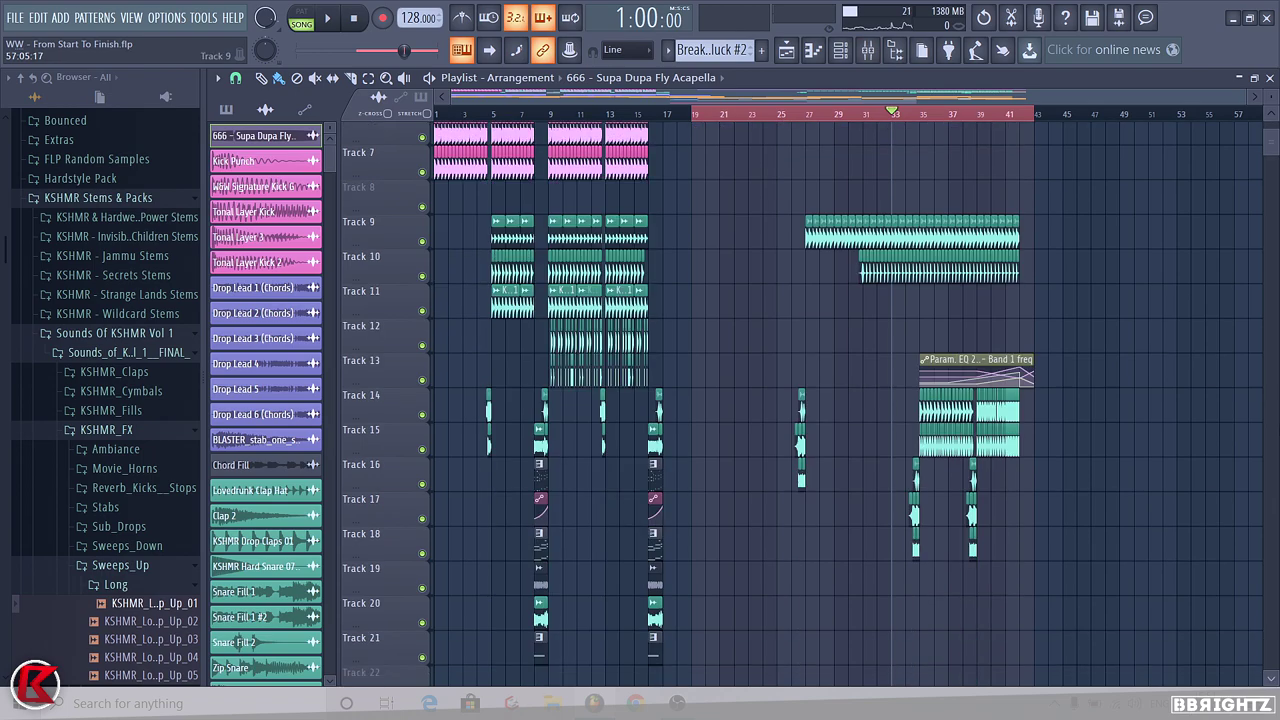
scroll(1274, 355, "down", 3)
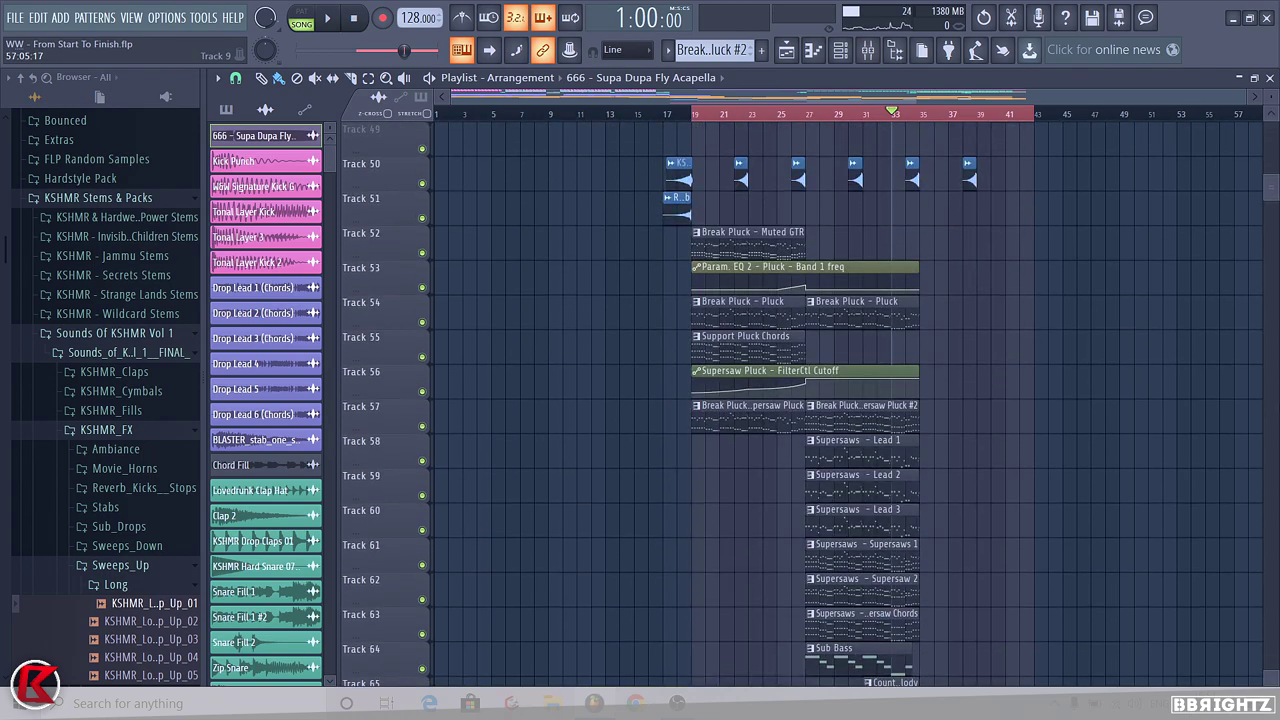
scroll(1274, 355, "up", 10)
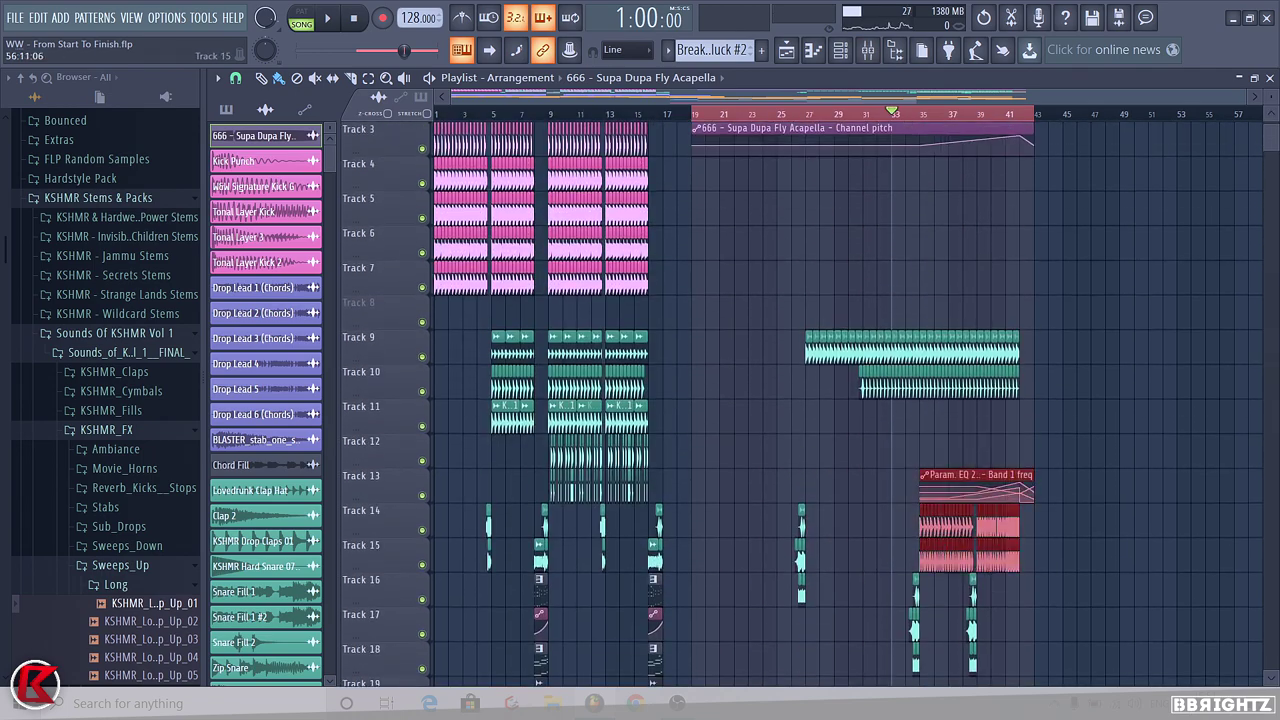
left_click(1007, 114)
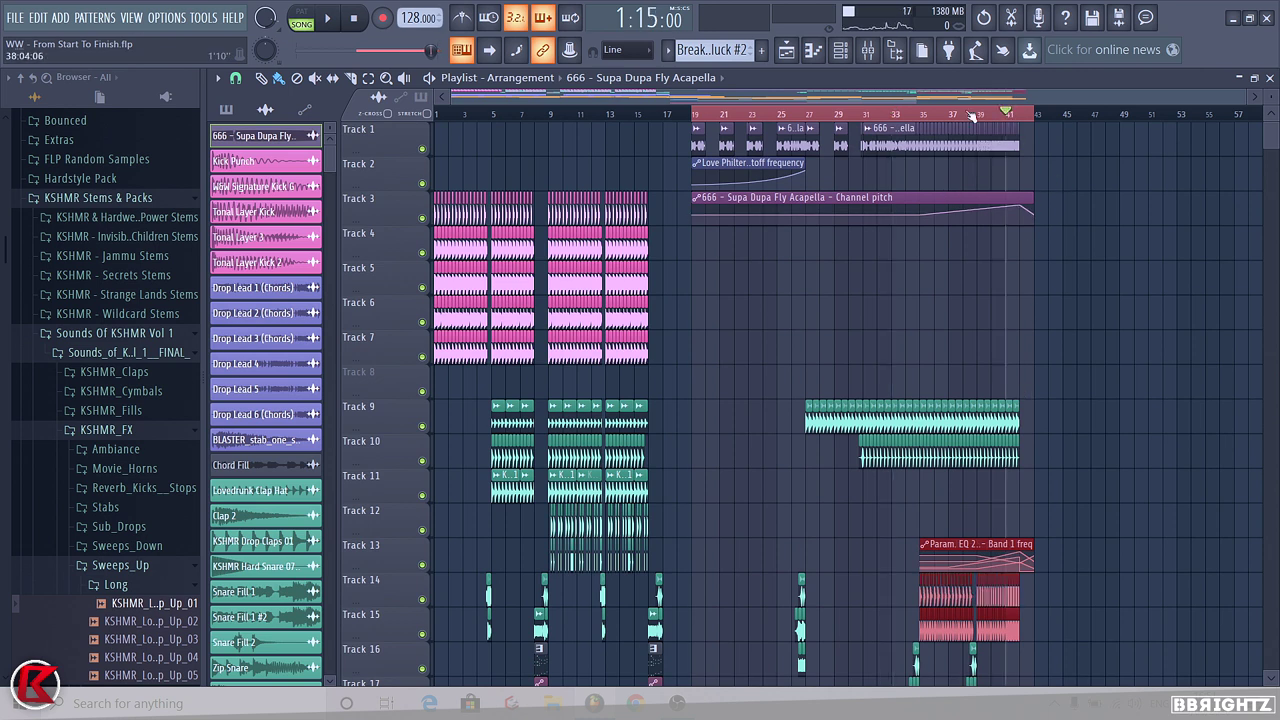
left_click(1033, 118, "ctrl")
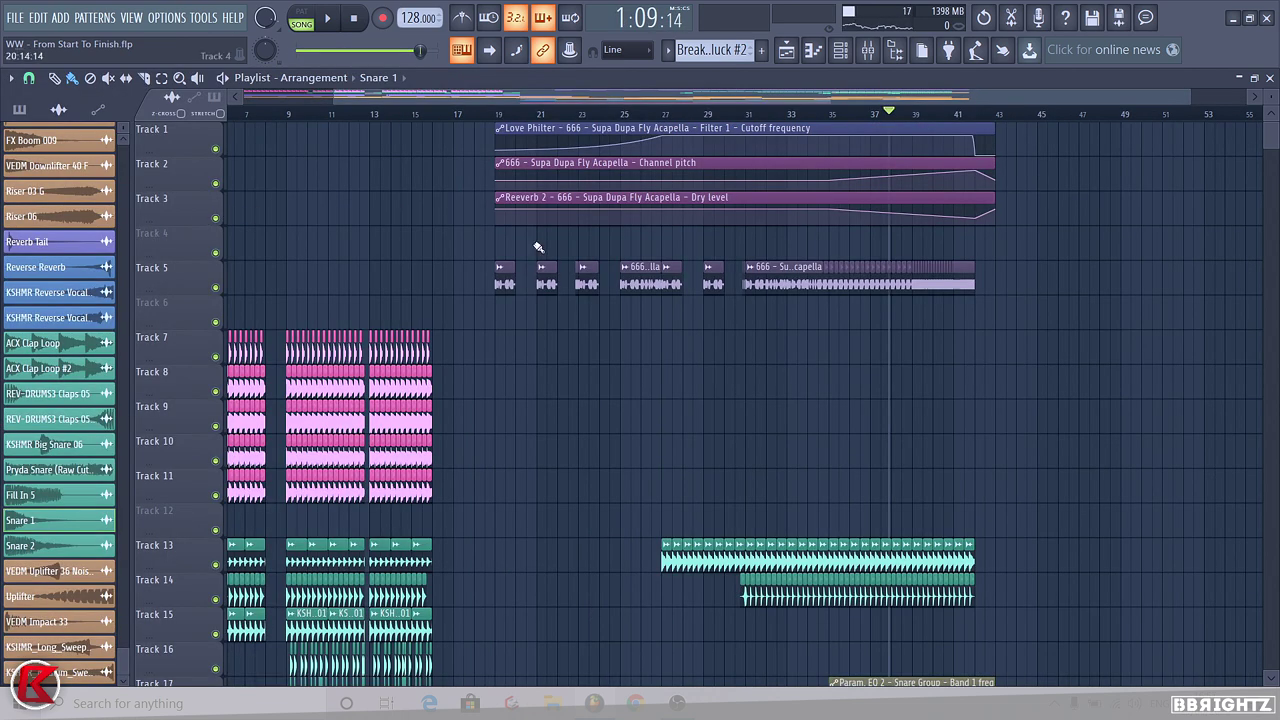
Solo the acapella on Track 5 together with its filter, pitch and reverb automation on Tracks 1 to 3
left_click_drag(452, 207, 583, 207)
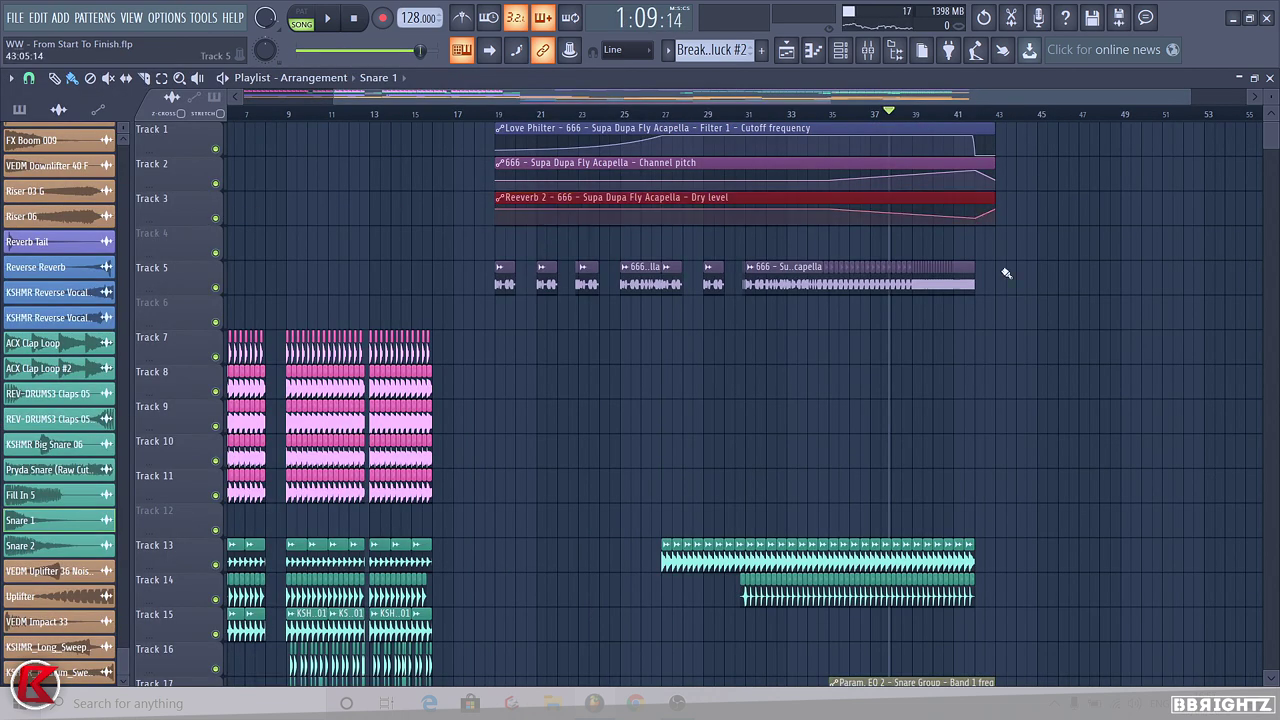
left_click(1094, 274, "ctrl")
right_click(214, 219)
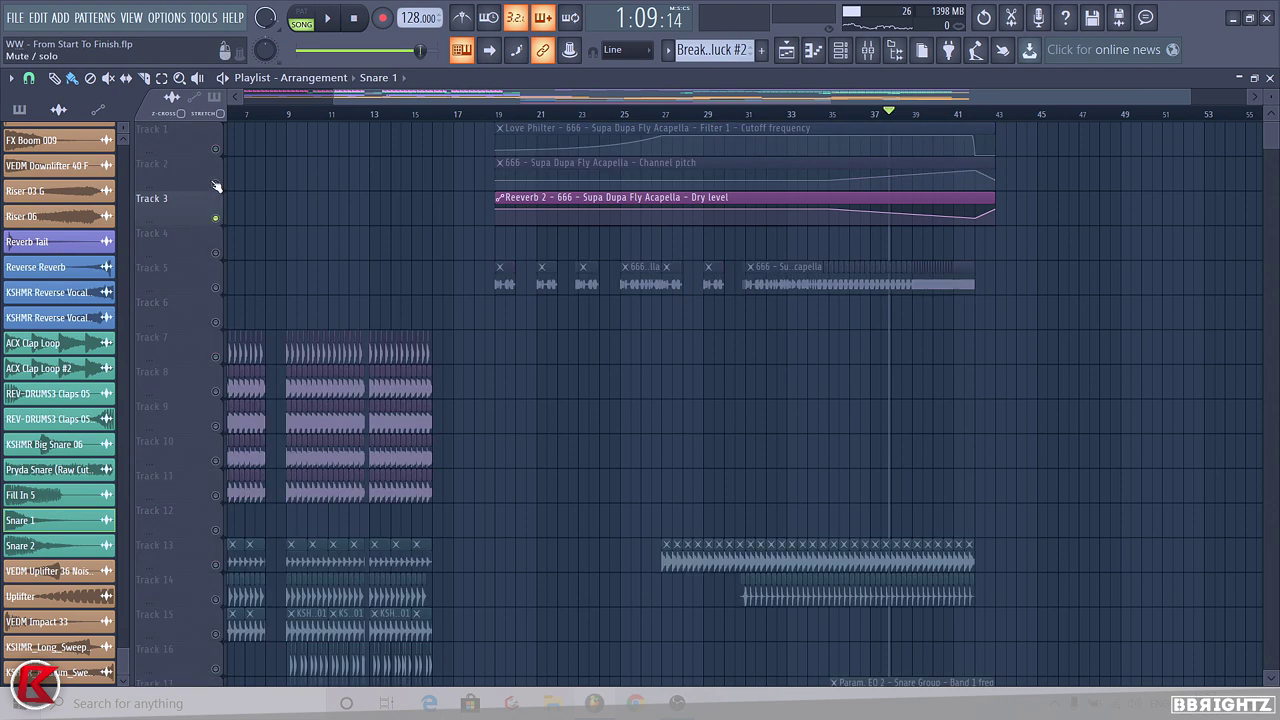
left_click(215, 184)
left_click(216, 149)
left_click(215, 288)
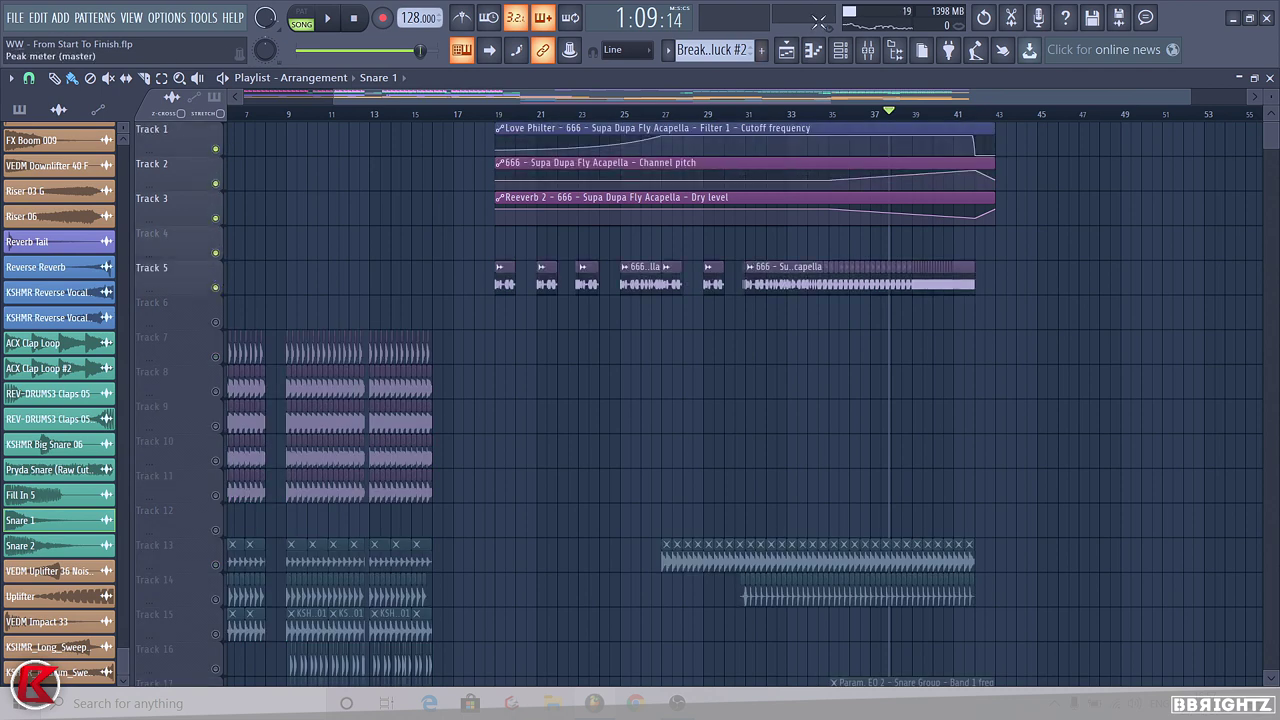
Examine the ValhallaVintageVerb and Fruity Reeverb 2 effects on the acapella's mixer insert
left_click(869, 52)
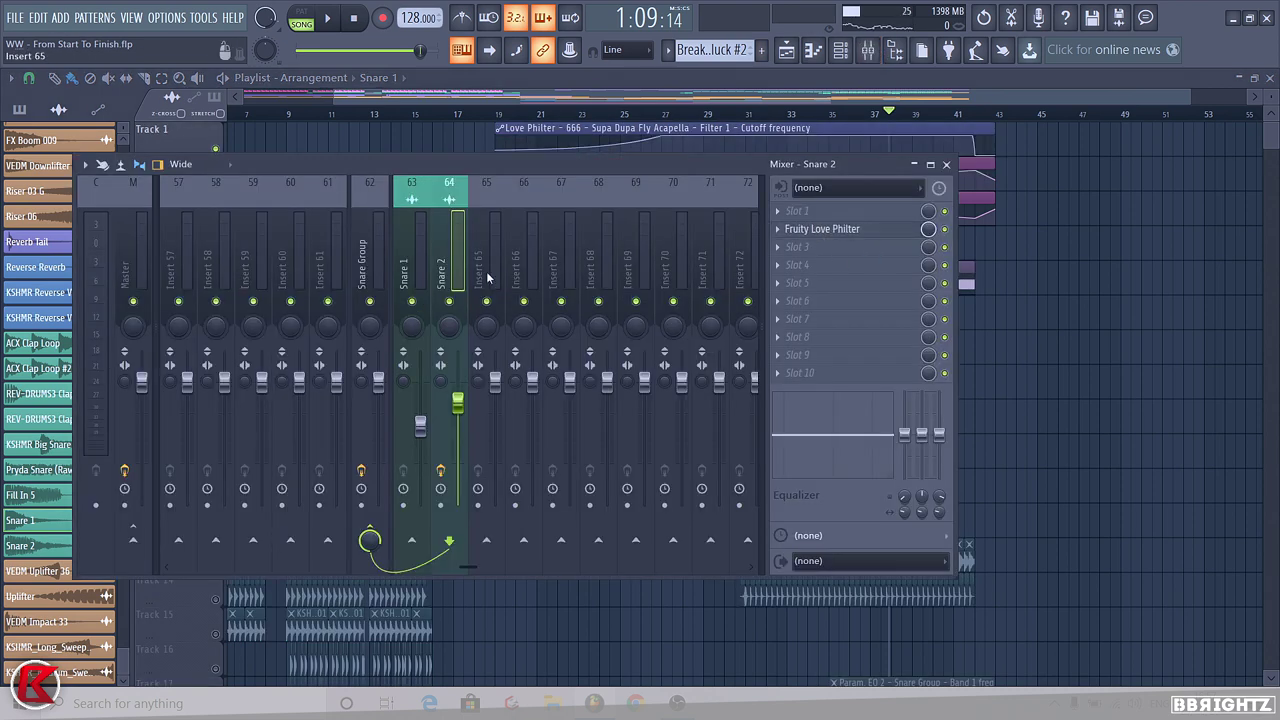
scroll(489, 277, "up", 12)
left_click(589, 266)
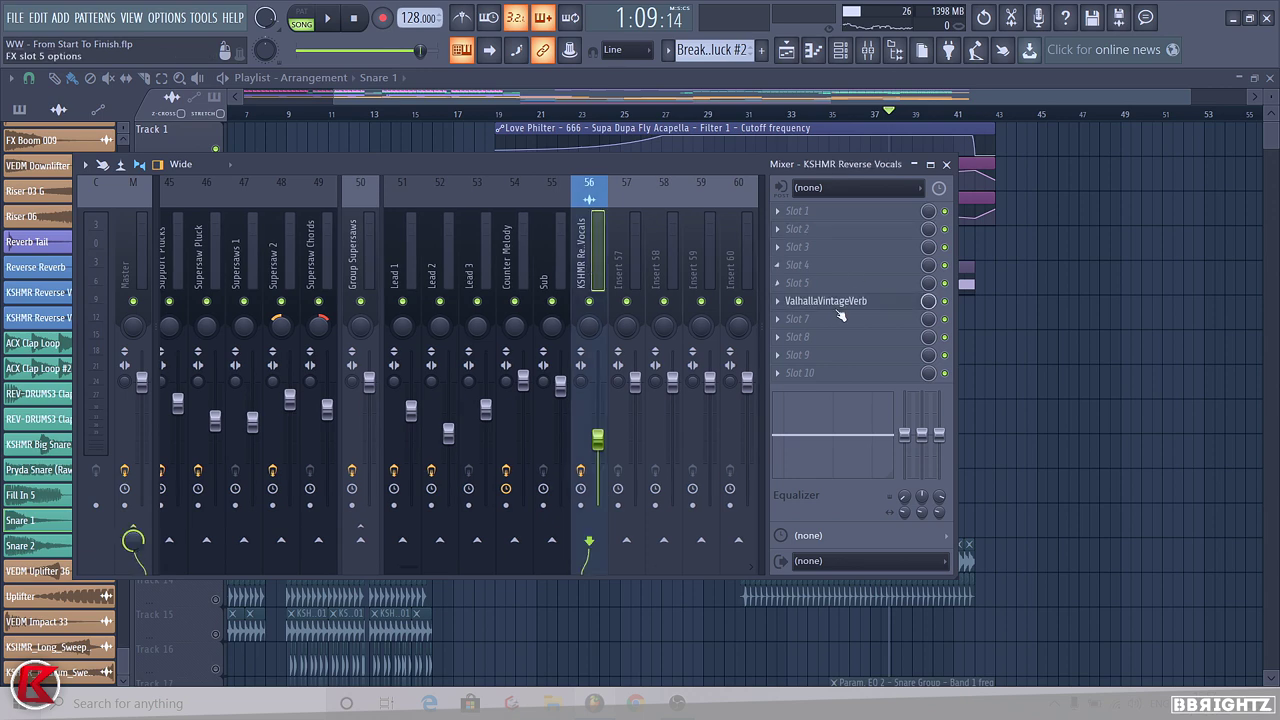
scroll(454, 270, "up", 15)
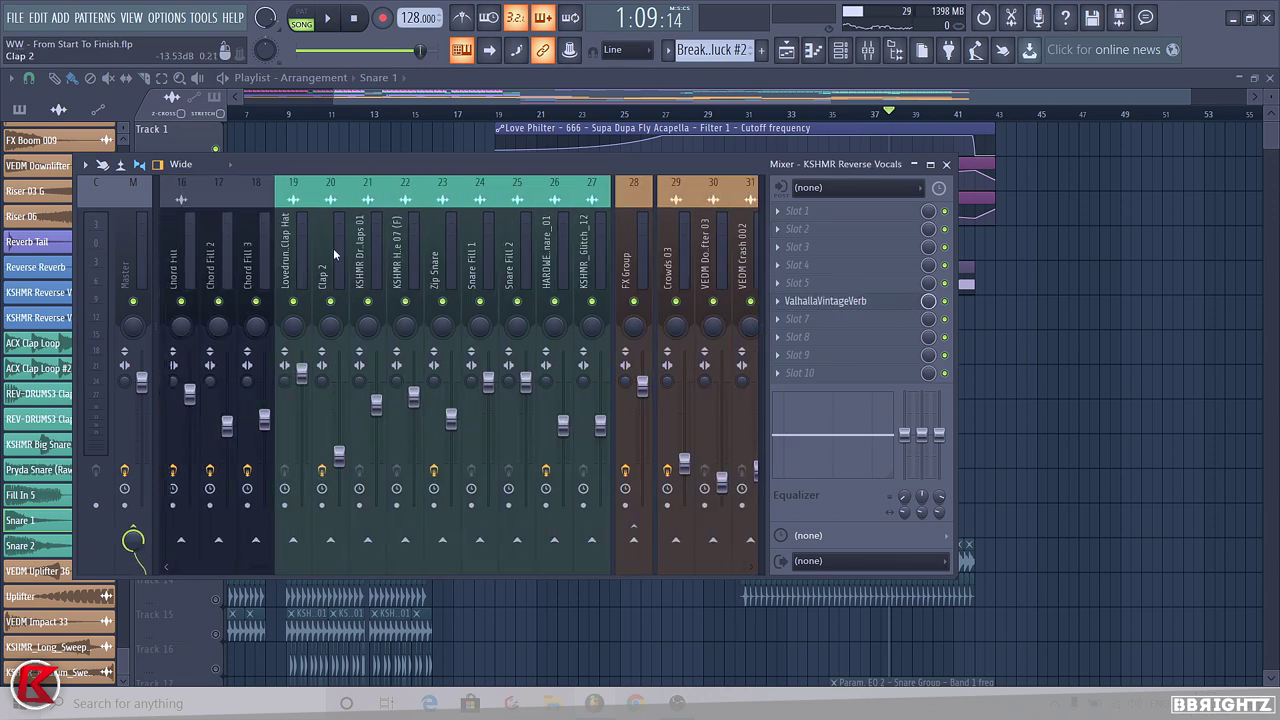
left_click(170, 256)
left_click(825, 354)
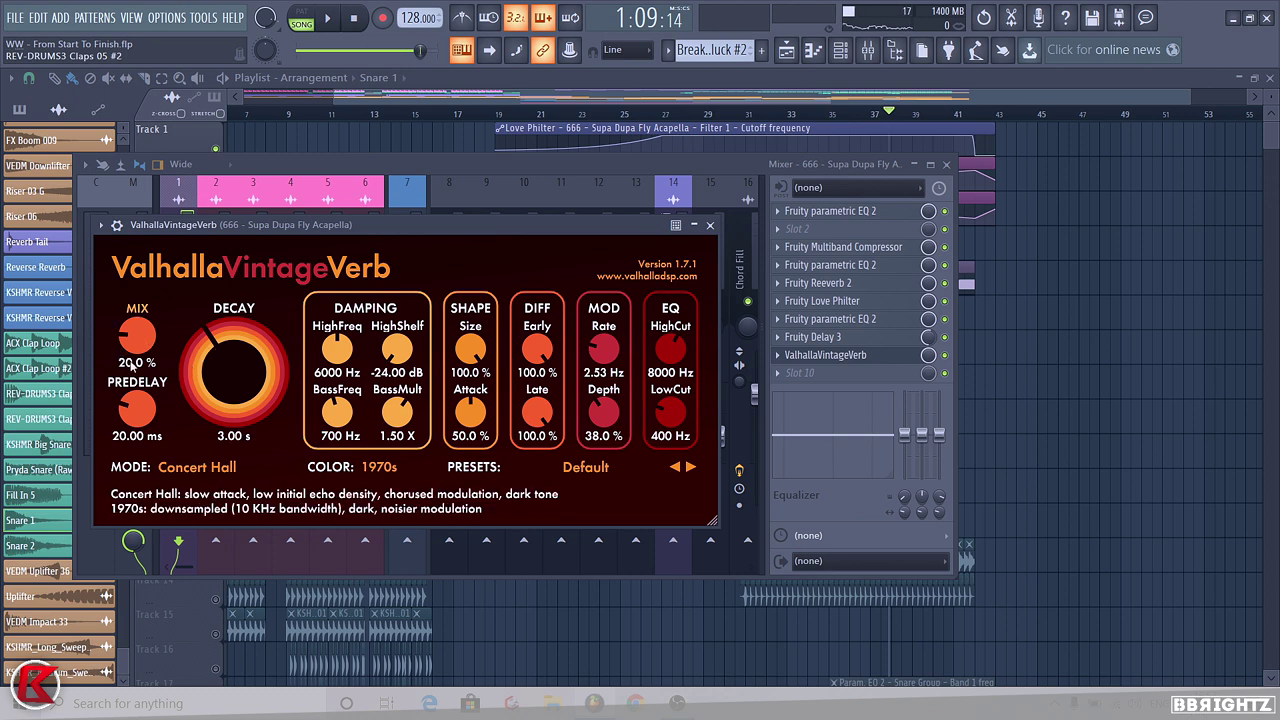
left_click(710, 224)
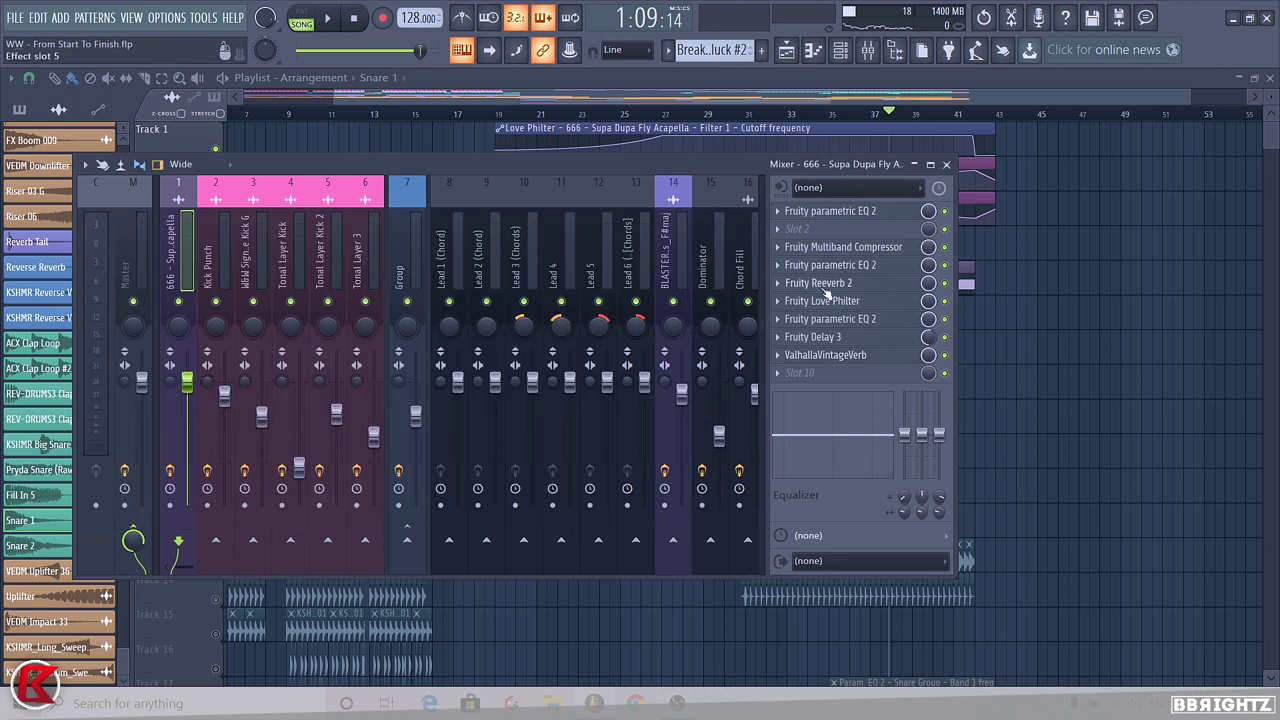
left_click(825, 287)
key("F5")
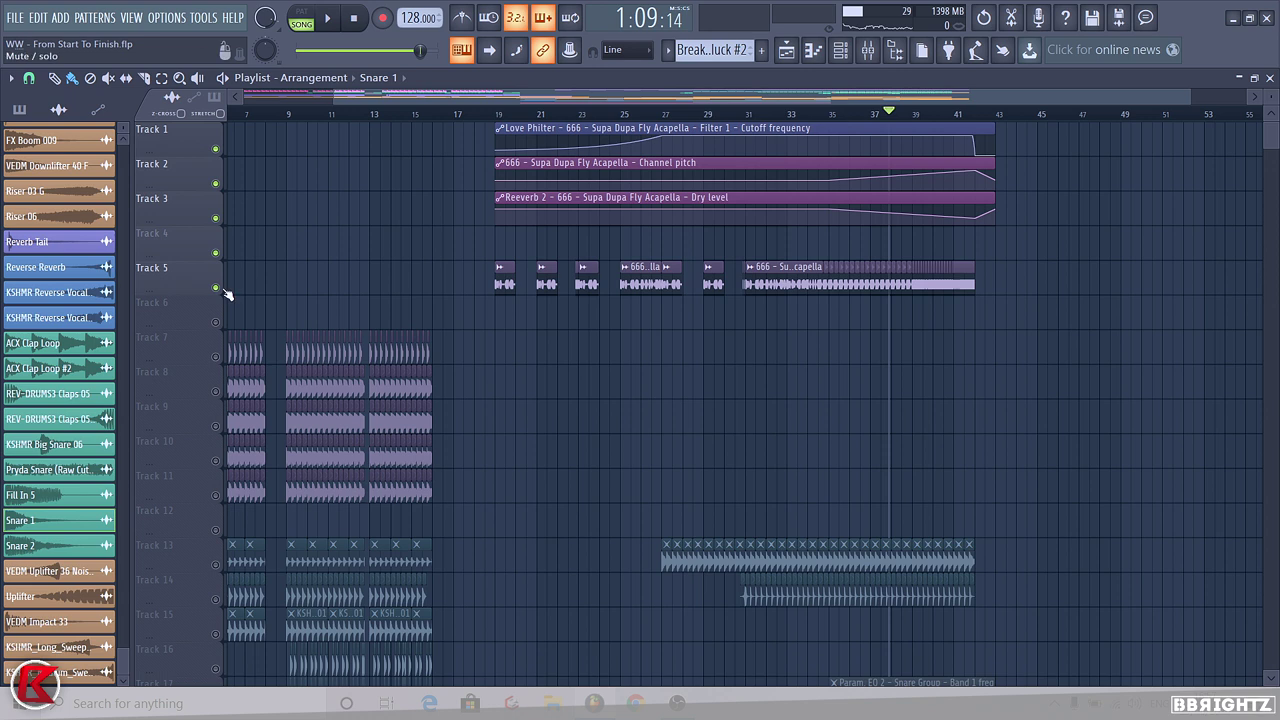
Play the soloed acapella from about bar 40 to hear how its reverb ends
key("space")
left_click(936, 116)
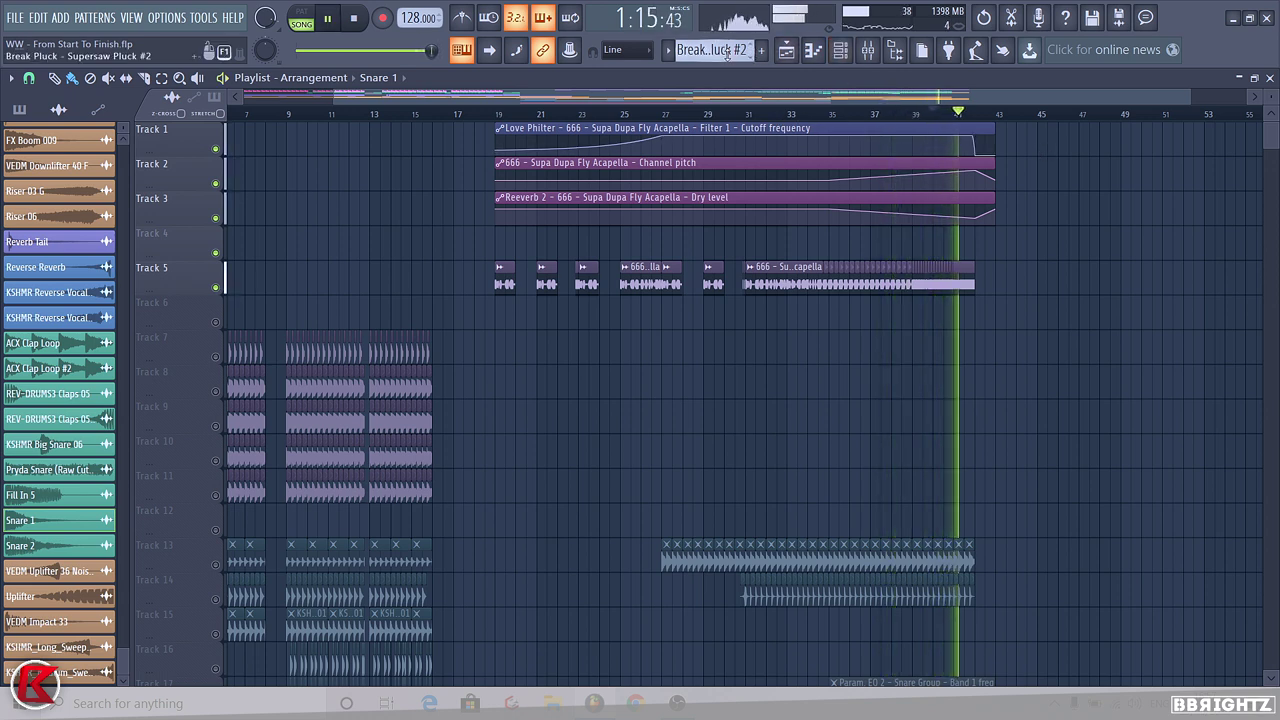
key("space")
left_click(867, 51)
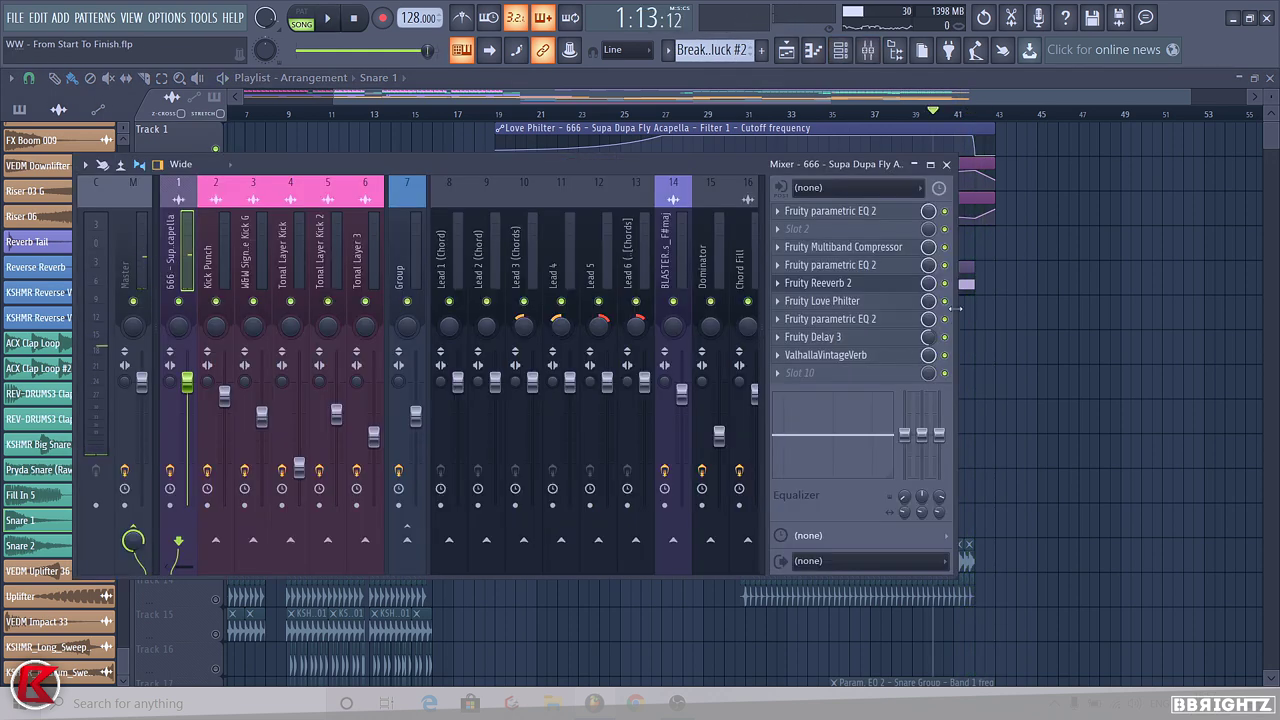
left_click(803, 372)
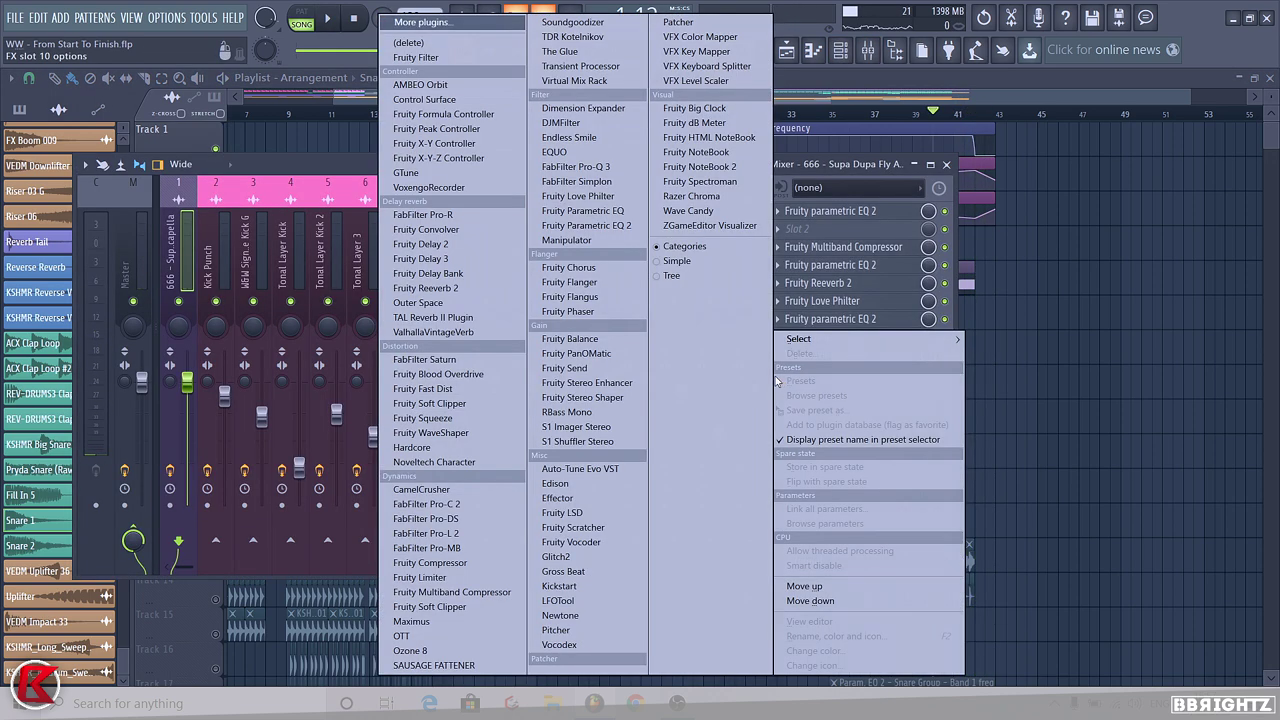
left_click(1166, 227)
Add Fruity Balance in slot 10 of the acapella's mixer insert and create an automation clip for its volume
left_click(868, 52)
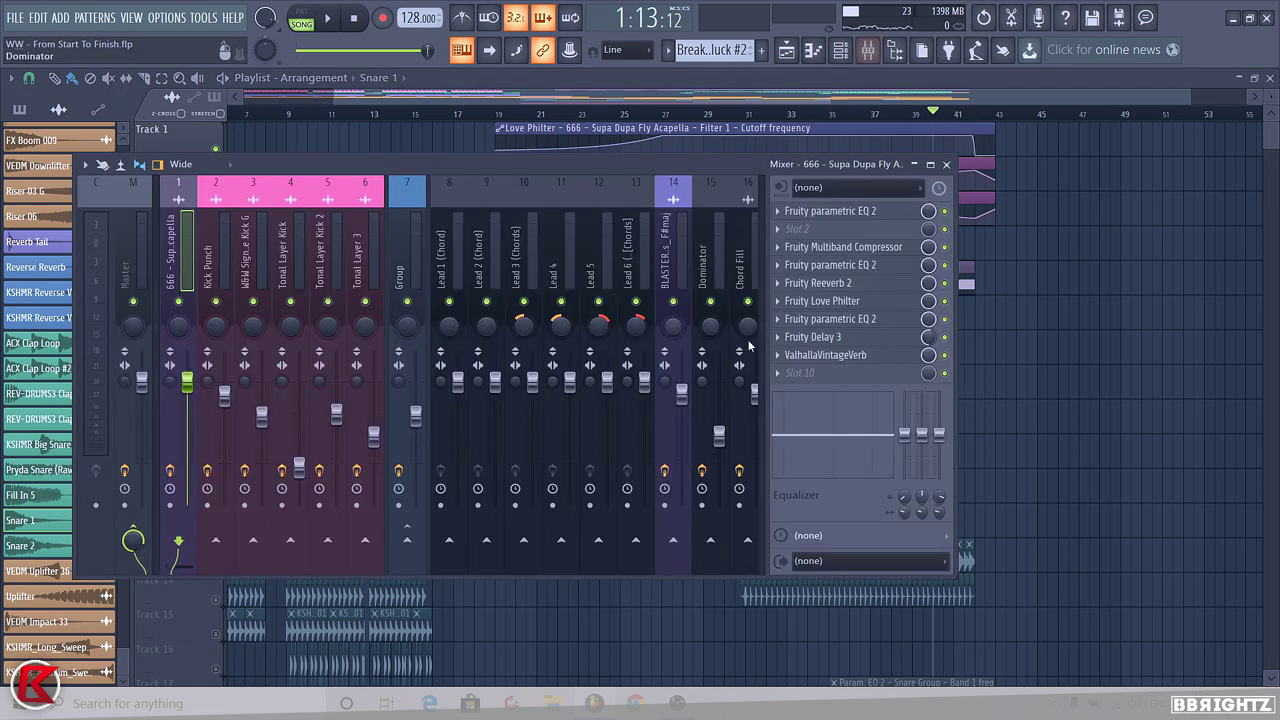
left_click(801, 373)
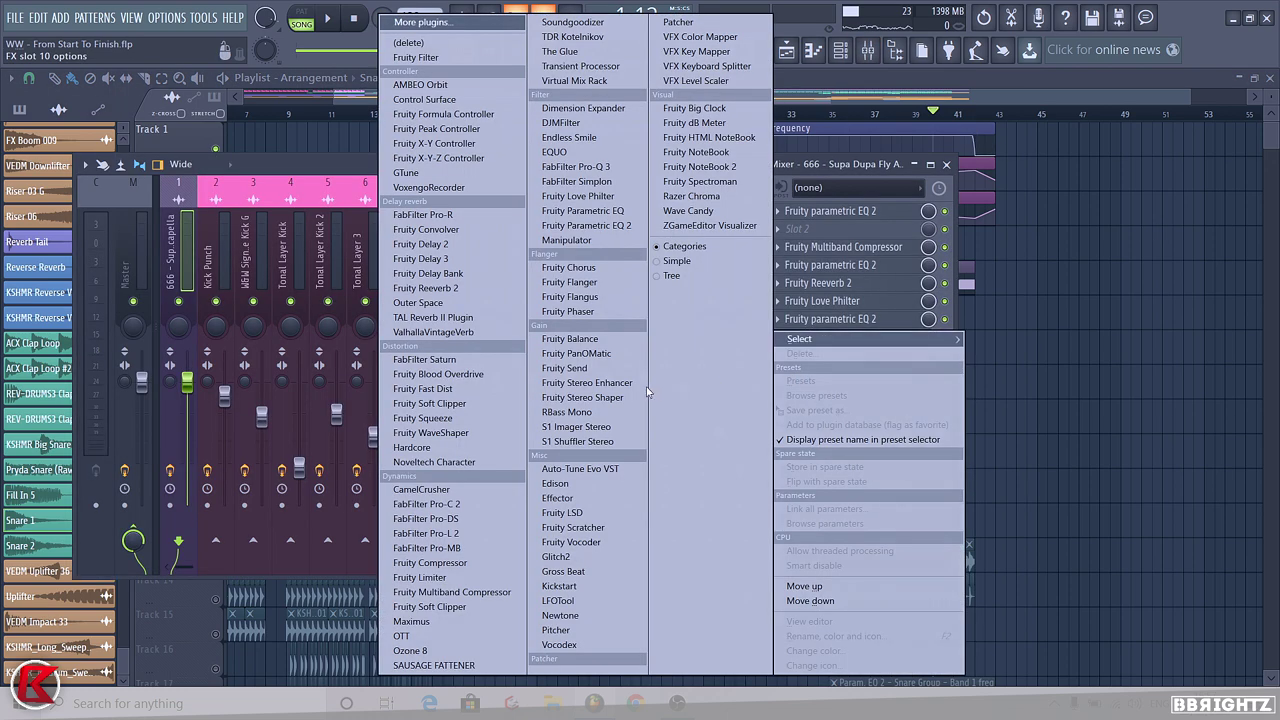
left_click(200, 289)
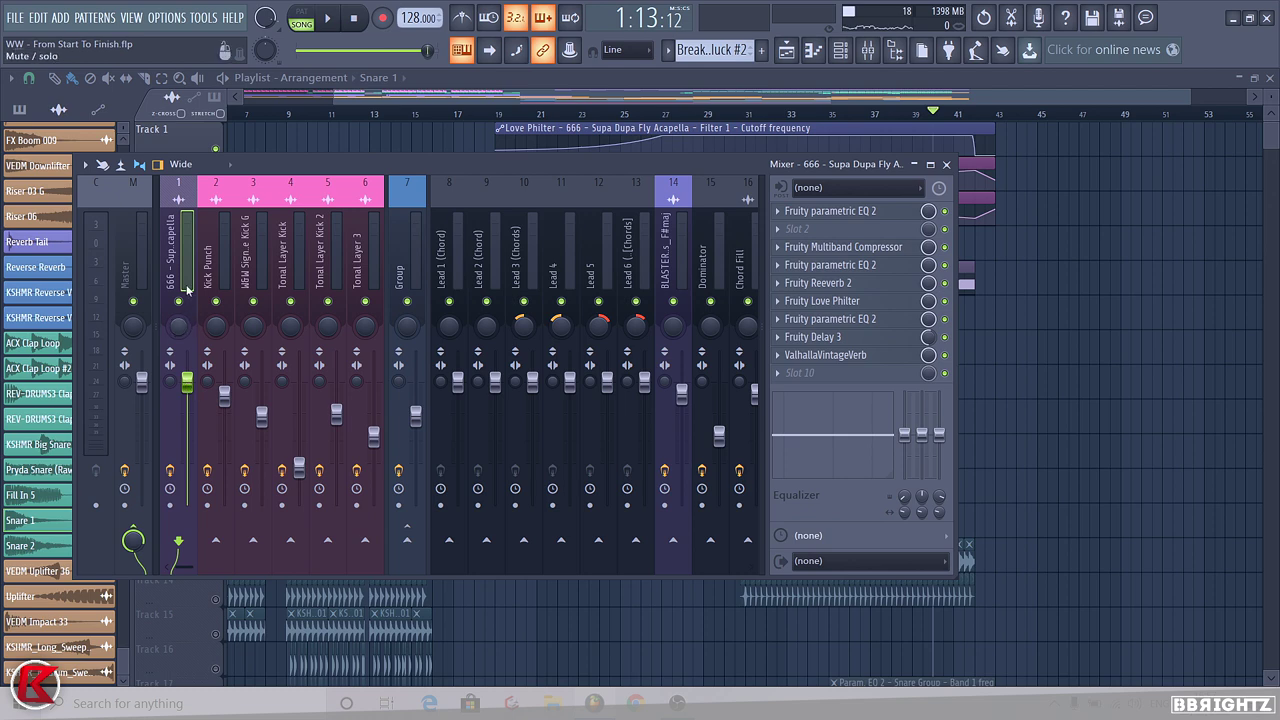
left_click(800, 373)
left_click(588, 340)
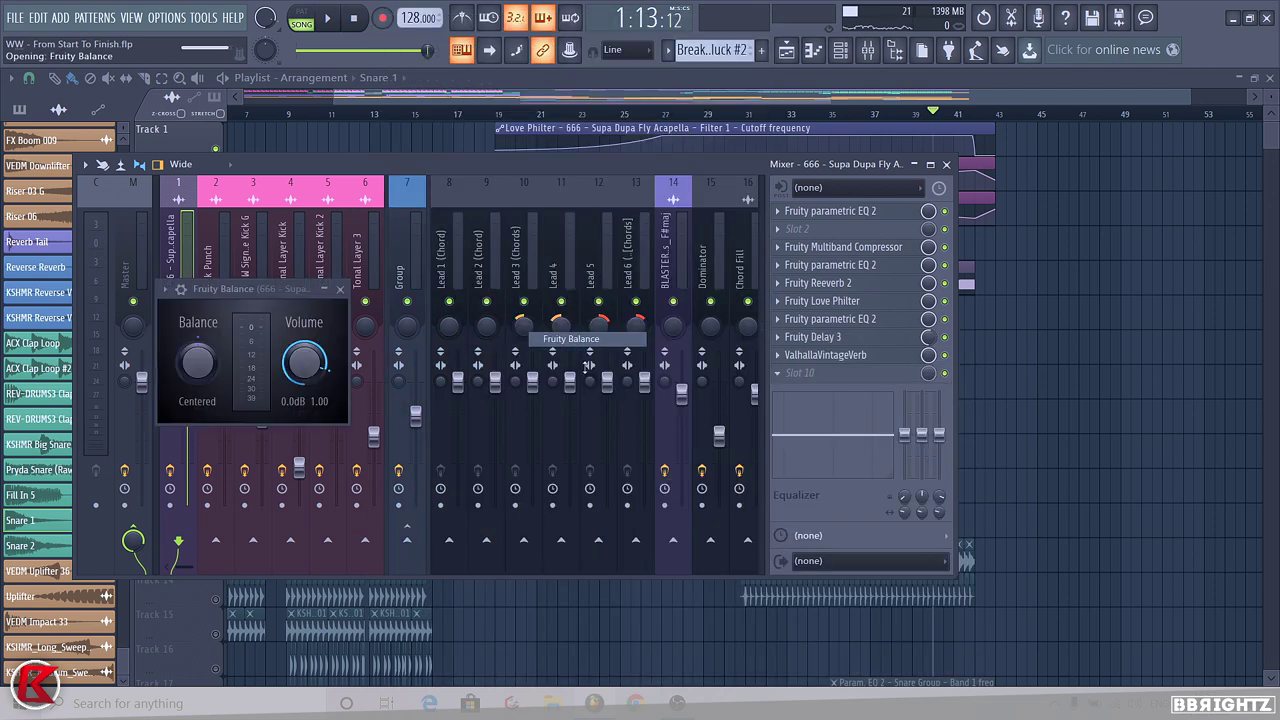
right_click(300, 375)
left_click(360, 471)
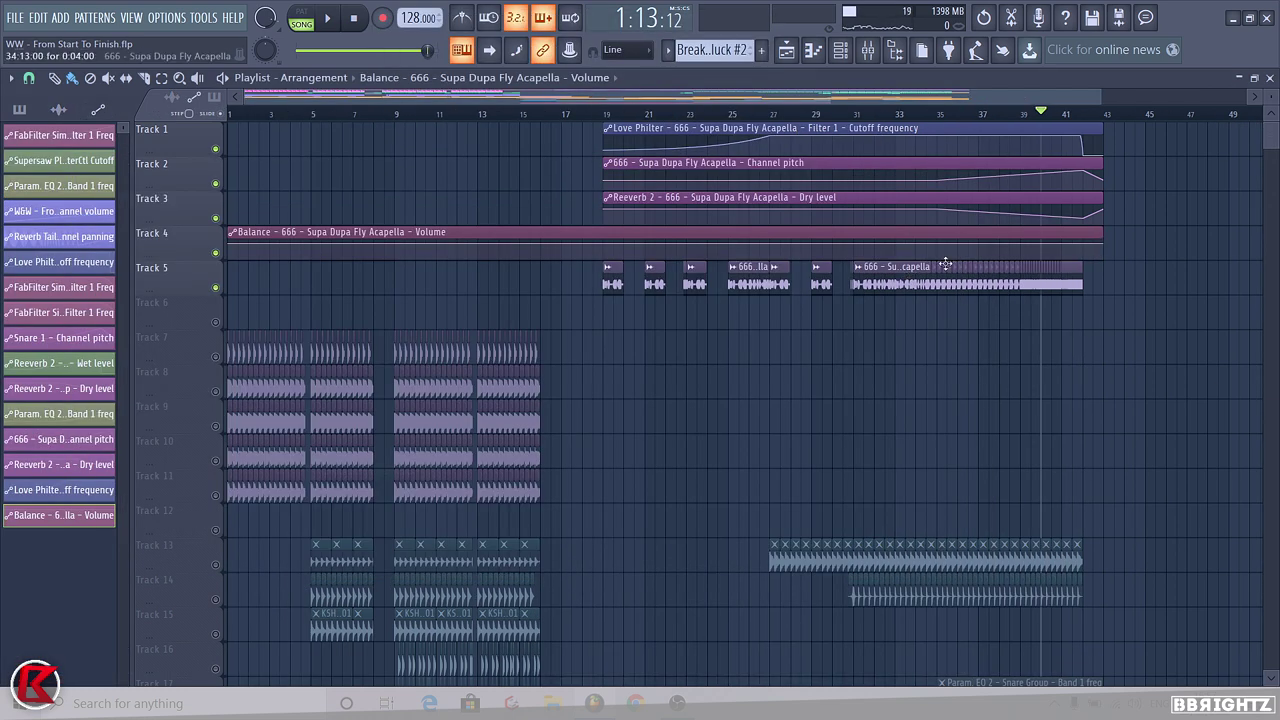
Fit the acapella's volume automation clip to bars 19 to 43 on Track 4 and drop the level sharply at bar 42
left_click_drag(1103, 245, 540, 246)
left_click_drag(513, 232, 1083, 247)
right_click(604, 246)
left_click(648, 491)
right_click(1084, 247)
left_click(1130, 507)
right_click(1085, 259)
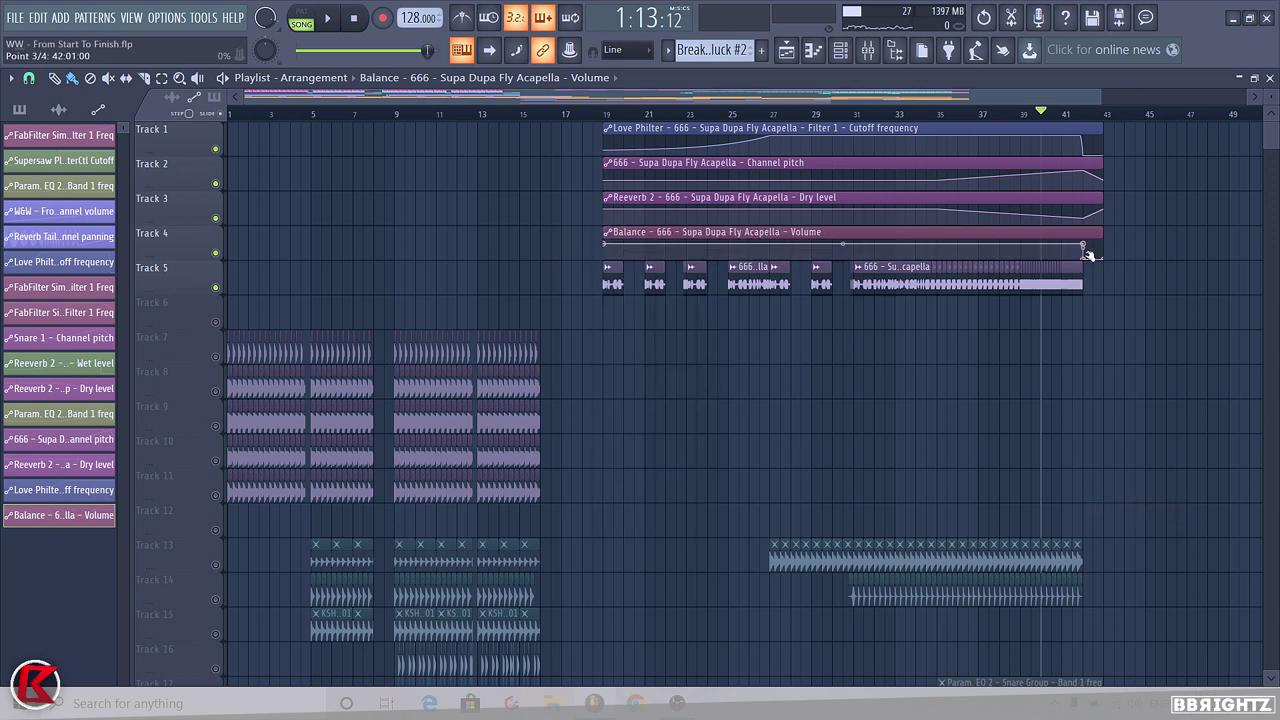
Play the soloed acapella from bar 40 past bar 42 to check the volume cut
key("space")
scroll(1128, 294, "up", 4)
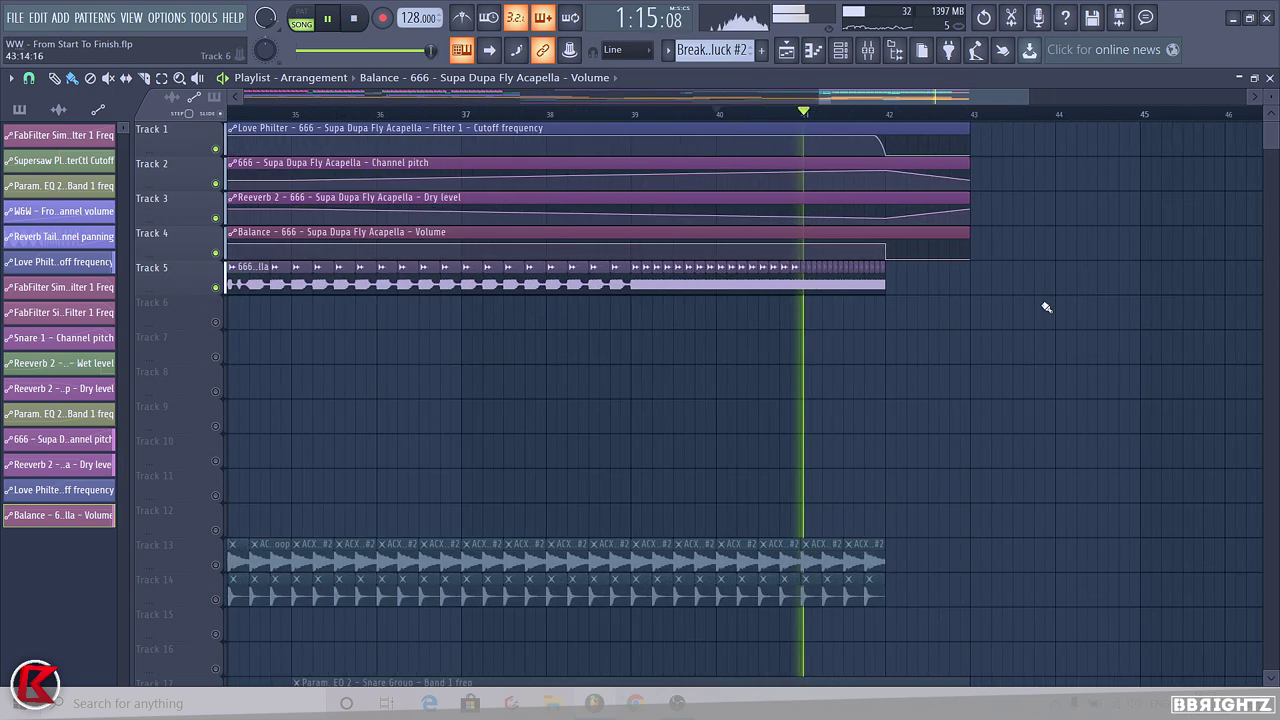
scroll(1046, 307, "up", 2)
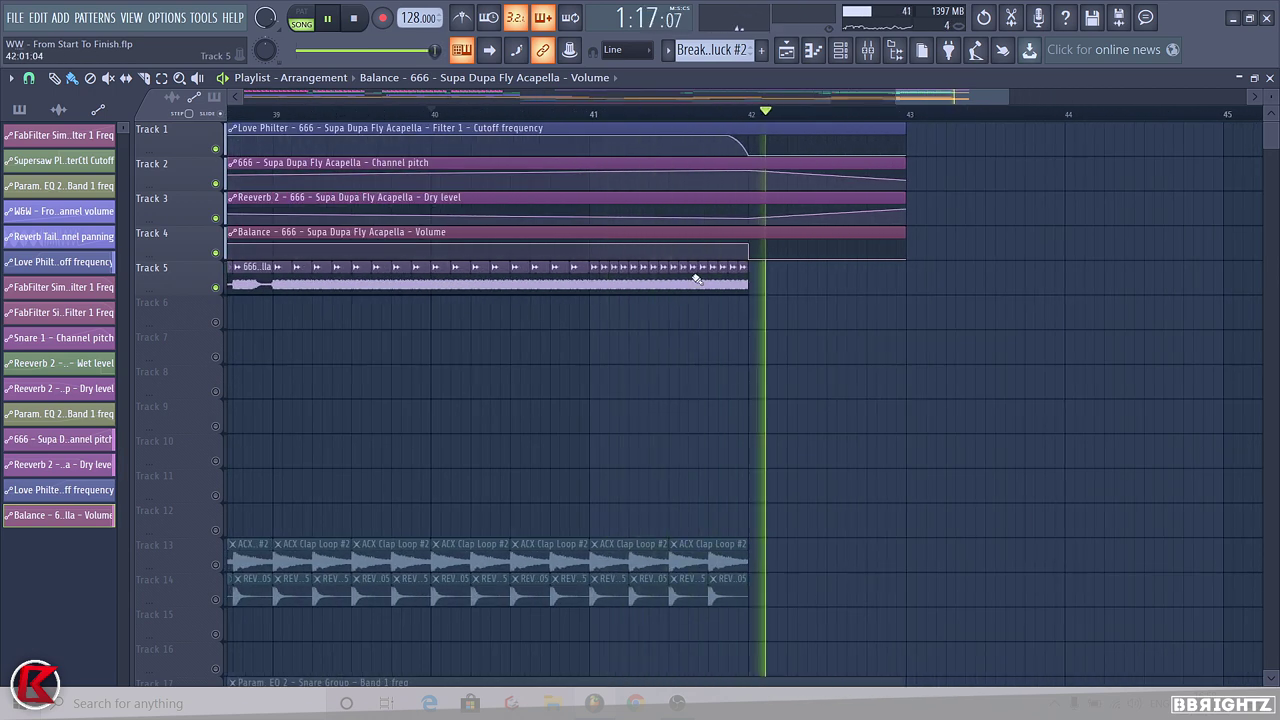
scroll(697, 279, "down", 2)
key("space")
Turn off the track solo and play the end of the build with all tracks from bar 40
right_click(215, 287)
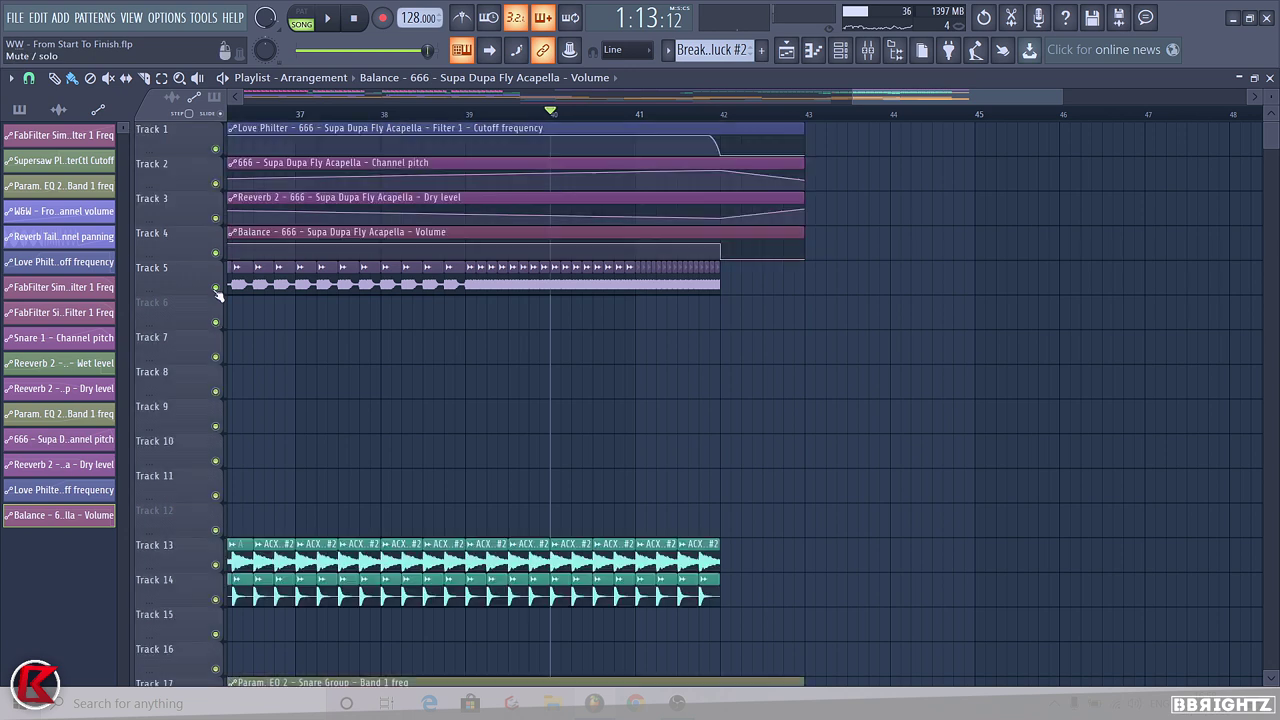
key("space")
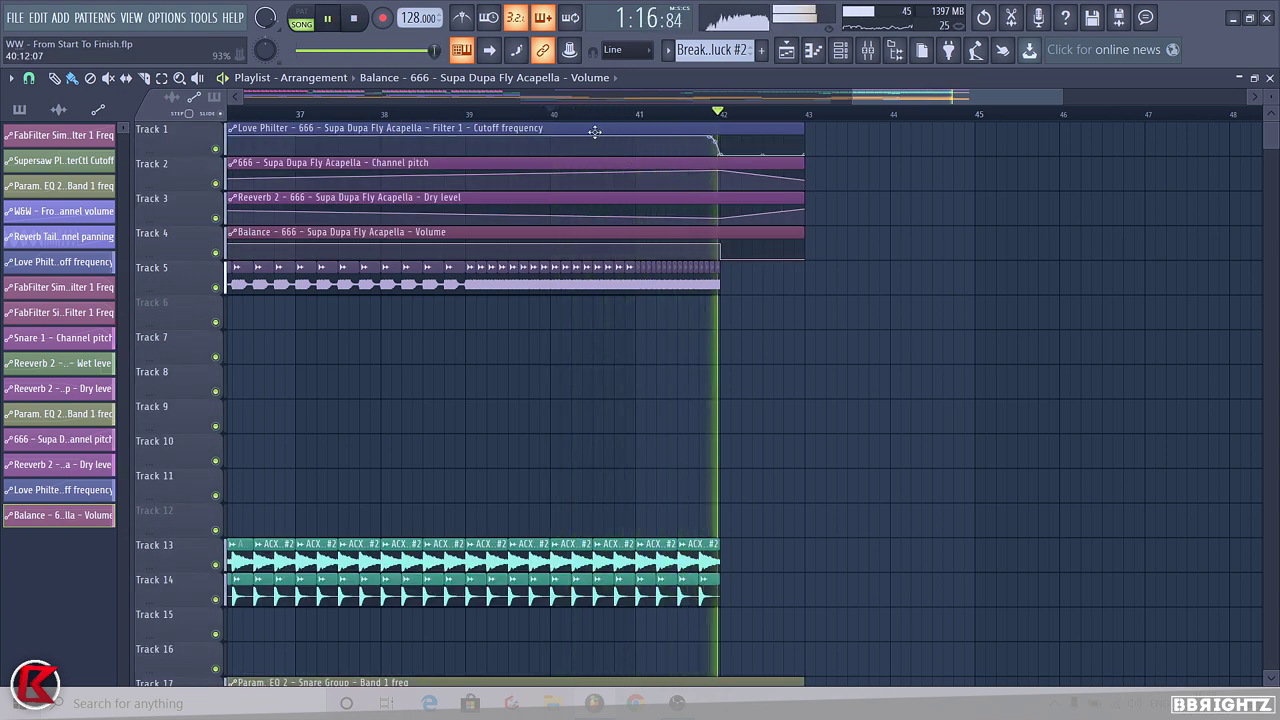
key("space")
Solo Drop Lead 1 (Chords) on Track 28 and play it from about bar 2
scroll(714, 371, "down", 3)
scroll(1186, 371, "down", 5)
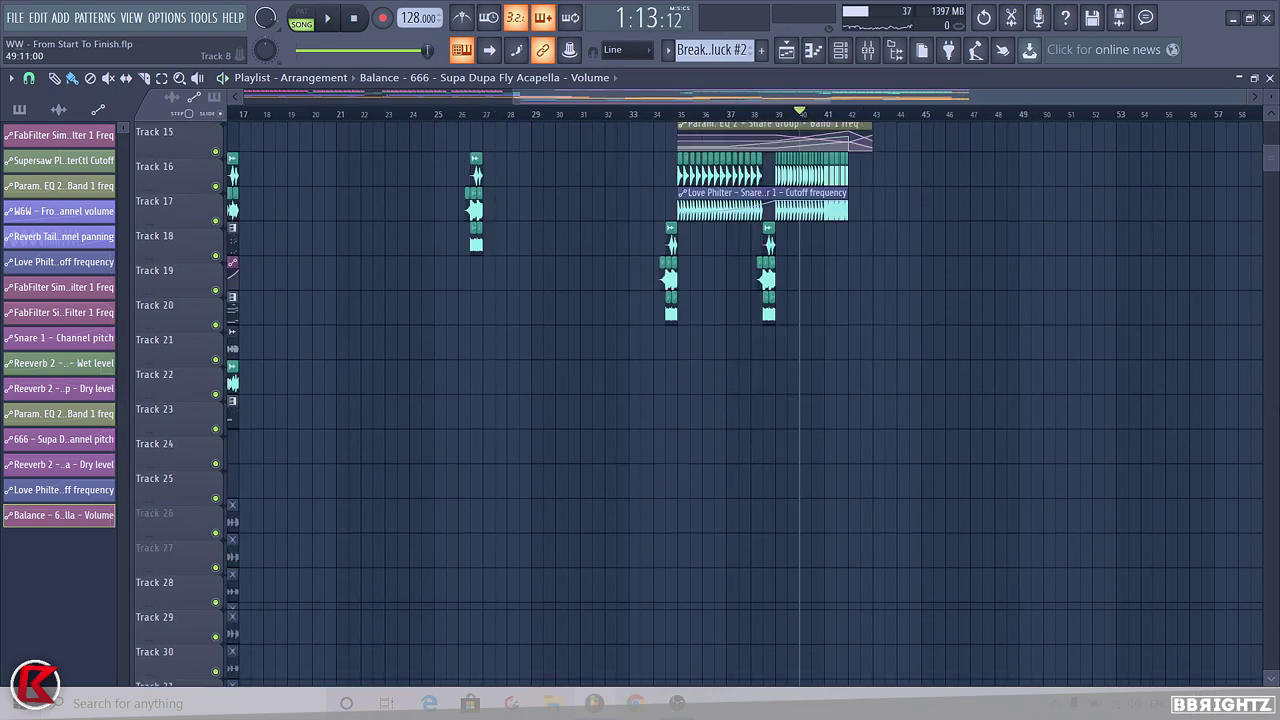
scroll(1036, 372, "down", 2)
scroll(1036, 372, "up", 2)
left_click(724, 55)
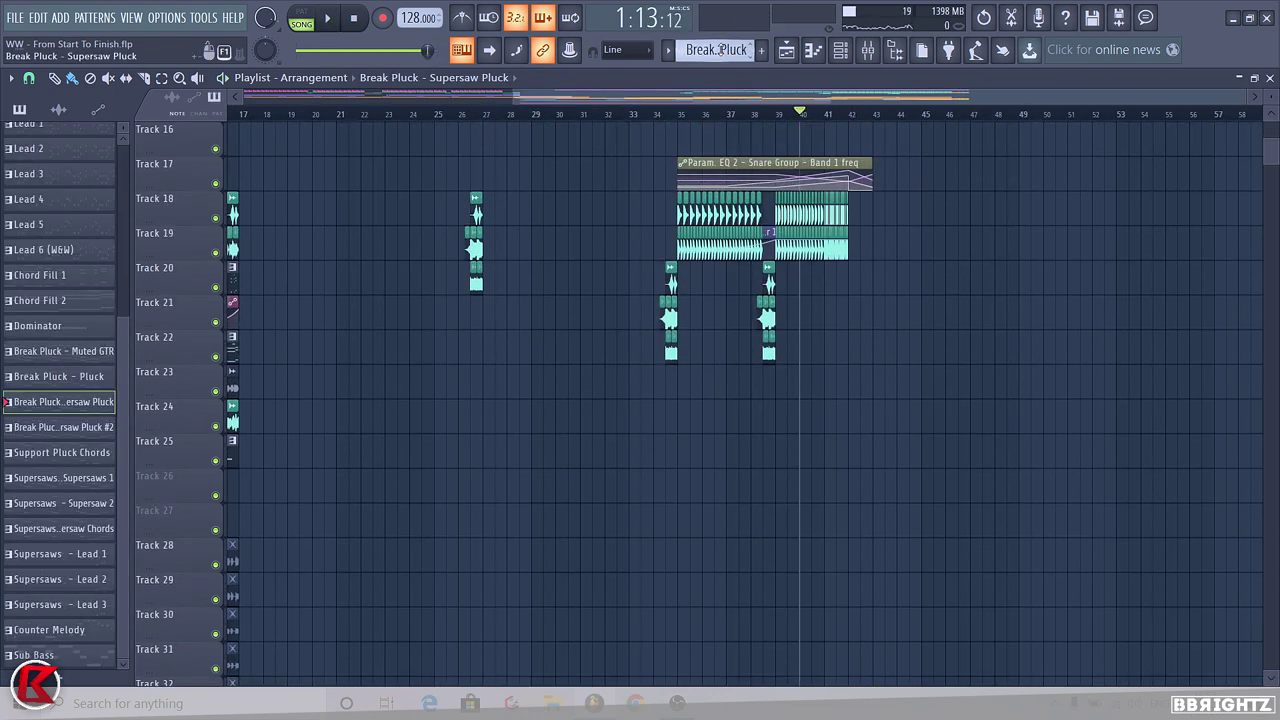
scroll(643, 286, "left", 6)
scroll(643, 286, "down", 4)
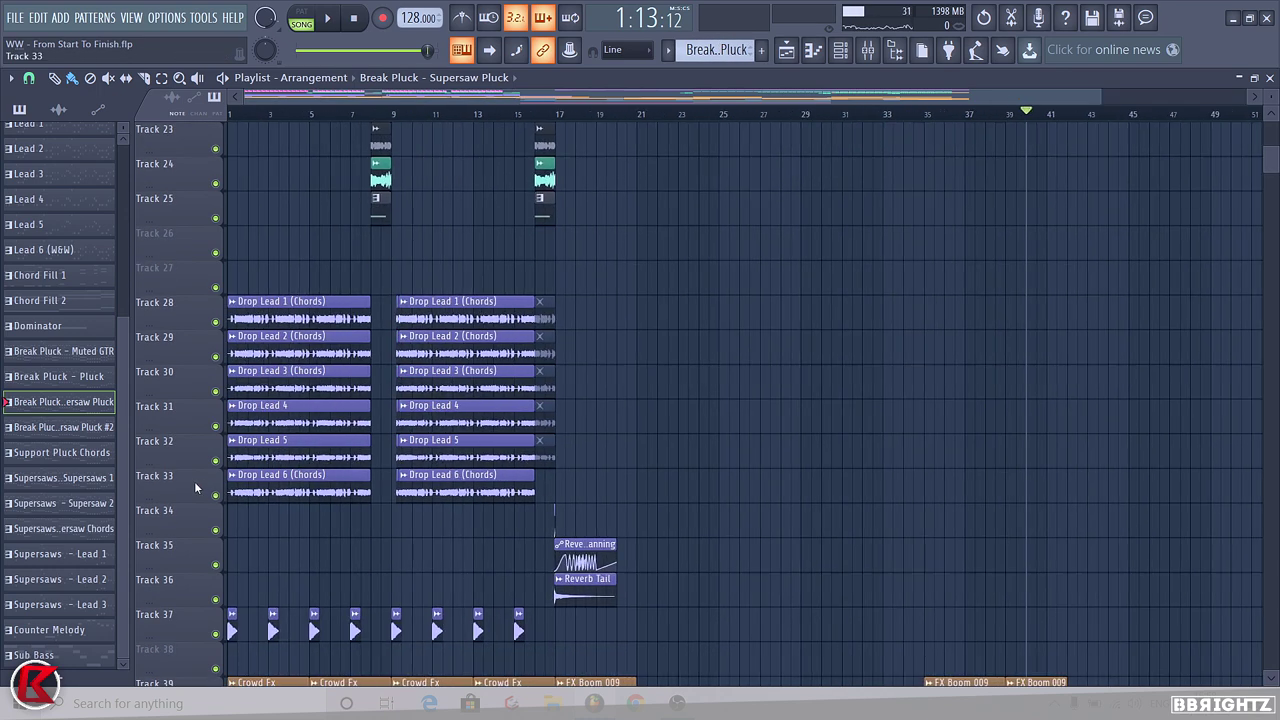
right_click(218, 322)
left_click(294, 114)
key("space")
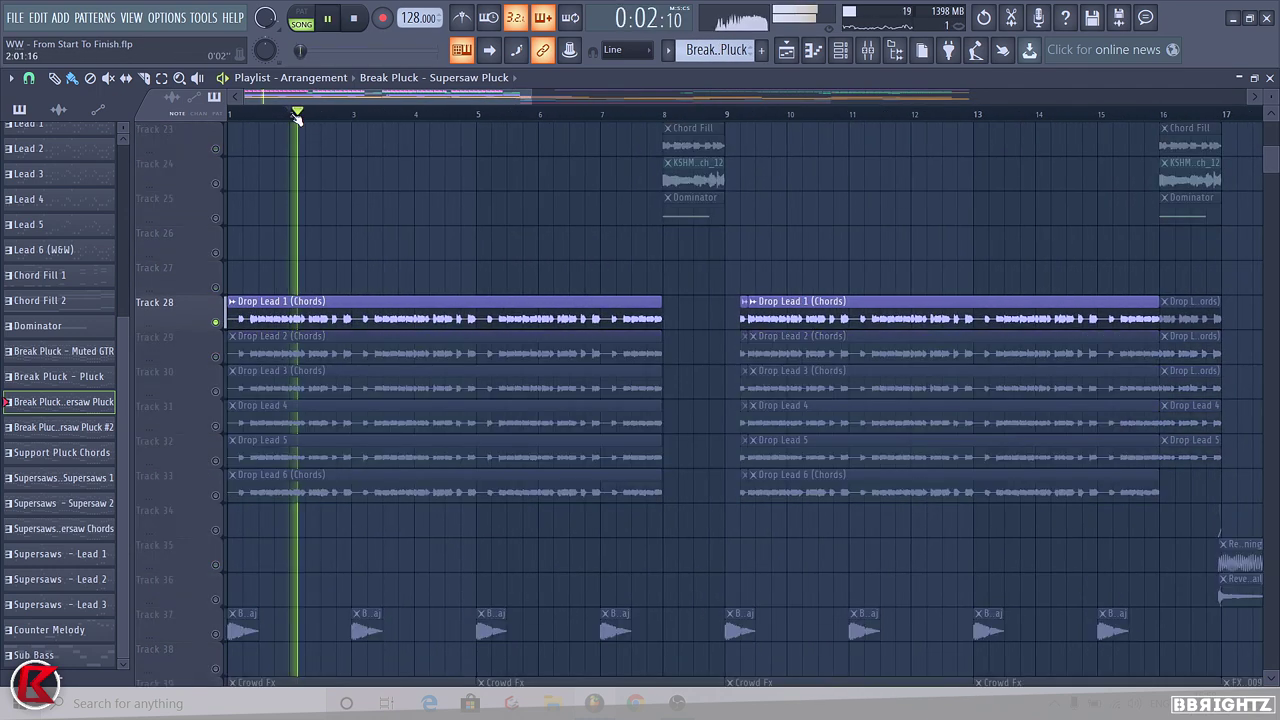
Play the soloed Drop Lead 1 (Chords) from the start of bar 1, and again from bar 2
key("space")
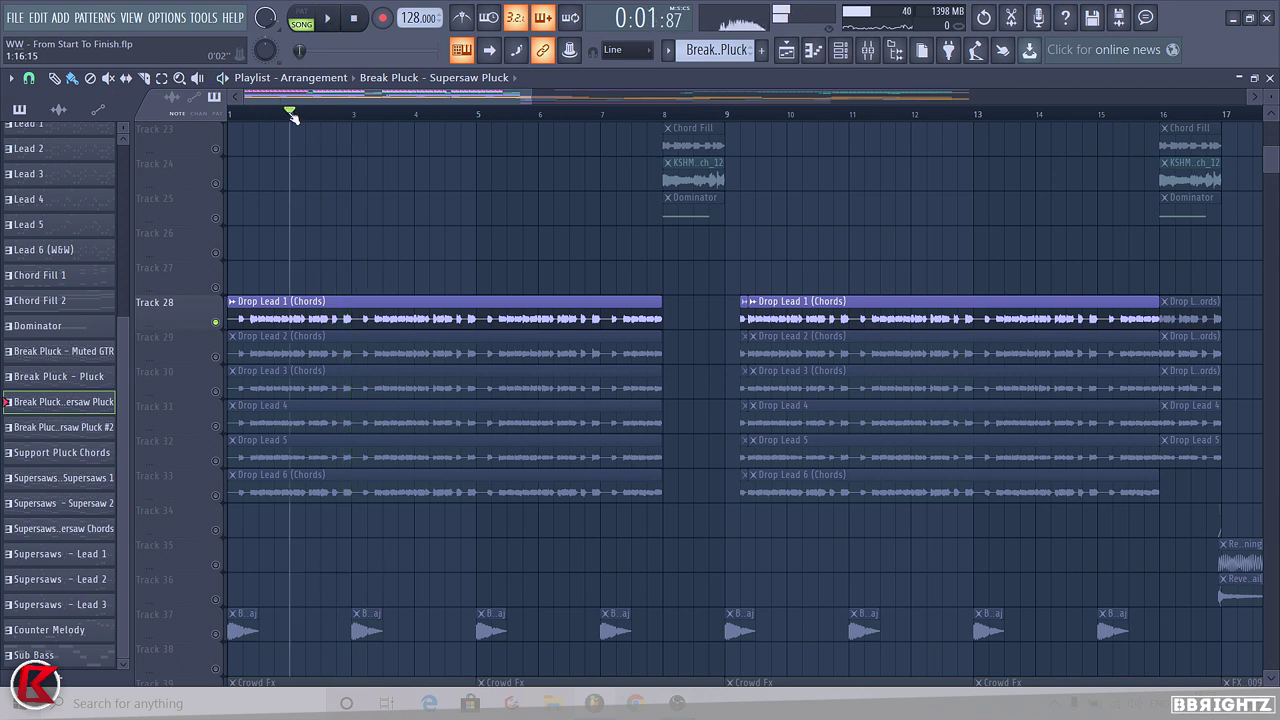
left_click_drag(290, 116, 202, 115)
key("space")
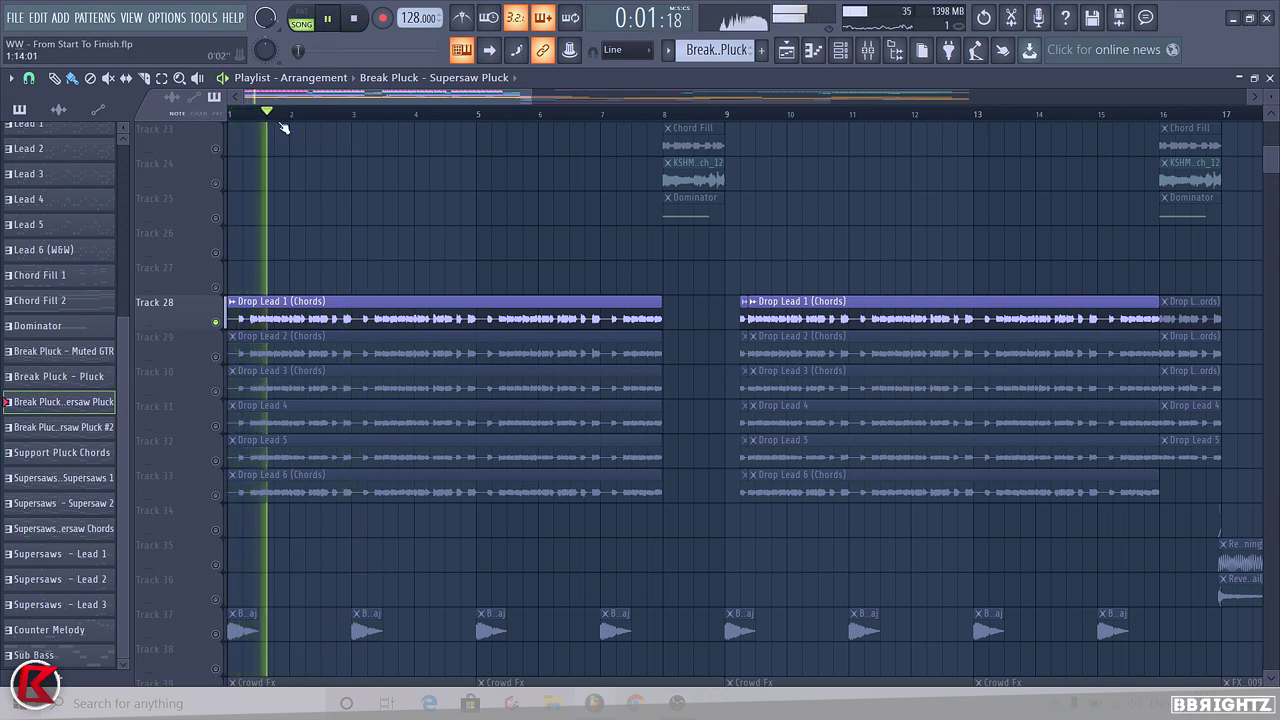
key("space")
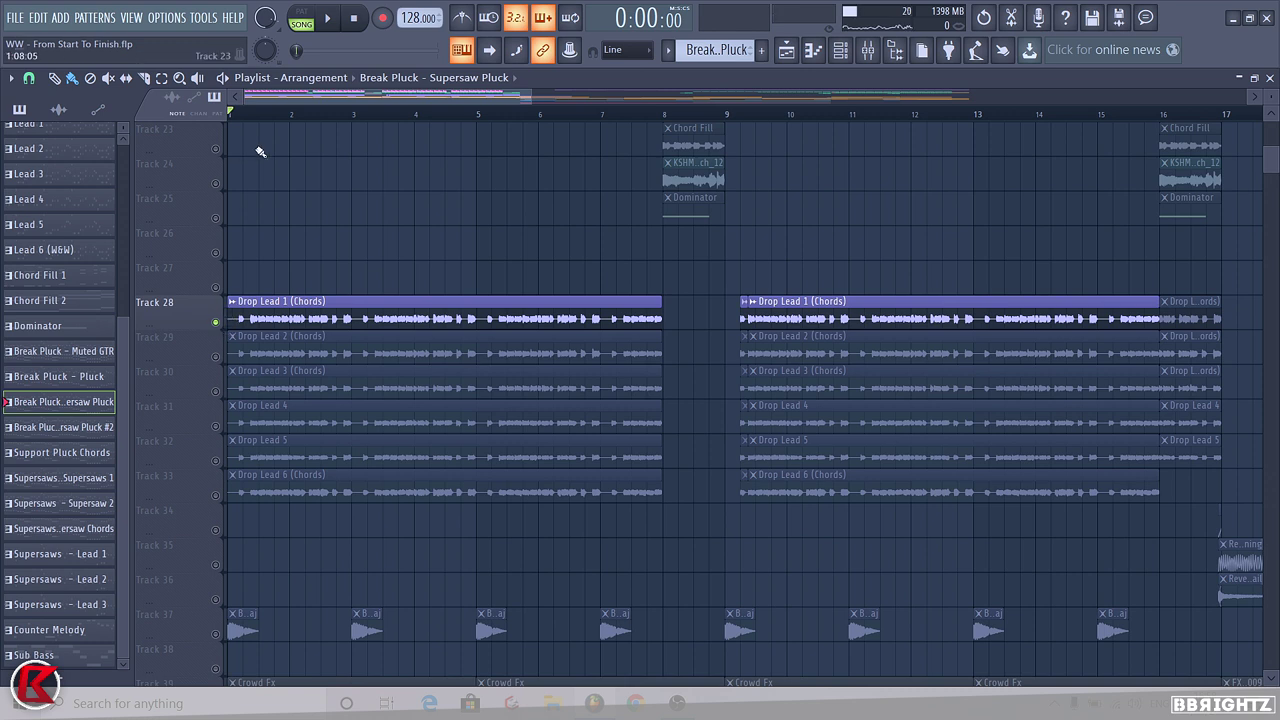
left_click(290, 116)
key("space")
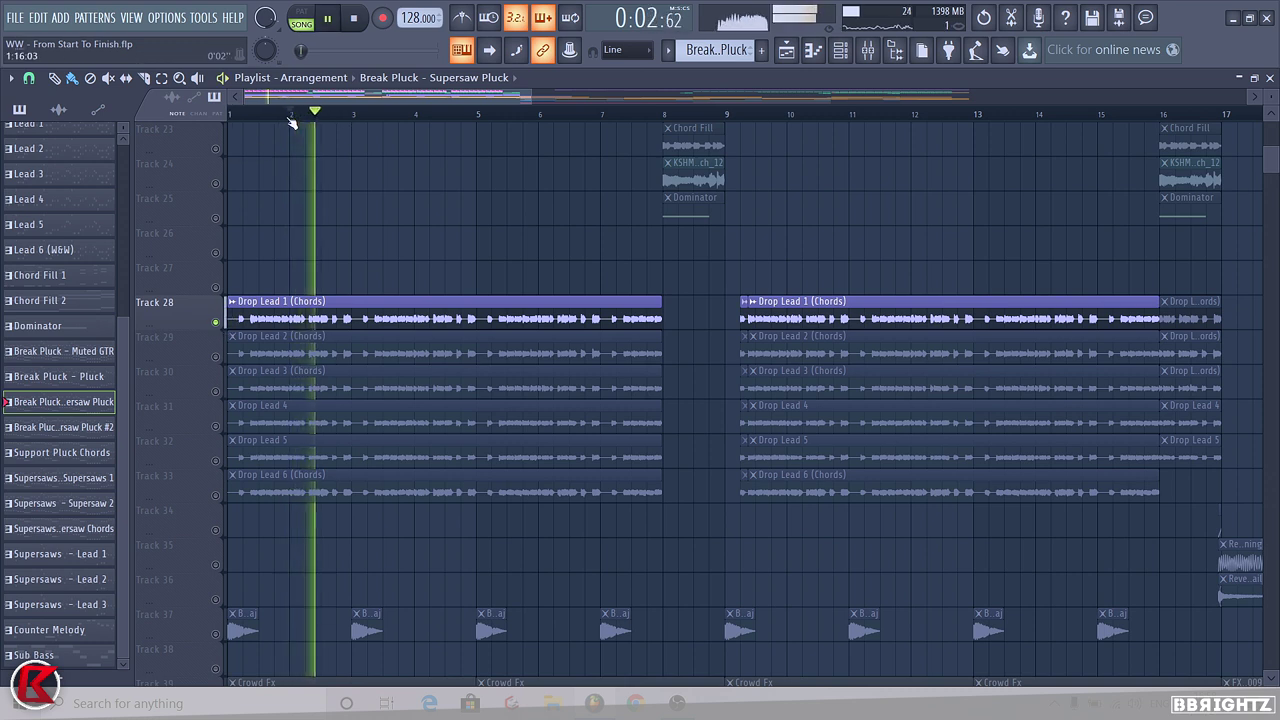
key("space")
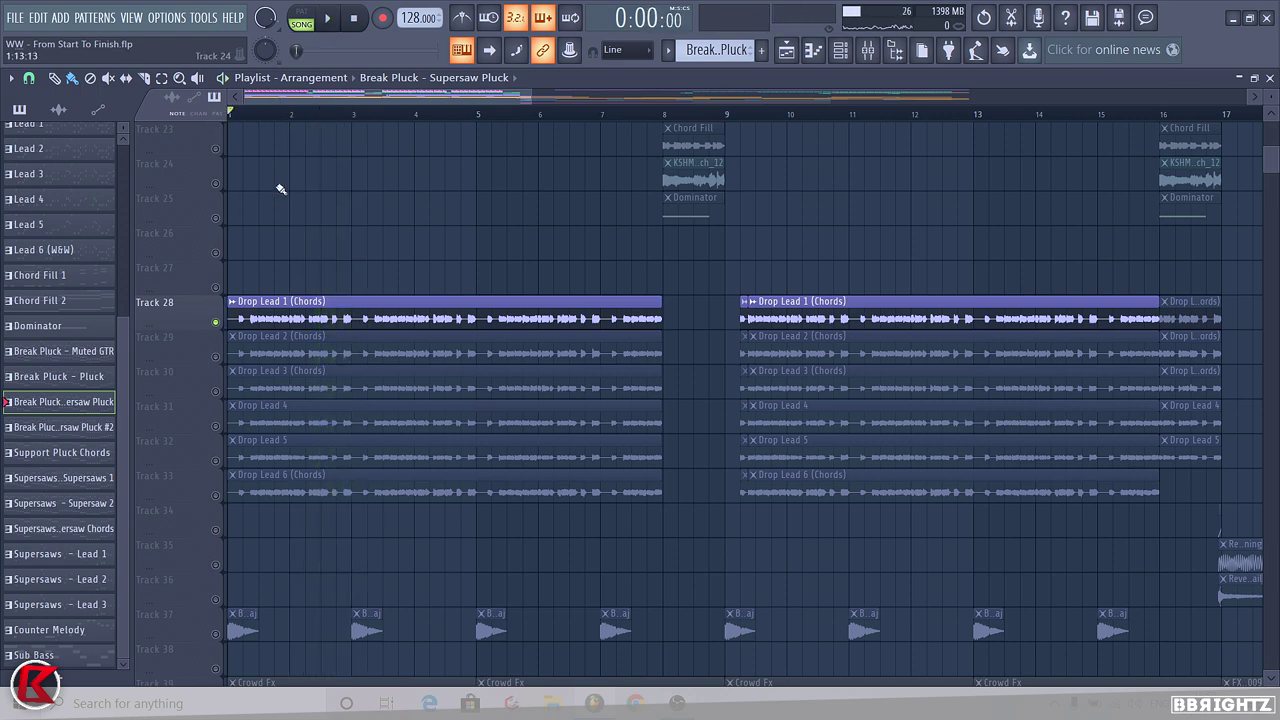
Turn off the solo on Track 28 so that all playlist tracks are active again
scroll(281, 190, "down", 5)
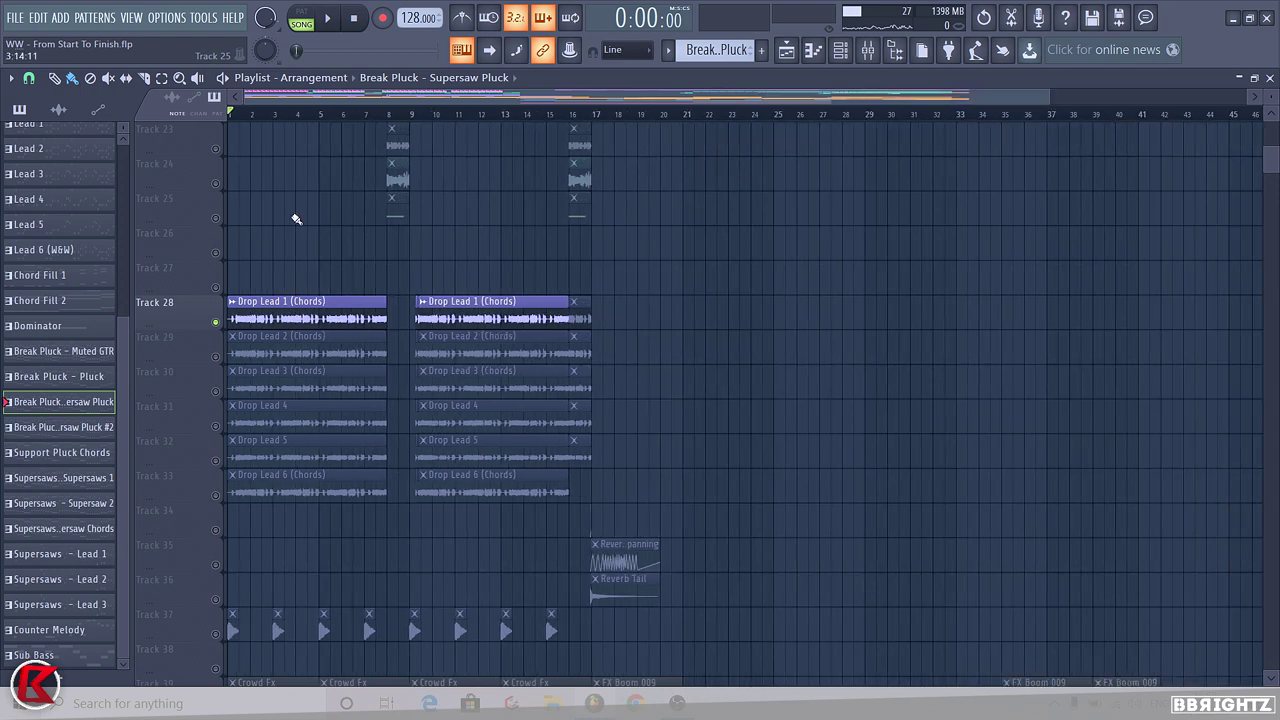
right_click(215, 323)
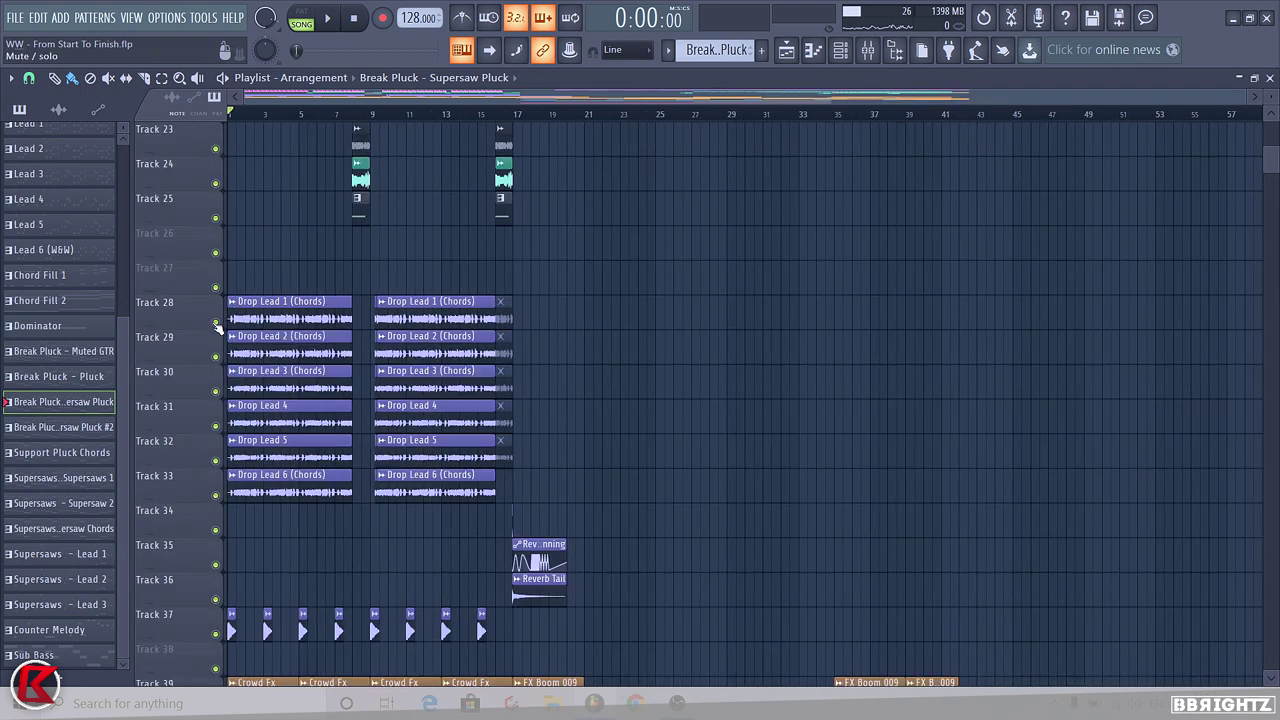
scroll(566, 350, "down", 4)
scroll(370, 441, "up", 2)
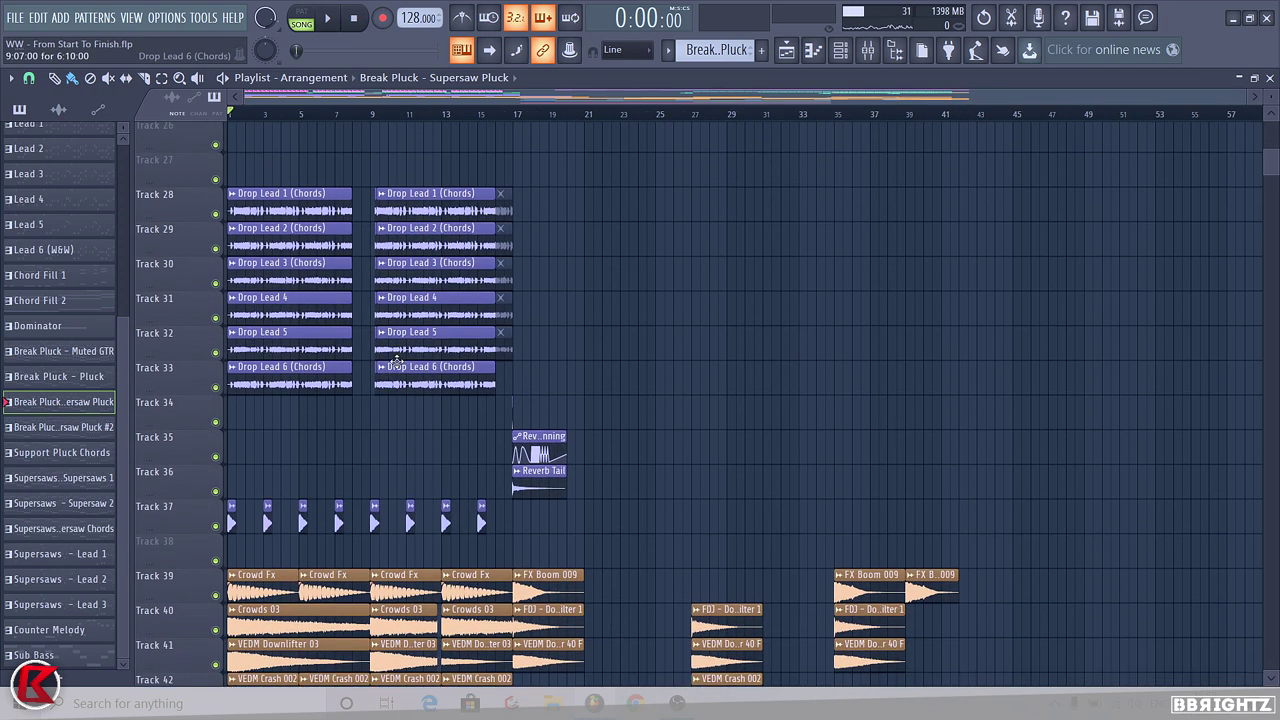
scroll(368, 438, "up", 3)
scroll(355, 405, "down", 3)
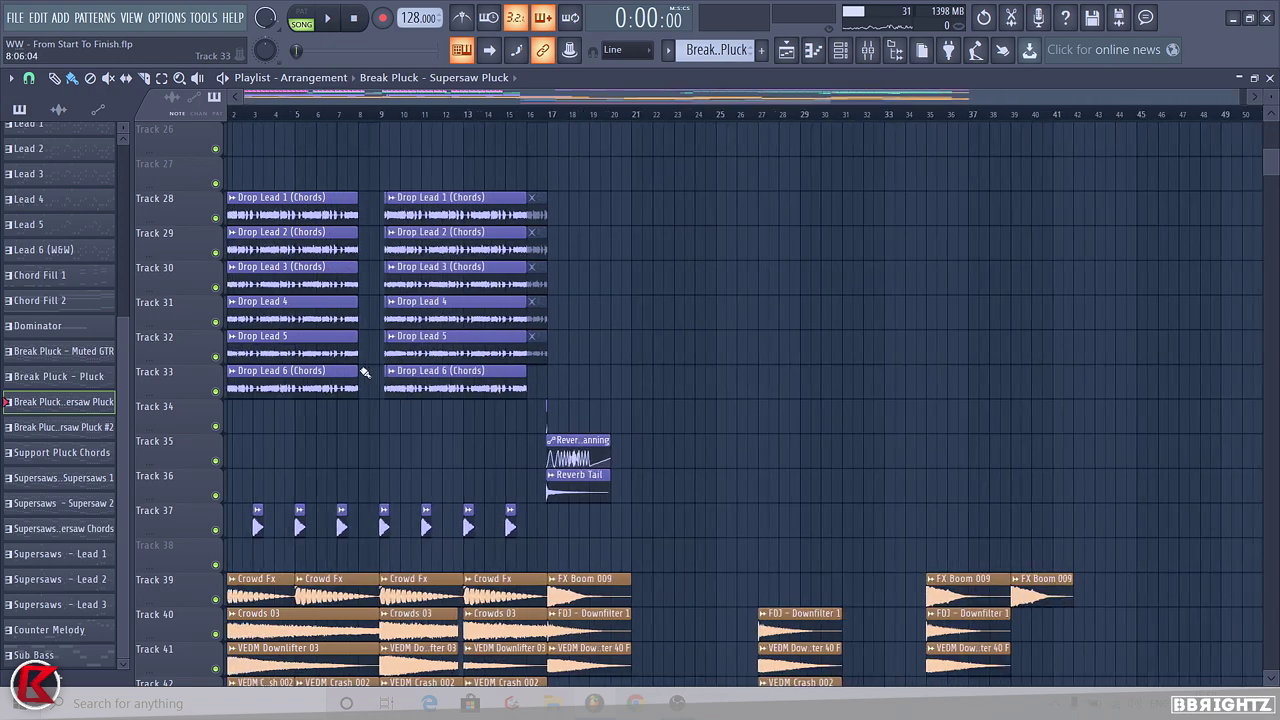
Place the playhead just before bar 35, ahead of the snare build-up on Tracks 18 and 19
scroll(888, 476, "up", 10)
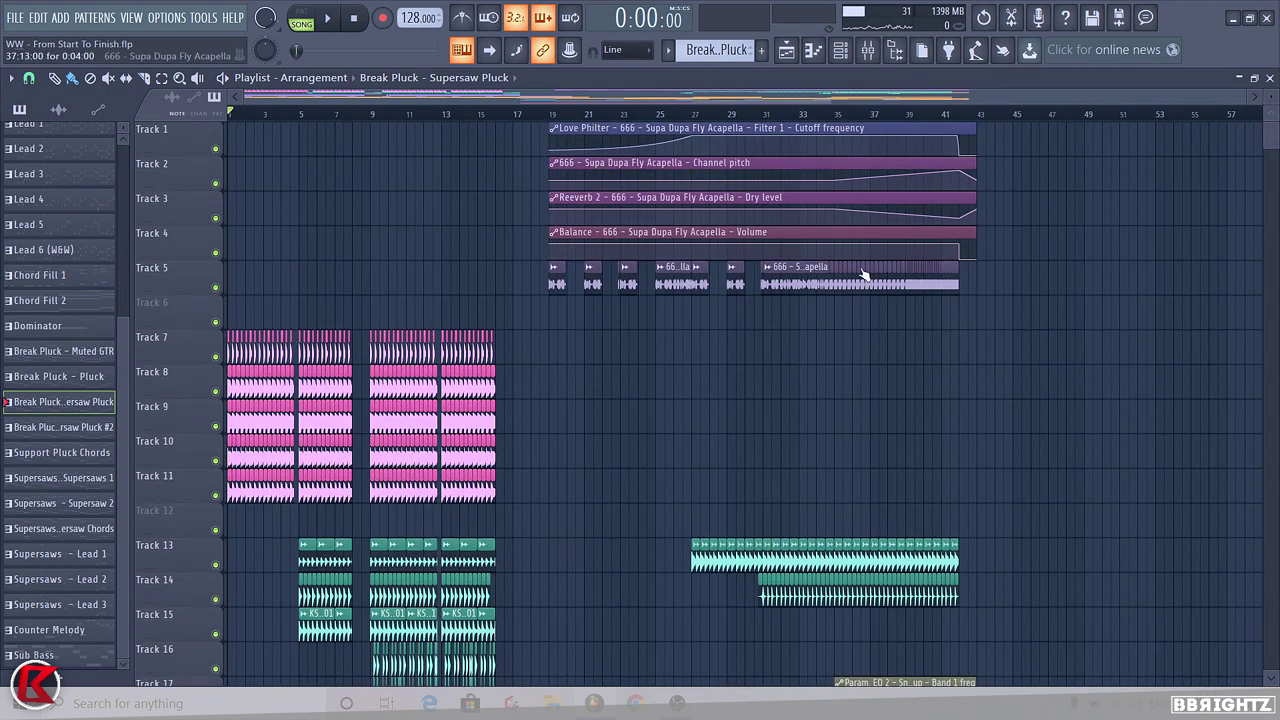
scroll(806, 120, "up", 3)
left_click(788, 114)
scroll(779, 265, "down", 3)
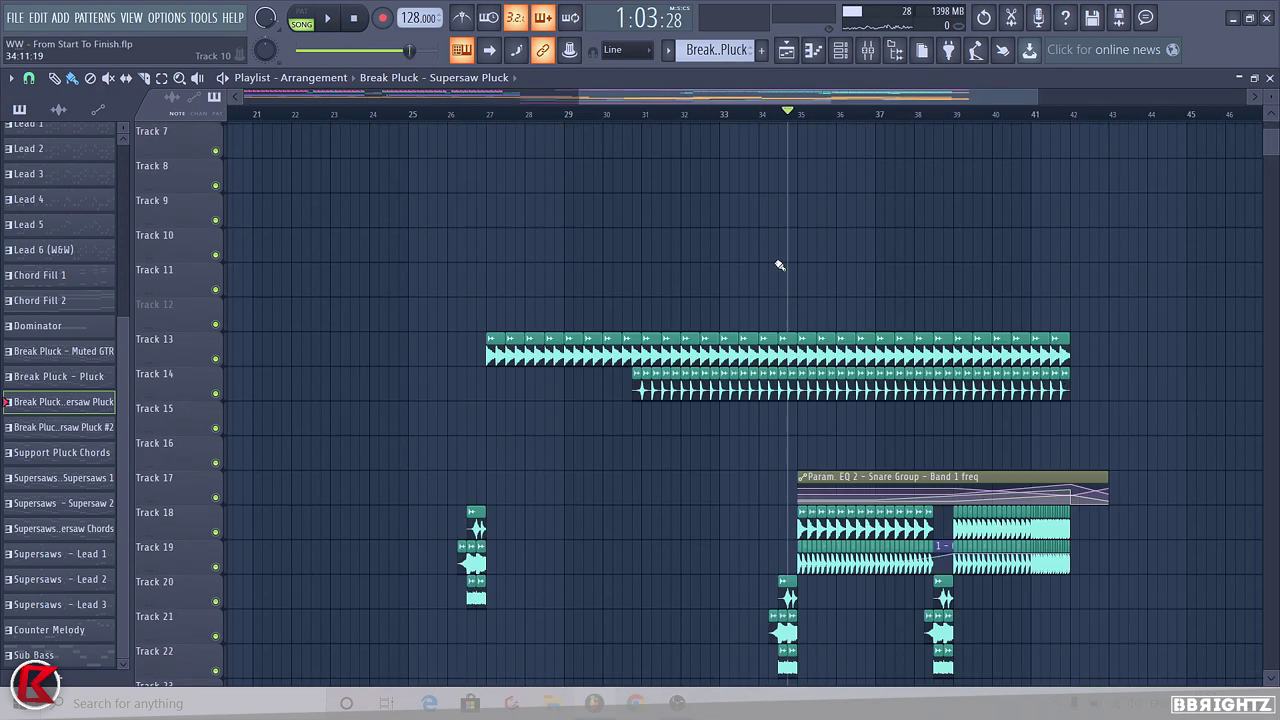